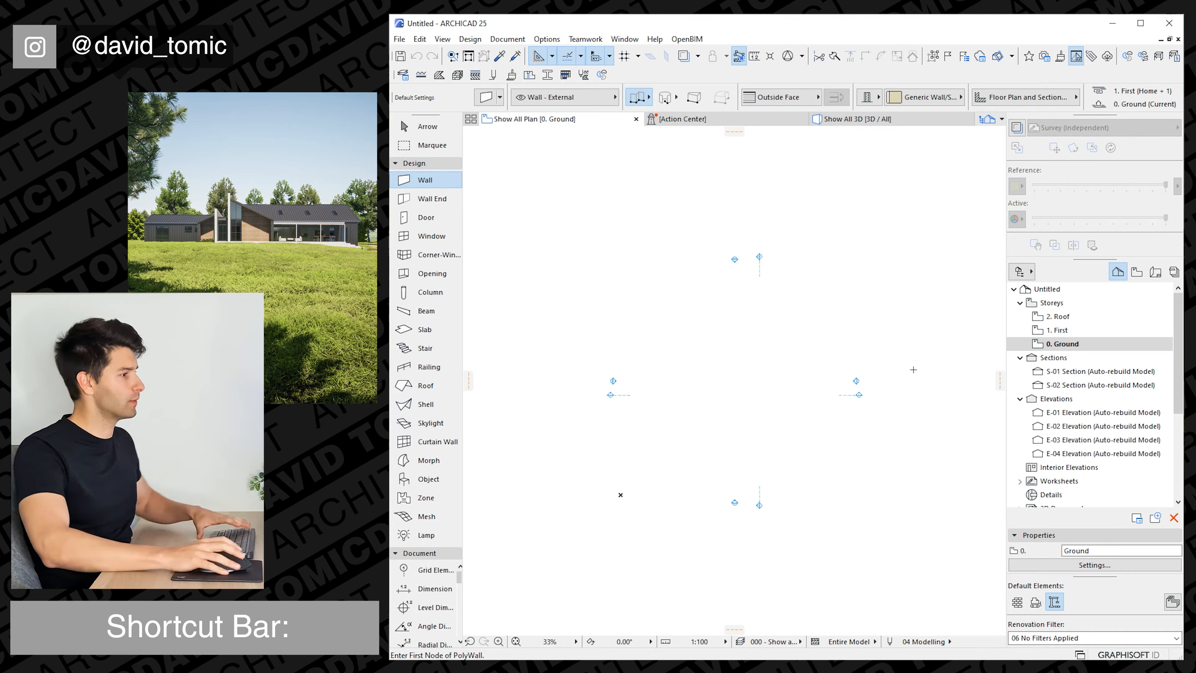
Rename the First storey as Ground Ceiling in the storey settings.
{"action": "key", "text": "Escape"}
{"action": "key", "text": "ctrl+7"}
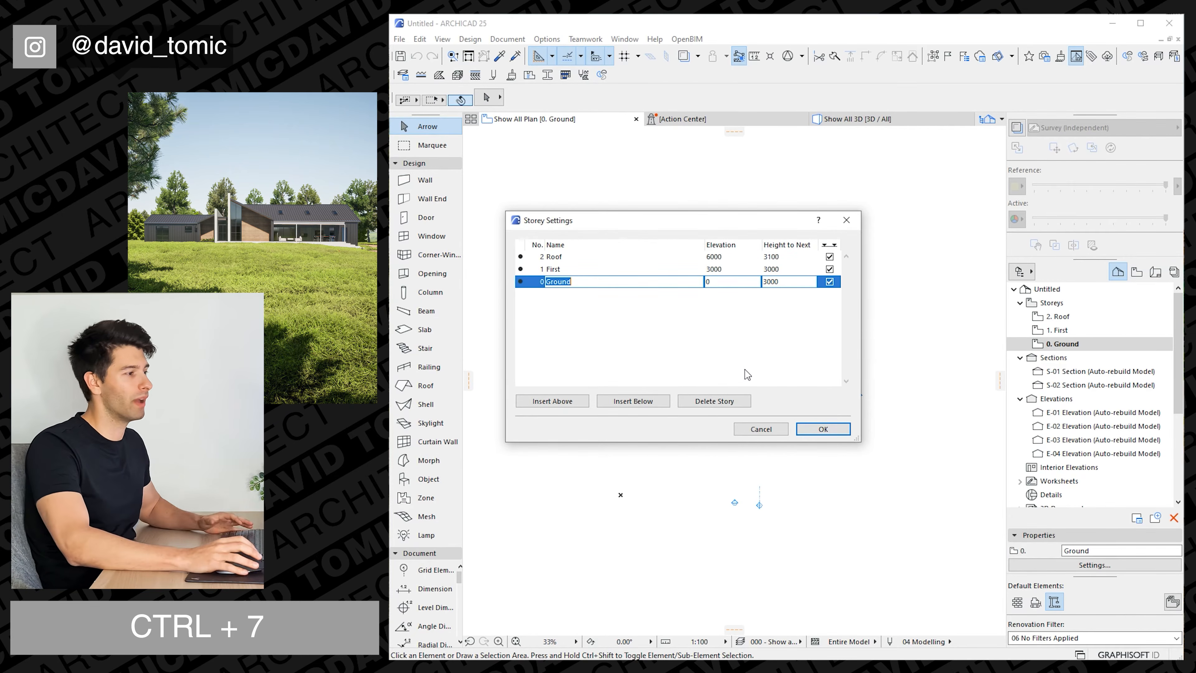
{"action": "key", "text": "Up"}
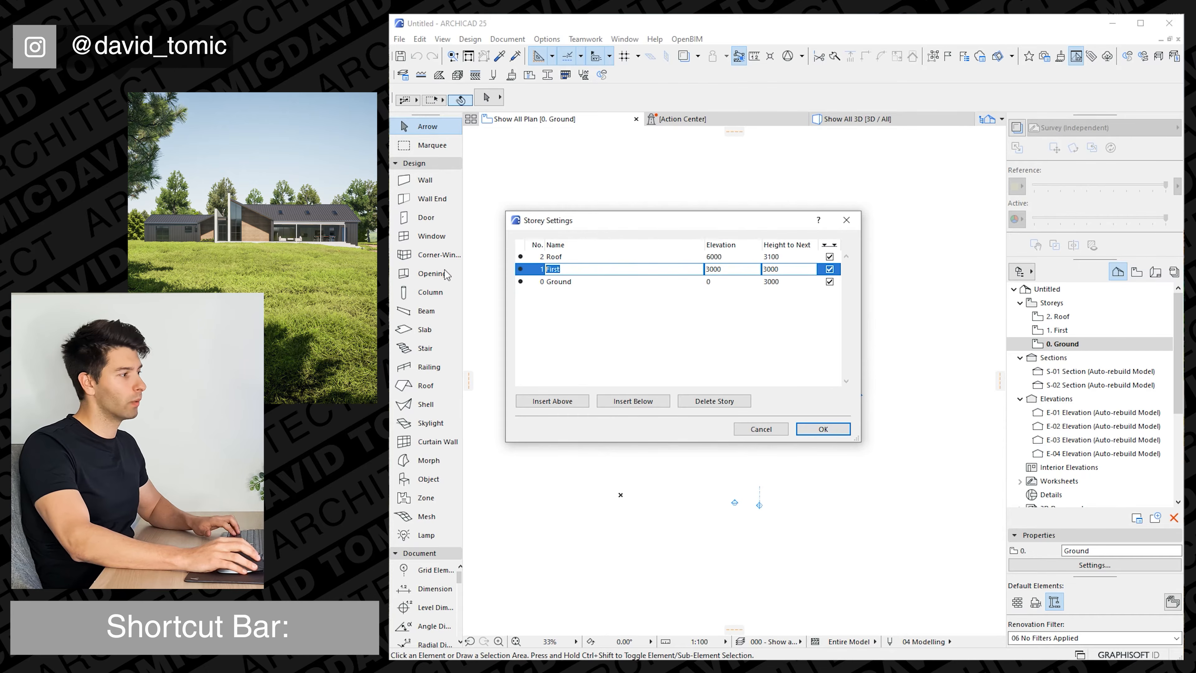
{"action": "type", "text": "Ground Ceiling"}
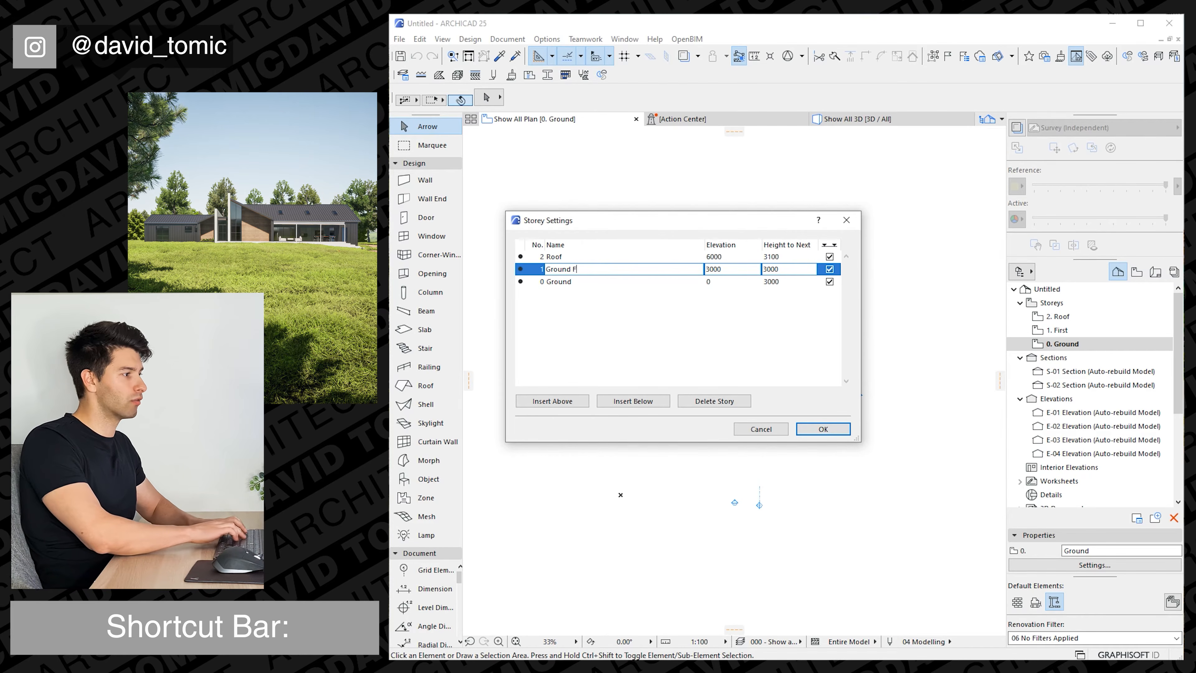
Delete the Roof storey and set the Ground Ceiling storey's height to next to 300.
{"action": "left_click", "coordinate": [691, 400]}
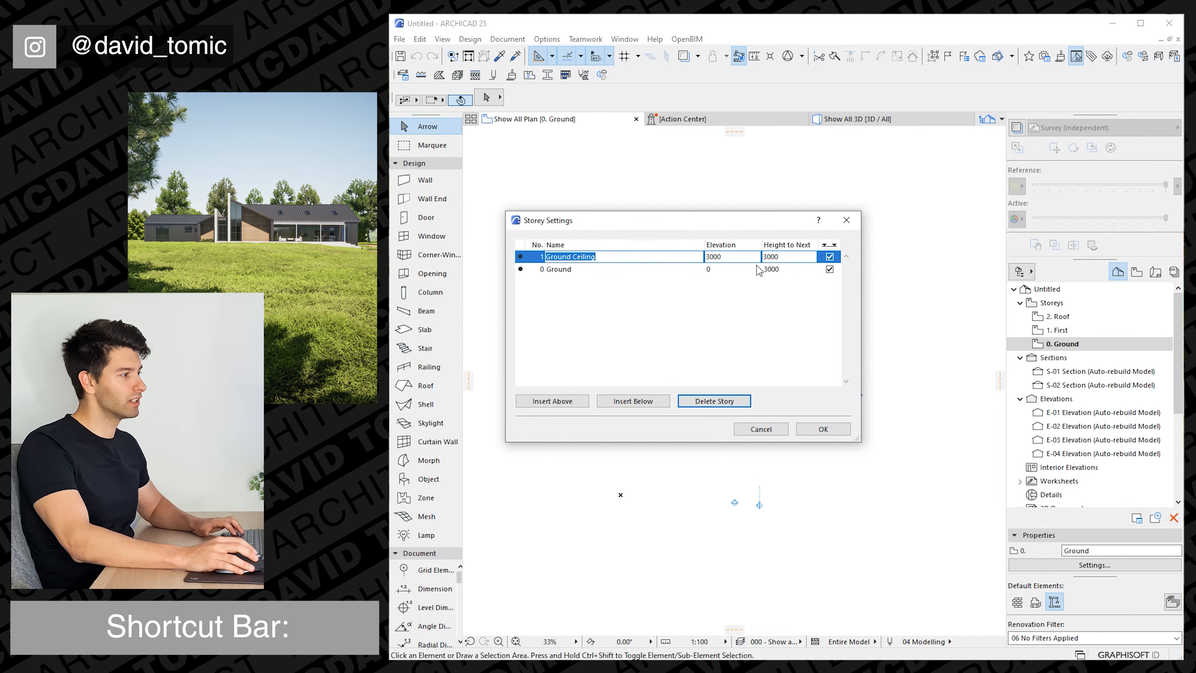
{"action": "left_click_drag", "start_coordinate": [796, 260], "coordinate": [735, 260]}
{"action": "type", "text": "300"}
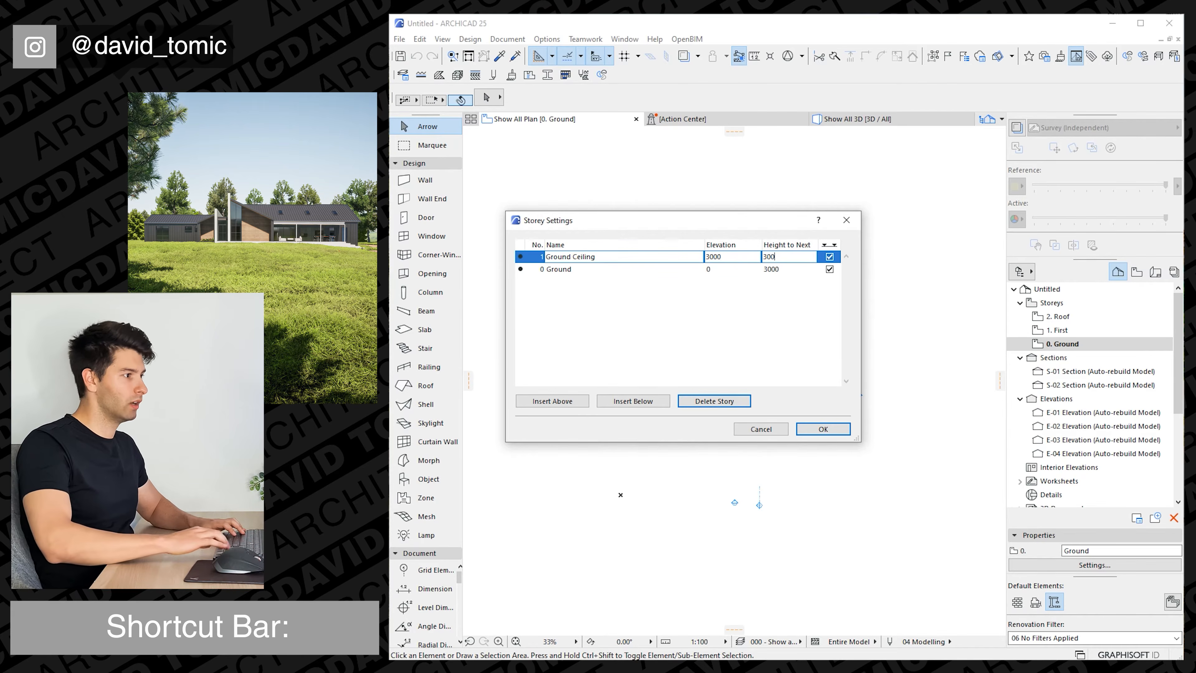
Insert a new storey below Ground and name it Footing.
{"action": "left_click", "coordinate": [585, 268]}
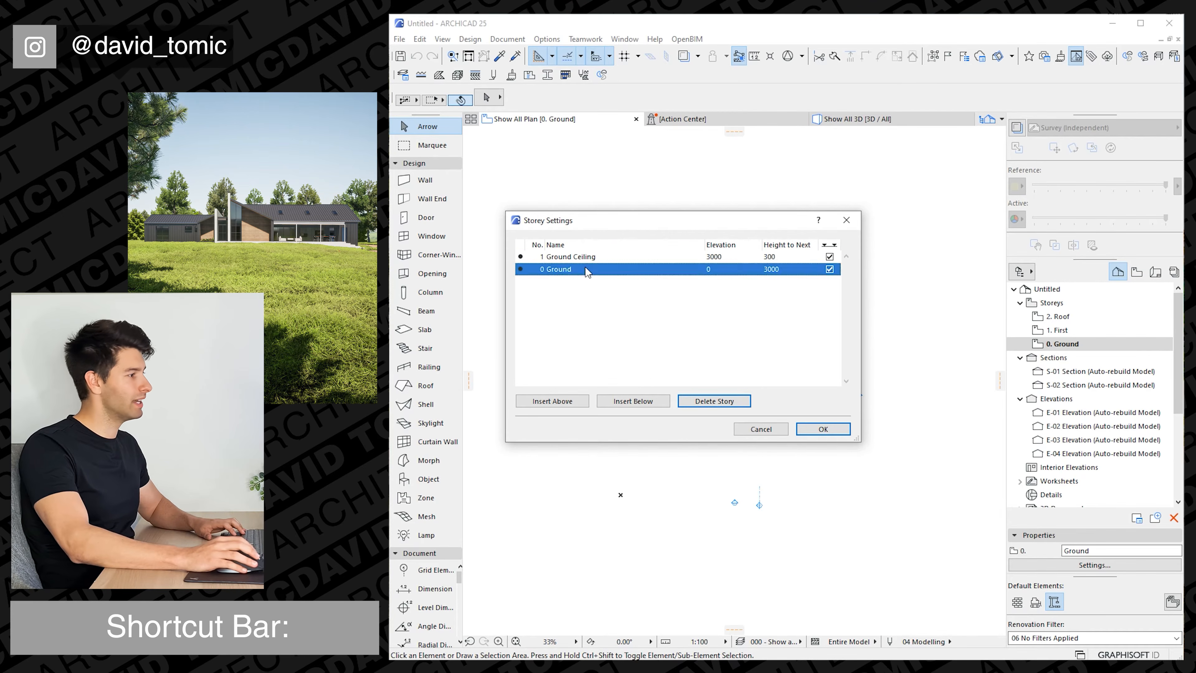
{"action": "left_click", "coordinate": [637, 402]}
{"action": "left_click", "coordinate": [594, 282]}
{"action": "type", "text": "Footing"}
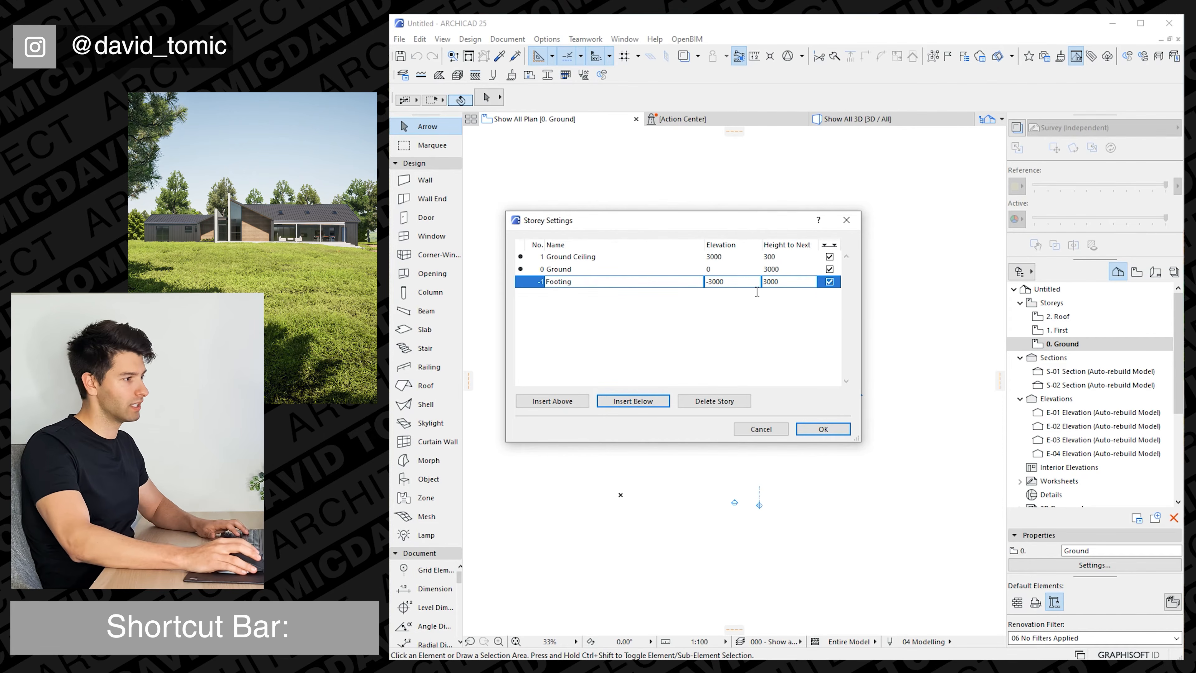
Try to set the Footing storey's height to next to -172.
{"action": "double_click", "coordinate": [772, 287]}
{"action": "type", "text": "-172"}
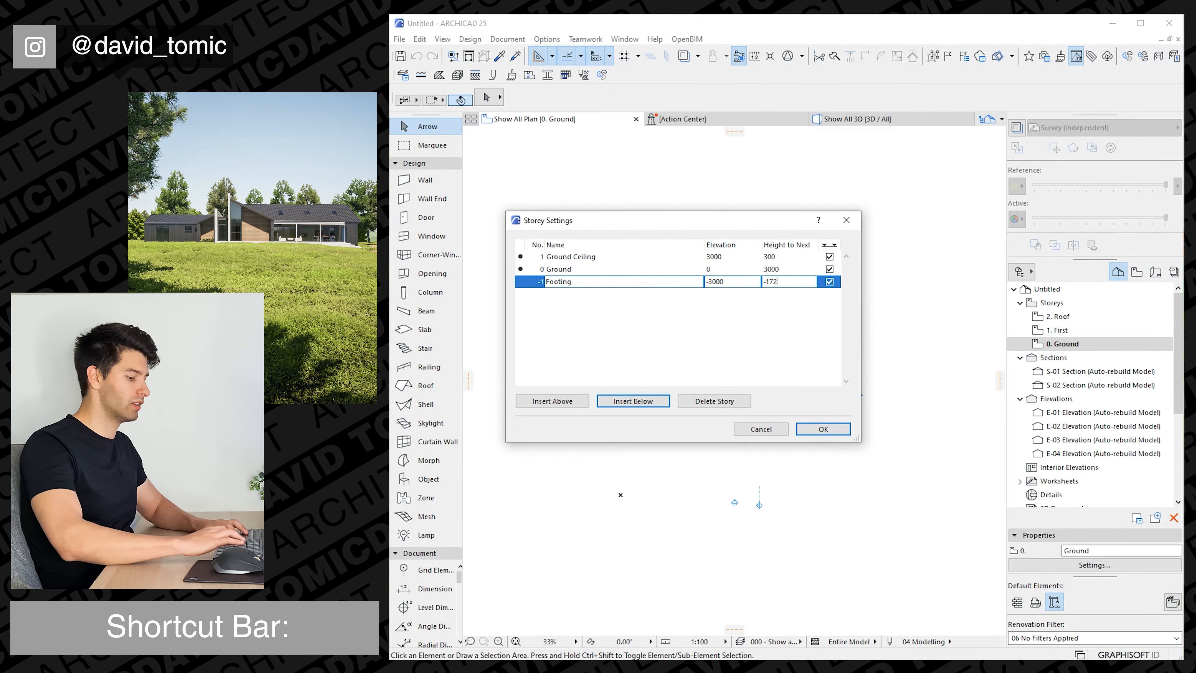
{"action": "key", "text": "Return"}
Set the Footing storey's elevation to -172 and apply the storey settings, accepting the storey deletion.
{"action": "double_click", "coordinate": [709, 283]}
{"action": "type", "text": "-172"}
{"action": "key", "text": "Return"}
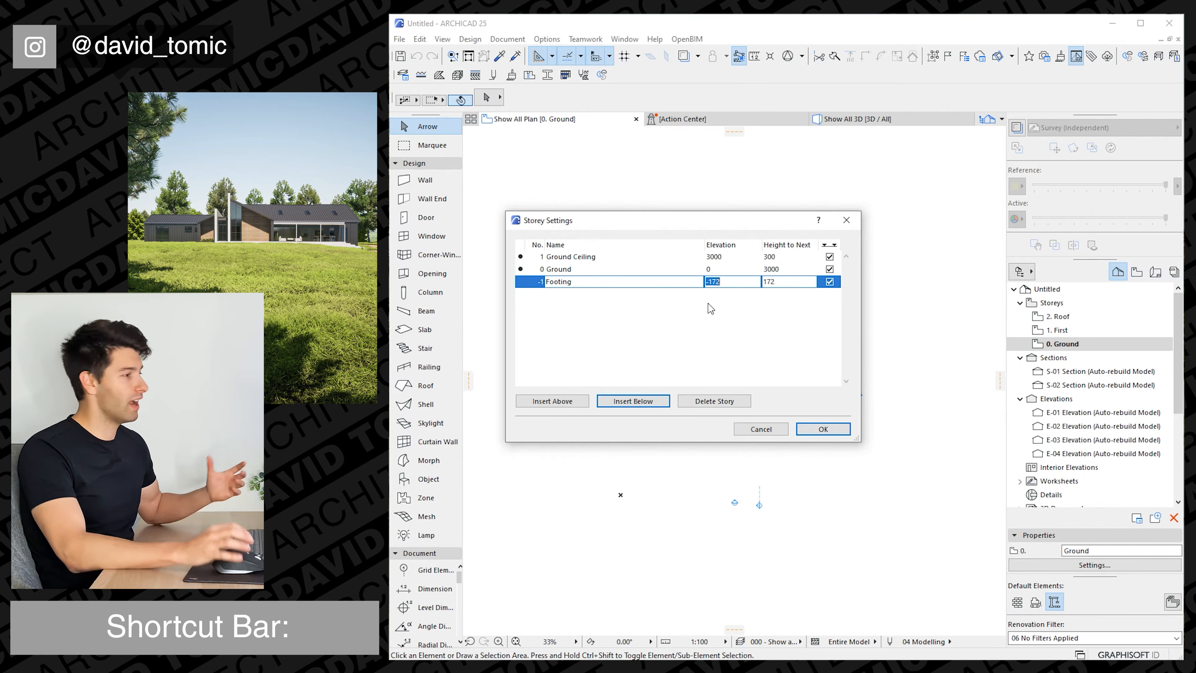
{"action": "left_click", "coordinate": [829, 429]}
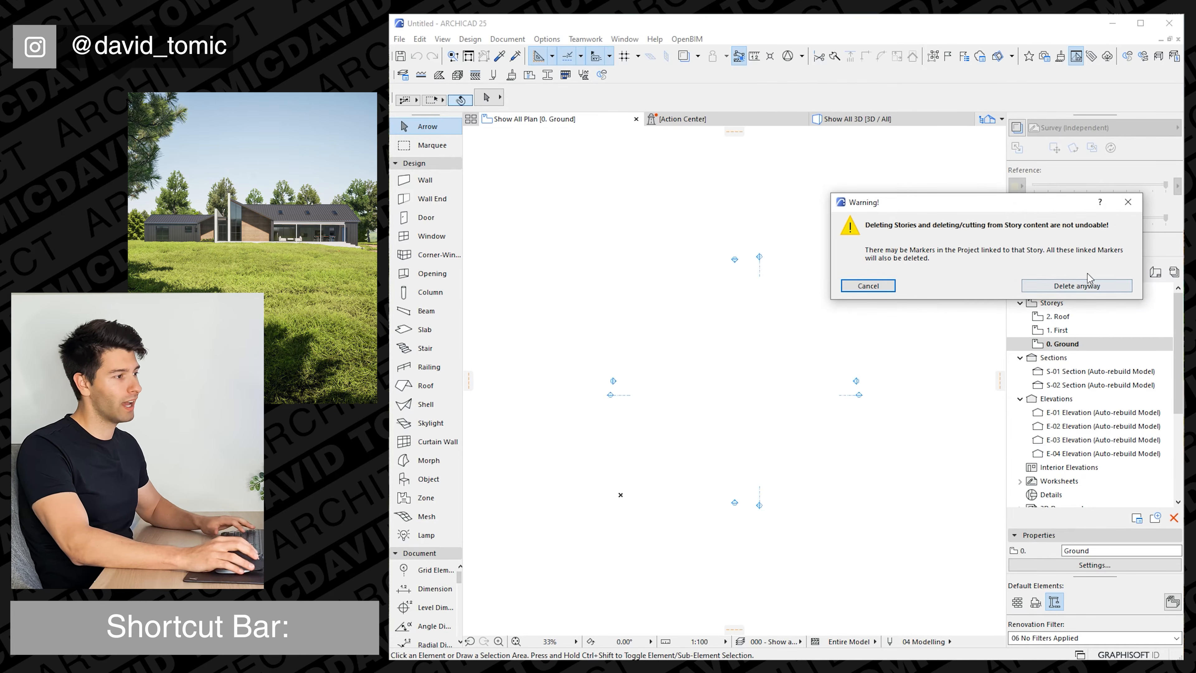
{"action": "left_click", "coordinate": [1084, 283]}
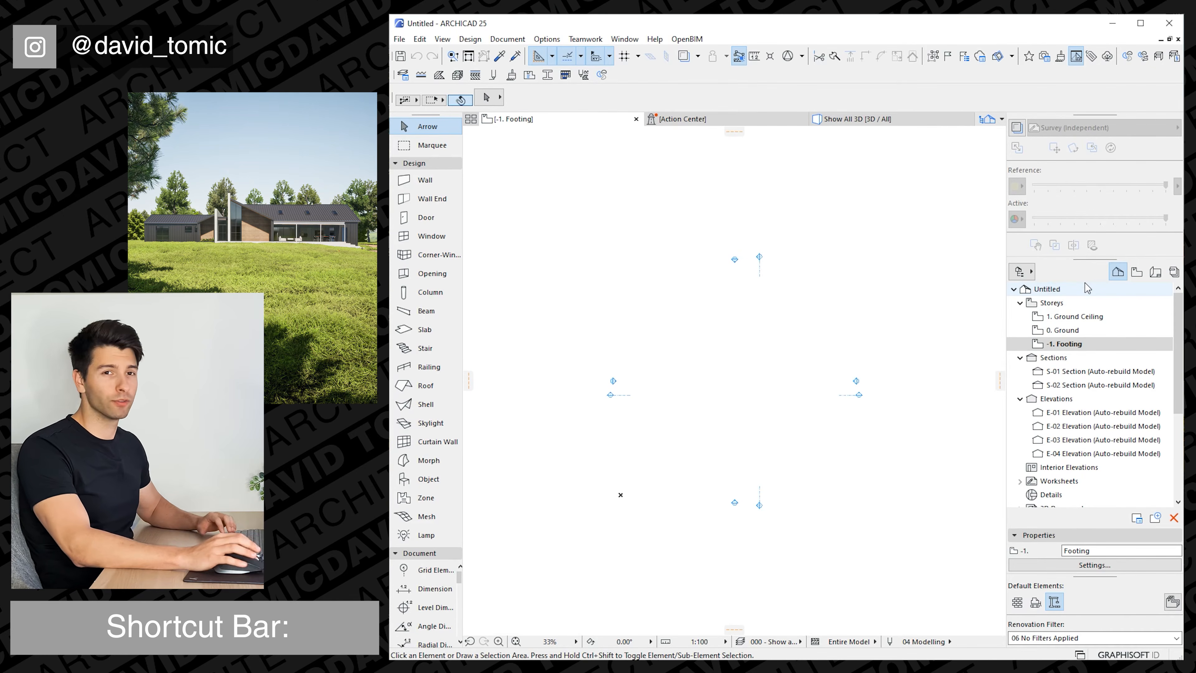
Set the Slab tool's structure to the FS04 composite, 250 mm Susp Conc + Timber Finish.
{"action": "scroll", "coordinate": [884, 401], "scroll_direction": "up", "scroll_amount": 1}
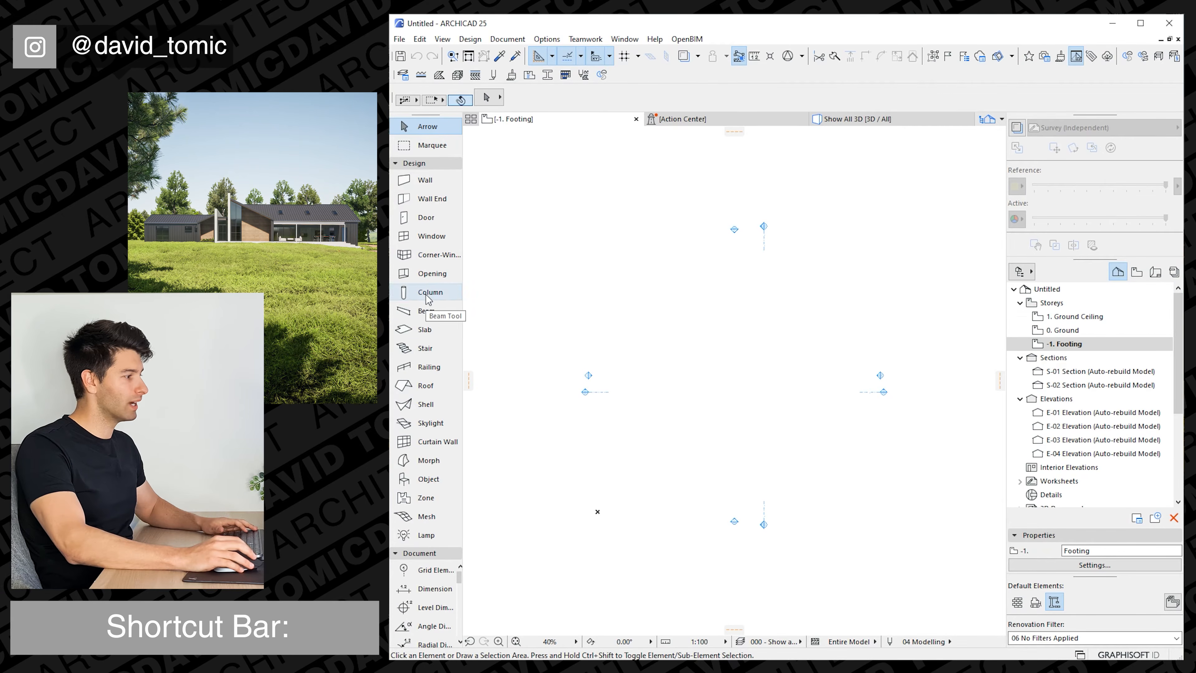
{"action": "left_click", "coordinate": [425, 329]}
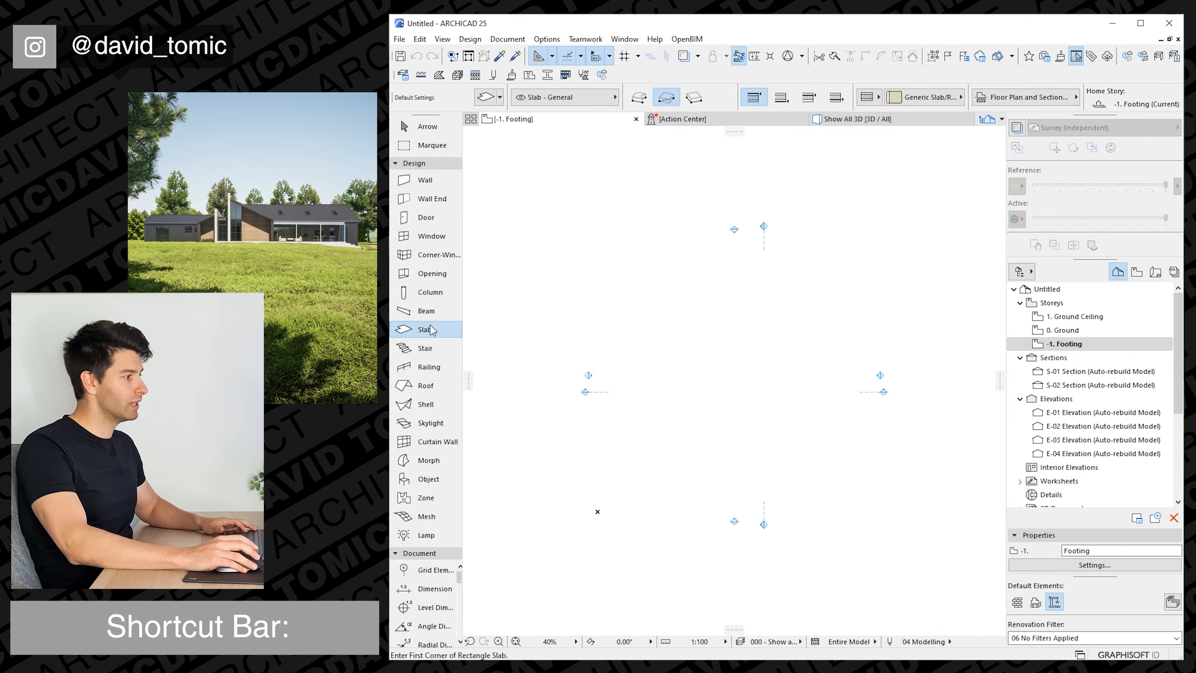
{"action": "left_click", "coordinate": [923, 96]}
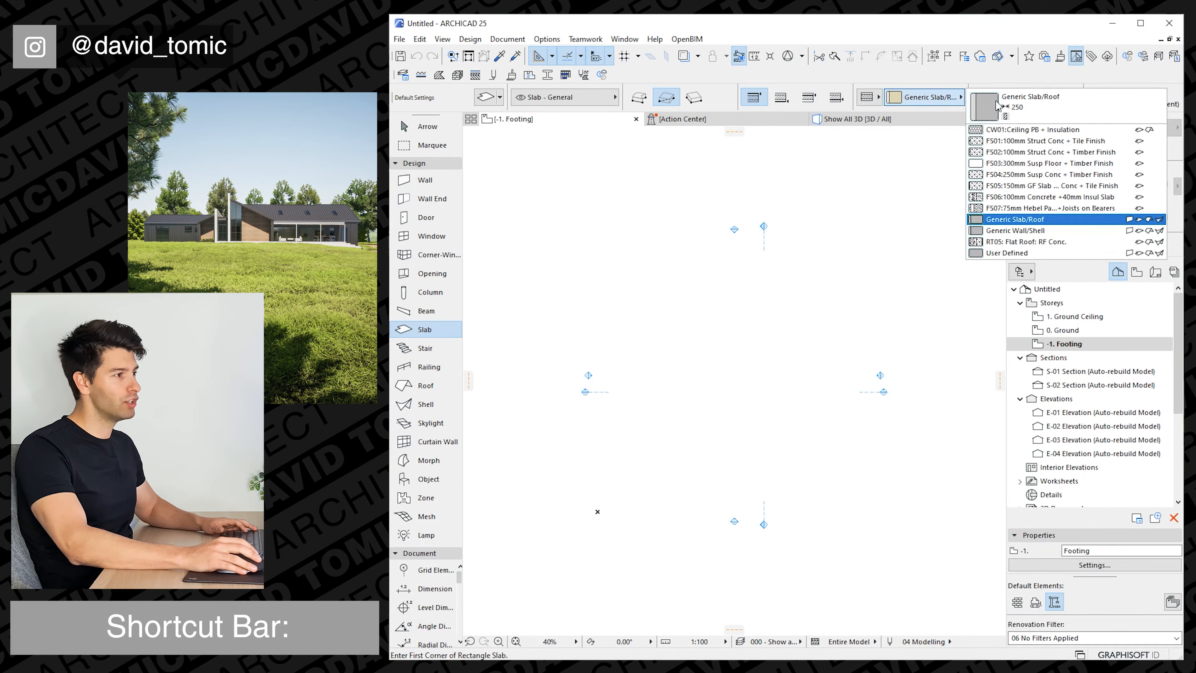
{"action": "left_click", "coordinate": [1036, 175]}
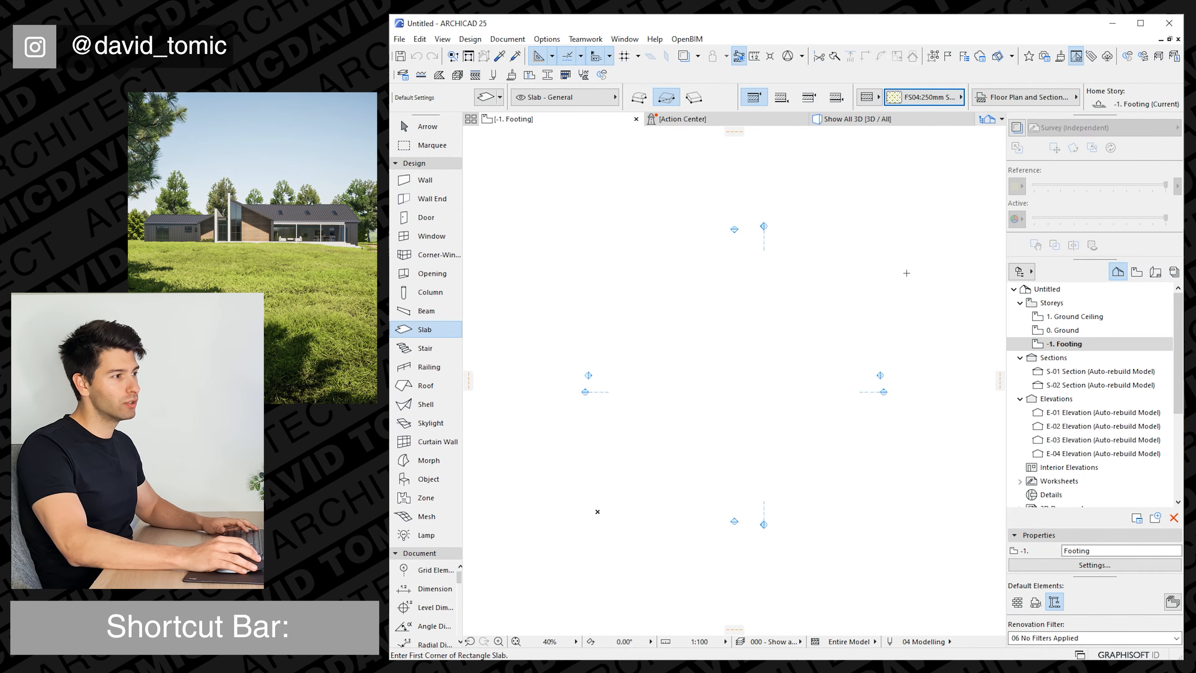
{"action": "scroll", "coordinate": [669, 387], "scroll_direction": "up", "scroll_amount": 1}
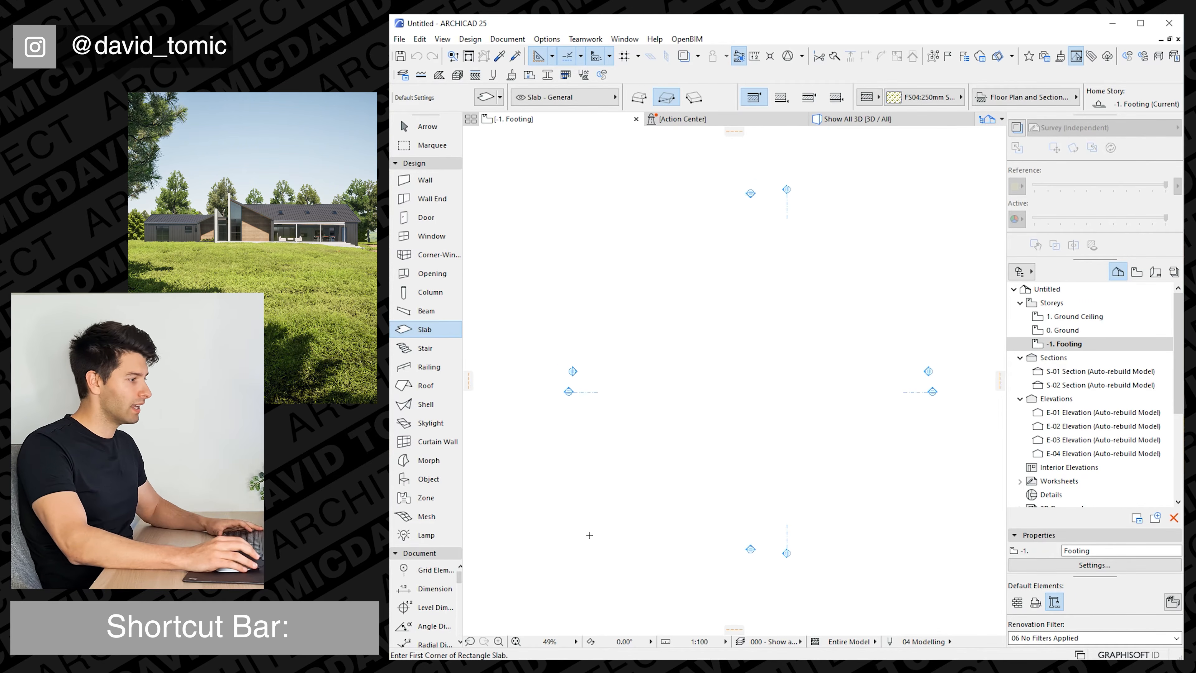
Draw a rectangular slab of 8000 by 6000 on the Footing storey, within the area enclosed by the elevation markers.
{"action": "middle_click_drag", "start_coordinate": [589, 534], "coordinate": [641, 429]}
{"action": "left_click", "coordinate": [635, 432]}
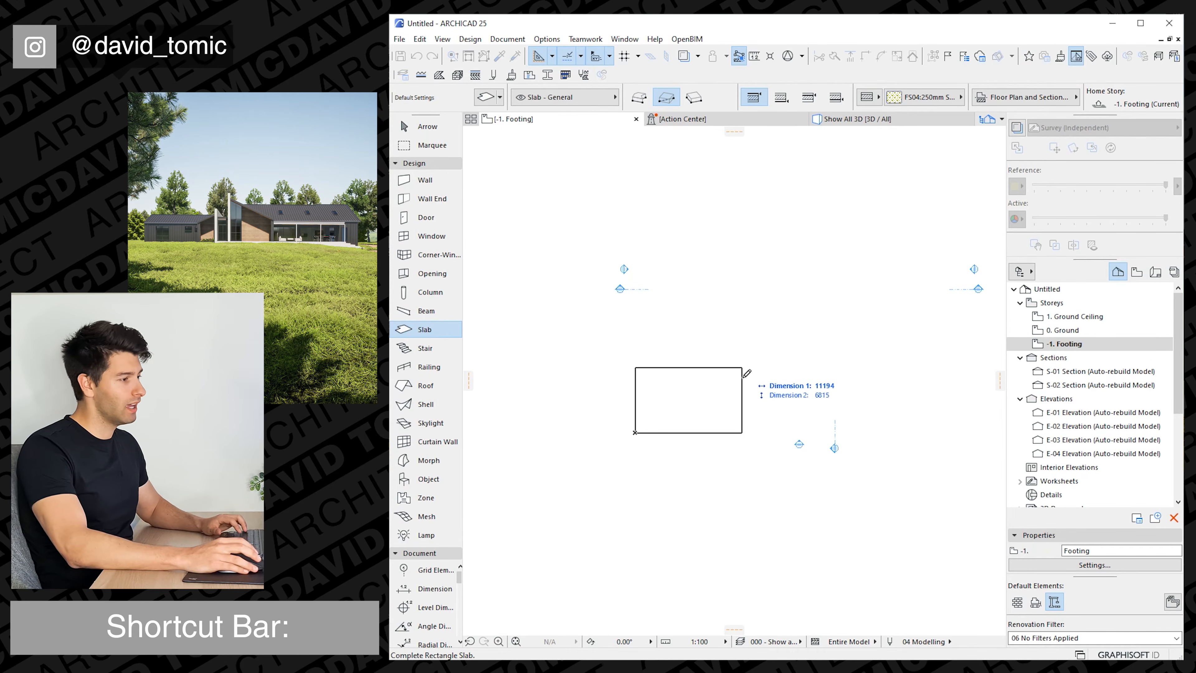
{"action": "type", "text": "6"}
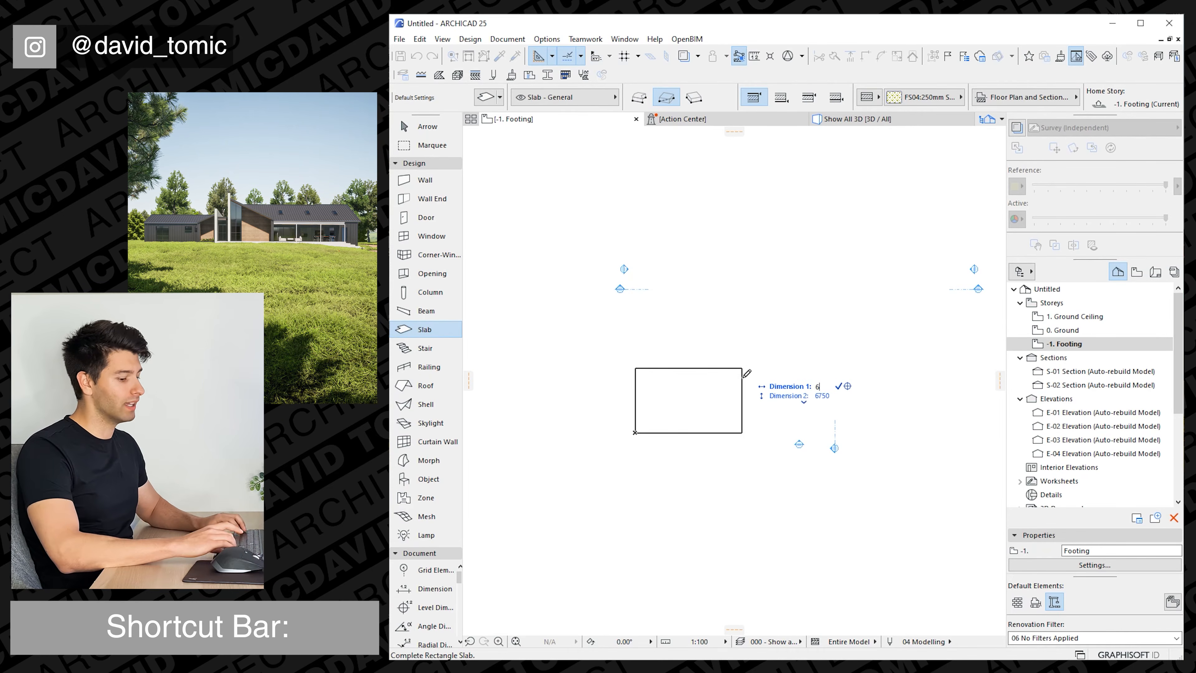
{"action": "type", "text": "8000"}
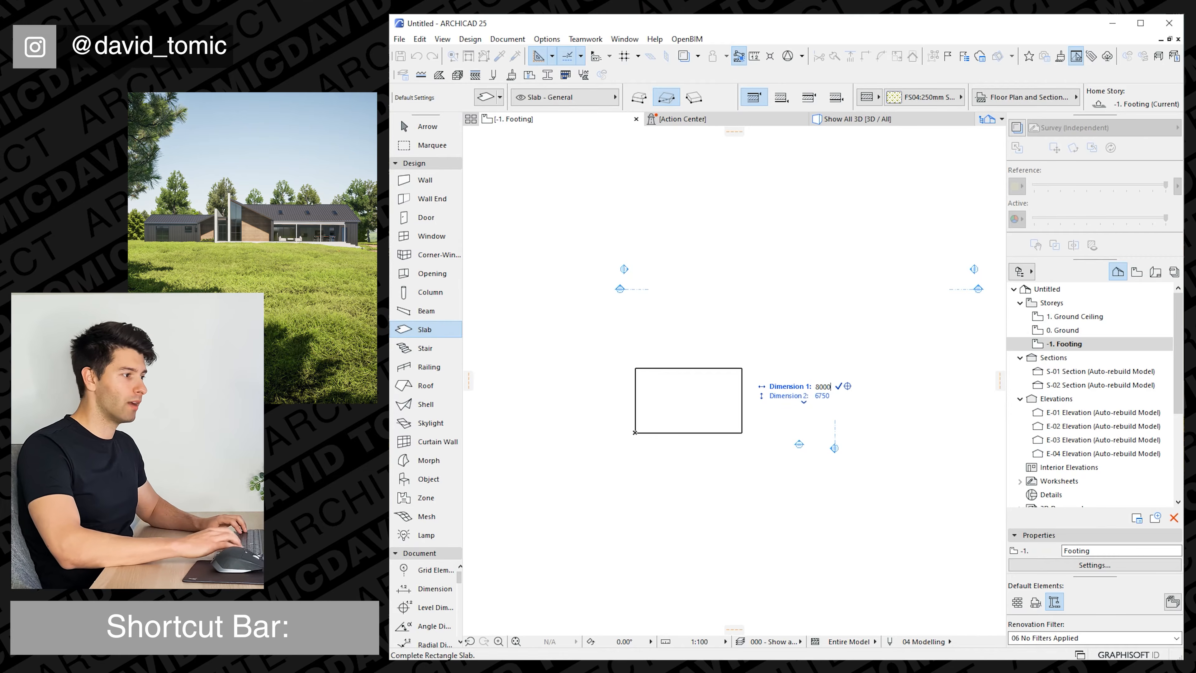
{"action": "key", "text": "Tab"}
{"action": "type", "text": "60"}
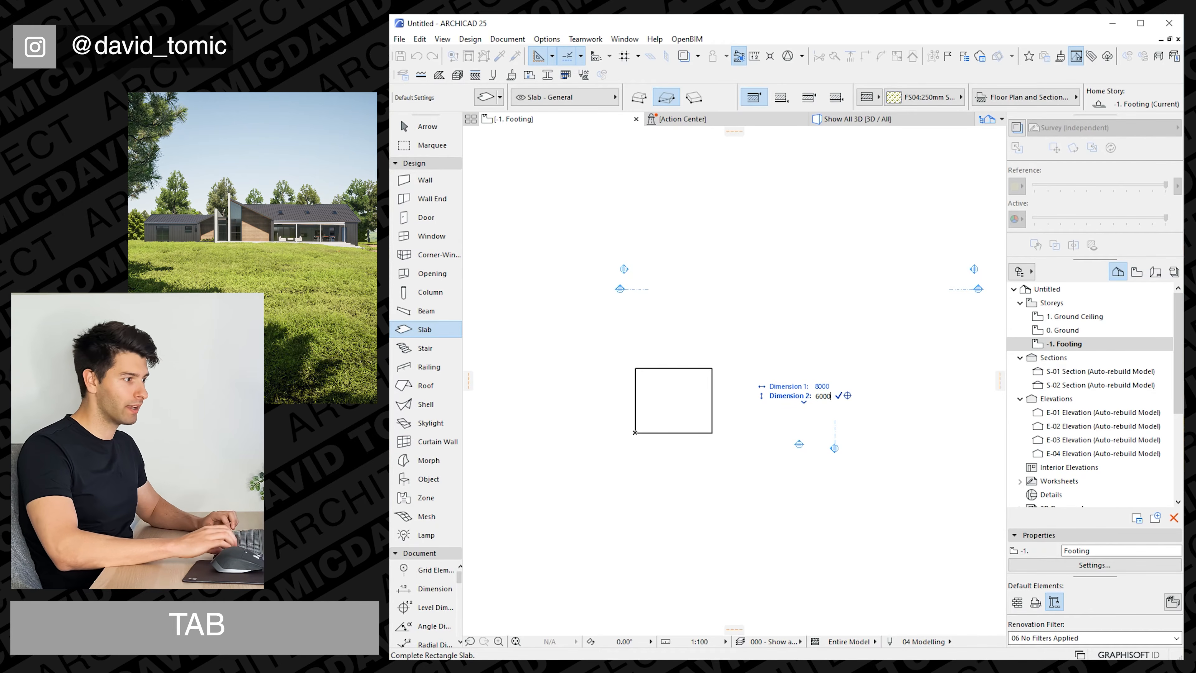
{"action": "key", "text": "Return"}
{"action": "middle_click_drag", "start_coordinate": [730, 441], "coordinate": [700, 424]}
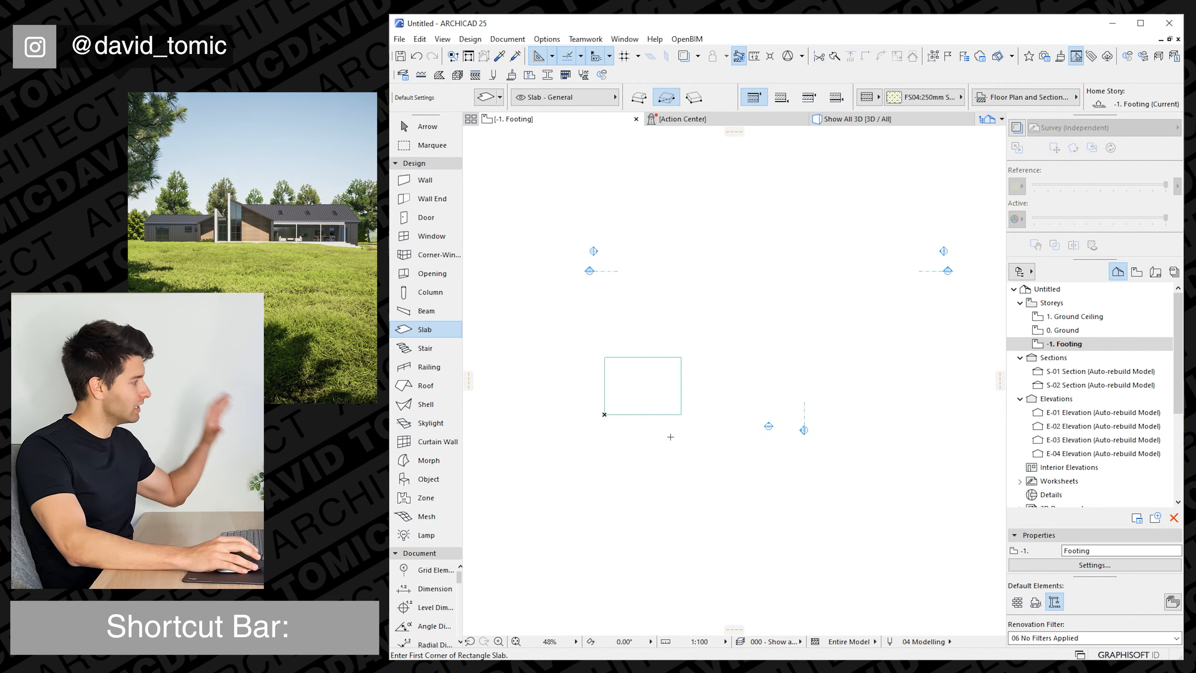
Select the section and elevation markers and move them well away from the slab to clear the working area.
{"action": "key", "text": "Escape"}
{"action": "scroll", "coordinate": [738, 422], "scroll_direction": "down", "scroll_amount": 2}
{"action": "left_click_drag", "start_coordinate": [903, 466], "coordinate": [723, 167]}
{"action": "left_click", "coordinate": [640, 306], "text": "shift"}
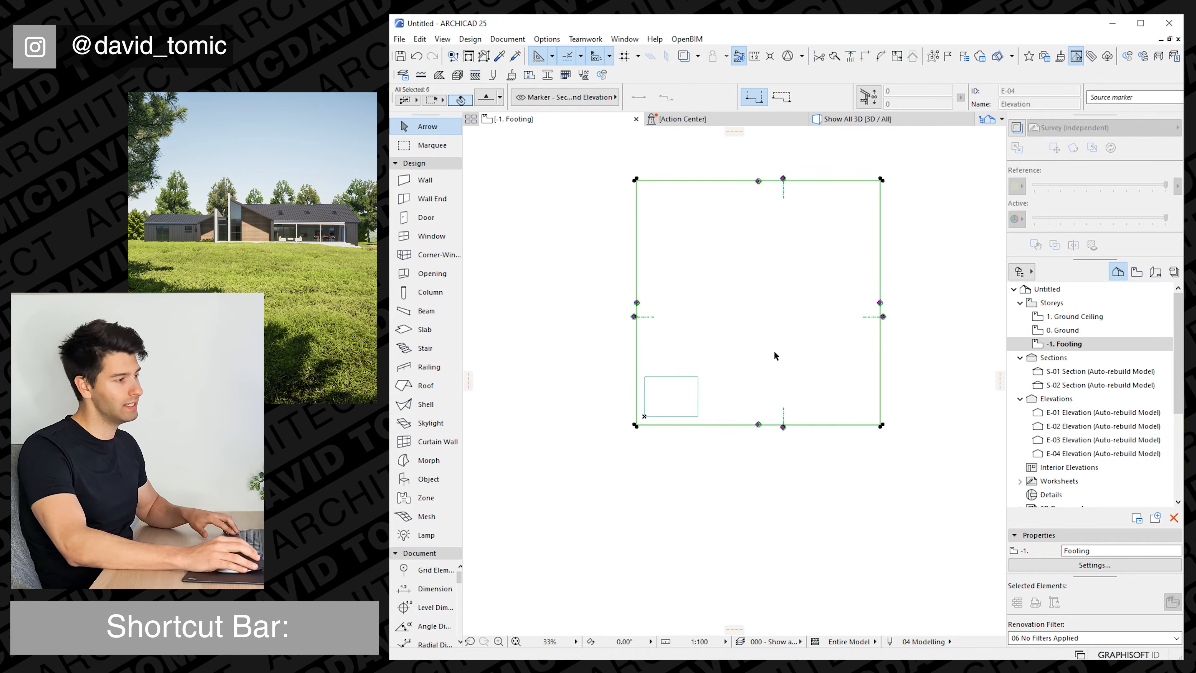
{"action": "key", "text": "ctrl+d"}
{"action": "left_click", "coordinate": [801, 333]}
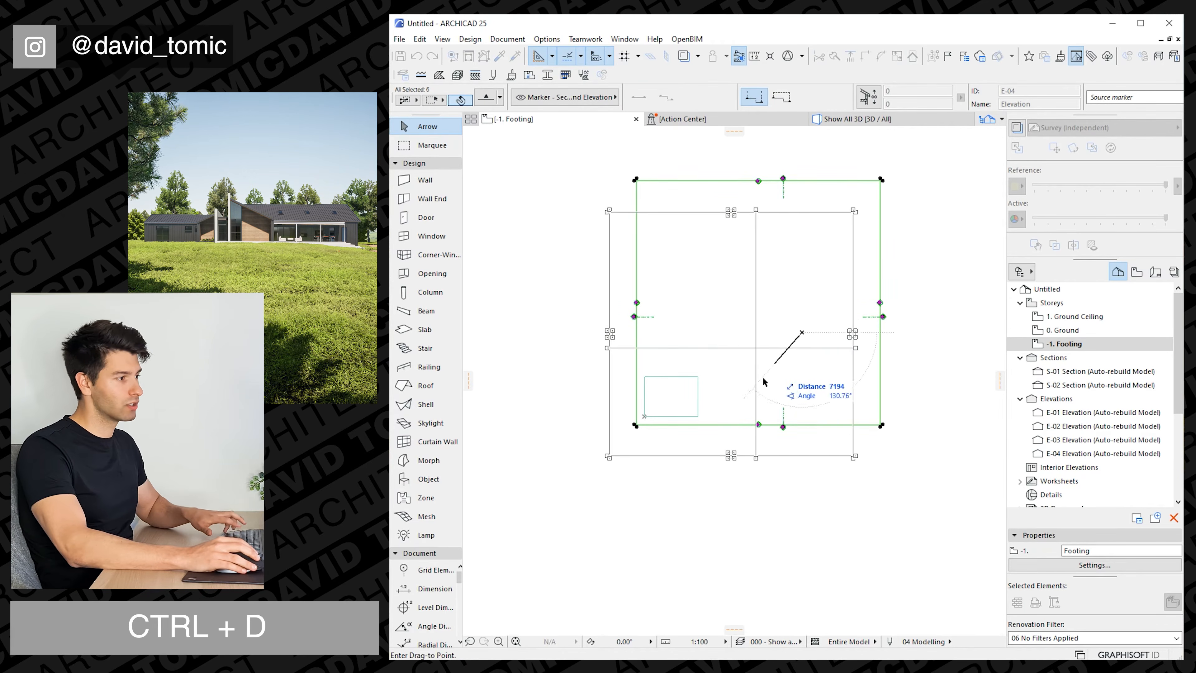
{"action": "scroll", "coordinate": [724, 411], "scroll_direction": "down", "scroll_amount": 3}
{"action": "middle_click_drag", "start_coordinate": [716, 427], "coordinate": [946, 215]}
{"action": "left_click", "coordinate": [648, 380]}
{"action": "middle_click_drag", "start_coordinate": [850, 302], "coordinate": [566, 468]}
{"action": "key", "text": "Escape"}
{"action": "scroll", "coordinate": [643, 330], "scroll_direction": "up", "scroll_amount": 3}
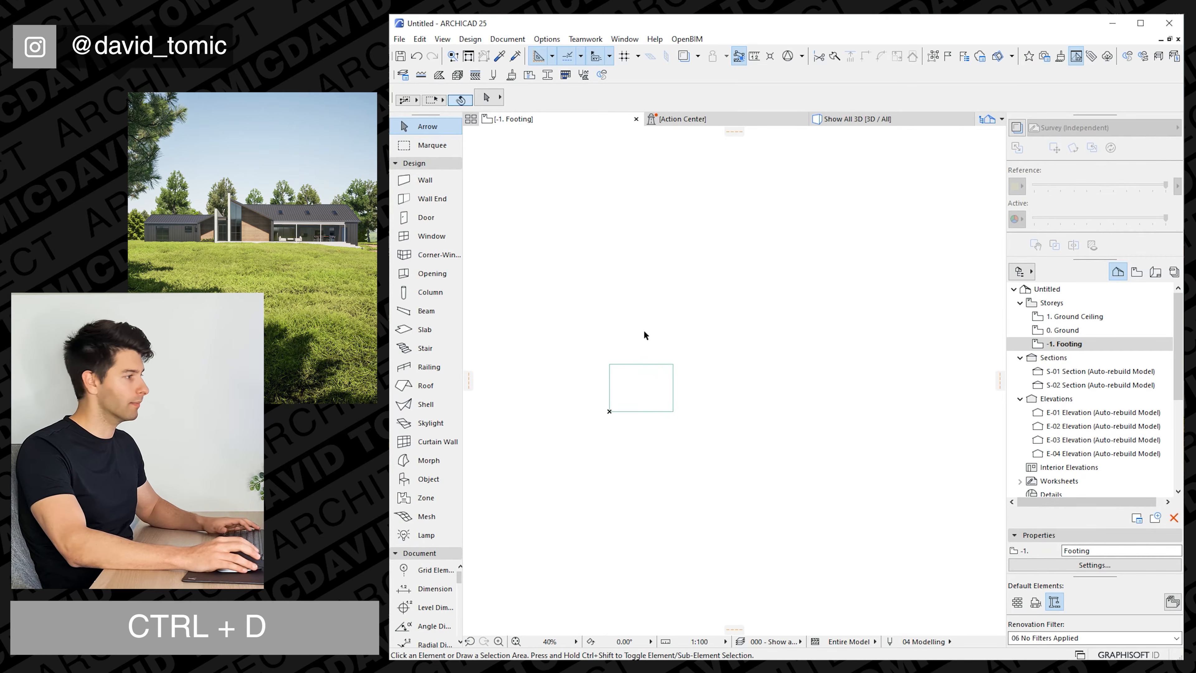
Pick up the existing slab's settings and draw a second rectangular slab beside it, 2000 wide and 12000 long.
{"action": "scroll", "coordinate": [669, 384], "scroll_direction": "up", "scroll_amount": 1}
{"action": "left_click", "coordinate": [677, 385], "text": "alt"}
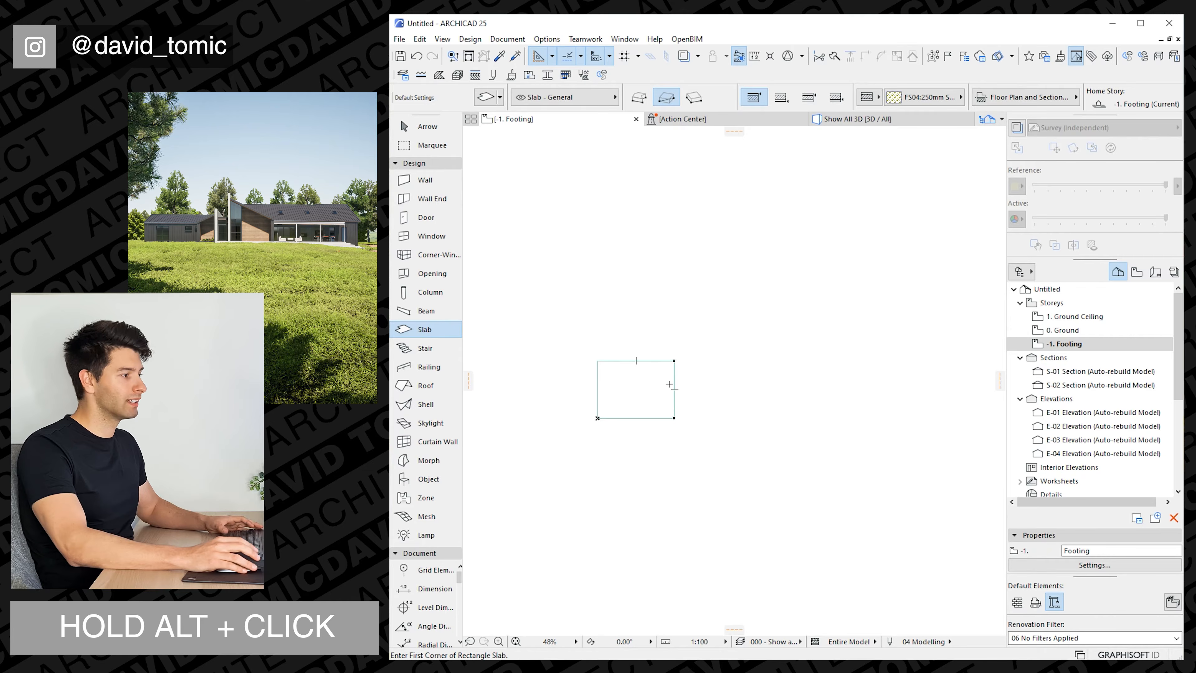
{"action": "scroll", "coordinate": [669, 396], "scroll_direction": "up", "scroll_amount": 1}
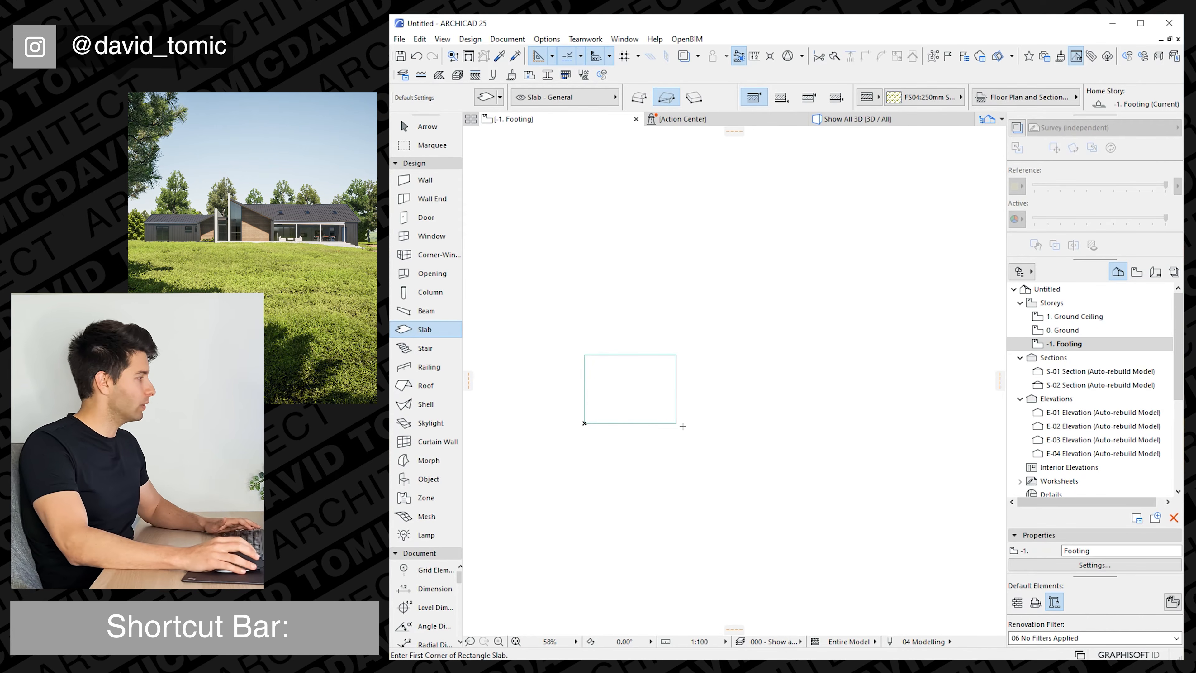
{"action": "left_click", "coordinate": [679, 474]}
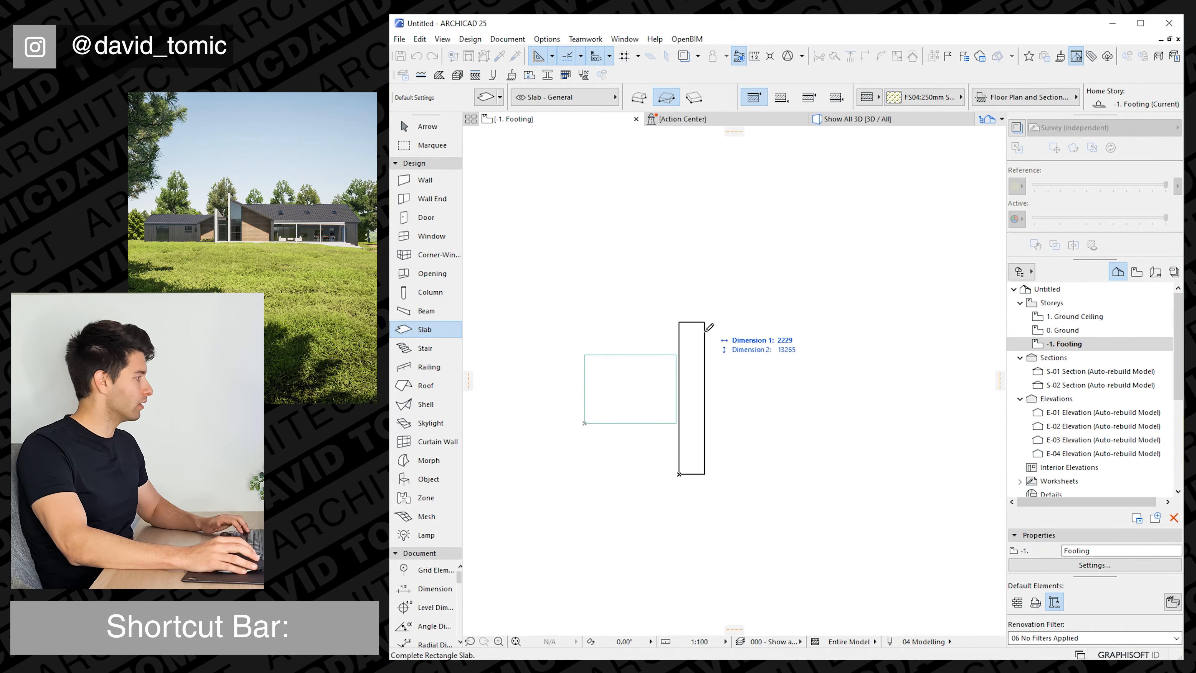
{"action": "key", "text": "Tab"}
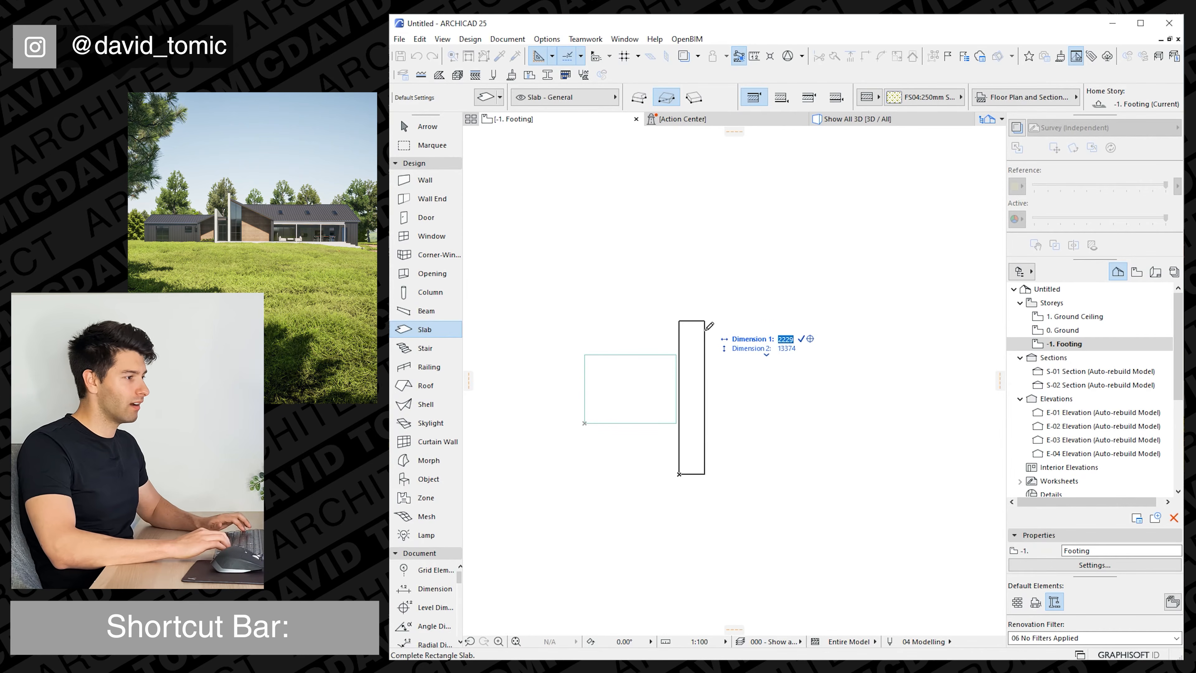
{"action": "type", "text": "2000"}
{"action": "key", "text": "Tab"}
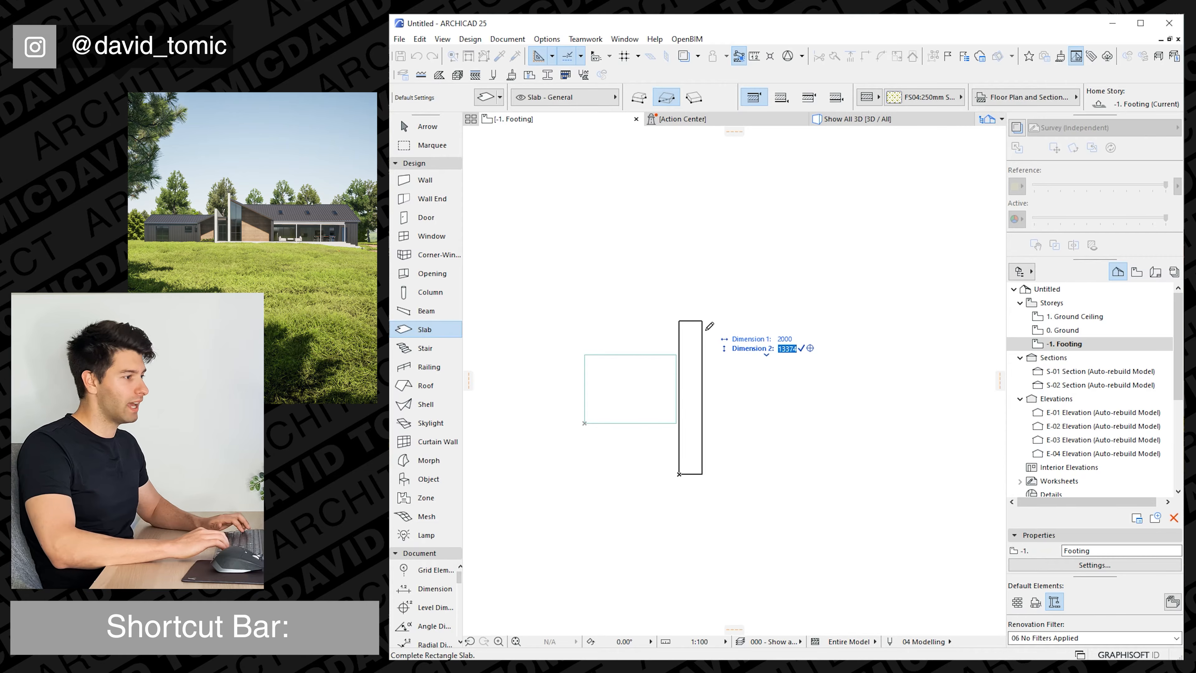
{"action": "type", "text": "12000"}
{"action": "key", "text": "Return"}
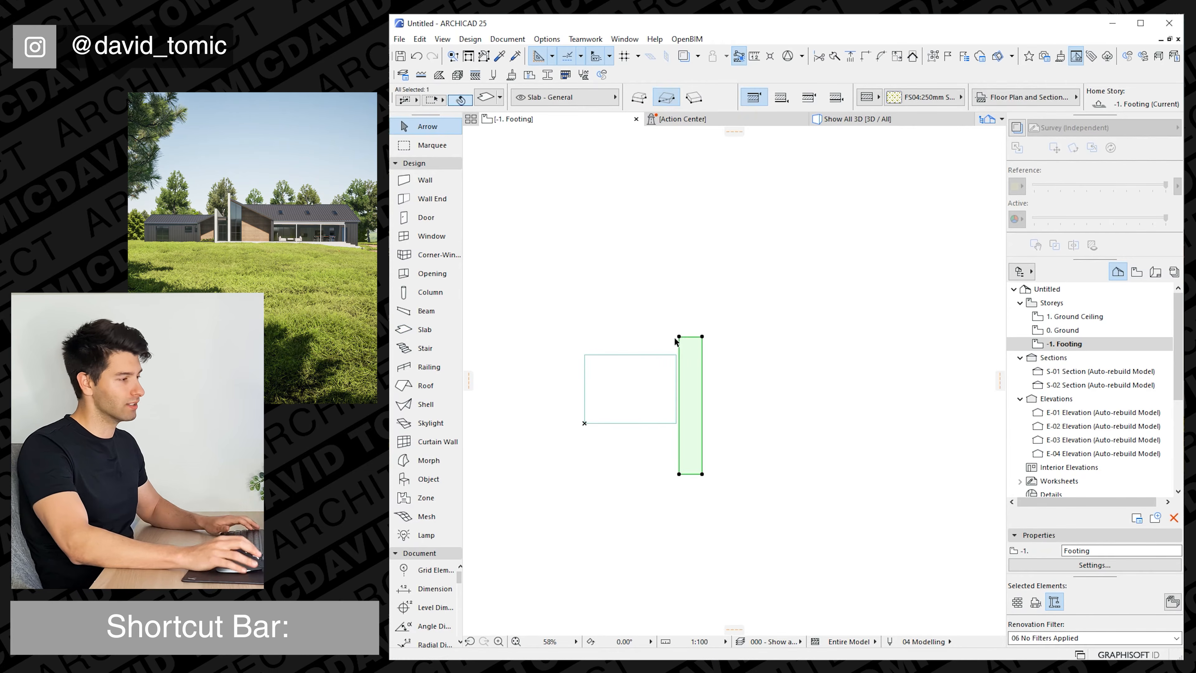
Move the narrow slab by its lower-left corner onto the lower-right corner of the first slab.
{"action": "key", "text": "ctrl+d"}
{"action": "left_click", "coordinate": [678, 474]}
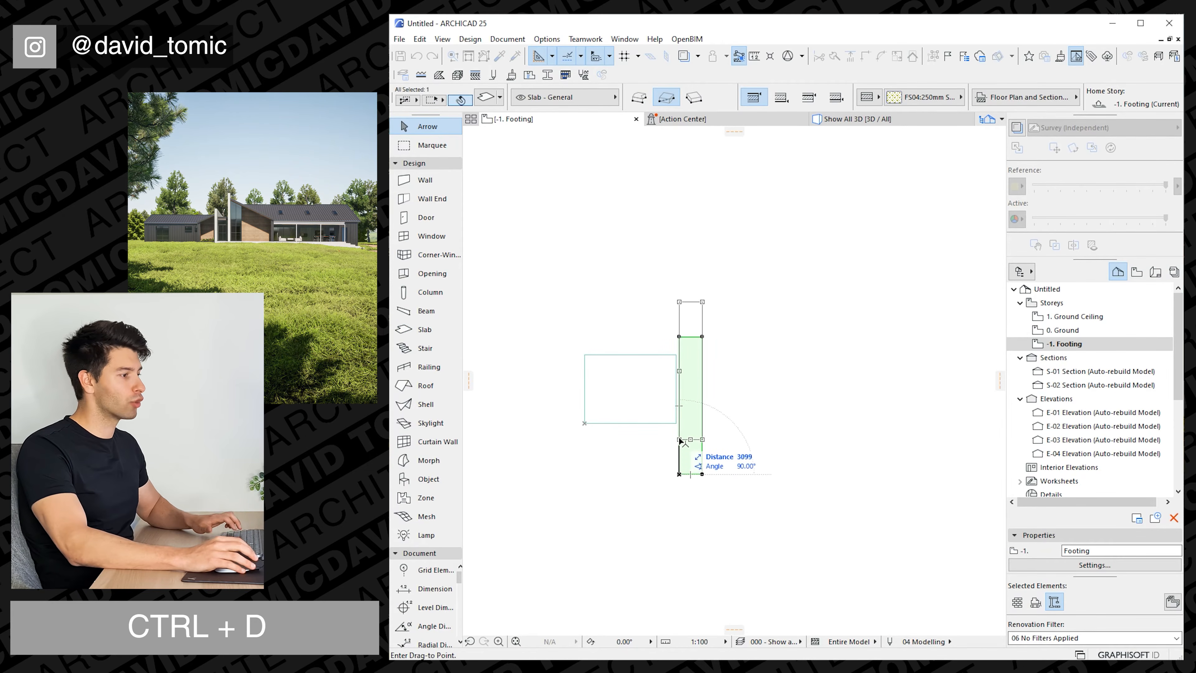
{"action": "left_click", "coordinate": [677, 424]}
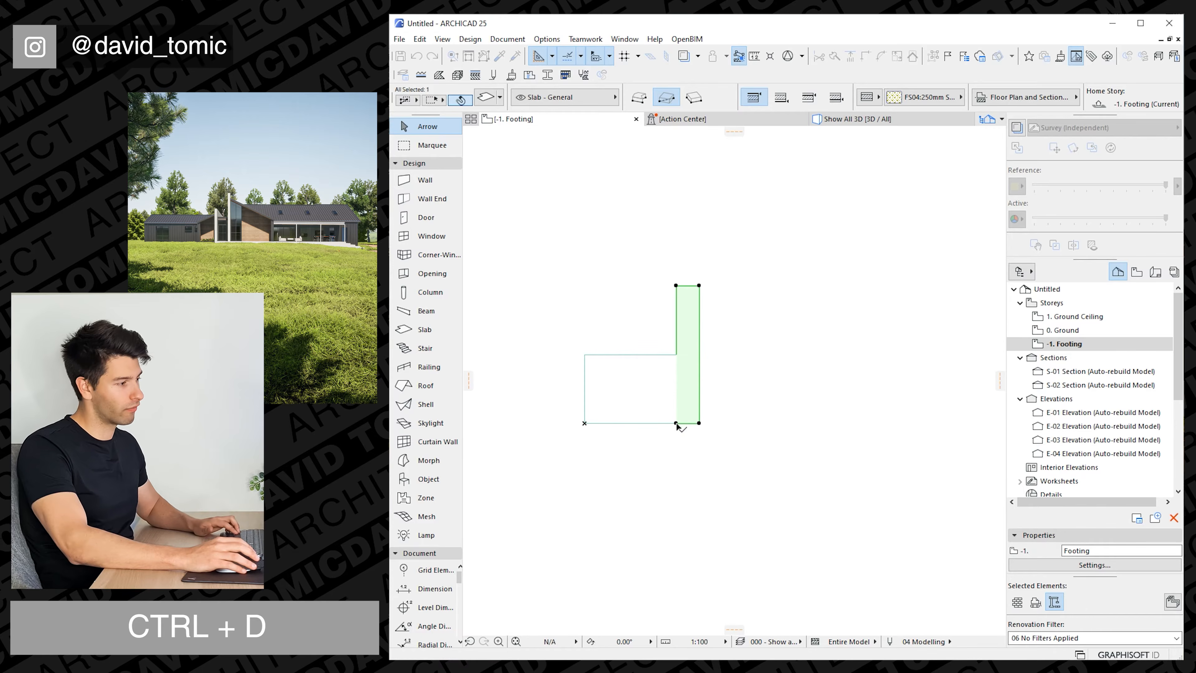
Move the narrow slab 2500 straight down along the shared edge with the first slab.
{"action": "key", "text": "ctrl+d"}
{"action": "left_click", "coordinate": [676, 424]}
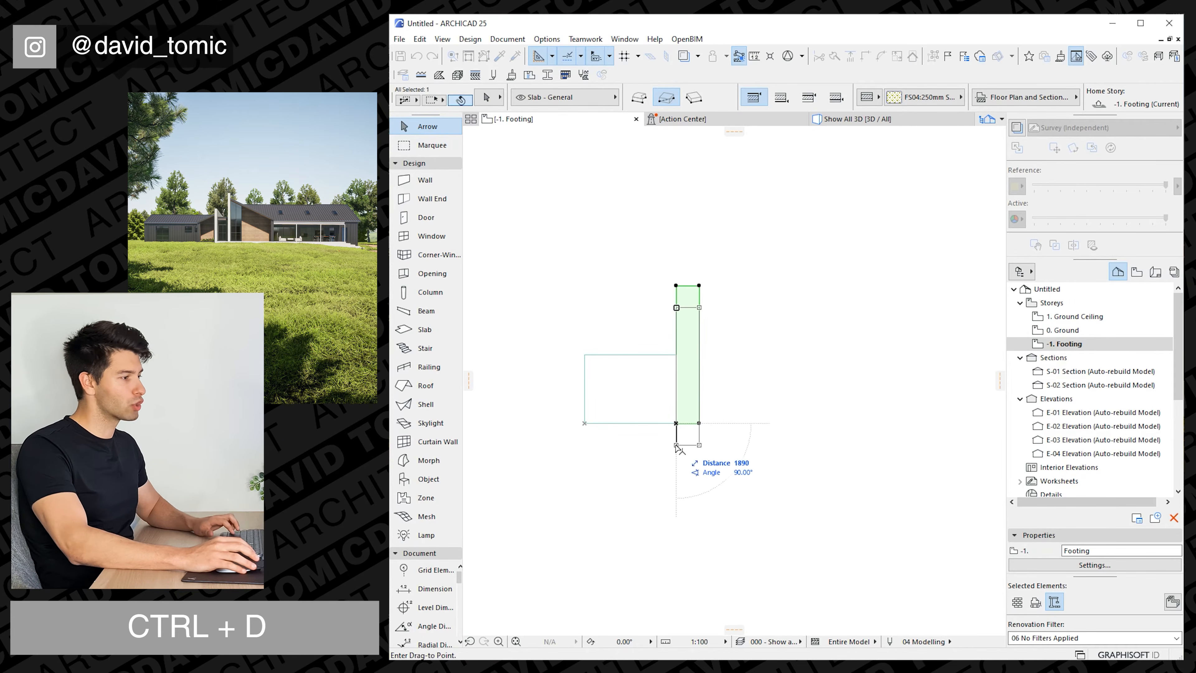
{"action": "key", "text": "Tab"}
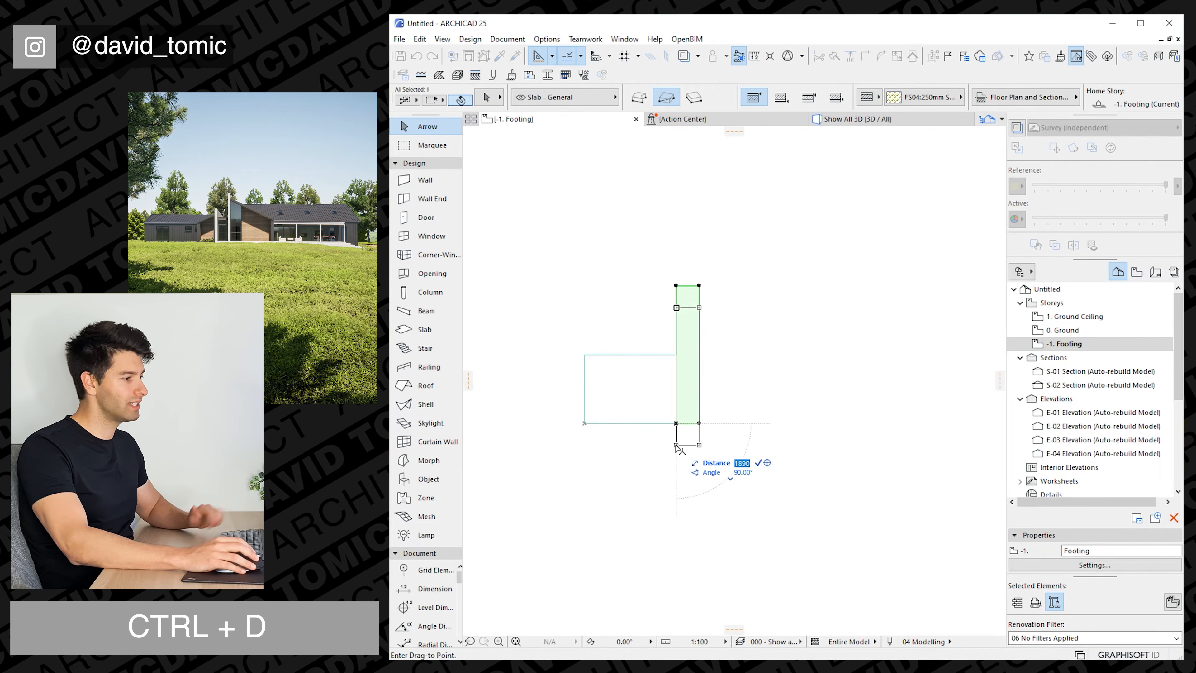
{"action": "type", "text": "2500"}
{"action": "key", "text": "Return"}
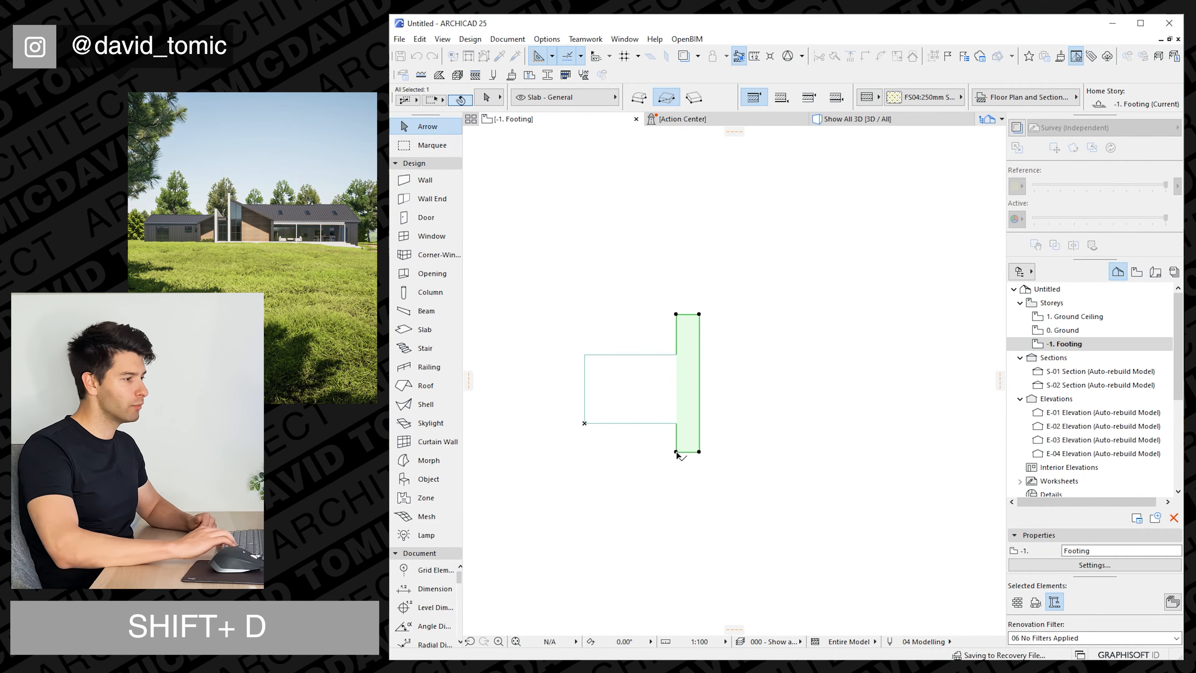
Drag a copy of the first slab by its lower-left corner horizontally onto the right edge of the narrow slab.
{"action": "key", "text": "Escape"}
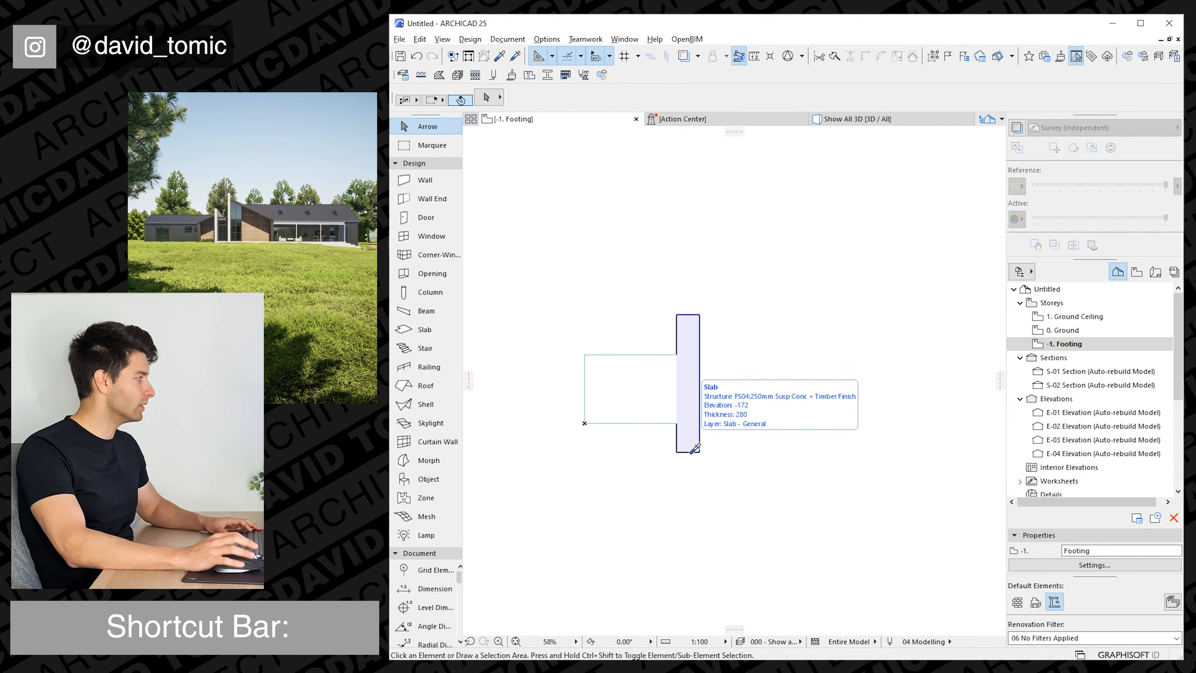
{"action": "left_click", "coordinate": [631, 385]}
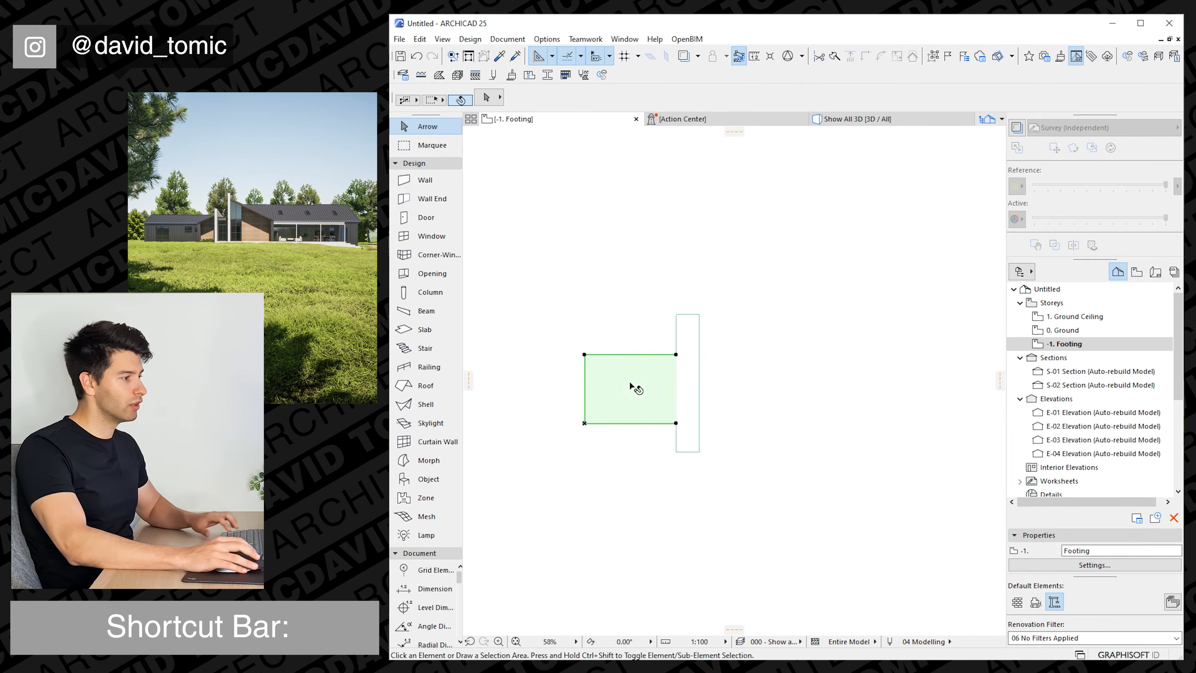
{"action": "key", "text": "ctrl+d"}
{"action": "left_click", "coordinate": [585, 424]}
{"action": "key", "text": "ctrl"}
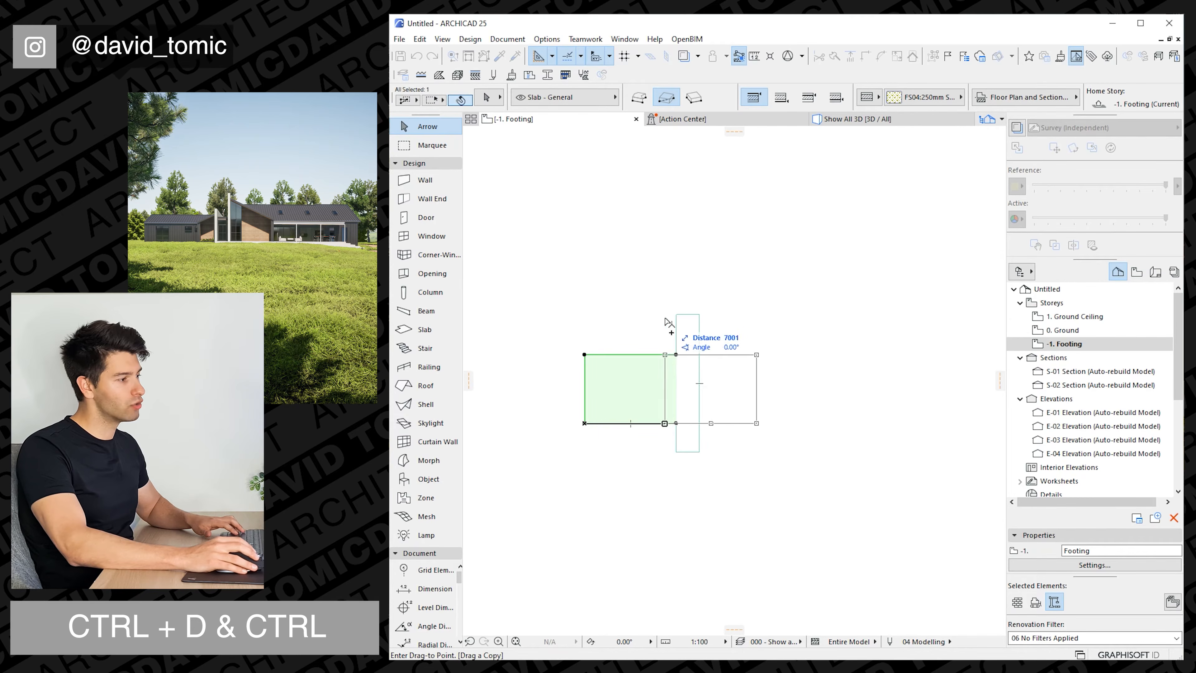
{"action": "left_click", "coordinate": [700, 317]}
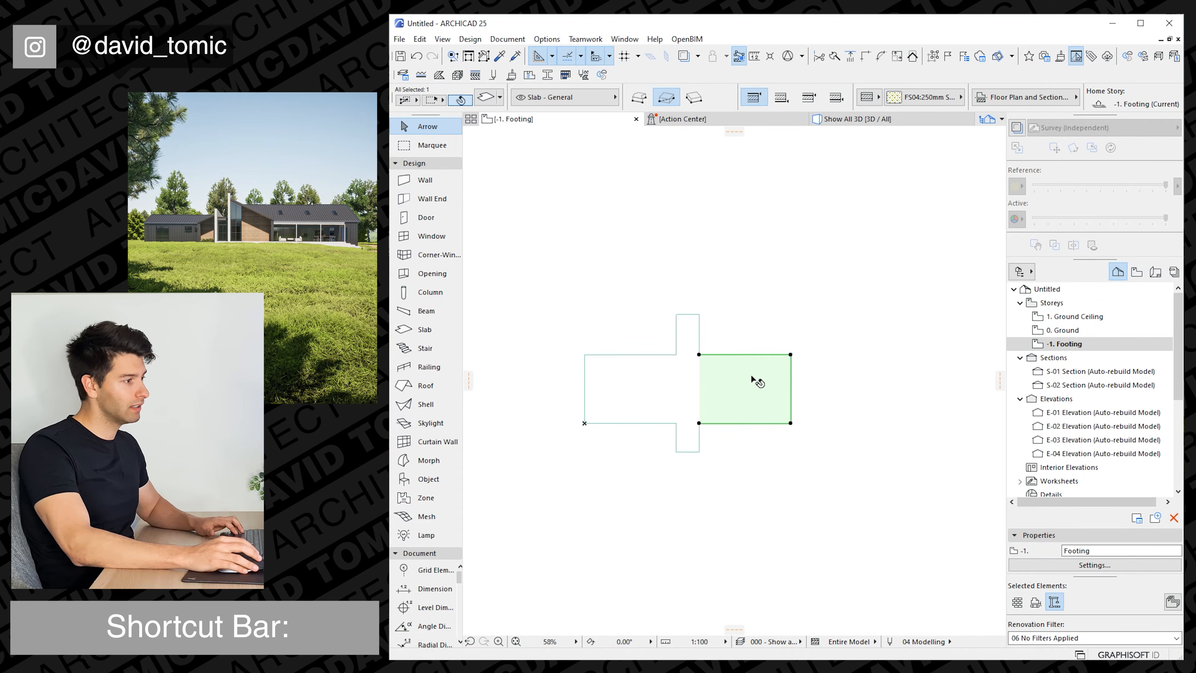
Offset the copied slab's right edge outward to extend the slab to about 24000 long.
{"action": "left_click", "coordinate": [791, 372]}
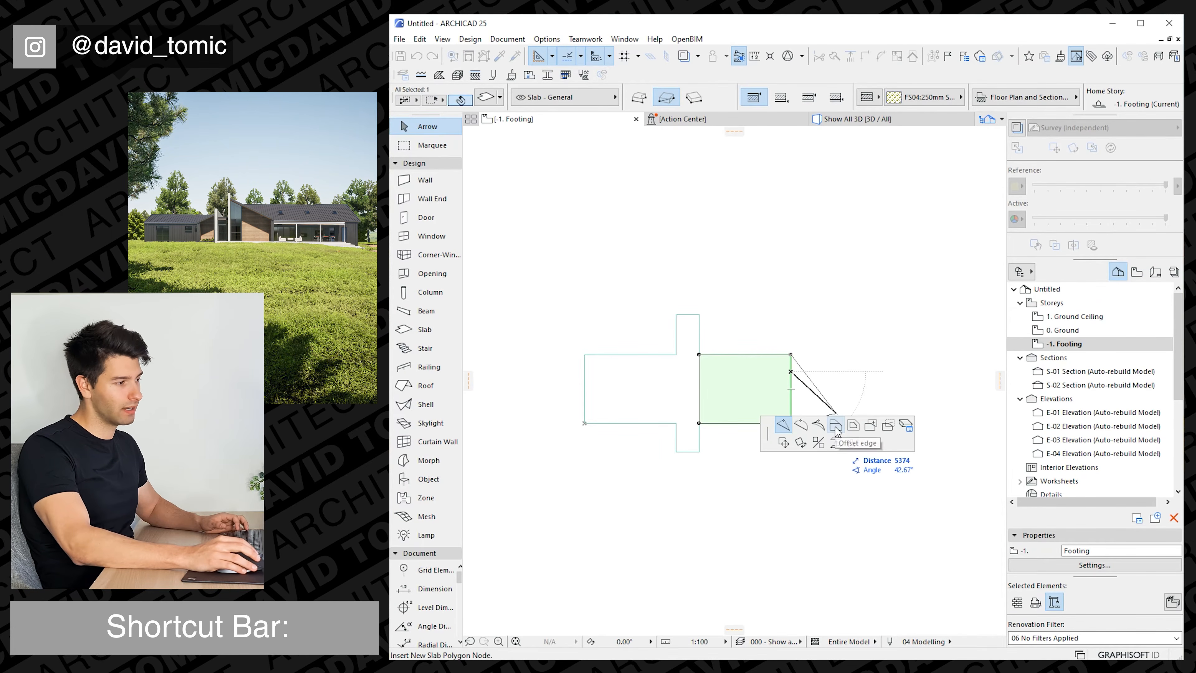
{"action": "left_click", "coordinate": [836, 429]}
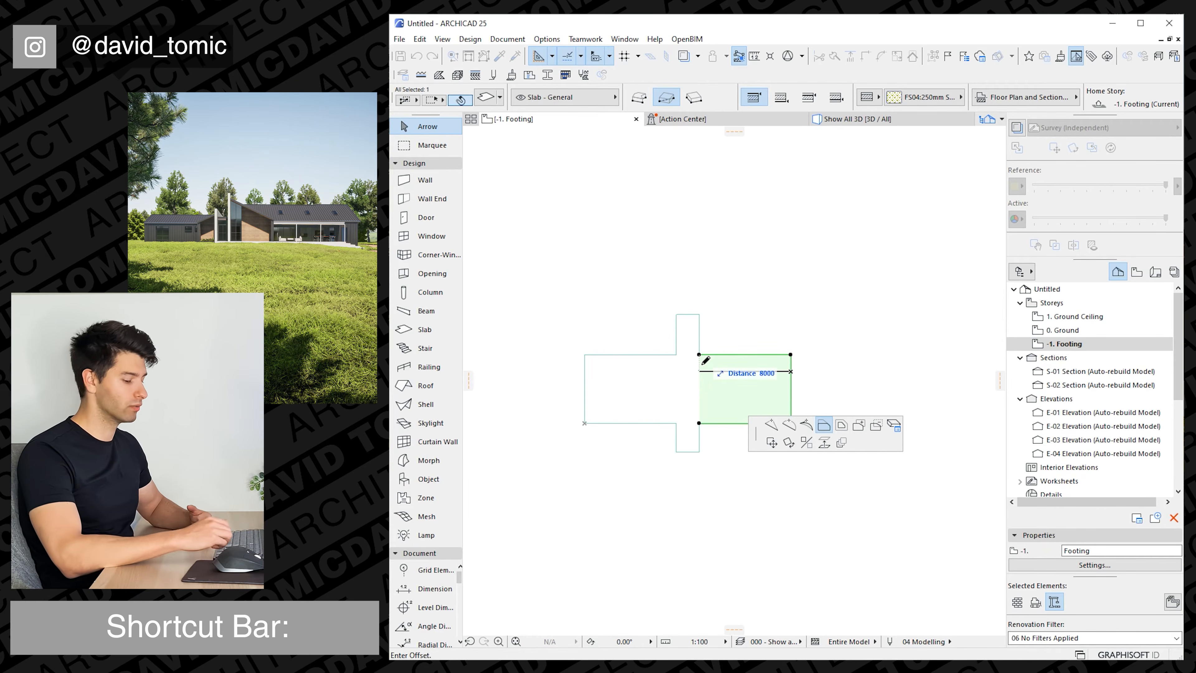
{"action": "type", "text": "4000"}
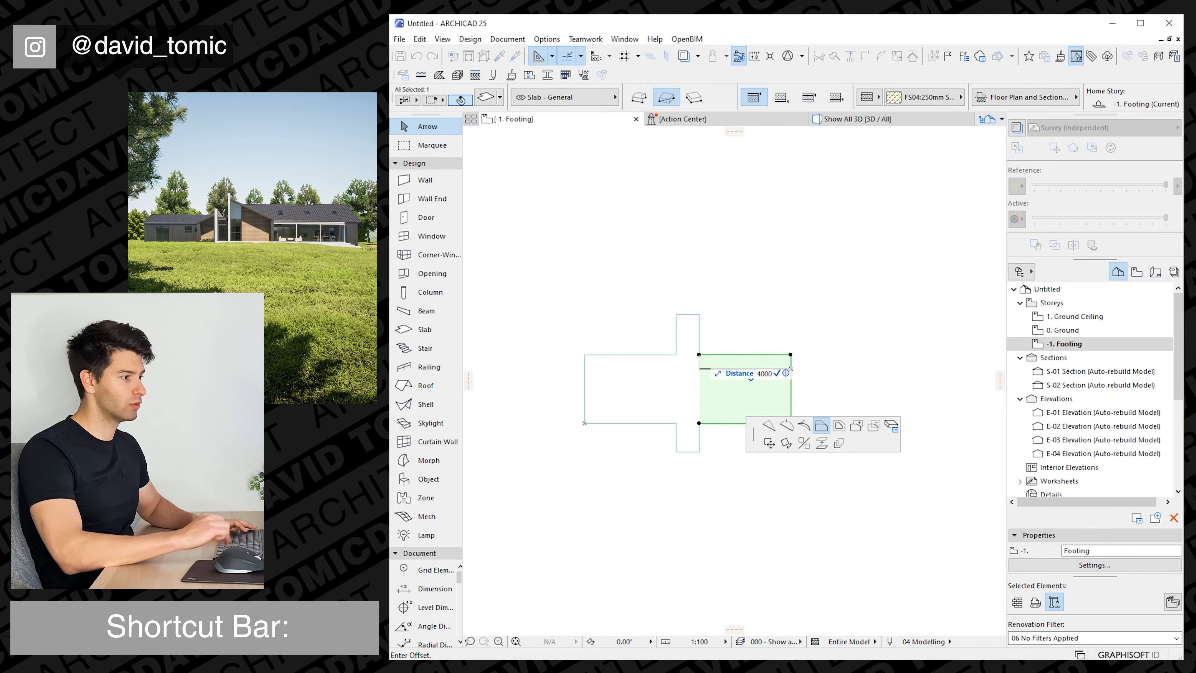
{"action": "key", "text": "Return"}
{"action": "key", "text": "Escape"}
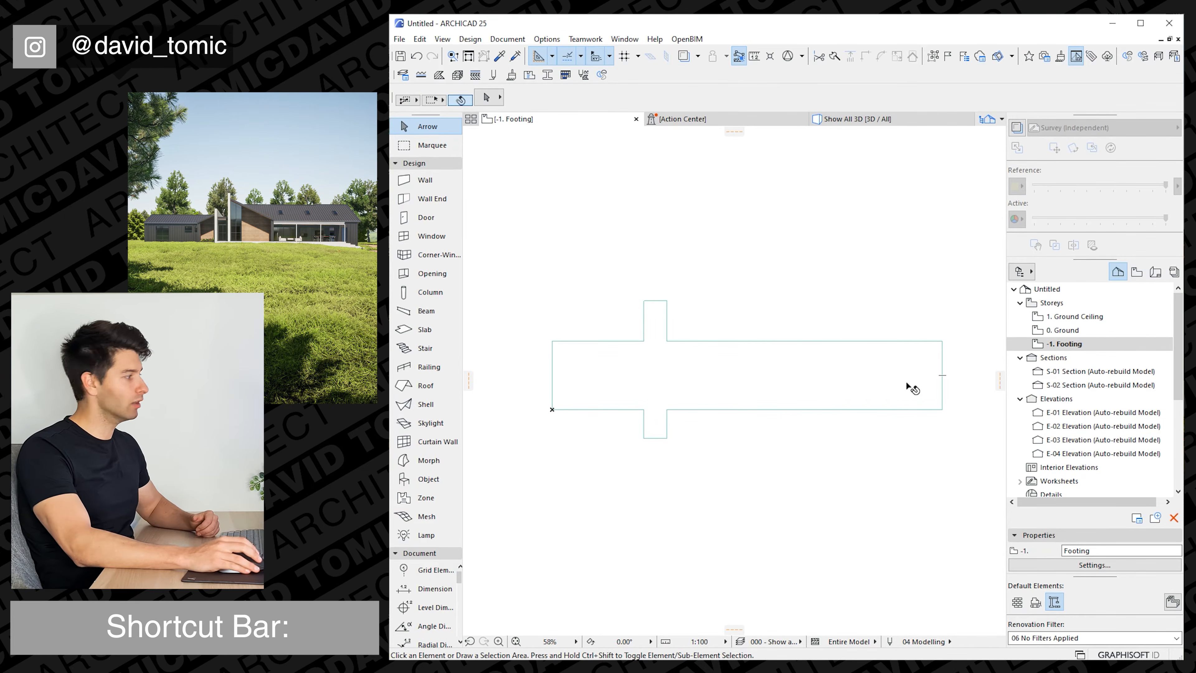
Offset the extended slab's right edge back inward to shorten the slab to about 20000.
{"action": "left_click", "coordinate": [937, 377]}
{"action": "left_click", "coordinate": [941, 377]}
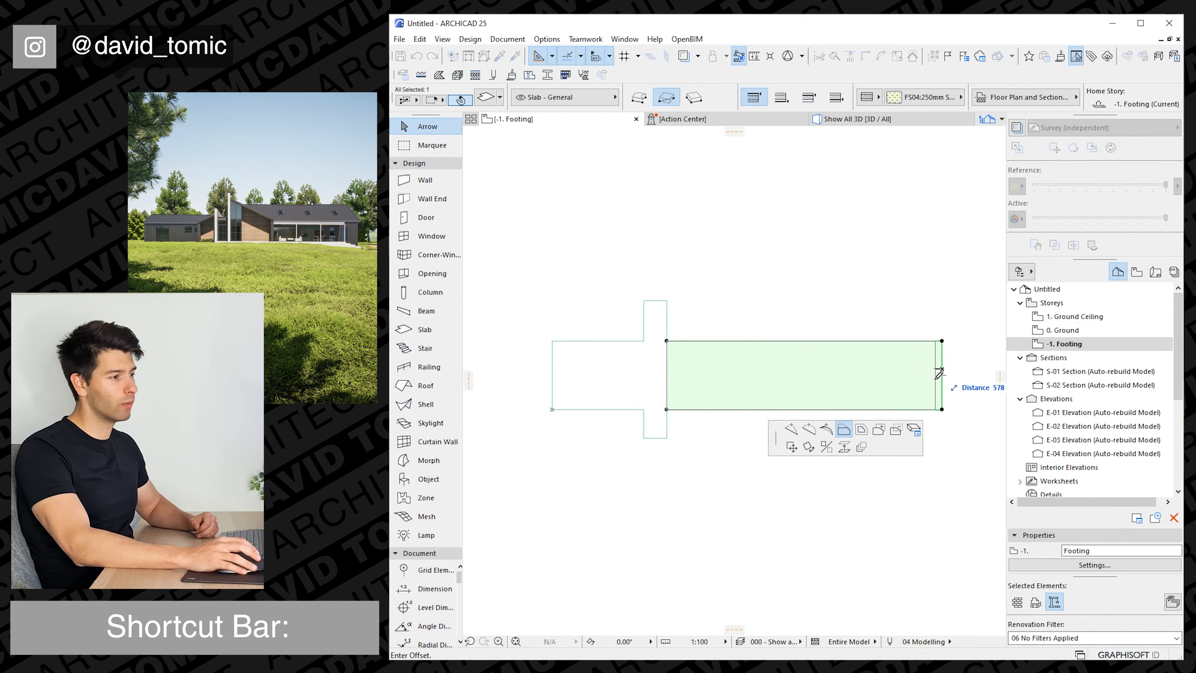
{"action": "left_click", "coordinate": [896, 375]}
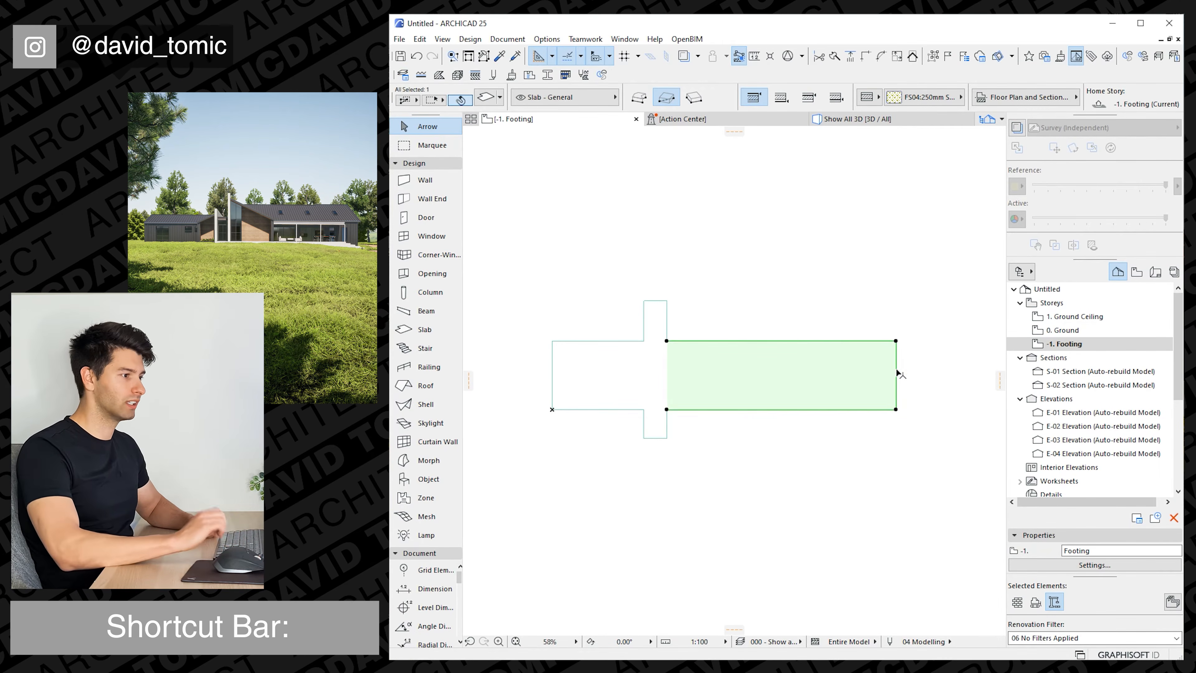
{"action": "key", "text": "Escape"}
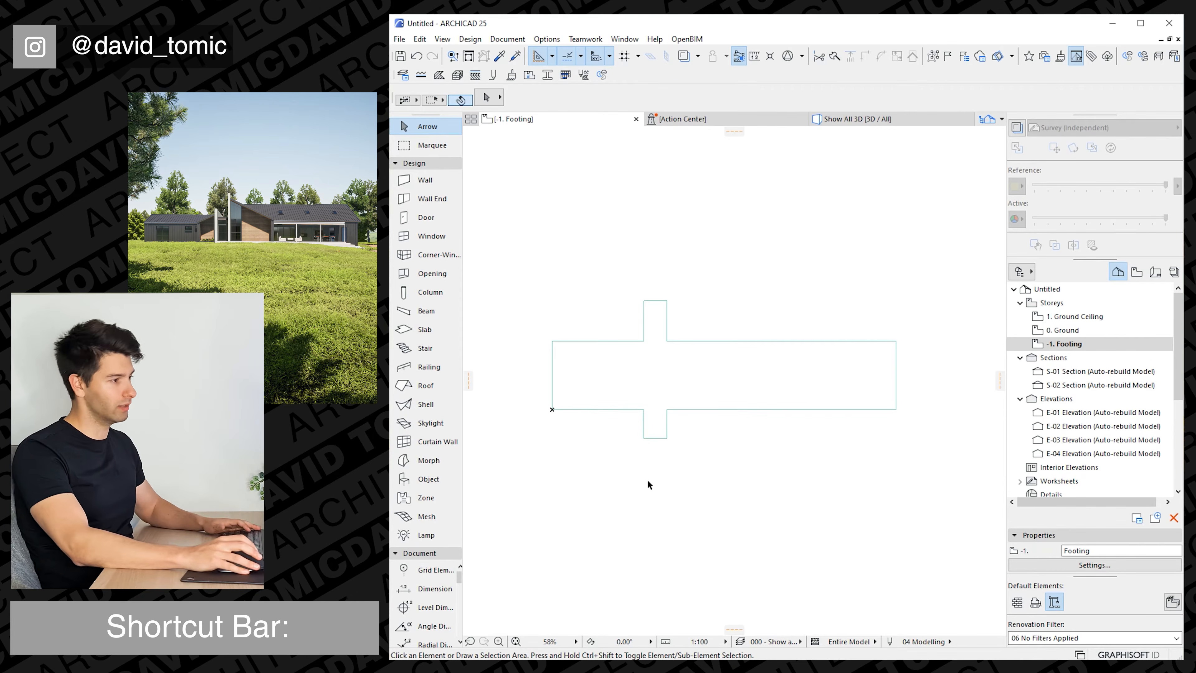
Offset the long slab's upper edge upward by about 2500, keeping it just below the top of the narrow slab.
{"action": "left_click", "coordinate": [706, 341]}
{"action": "left_click", "coordinate": [705, 341]}
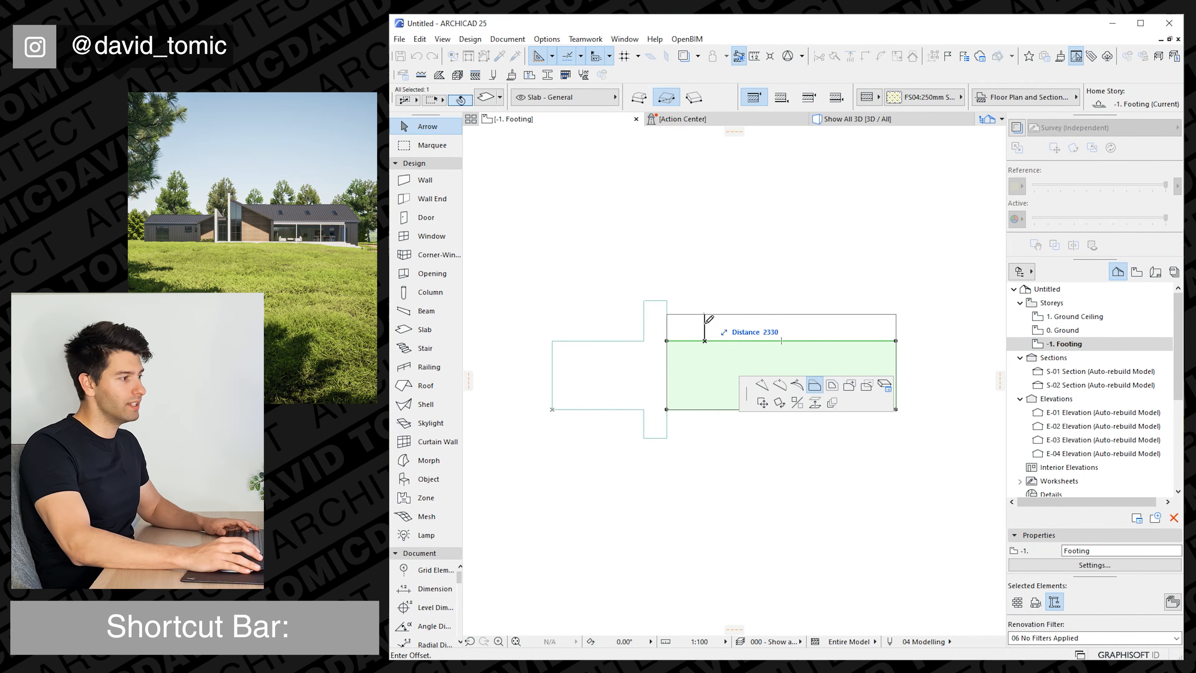
{"action": "left_click", "coordinate": [705, 312]}
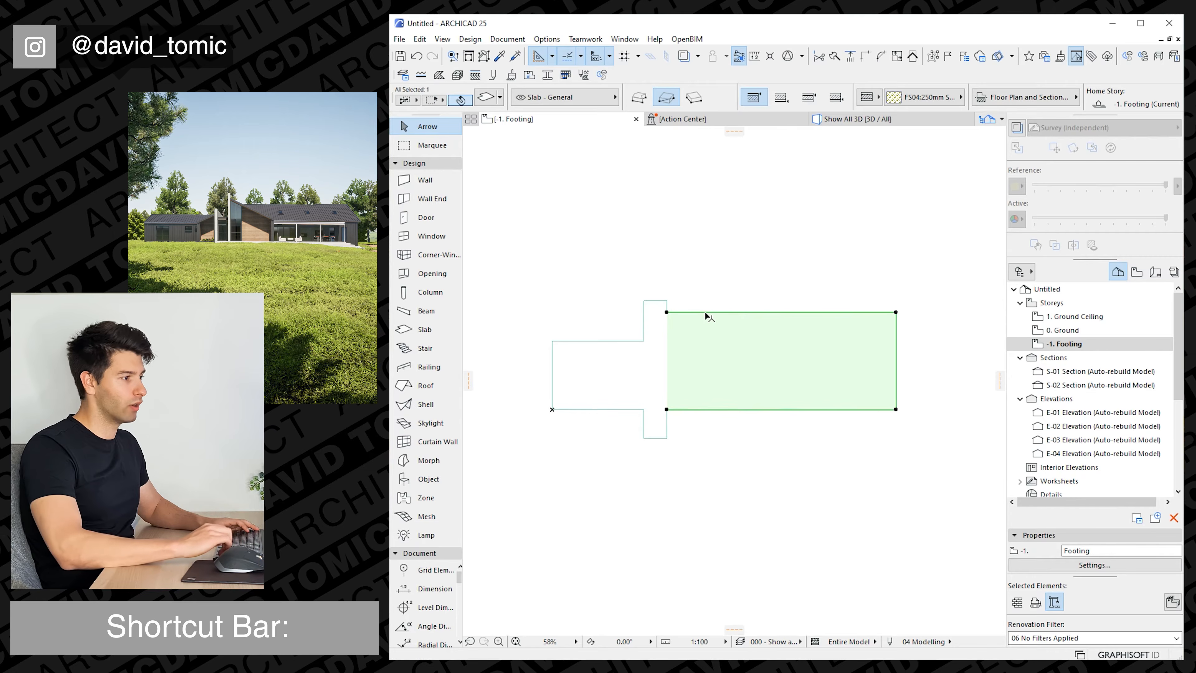
{"action": "key", "text": "Escape"}
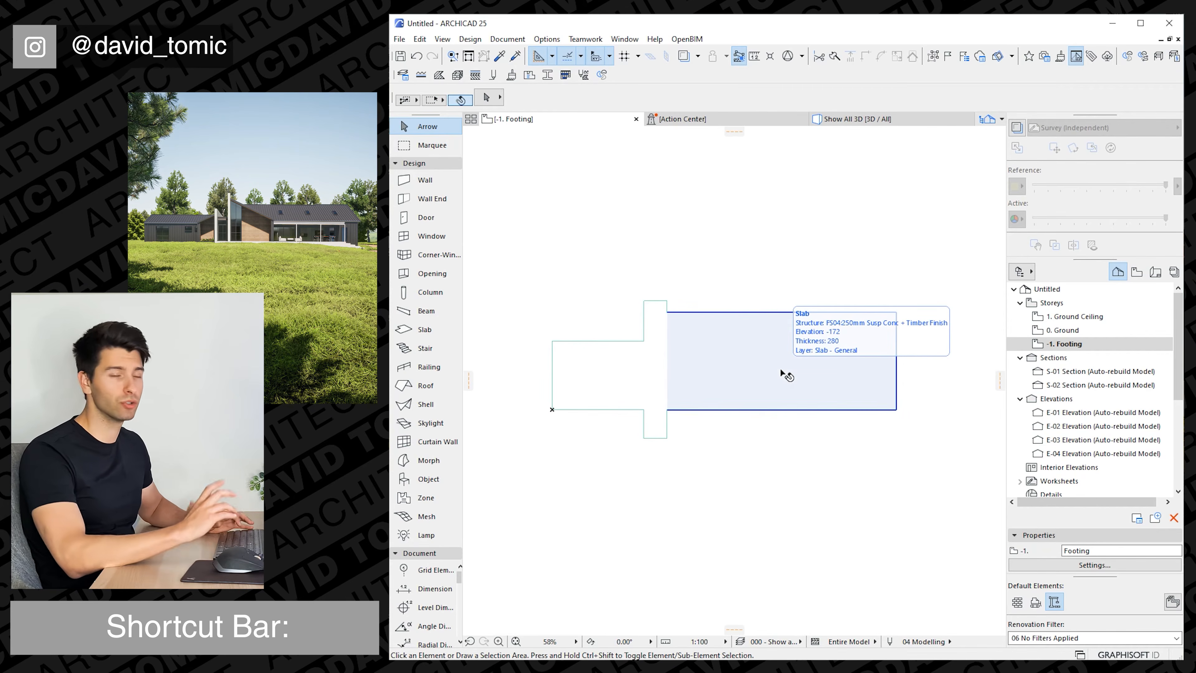
Open the Ground storey plan and show the Footing storey as its trace reference.
{"action": "double_click", "coordinate": [1066, 331]}
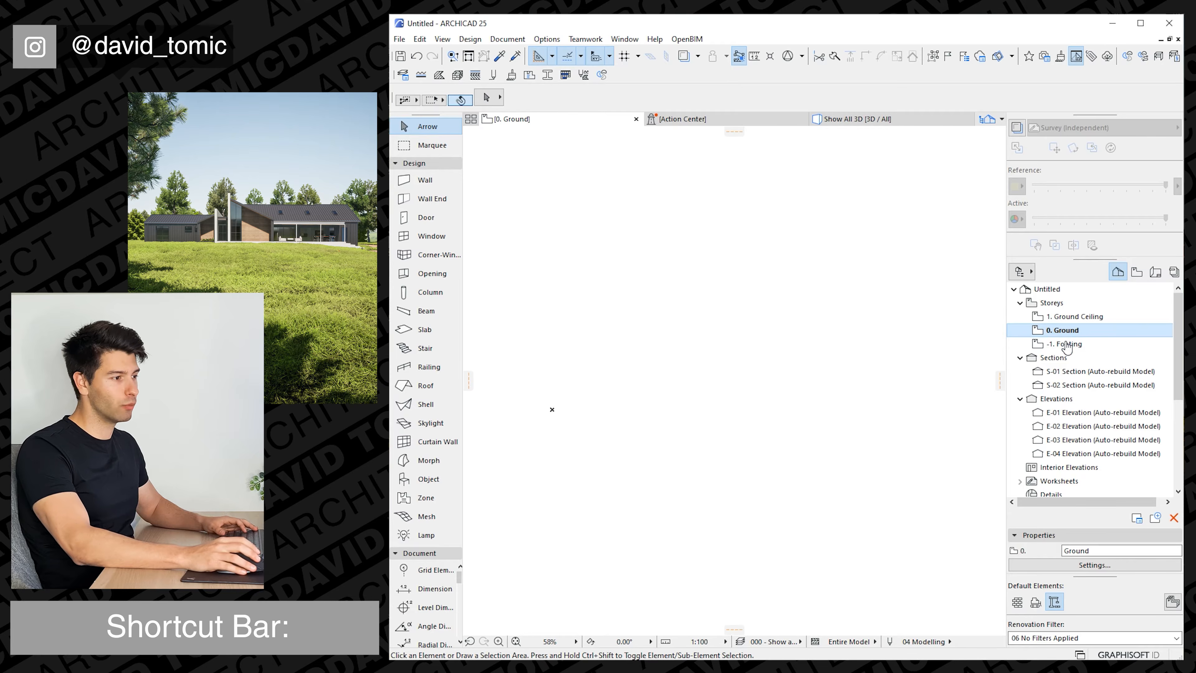
{"action": "right_click", "coordinate": [1062, 346]}
{"action": "left_click", "coordinate": [1121, 422]}
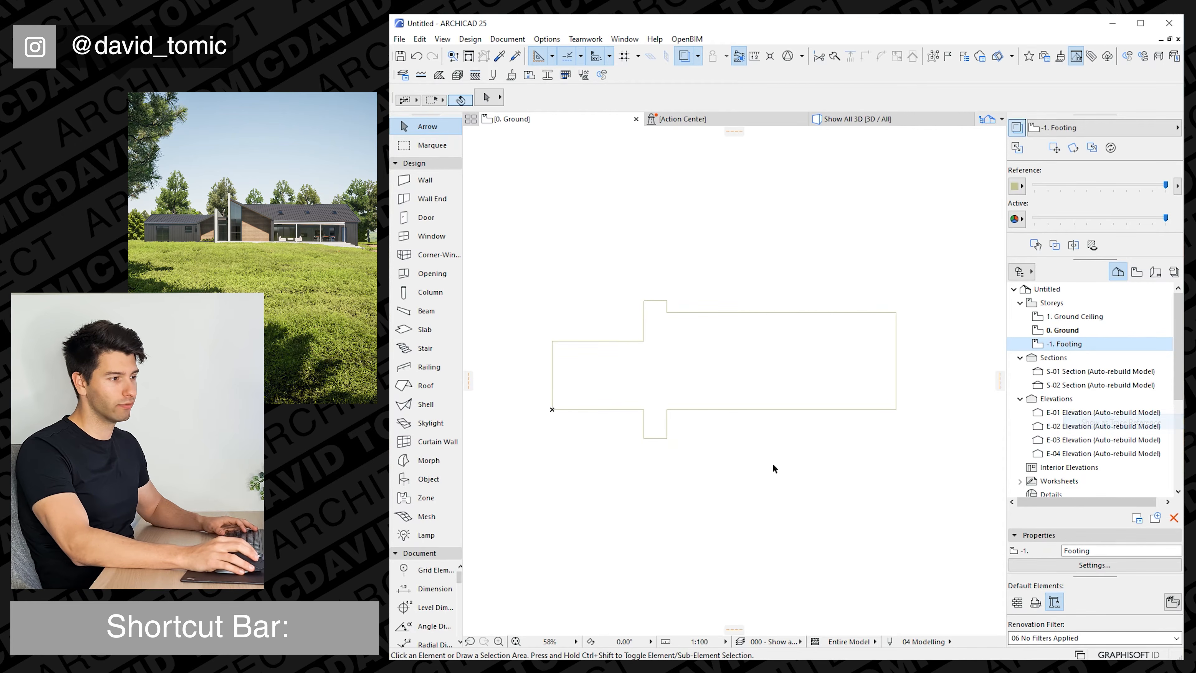
{"action": "scroll", "coordinate": [662, 429], "scroll_direction": "up", "scroll_amount": 1}
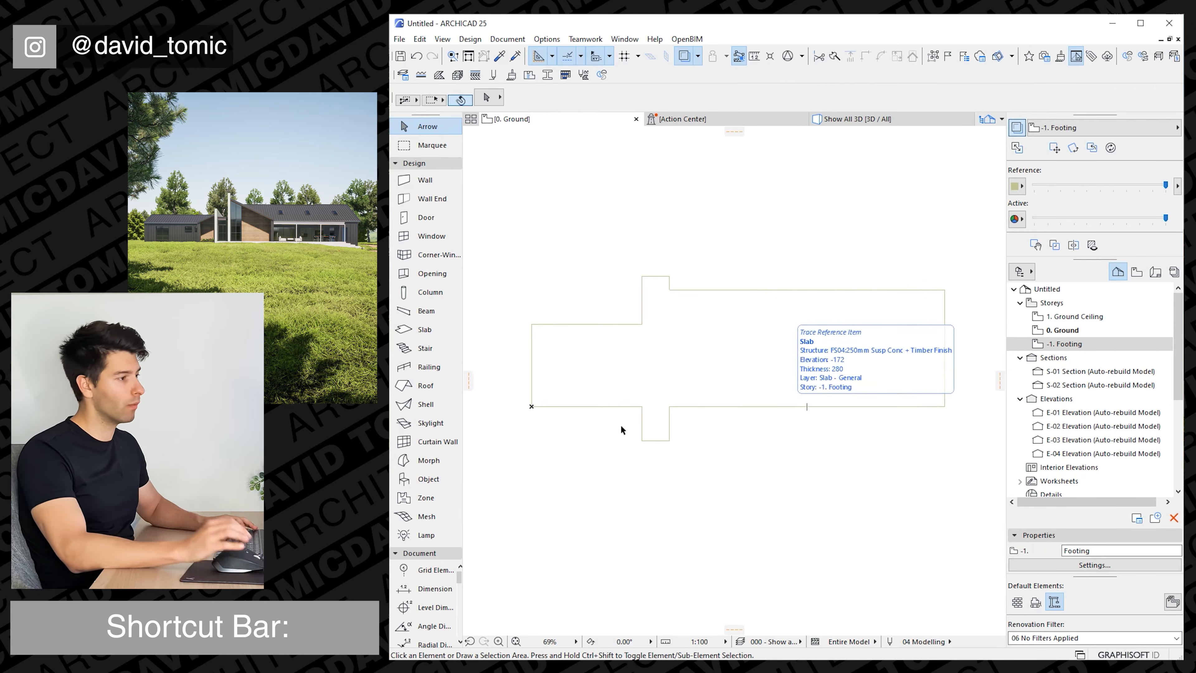
Set the Wall tool to BW03:270mm Brickwork:P and draw a 12000 wall down the narrow slab's left edge.
{"action": "left_click", "coordinate": [425, 185]}
{"action": "left_click", "coordinate": [930, 97]}
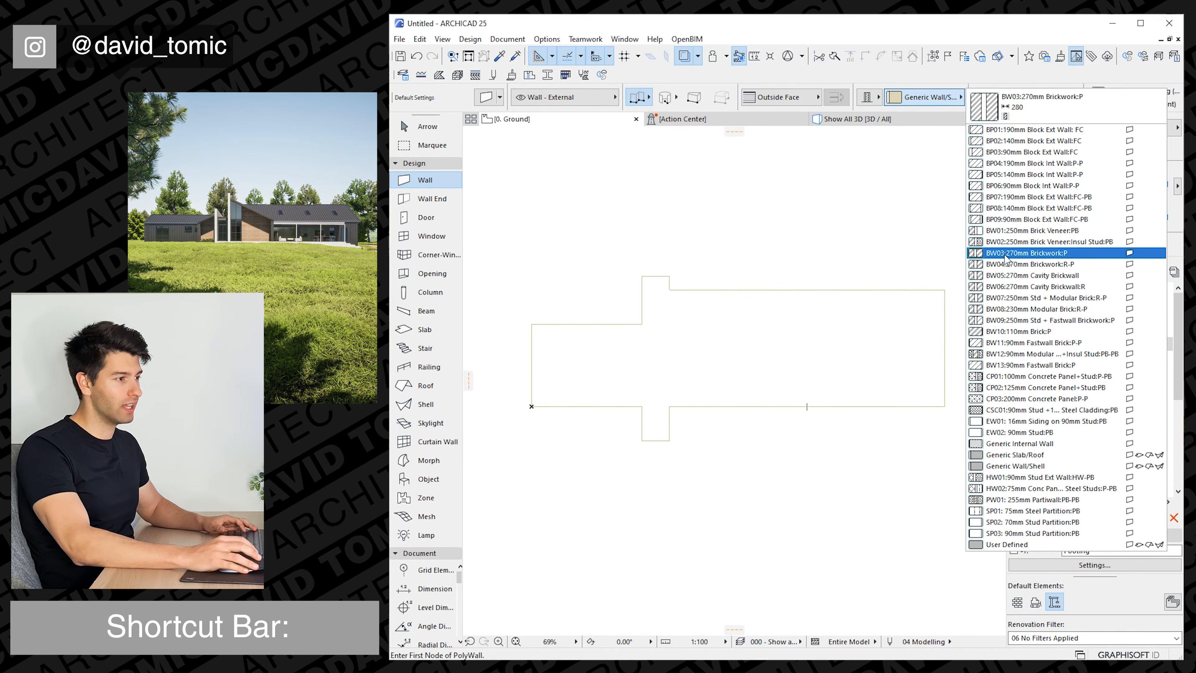
{"action": "left_click", "coordinate": [1041, 254]}
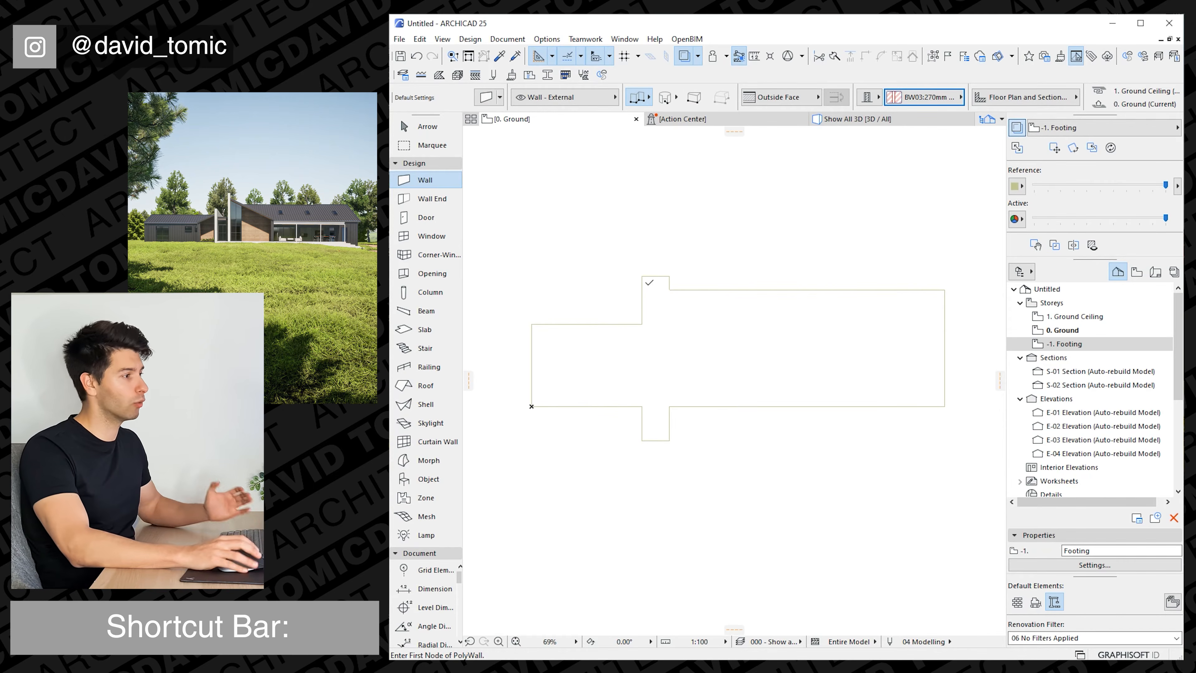
{"action": "scroll", "coordinate": [646, 282], "scroll_direction": "up", "scroll_amount": 3}
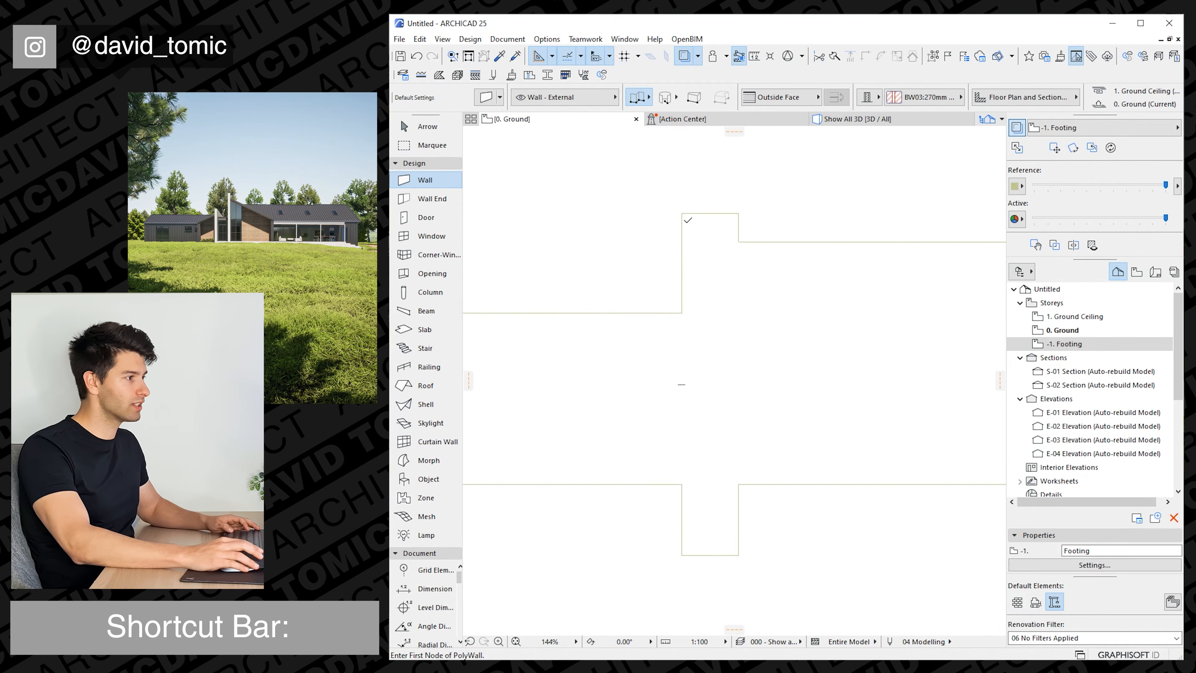
{"action": "left_click", "coordinate": [682, 214]}
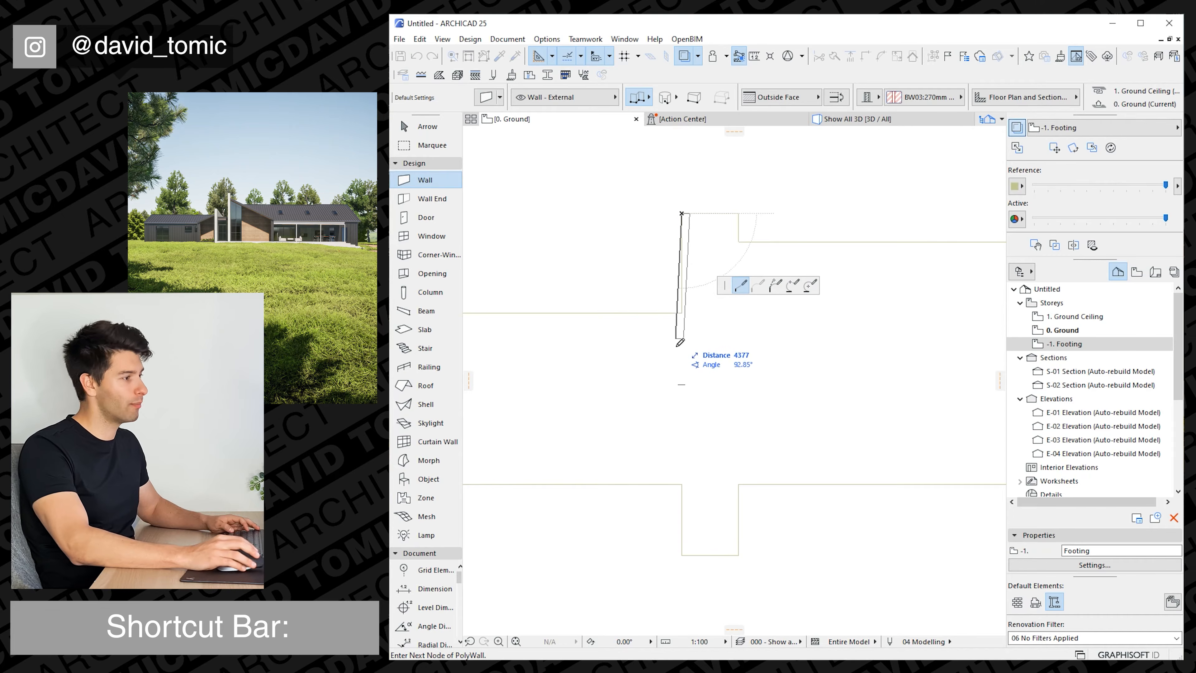
{"action": "double_click", "coordinate": [683, 556]}
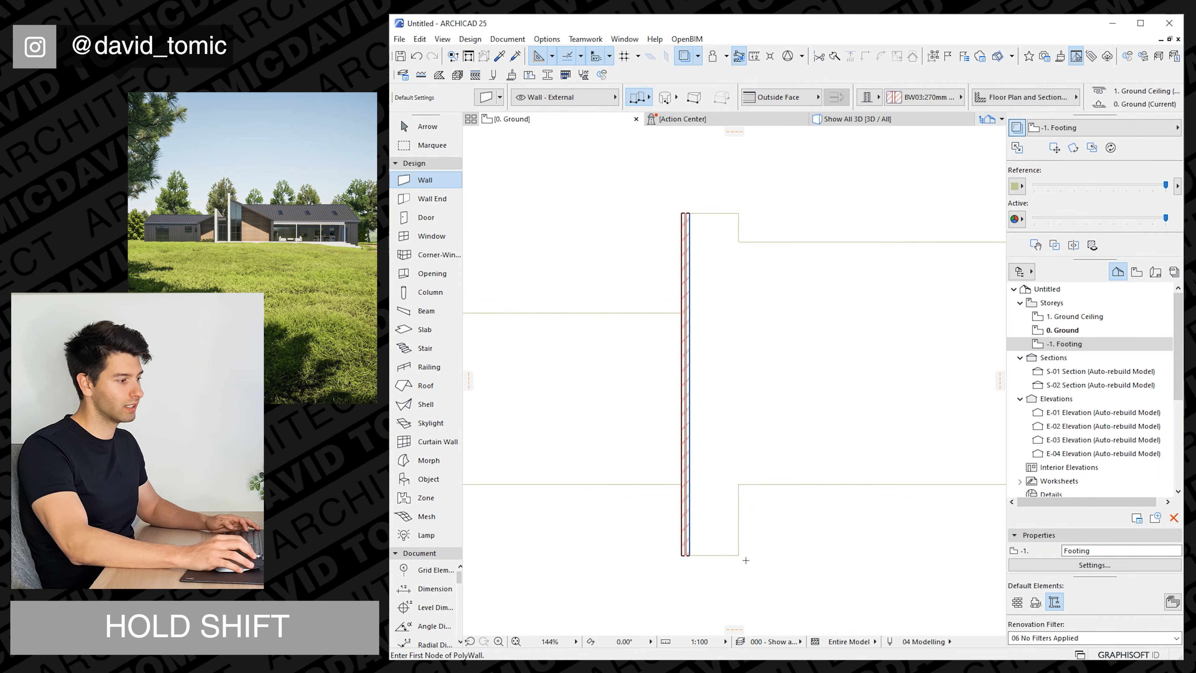
Draw a second 12000 brickwork wall along the narrow slab's right edge, from its lower corner to its upper corner.
{"action": "left_click", "coordinate": [739, 556]}
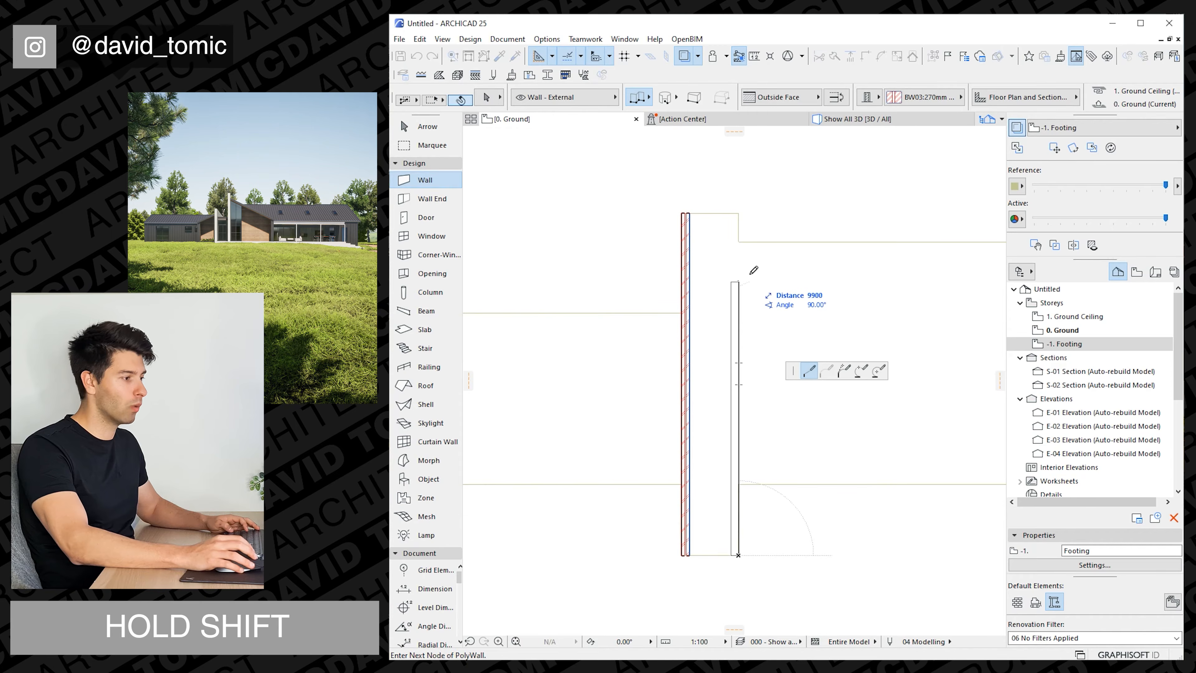
{"action": "double_click", "coordinate": [740, 220]}
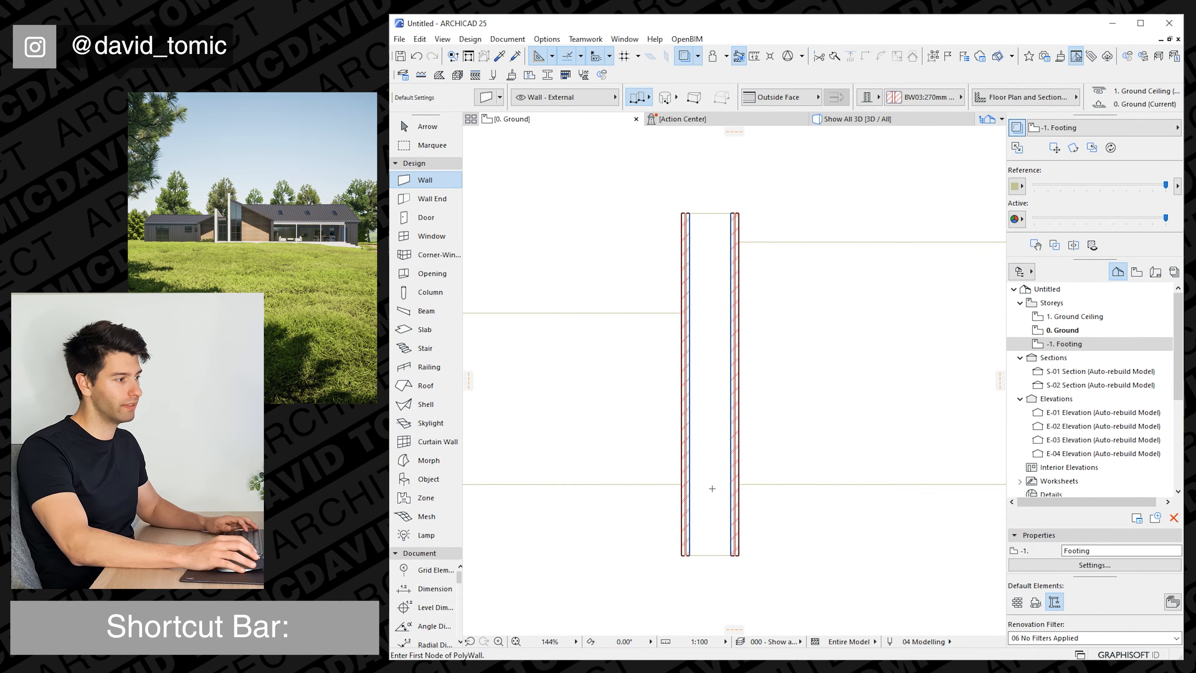
{"action": "key", "text": "Escape"}
{"action": "scroll", "coordinate": [712, 489], "scroll_direction": "down", "scroll_amount": 2}
{"action": "middle_click_drag", "start_coordinate": [713, 500], "coordinate": [722, 466]}
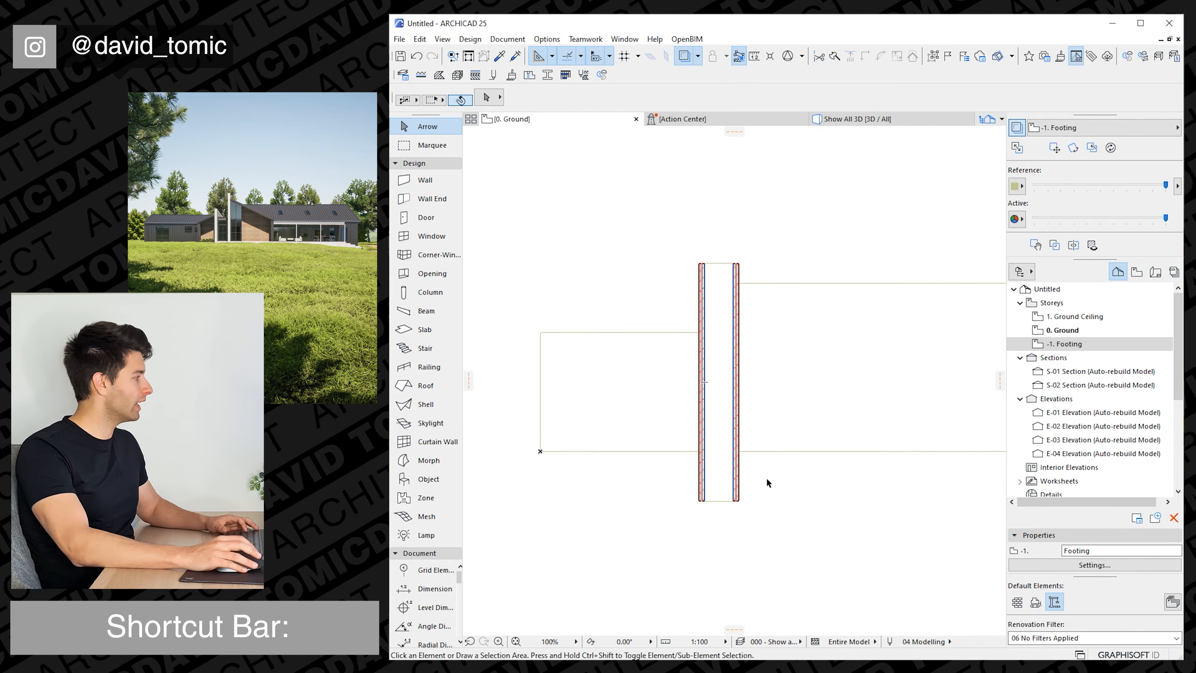
{"action": "middle_click_drag", "start_coordinate": [736, 475], "coordinate": [697, 450]}
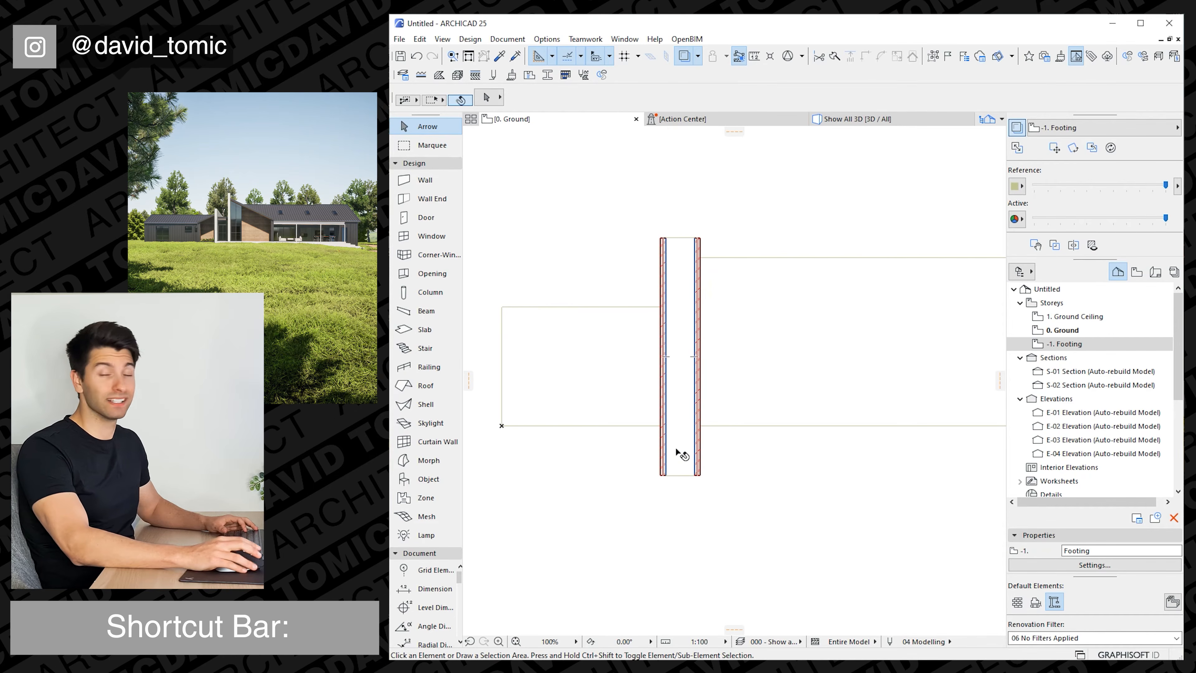
{"action": "scroll", "coordinate": [681, 453], "scroll_direction": "down", "scroll_amount": 2}
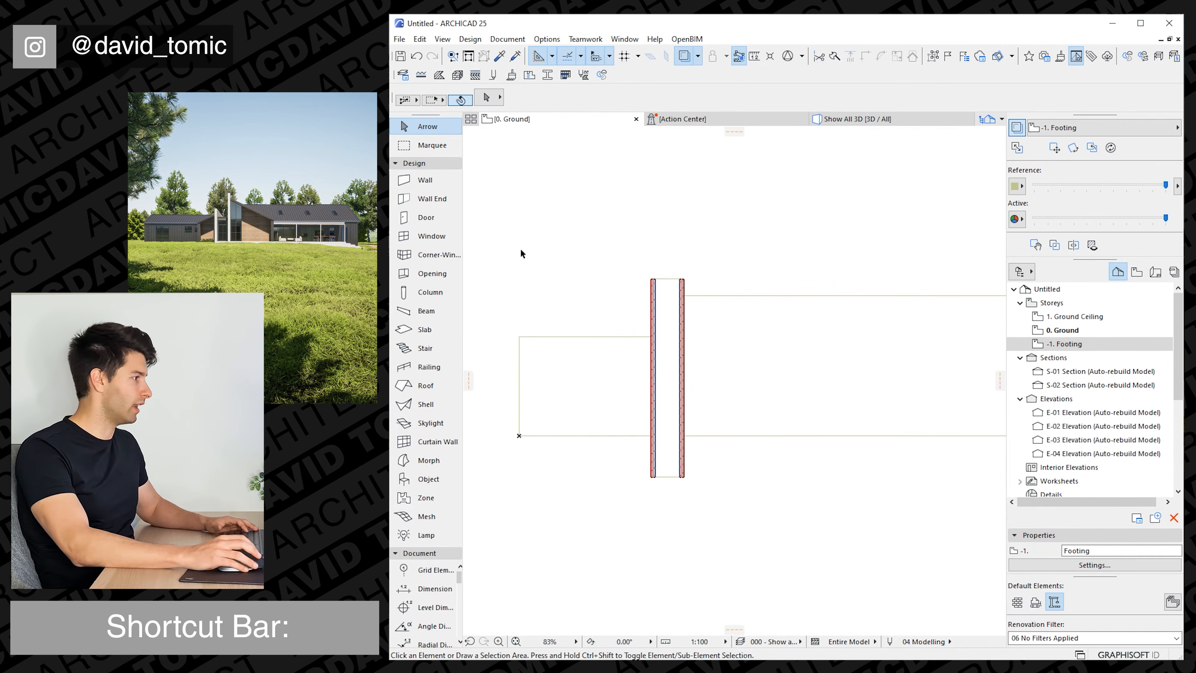
Draw BP03:90mm Block Ext Wall:FC walls around the left slab's three outer edges, flipped to the inside and ending at the brick wall.
{"action": "left_click", "coordinate": [411, 182]}
{"action": "left_click", "coordinate": [945, 99]}
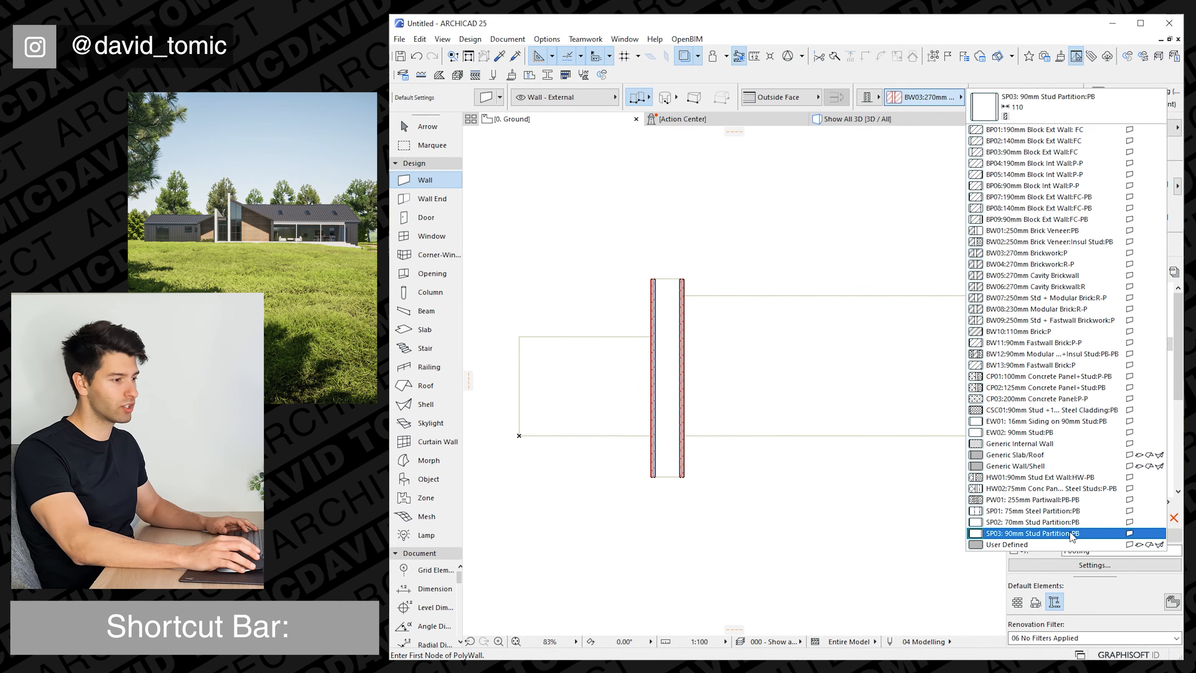
{"action": "left_click", "coordinate": [1072, 156]}
{"action": "scroll", "coordinate": [638, 447], "scroll_direction": "up", "scroll_amount": 5}
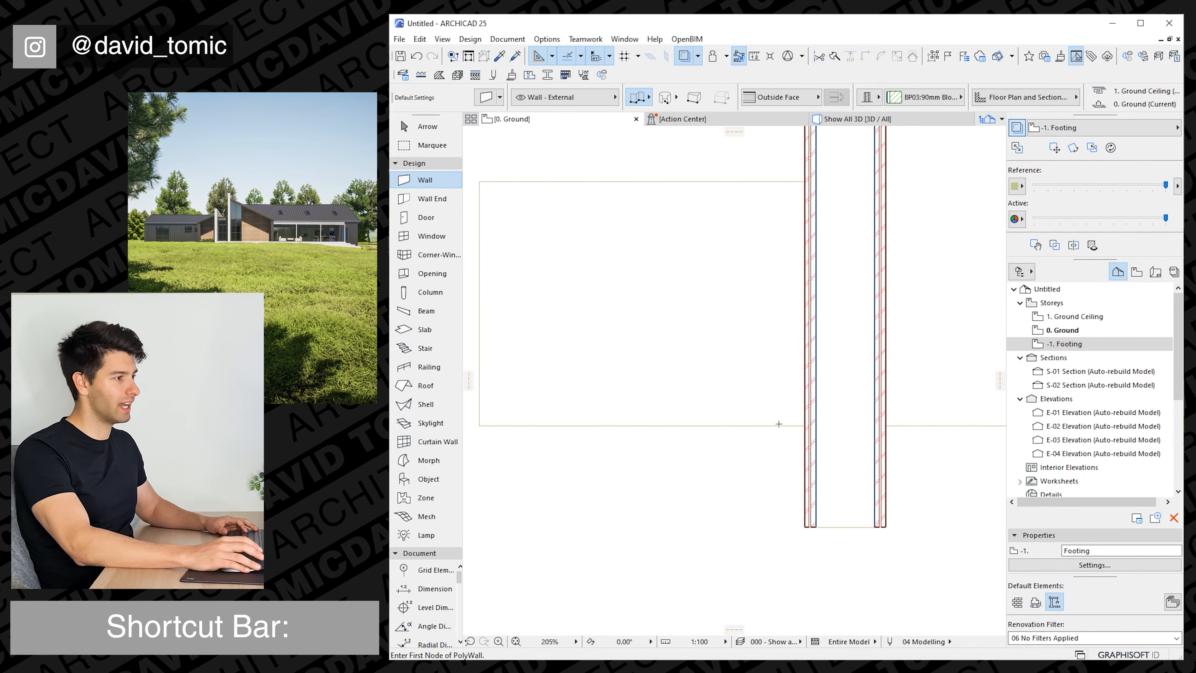
{"action": "left_click", "coordinate": [806, 425]}
{"action": "middle_click_drag", "start_coordinate": [672, 422], "coordinate": [761, 427]}
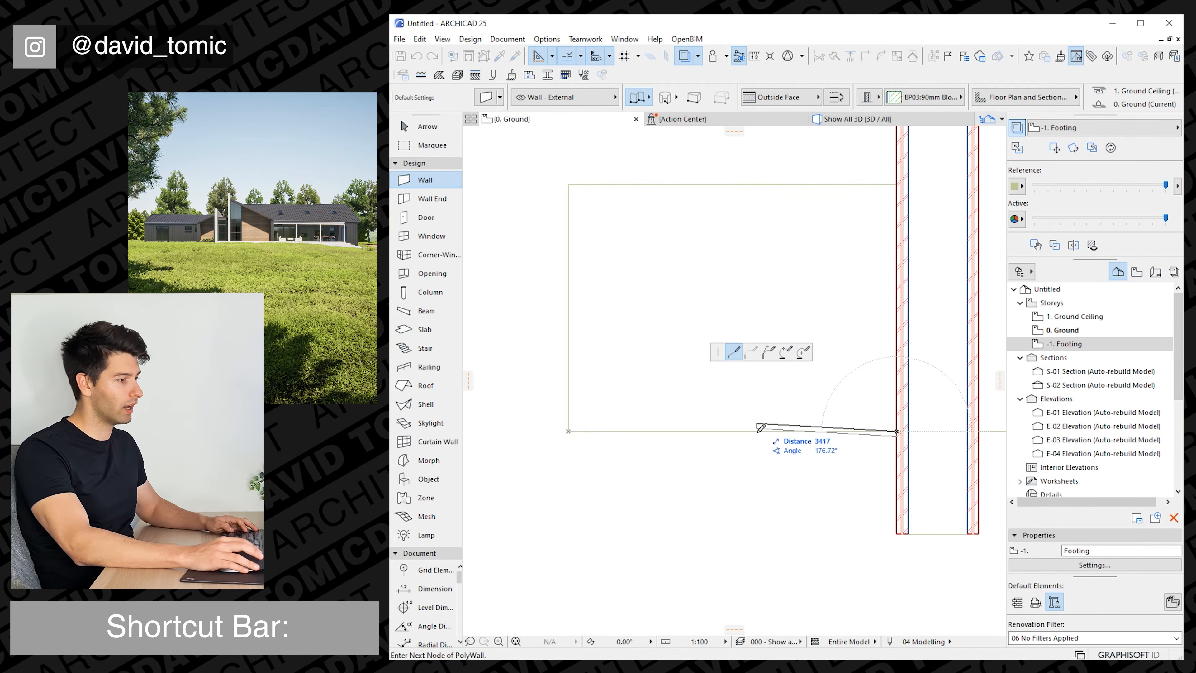
{"action": "key", "text": "p"}
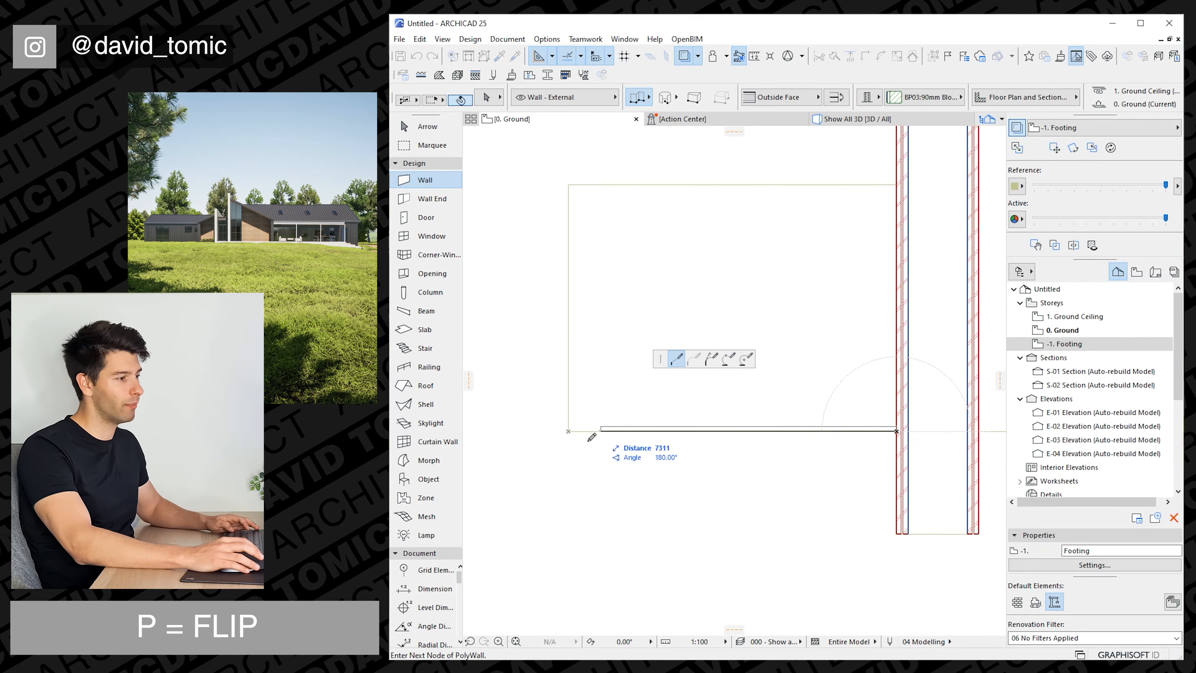
{"action": "left_click", "coordinate": [569, 430]}
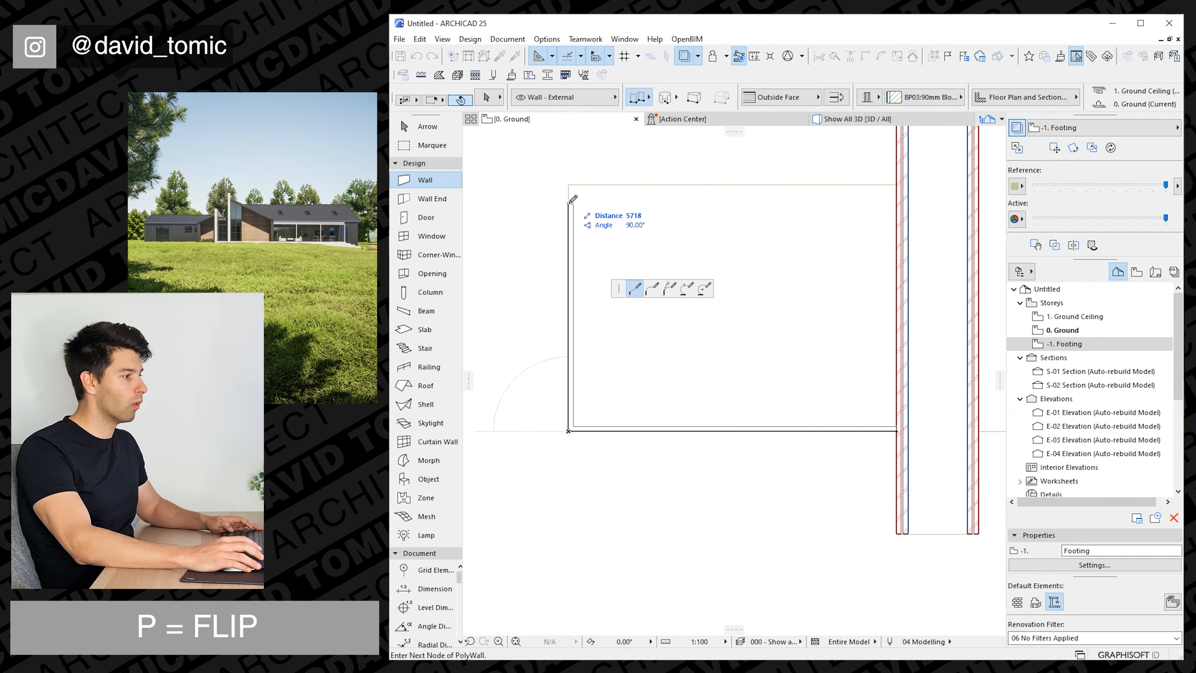
{"action": "left_click", "coordinate": [568, 185]}
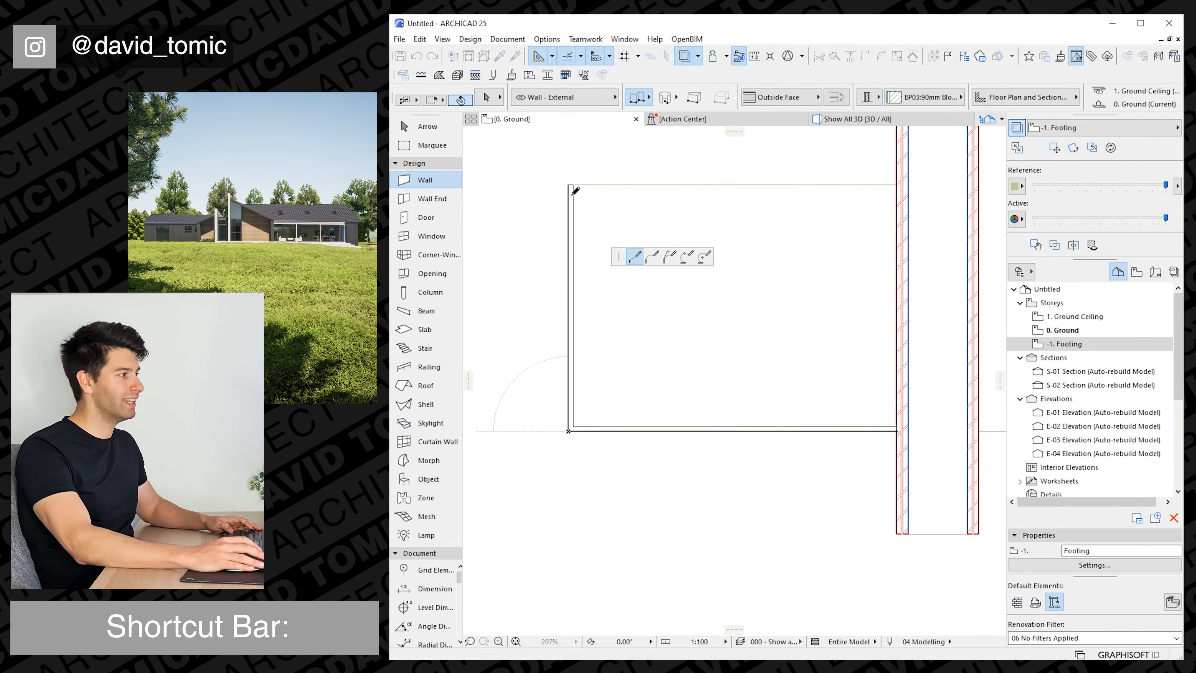
{"action": "double_click", "coordinate": [901, 188]}
{"action": "scroll", "coordinate": [864, 330], "scroll_direction": "down", "scroll_amount": 3}
{"action": "scroll", "coordinate": [689, 362], "scroll_direction": "down", "scroll_amount": 1}
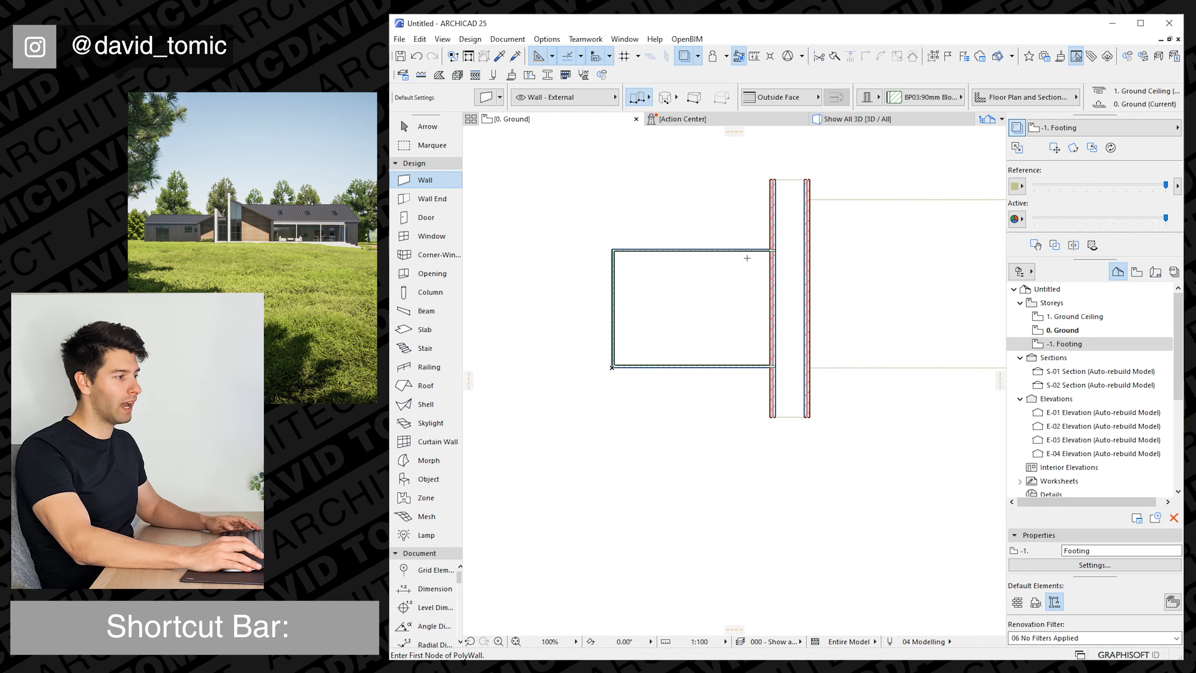
{"action": "middle_click_drag", "start_coordinate": [746, 258], "coordinate": [633, 271]}
{"action": "middle_click_drag", "start_coordinate": [790, 341], "coordinate": [728, 341]}
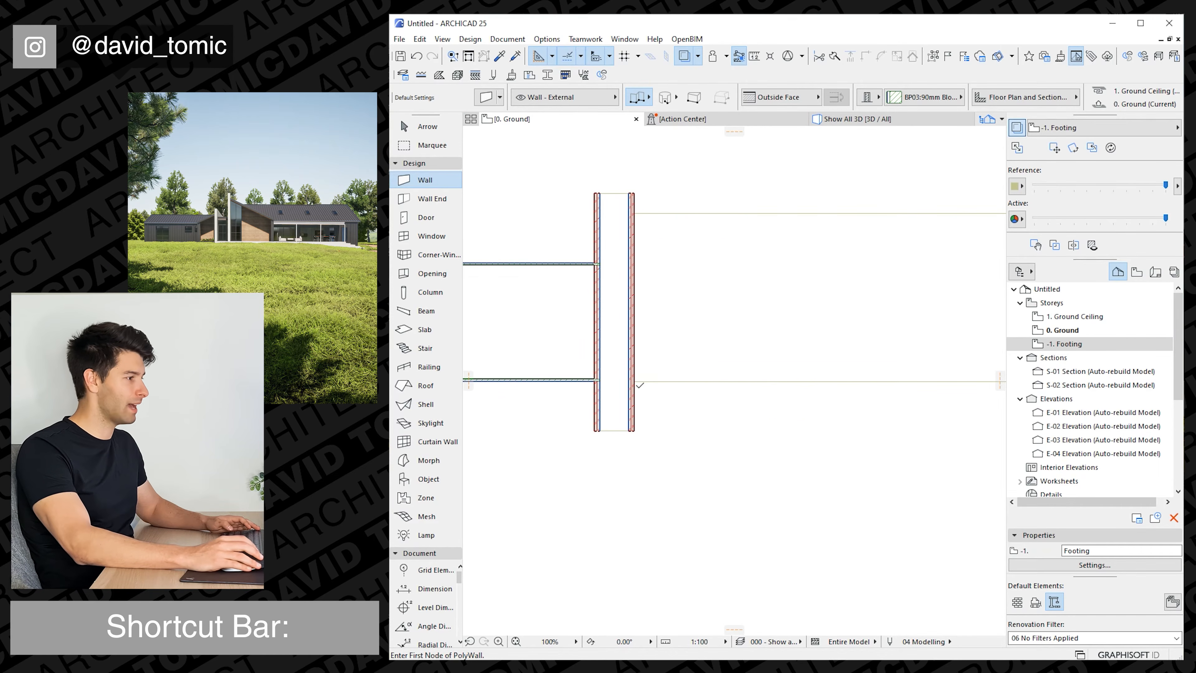
Draw BP03:90mm Block Ext Wall:FC walls around the right slab's three outer edges, starting and ending at the right brick wall.
{"action": "left_click", "coordinate": [634, 382]}
{"action": "middle_click_drag", "start_coordinate": [772, 383], "coordinate": [707, 382]}
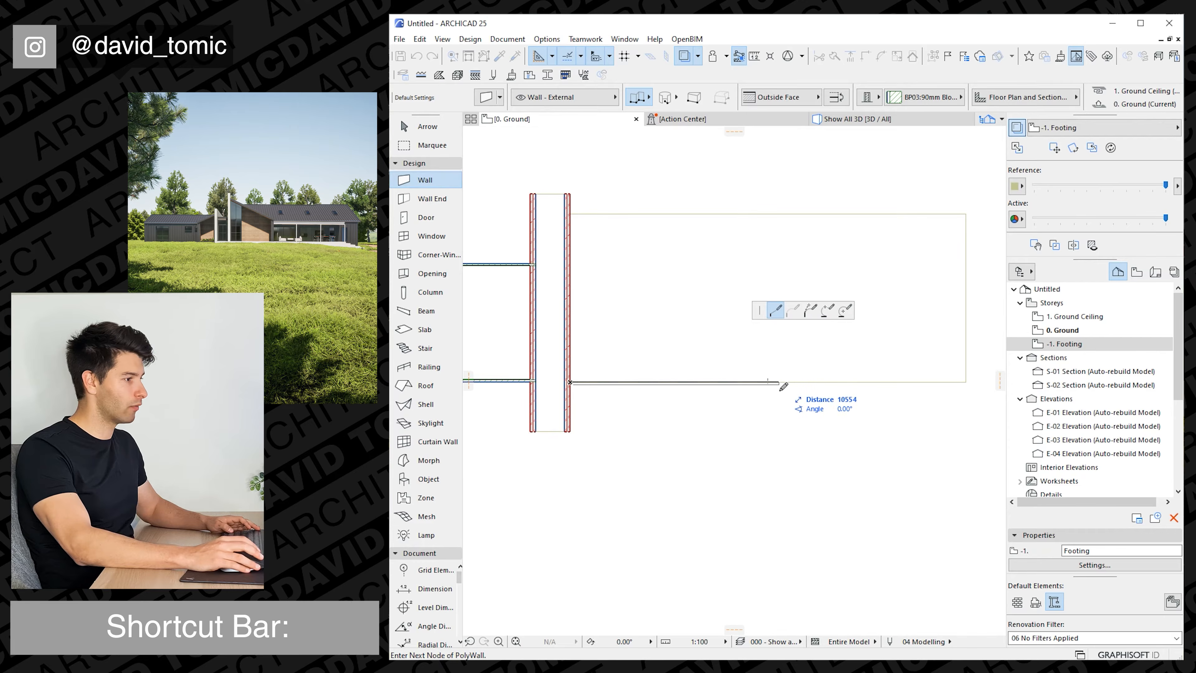
{"action": "left_click", "coordinate": [965, 381]}
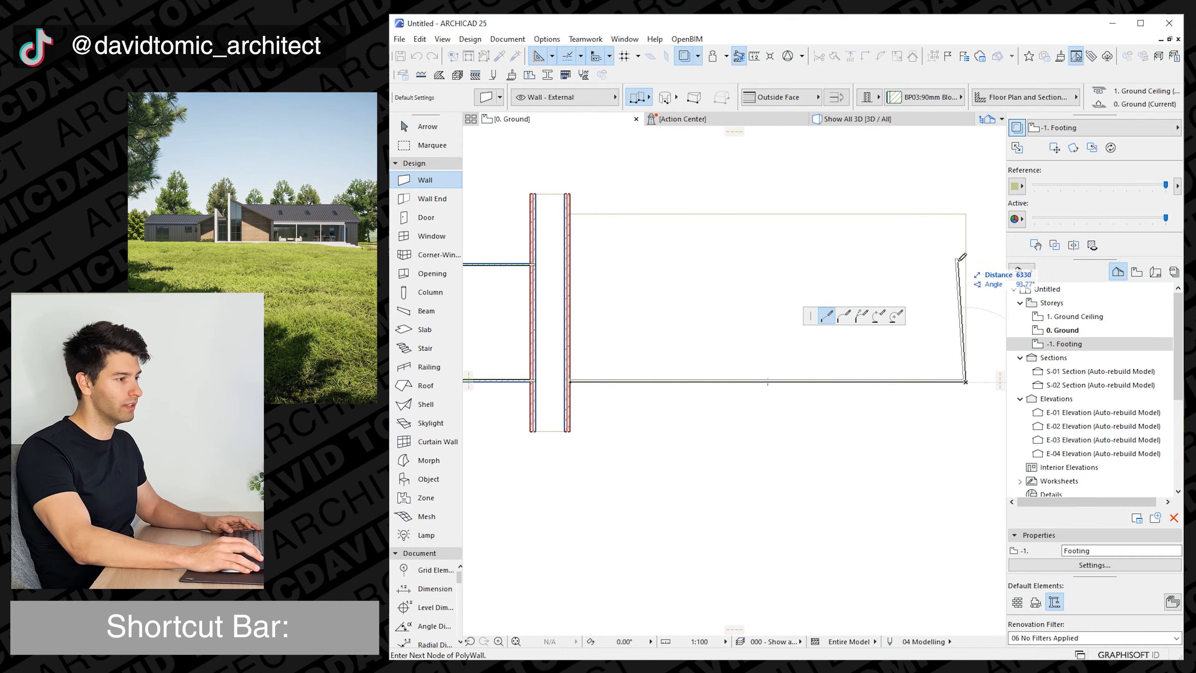
{"action": "left_click", "coordinate": [965, 215]}
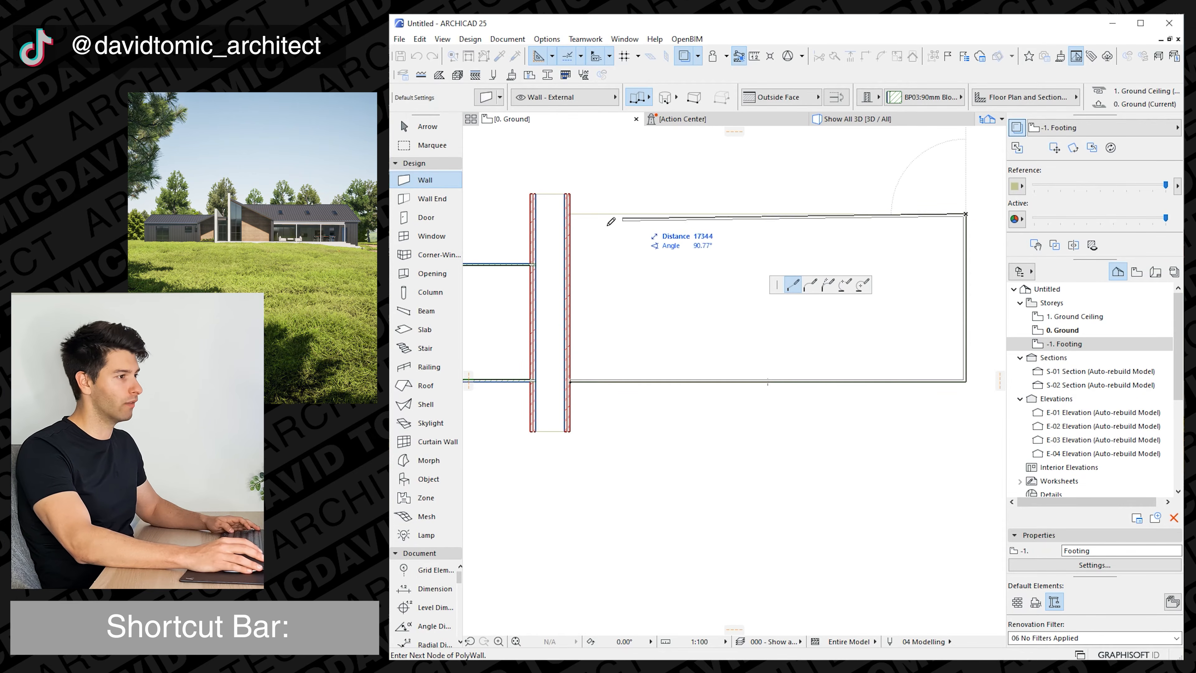
{"action": "double_click", "coordinate": [571, 216]}
In the 3D view, raise all three footing slabs together so their top face meets the base of the walls.
{"action": "left_click", "coordinate": [857, 119]}
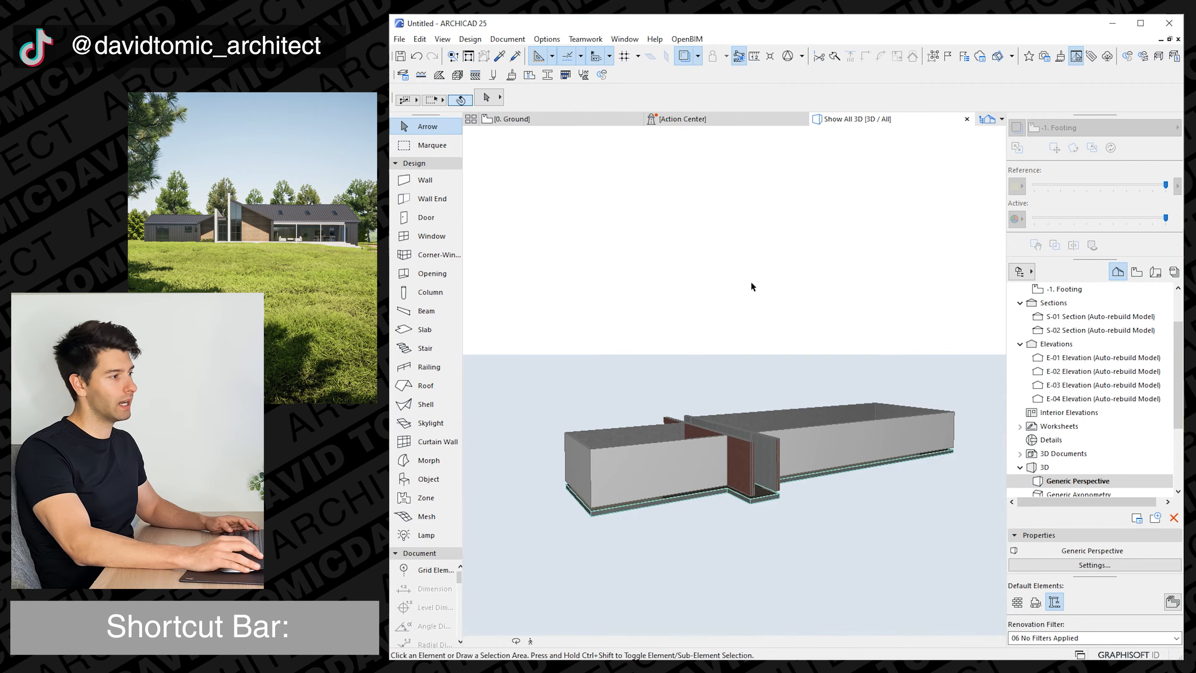
{"action": "middle_click_drag", "start_coordinate": [782, 505], "coordinate": [818, 469], "text": "shift"}
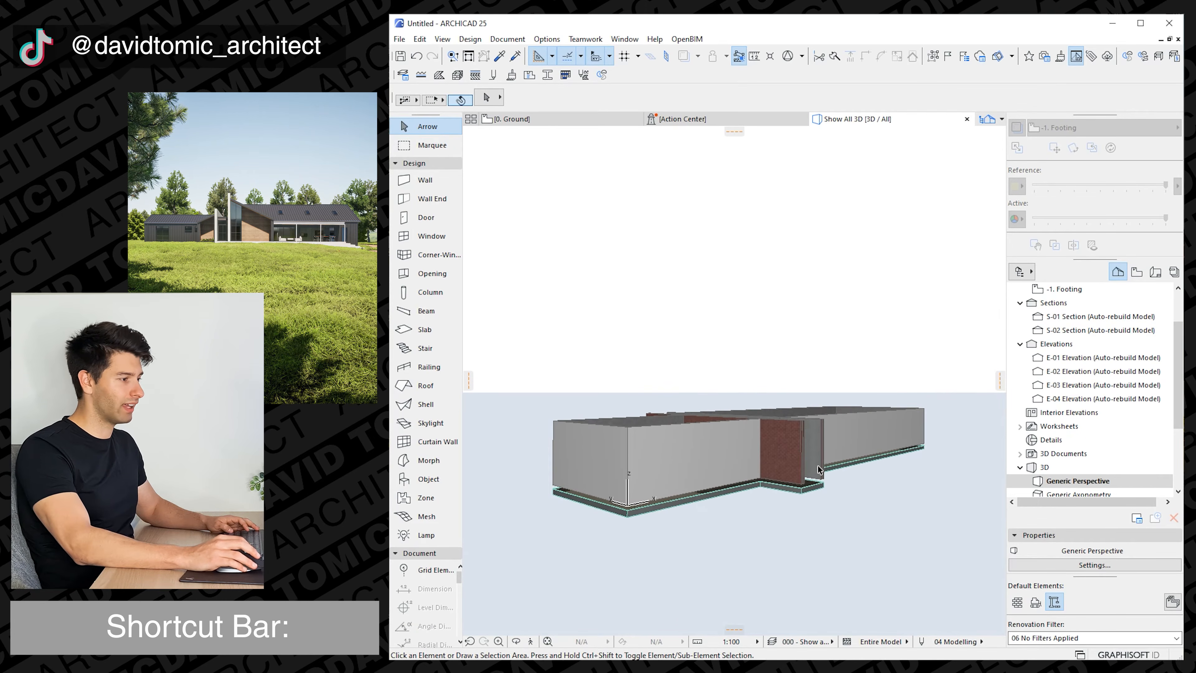
{"action": "left_click", "coordinate": [634, 515]}
{"action": "left_click", "coordinate": [802, 497], "text": "shift"}
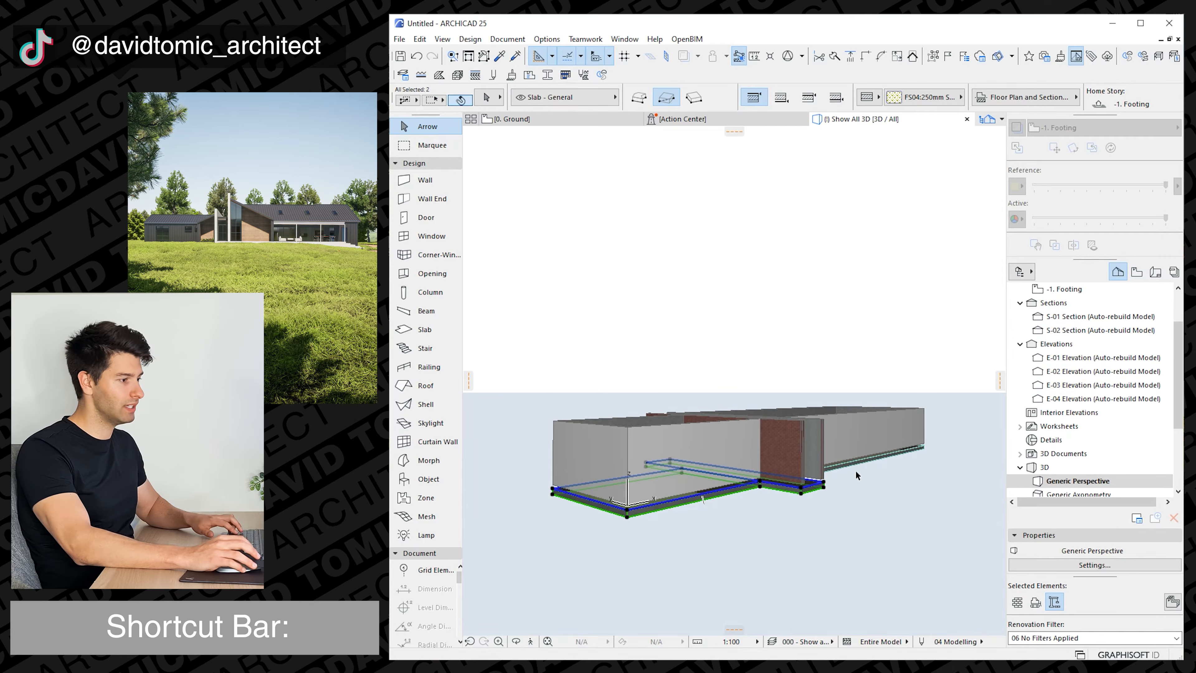
{"action": "left_click", "coordinate": [860, 465], "text": "shift"}
{"action": "scroll", "coordinate": [683, 511], "scroll_direction": "up", "scroll_amount": 4}
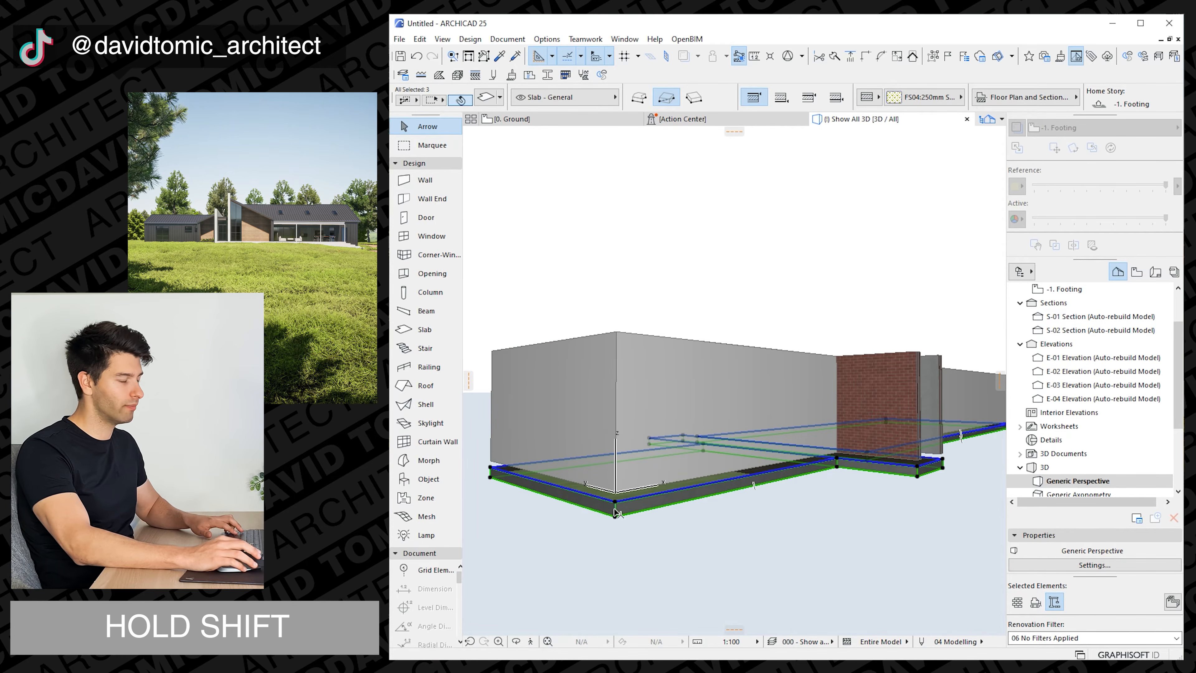
{"action": "key", "text": "ctrl+d"}
{"action": "left_click", "coordinate": [617, 504]}
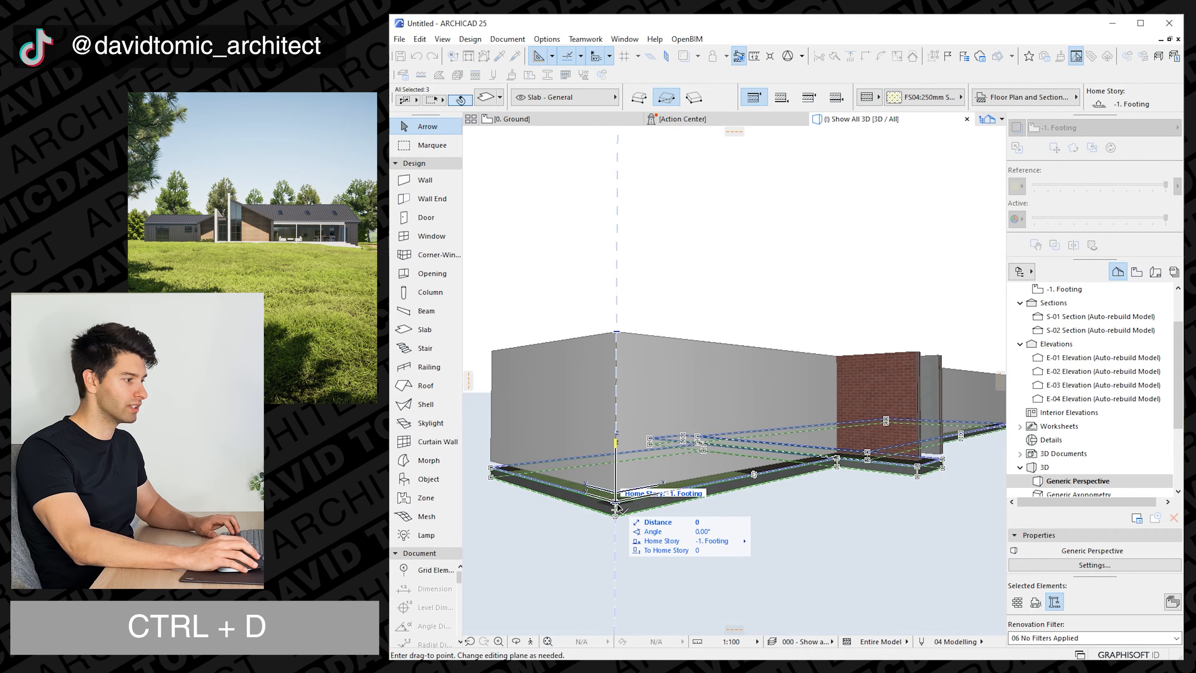
{"action": "scroll", "coordinate": [618, 496], "scroll_direction": "up", "scroll_amount": 3}
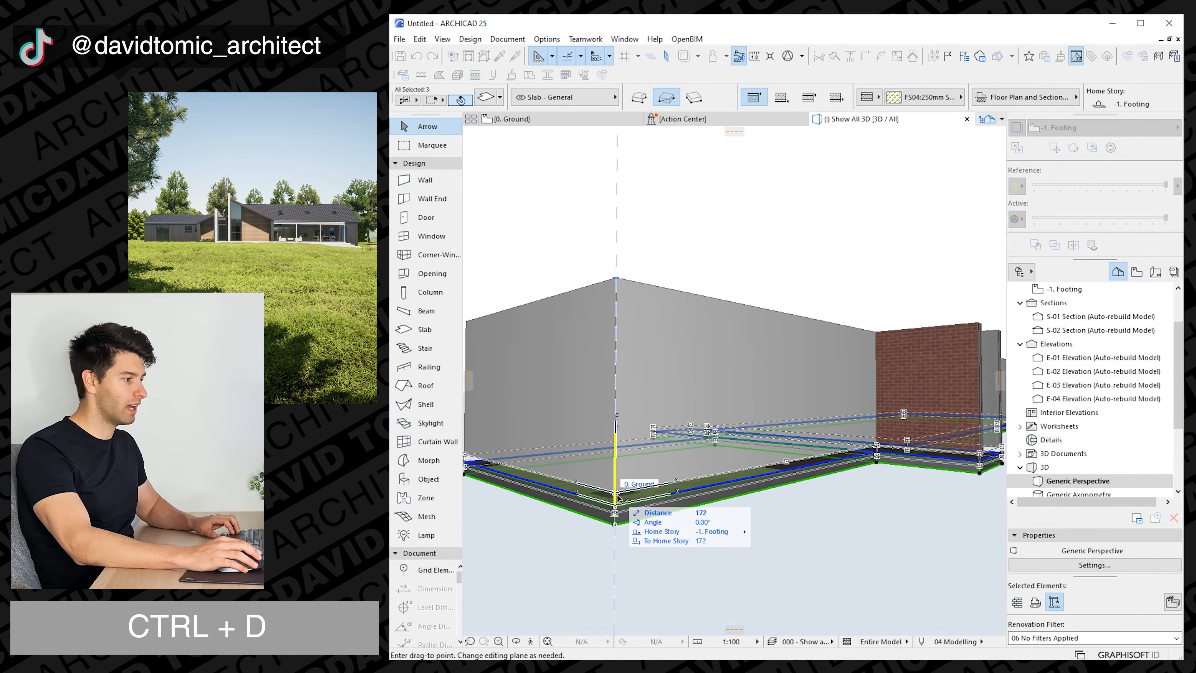
{"action": "left_click", "coordinate": [617, 494]}
{"action": "key", "text": "Escape"}
{"action": "middle_click_drag", "start_coordinate": [662, 501], "coordinate": [760, 466], "text": "shift"}
{"action": "scroll", "coordinate": [828, 417], "scroll_direction": "down", "scroll_amount": 6}
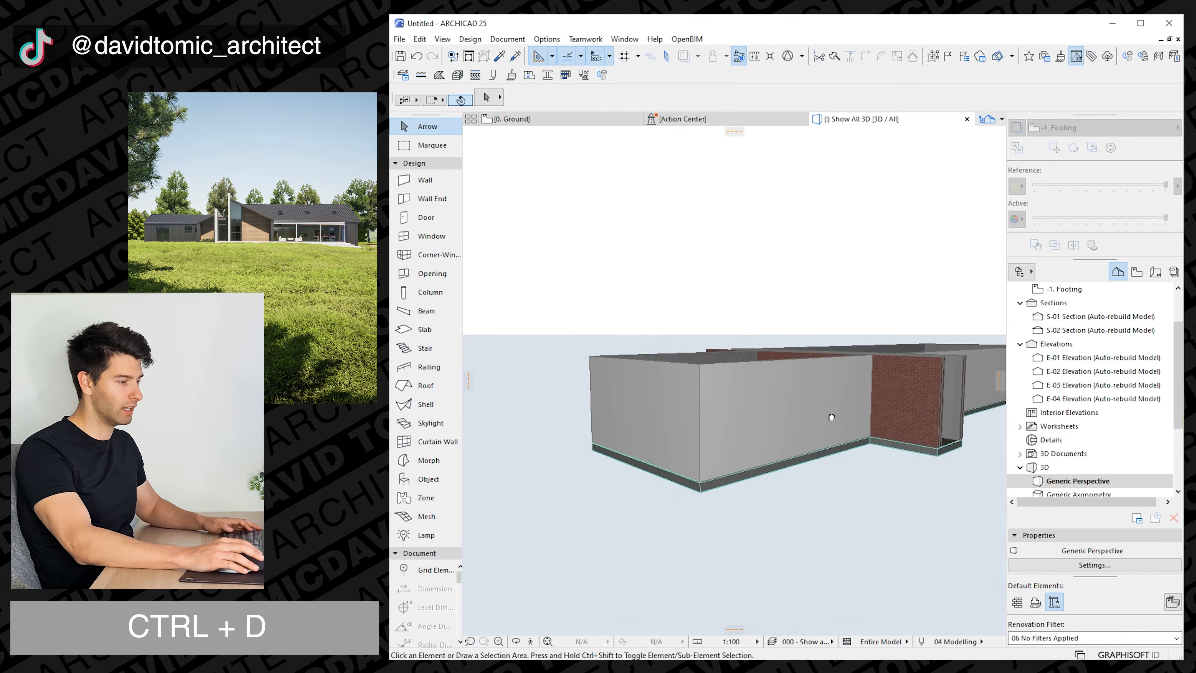
{"action": "middle_click_drag", "start_coordinate": [830, 418], "coordinate": [763, 448], "text": "shift"}
On the Ground plan, draw a block wall from the left wing's lower wall straight down, level with the brick walls' lower ends.
{"action": "left_click", "coordinate": [542, 120]}
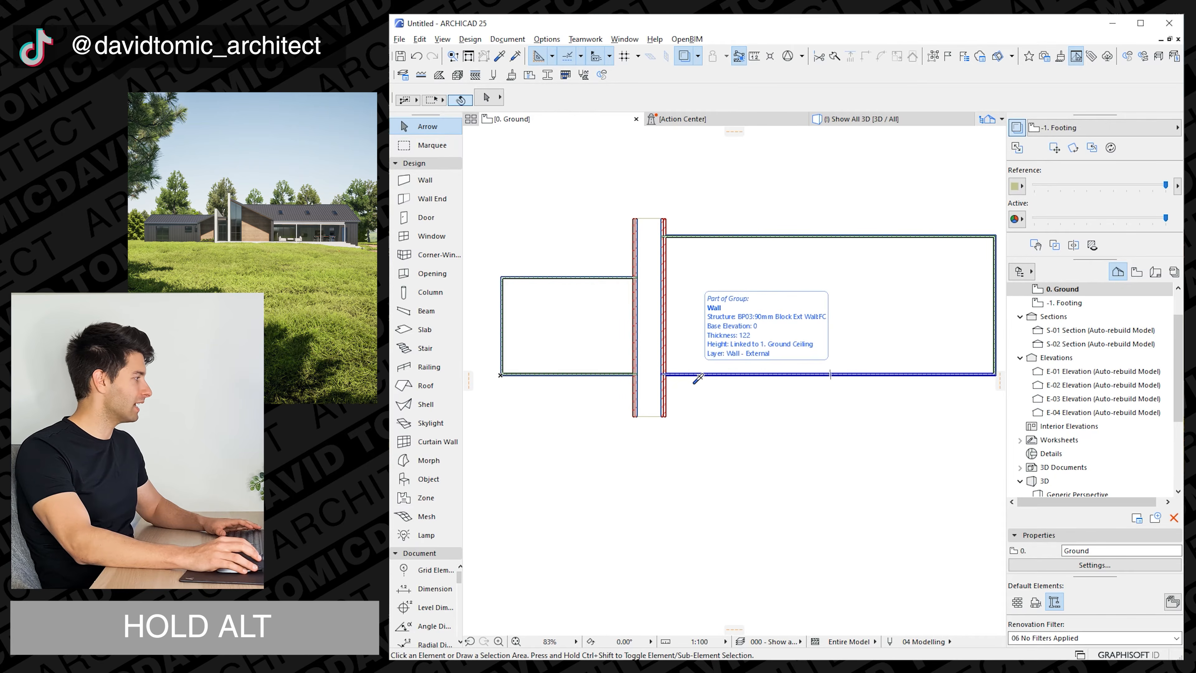
{"action": "left_click", "coordinate": [698, 377], "text": "alt"}
{"action": "scroll", "coordinate": [707, 396], "scroll_direction": "up", "scroll_amount": 3}
{"action": "scroll", "coordinate": [659, 399], "scroll_direction": "down", "scroll_amount": 1}
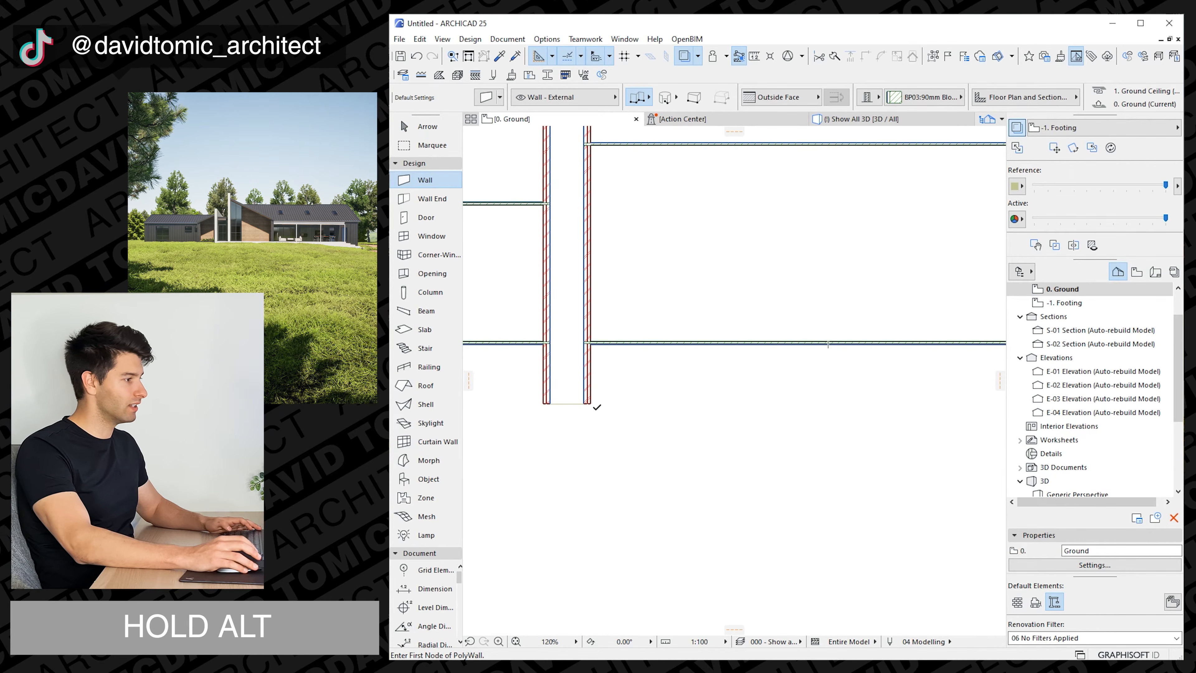
{"action": "middle_click_drag", "start_coordinate": [597, 407], "coordinate": [744, 413]}
{"action": "key", "text": "Escape"}
{"action": "left_click", "coordinate": [631, 354], "text": "alt"}
{"action": "scroll", "coordinate": [618, 366], "scroll_direction": "up", "scroll_amount": 2}
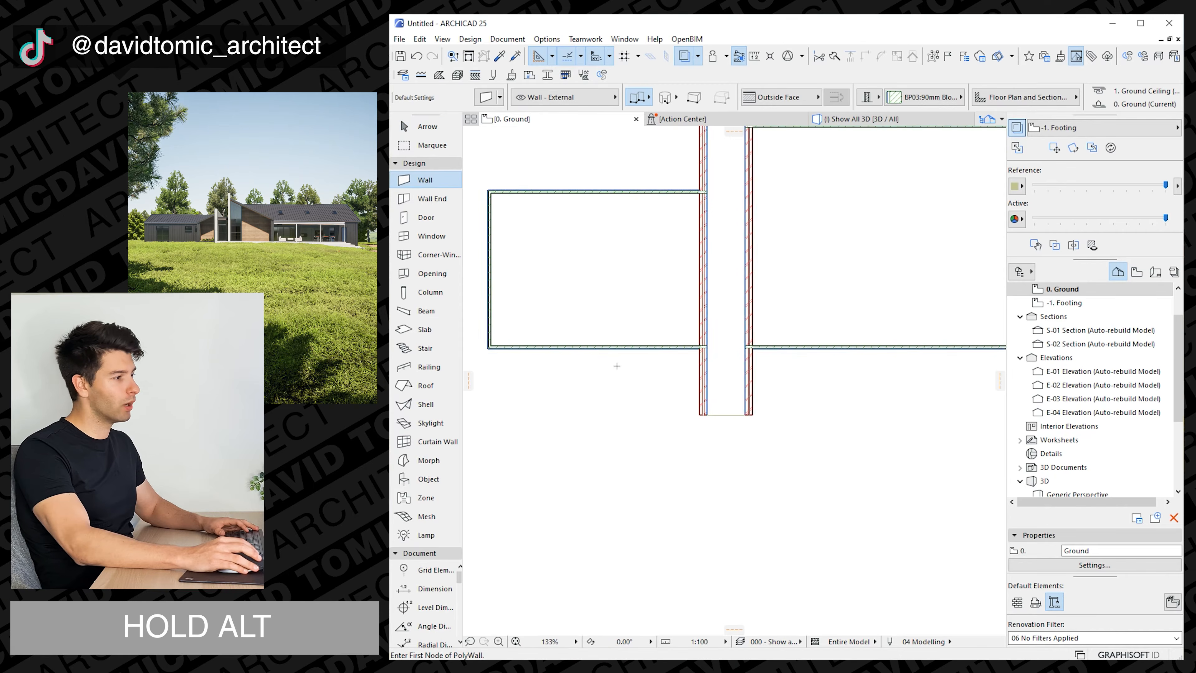
{"action": "middle_click_drag", "start_coordinate": [617, 366], "coordinate": [654, 361]}
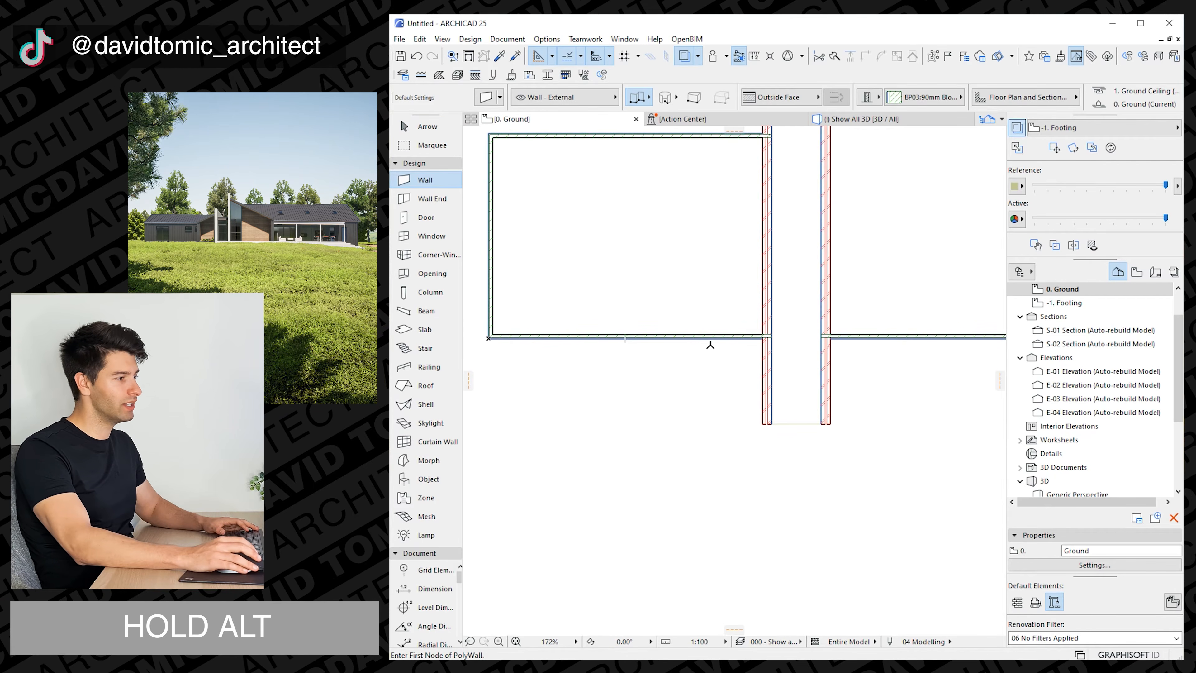
{"action": "left_click", "coordinate": [689, 338]}
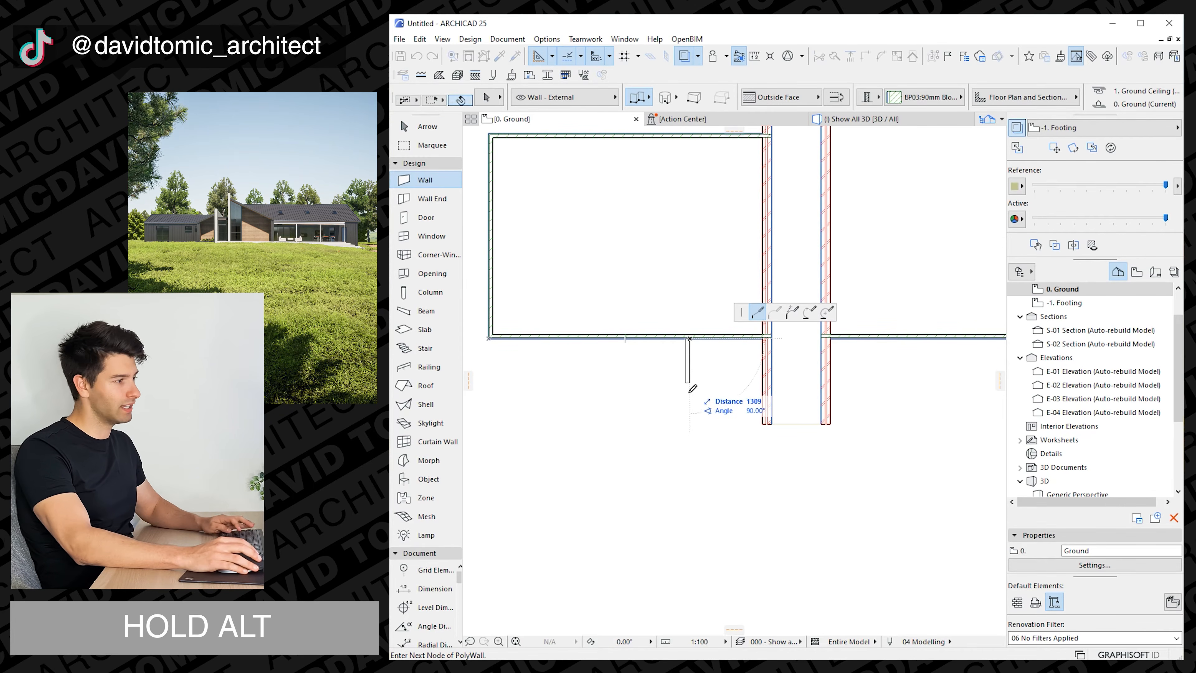
{"action": "key", "text": "shift"}
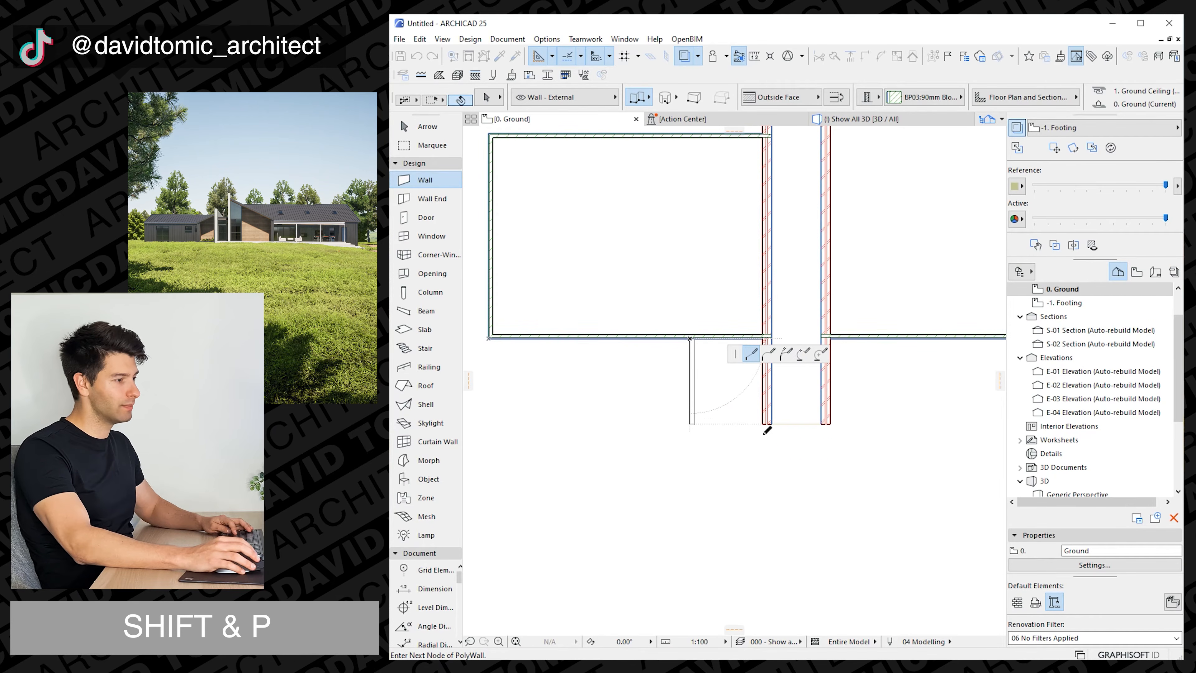
{"action": "double_click", "coordinate": [691, 422]}
{"action": "key", "text": "Escape"}
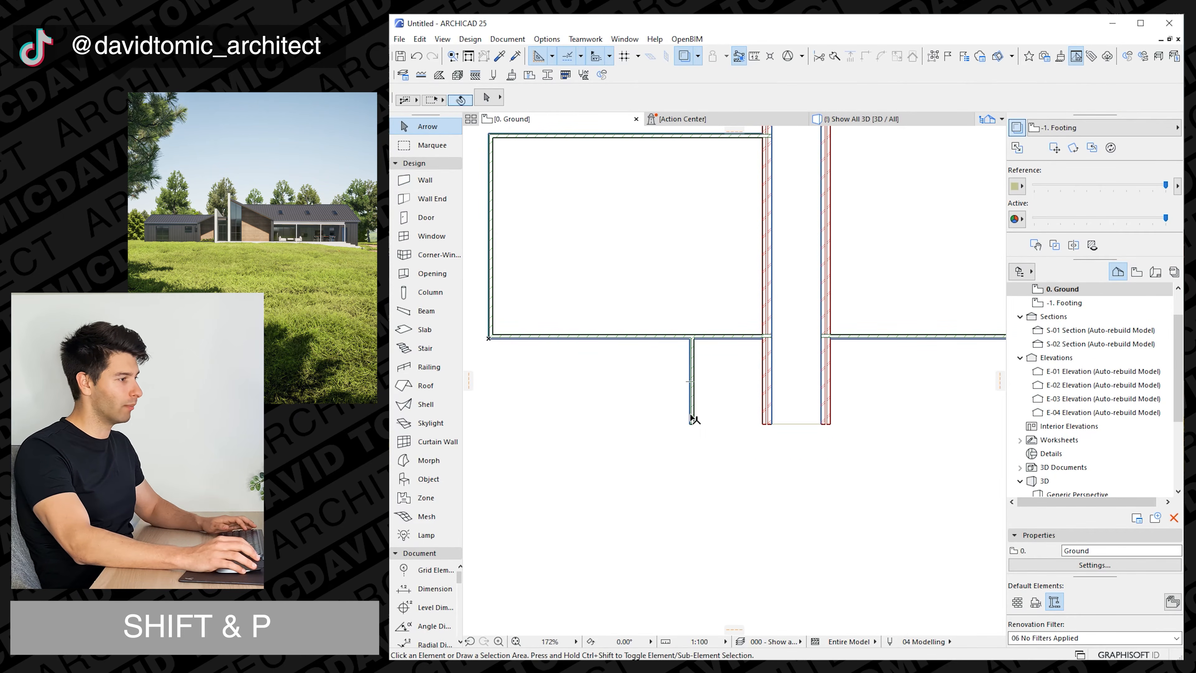
Move the new short wall sideways so its inner face lies 2500 to the left of the left brick wall's outer face.
{"action": "scroll", "coordinate": [699, 431], "scroll_direction": "up", "scroll_amount": 4}
{"action": "left_click", "coordinate": [698, 428]}
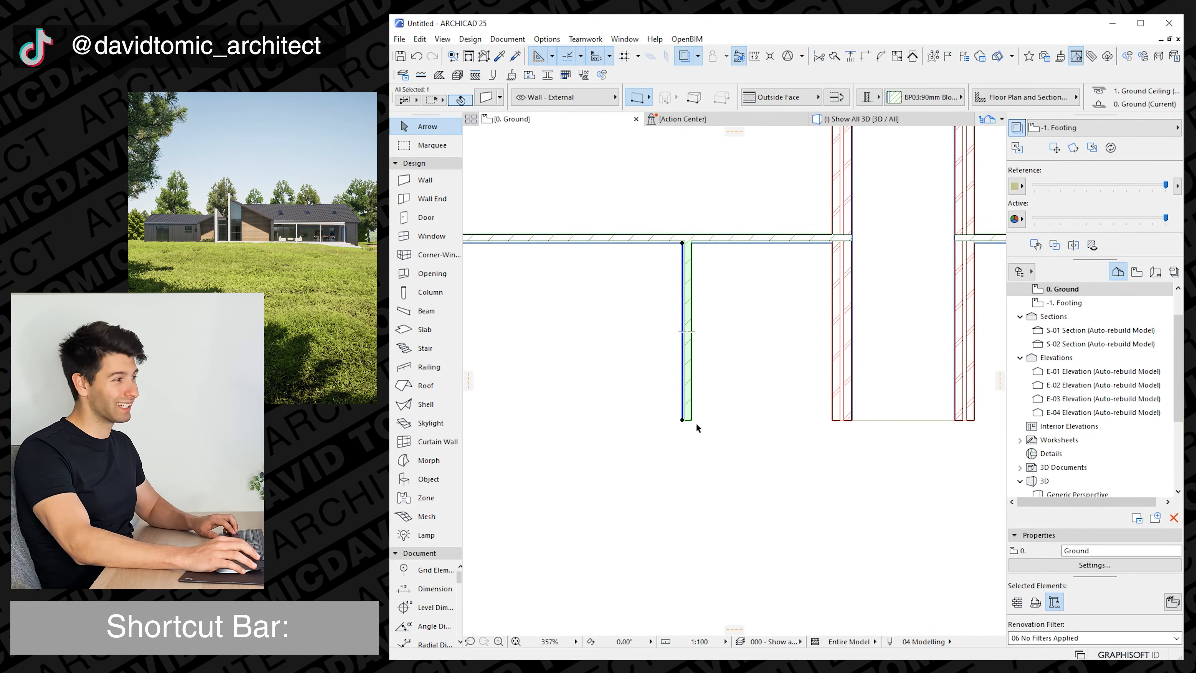
{"action": "key", "text": "ctrl+d"}
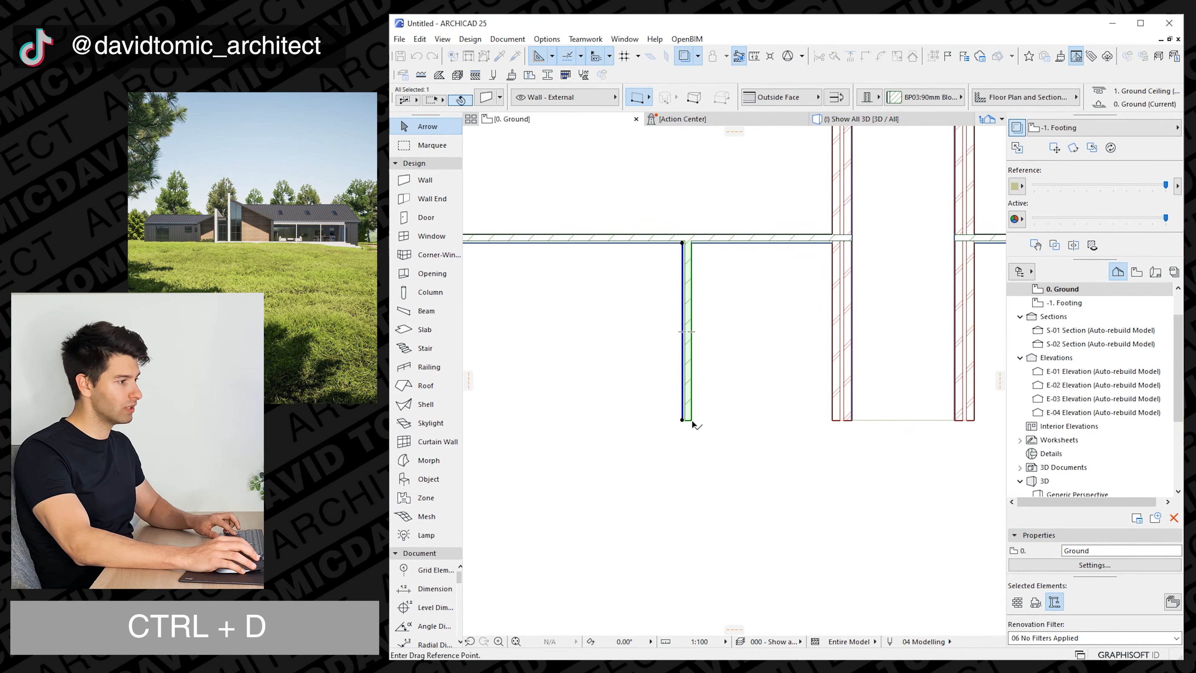
{"action": "left_click", "coordinate": [691, 420]}
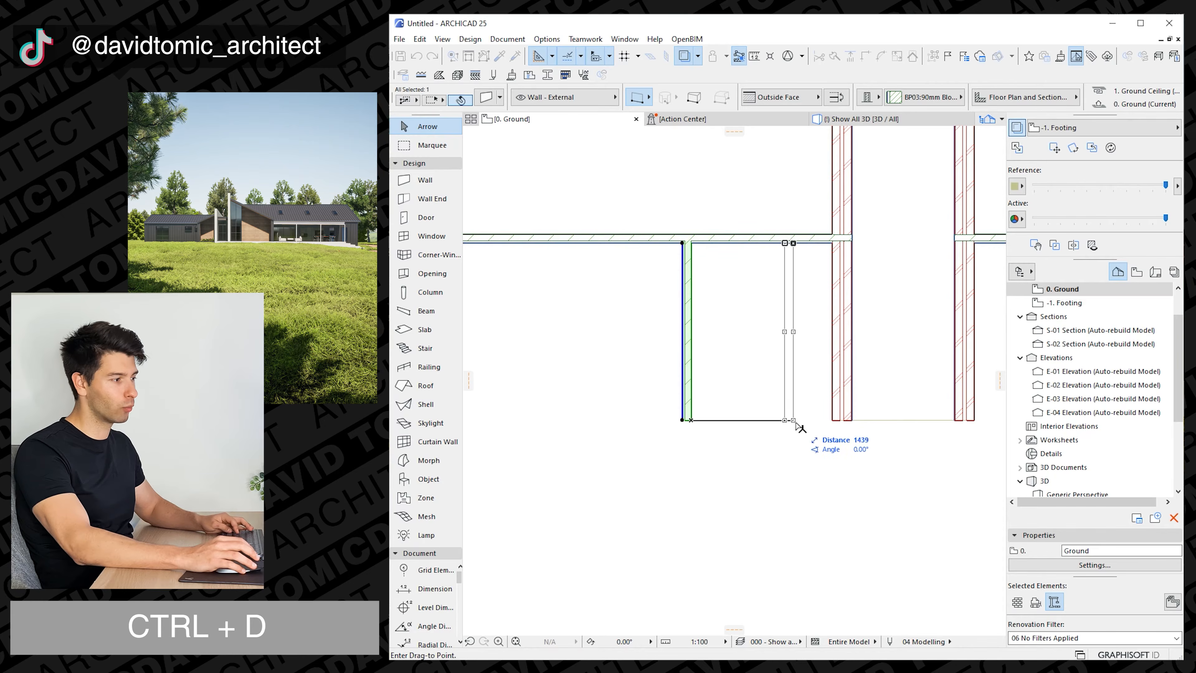
{"action": "key", "text": "Tab"}
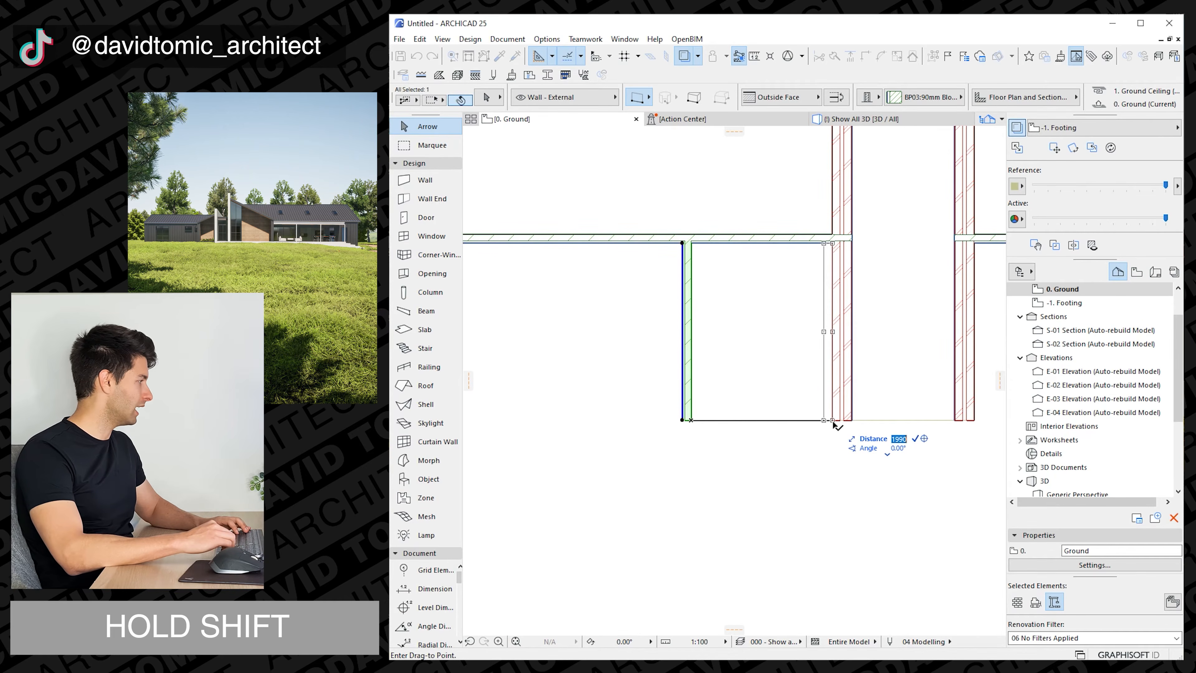
{"action": "type", "text": "2500"}
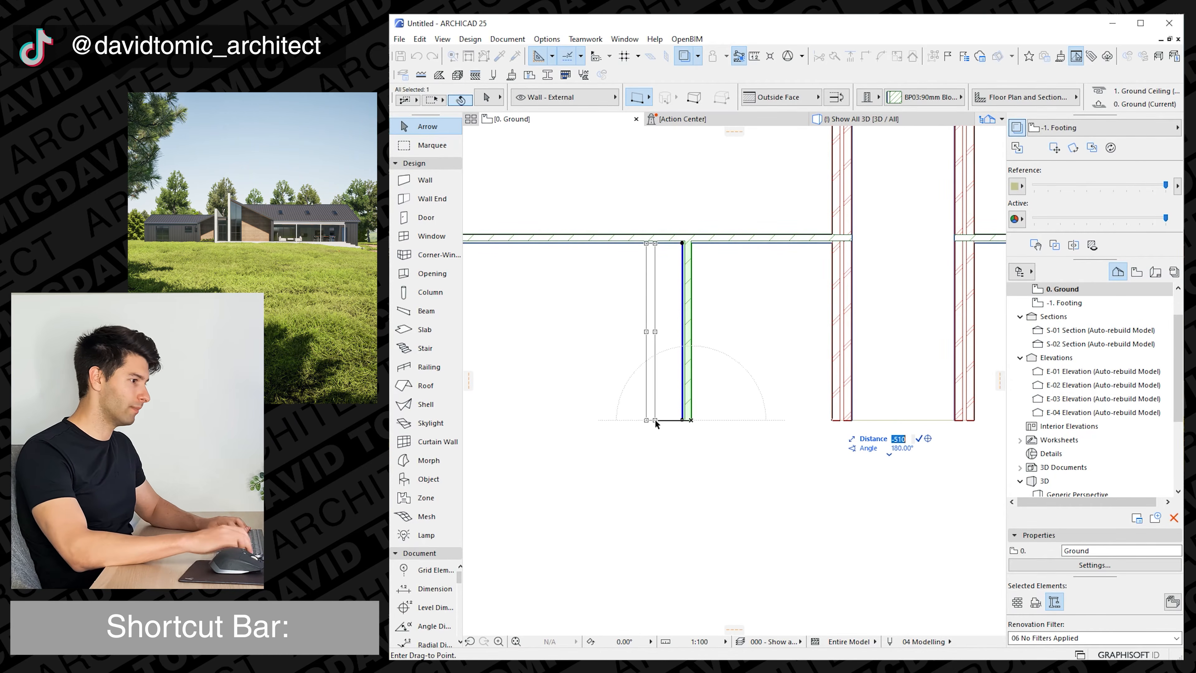
{"action": "key", "text": "Return"}
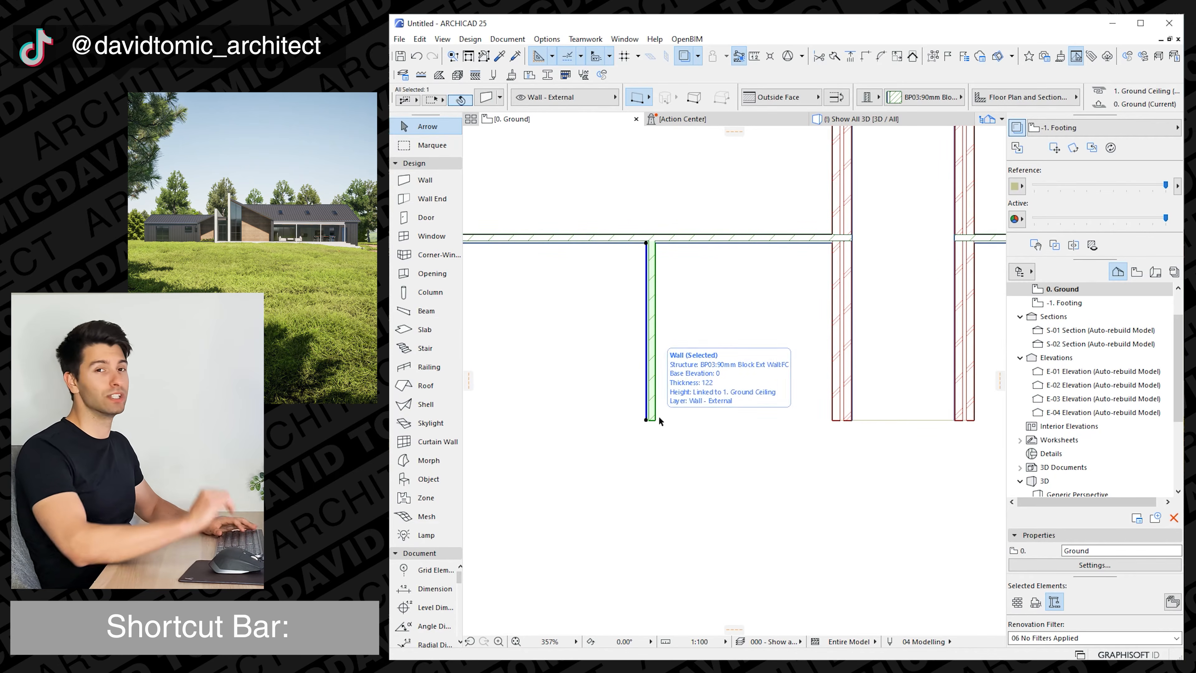
{"action": "left_click", "coordinate": [709, 446]}
Draw a block wall about 2622 long from the left brick wall's lower outer corner to the short wall's lower end, thickness inward.
{"action": "scroll", "coordinate": [710, 447], "scroll_direction": "down", "scroll_amount": 2}
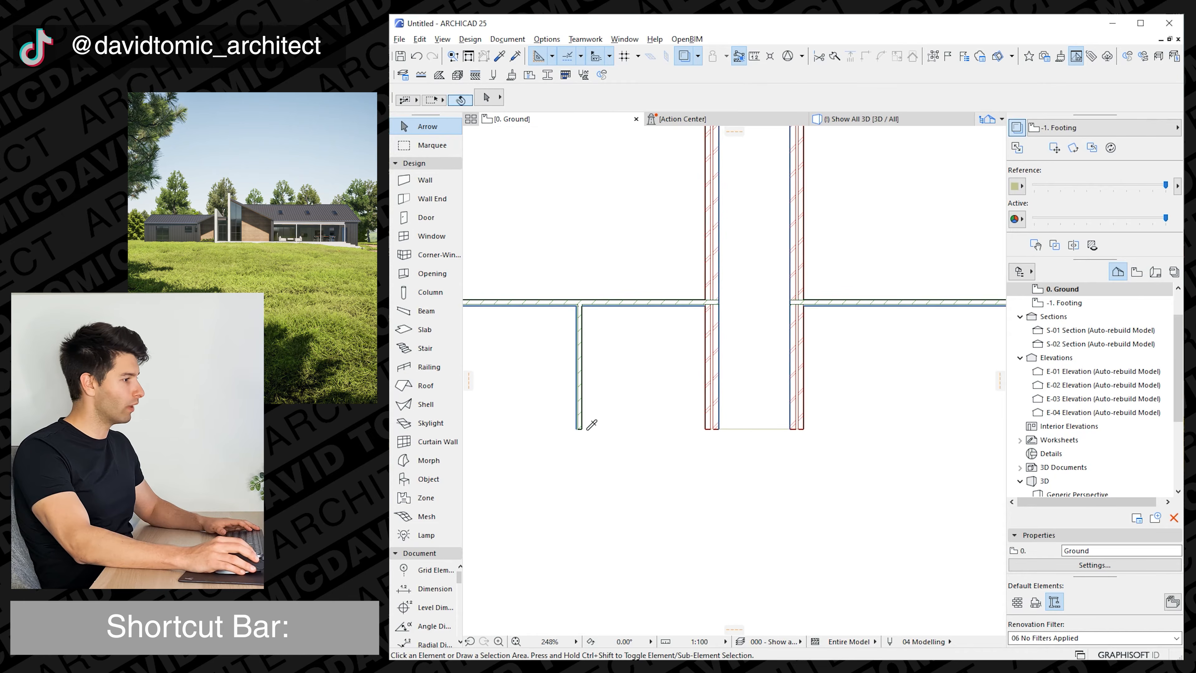
{"action": "left_click", "coordinate": [580, 438], "text": "alt"}
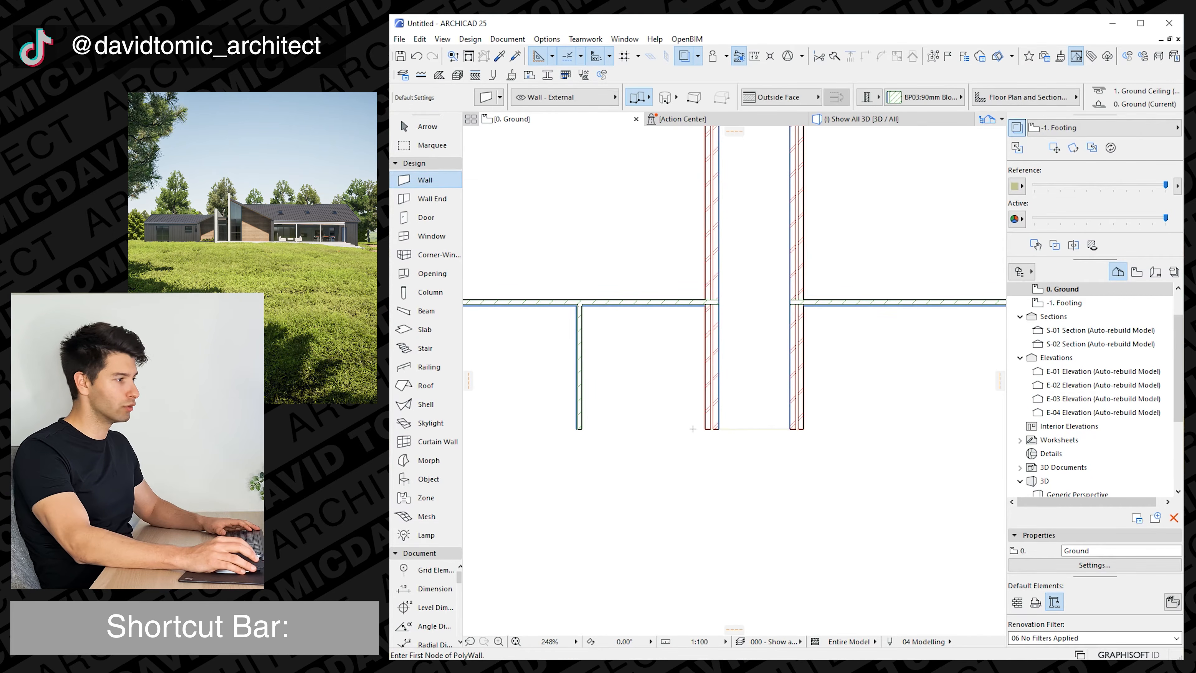
{"action": "left_click", "coordinate": [706, 429]}
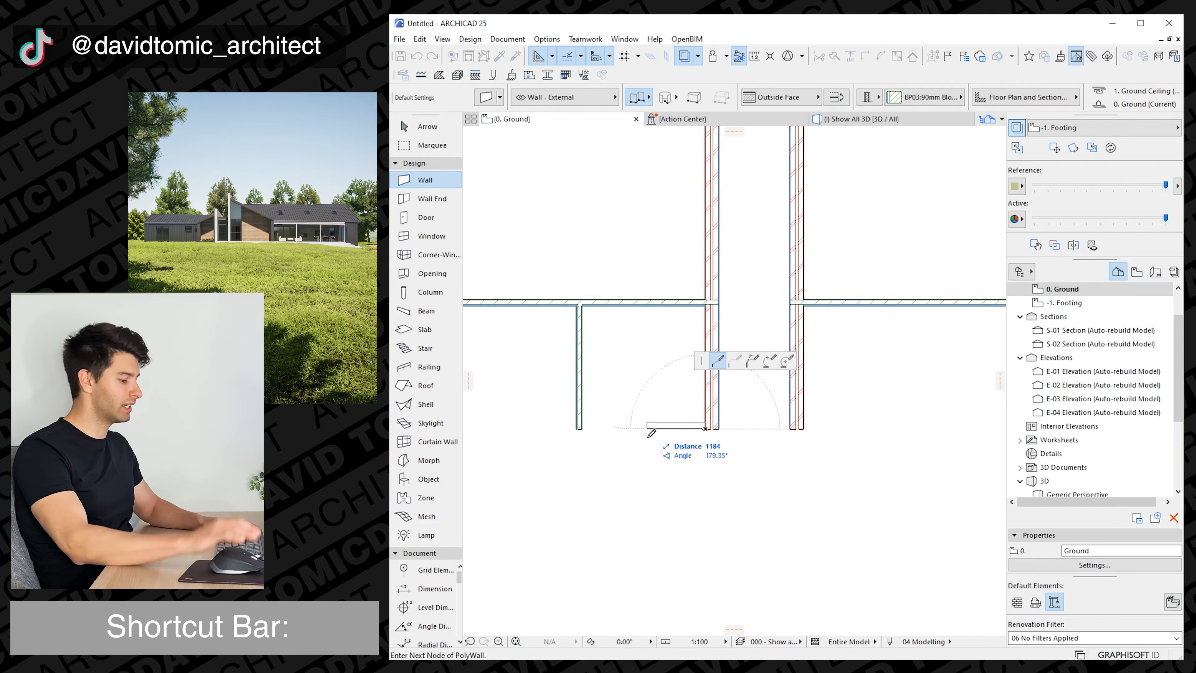
{"action": "left_click", "coordinate": [577, 429]}
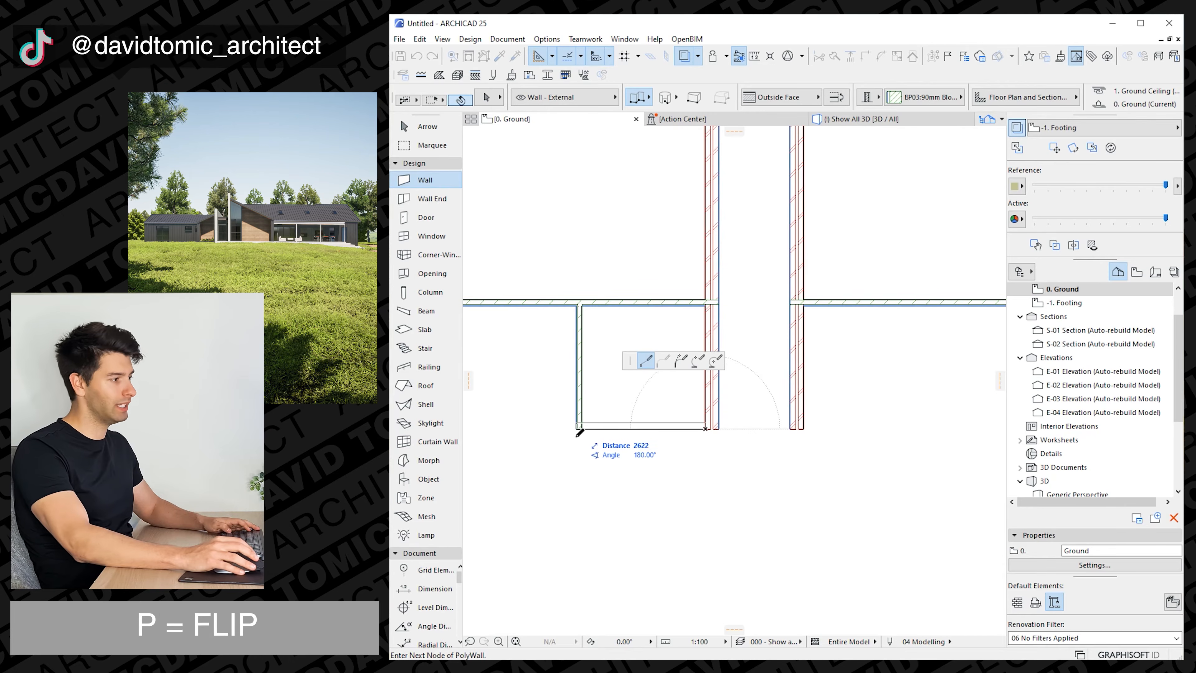
{"action": "left_click", "coordinate": [576, 430]}
{"action": "key", "text": "Escape"}
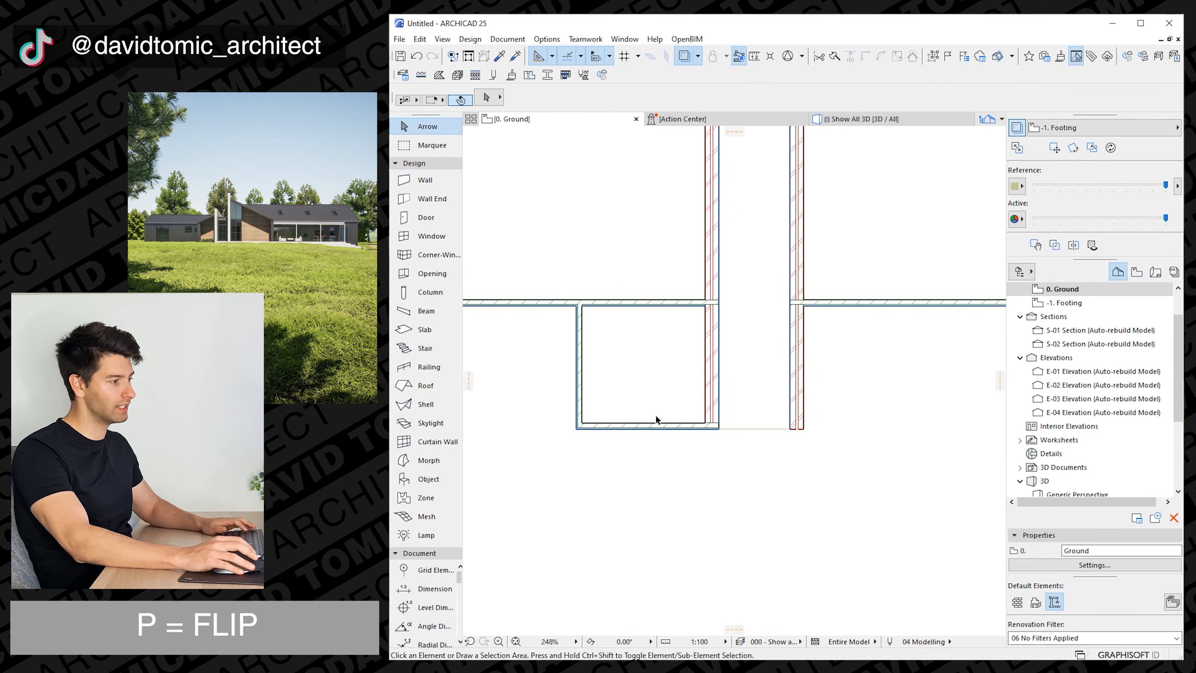
Move the new horizontal wall 1000 upward between the short wall and the brick wall.
{"action": "left_click_drag", "start_coordinate": [657, 415], "coordinate": [630, 462]}
{"action": "left_click", "coordinate": [629, 463]}
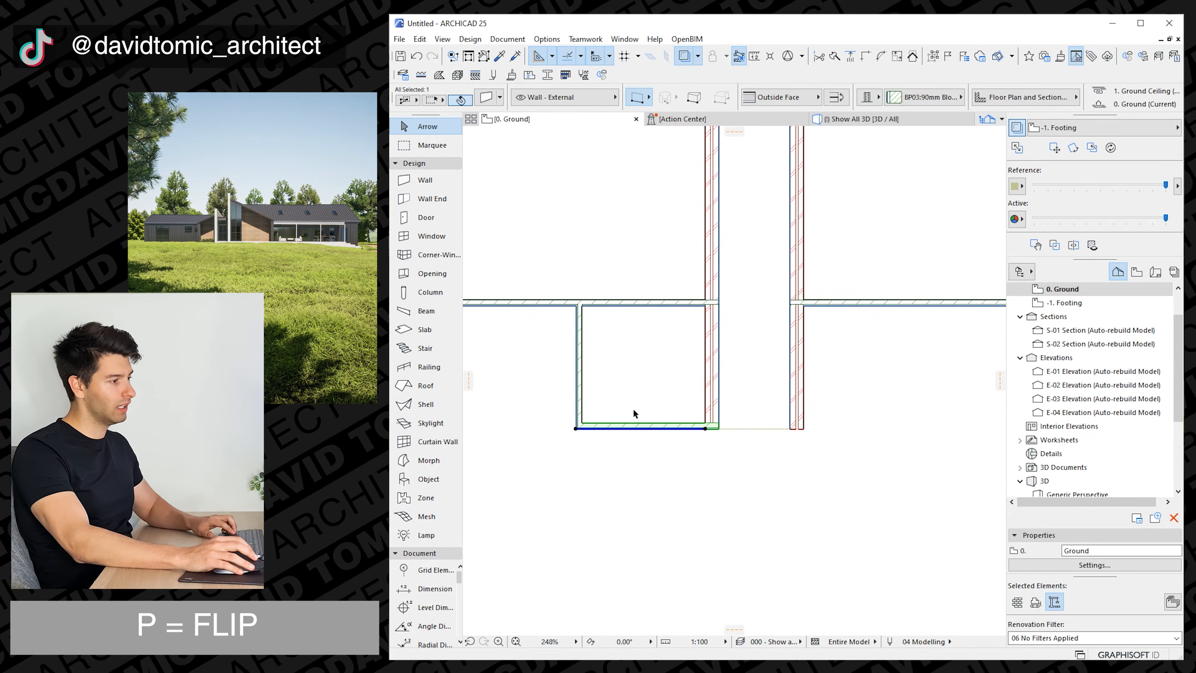
{"action": "key", "text": "ctrl+d"}
{"action": "left_click", "coordinate": [705, 429]}
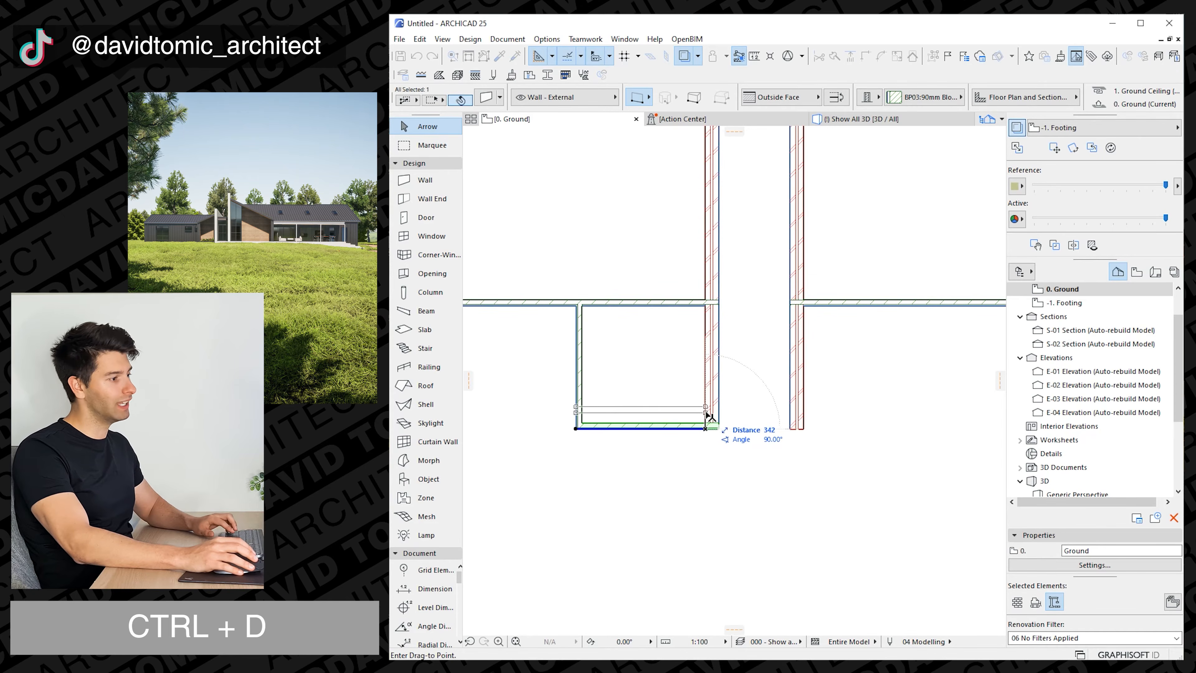
{"action": "key", "text": "Tab"}
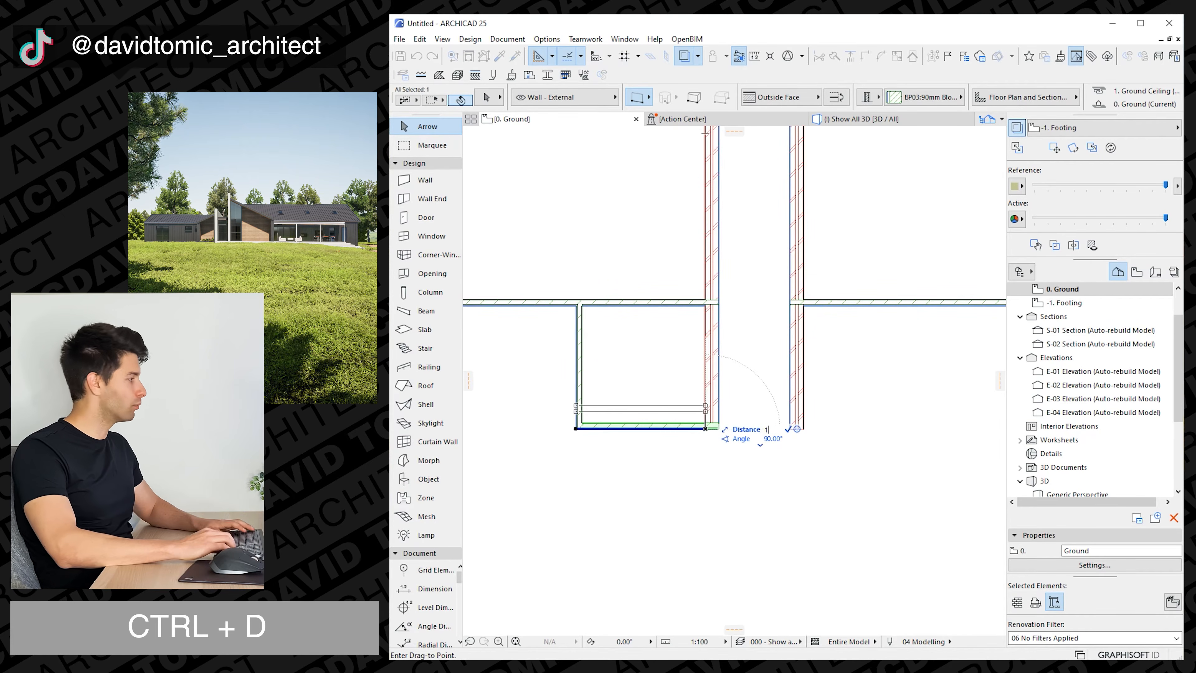
{"action": "type", "text": "1000"}
{"action": "key", "text": "Return"}
{"action": "left_click", "coordinate": [676, 407]}
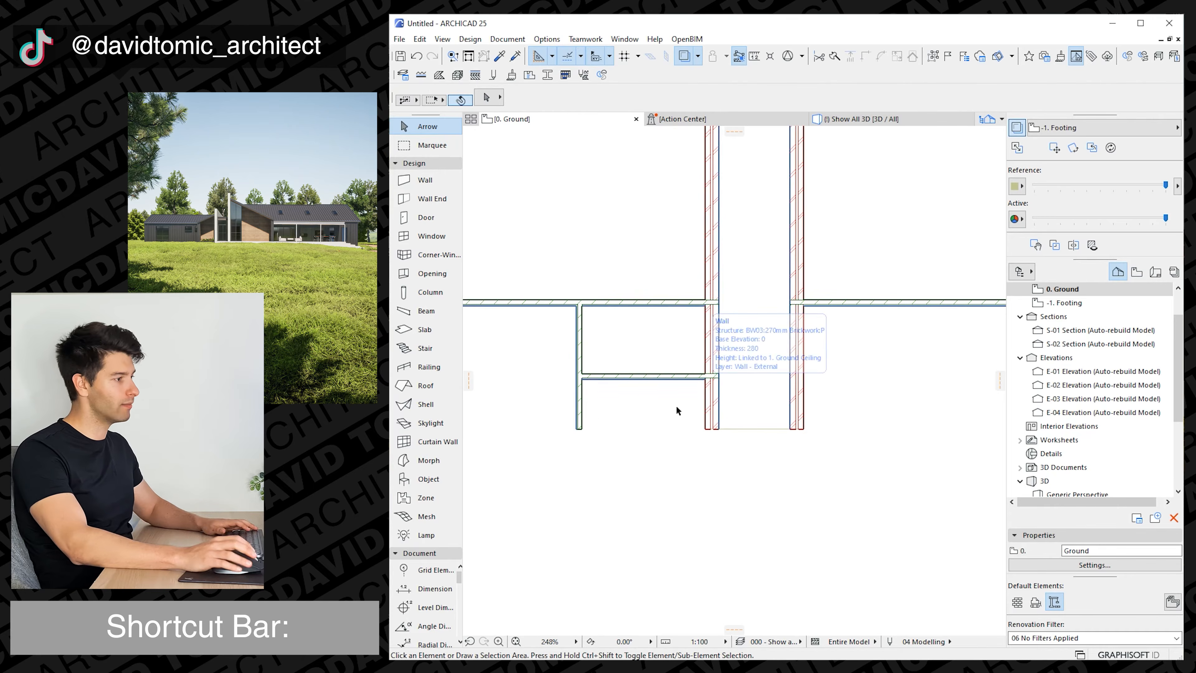
Draw an L-shaped block wall from the short wall's lower outer corner, 300 to the right and up to the recessed horizontal wall.
{"action": "scroll", "coordinate": [672, 420], "scroll_direction": "down", "scroll_amount": 1}
{"action": "middle_click_drag", "start_coordinate": [608, 428], "coordinate": [579, 423]}
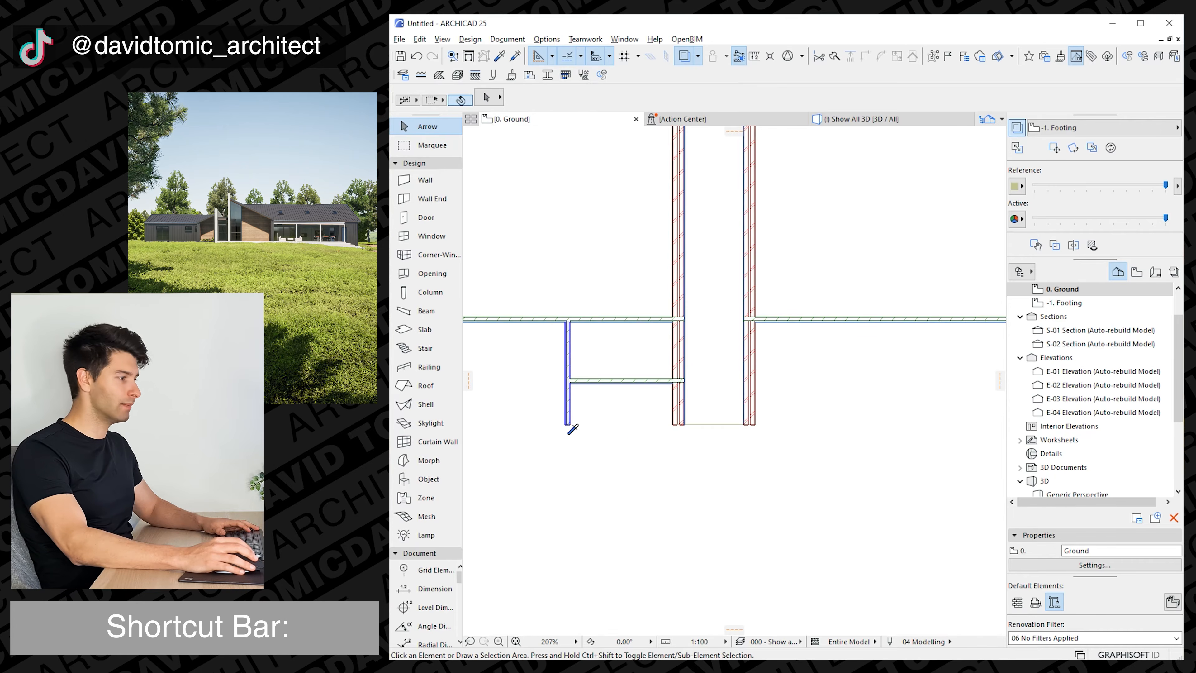
{"action": "key", "text": "w"}
{"action": "left_click", "coordinate": [565, 424]}
{"action": "key", "text": "shift"}
{"action": "key", "text": "Tab"}
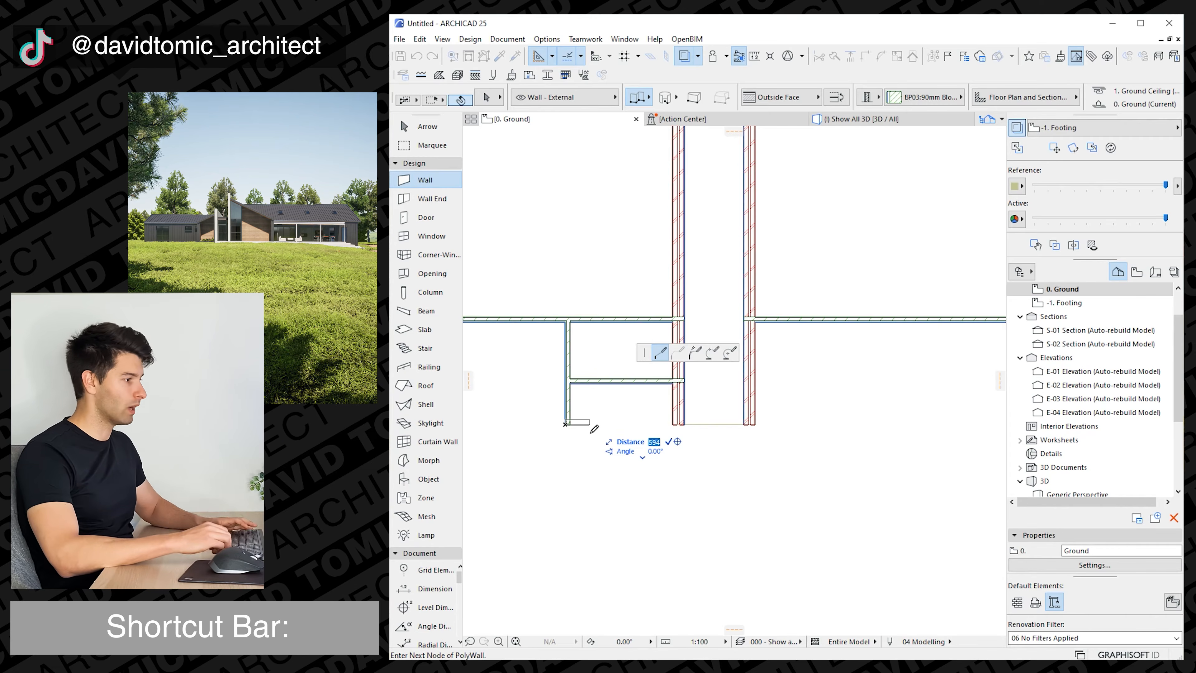
{"action": "key", "text": "shift+d"}
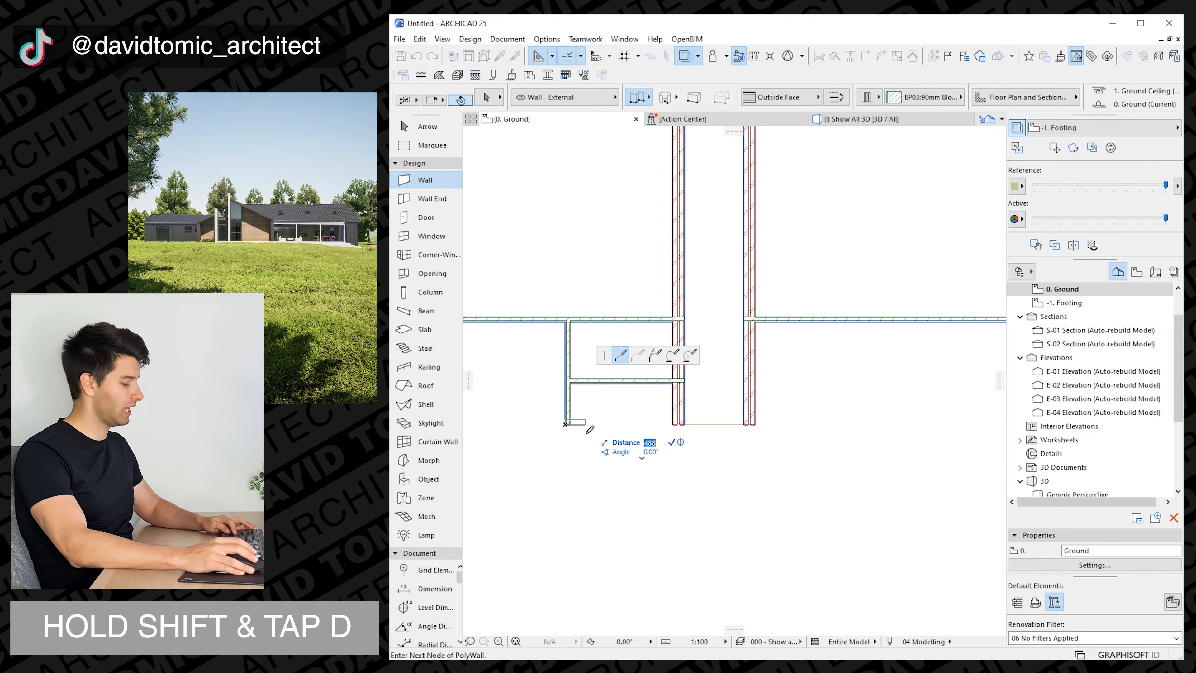
{"action": "type", "text": "300"}
{"action": "key", "text": "Return"}
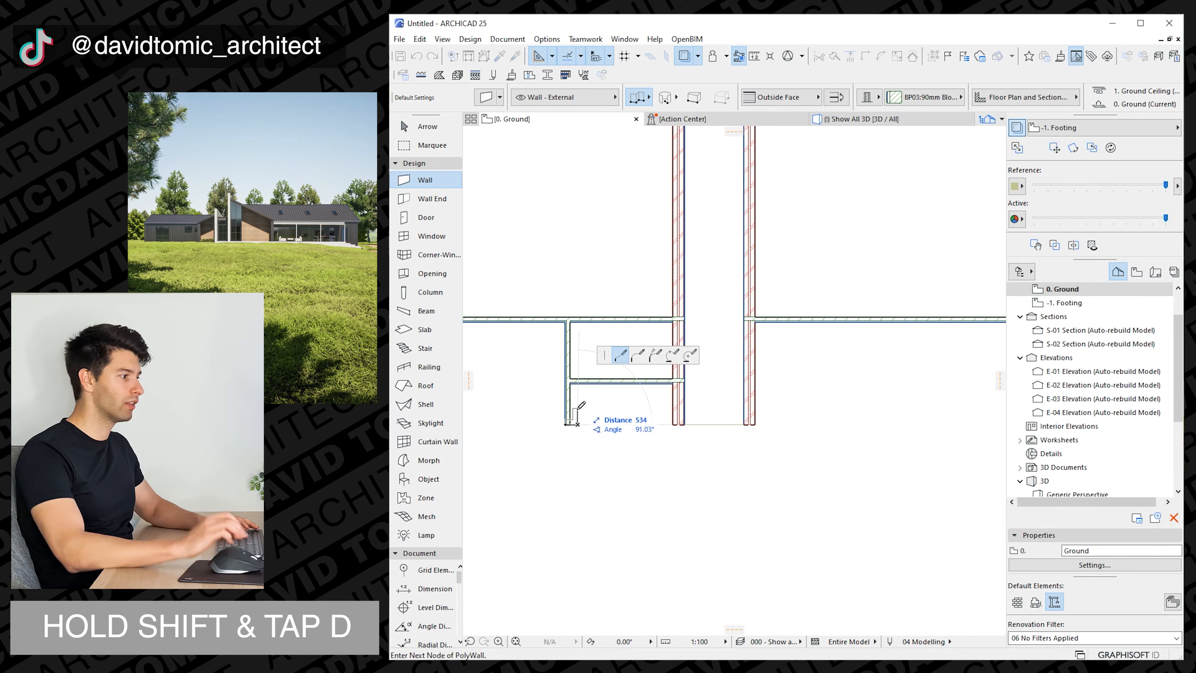
{"action": "double_click", "coordinate": [578, 385]}
{"action": "key", "text": "Escape"}
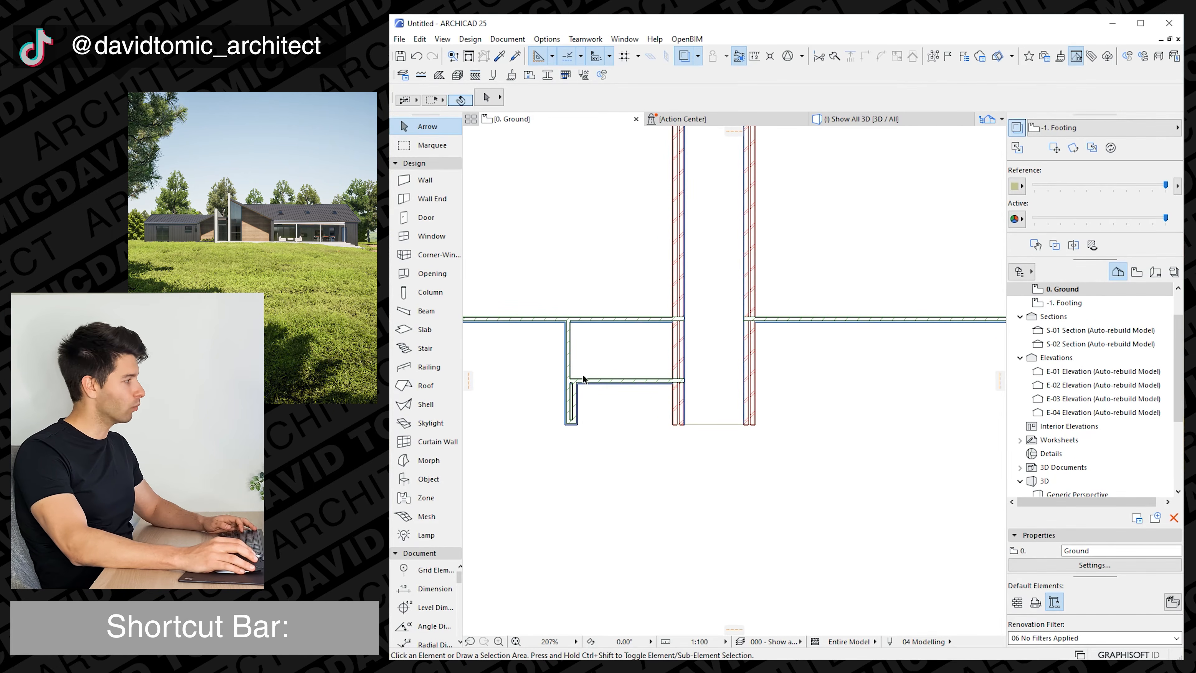
Select the four left entry walls and mirror a copy of them about the left brick wall's outer face.
{"action": "scroll", "coordinate": [592, 410], "scroll_direction": "down", "scroll_amount": 1}
{"action": "scroll", "coordinate": [589, 419], "scroll_direction": "down", "scroll_amount": 1}
{"action": "middle_click_drag", "start_coordinate": [596, 430], "coordinate": [570, 421]}
{"action": "left_click", "coordinate": [578, 425]}
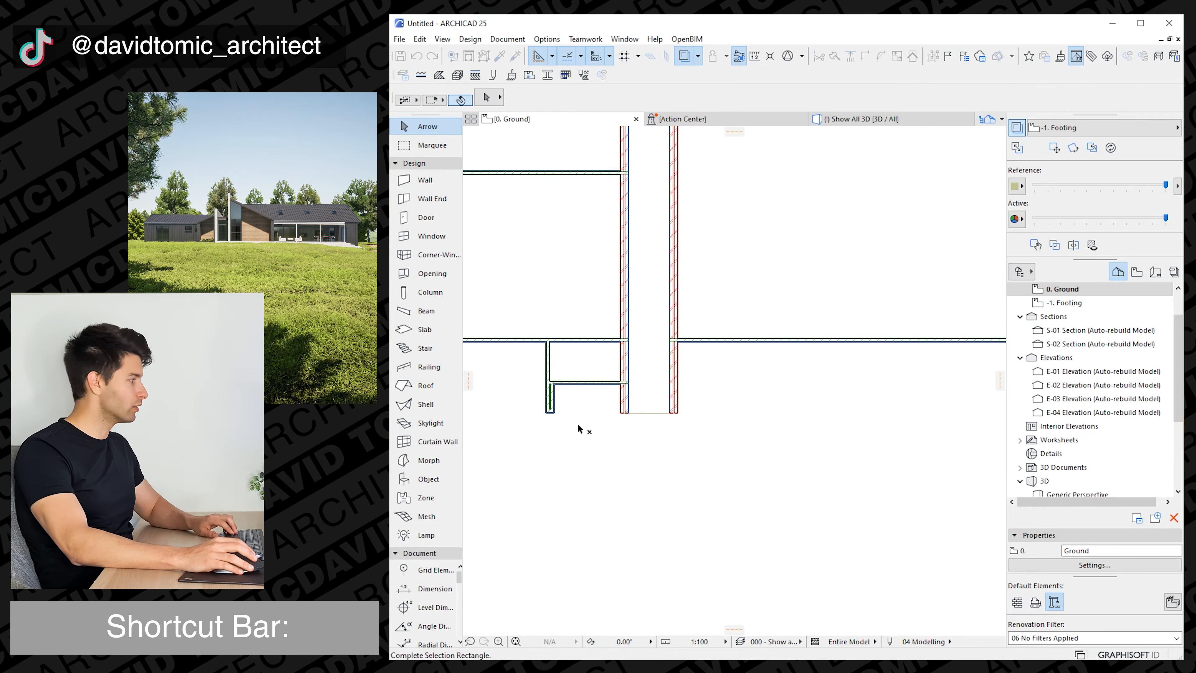
{"action": "left_click", "coordinate": [529, 367]}
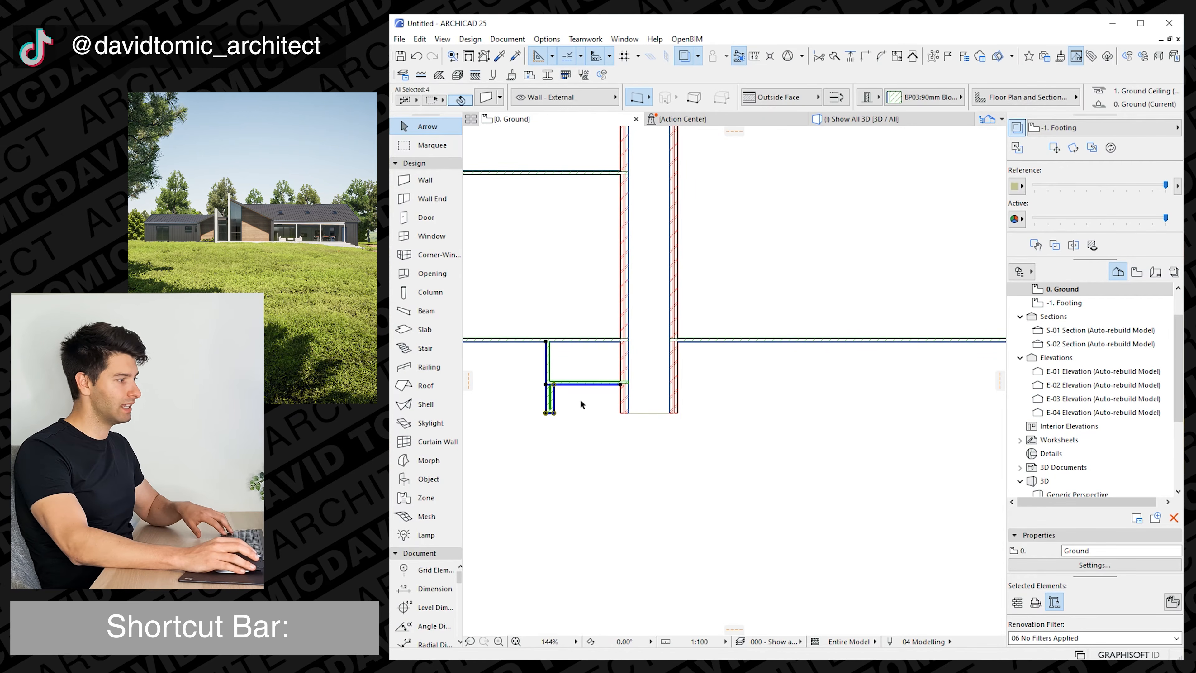
{"action": "key", "text": "ctrl+m"}
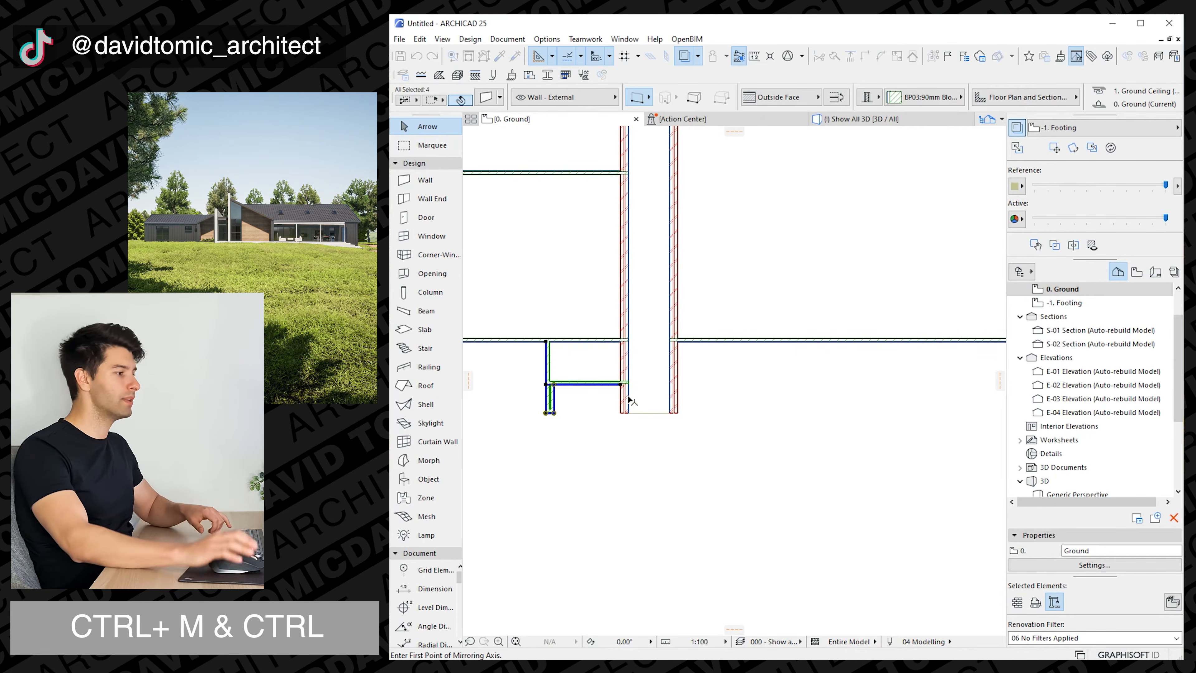
{"action": "key", "text": "ctrl"}
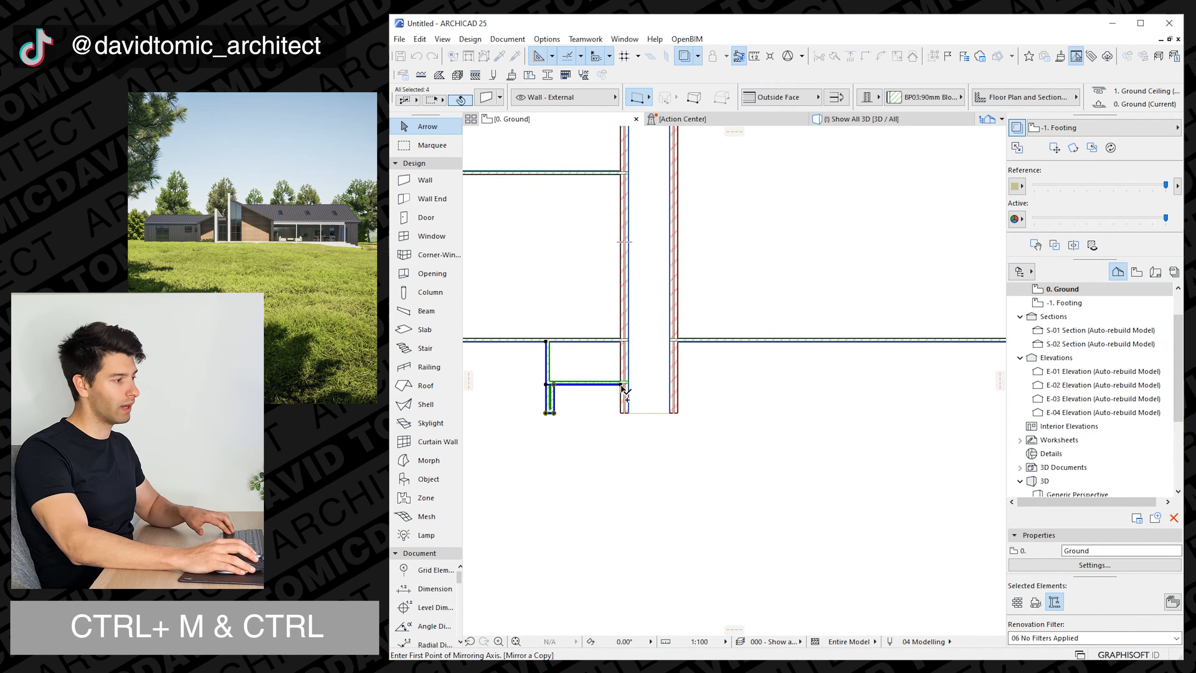
{"action": "left_click", "coordinate": [622, 384]}
{"action": "left_click", "coordinate": [622, 311]}
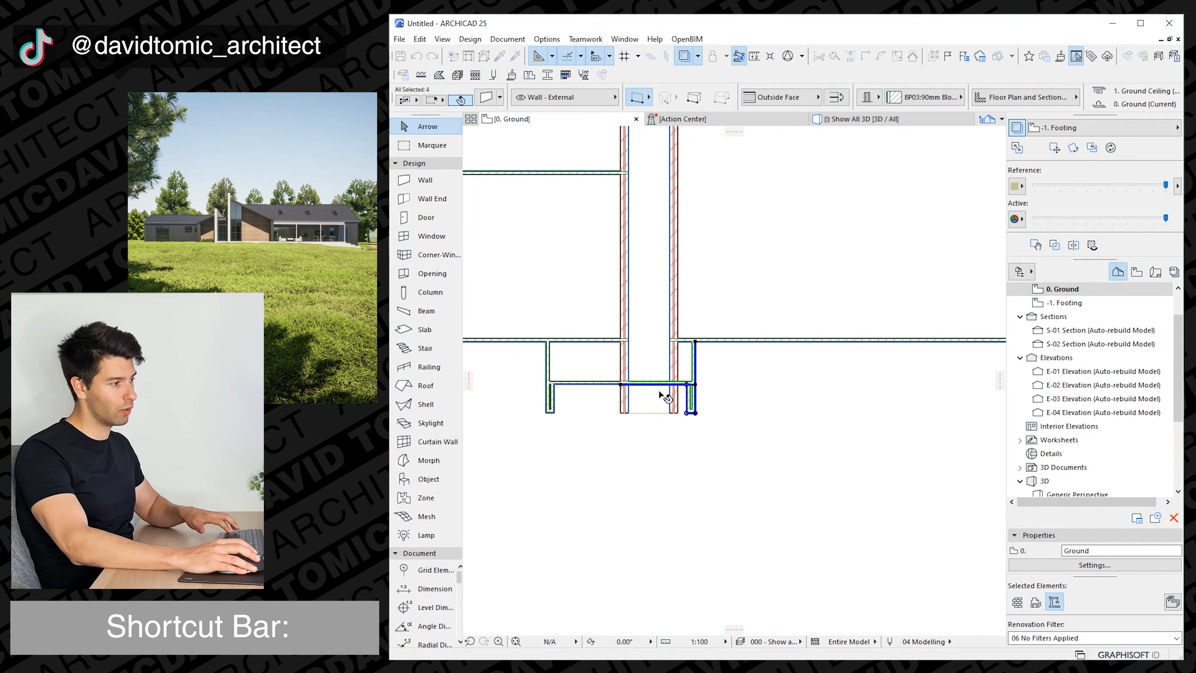
Move the mirrored walls 2000 to the right so they start at the right brick wall's outer face.
{"action": "key", "text": "ctrl+d"}
{"action": "left_click", "coordinate": [621, 384]}
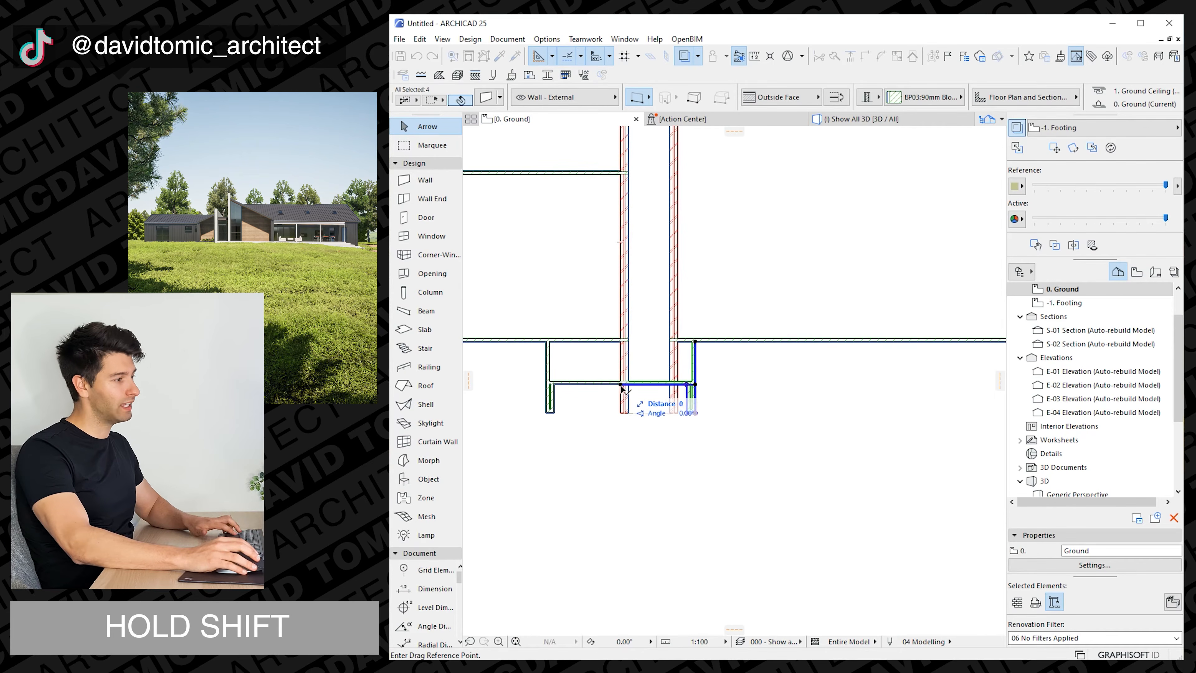
{"action": "left_click", "coordinate": [679, 385]}
{"action": "middle_click_drag", "start_coordinate": [701, 389], "coordinate": [618, 389]}
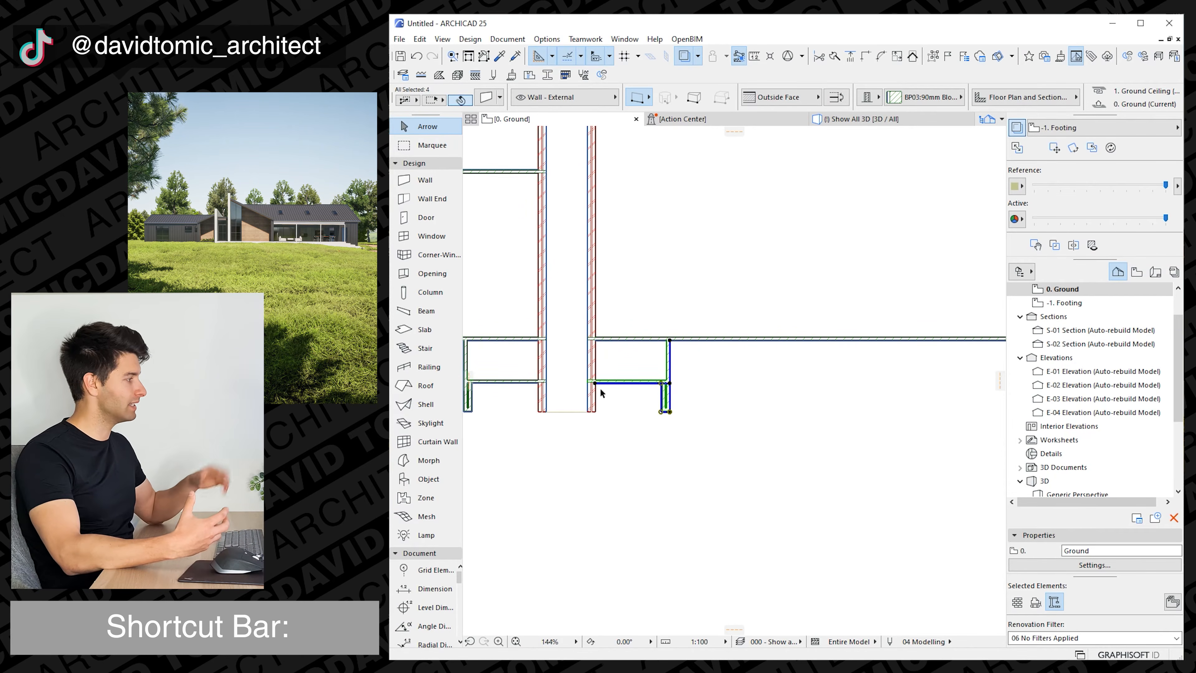
Move the mirrored entry walls a further 6000 to the right, away from the right brick wall.
{"action": "key", "text": "ctrl+d"}
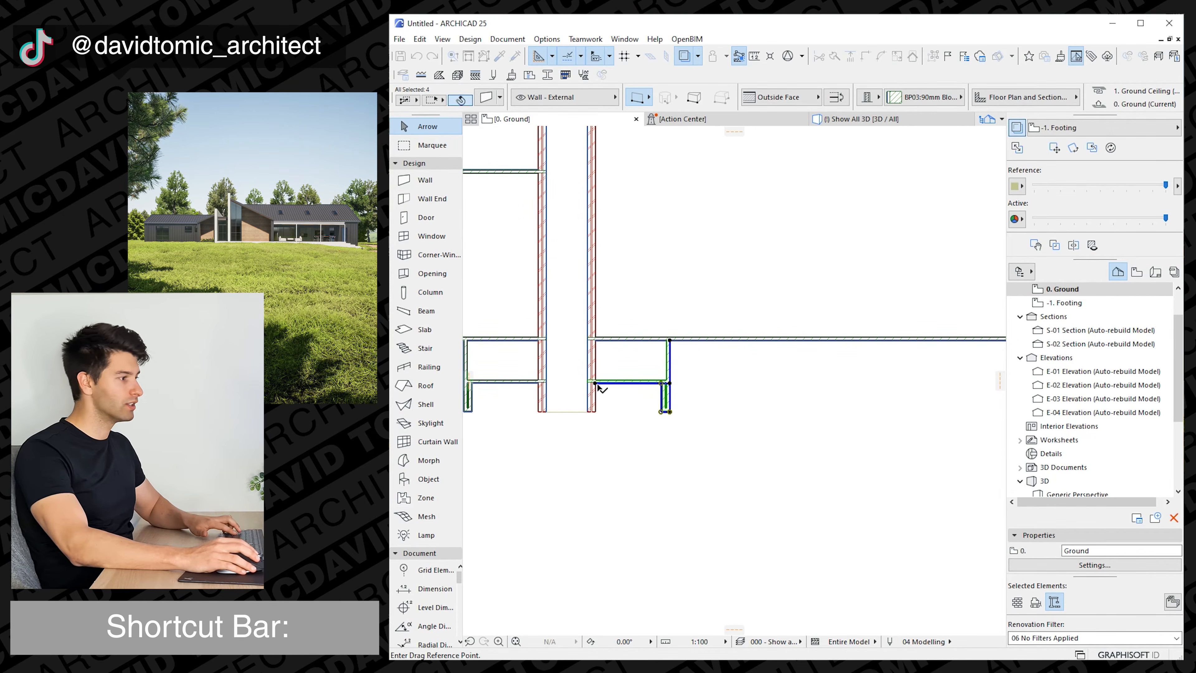
{"action": "left_click", "coordinate": [596, 383]}
{"action": "type", "text": "600"}
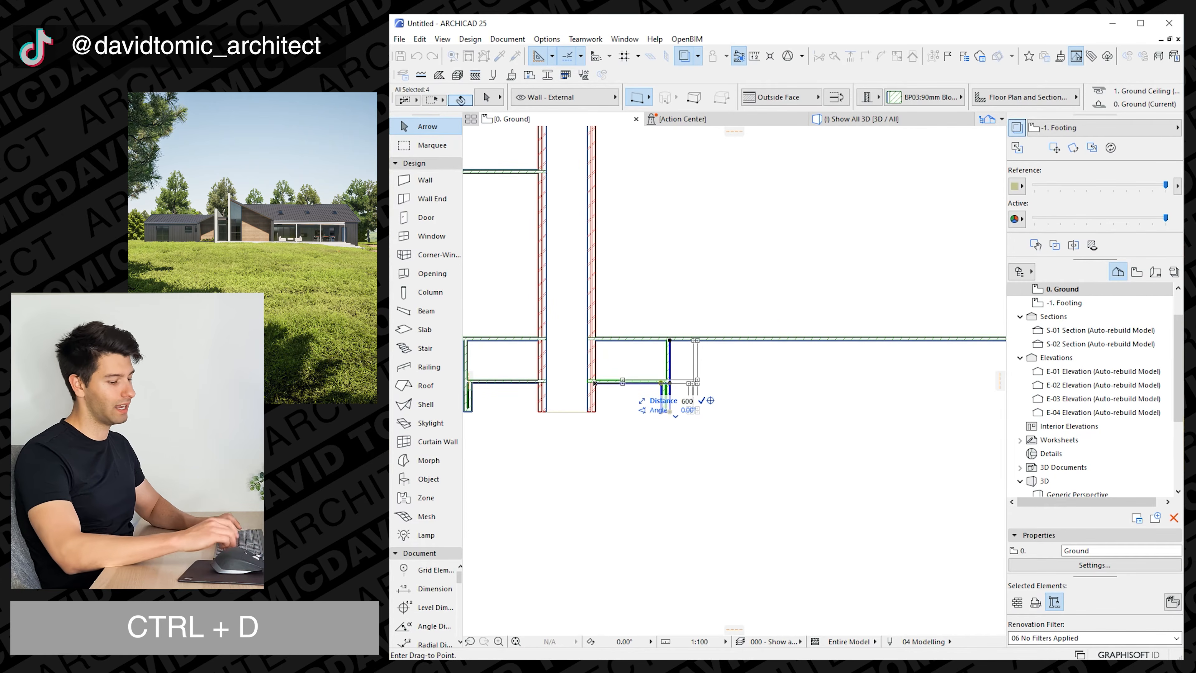
{"action": "type", "text": "0"}
{"action": "key", "text": "Return"}
{"action": "key", "text": "Escape"}
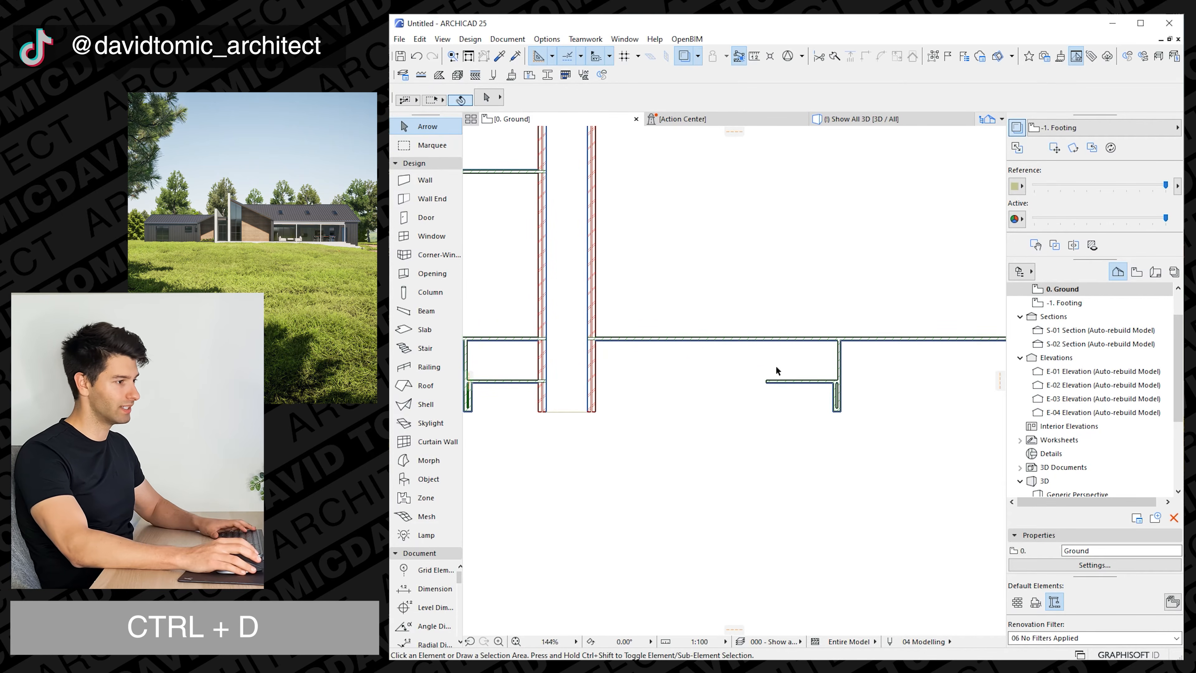
Stretch the left end of the moved horizontal wall back to the right brick wall's outer face.
{"action": "left_click", "coordinate": [769, 386]}
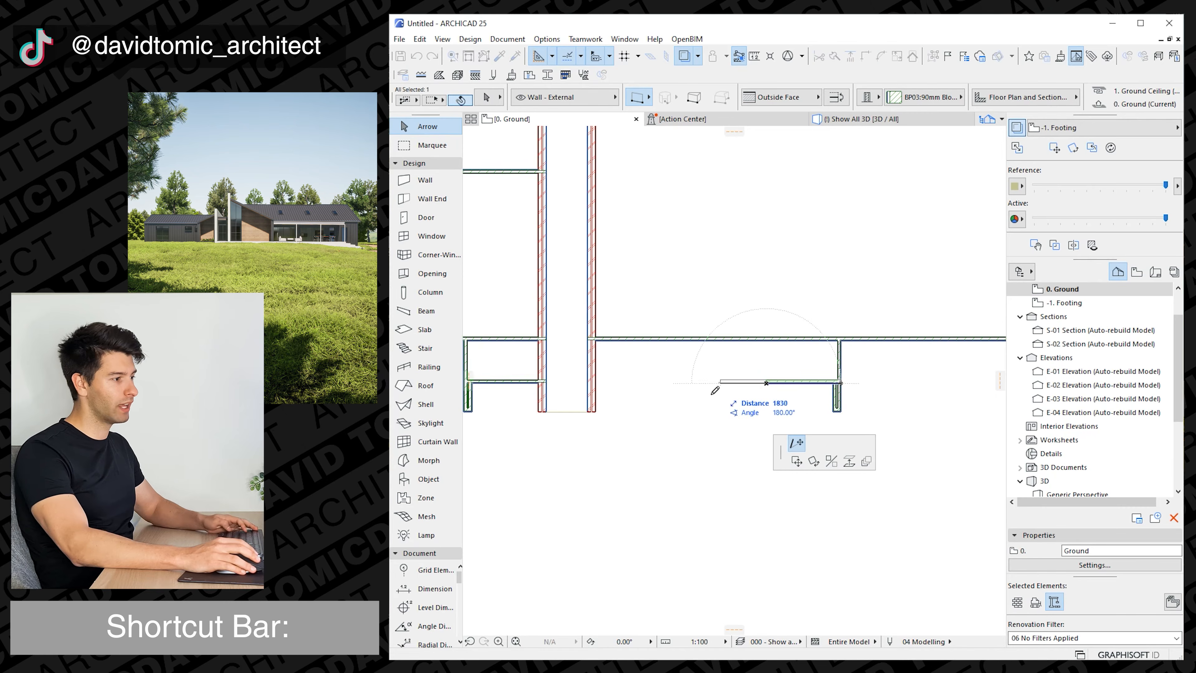
{"action": "left_click", "coordinate": [597, 390]}
{"action": "left_click", "coordinate": [665, 446]}
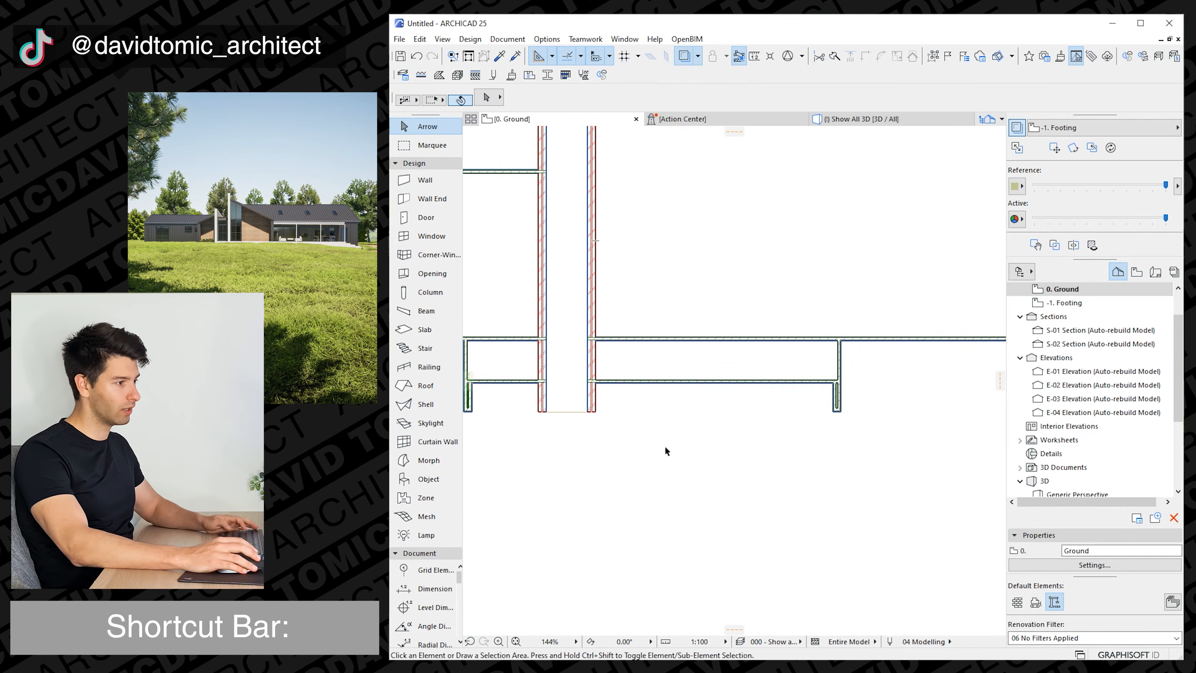
Open the 3D view and examine the recessed walls on both sides of the brick walls.
{"action": "scroll", "coordinate": [665, 446], "scroll_direction": "down", "scroll_amount": 2}
{"action": "middle_click_drag", "start_coordinate": [665, 446], "coordinate": [719, 429]}
{"action": "left_click", "coordinate": [859, 117]}
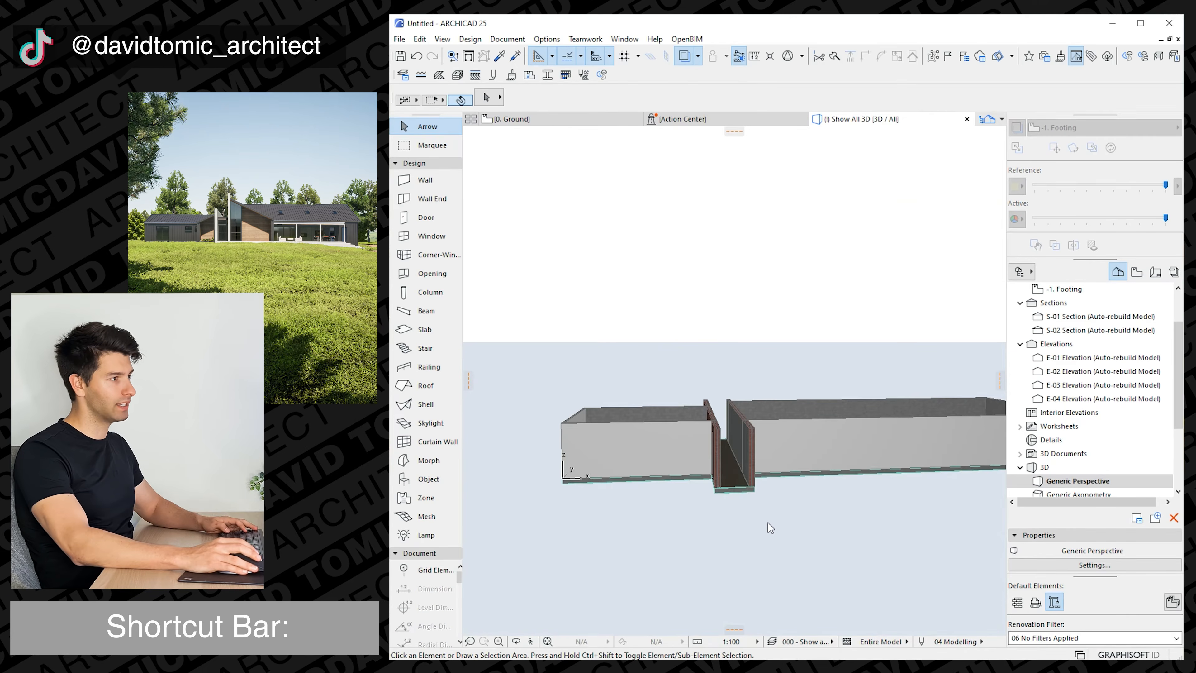
{"action": "middle_click_drag", "start_coordinate": [768, 523], "coordinate": [633, 456], "text": "shift"}
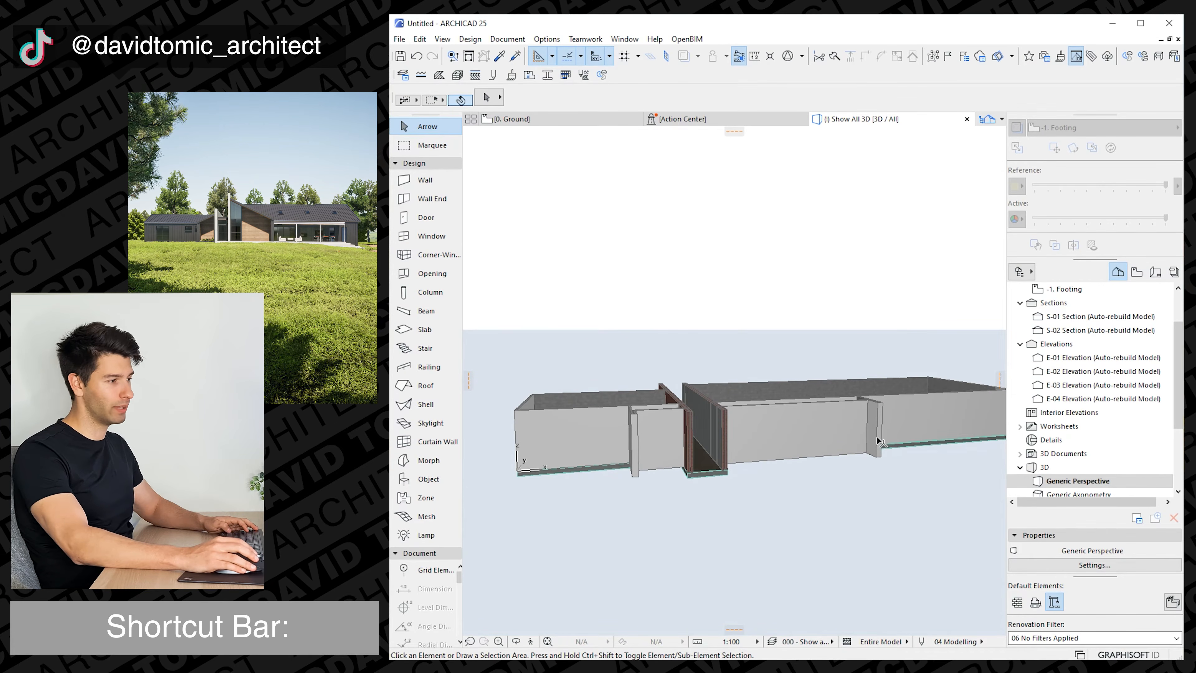
{"action": "middle_click_drag", "start_coordinate": [877, 426], "coordinate": [835, 430], "text": "shift"}
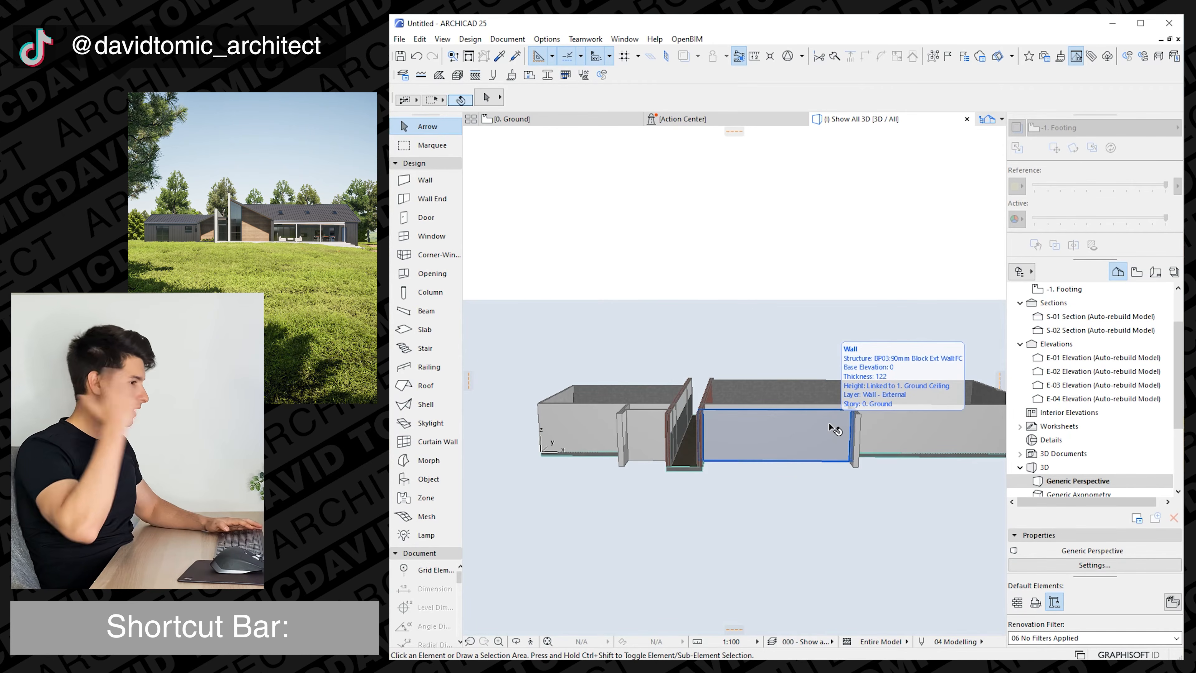
{"action": "middle_click_drag", "start_coordinate": [827, 460], "coordinate": [665, 446], "text": "shift"}
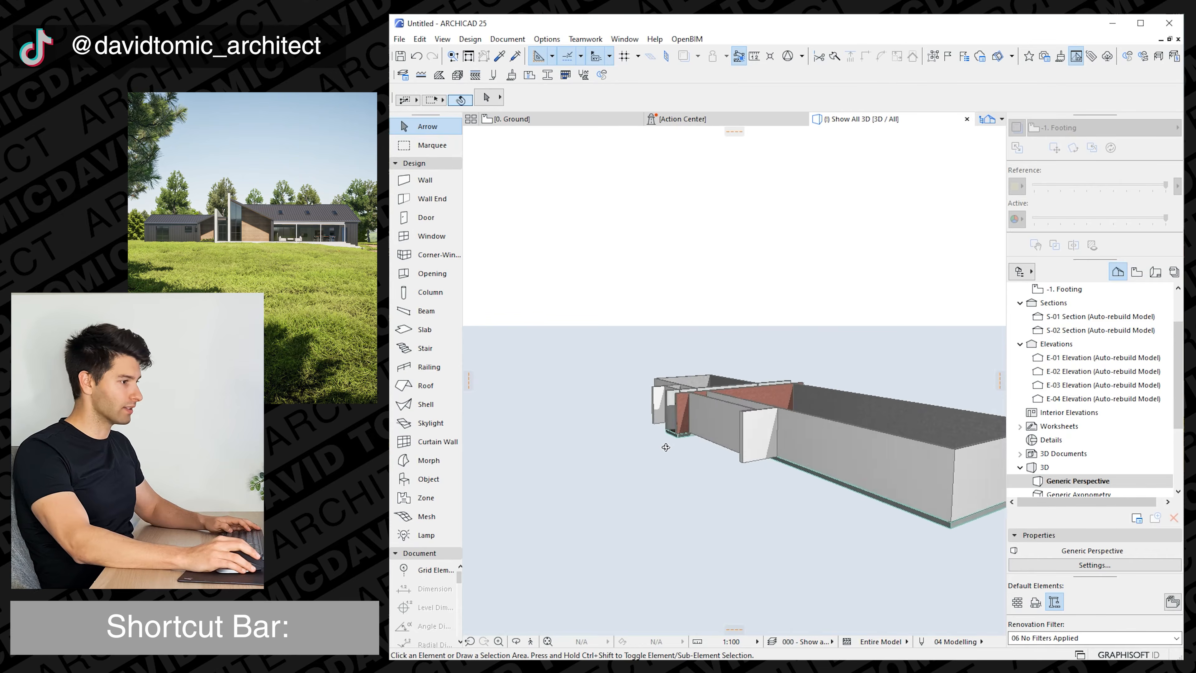
Return to the Ground plan, suspend grouping, and shorten the right wing's lower wall so it starts at the right short wall.
{"action": "key", "text": "F2"}
{"action": "left_click", "coordinate": [686, 361]}
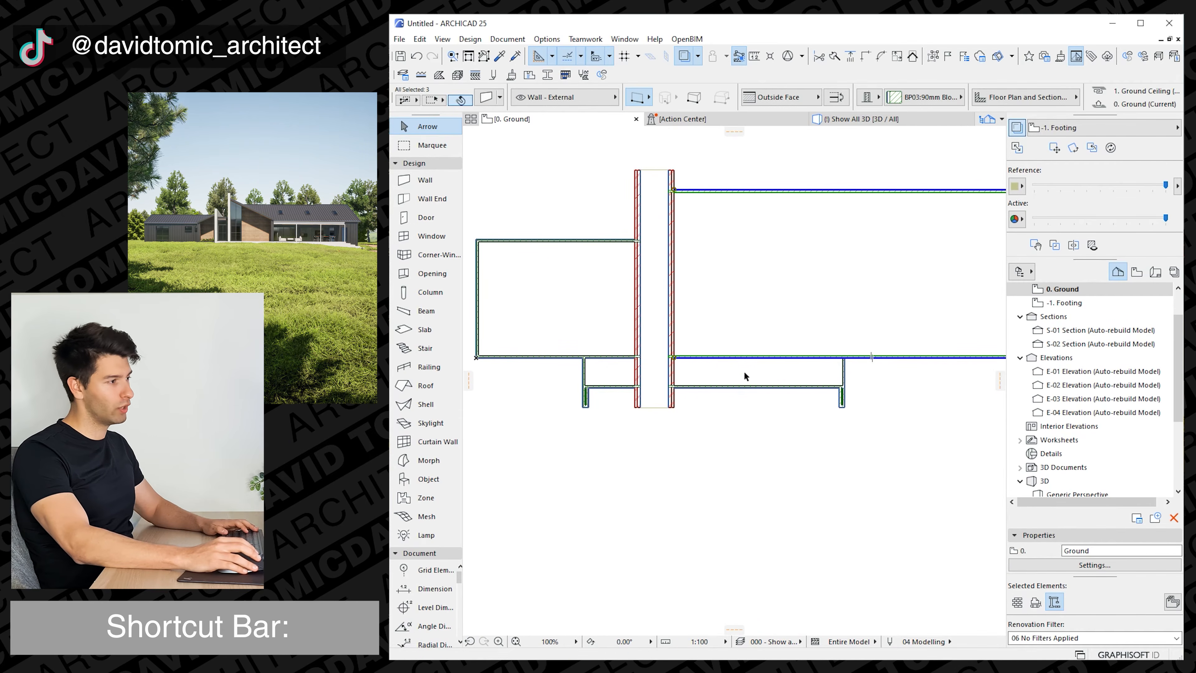
{"action": "key", "text": "Escape"}
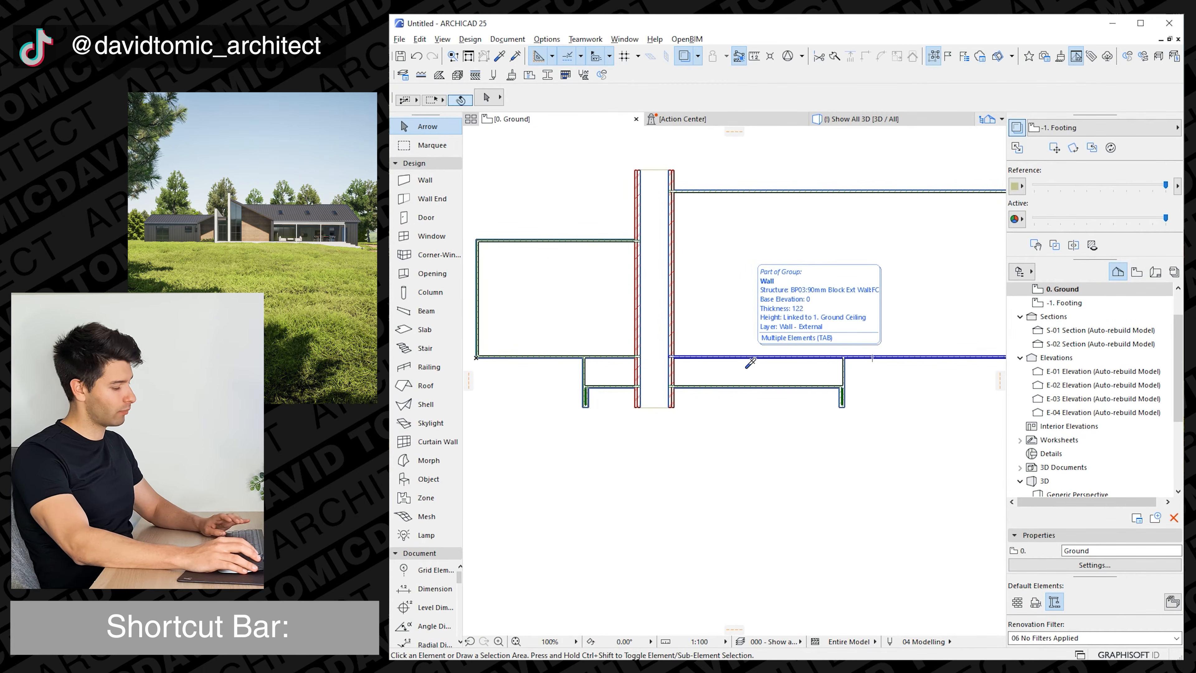
{"action": "key", "text": "alt+g"}
{"action": "left_click", "coordinate": [749, 359]}
{"action": "left_click", "coordinate": [676, 359]}
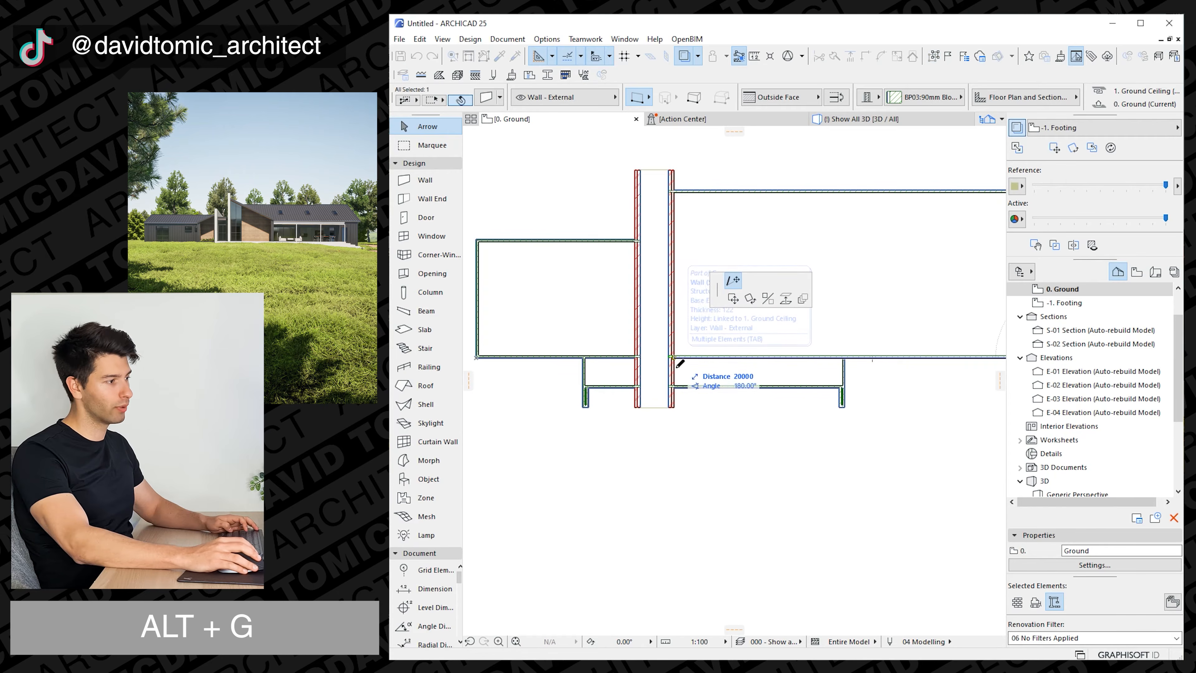
{"action": "left_click", "coordinate": [845, 368]}
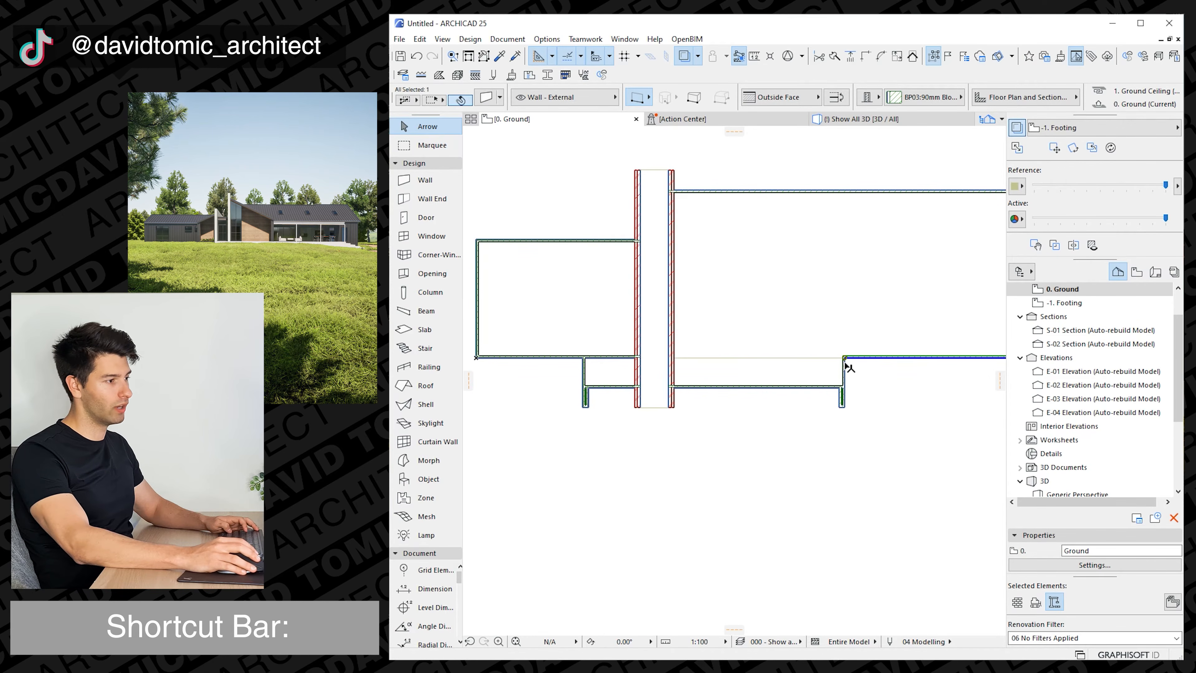
{"action": "key", "text": "Escape"}
Move the right wing's shortened lower wall 500 upward.
{"action": "middle_click_drag", "start_coordinate": [782, 371], "coordinate": [712, 366]}
{"action": "scroll", "coordinate": [654, 394], "scroll_direction": "down", "scroll_amount": 1}
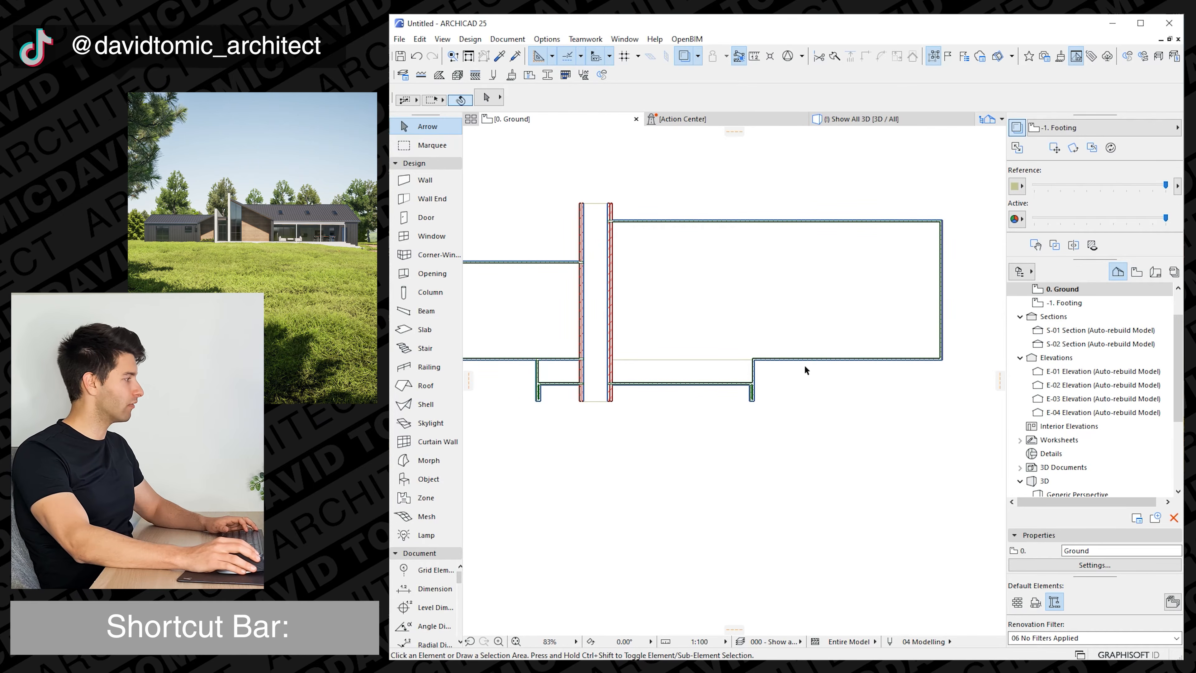
{"action": "scroll", "coordinate": [772, 389], "scroll_direction": "up", "scroll_amount": 2}
{"action": "middle_click_drag", "start_coordinate": [755, 391], "coordinate": [628, 383]}
{"action": "key", "text": "m"}
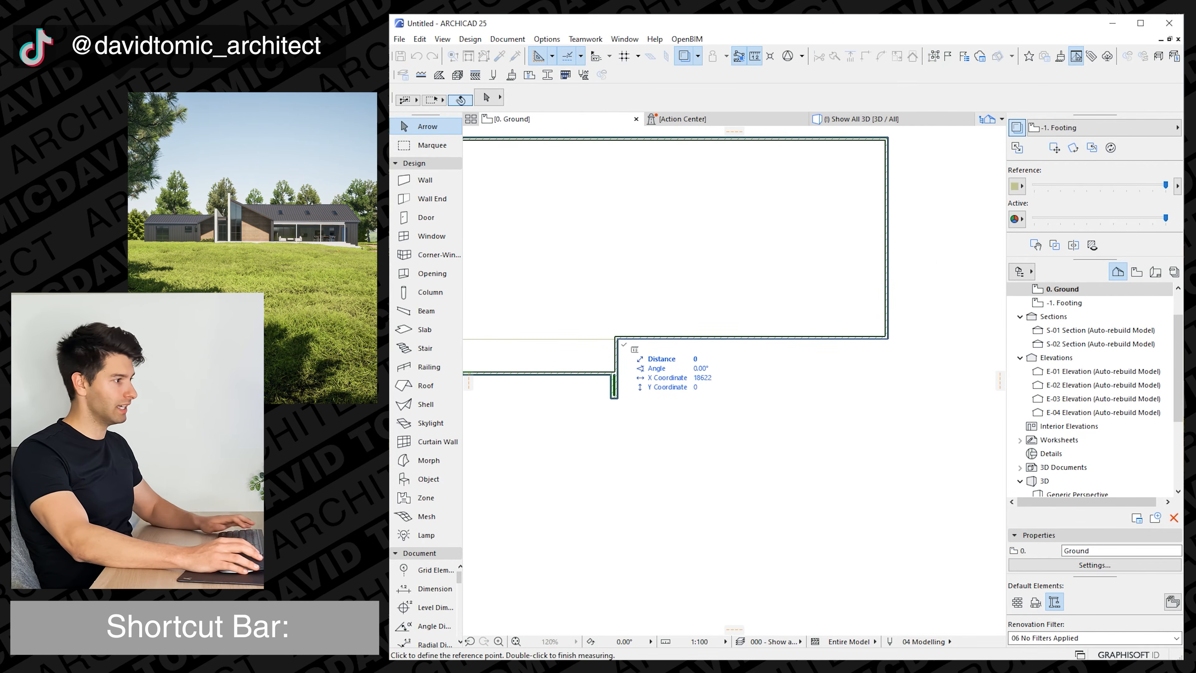
{"action": "key", "text": "Escape"}
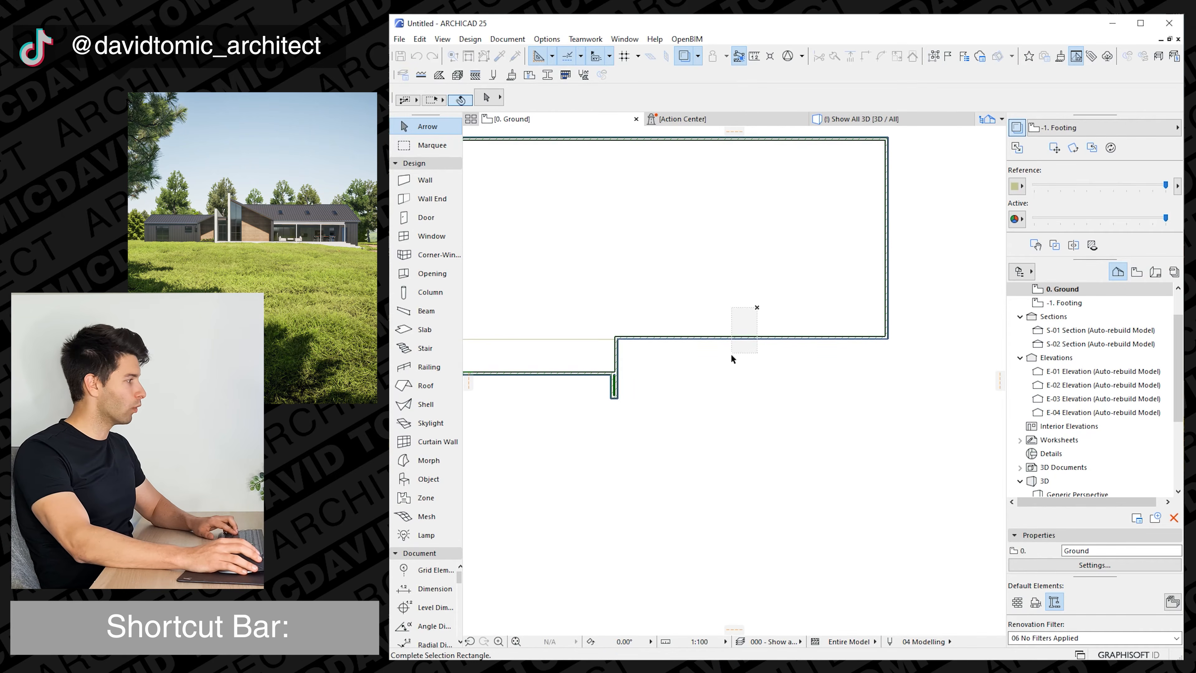
{"action": "left_click", "coordinate": [729, 339]}
{"action": "key", "text": "ctrl+d"}
{"action": "left_click", "coordinate": [888, 339]}
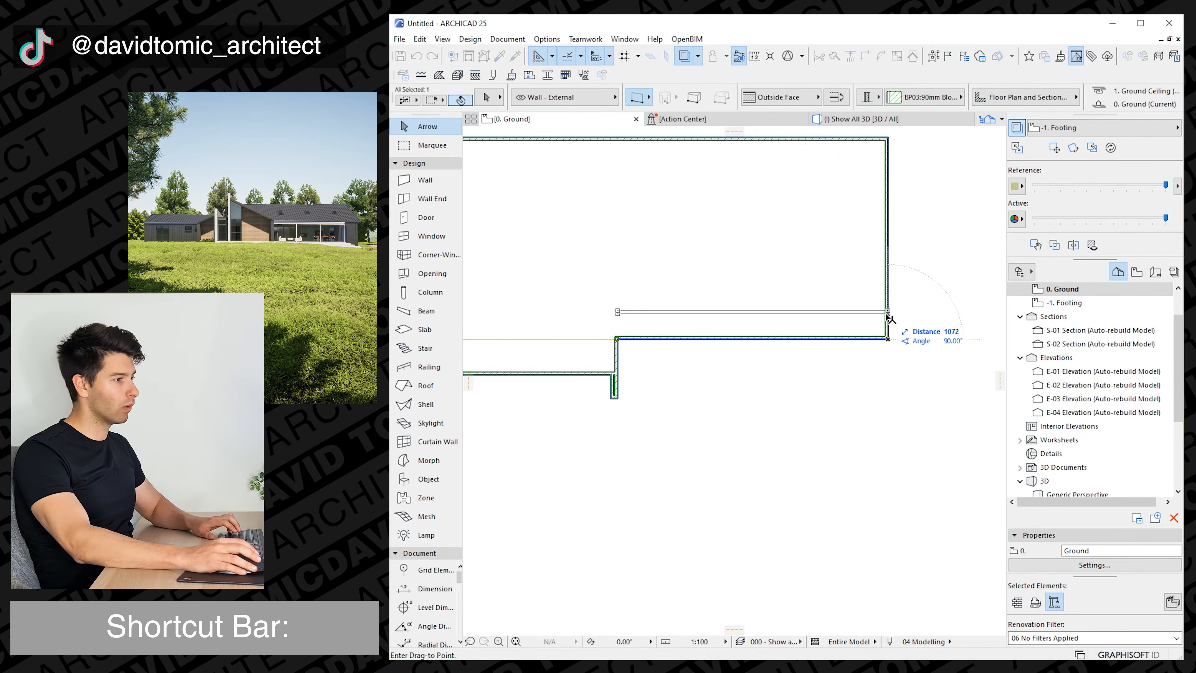
{"action": "type", "text": "500"}
{"action": "key", "text": "Return"}
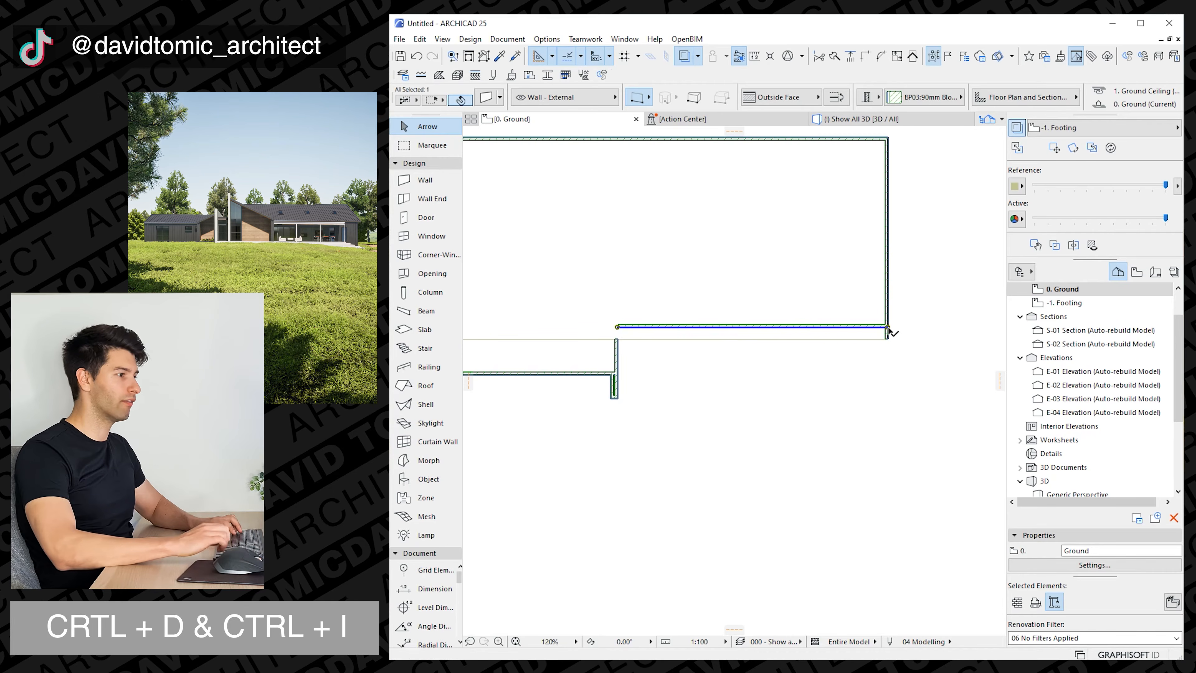
Intersect the moved lower wall with the short wall and the right wing's end wall to close both corners.
{"action": "left_click_drag", "start_coordinate": [901, 360], "coordinate": [625, 305], "text": "shift"}
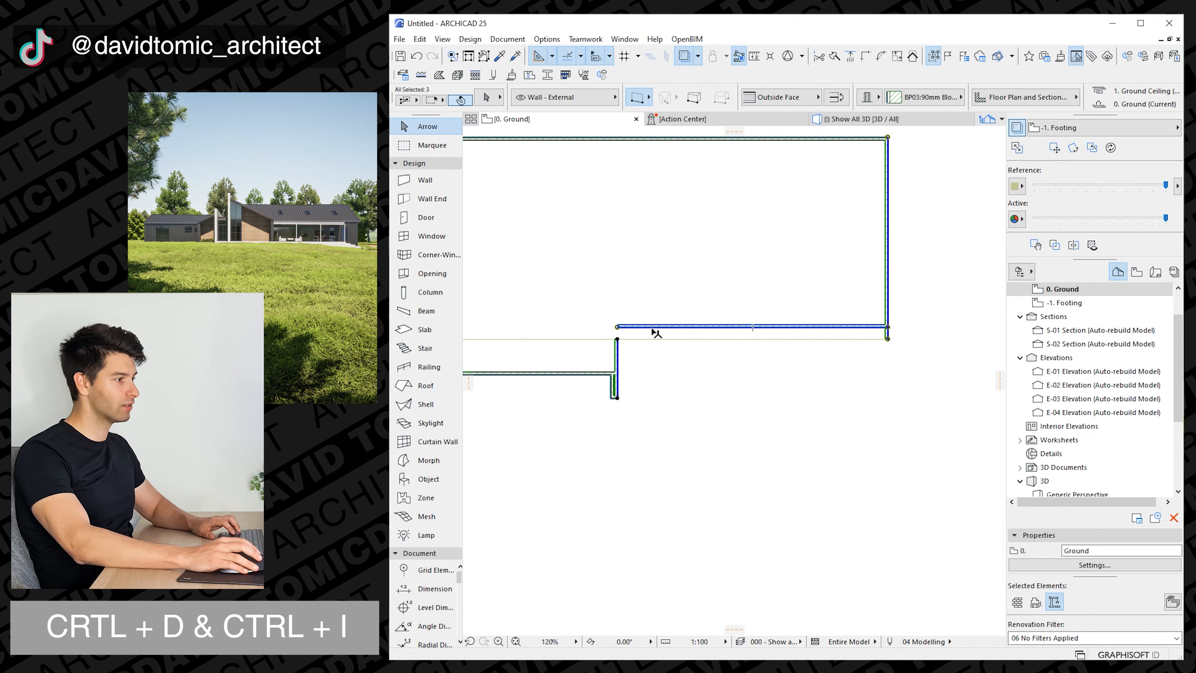
{"action": "key", "text": "ctrl+i"}
{"action": "left_click", "coordinate": [666, 369]}
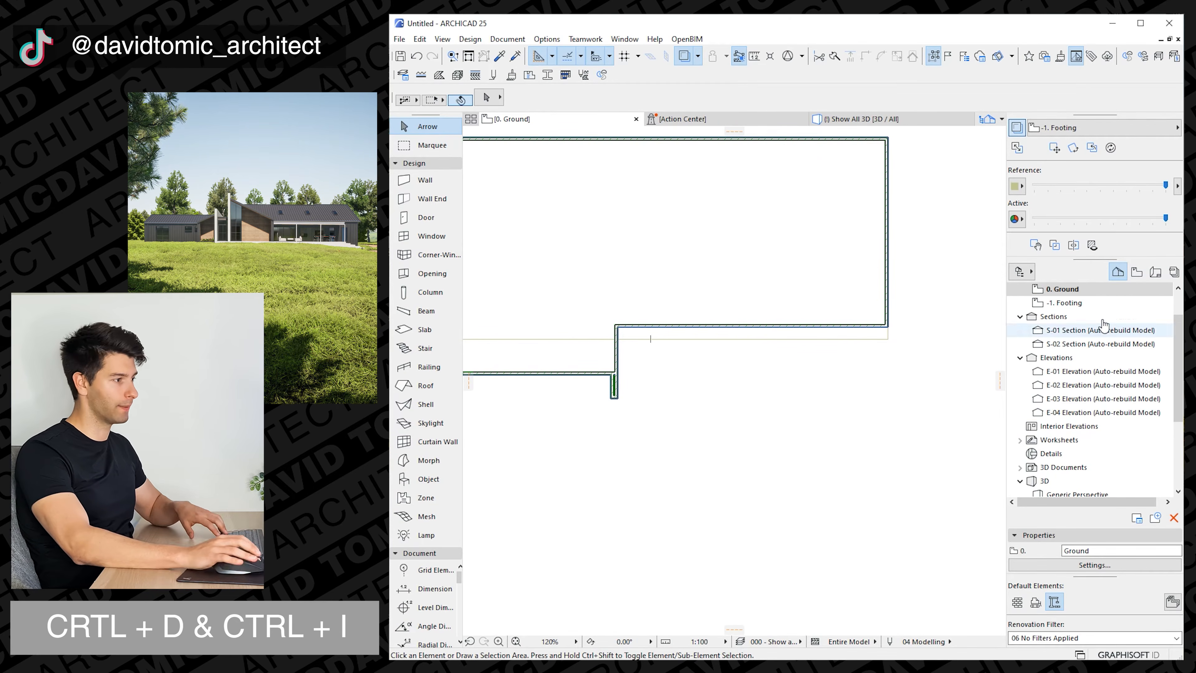
Open the Footing storey plan and show the Ground storey as its trace reference.
{"action": "left_click", "coordinate": [1065, 302]}
{"action": "right_click", "coordinate": [1069, 289]}
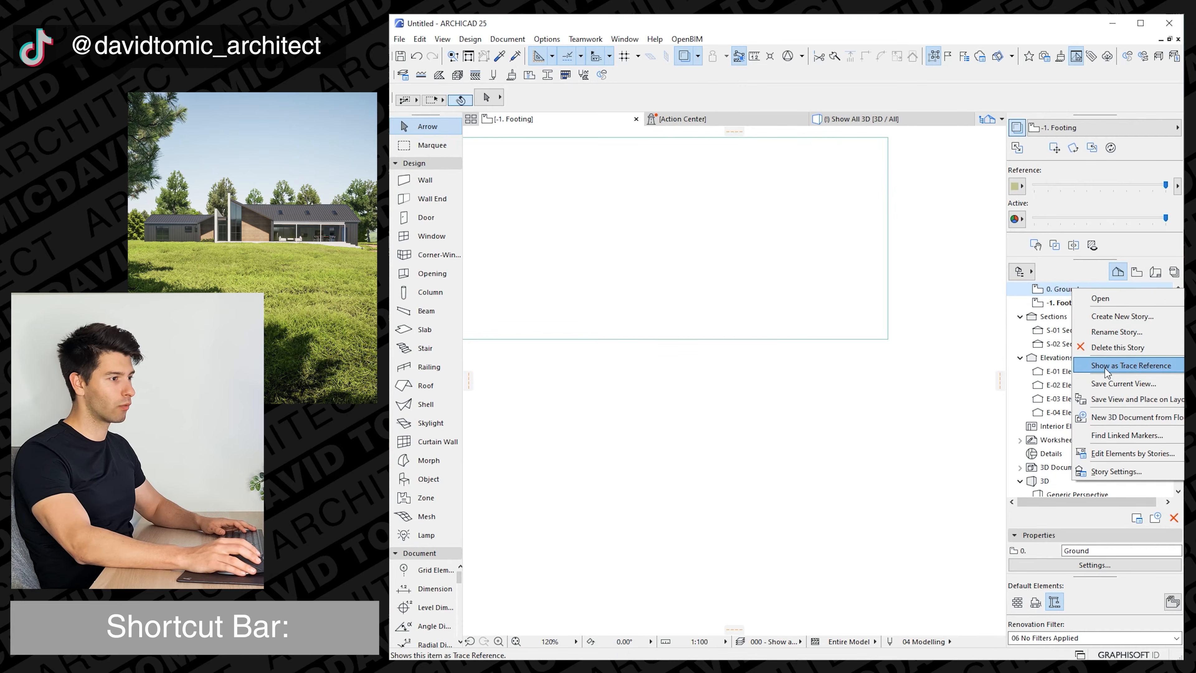
{"action": "left_click", "coordinate": [1105, 369]}
Insert a new node on the right wing footing slab's lower edge, in line with the short wall's outer face.
{"action": "left_click", "coordinate": [847, 339]}
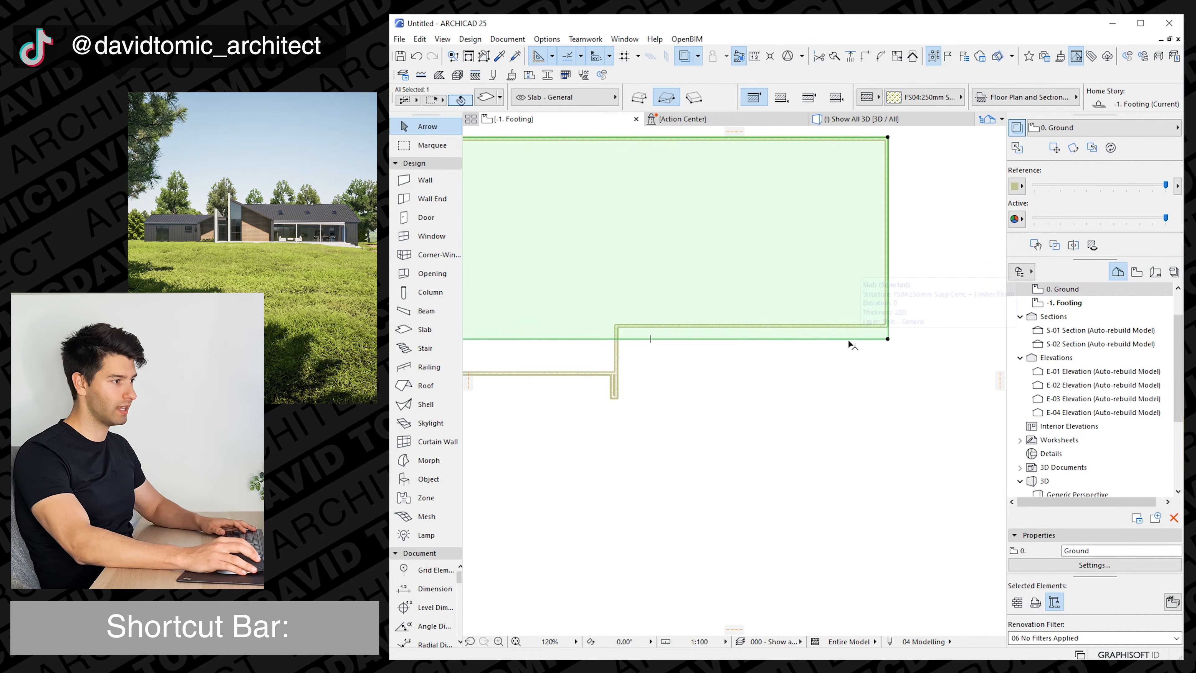
{"action": "left_click", "coordinate": [847, 339]}
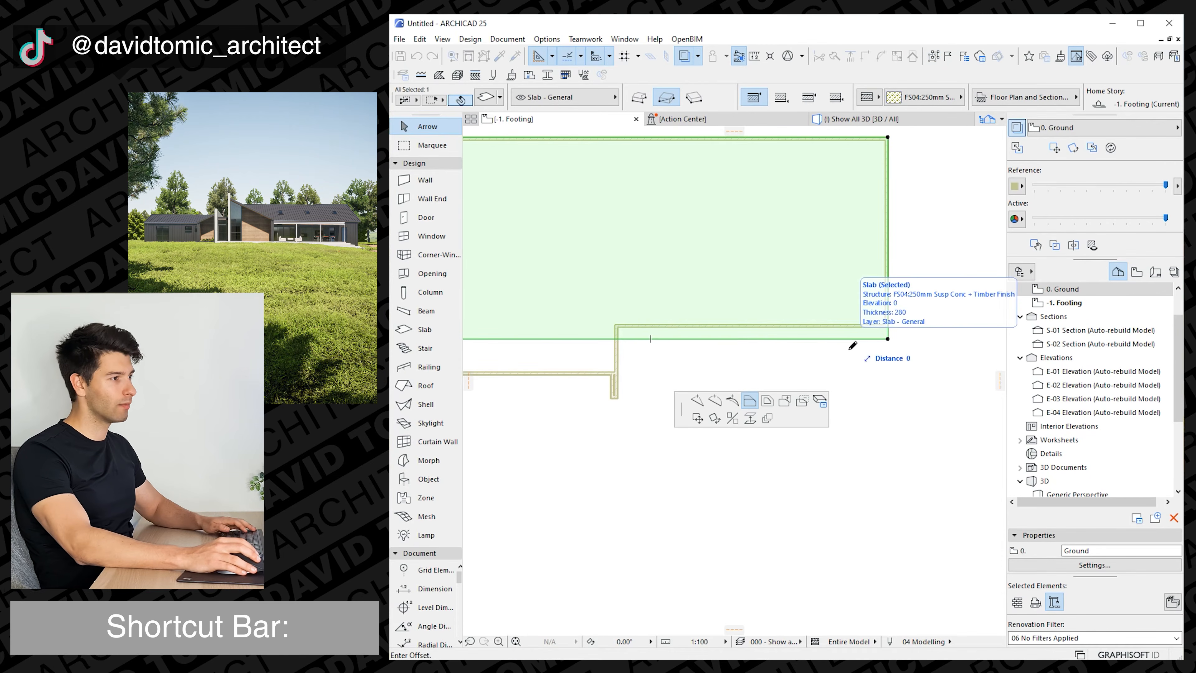
{"action": "left_click", "coordinate": [697, 402]}
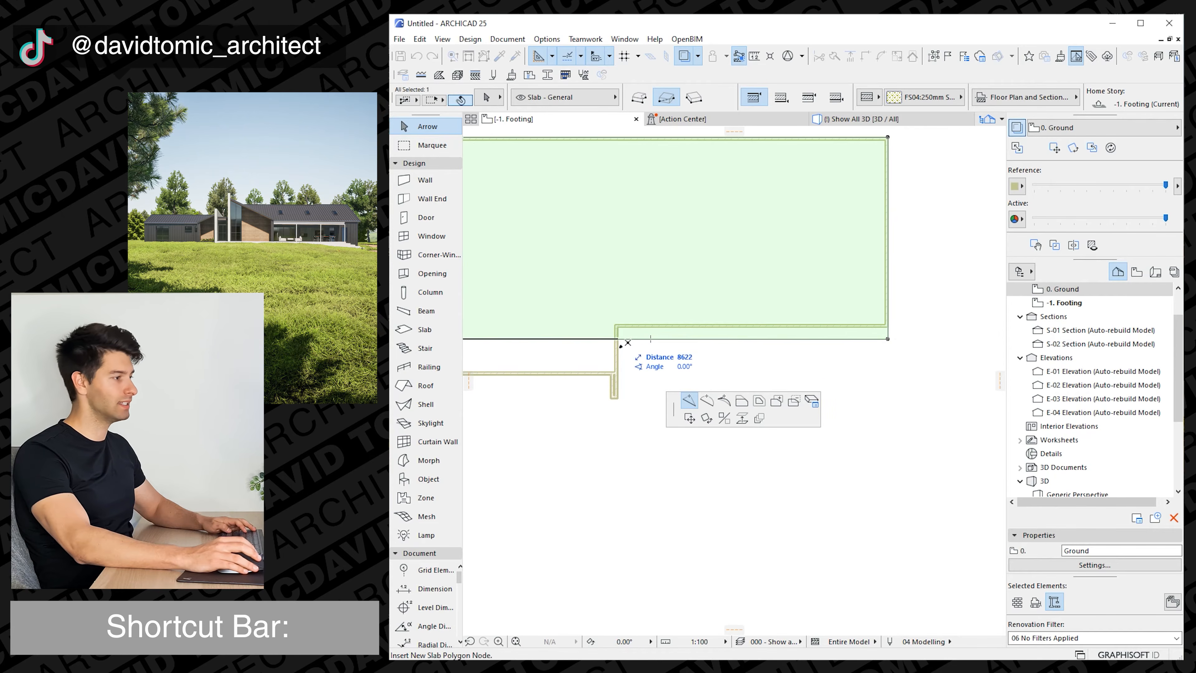
{"action": "left_click", "coordinate": [619, 409], "text": "shift"}
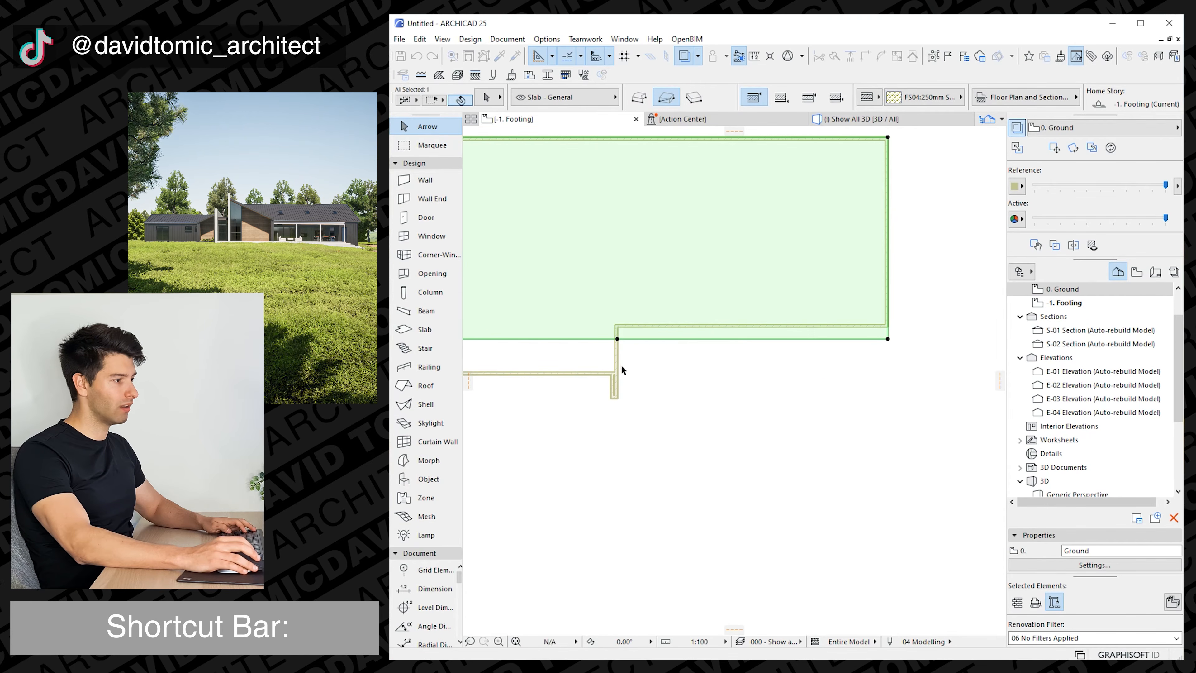
Offset the slab's lower edge beyond the new node up to the outer face of the right wing's recessed wall.
{"action": "left_click", "coordinate": [651, 338]}
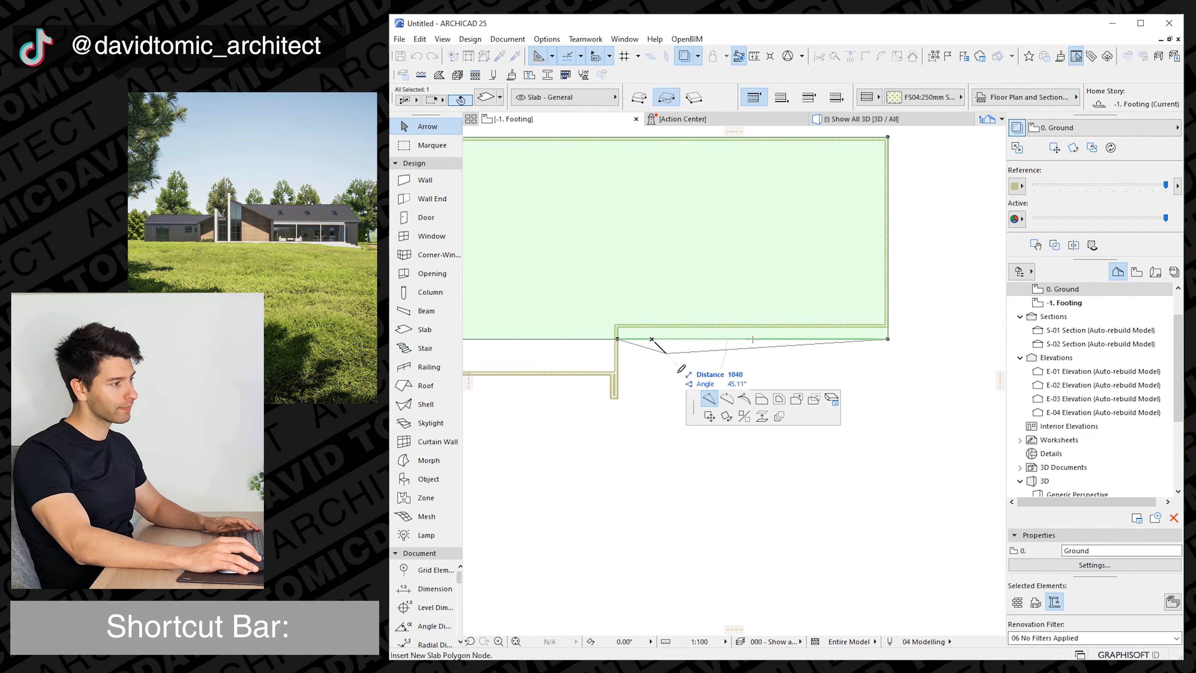
{"action": "left_click", "coordinate": [762, 400]}
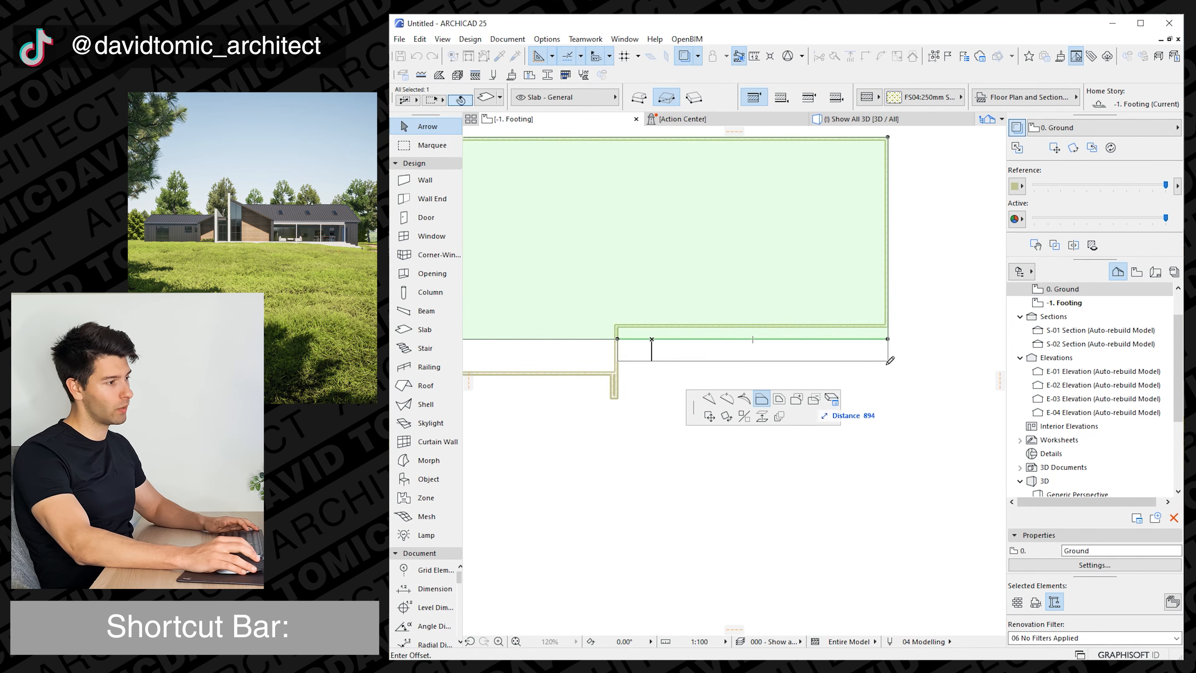
{"action": "left_click", "coordinate": [888, 326]}
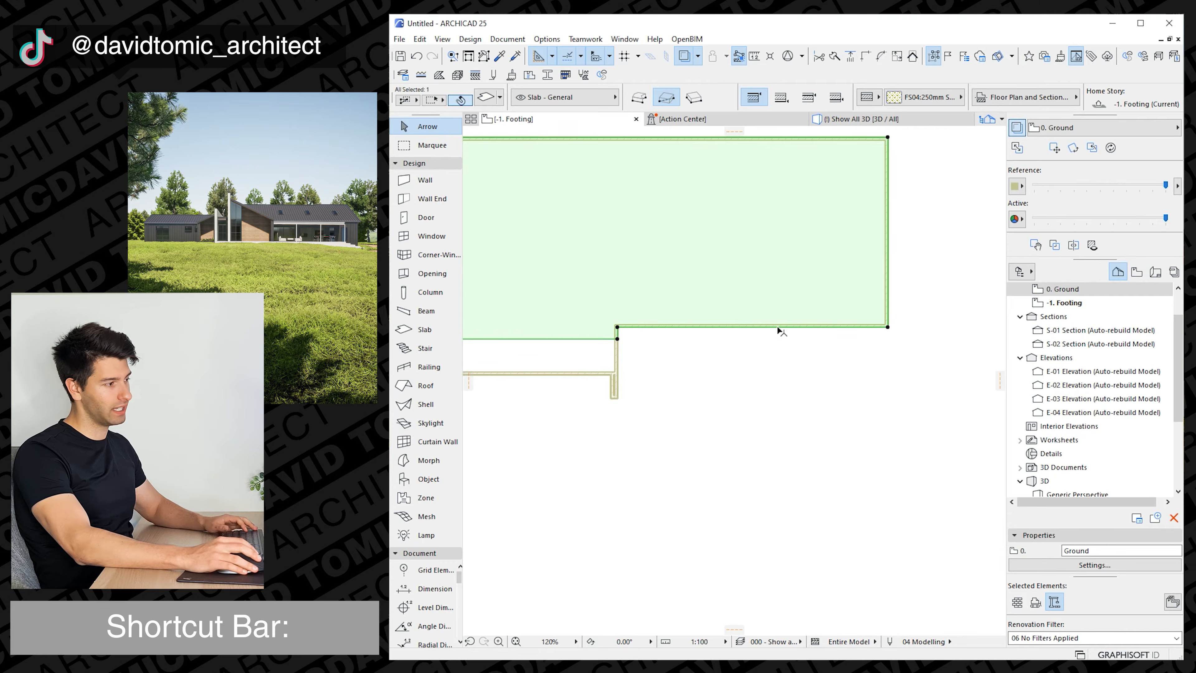
Offset the right wing slab's lower edge between the brick wall and the short wall 2500 outward to the wall ends.
{"action": "middle_click_drag", "start_coordinate": [572, 358], "coordinate": [764, 353]}
{"action": "left_click", "coordinate": [715, 334]}
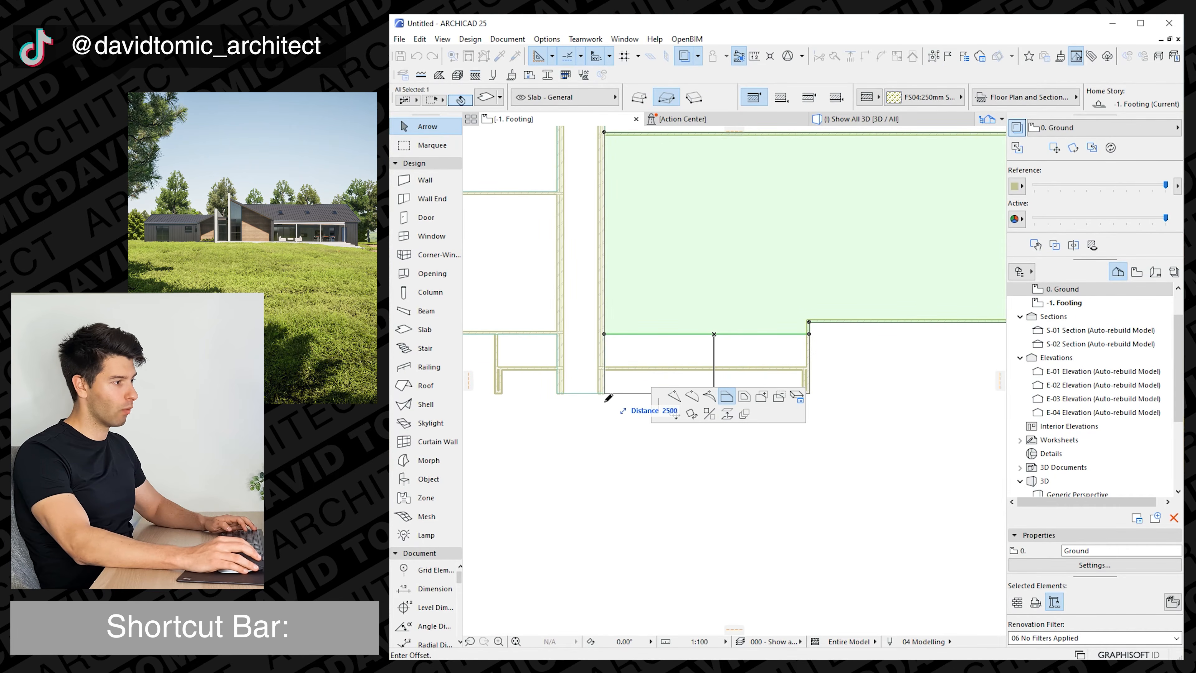
{"action": "left_click", "coordinate": [621, 394]}
Add a node to the left wing slab at its short wall, offset the adjoining edge 2500 to the wall ends, and check the slabs in 3D.
{"action": "left_click", "coordinate": [527, 333]}
{"action": "middle_click_drag", "start_coordinate": [528, 333], "coordinate": [603, 333]}
{"action": "left_click", "coordinate": [617, 333]}
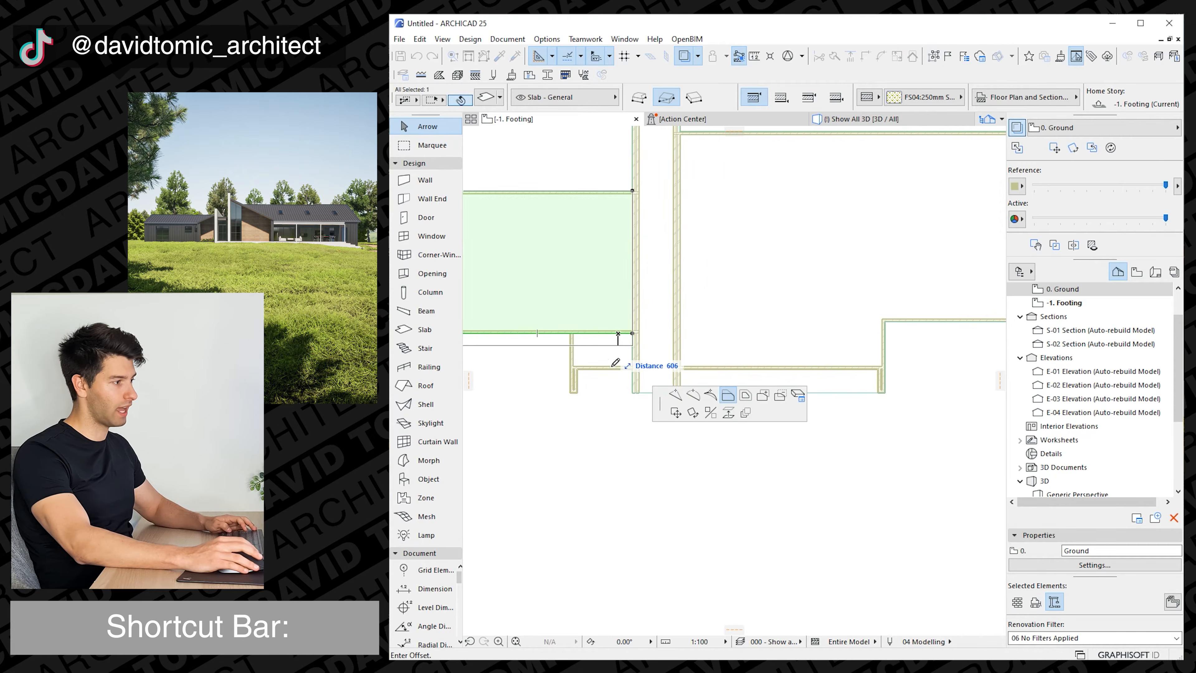
{"action": "left_click", "coordinate": [675, 396]}
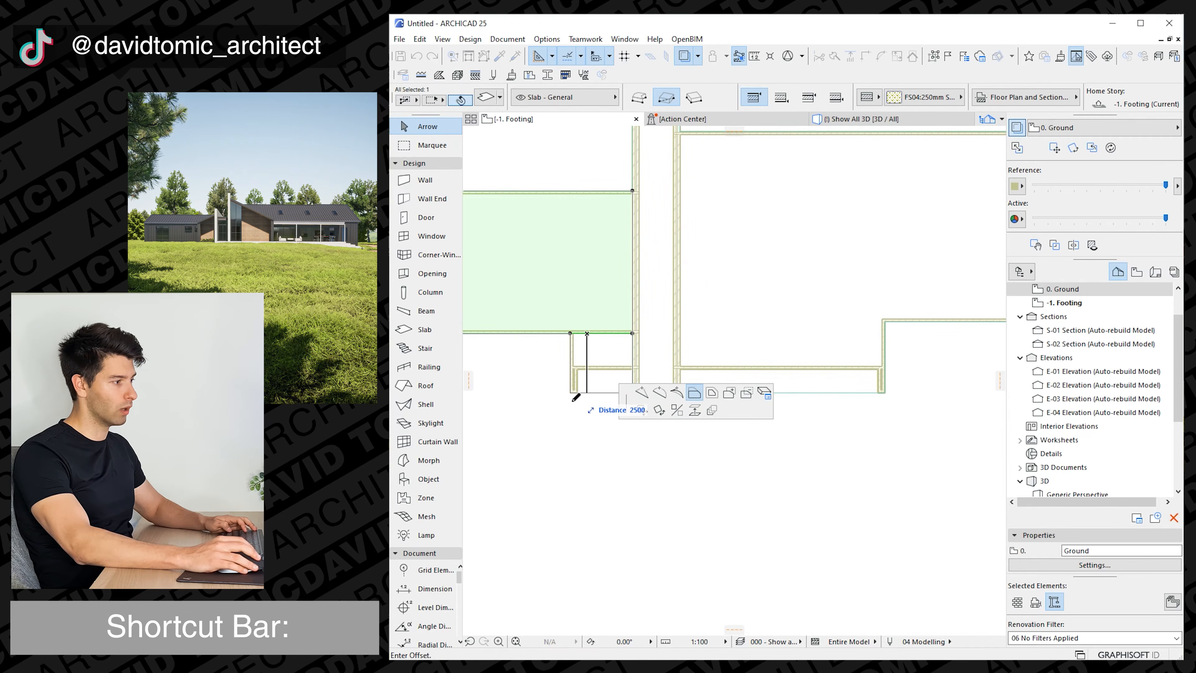
{"action": "key", "text": "Escape"}
{"action": "key", "text": "Escape"}
{"action": "left_click", "coordinate": [847, 121]}
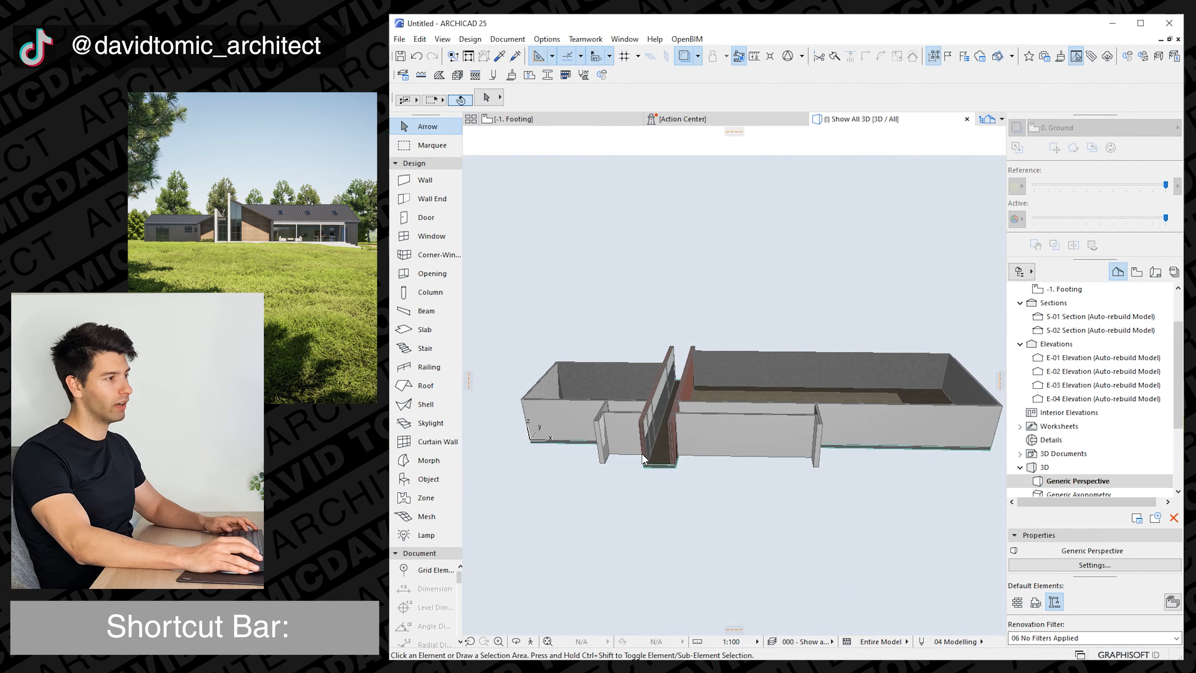
{"action": "middle_click_drag", "start_coordinate": [643, 454], "coordinate": [687, 475], "text": "shift"}
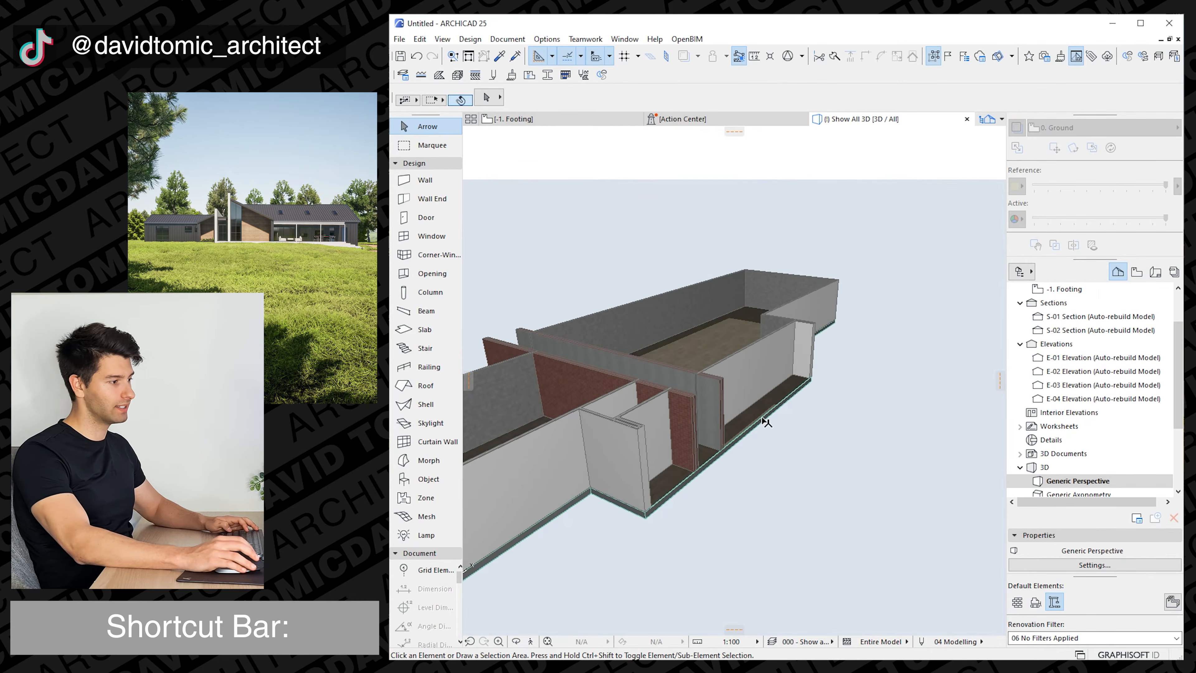
{"action": "middle_click_drag", "start_coordinate": [765, 421], "coordinate": [698, 422], "text": "shift"}
Return to the Ground plan and stretch the left wing's lower wall across the gap to the right brick wall's outer face.
{"action": "key", "text": "F2"}
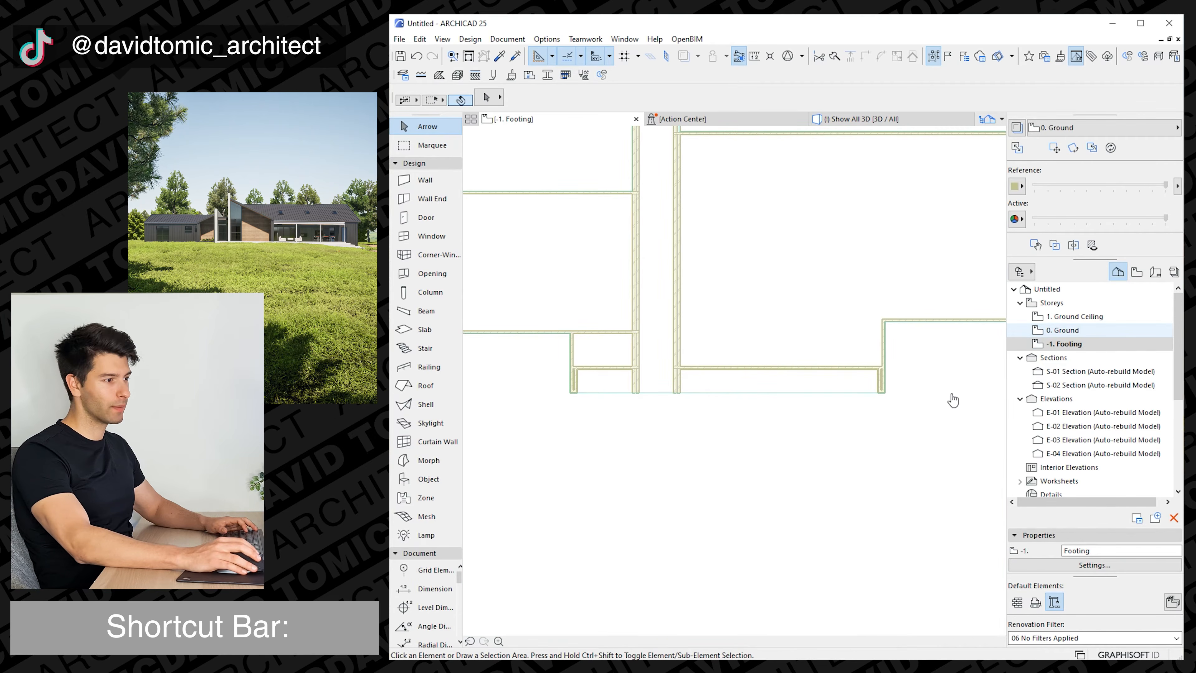
{"action": "key", "text": "ctrl+Up"}
{"action": "left_click", "coordinate": [693, 377]}
{"action": "scroll", "coordinate": [699, 289], "scroll_direction": "up", "scroll_amount": 2}
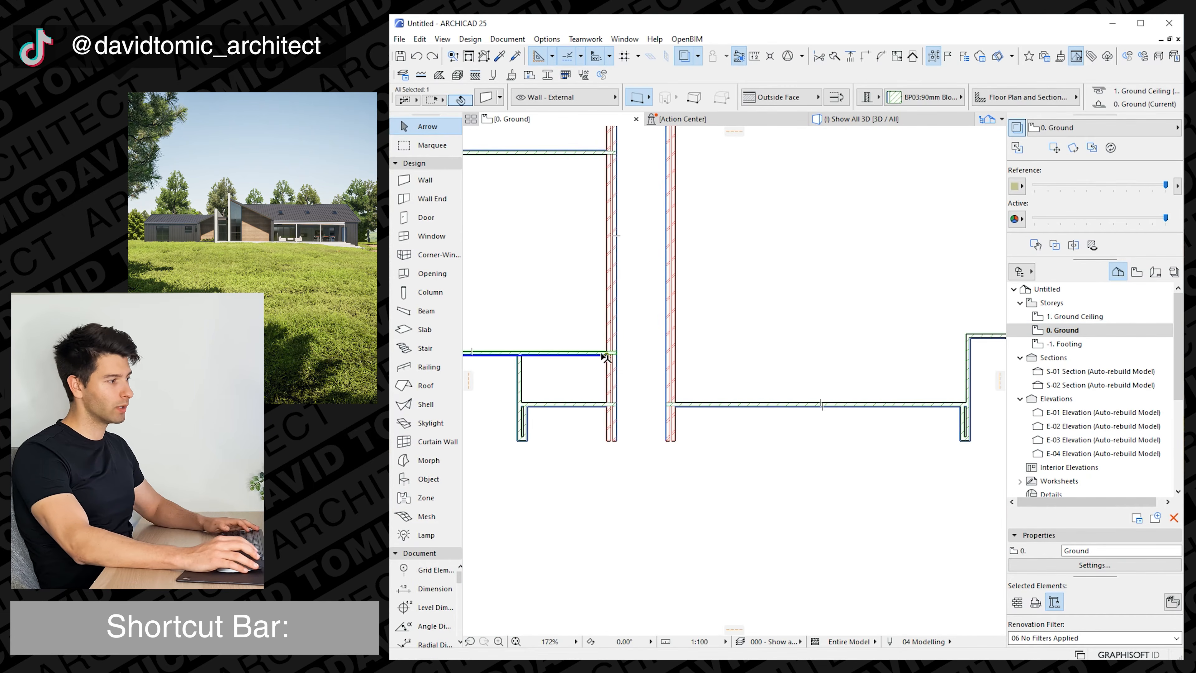
{"action": "left_click", "coordinate": [609, 354]}
{"action": "left_click", "coordinate": [671, 357]}
{"action": "key", "text": "Escape"}
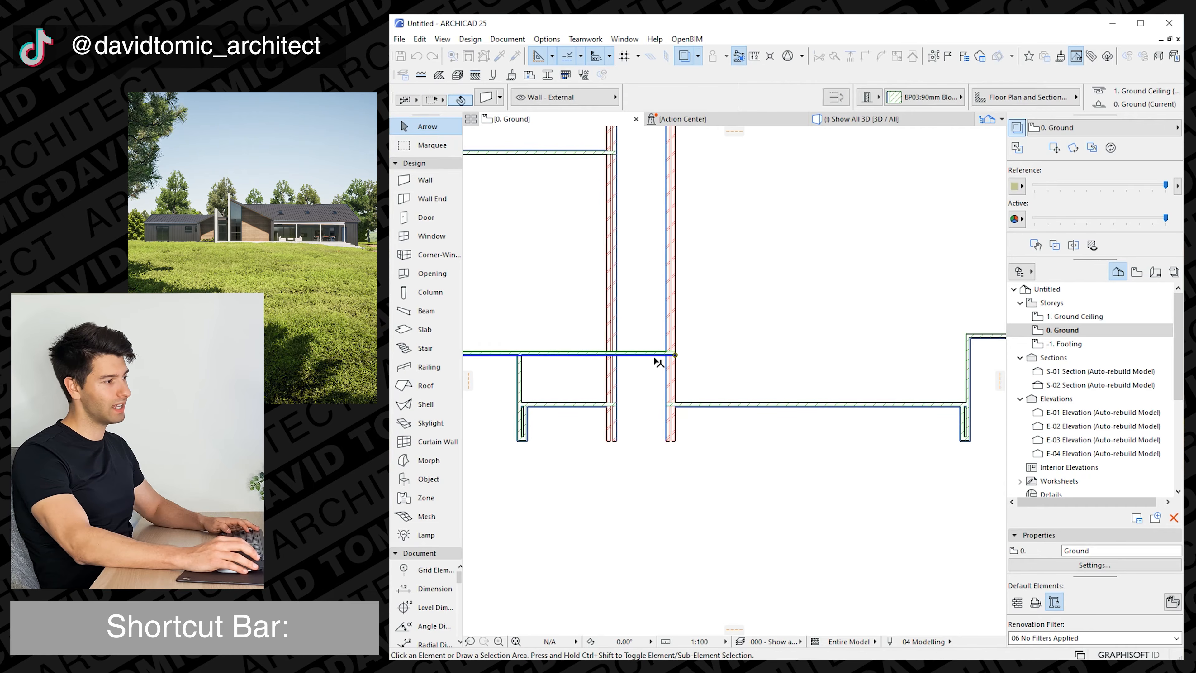
{"action": "scroll", "coordinate": [633, 363], "scroll_direction": "down", "scroll_amount": 1}
{"action": "scroll", "coordinate": [640, 370], "scroll_direction": "down", "scroll_amount": 1}
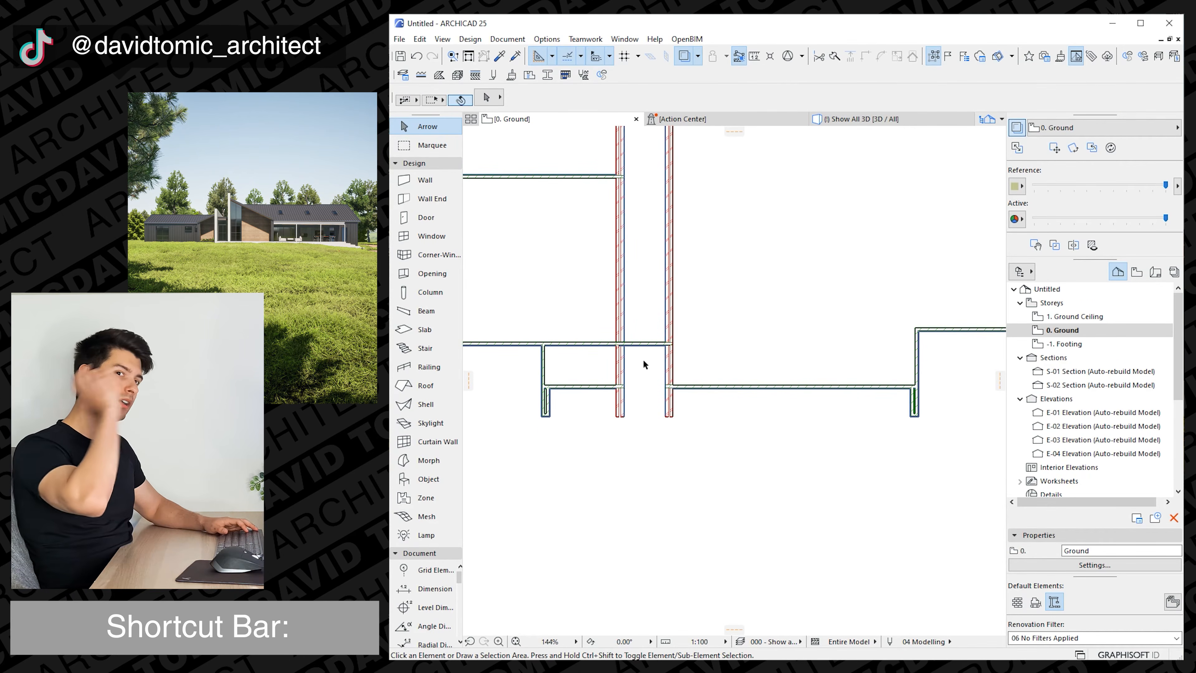
{"action": "scroll", "coordinate": [640, 357], "scroll_direction": "down", "scroll_amount": 5}
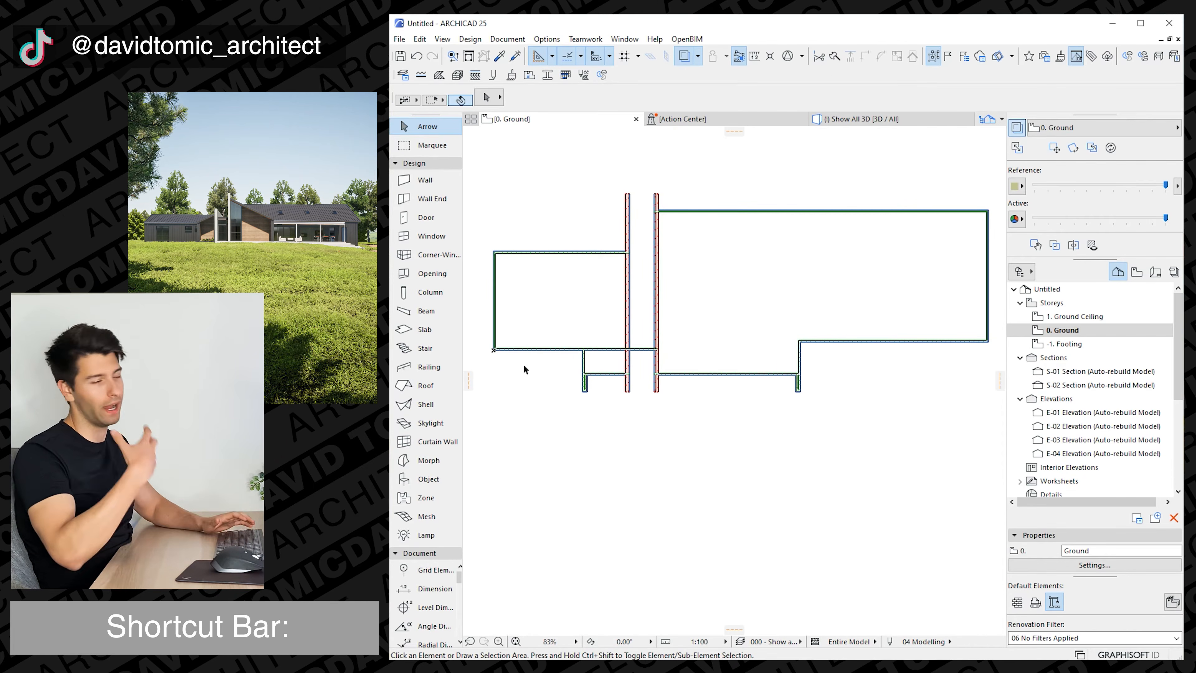
{"action": "scroll", "coordinate": [524, 367], "scroll_direction": "up", "scroll_amount": 3}
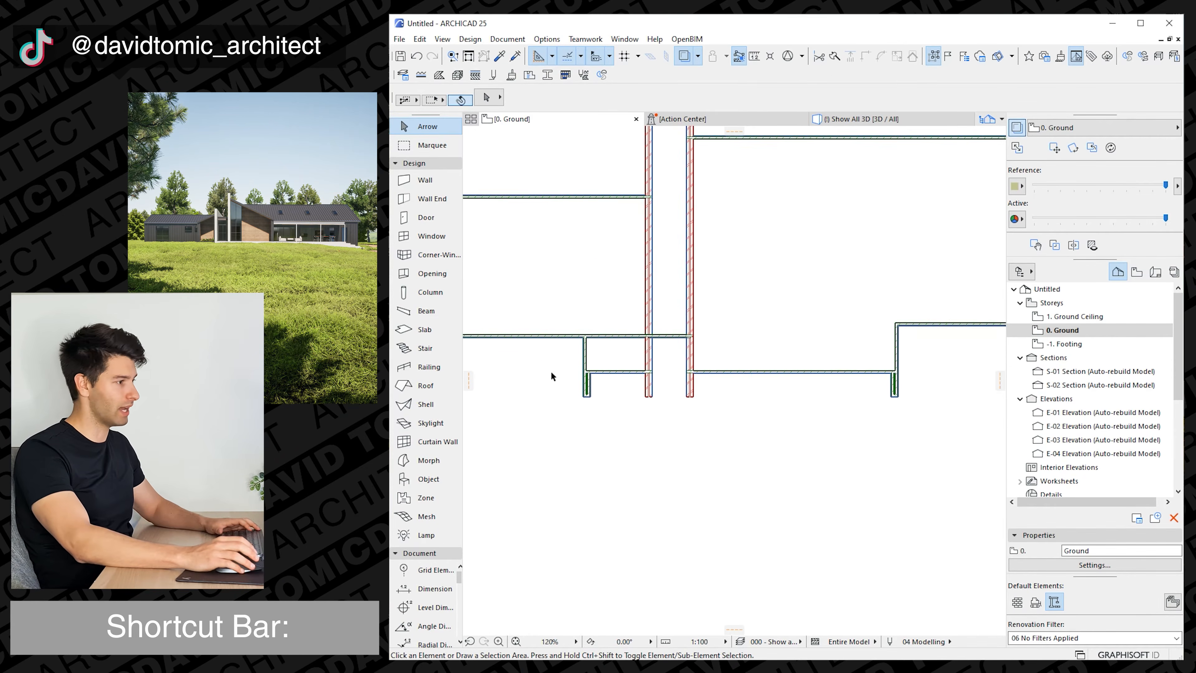
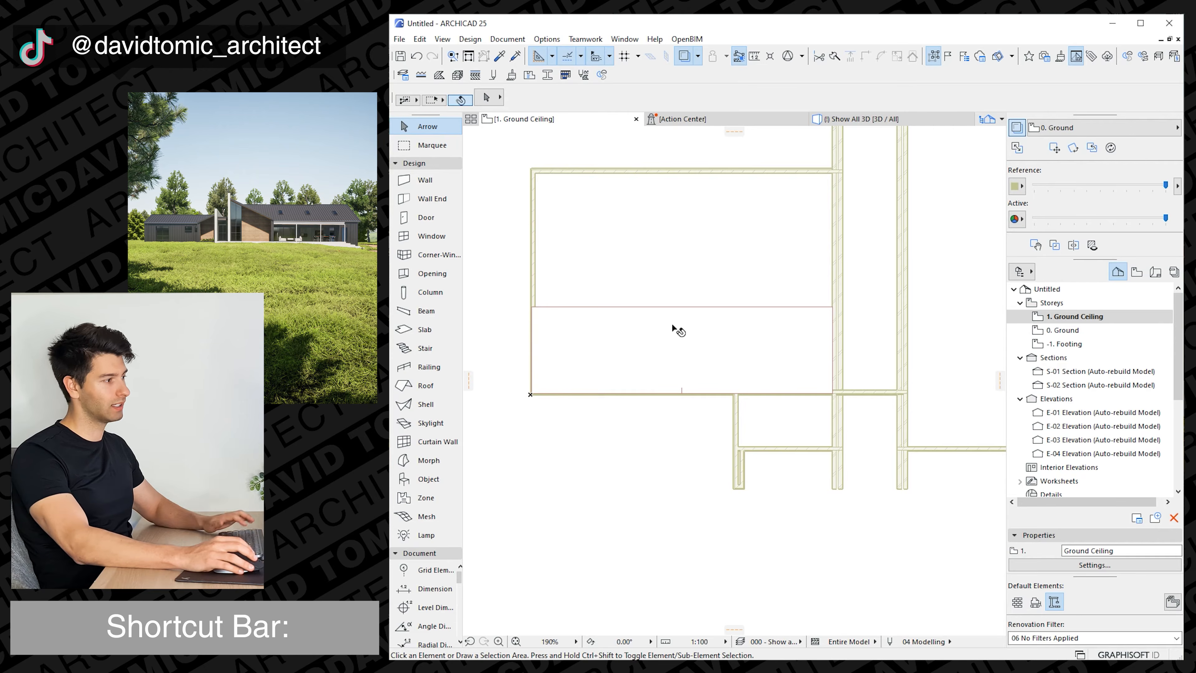
Mirror a copy of the left wing's lower roof plane about a horizontal axis so it slopes the opposite way.
{"action": "left_click", "coordinate": [673, 327]}
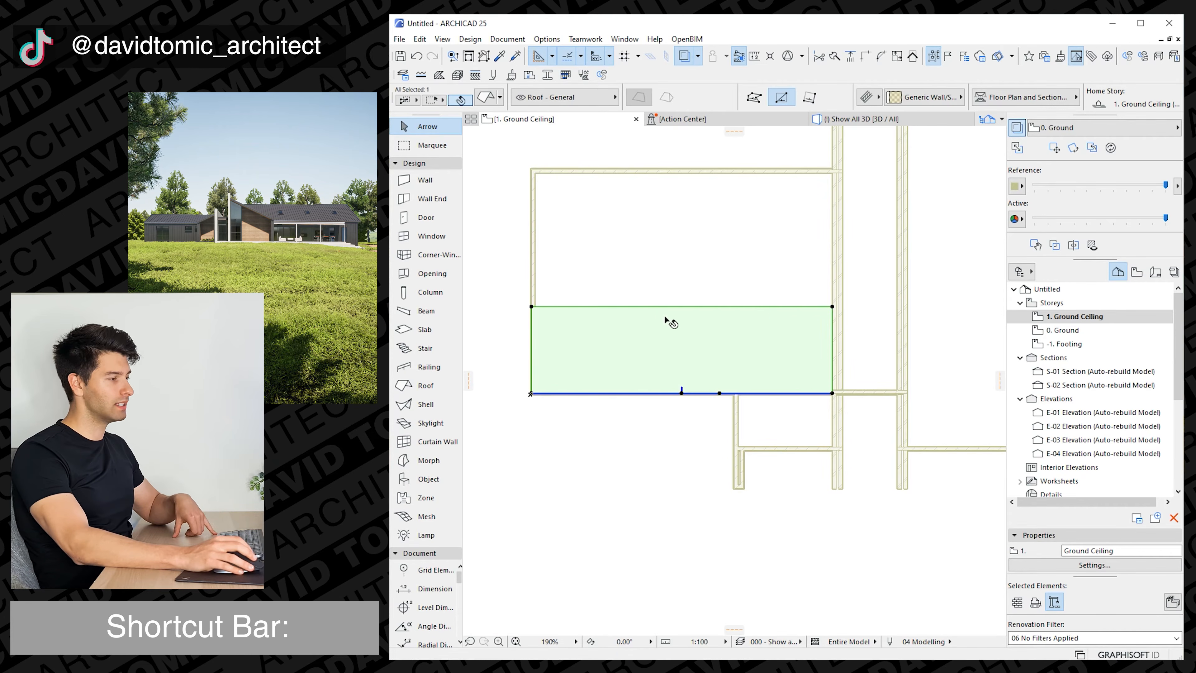
{"action": "key", "text": "ctrl+m"}
{"action": "key", "text": "ctrl"}
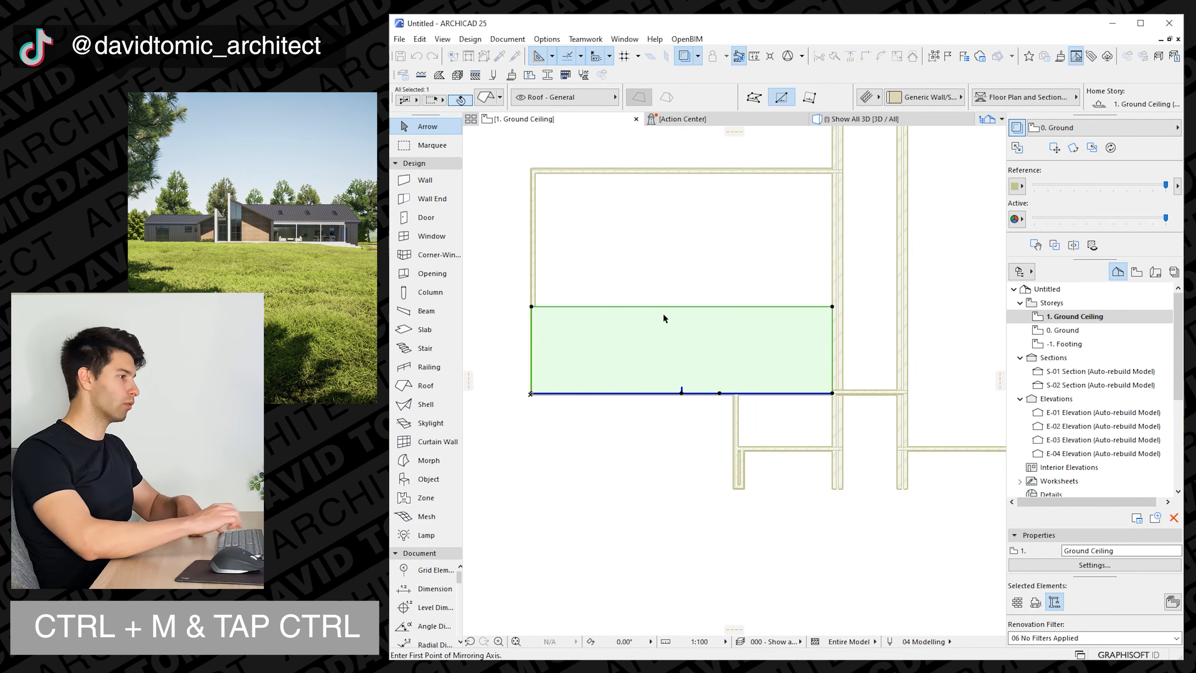
{"action": "left_click", "coordinate": [534, 295]}
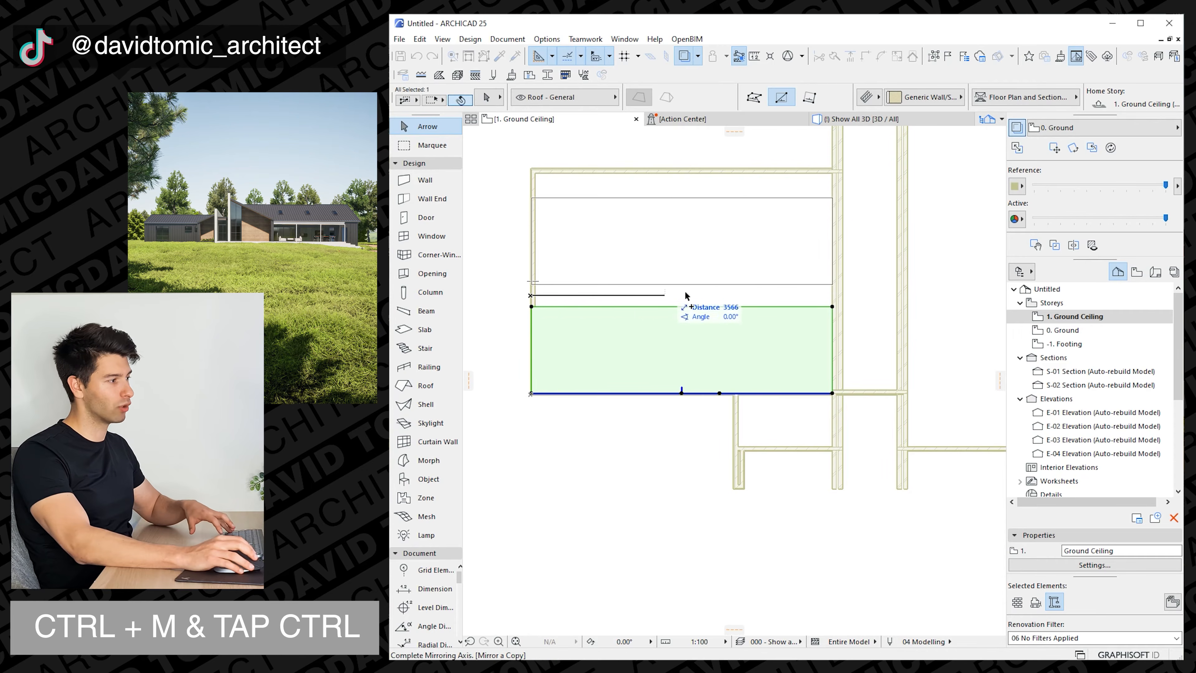
{"action": "left_click", "coordinate": [887, 296]}
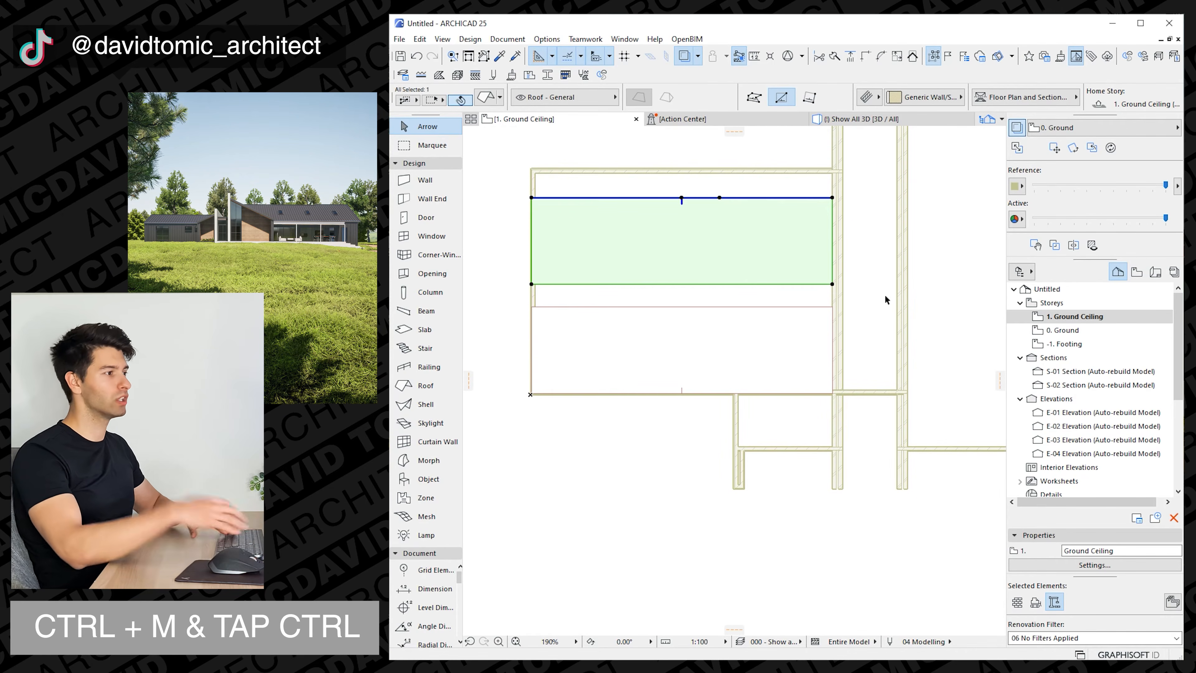
Move the mirrored roof plane up so its pivot line aligns with the left wing's upper wall.
{"action": "key", "text": "ctrl+d"}
{"action": "left_click", "coordinate": [839, 204]}
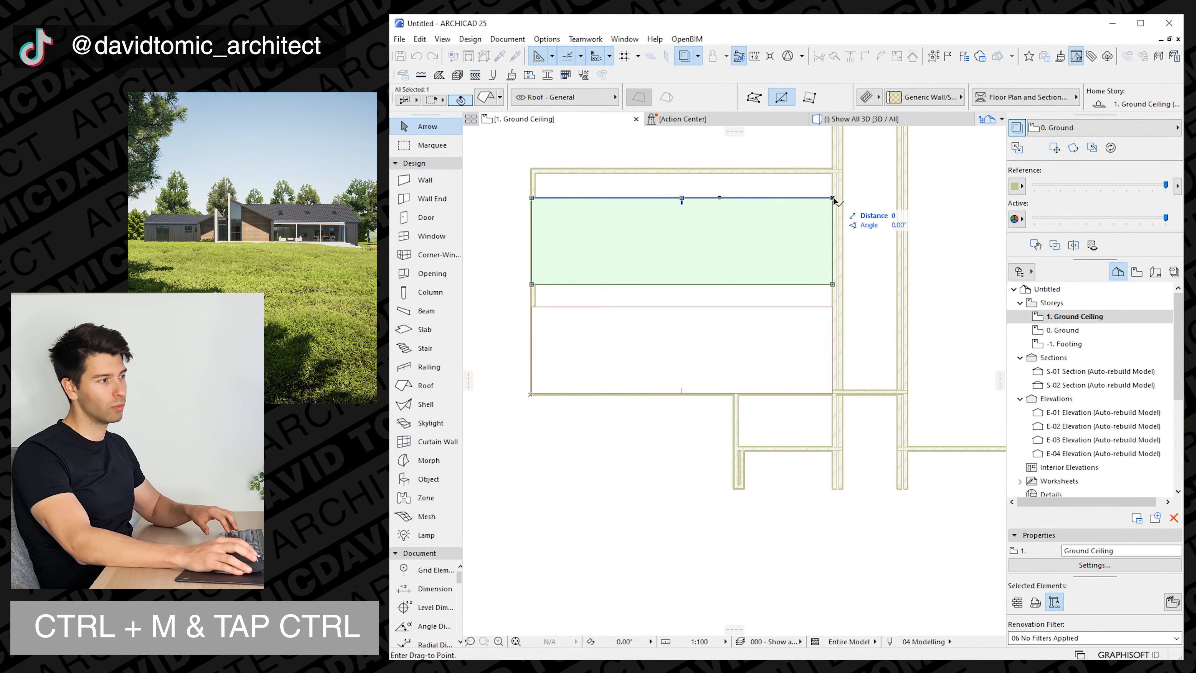
{"action": "scroll", "coordinate": [836, 179], "scroll_direction": "up", "scroll_amount": 8}
{"action": "middle_click_drag", "start_coordinate": [839, 237], "coordinate": [844, 313]}
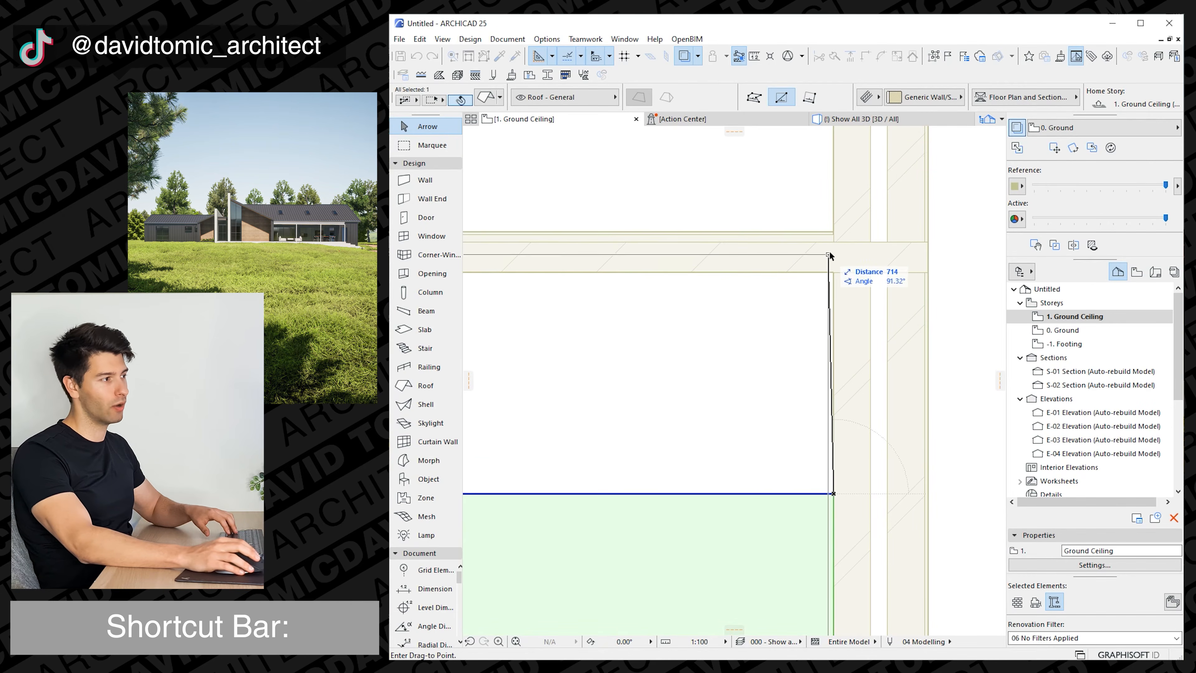
{"action": "left_click", "coordinate": [834, 234]}
{"action": "scroll", "coordinate": [687, 358], "scroll_direction": "down", "scroll_amount": 10}
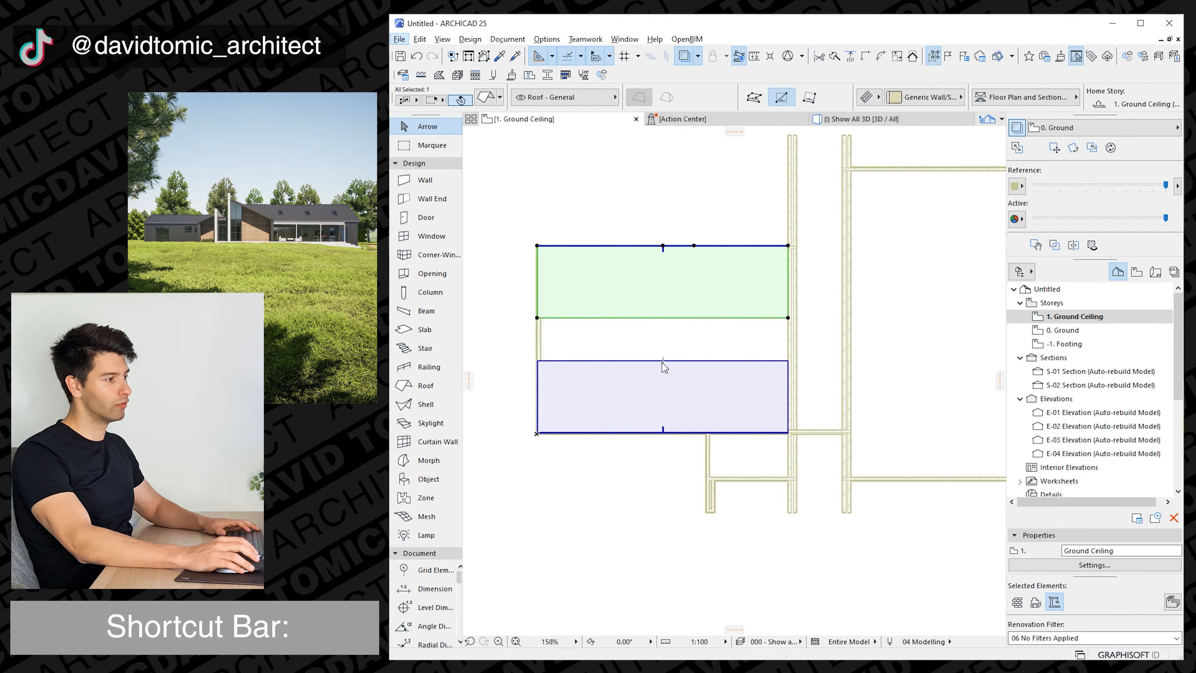
Extend the inner edges of the two left wing roof planes to each other so they meet at a common ridge.
{"action": "left_click", "coordinate": [637, 362], "text": "ctrl"}
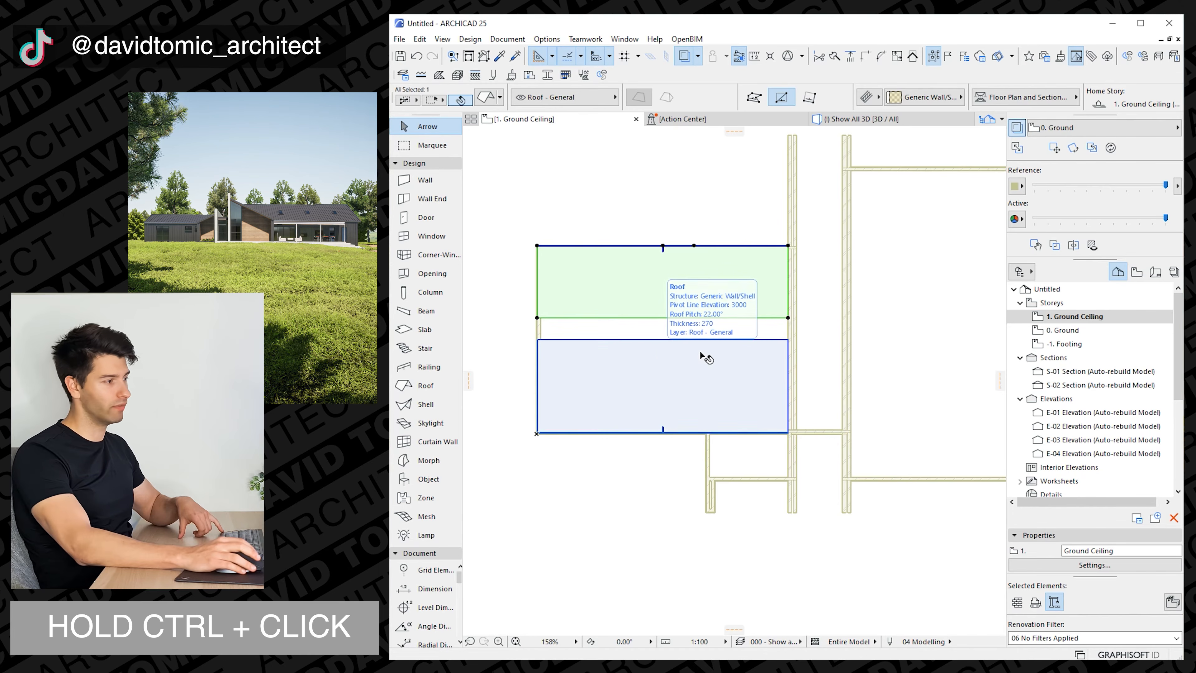
{"action": "left_click", "coordinate": [749, 359]}
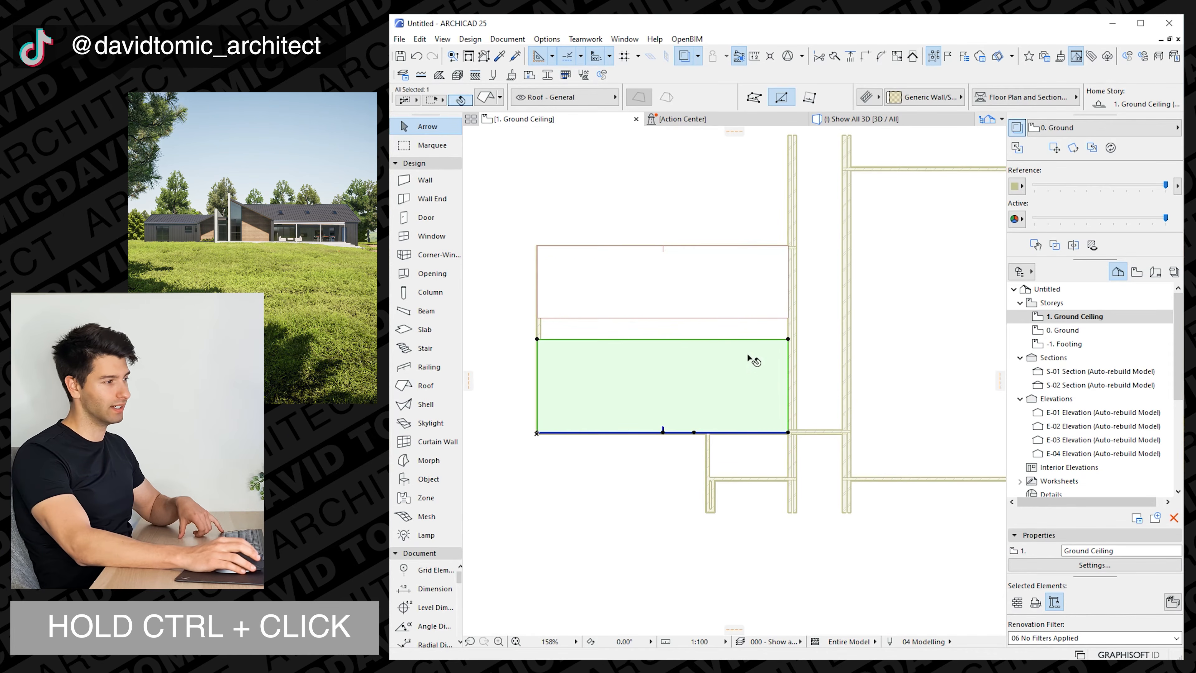
{"action": "left_click", "coordinate": [743, 318], "text": "ctrl"}
{"action": "key", "text": "Escape"}
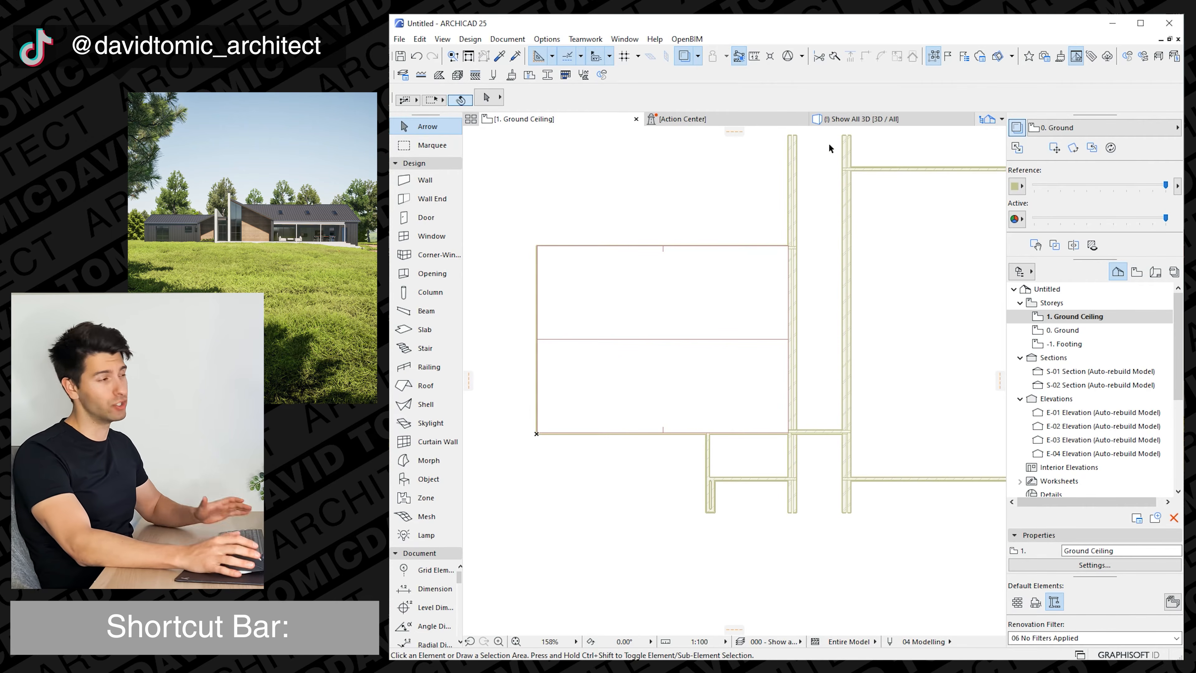
Select both left wing roof planes in 3D and set their pitch to 30°.
{"action": "left_click", "coordinate": [862, 119]}
{"action": "middle_click_drag", "start_coordinate": [574, 356], "coordinate": [795, 345], "text": "shift"}
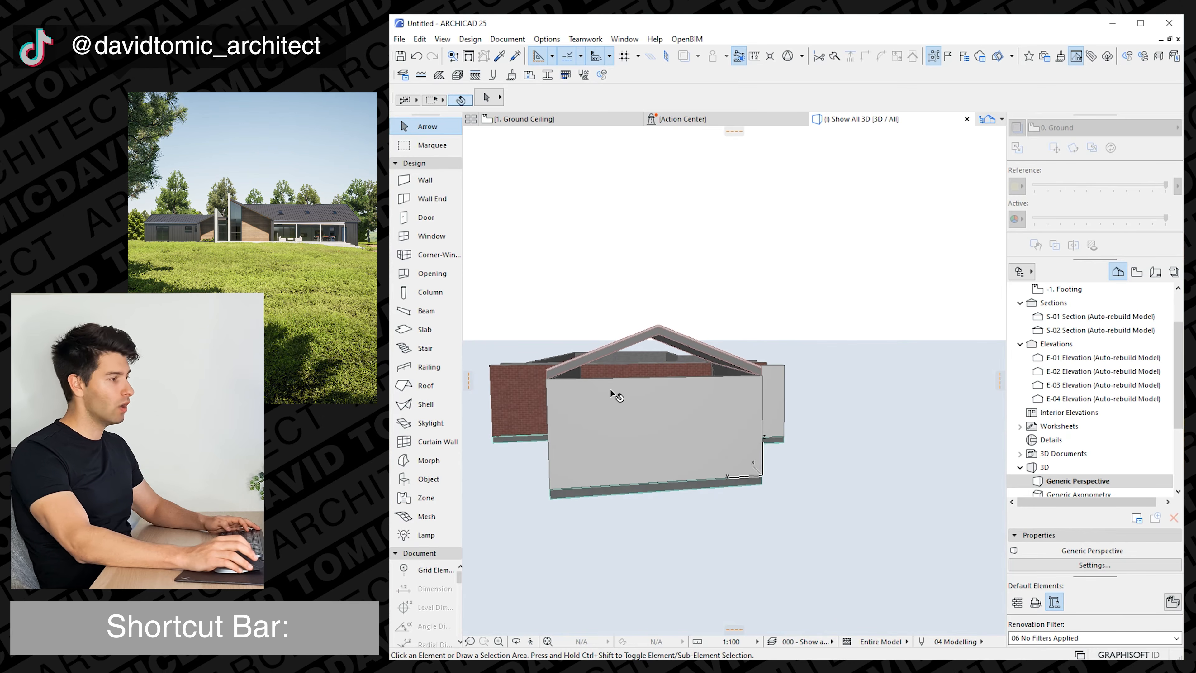
{"action": "middle_click_drag", "start_coordinate": [573, 352], "coordinate": [687, 372], "text": "shift"}
{"action": "left_click", "coordinate": [691, 371]}
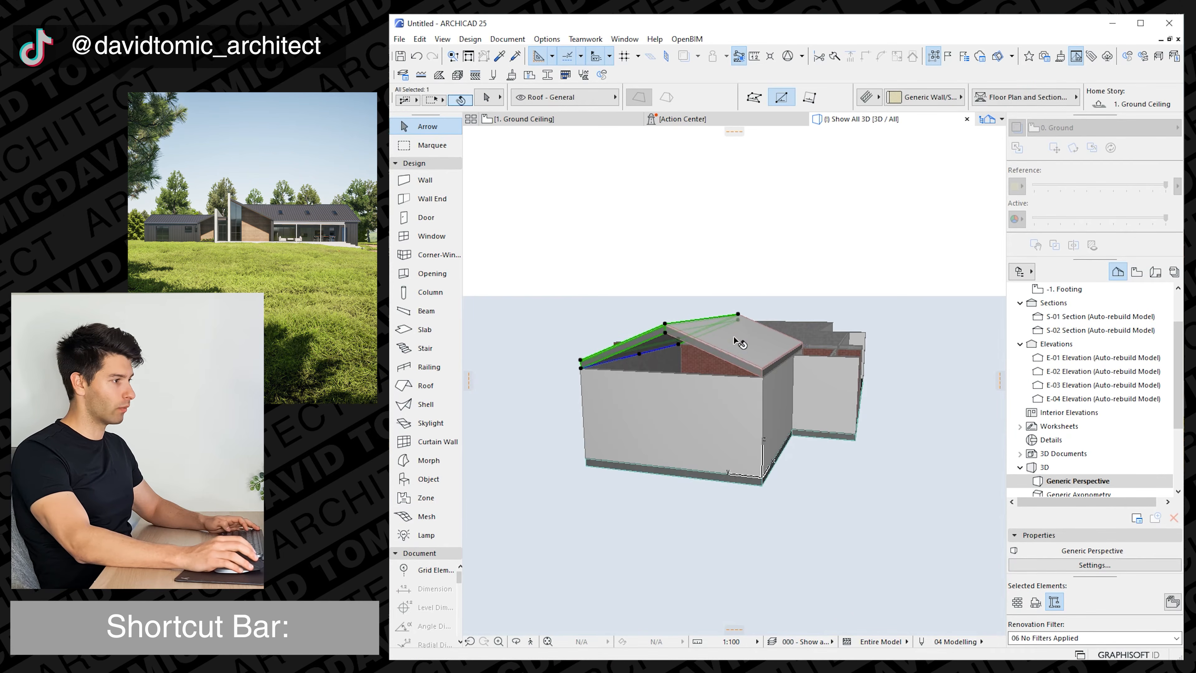
{"action": "left_click", "coordinate": [692, 372], "text": "shift"}
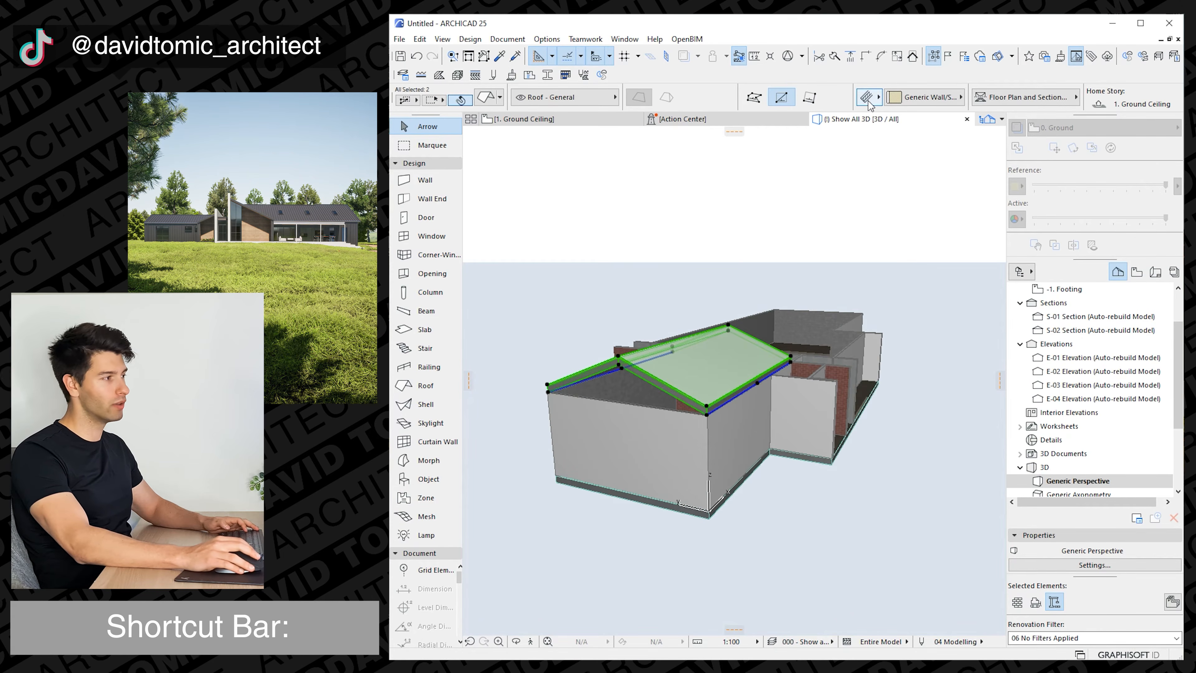
{"action": "scroll", "coordinate": [870, 101], "scroll_direction": "down", "scroll_amount": 4}
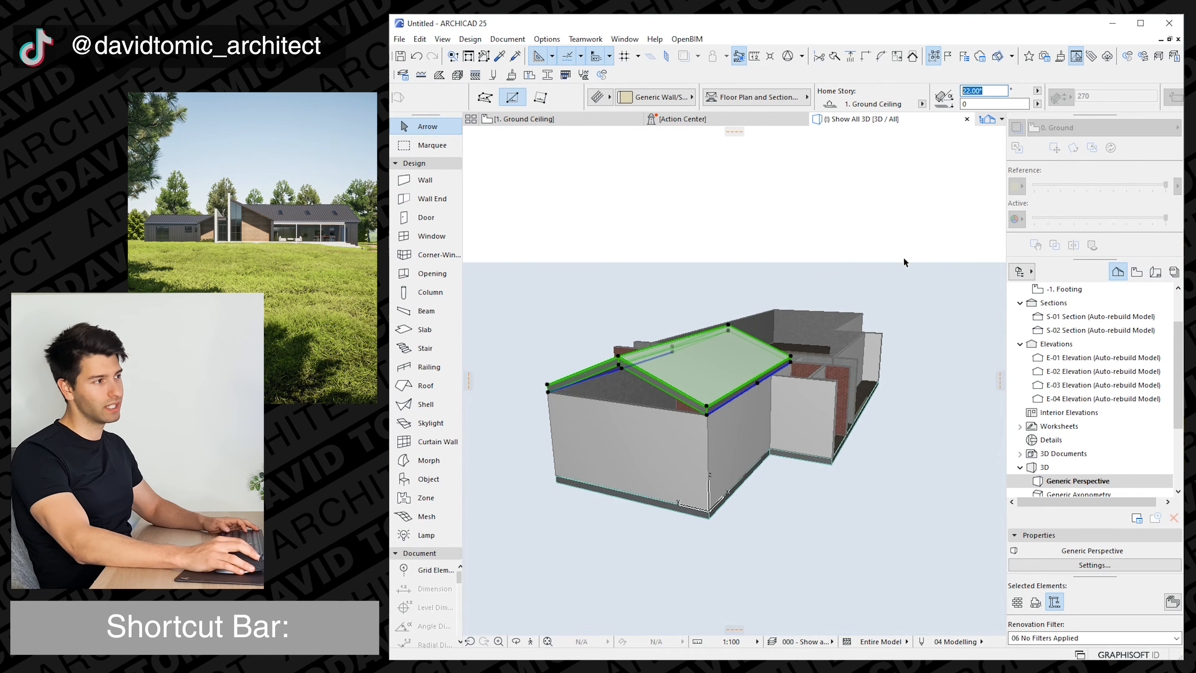
{"action": "key", "text": "Return"}
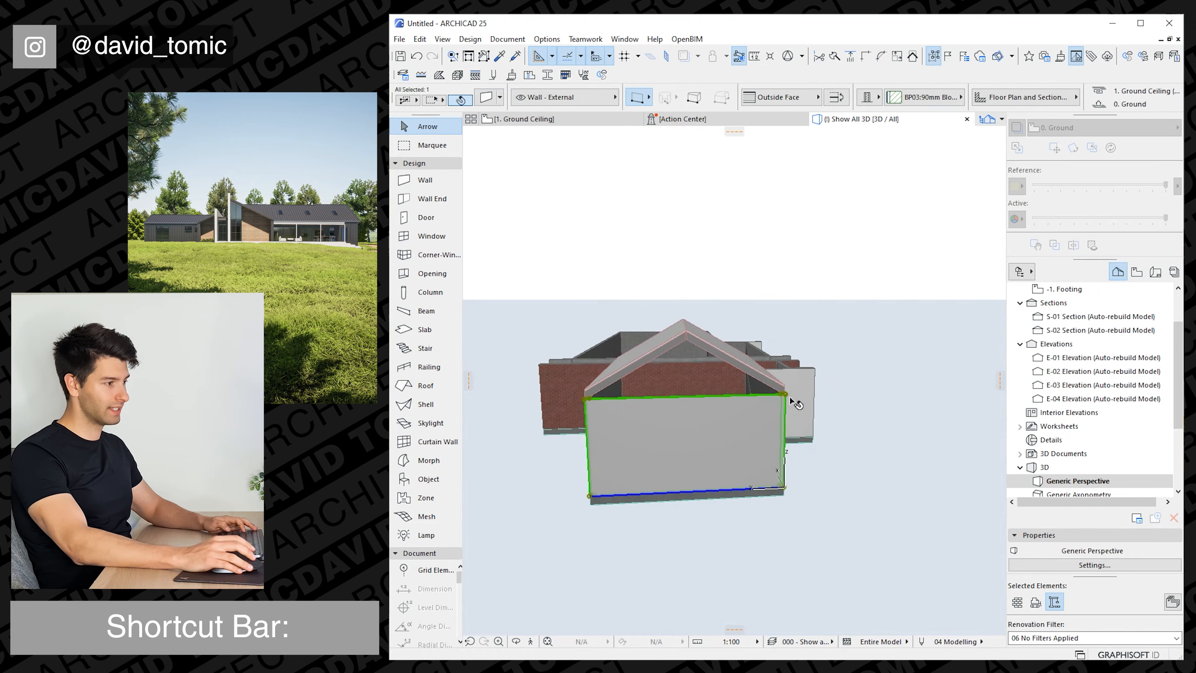
Stretch the height of the left wing's end wall up to the roof ridge, about 5009.
{"action": "left_click", "coordinate": [786, 395]}
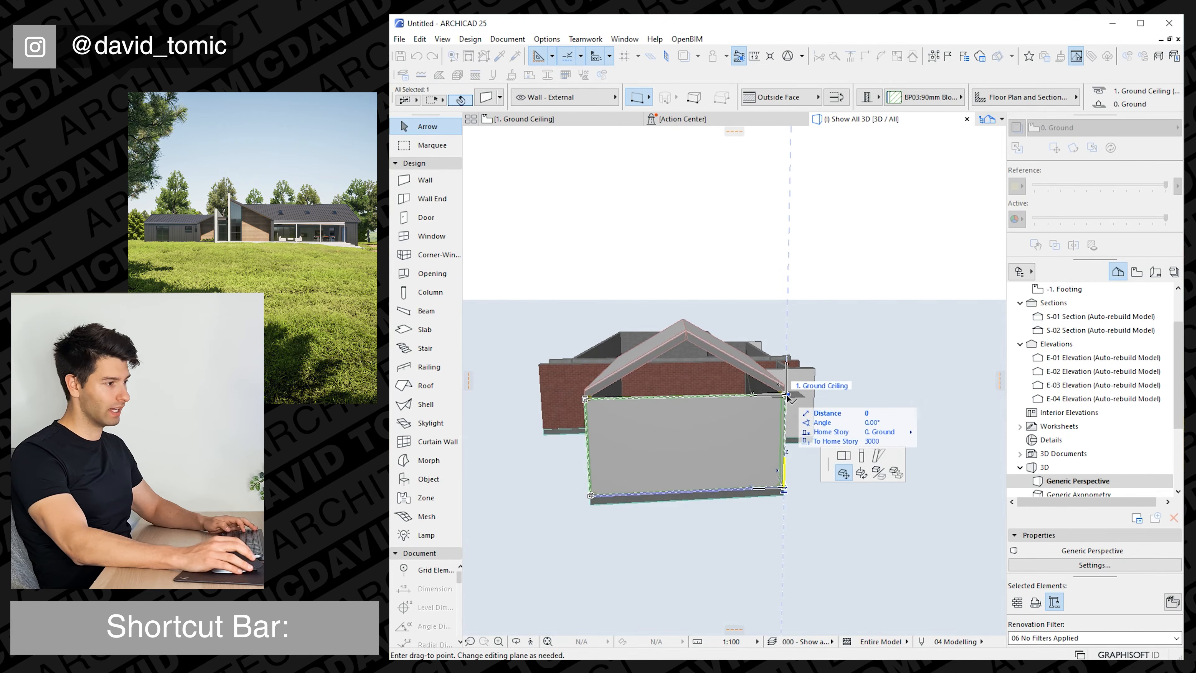
{"action": "left_click", "coordinate": [863, 457]}
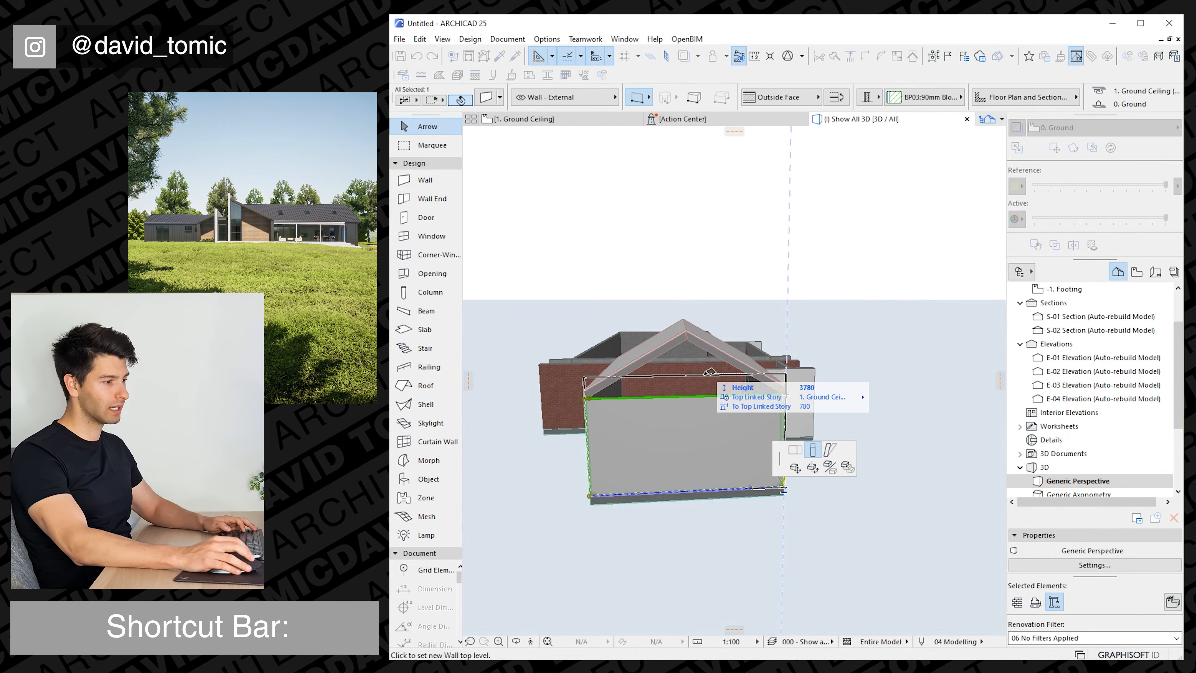
{"action": "left_click", "coordinate": [691, 336]}
Open Solid Element Operations for the raised end wall, with that wall as the target.
{"action": "scroll", "coordinate": [737, 376], "scroll_direction": "up", "scroll_amount": 5}
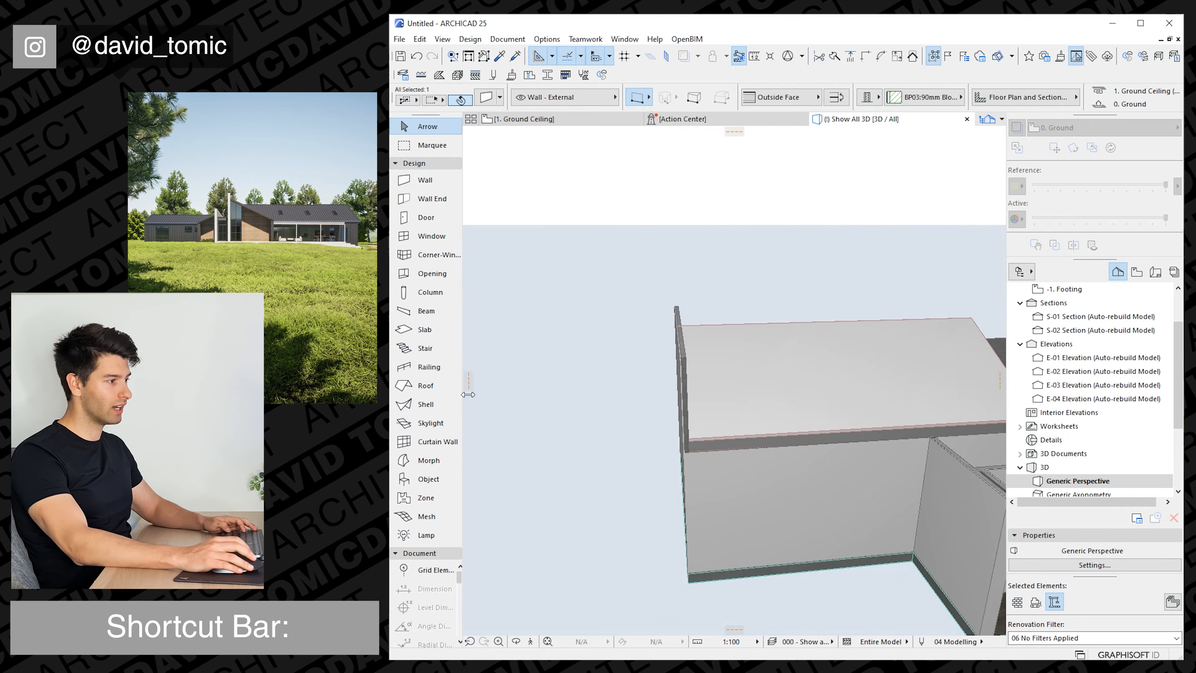
{"action": "middle_click_drag", "start_coordinate": [737, 379], "coordinate": [717, 358], "text": "shift"}
{"action": "right_click", "coordinate": [689, 345]}
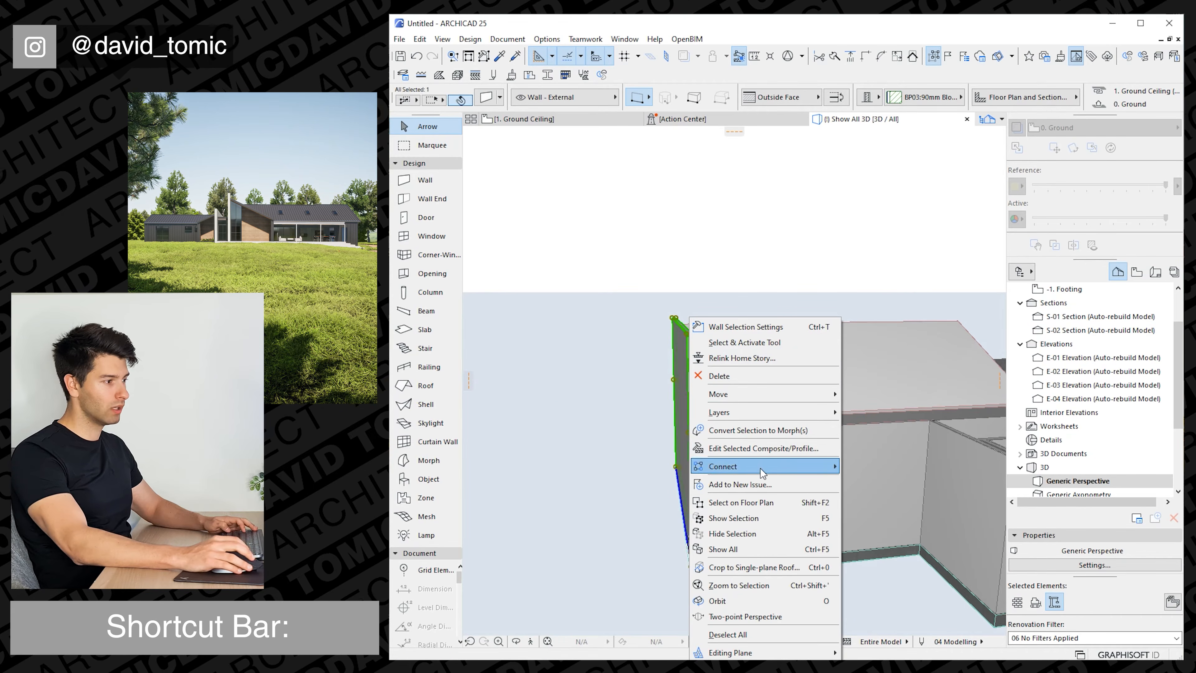
{"action": "mouse_move", "coordinate": [763, 466]}
{"action": "left_click", "coordinate": [901, 500]}
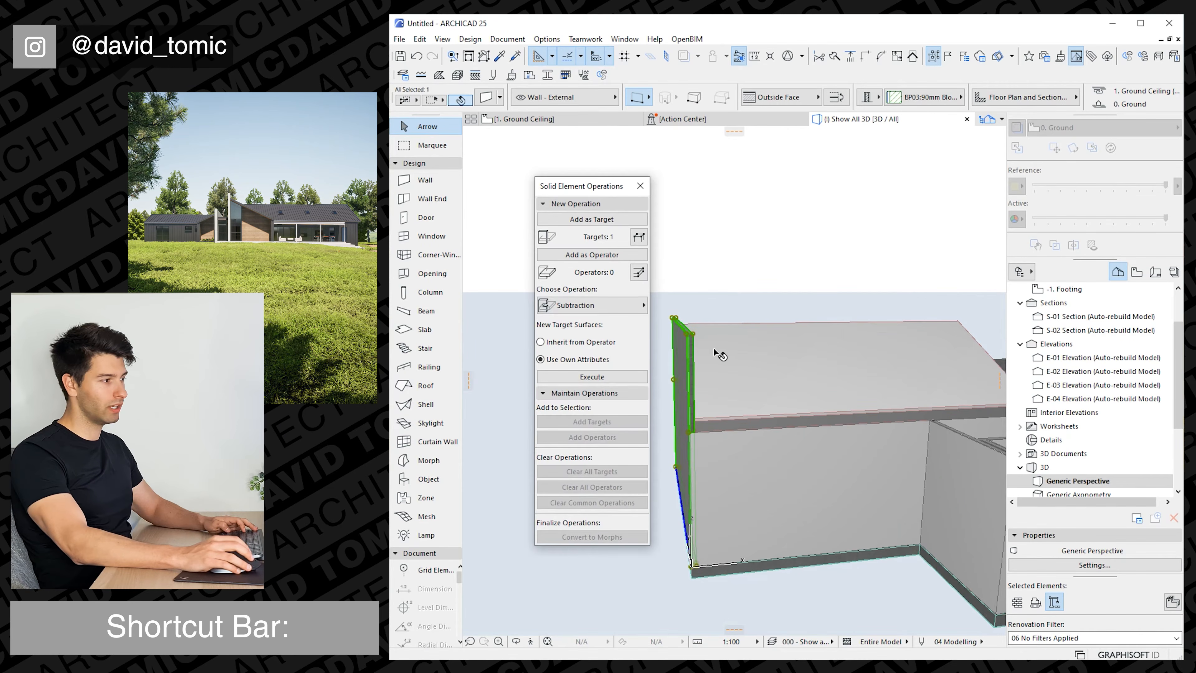
{"action": "scroll", "coordinate": [852, 399], "scroll_direction": "up", "scroll_amount": 3}
{"action": "middle_click_drag", "start_coordinate": [853, 400], "coordinate": [801, 511], "text": "shift"}
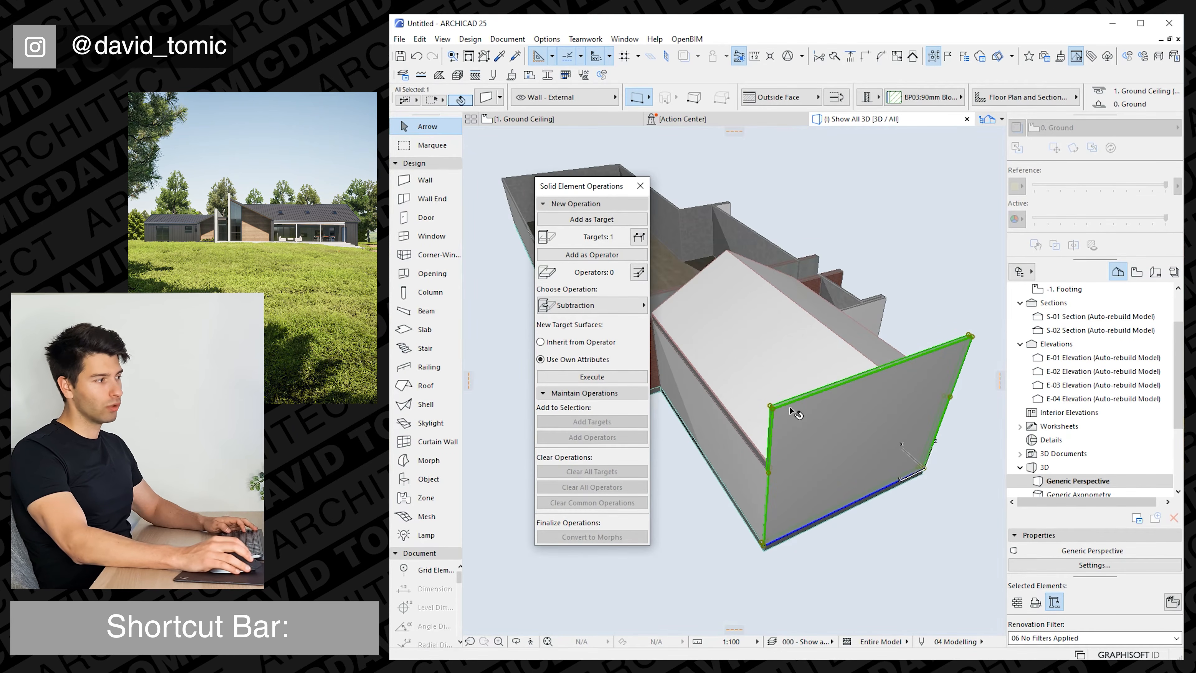
Add both roof planes as operators and execute a Subtraction with upward extrusion on the end wall.
{"action": "left_click", "coordinate": [779, 362]}
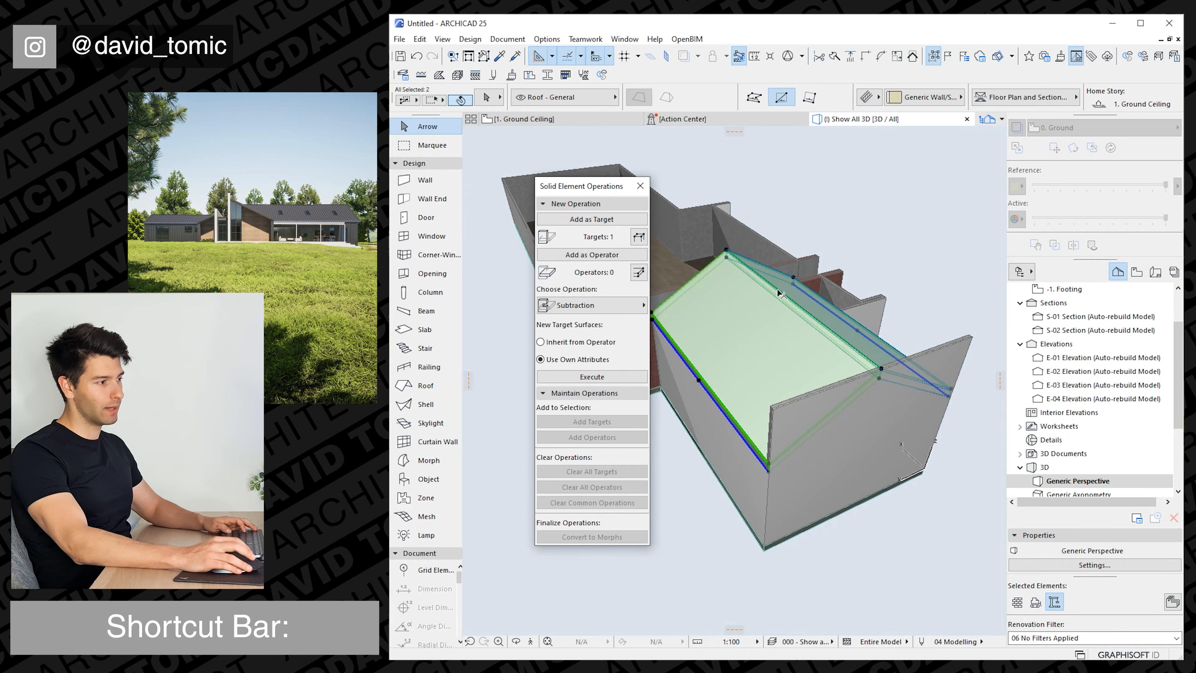
{"action": "left_click", "coordinate": [605, 256]}
{"action": "left_click", "coordinate": [594, 305]}
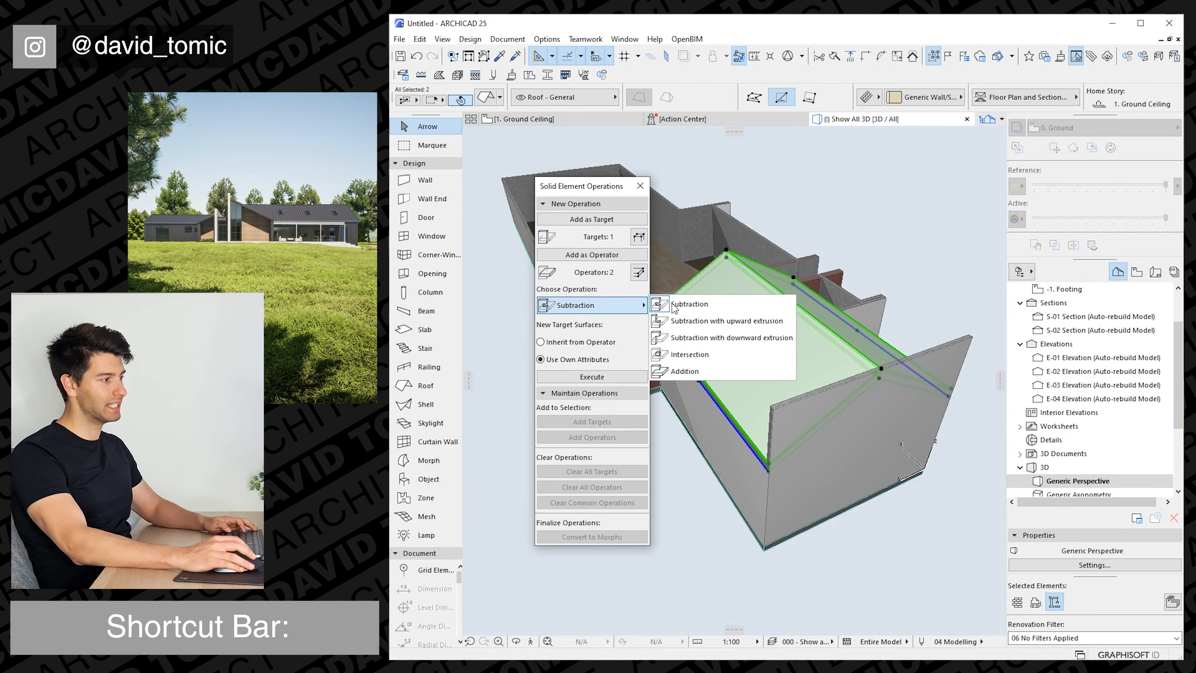
{"action": "left_click", "coordinate": [683, 326]}
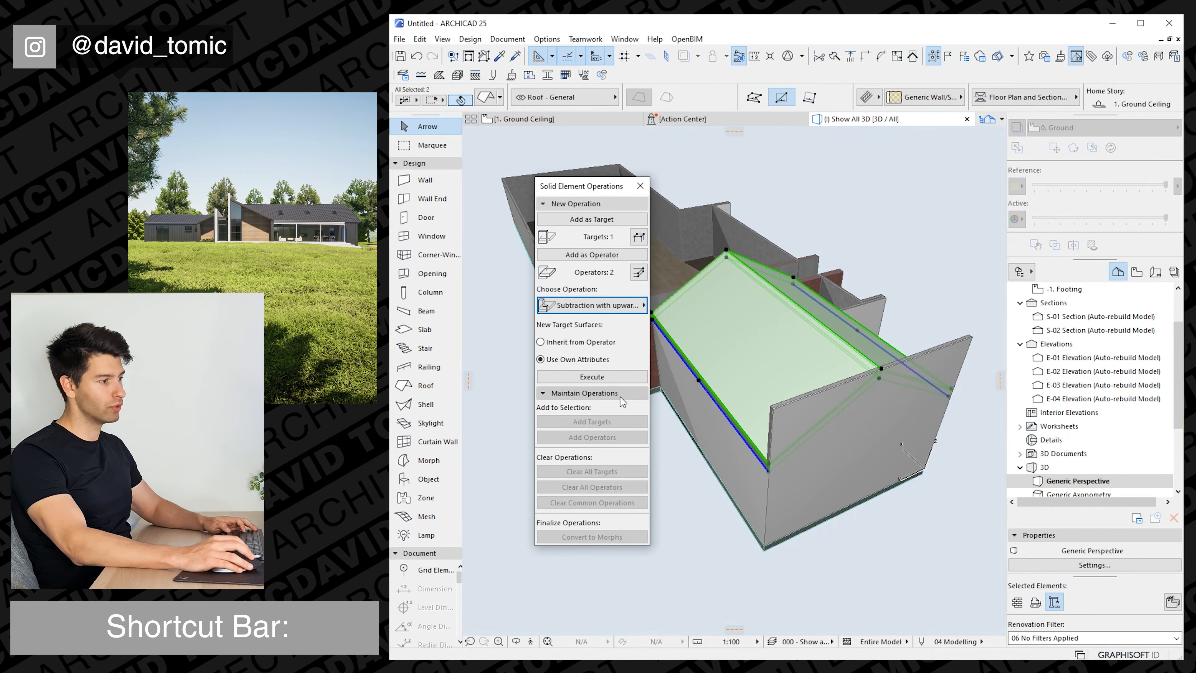
{"action": "left_click", "coordinate": [833, 419]}
{"action": "key", "text": "Escape"}
{"action": "key", "text": "Escape"}
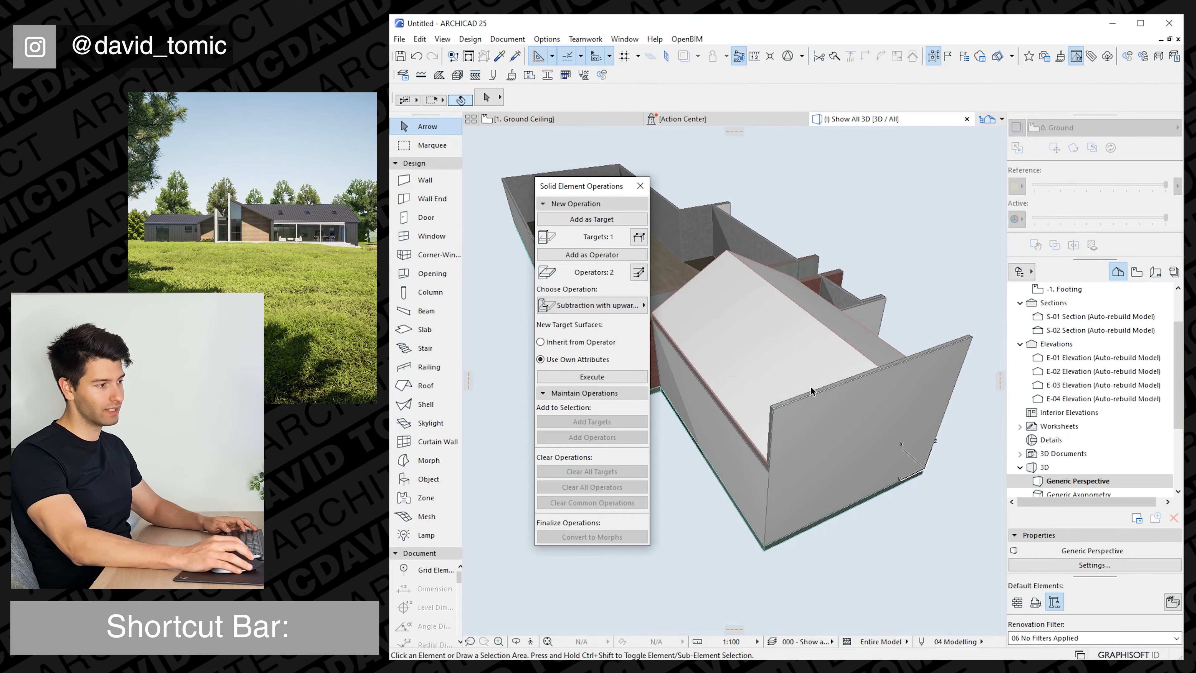
{"action": "left_click", "coordinate": [592, 378]}
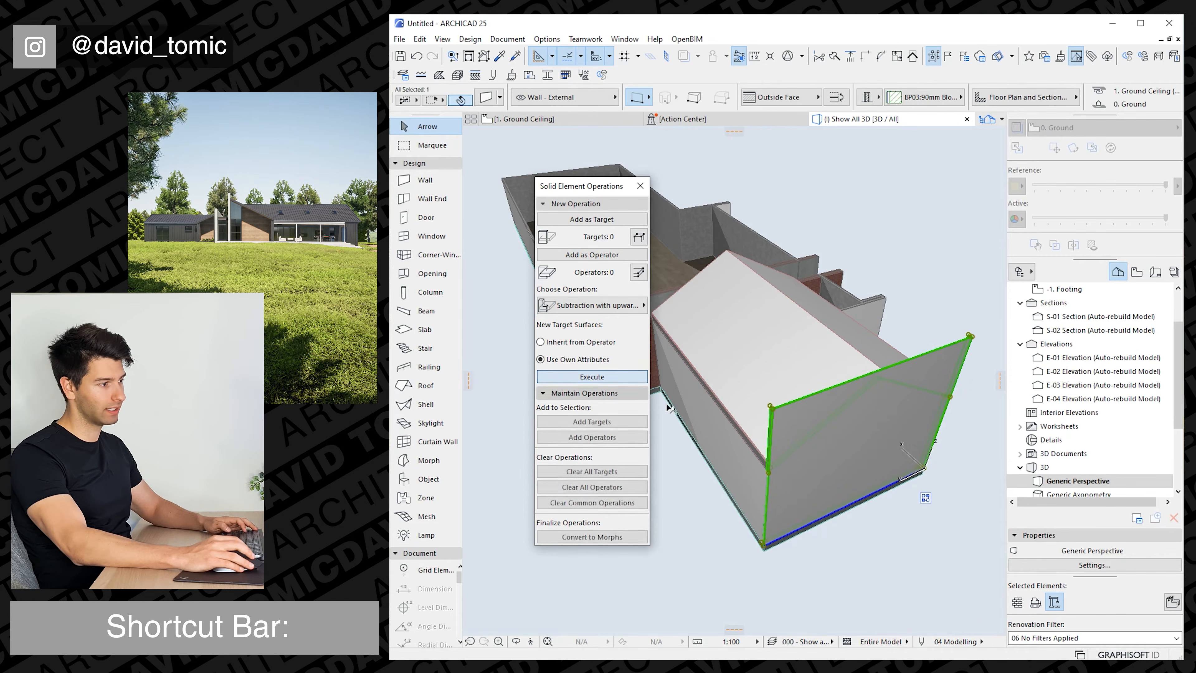
Offset the first roof plane's gable edge to the outer face of the end wall.
{"action": "middle_click_drag", "start_coordinate": [728, 415], "coordinate": [775, 388], "text": "shift"}
{"action": "left_click", "coordinate": [775, 391]}
{"action": "left_click", "coordinate": [801, 407]}
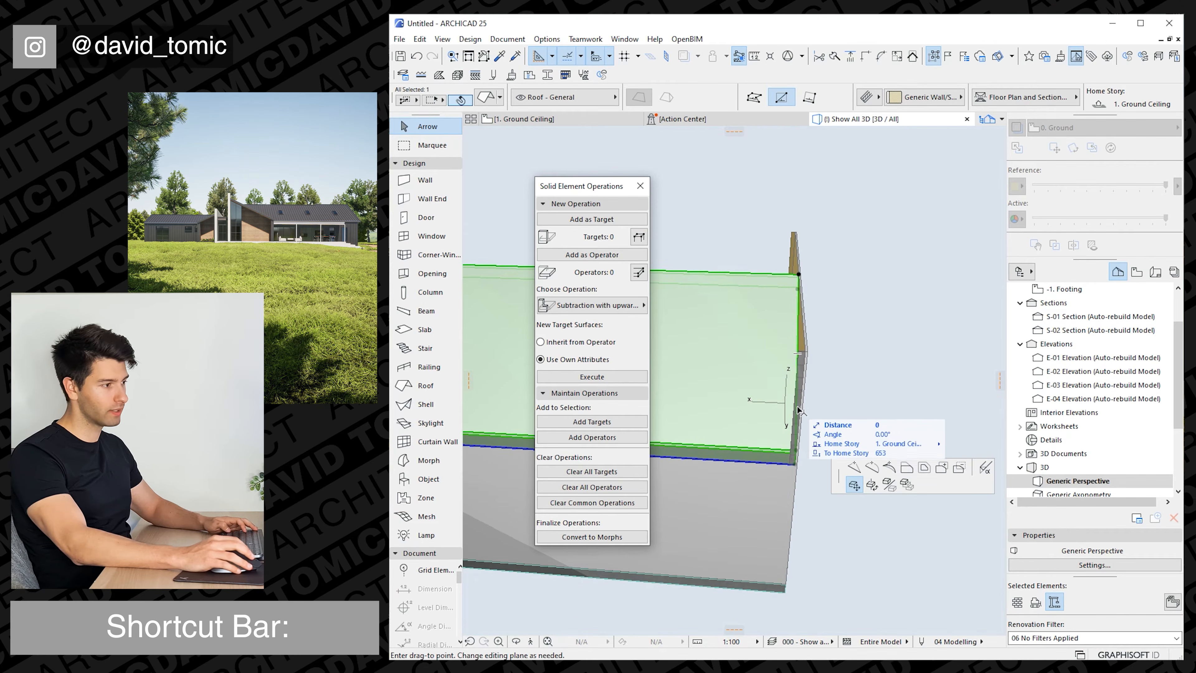
{"action": "left_click", "coordinate": [907, 438]}
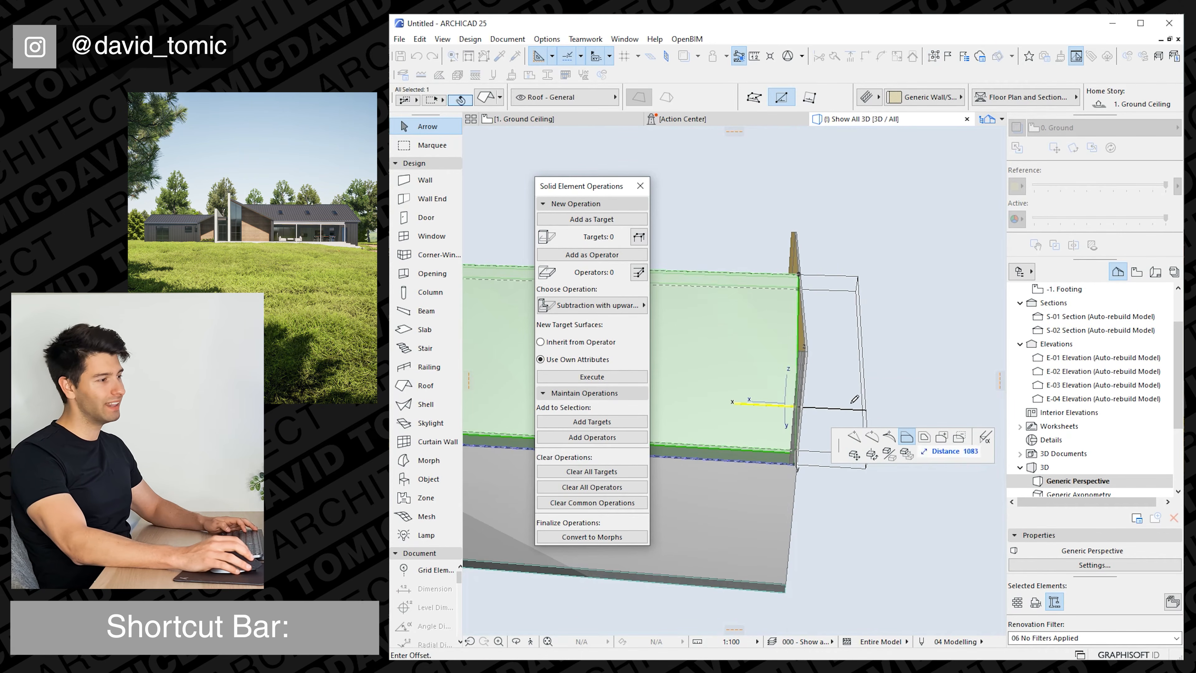
{"action": "left_click", "coordinate": [810, 361]}
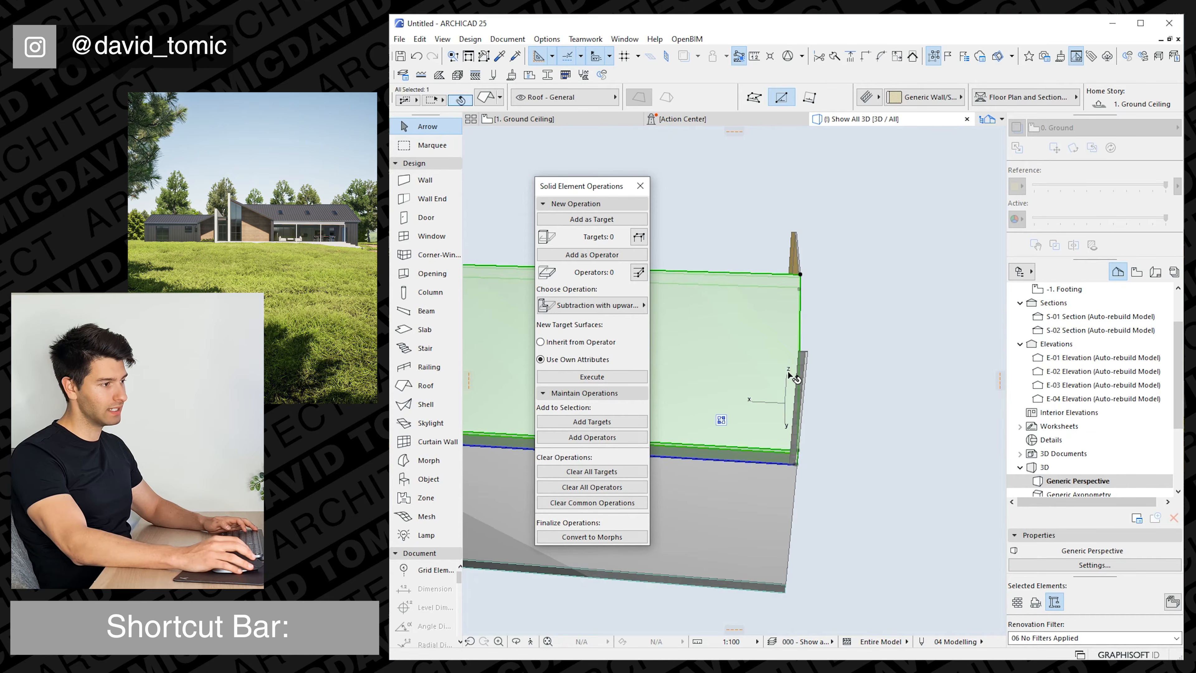
Offset the eave edge of the same roof plane outward to the end wall's corner so the roof covers it.
{"action": "middle_click_drag", "start_coordinate": [785, 348], "coordinate": [786, 401], "text": "shift"}
{"action": "left_click", "coordinate": [809, 260]}
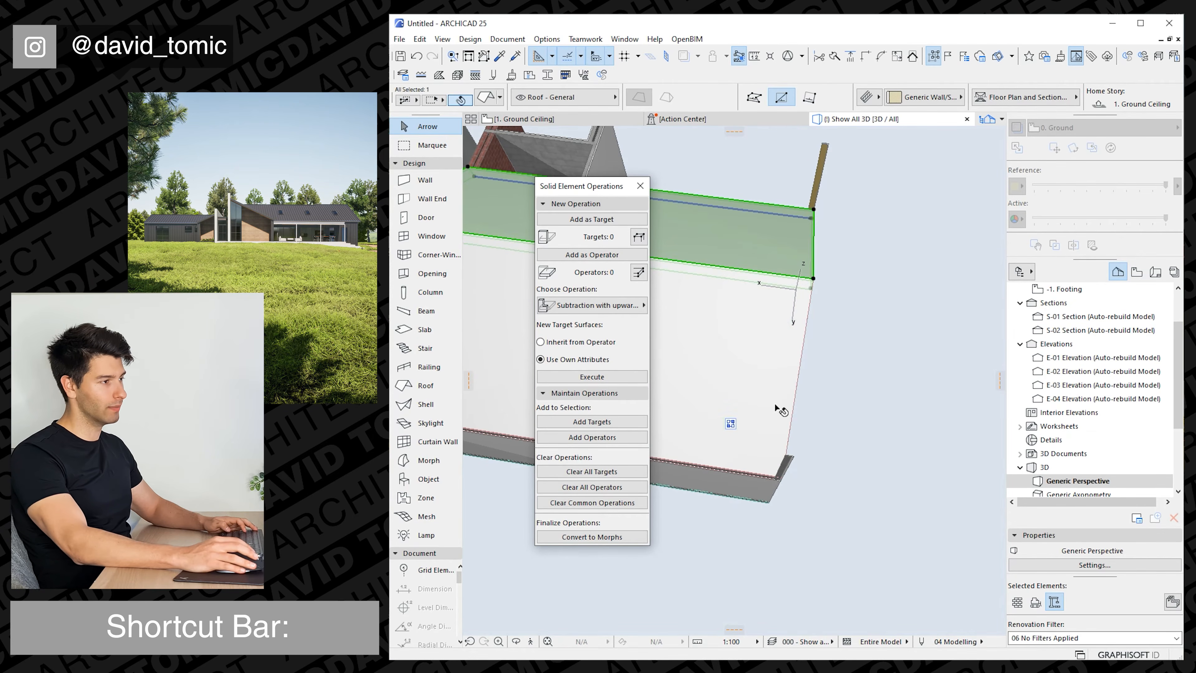
{"action": "left_click", "coordinate": [777, 452]}
{"action": "left_click", "coordinate": [771, 478]}
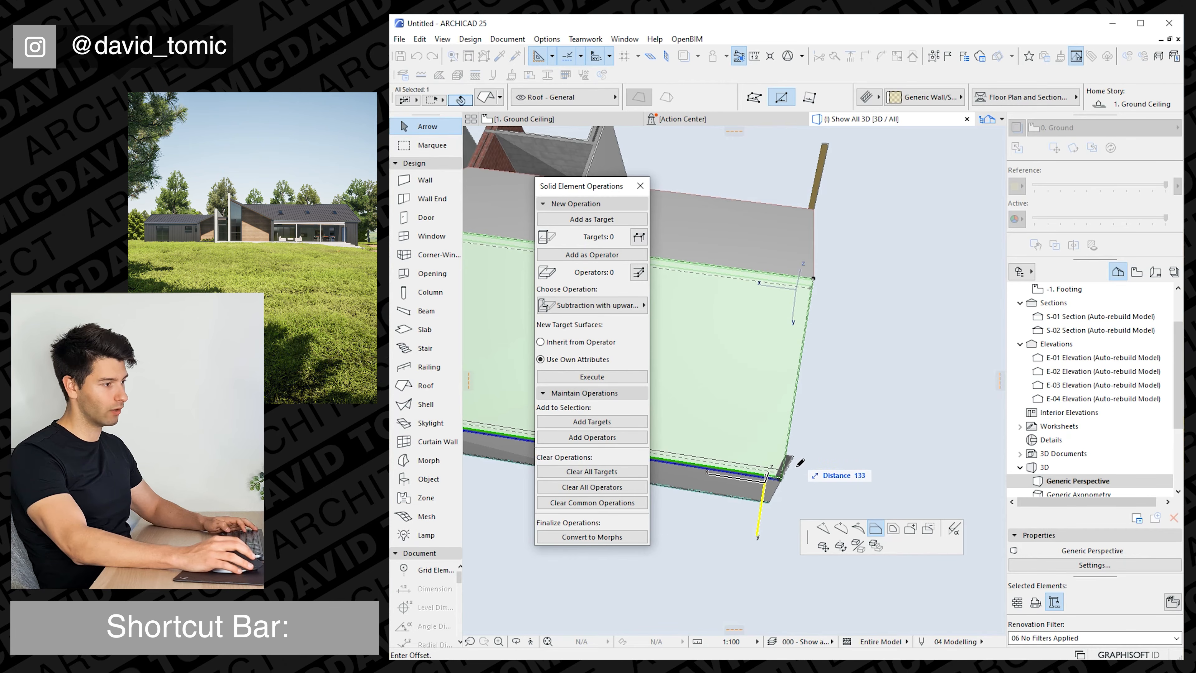
{"action": "left_click", "coordinate": [800, 463]}
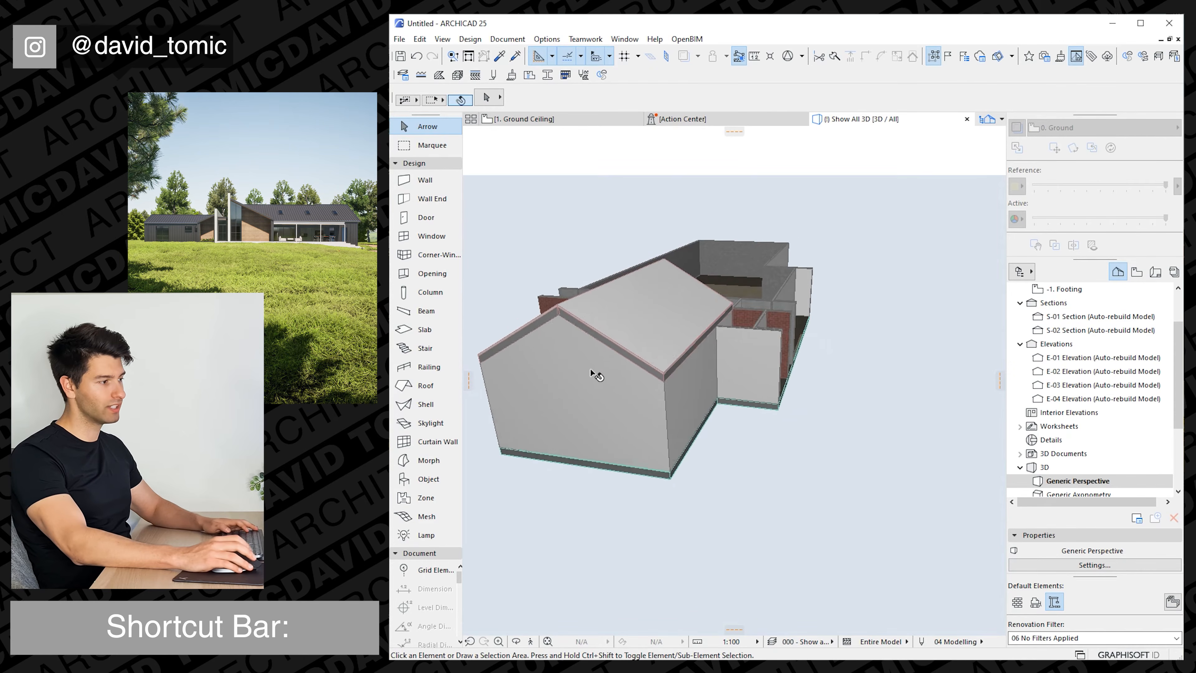
{"action": "mouse_move", "coordinate": [596, 375]}
{"action": "middle_mouse_down", "text": "shift"}
{"action": "mouse_move", "coordinate": [730, 331]}
{"action": "mouse_move", "coordinate": [822, 332]}
{"action": "mouse_move", "coordinate": [612, 339]}
{"action": "mouse_move", "coordinate": [547, 361]}
{"action": "mouse_move", "coordinate": [633, 386]}
{"action": "mouse_move", "coordinate": [730, 350]}
{"action": "mouse_move", "coordinate": [584, 381]}
{"action": "middle_mouse_up", "text": "shift"}
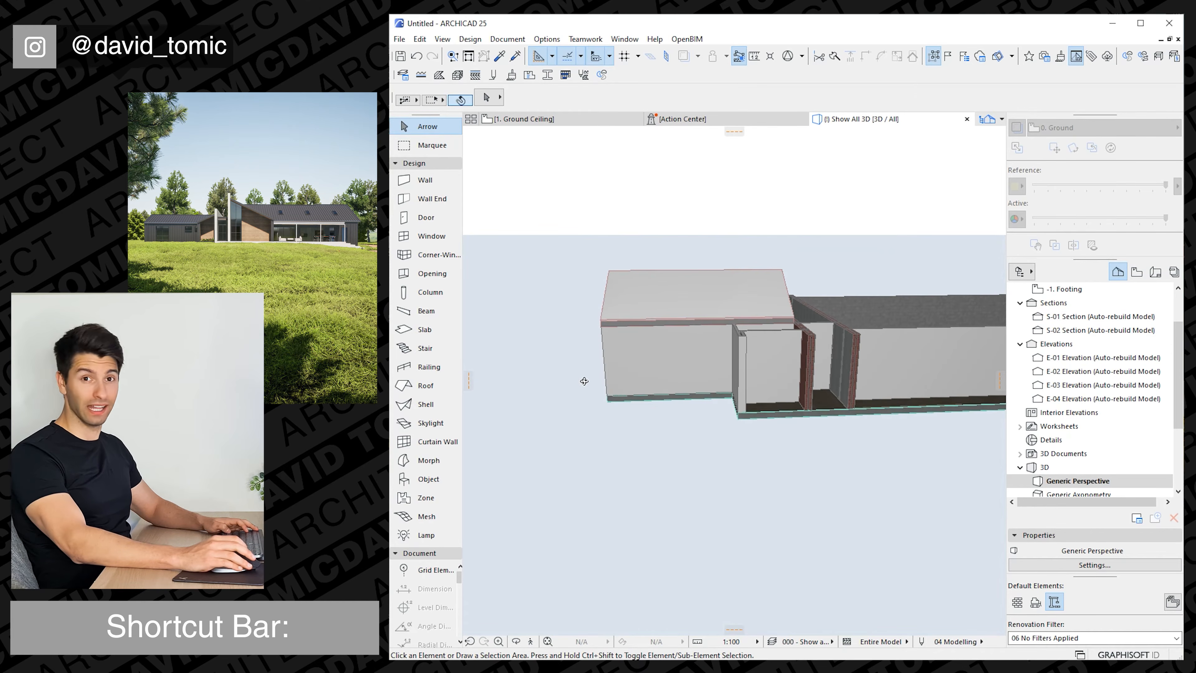
Raise the brick wall beside the left wing to a height of 5500.
{"action": "middle_click_drag", "start_coordinate": [806, 359], "coordinate": [800, 357], "text": "shift"}
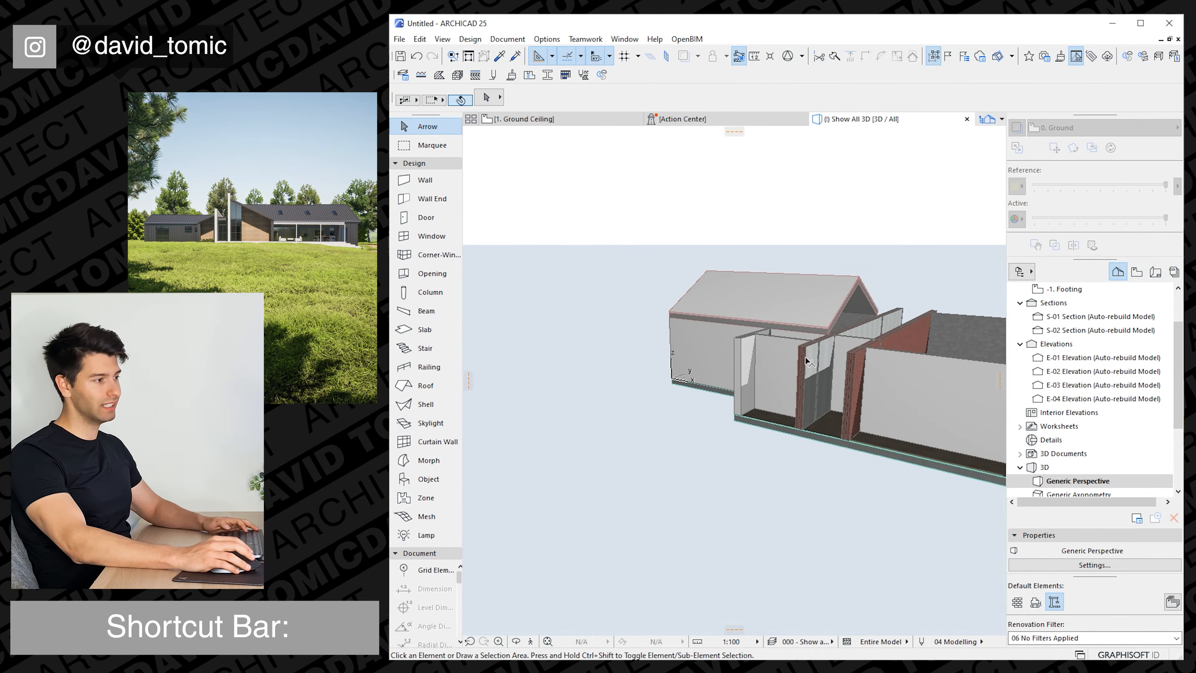
{"action": "left_click", "coordinate": [807, 361]}
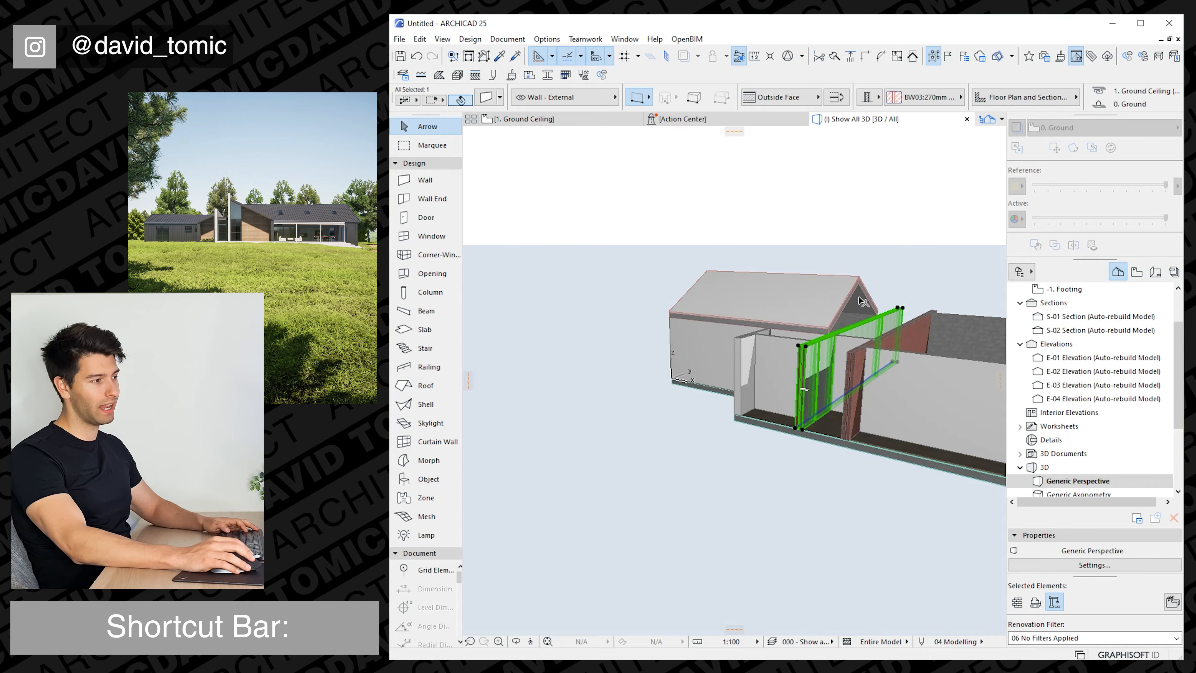
{"action": "left_click", "coordinate": [806, 350]}
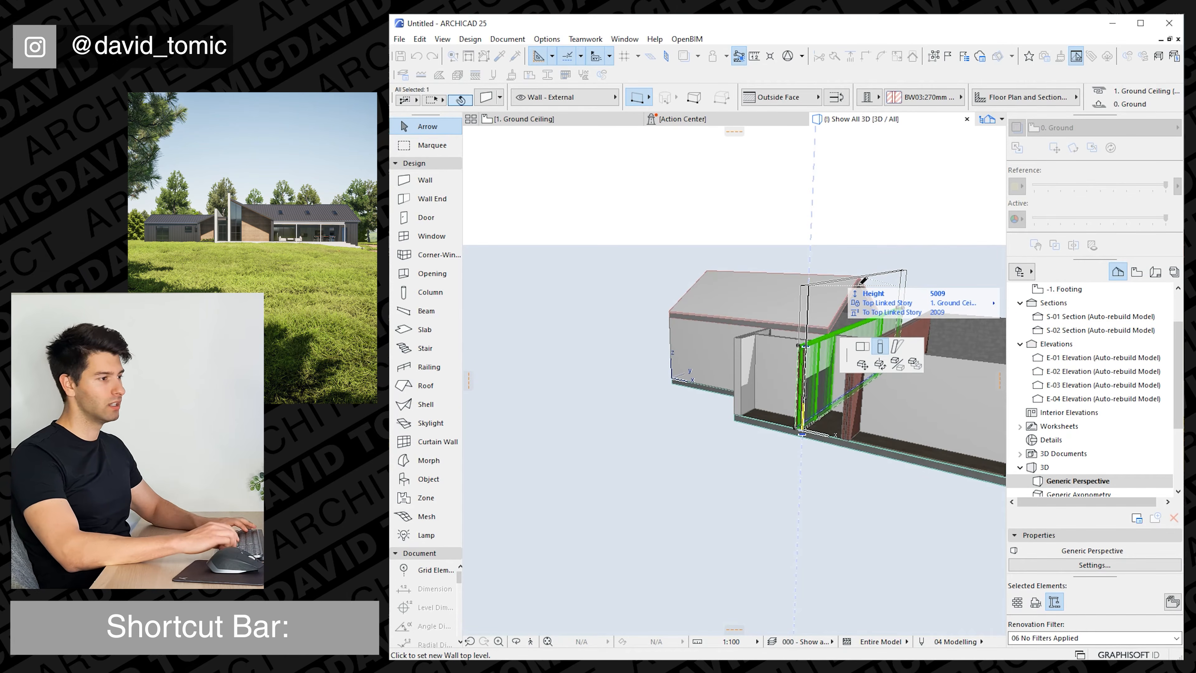
{"action": "key", "text": "Tab"}
{"action": "type", "text": "5500"}
{"action": "key", "text": "Return"}
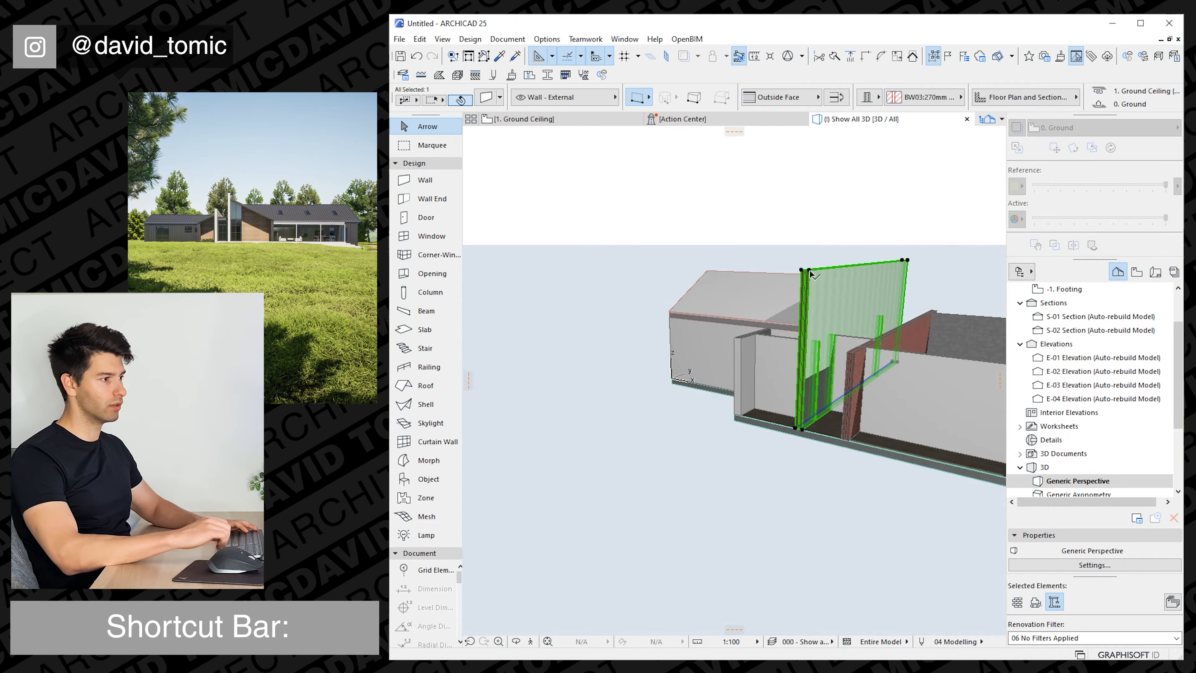
{"action": "middle_click_drag", "start_coordinate": [778, 317], "coordinate": [840, 304], "text": "shift"}
{"action": "key", "text": "Escape"}
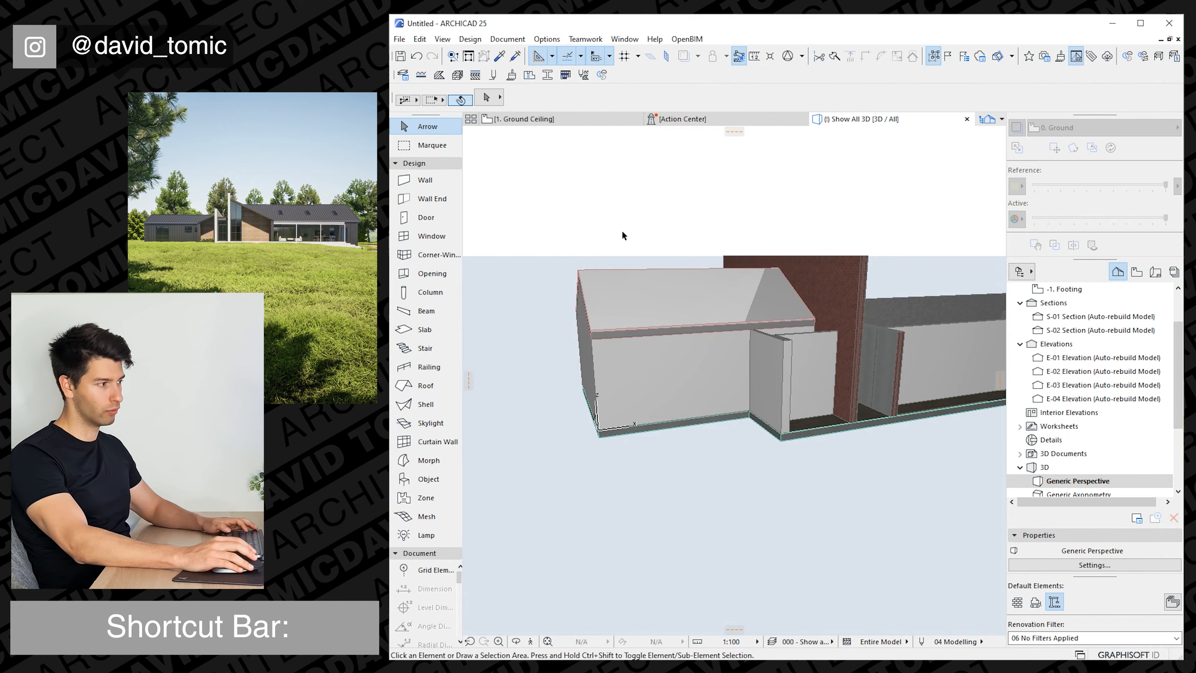
On the Ground Ceiling plan, place a copy of the left wing's front roof plane at the right wing's outer front corner.
{"action": "left_click", "coordinate": [548, 123]}
{"action": "scroll", "coordinate": [690, 359], "scroll_direction": "down", "scroll_amount": 4}
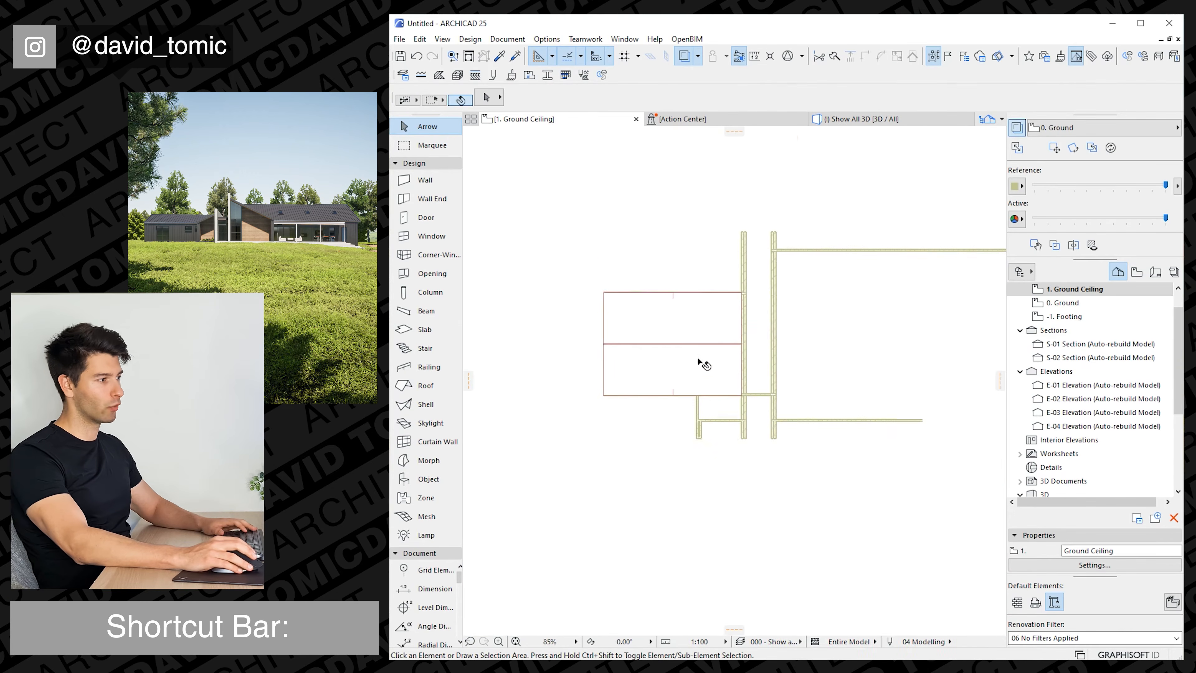
{"action": "left_click", "coordinate": [701, 346]}
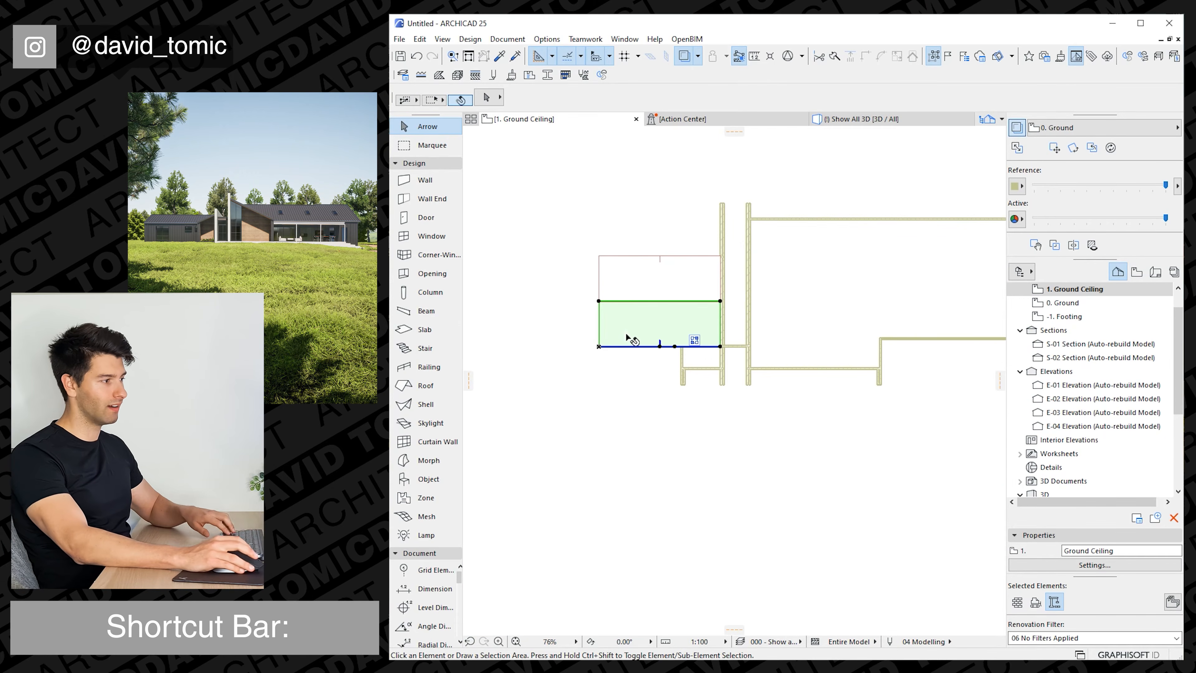
{"action": "key", "text": "ctrl+d"}
{"action": "left_click", "coordinate": [720, 347]}
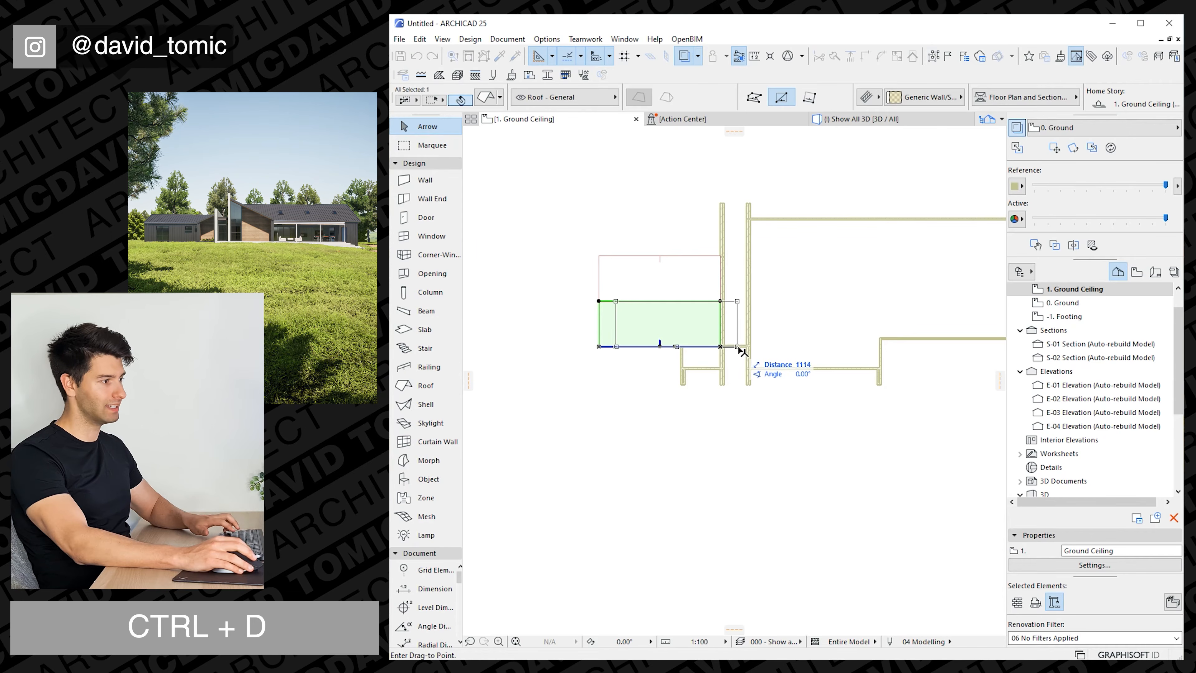
{"action": "middle_click_drag", "start_coordinate": [931, 325], "coordinate": [665, 336]}
{"action": "scroll", "coordinate": [735, 345], "scroll_direction": "up", "scroll_amount": 5}
{"action": "middle_click_drag", "start_coordinate": [916, 361], "coordinate": [844, 364]}
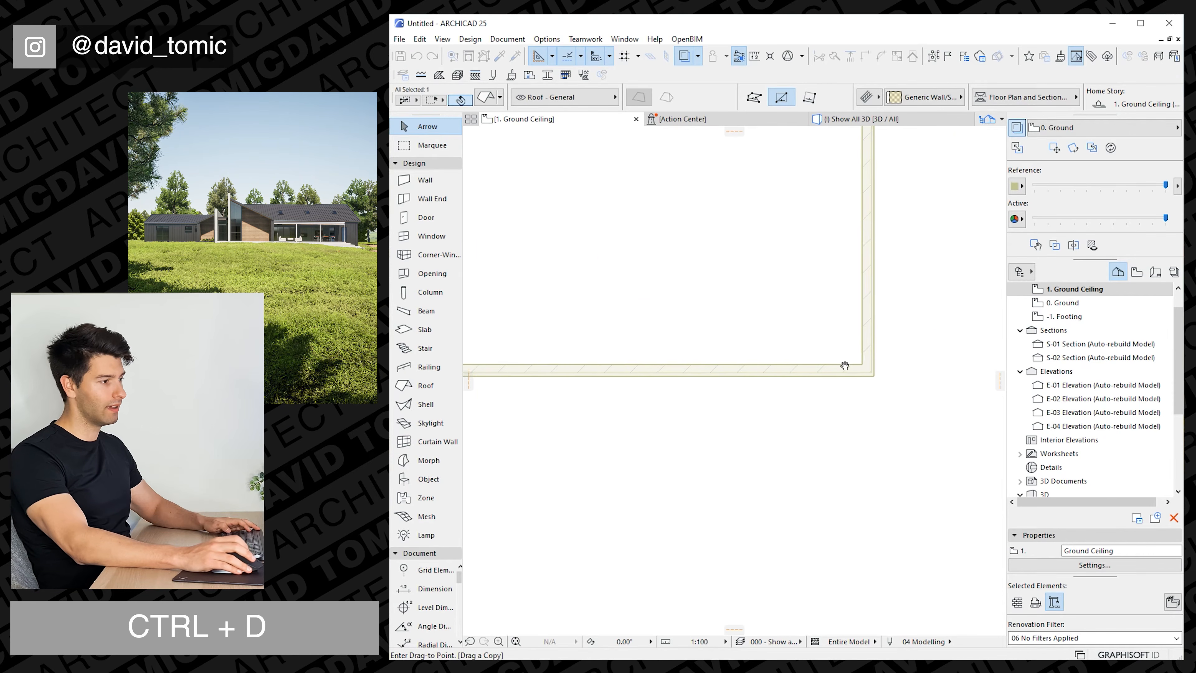
{"action": "scroll", "coordinate": [880, 379], "scroll_direction": "up", "scroll_amount": 2}
{"action": "left_click", "coordinate": [861, 371]}
{"action": "scroll", "coordinate": [772, 367], "scroll_direction": "down", "scroll_amount": 8}
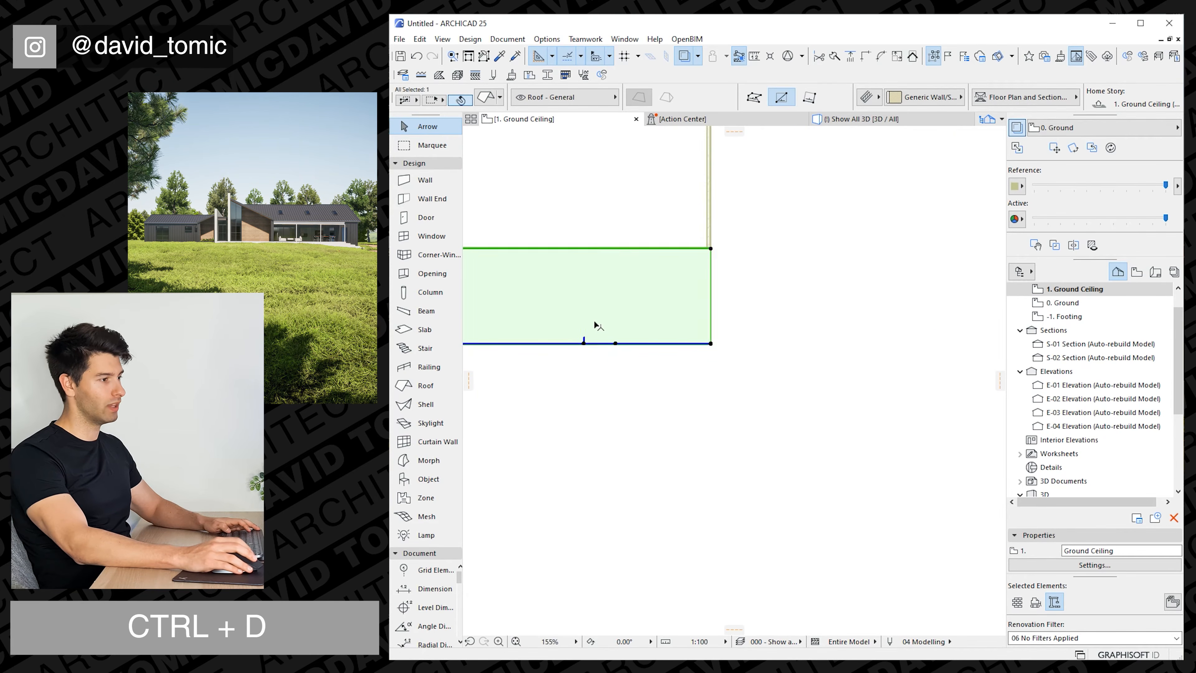
Offset the copied roof plane's inner gable edge across the right wing to the brick wall.
{"action": "middle_click_drag", "start_coordinate": [585, 322], "coordinate": [777, 312]}
{"action": "middle_click_drag", "start_coordinate": [691, 377], "coordinate": [777, 443]}
{"action": "scroll", "coordinate": [756, 382], "scroll_direction": "down", "scroll_amount": 2}
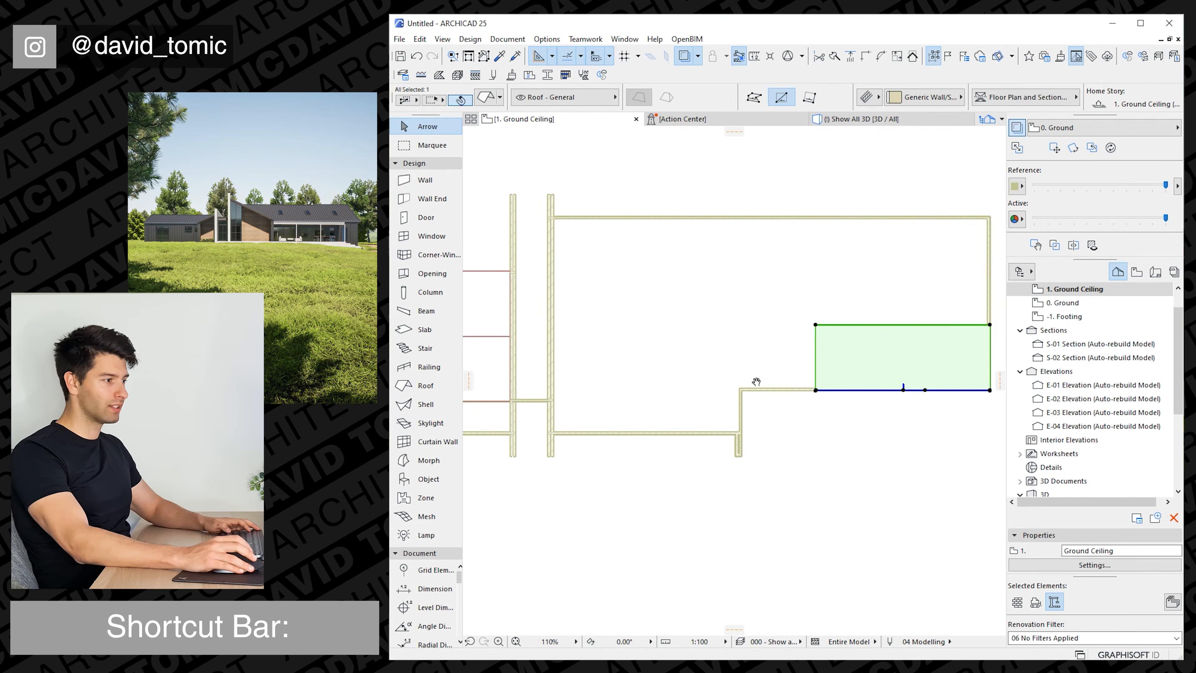
{"action": "left_click", "coordinate": [825, 369]}
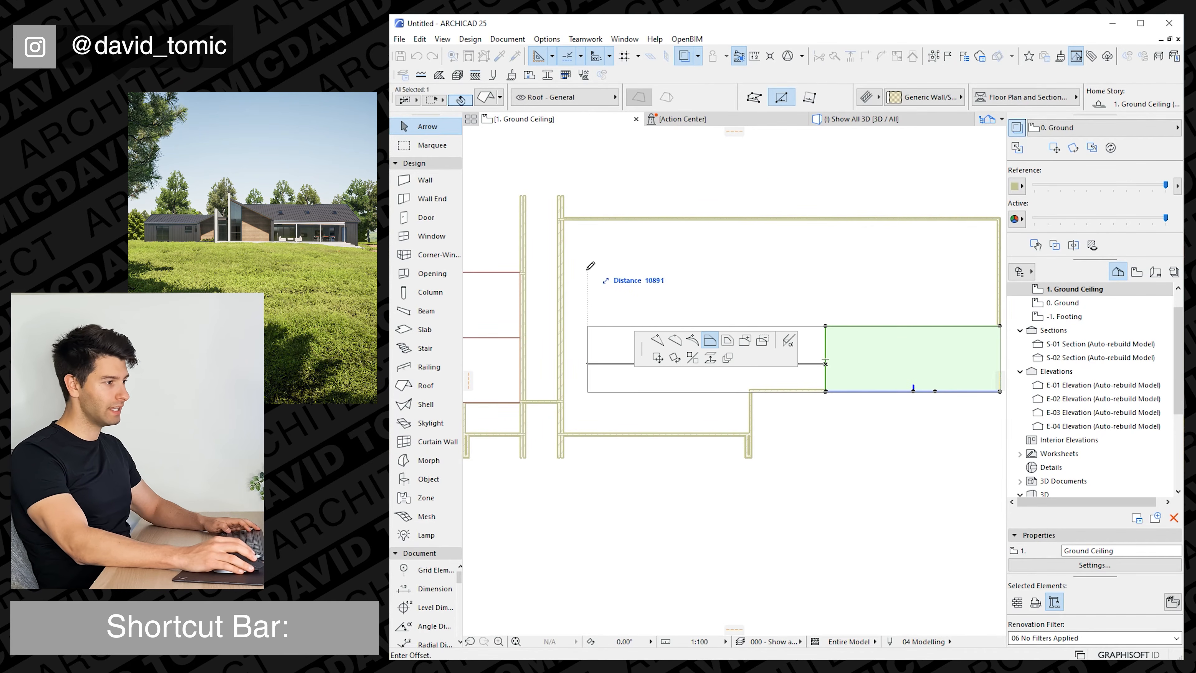
{"action": "left_click", "coordinate": [570, 201]}
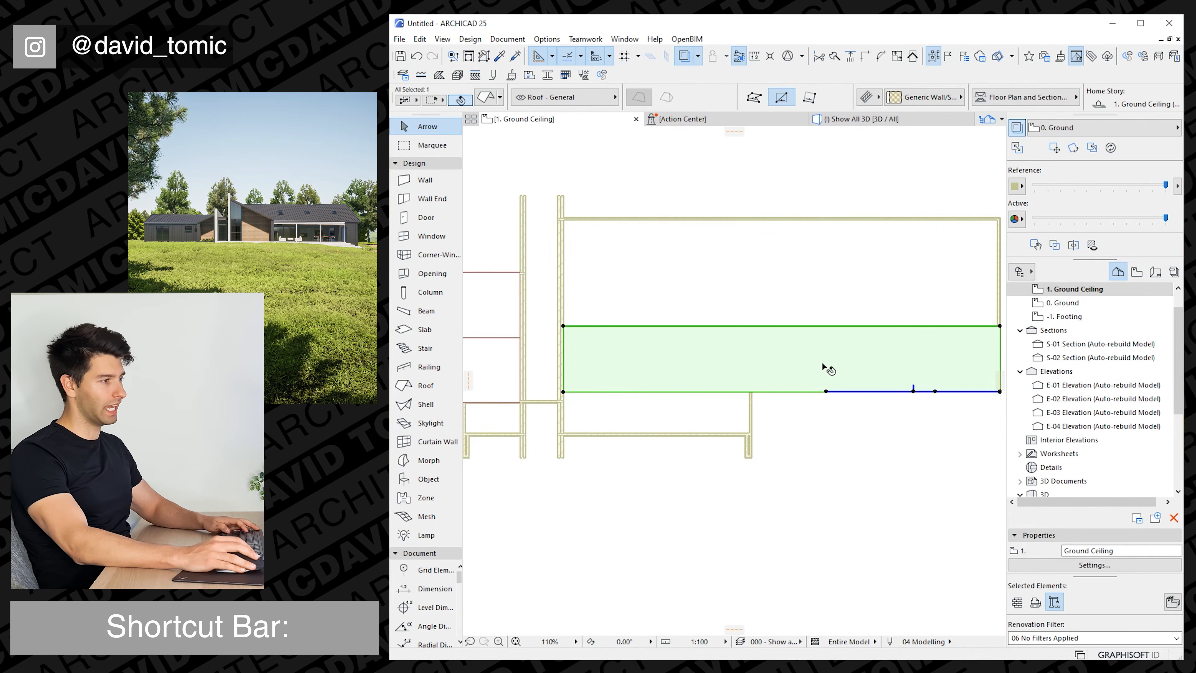
Mirror a copy of the roof plane about its ridge edge and move it to the right wing's outer rear corner.
{"action": "key", "text": "ctrl+m"}
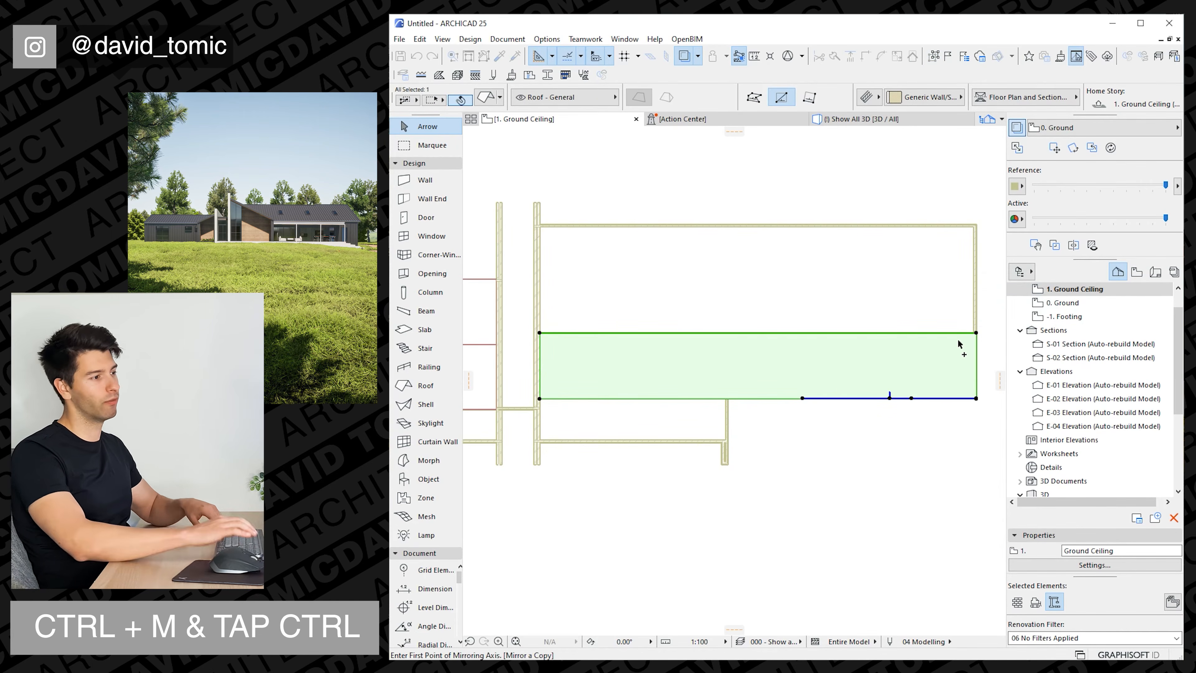
{"action": "left_click", "coordinate": [977, 333]}
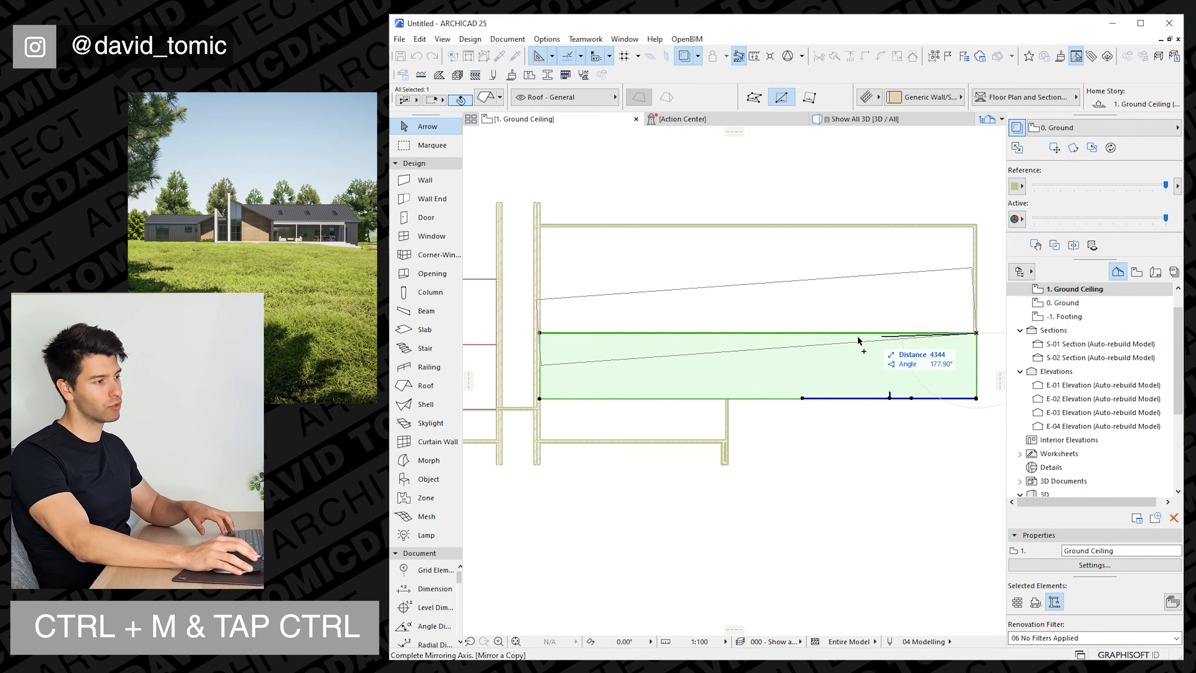
{"action": "left_click", "coordinate": [784, 337]}
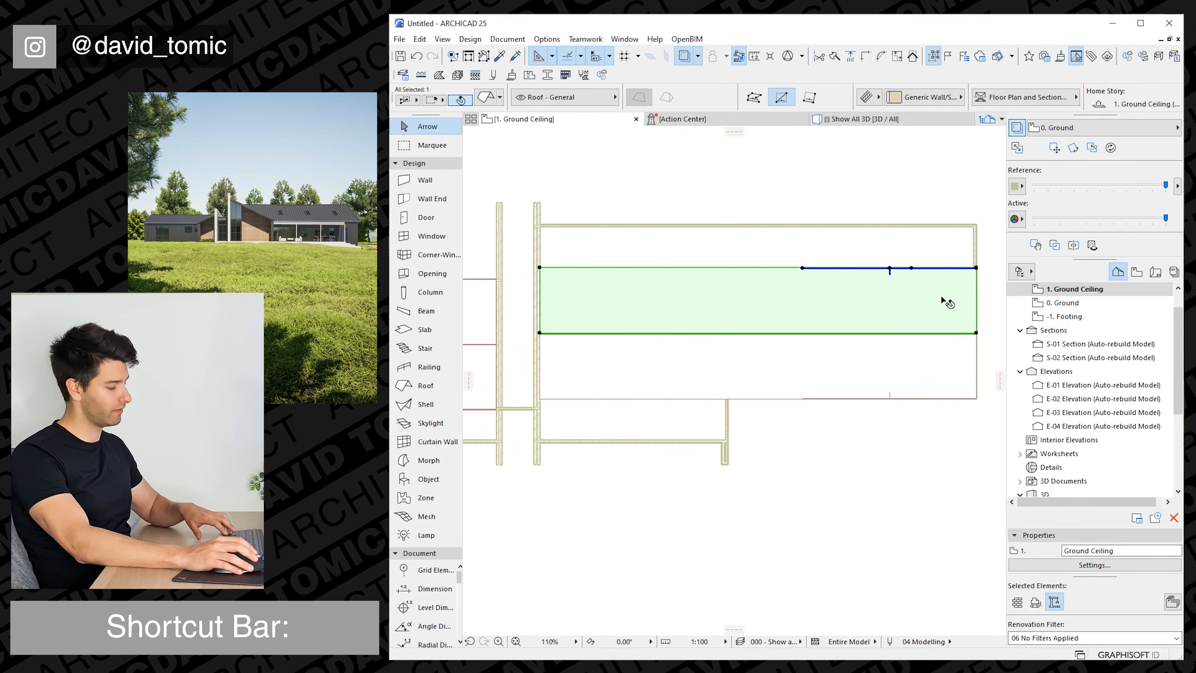
{"action": "key", "text": "ctrl+d"}
{"action": "left_click", "coordinate": [976, 267]}
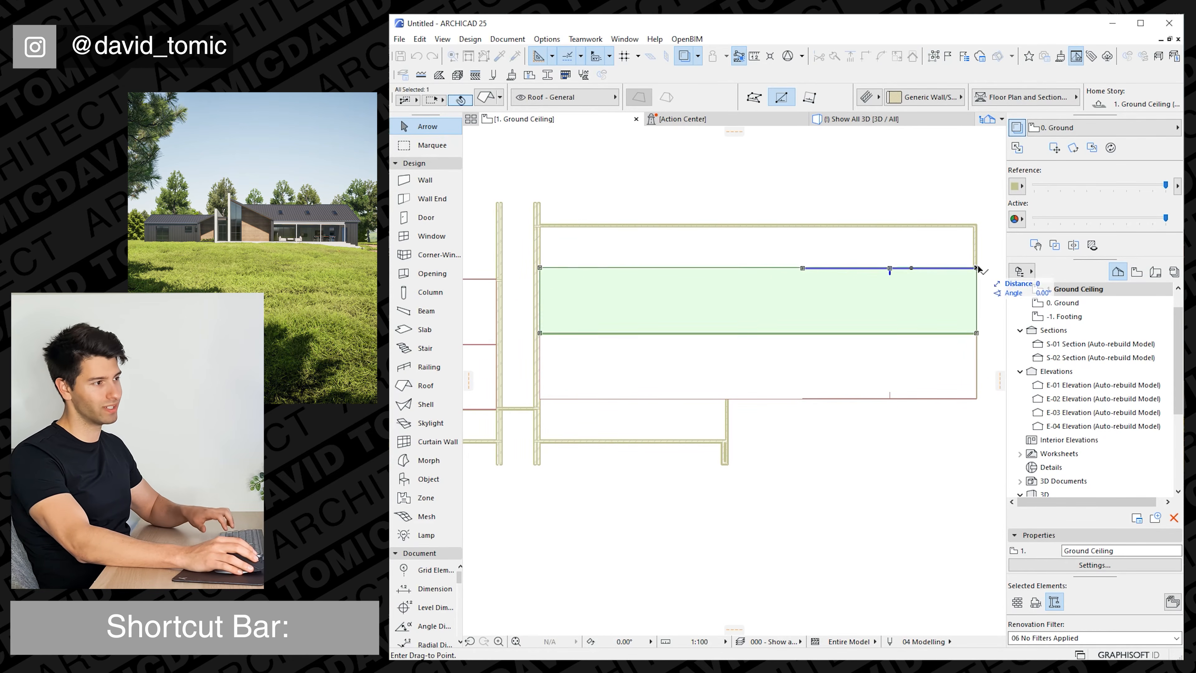
{"action": "left_click", "coordinate": [977, 226]}
{"action": "key", "text": "Escape"}
Adjust the right wing's two roof planes to each other so they meet along a common ridge.
{"action": "left_click", "coordinate": [784, 333]}
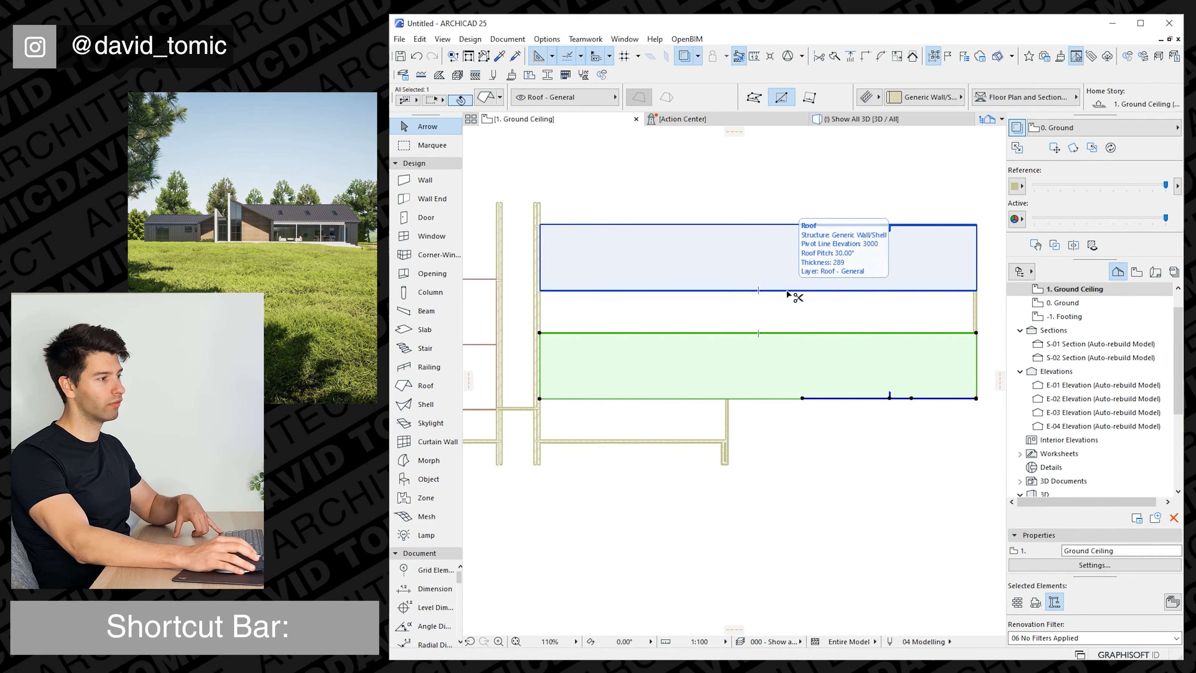
{"action": "left_click", "coordinate": [795, 311]}
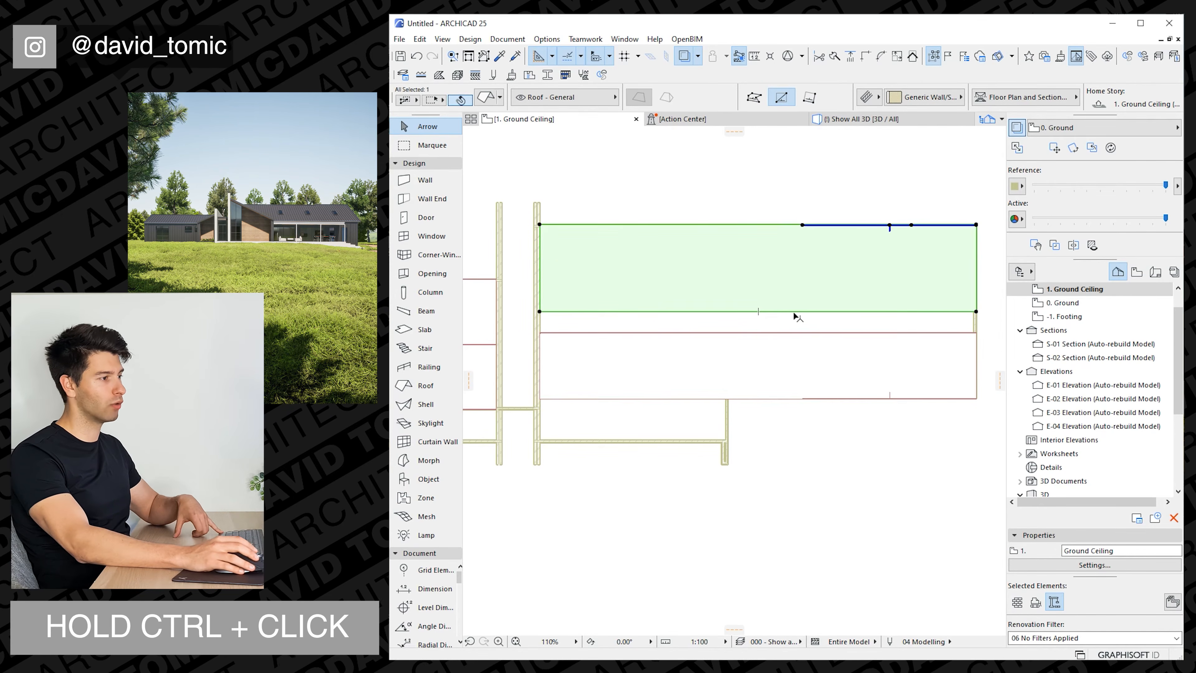
{"action": "left_click", "coordinate": [796, 336], "text": "ctrl"}
{"action": "key", "text": "Escape"}
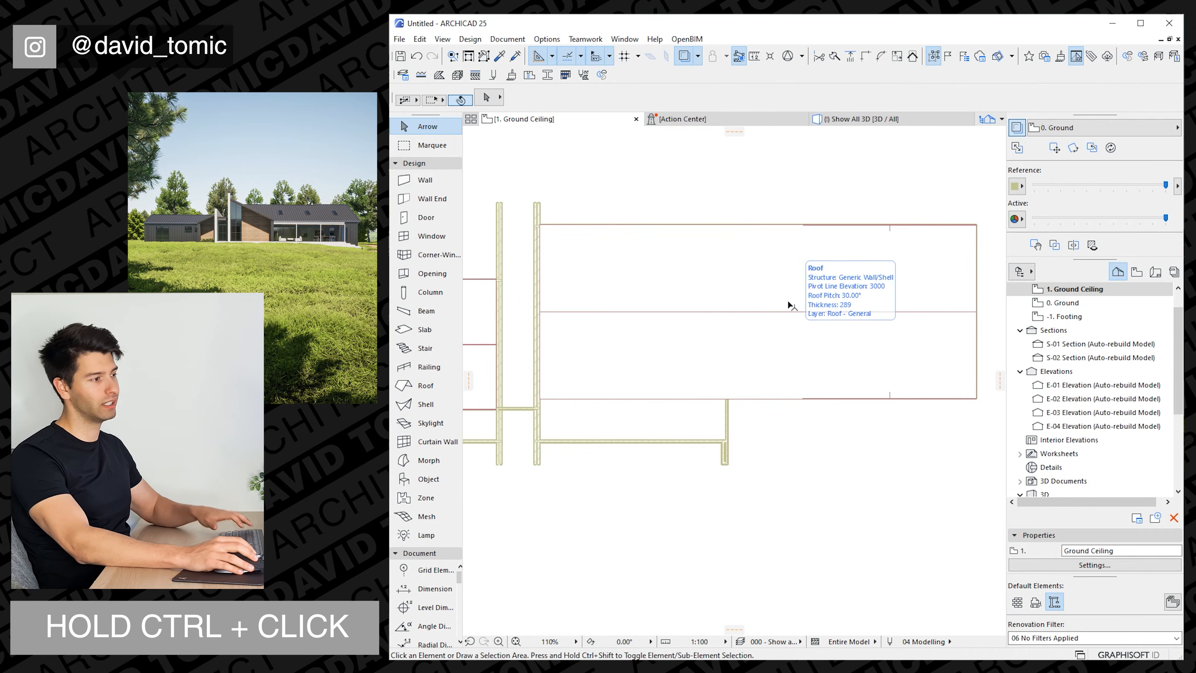
Examine the right wing's gable roof and the raised brick wall in the 3D view from several angles.
{"action": "key", "text": "F3"}
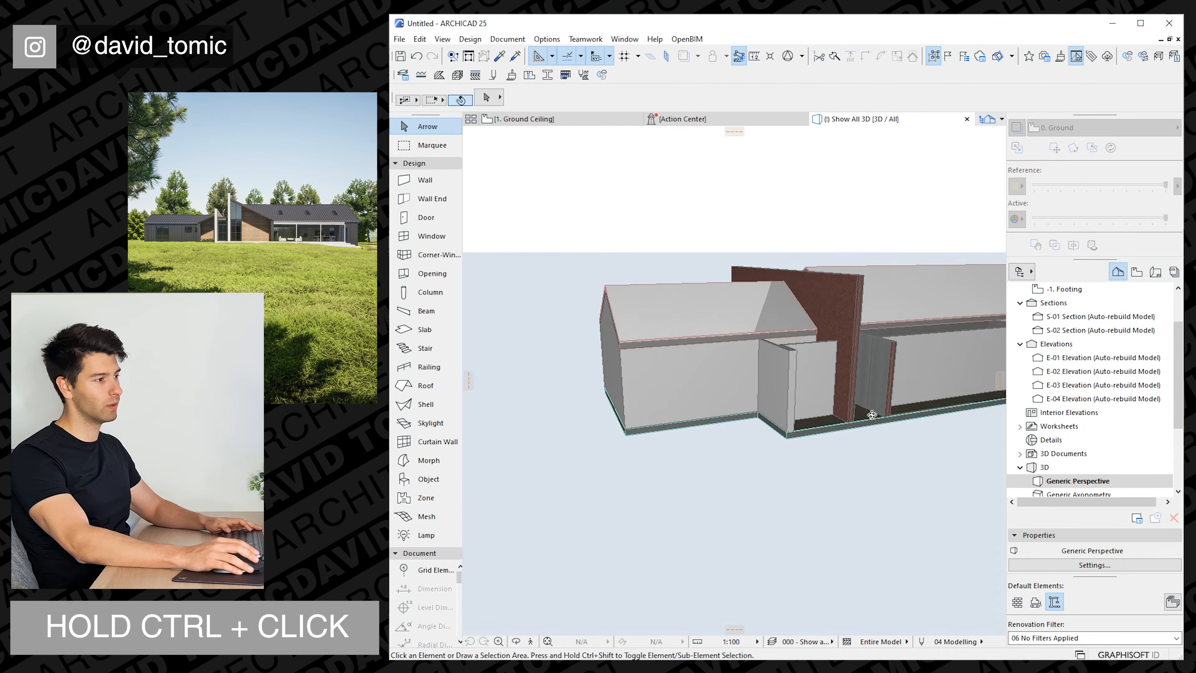
{"action": "middle_click_drag", "start_coordinate": [873, 415], "coordinate": [751, 404], "text": "shift"}
{"action": "scroll", "coordinate": [902, 415], "scroll_direction": "down", "scroll_amount": 2}
{"action": "middle_click_drag", "start_coordinate": [902, 415], "coordinate": [669, 381], "text": "shift"}
{"action": "scroll", "coordinate": [806, 410], "scroll_direction": "down", "scroll_amount": 3}
{"action": "scroll", "coordinate": [905, 432], "scroll_direction": "down", "scroll_amount": 3}
{"action": "mouse_move", "coordinate": [812, 411]}
{"action": "middle_mouse_down", "text": "shift"}
{"action": "mouse_move", "coordinate": [576, 371]}
{"action": "mouse_move", "coordinate": [608, 392]}
{"action": "mouse_move", "coordinate": [591, 390]}
{"action": "mouse_move", "coordinate": [628, 432]}
{"action": "mouse_move", "coordinate": [806, 392]}
{"action": "mouse_move", "coordinate": [830, 423]}
{"action": "mouse_move", "coordinate": [862, 419]}
{"action": "mouse_move", "coordinate": [822, 408]}
{"action": "middle_mouse_up", "text": "shift"}
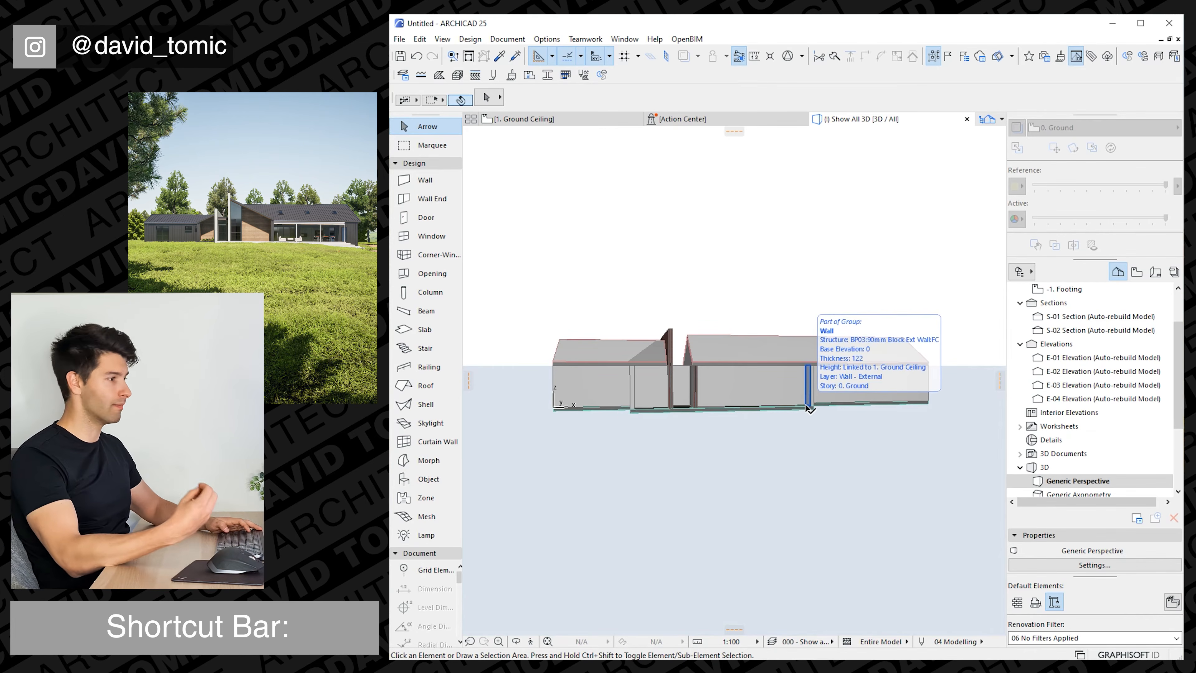
{"action": "middle_click_drag", "start_coordinate": [809, 408], "coordinate": [758, 437], "text": "shift"}
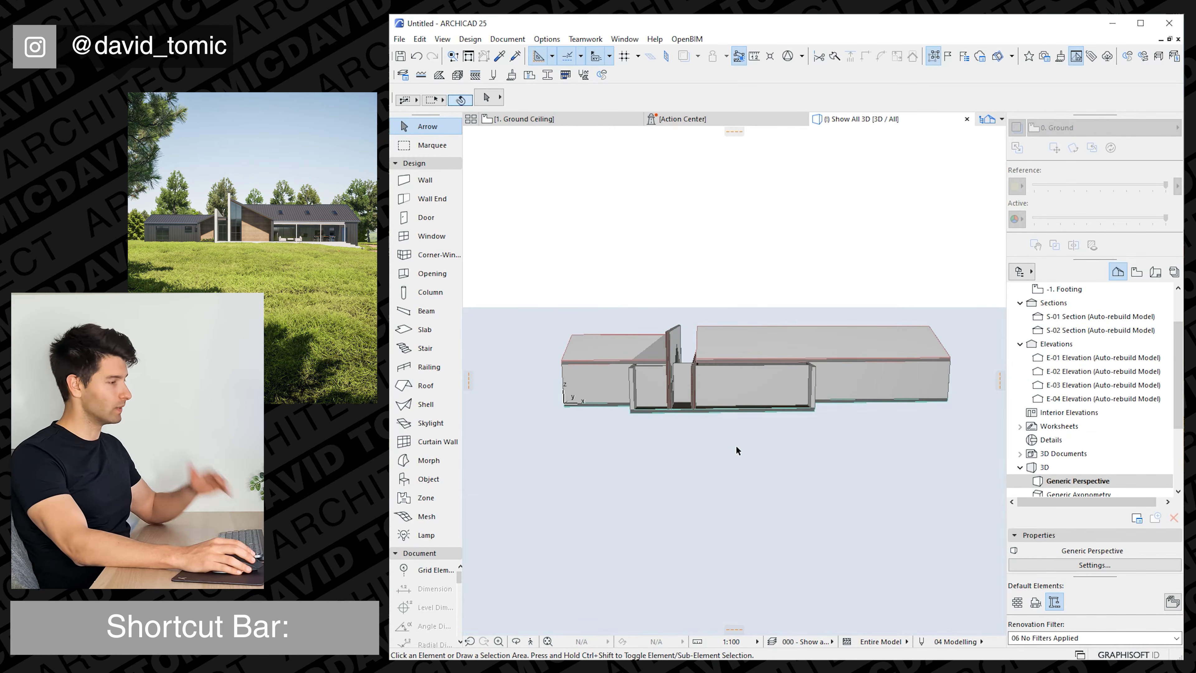
{"action": "middle_click_drag", "start_coordinate": [697, 404], "coordinate": [722, 383], "text": "shift"}
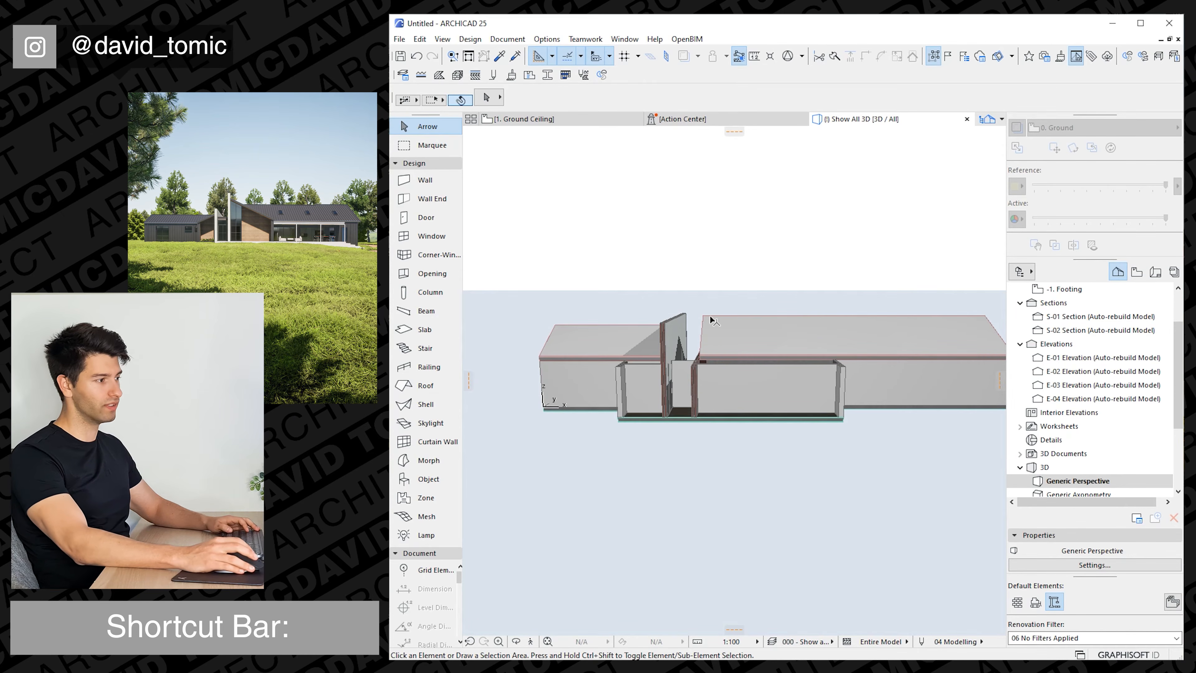
Using the existing roof's settings, draw a single-plane roof over the right wing's front projection, pivoting on its end wall and reaching to the ridge and brick wall.
{"action": "left_click", "coordinate": [568, 119]}
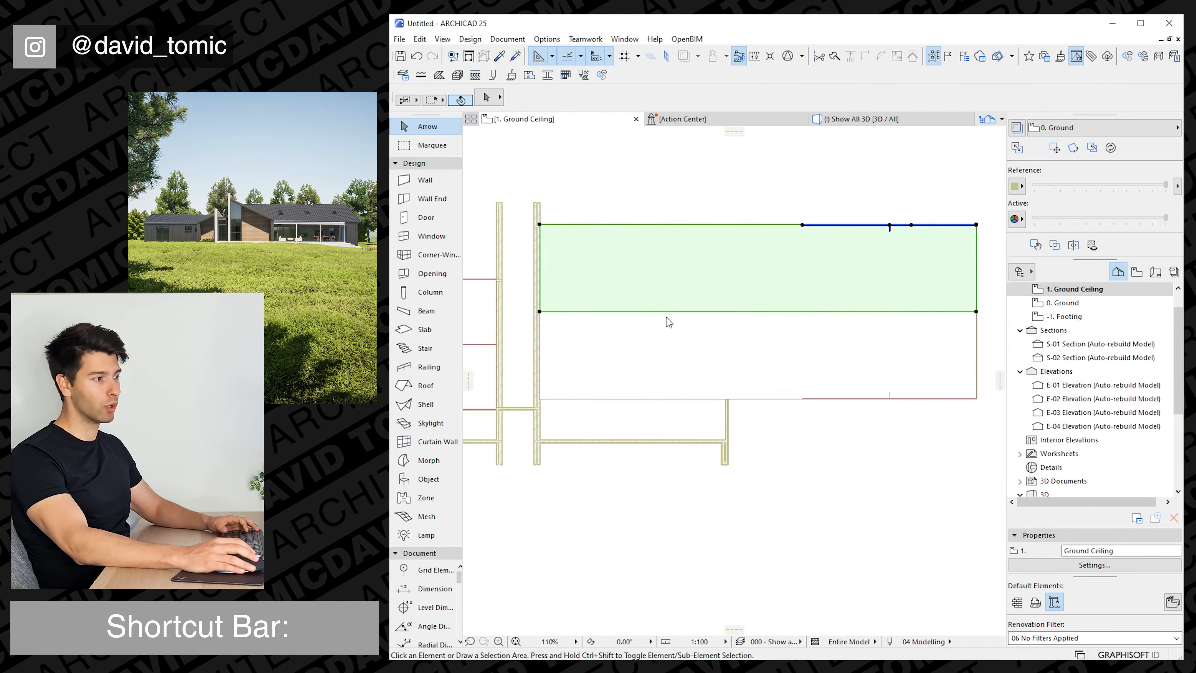
{"action": "left_click", "coordinate": [639, 379], "text": "alt"}
{"action": "scroll", "coordinate": [721, 440], "scroll_direction": "up", "scroll_amount": 10}
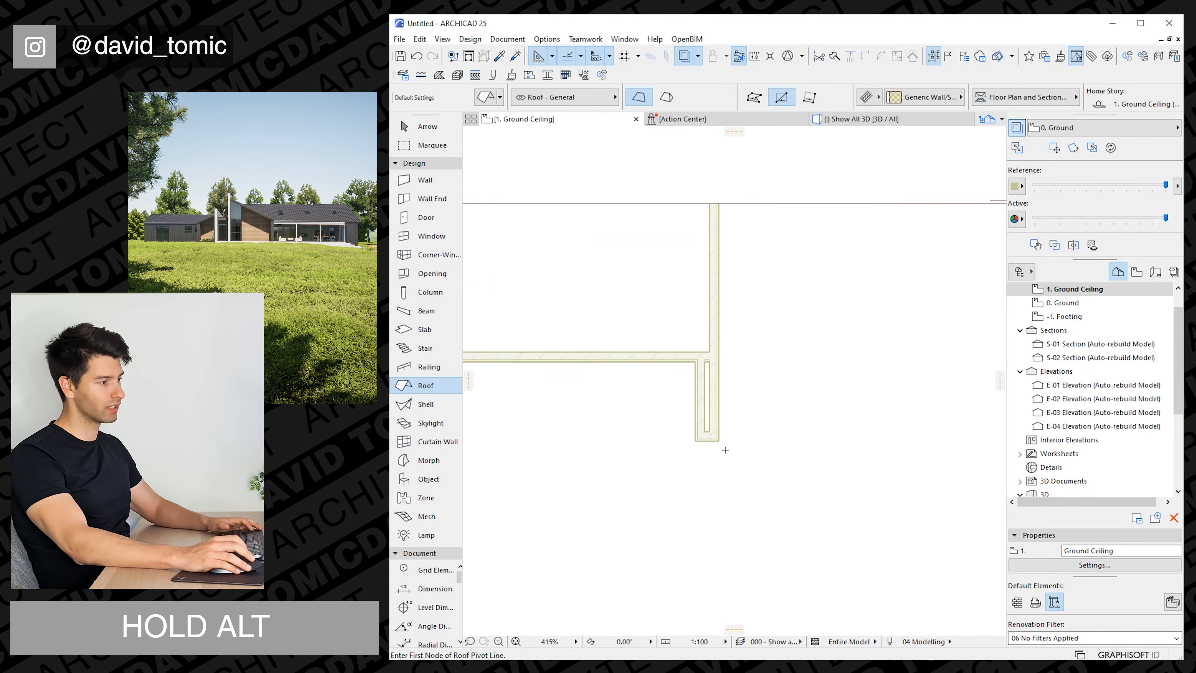
{"action": "left_click", "coordinate": [715, 434]}
{"action": "scroll", "coordinate": [715, 433], "scroll_direction": "down", "scroll_amount": 5}
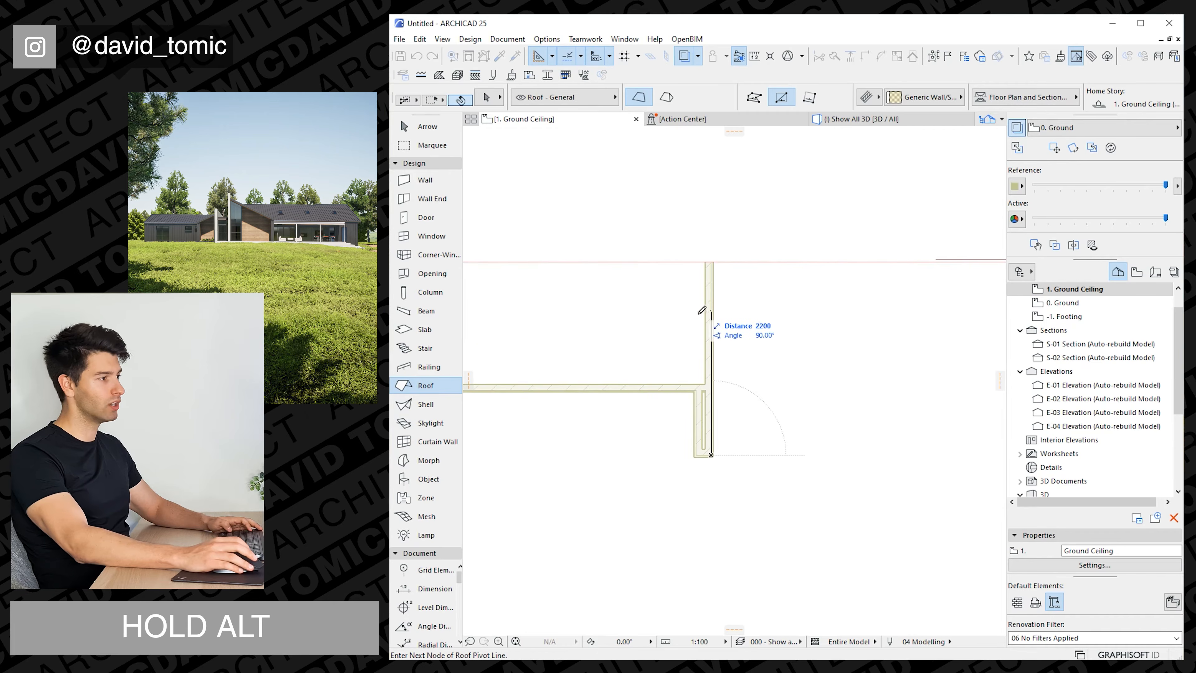
{"action": "left_click", "coordinate": [710, 263]}
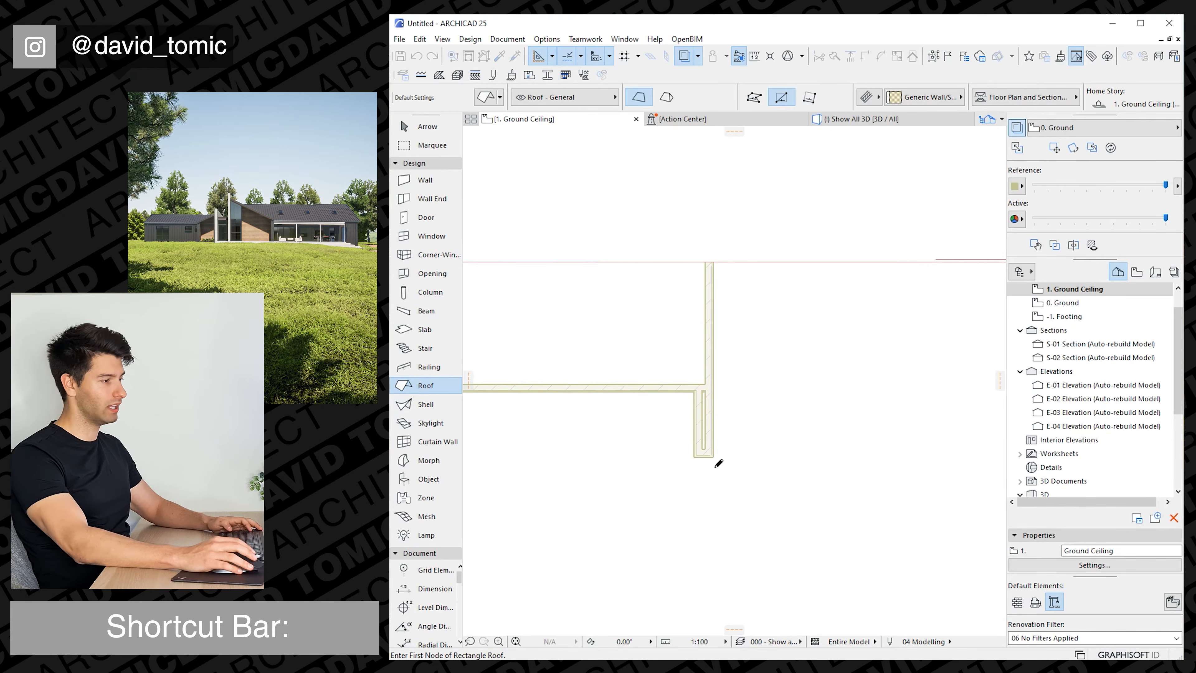
{"action": "left_click", "coordinate": [713, 456]}
{"action": "scroll", "coordinate": [623, 374], "scroll_direction": "down", "scroll_amount": 4}
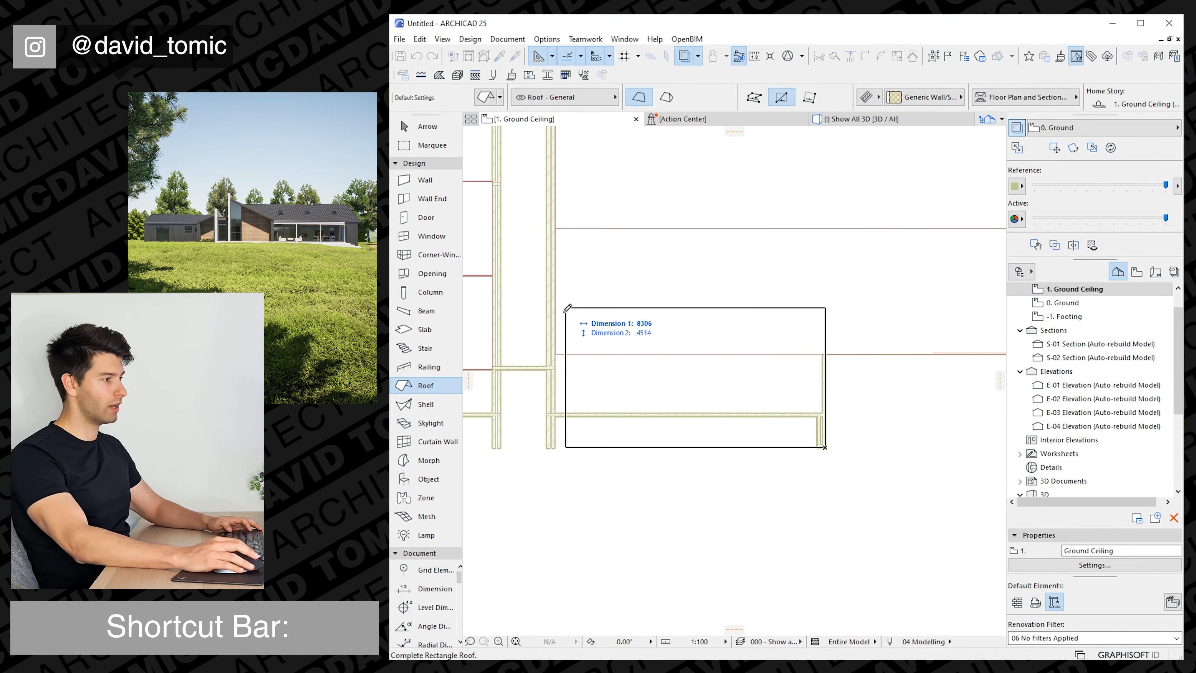
{"action": "left_click", "coordinate": [554, 229]}
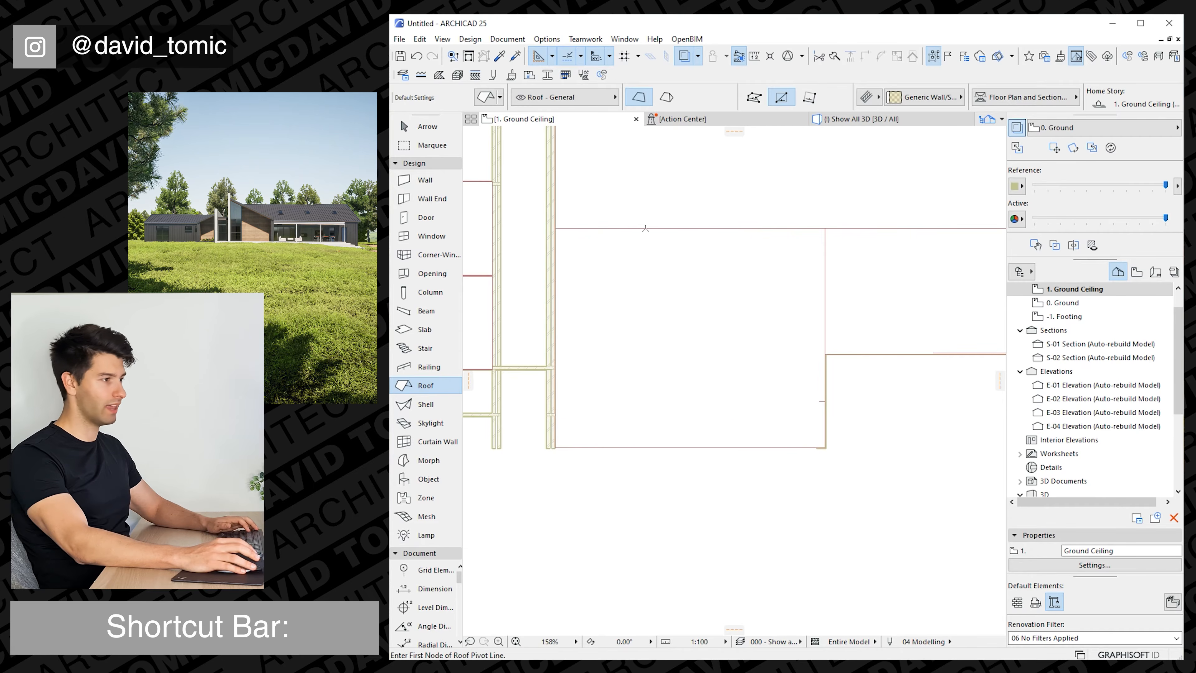
{"action": "key", "text": "Escape"}
{"action": "left_click", "coordinate": [870, 122]}
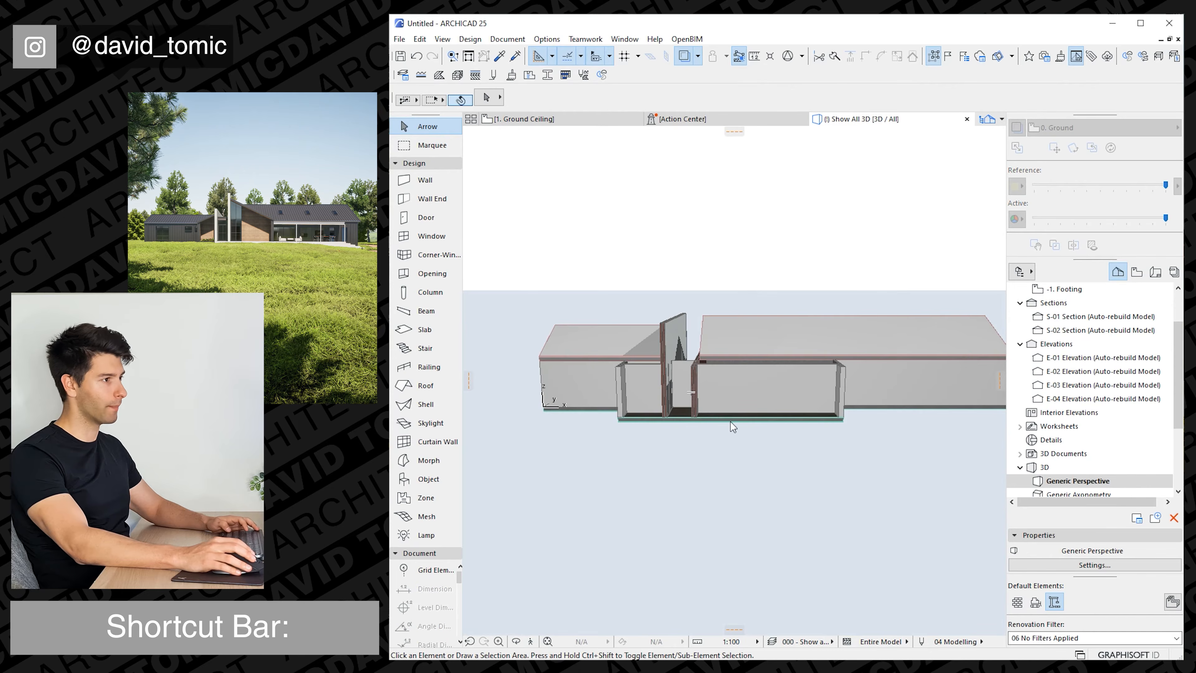
{"action": "middle_click_drag", "start_coordinate": [725, 359], "coordinate": [770, 359], "text": "shift"}
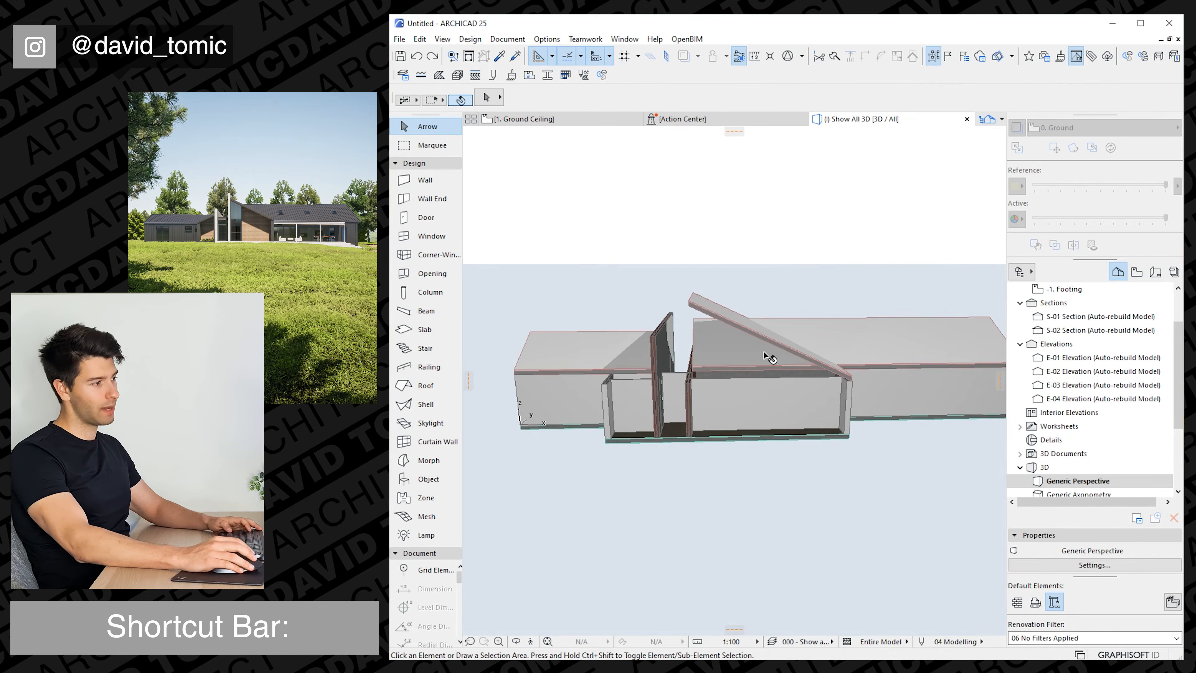
On the ground floor plan, move the front projection's roof and walls 2000 mm towards the brick wall.
{"action": "left_click", "coordinate": [551, 120]}
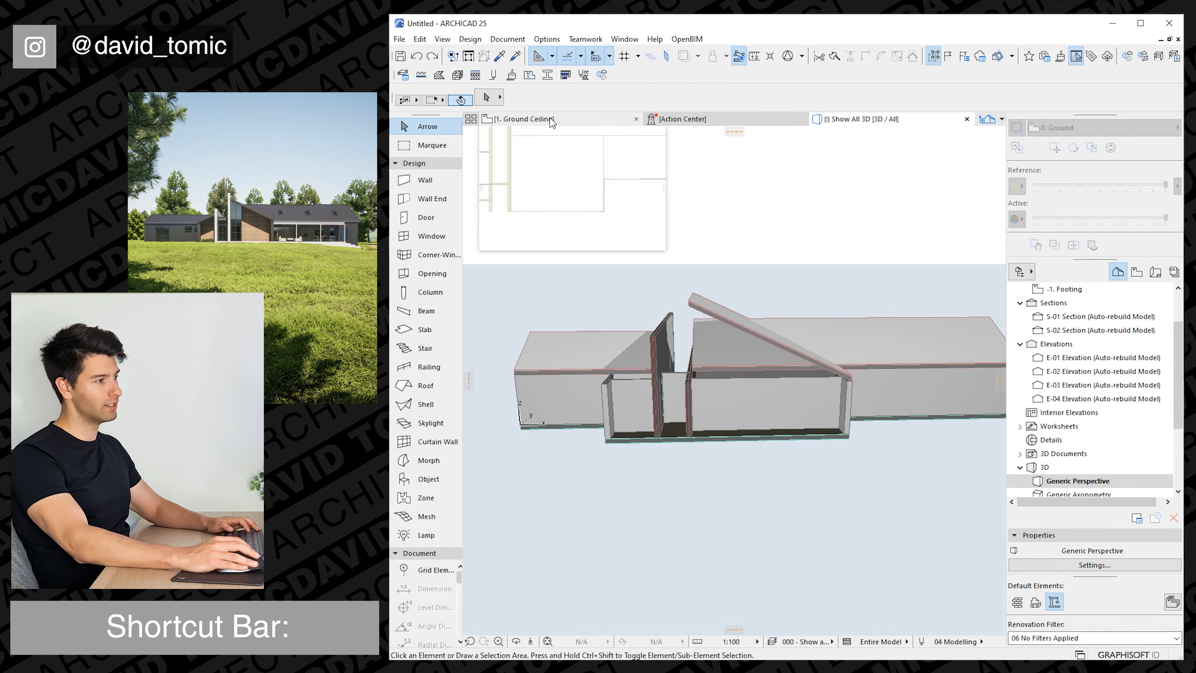
{"action": "key", "text": "ctrl+Down"}
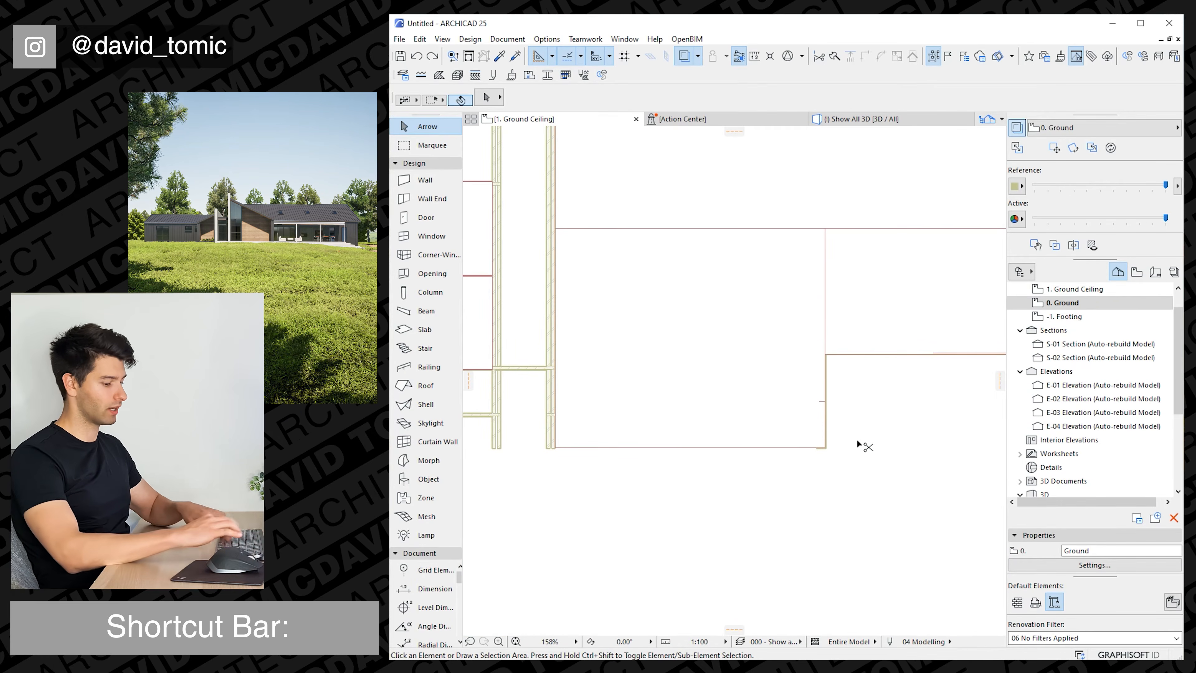
{"action": "left_click_drag", "start_coordinate": [860, 478], "coordinate": [774, 391]}
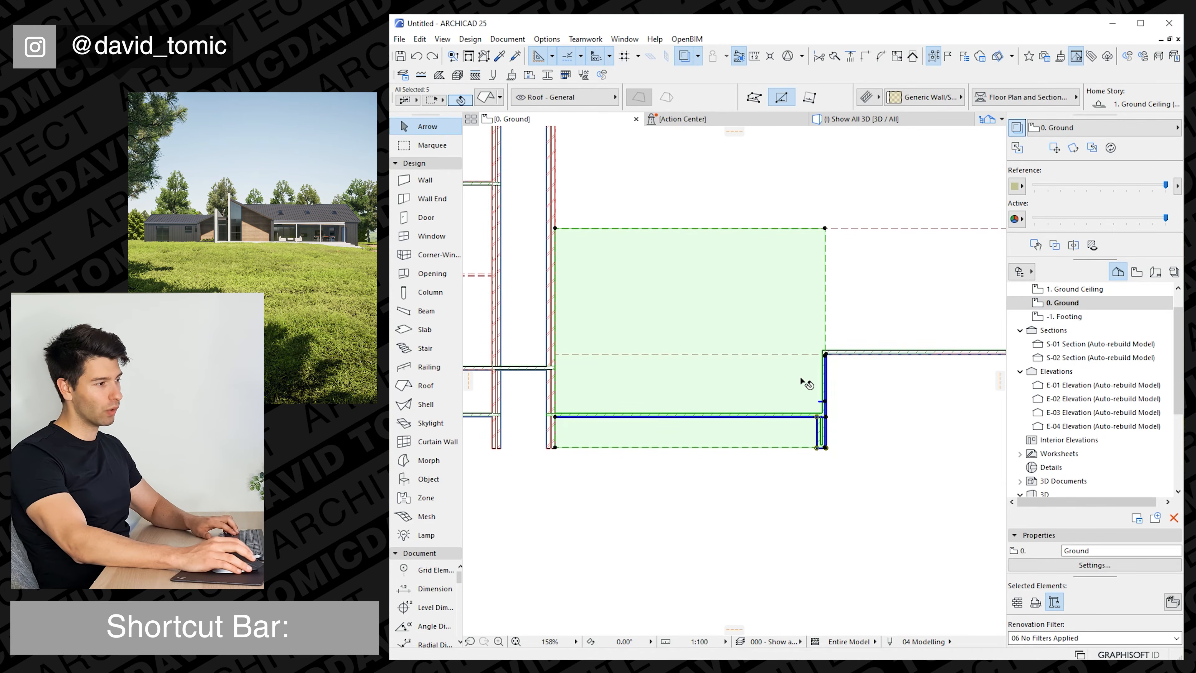
{"action": "key", "text": "ctrl+d"}
{"action": "left_click", "coordinate": [826, 448]}
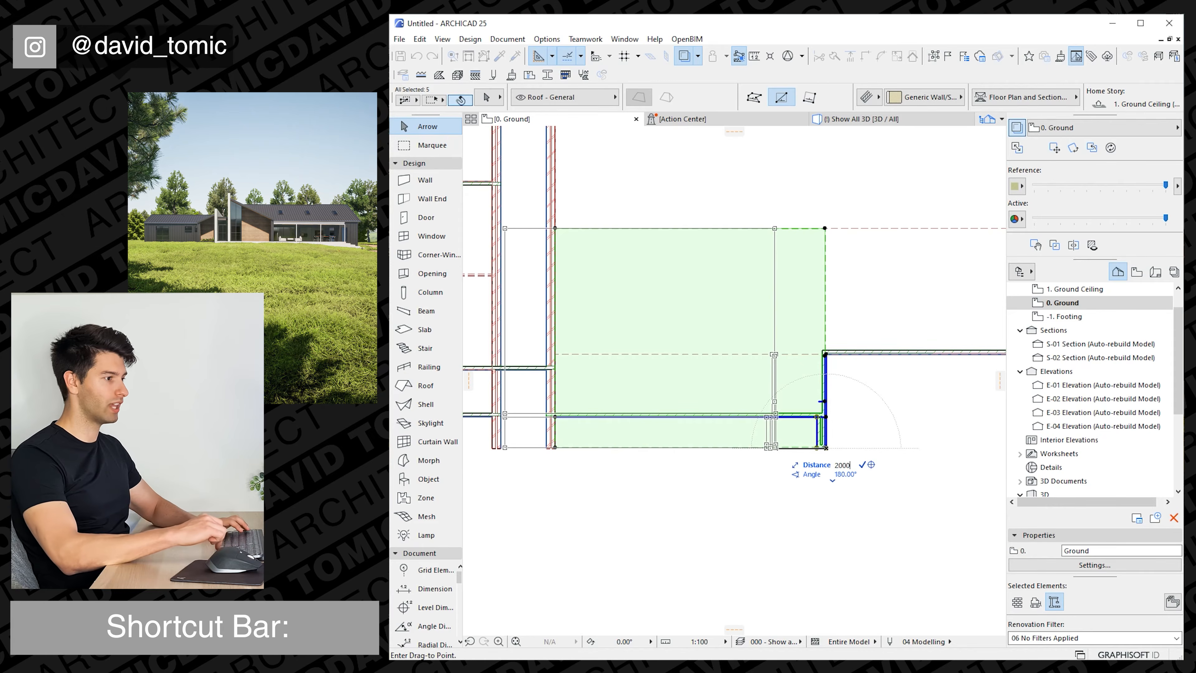
{"action": "key", "text": "Return"}
Pull the moved roof's edge and the front wall's end back to the face of the right-hand brick wall.
{"action": "left_click", "coordinate": [492, 258]}
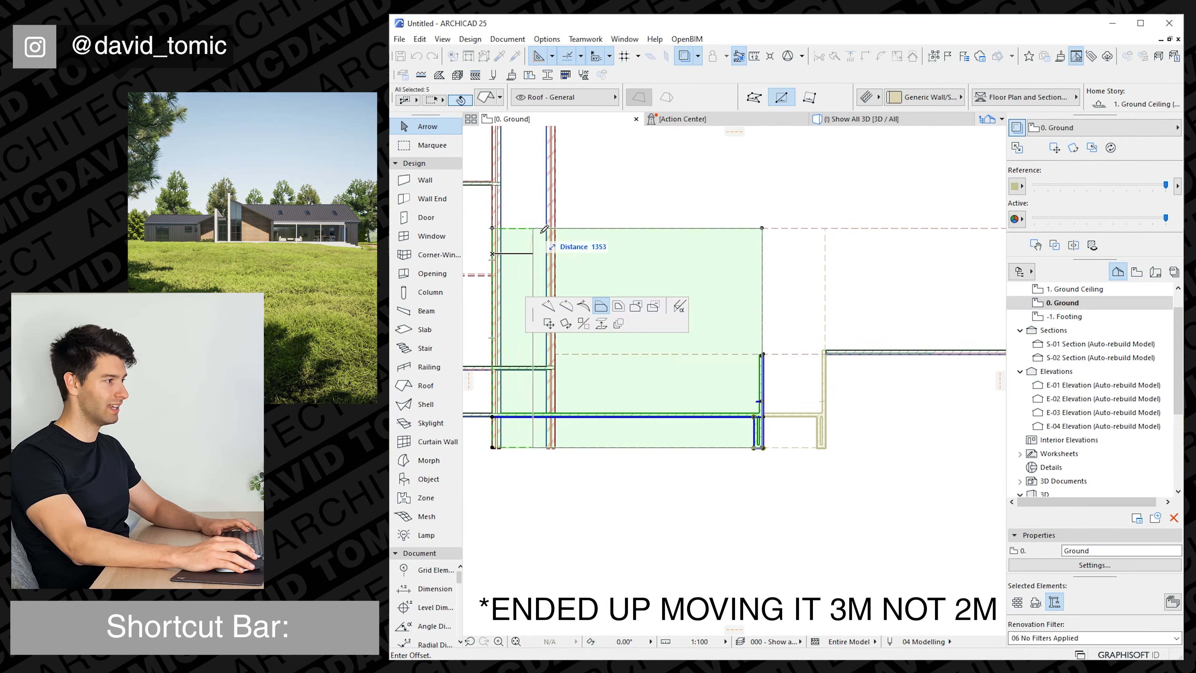
{"action": "left_click", "coordinate": [556, 240]}
{"action": "key", "text": "Escape"}
{"action": "left_click", "coordinate": [513, 419]}
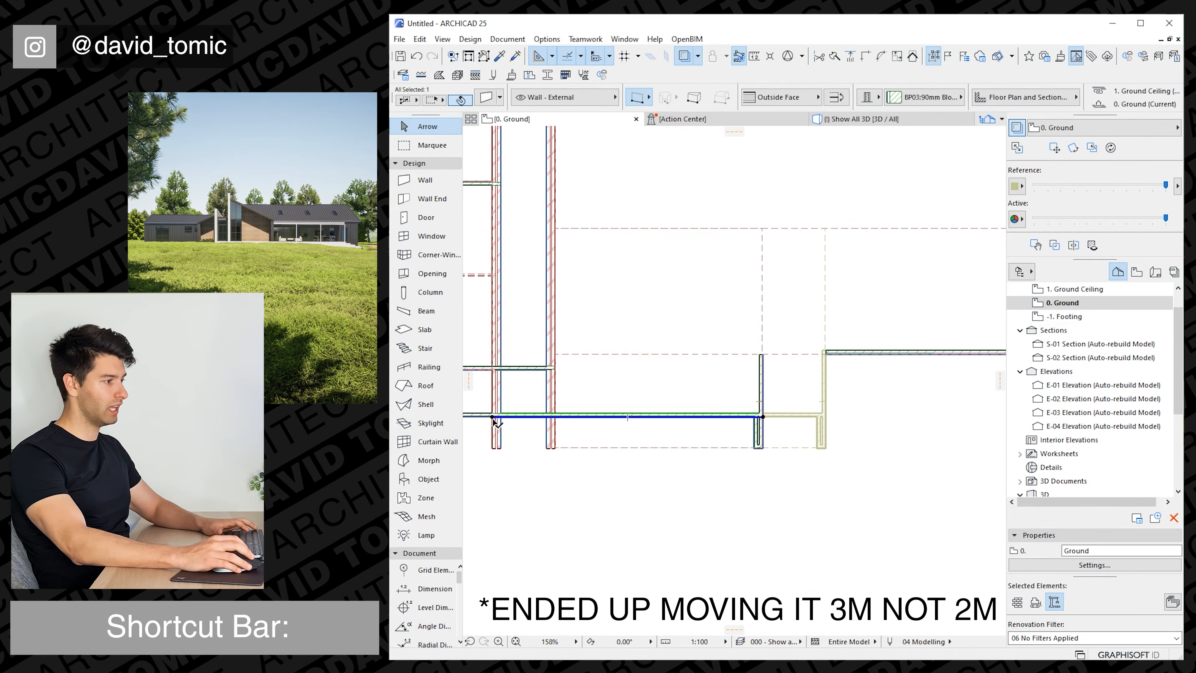
{"action": "left_click", "coordinate": [492, 416]}
{"action": "left_click", "coordinate": [554, 417]}
{"action": "key", "text": "Escape"}
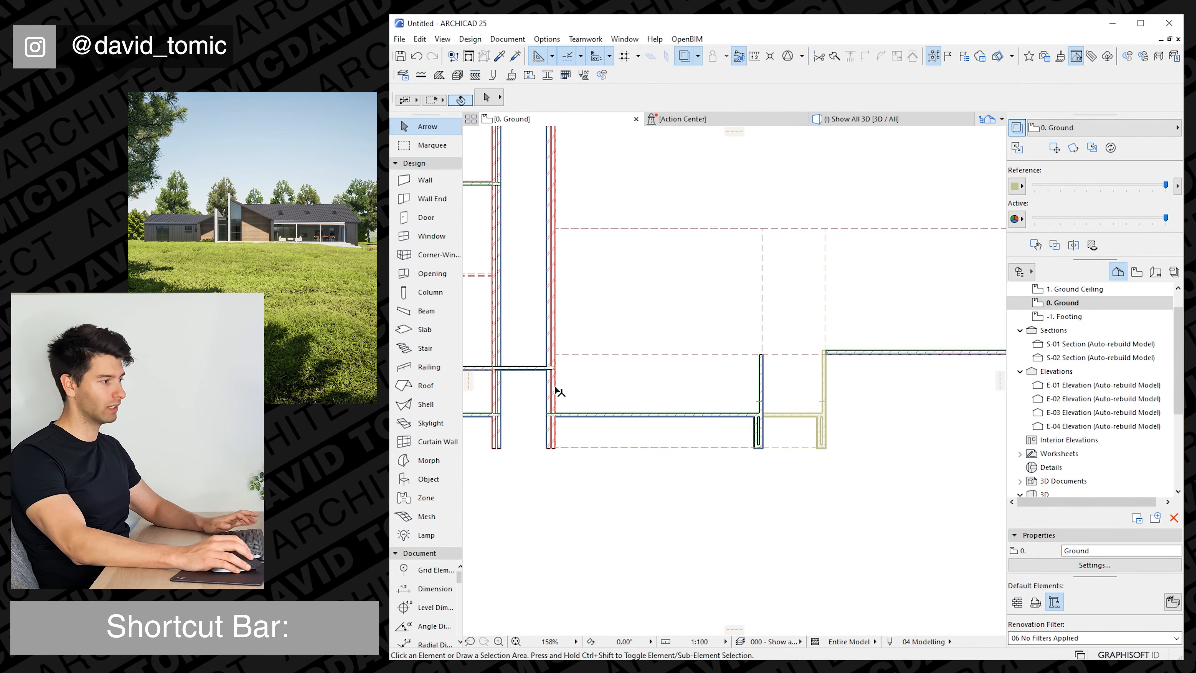
Set the pitch of the front projection's single-plane roof to 20° in the 3D view.
{"action": "left_click", "coordinate": [849, 123]}
{"action": "scroll", "coordinate": [724, 352], "scroll_direction": "up", "scroll_amount": 1}
{"action": "middle_click_drag", "start_coordinate": [723, 351], "coordinate": [638, 336], "text": "shift"}
{"action": "left_click", "coordinate": [631, 337]}
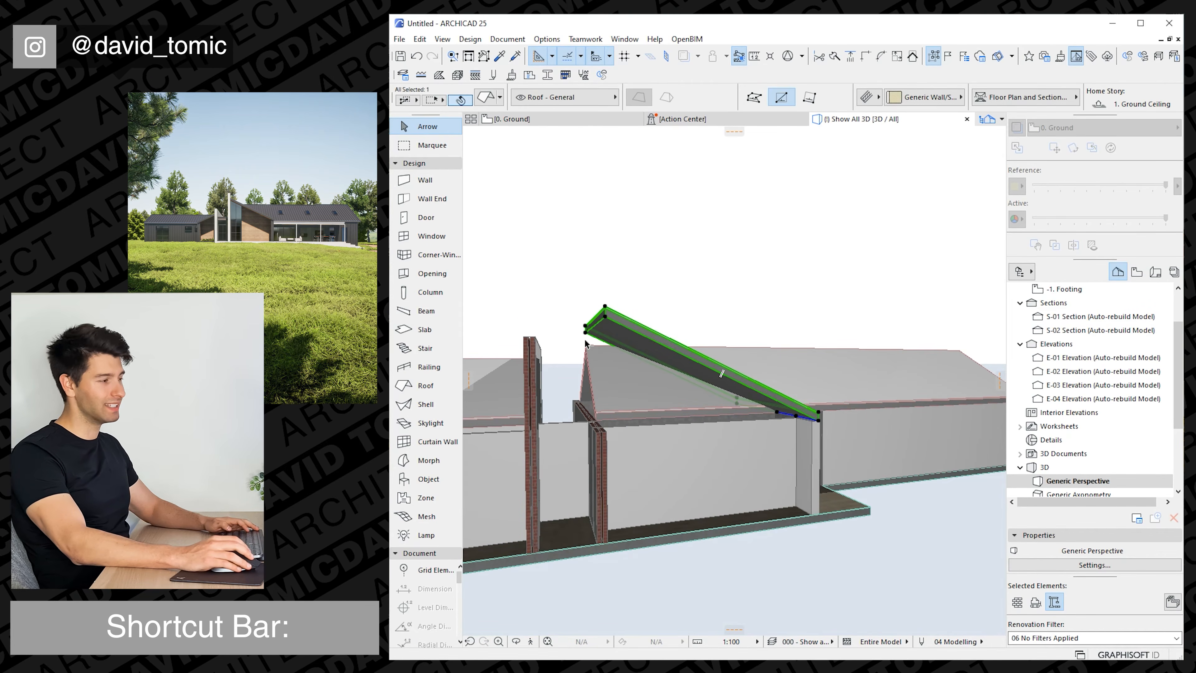
{"action": "scroll", "coordinate": [971, 101], "scroll_direction": "down", "scroll_amount": 4}
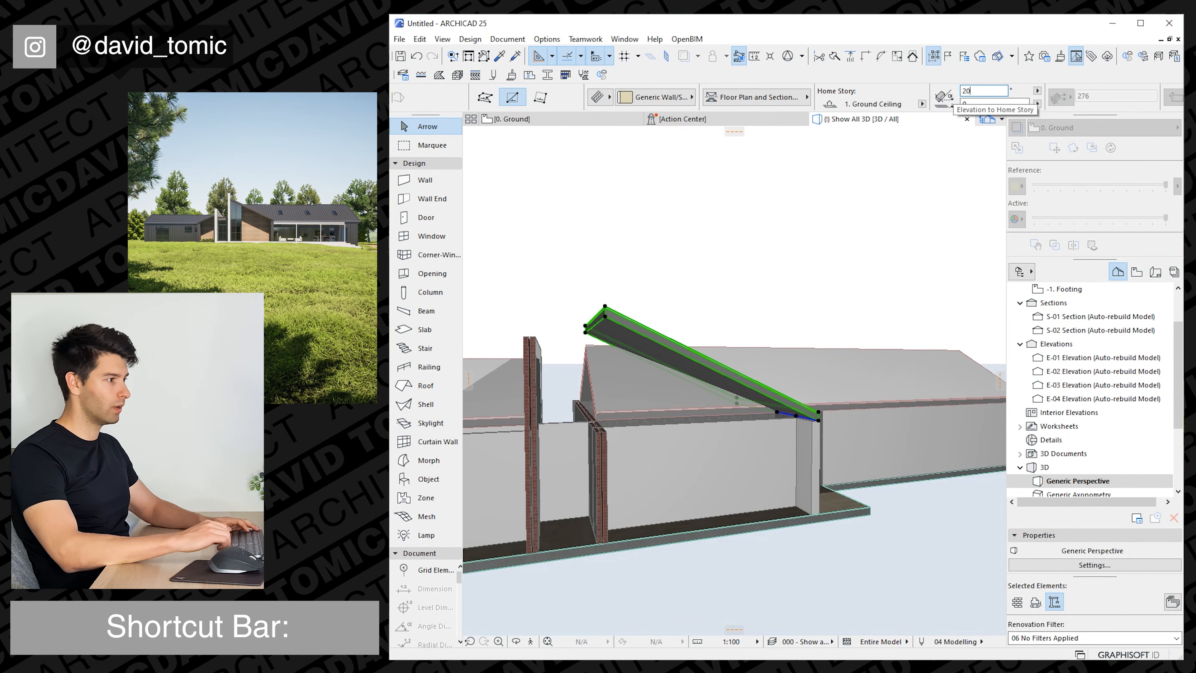
{"action": "key", "text": "Return"}
Set the front projection roof's pitch to 19° to bring its upper edge closer to the gable ridge.
{"action": "middle_click_drag", "start_coordinate": [784, 283], "coordinate": [764, 359], "text": "shift"}
{"action": "scroll", "coordinate": [766, 343], "scroll_direction": "up", "scroll_amount": 2}
{"action": "double_click", "coordinate": [976, 96]}
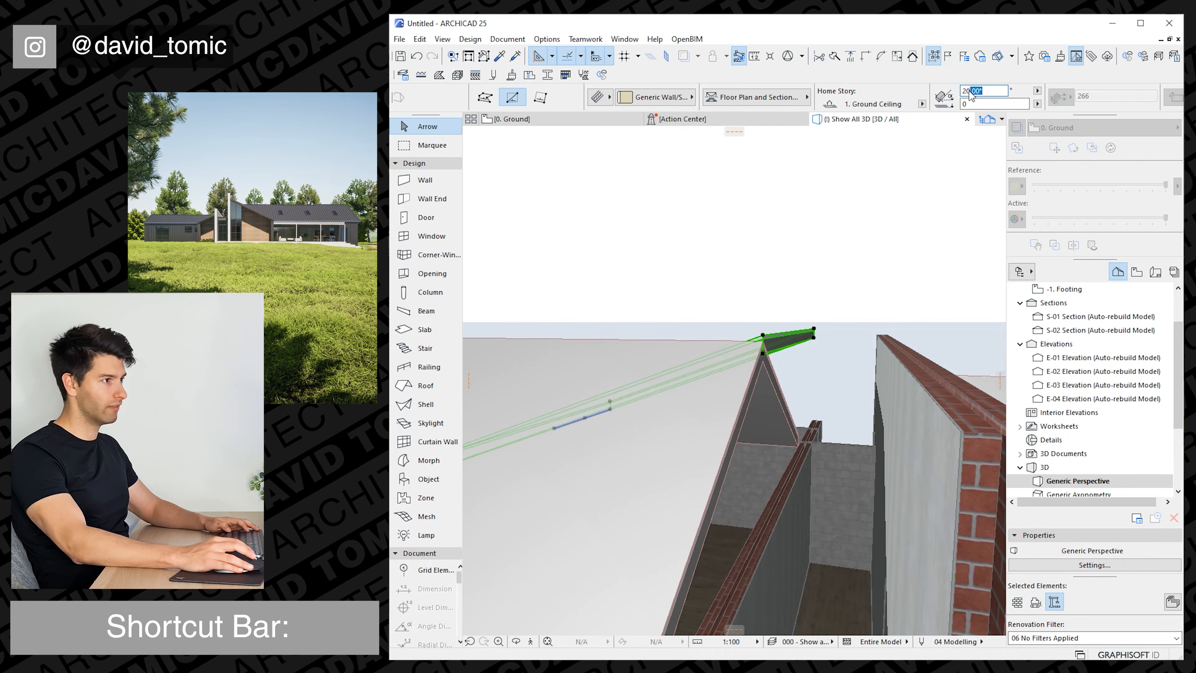
{"action": "type", "text": "19"}
{"action": "key", "text": "Return"}
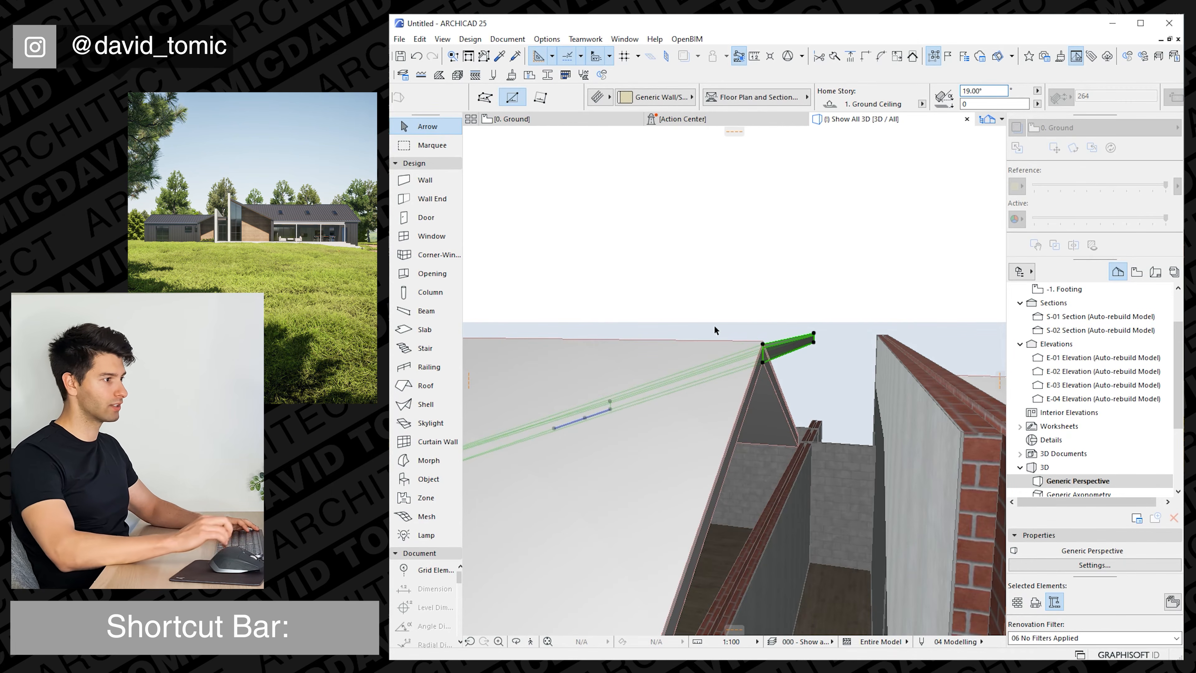
Examine the front projection's roof against the brick walls and gable roofs from several angles in 3D.
{"action": "scroll", "coordinate": [750, 394], "scroll_direction": "down", "scroll_amount": 3}
{"action": "middle_click_drag", "start_coordinate": [750, 394], "coordinate": [427, 420], "text": "shift"}
{"action": "scroll", "coordinate": [793, 395], "scroll_direction": "down", "scroll_amount": 5}
{"action": "middle_click_drag", "start_coordinate": [745, 414], "coordinate": [669, 421], "text": "shift"}
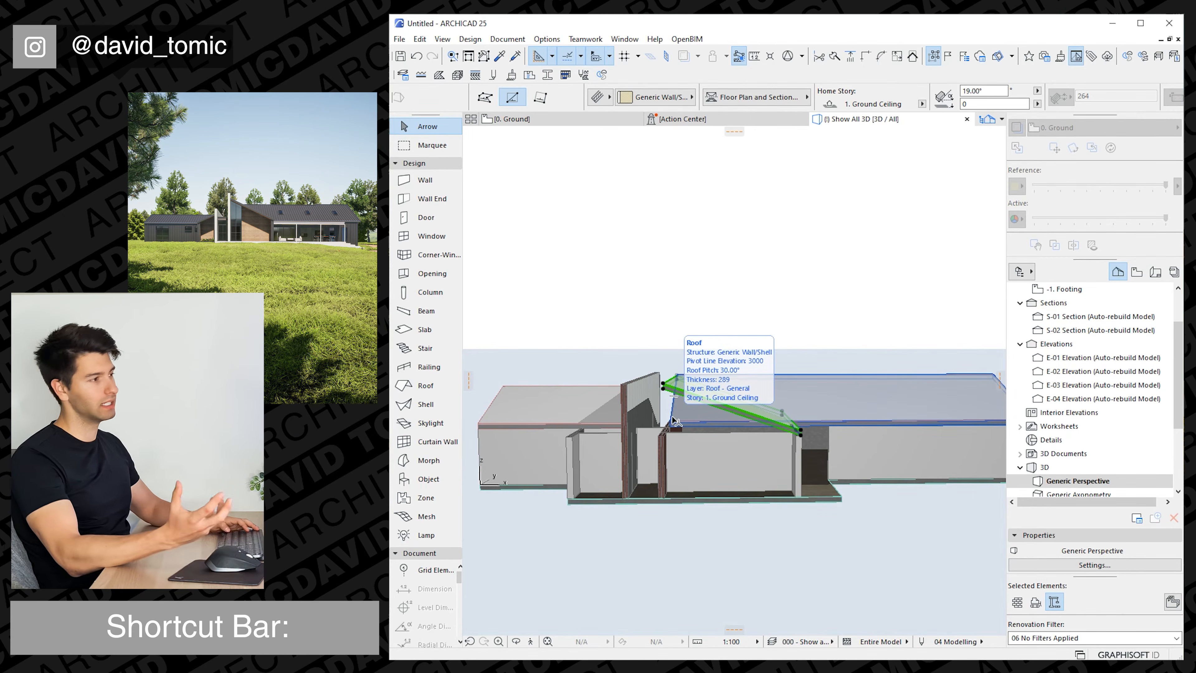
{"action": "middle_click_drag", "start_coordinate": [674, 486], "coordinate": [733, 446], "text": "shift"}
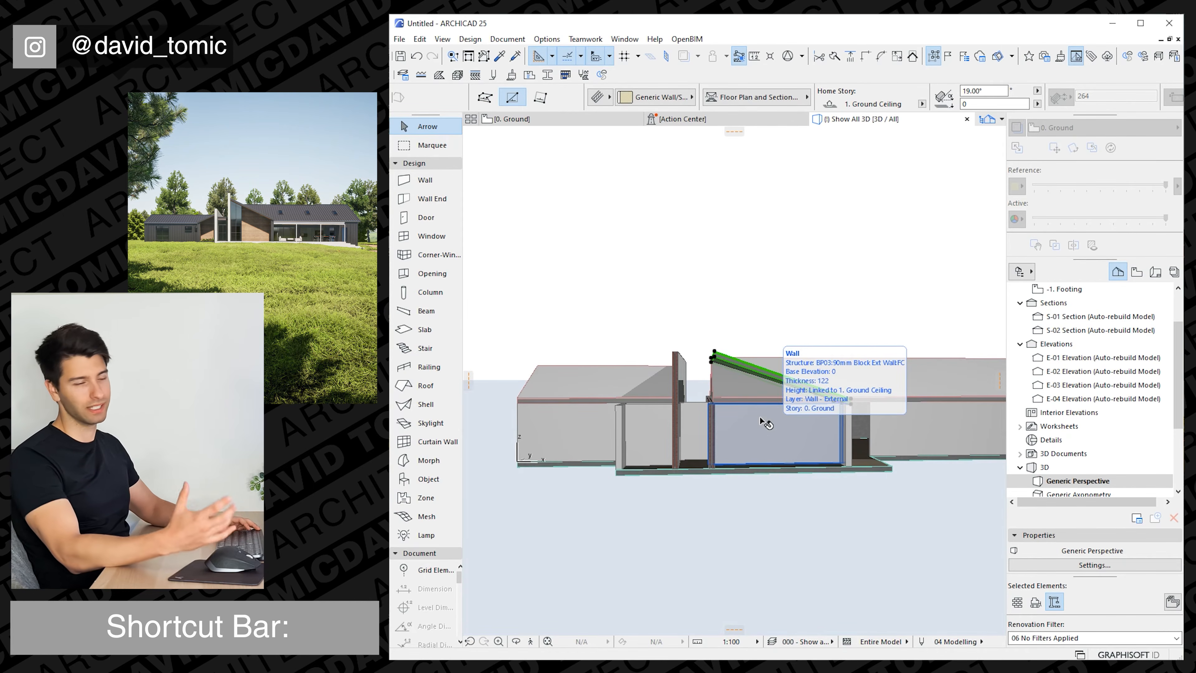
{"action": "middle_click_drag", "start_coordinate": [732, 434], "coordinate": [781, 451], "text": "shift"}
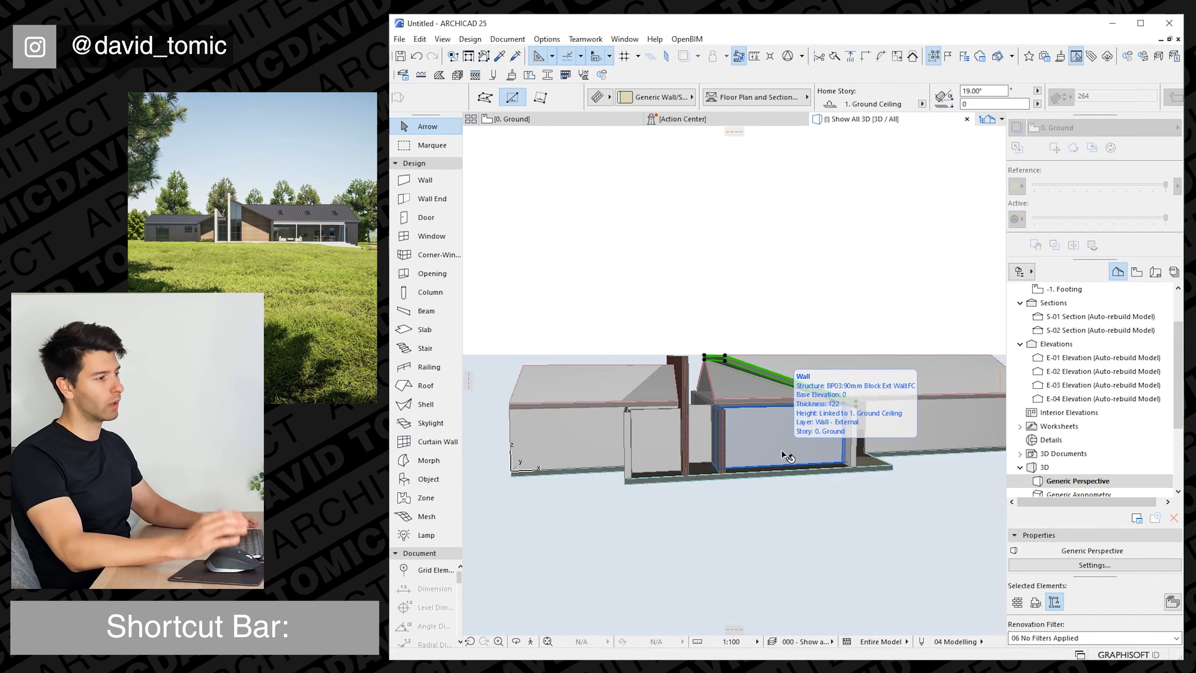
{"action": "middle_click_drag", "start_coordinate": [782, 455], "coordinate": [774, 447], "text": "shift"}
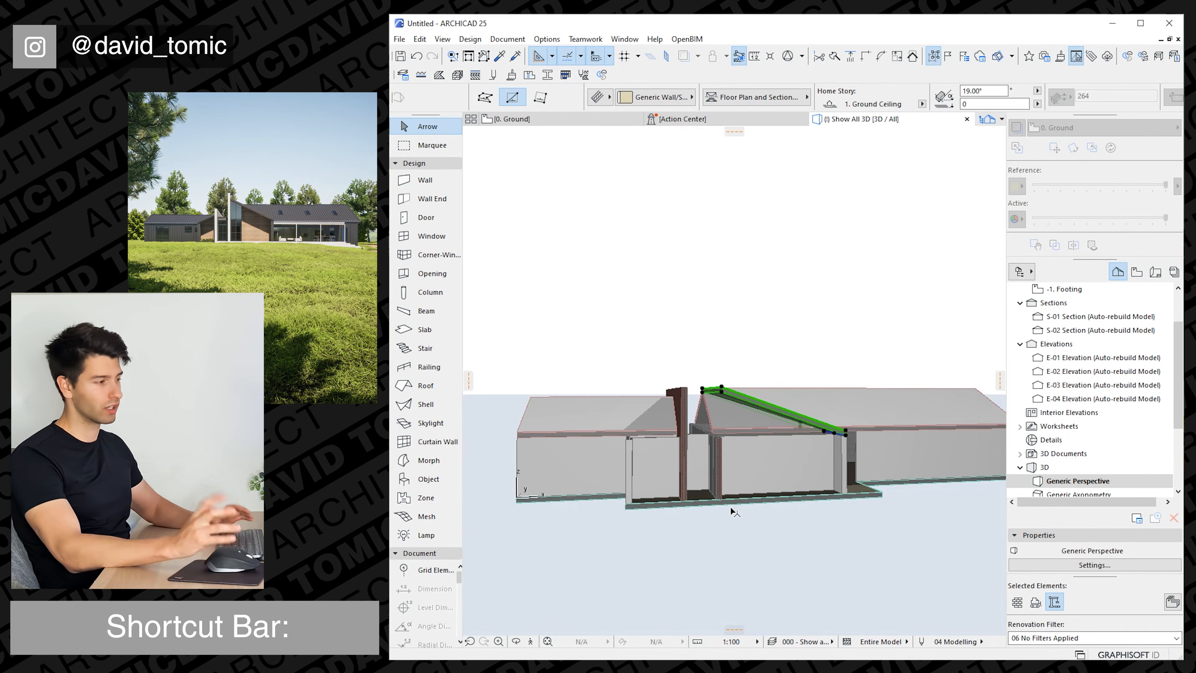
{"action": "key", "text": "Escape"}
Raise the right-hand brick wall beside the front projection to a height of 7000 mm.
{"action": "scroll", "coordinate": [733, 457], "scroll_direction": "up", "scroll_amount": 1}
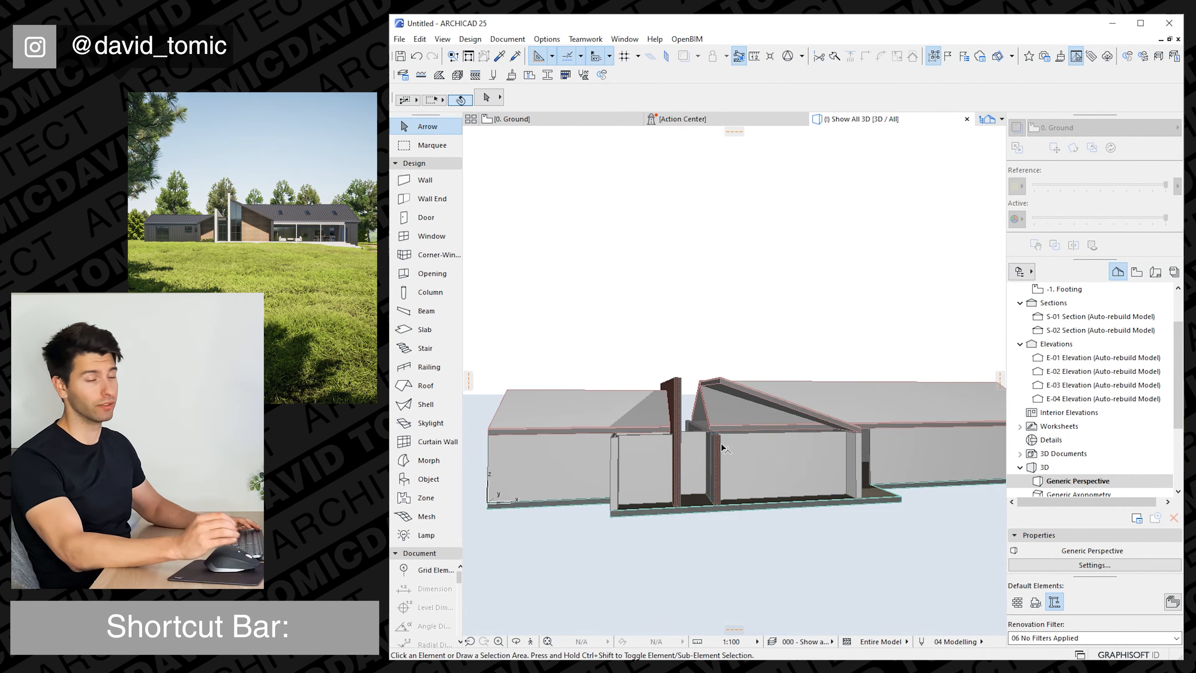
{"action": "middle_click_drag", "start_coordinate": [733, 459], "coordinate": [709, 440], "text": "shift"}
{"action": "left_click", "coordinate": [693, 447]}
{"action": "left_click", "coordinate": [707, 439]}
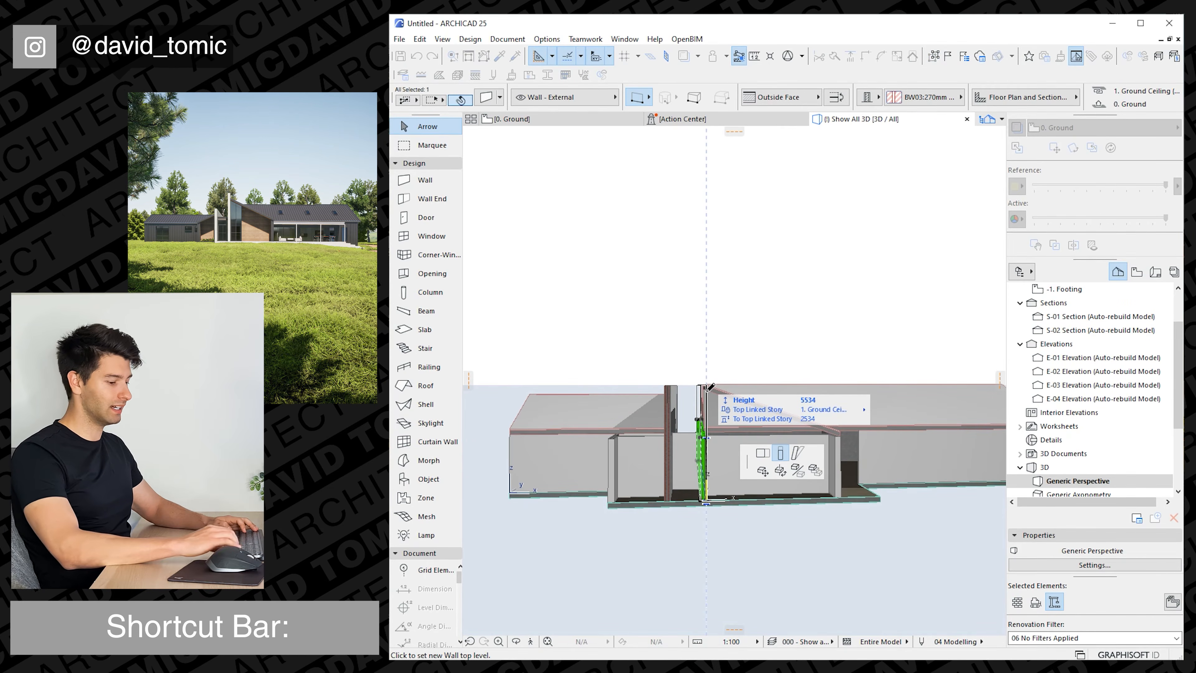
{"action": "type", "text": "7000"}
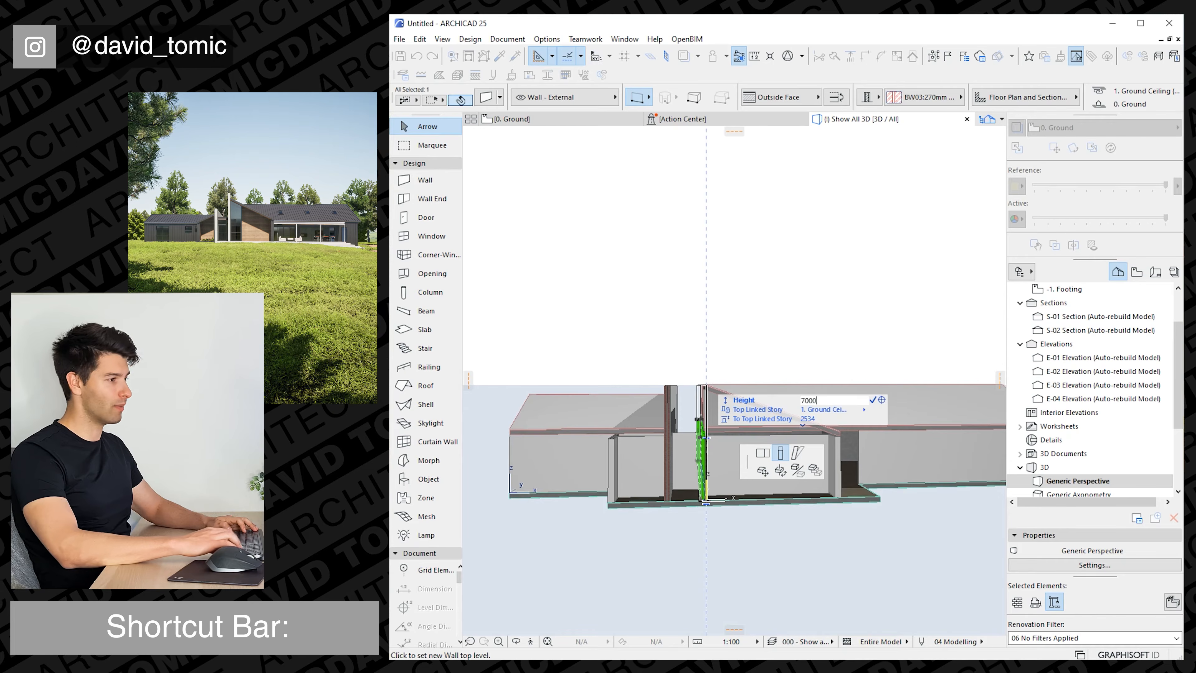
{"action": "key", "text": "Return"}
Set the pitch of both roof planes over the right wing to 35°.
{"action": "mouse_move", "coordinate": [707, 439]}
{"action": "middle_mouse_down", "text": "shift"}
{"action": "mouse_move", "coordinate": [703, 430]}
{"action": "mouse_move", "coordinate": [735, 437]}
{"action": "mouse_move", "coordinate": [686, 436]}
{"action": "middle_mouse_up", "text": "shift"}
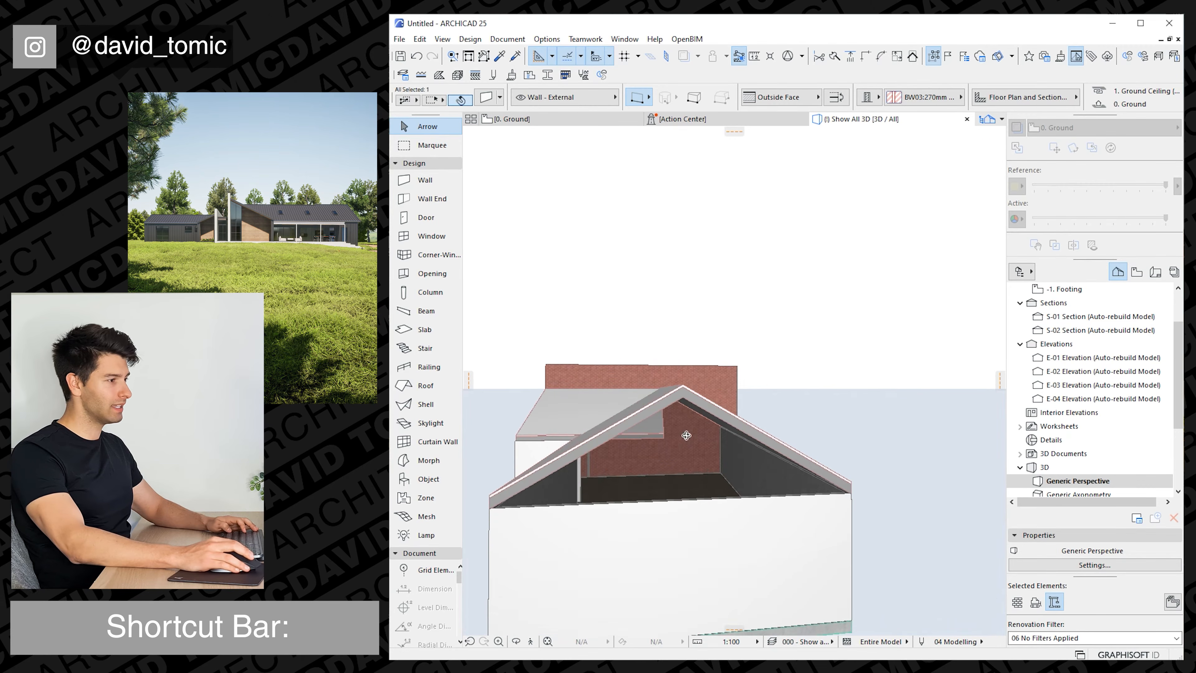
{"action": "left_click", "coordinate": [657, 415]}
{"action": "left_click", "coordinate": [746, 419], "text": "shift"}
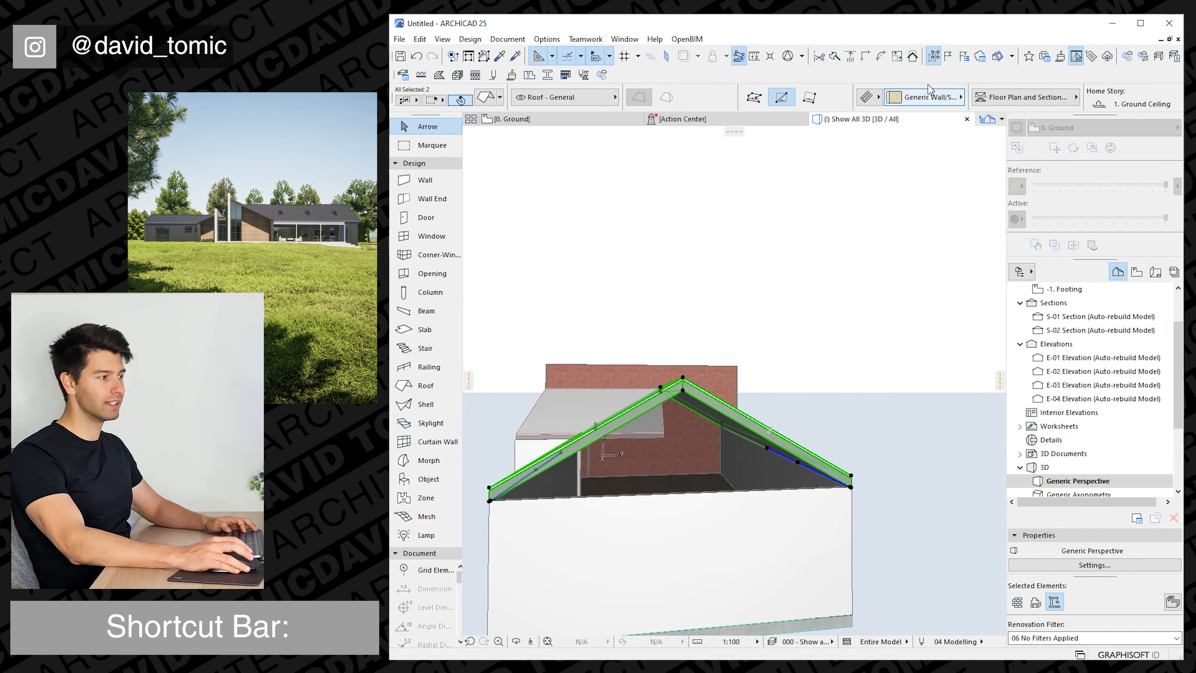
{"action": "scroll", "coordinate": [928, 92], "scroll_direction": "down", "scroll_amount": 5}
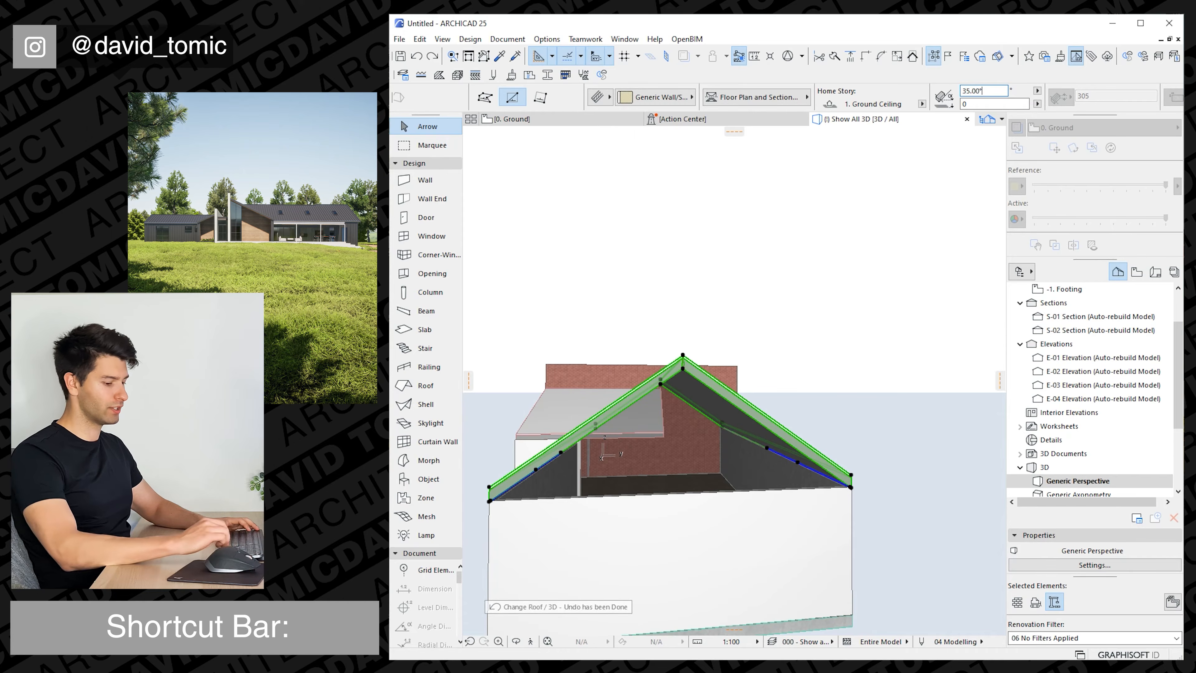
Match the front projection roof to the right wing's ridge, trying a 24° pitch before setting it to 23°.
{"action": "middle_click_drag", "start_coordinate": [778, 275], "coordinate": [790, 400], "text": "shift"}
{"action": "left_click", "coordinate": [790, 400]}
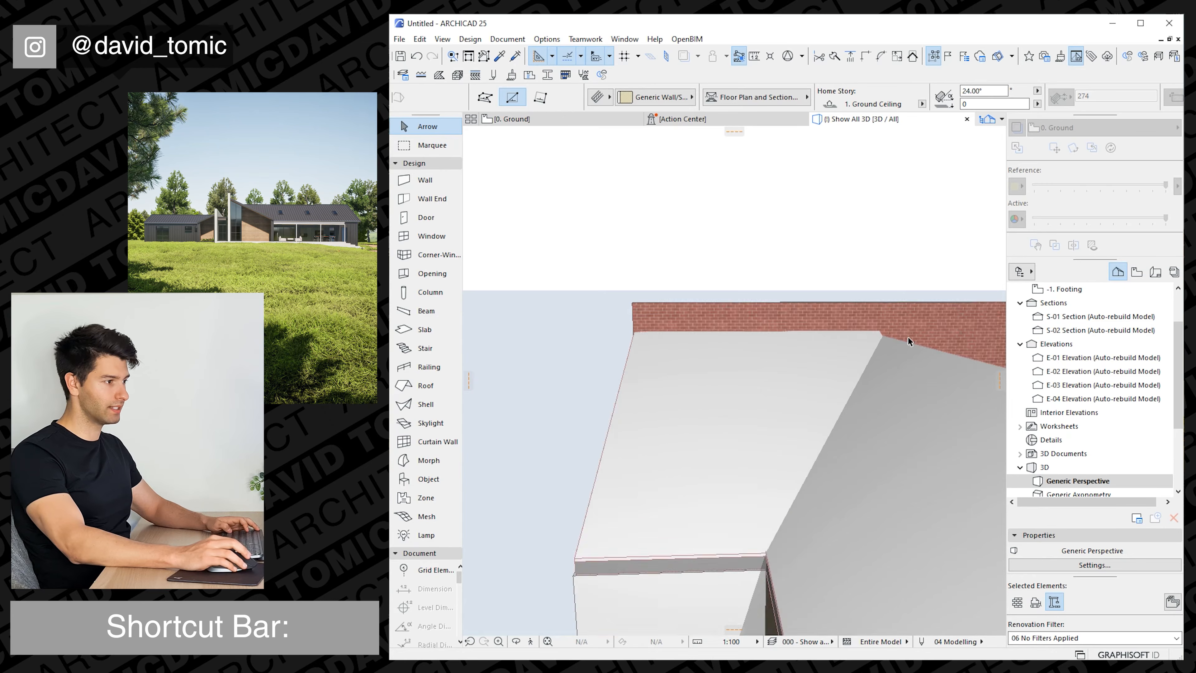
{"action": "middle_click_drag", "start_coordinate": [911, 342], "coordinate": [710, 215], "text": "shift"}
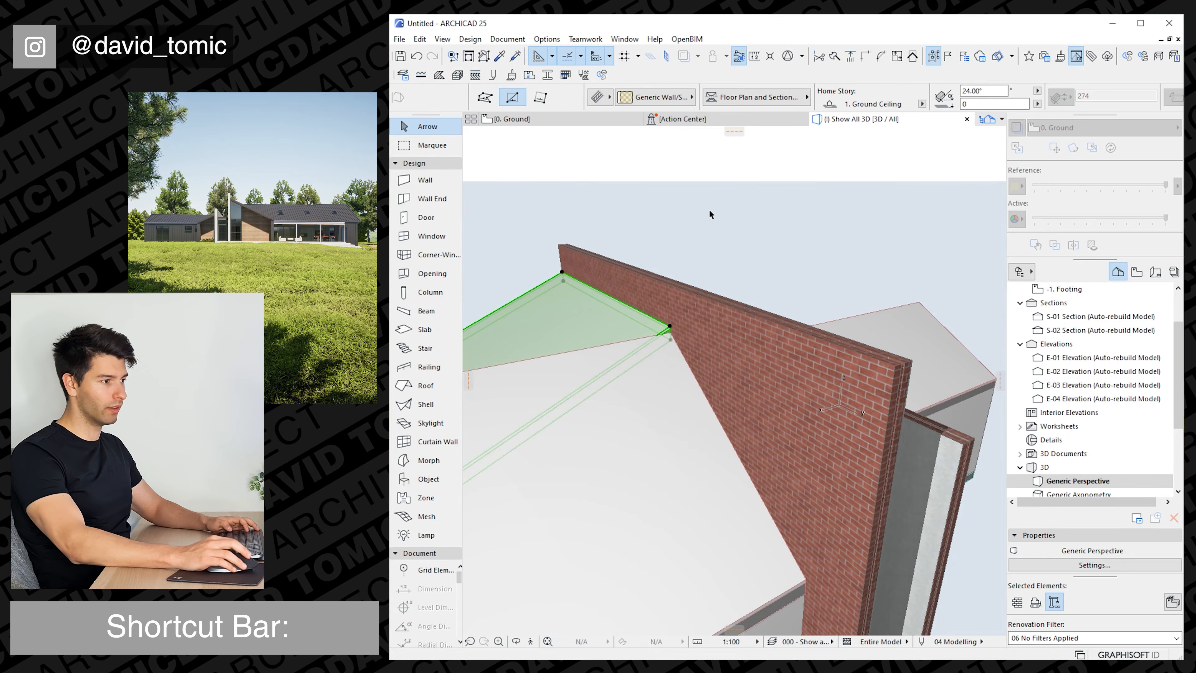
{"action": "key", "text": "Return"}
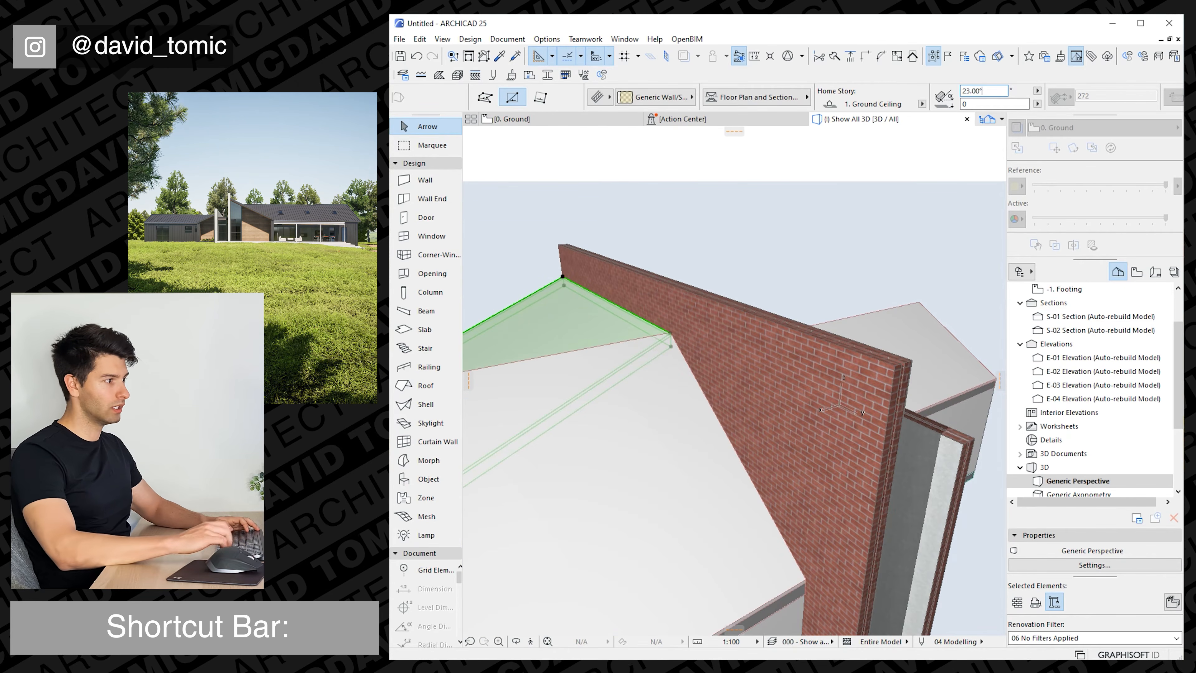
{"action": "middle_click_drag", "start_coordinate": [684, 393], "coordinate": [741, 426], "text": "shift"}
{"action": "key", "text": "Escape"}
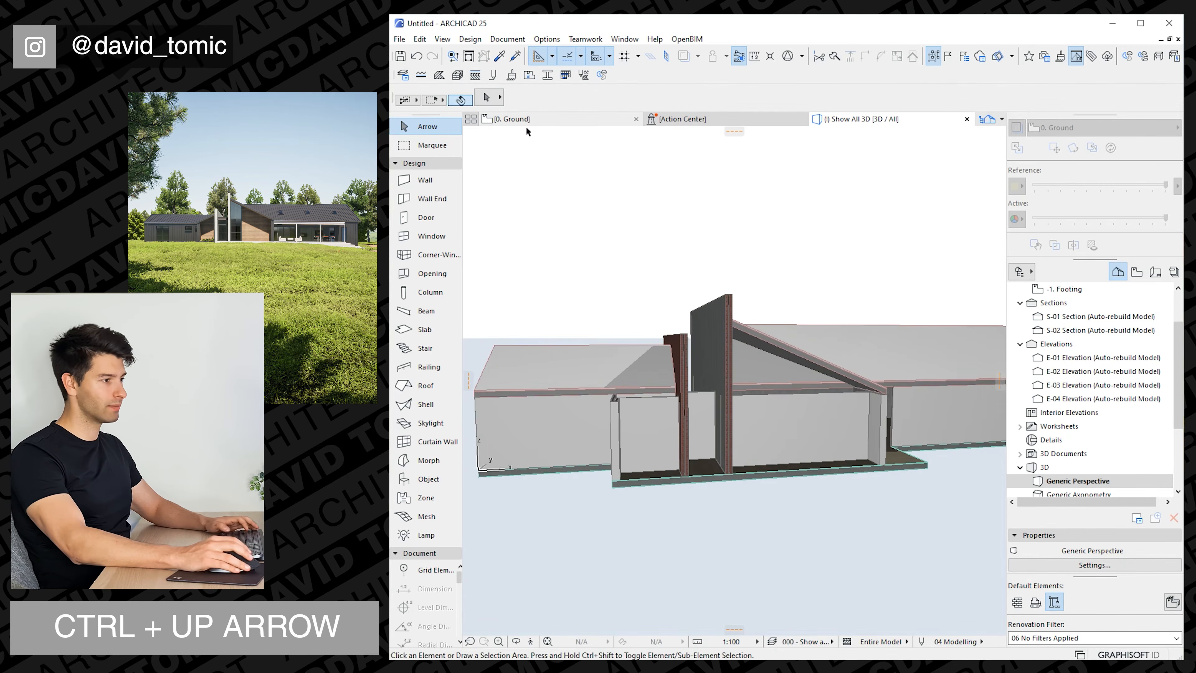
On the Ground Ceiling story, draw a rectangular single-plane roof over the left wing's front projection, from its outer front corner to the ridge at the brick wall.
{"action": "left_click", "coordinate": [531, 124]}
{"action": "key", "text": "ctrl+Up"}
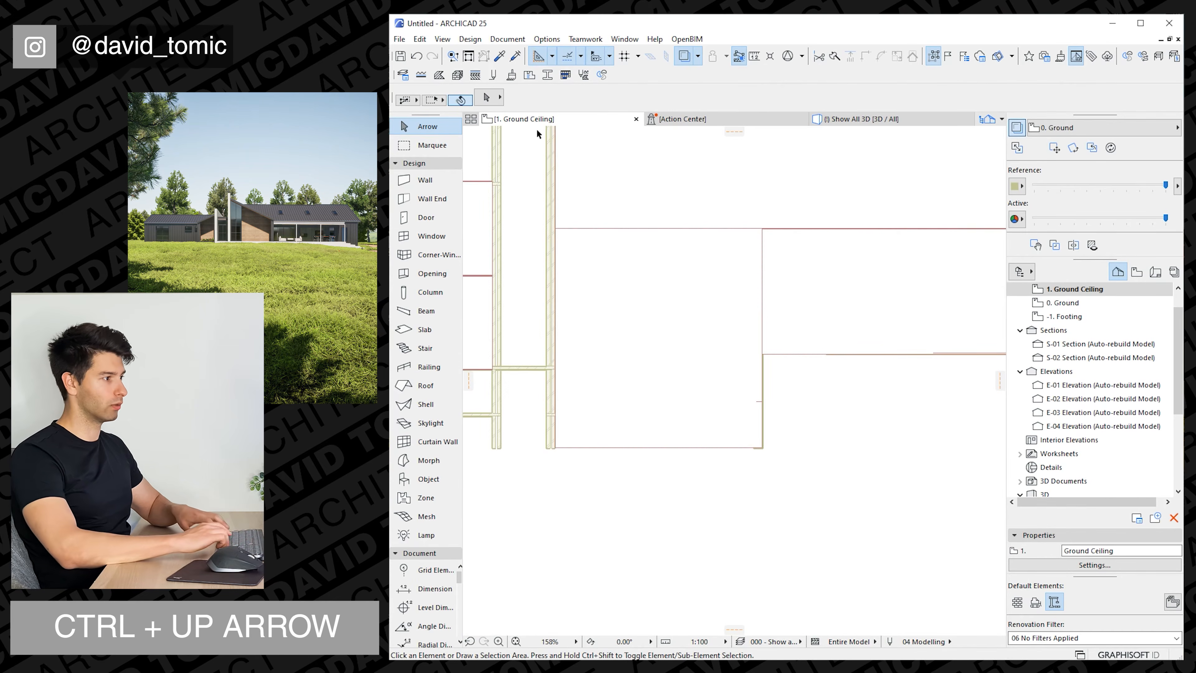
{"action": "middle_click_drag", "start_coordinate": [635, 353], "coordinate": [813, 305]}
{"action": "left_click", "coordinate": [785, 325], "text": "alt"}
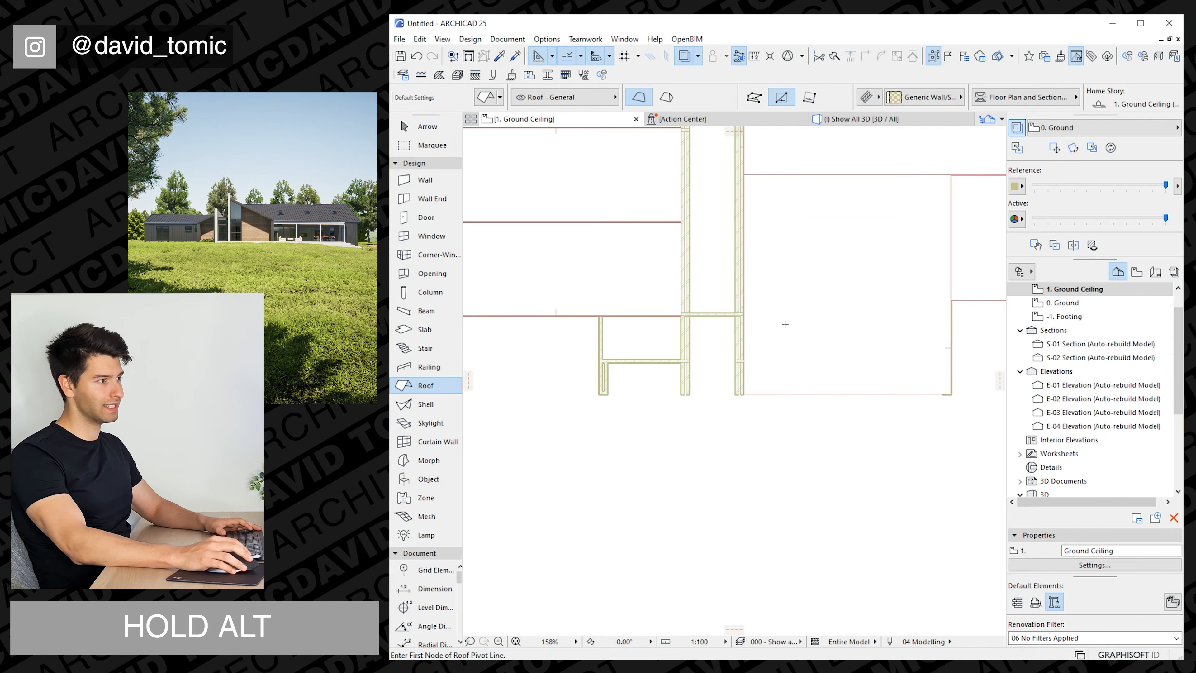
{"action": "left_click", "coordinate": [599, 395]}
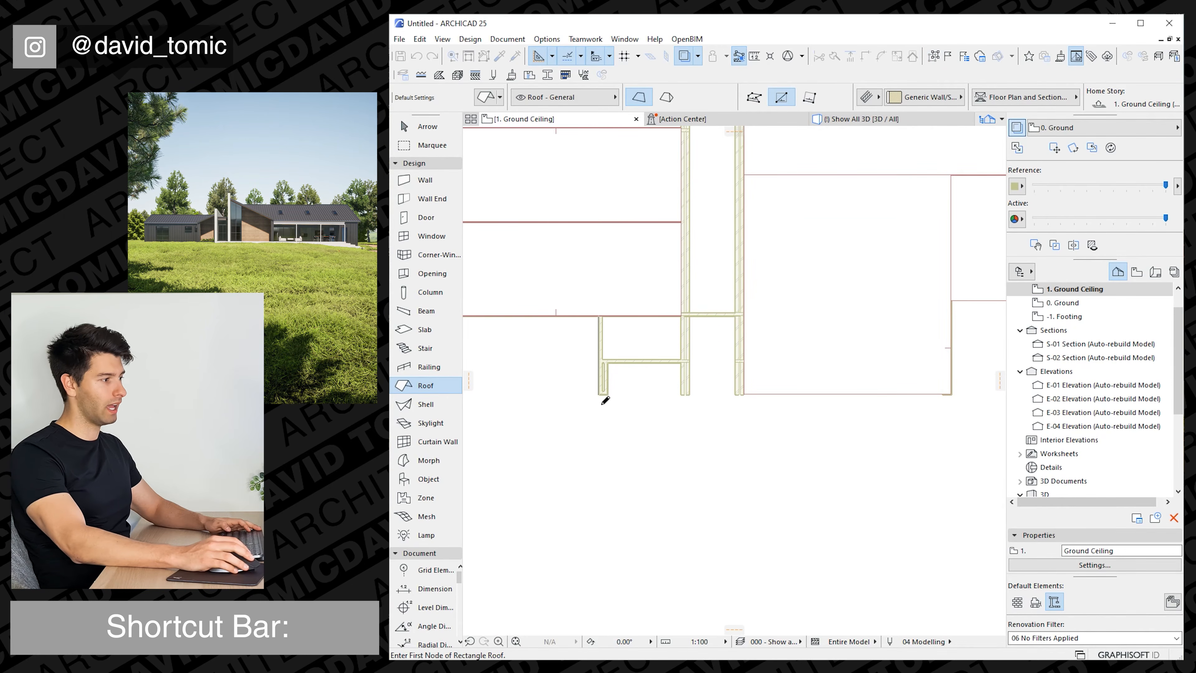
{"action": "left_click", "coordinate": [681, 222]}
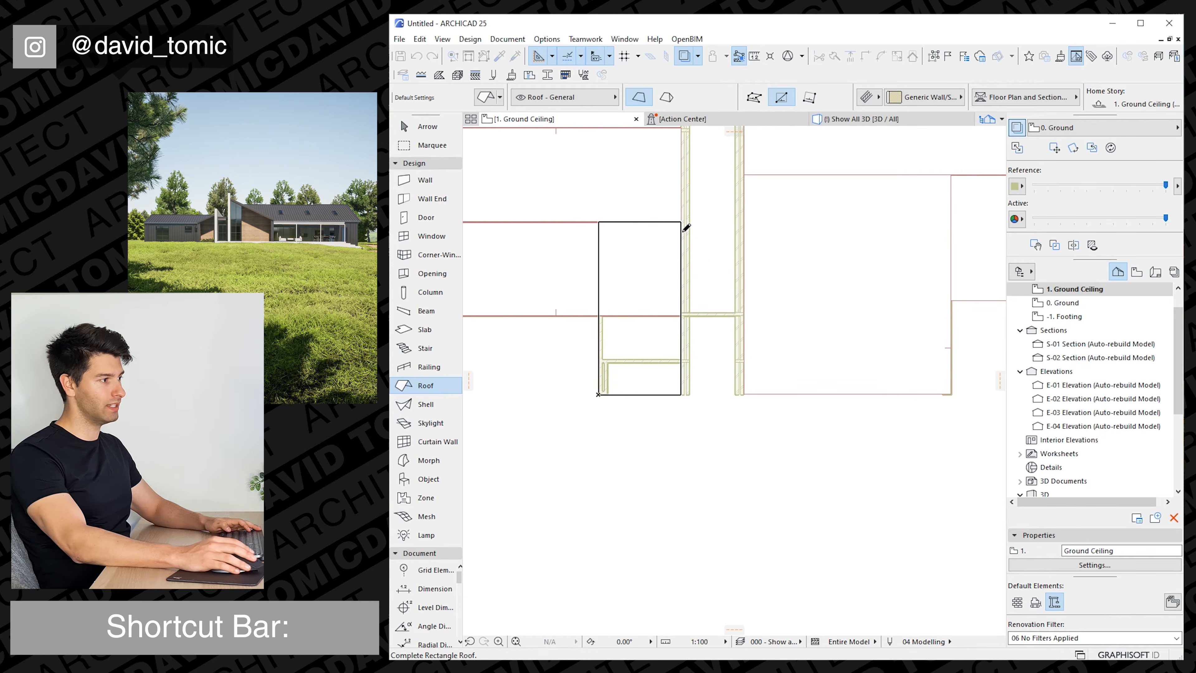
{"action": "key", "text": "Escape"}
Raise the front walls of both projections above their roofs to the top of the tall brick wall.
{"action": "left_click", "coordinate": [857, 121]}
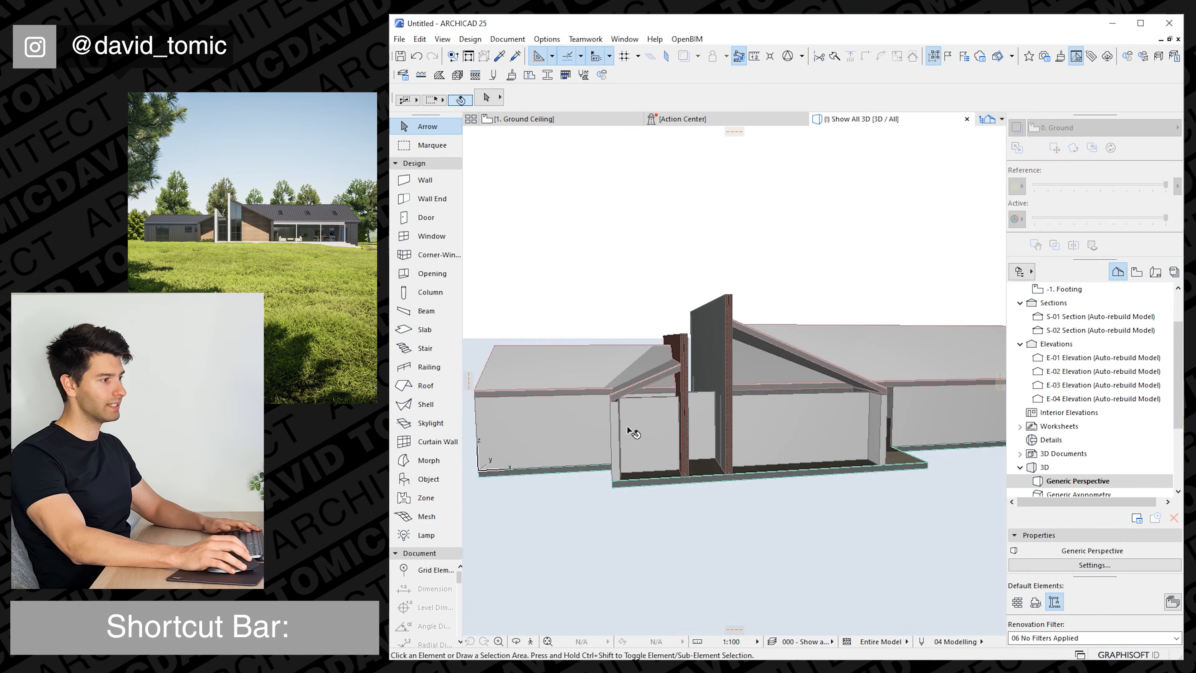
{"action": "middle_click_drag", "start_coordinate": [633, 430], "coordinate": [766, 340], "text": "shift"}
{"action": "left_click", "coordinate": [766, 340]}
{"action": "left_click", "coordinate": [715, 326]}
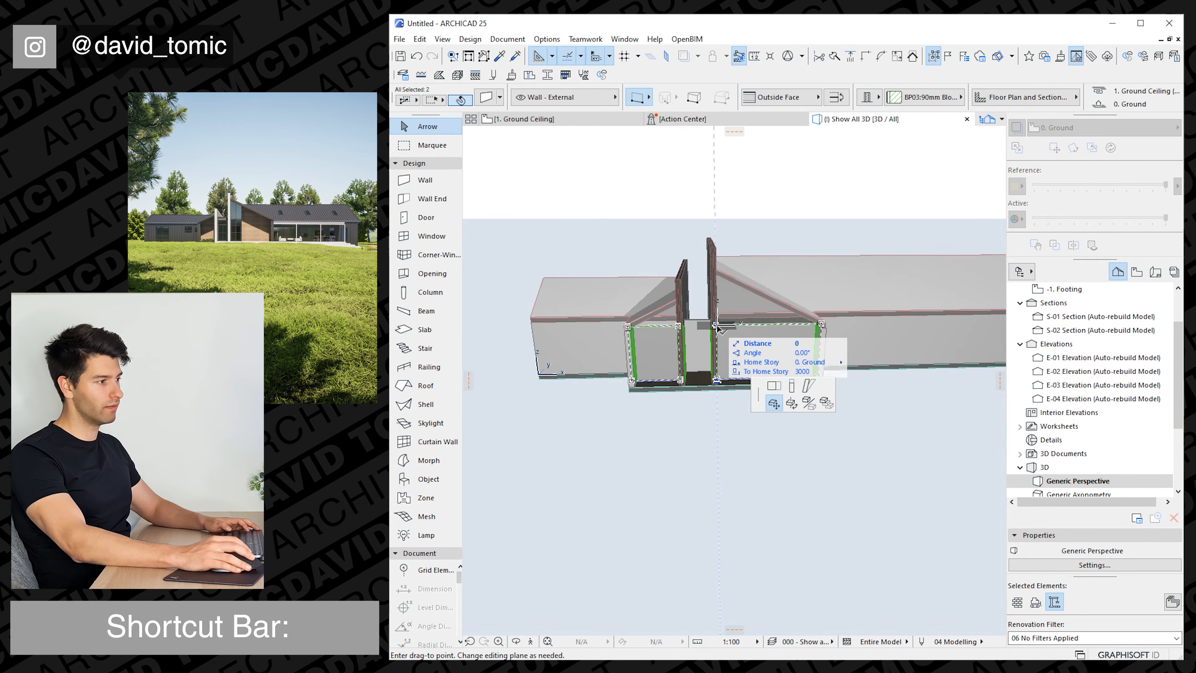
{"action": "left_click", "coordinate": [791, 383]}
{"action": "left_click", "coordinate": [716, 247]}
Trim both projections' front walls to their roofs using Solid Element Operations, Subtraction with upwards extrusion, with the walls as targets and the roofs as operators.
{"action": "middle_click_drag", "start_coordinate": [694, 344], "coordinate": [744, 302], "text": "shift"}
{"action": "scroll", "coordinate": [763, 286], "scroll_direction": "up", "scroll_amount": 3}
{"action": "right_click", "coordinate": [773, 245]}
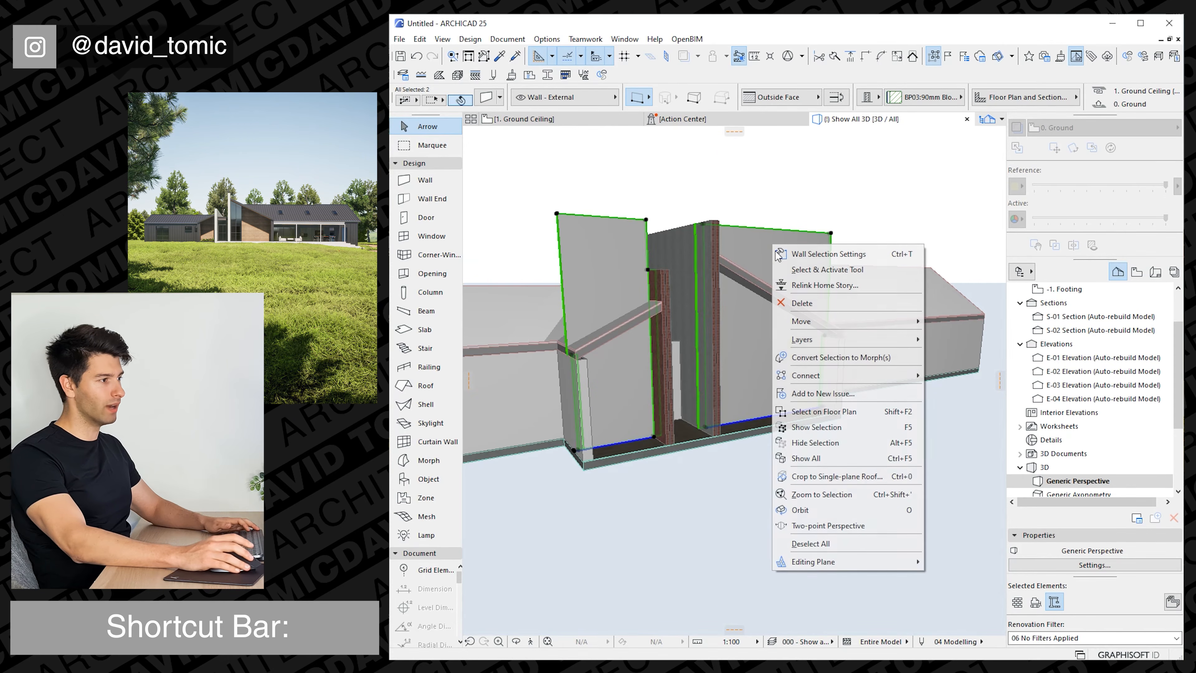
{"action": "mouse_move", "coordinate": [837, 376]}
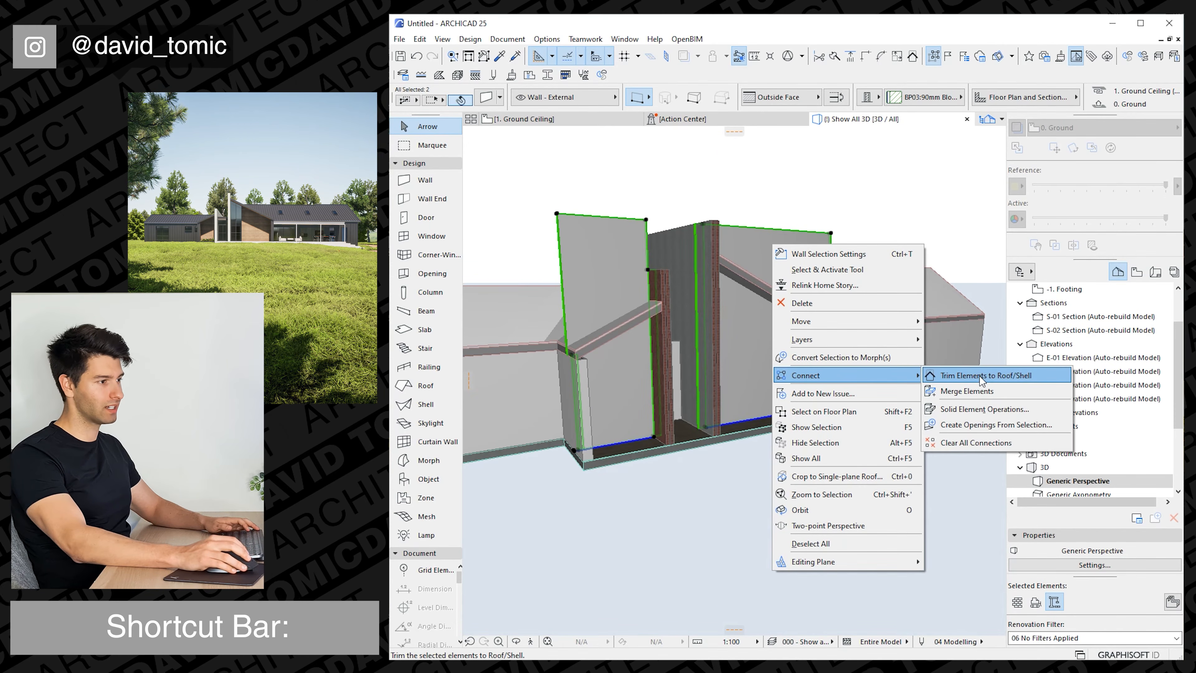
{"action": "left_click", "coordinate": [985, 410]}
{"action": "left_click", "coordinate": [775, 293]}
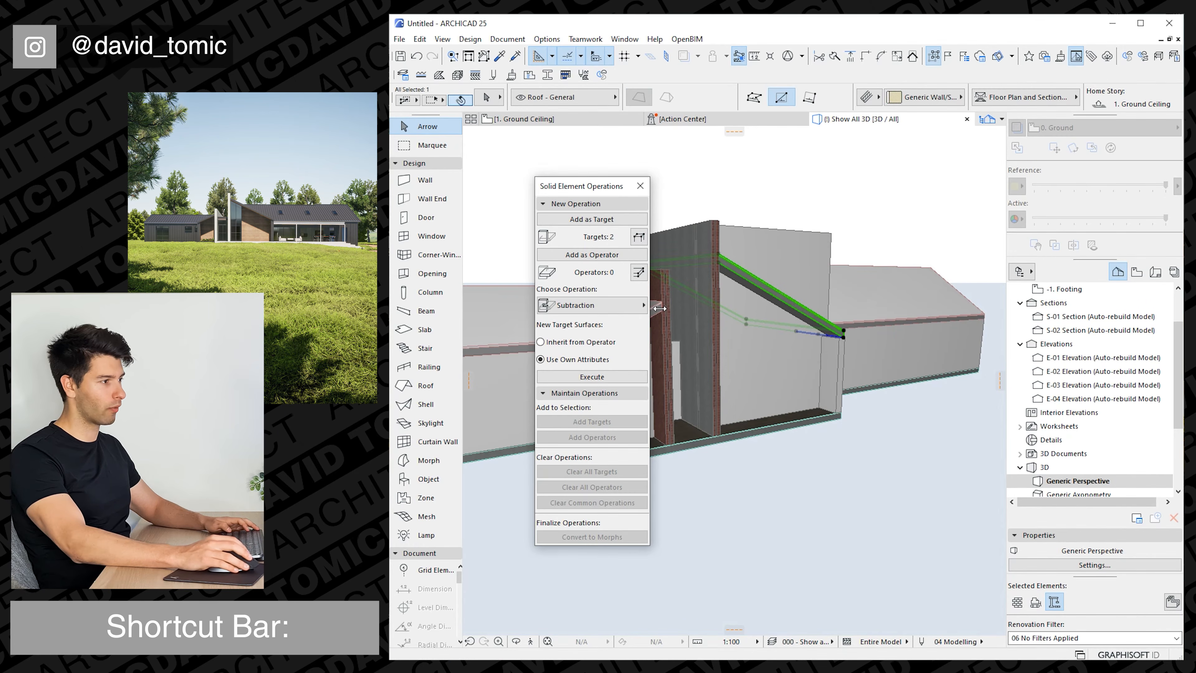
{"action": "left_click", "coordinate": [612, 255]}
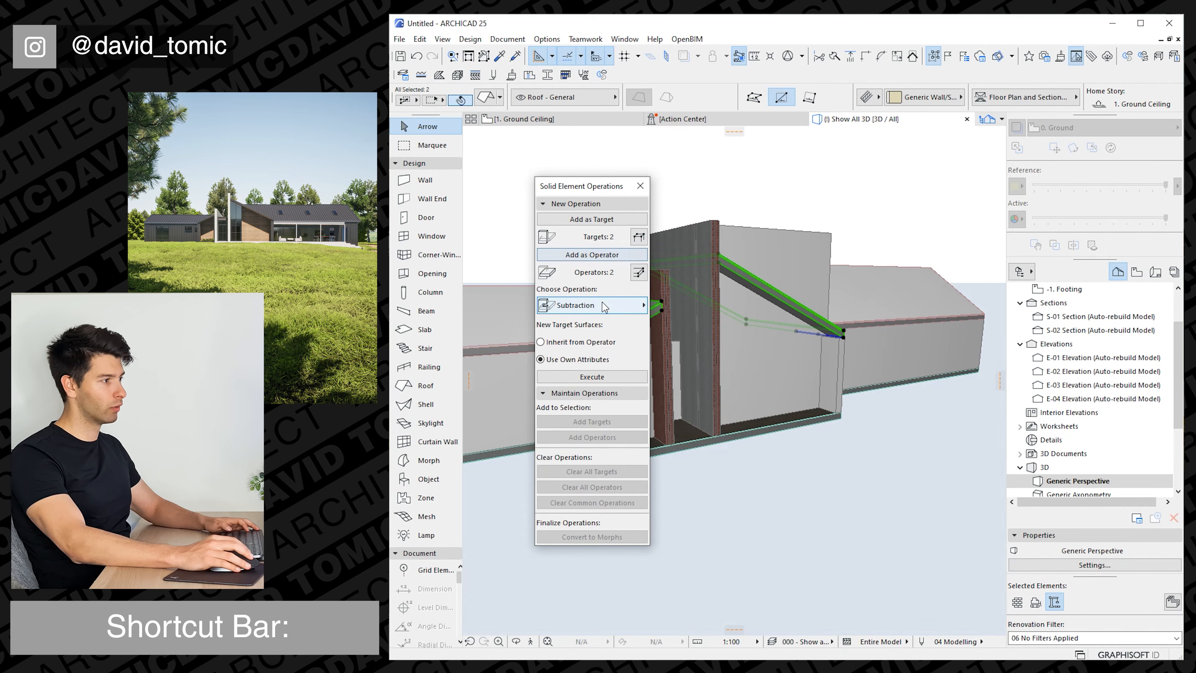
{"action": "left_click", "coordinate": [604, 305]}
{"action": "left_click", "coordinate": [696, 321]}
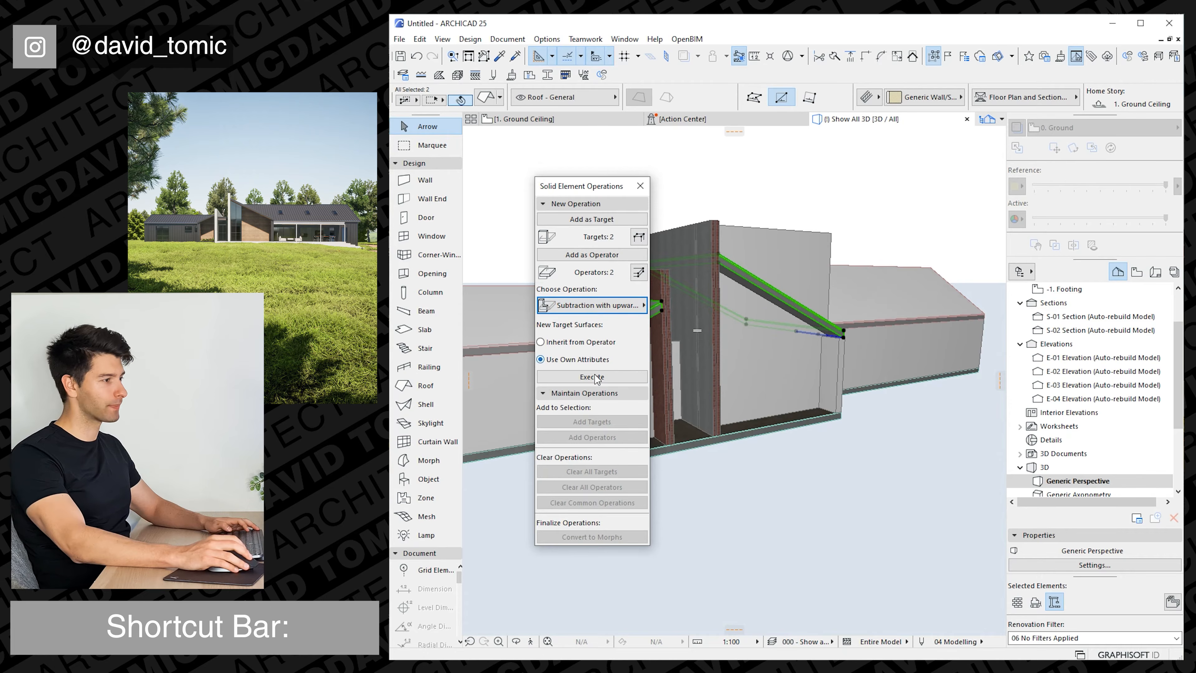
{"action": "left_click", "coordinate": [595, 377]}
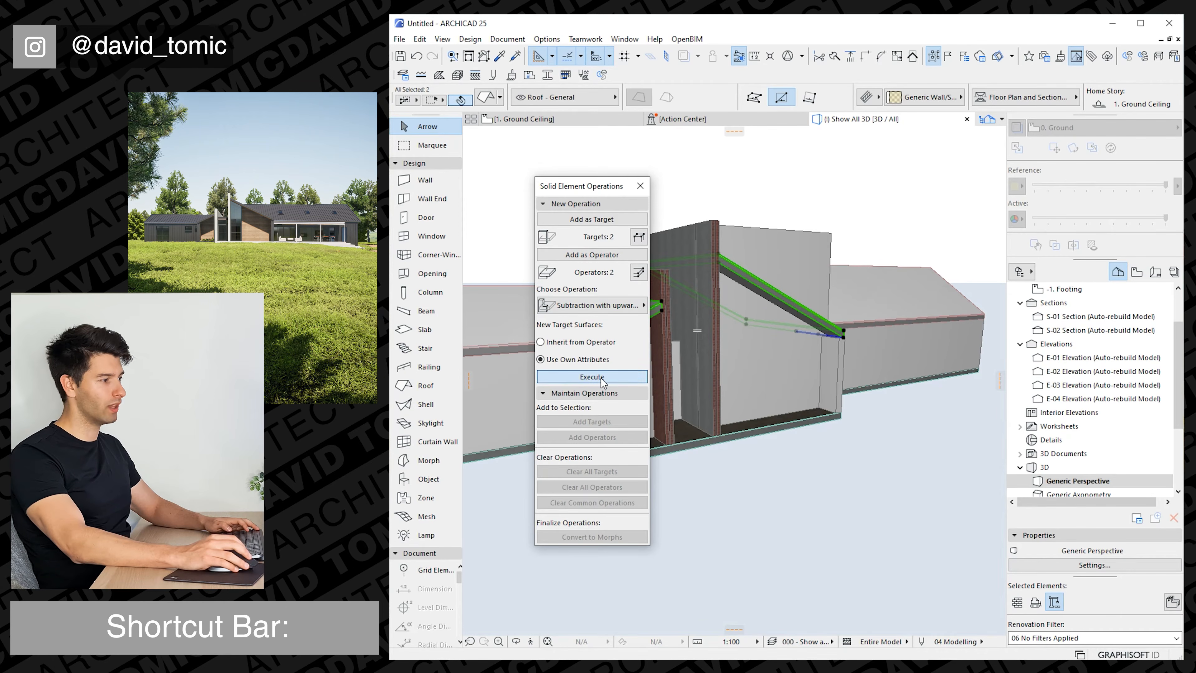
{"action": "left_click", "coordinate": [647, 190]}
{"action": "key", "text": "Escape"}
Extend the outer side edge of the right projection's roof to the outer face of the side wall.
{"action": "scroll", "coordinate": [648, 339], "scroll_direction": "up", "scroll_amount": 2}
{"action": "middle_click_drag", "start_coordinate": [648, 339], "coordinate": [564, 377], "text": "shift"}
{"action": "middle_click_drag", "start_coordinate": [796, 351], "coordinate": [711, 364], "text": "shift"}
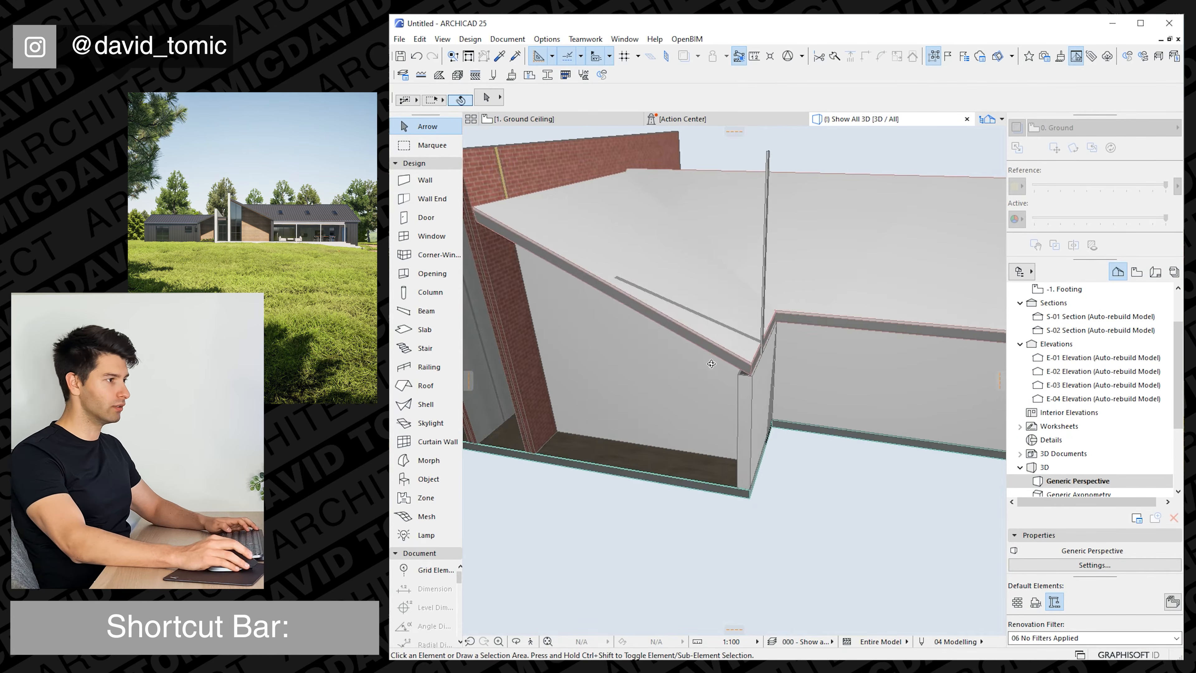
{"action": "left_click", "coordinate": [723, 348]}
{"action": "scroll", "coordinate": [768, 377], "scroll_direction": "up", "scroll_amount": 3}
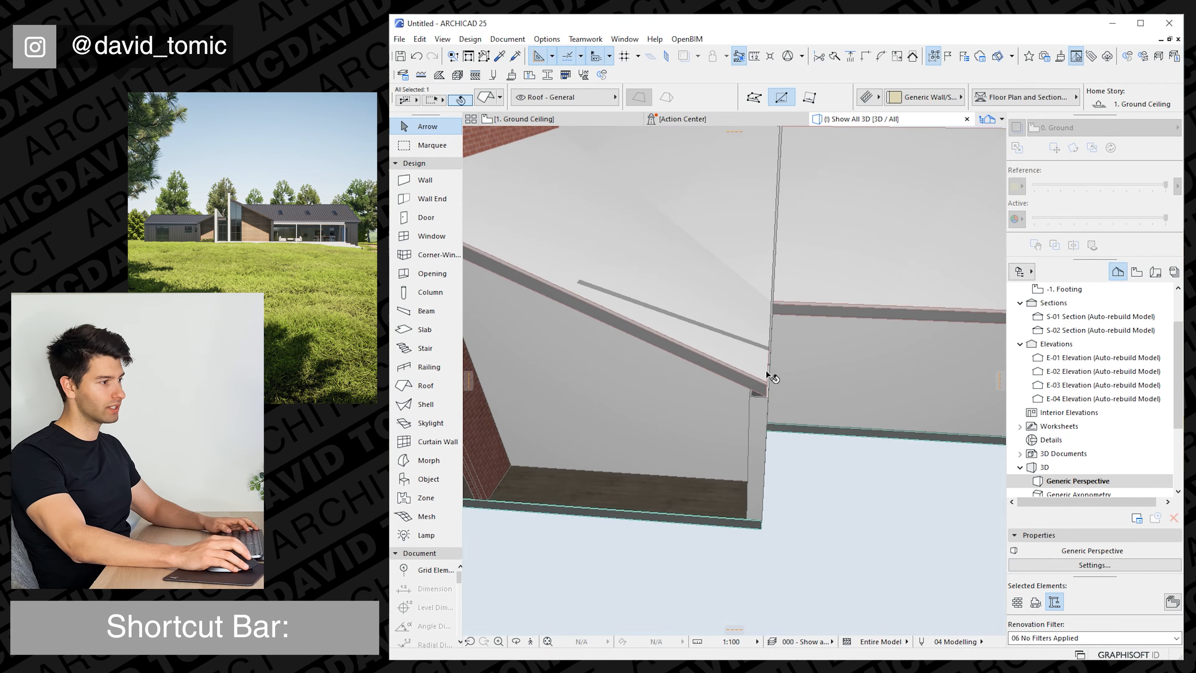
{"action": "left_click", "coordinate": [769, 375]}
{"action": "left_click", "coordinate": [772, 403]}
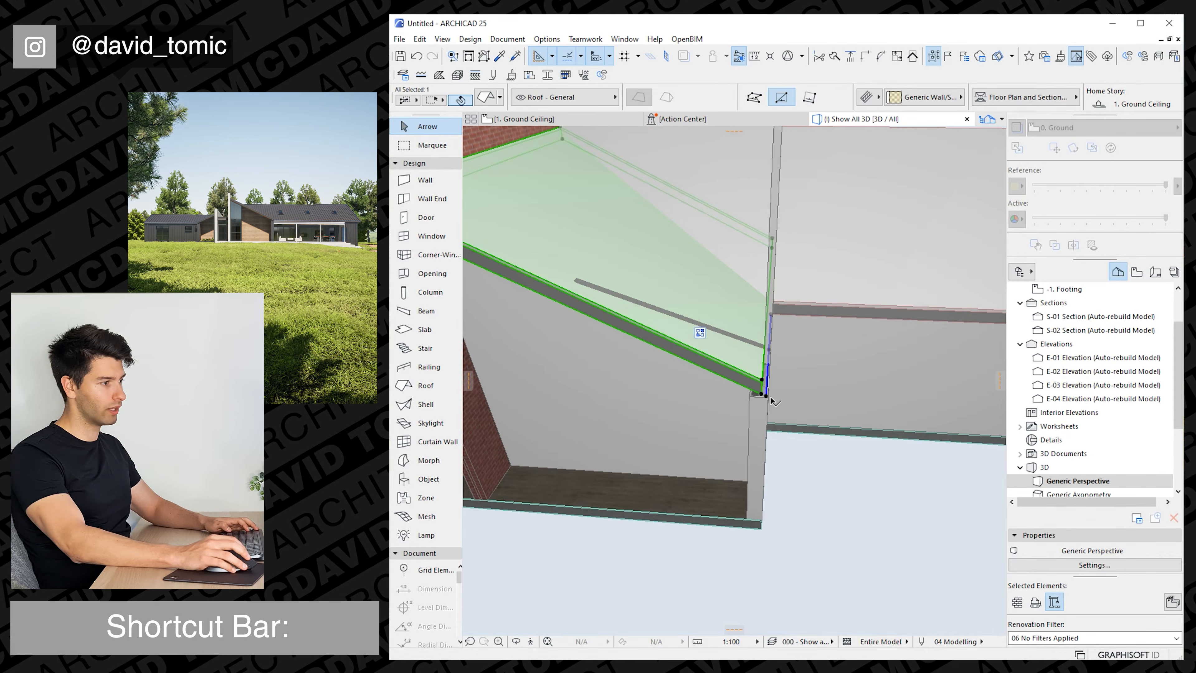
{"action": "scroll", "coordinate": [777, 374], "scroll_direction": "down", "scroll_amount": 6}
{"action": "key", "text": "Escape"}
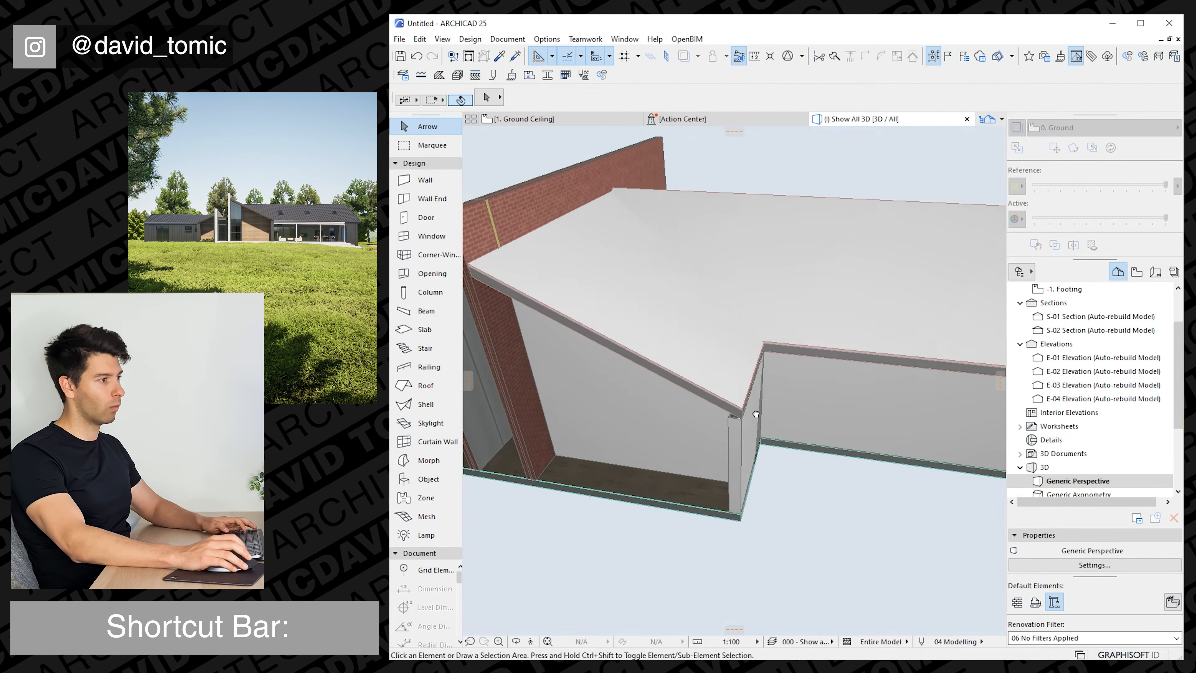
On the Ground story, shorten the left projection's front wall to end at the outer face of the left brick wall.
{"action": "middle_click_drag", "start_coordinate": [620, 349], "coordinate": [711, 271], "text": "shift"}
{"action": "scroll", "coordinate": [721, 283], "scroll_direction": "down", "scroll_amount": 1}
{"action": "key", "text": "ctrl+Down"}
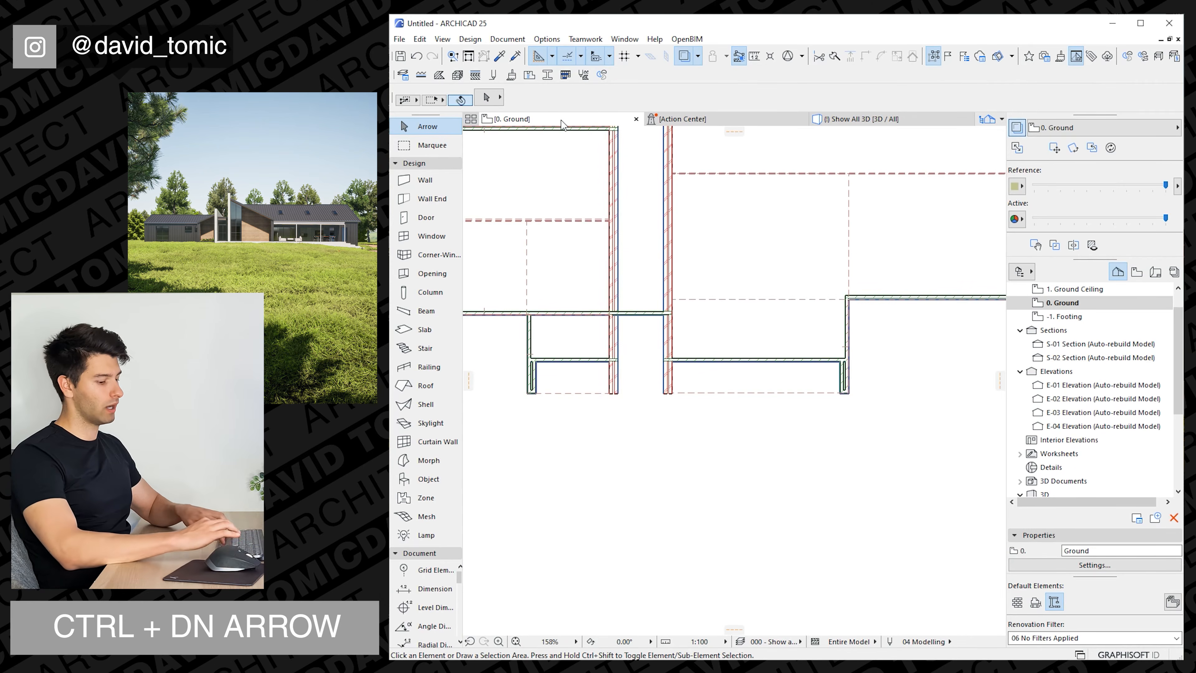
{"action": "scroll", "coordinate": [568, 302], "scroll_direction": "up", "scroll_amount": 5}
{"action": "left_click", "coordinate": [634, 340]}
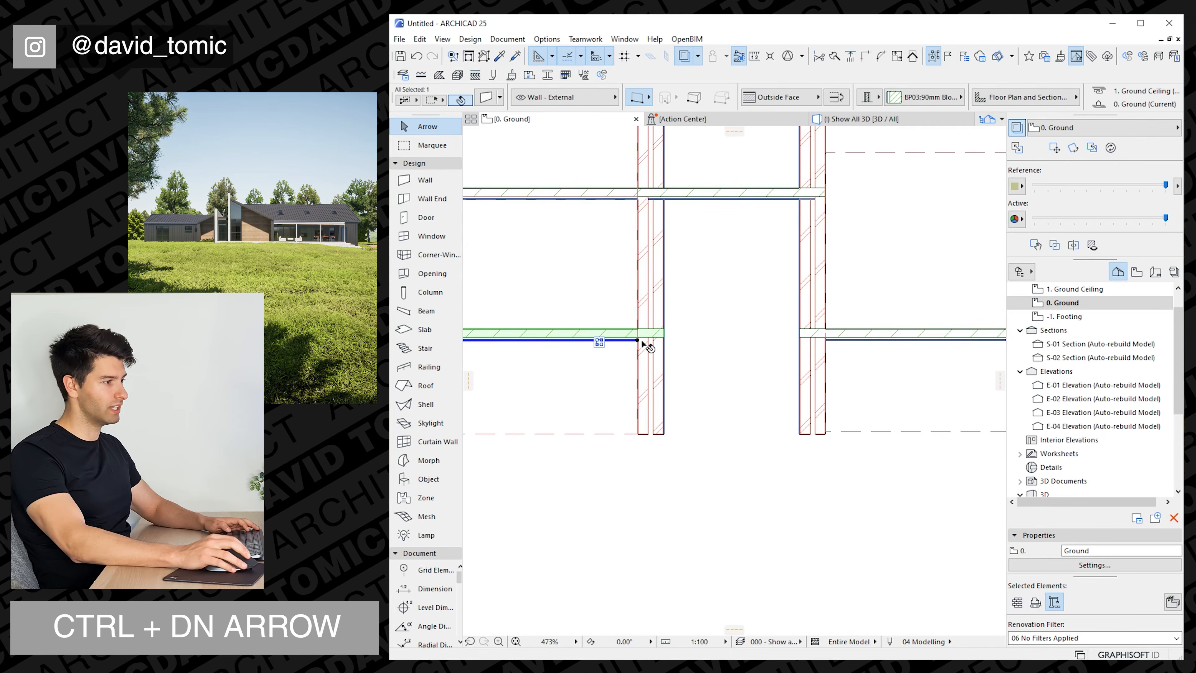
{"action": "left_click", "coordinate": [639, 341]}
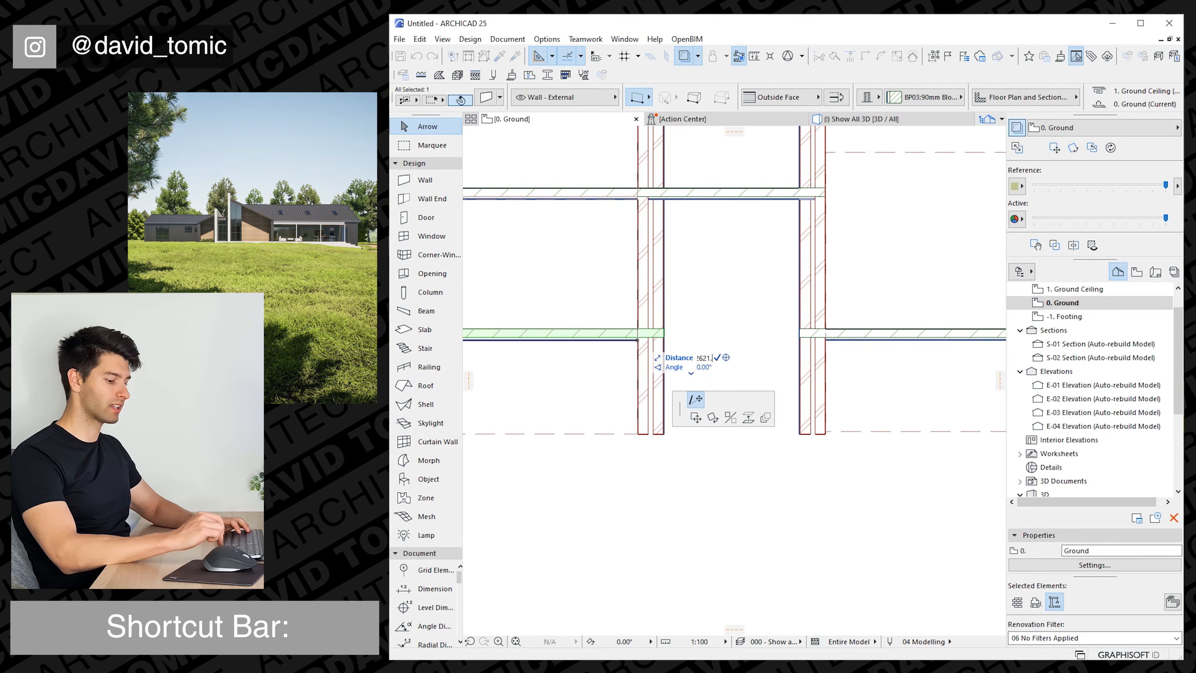
{"action": "key", "text": "Return"}
{"action": "key", "text": "Escape"}
Shorten the right projection's front wall to end at the outer face of the right brick wall.
{"action": "scroll", "coordinate": [630, 344], "scroll_direction": "right", "scroll_amount": 5}
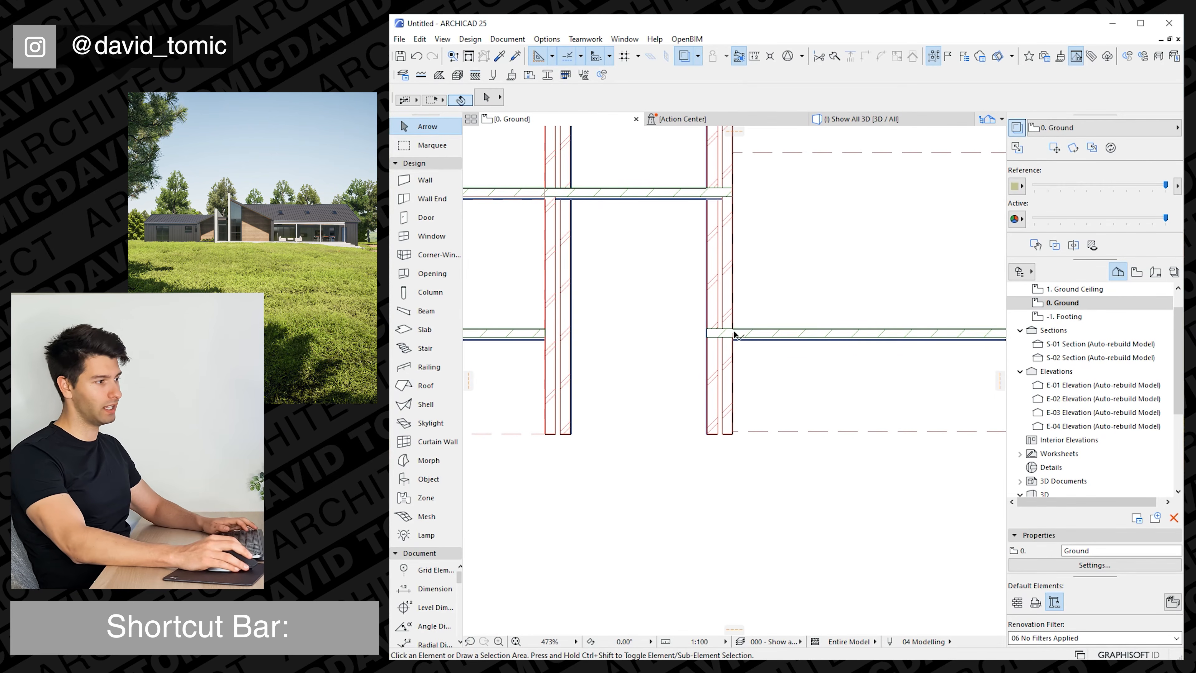
{"action": "left_click", "coordinate": [736, 335]}
{"action": "left_click", "coordinate": [735, 339]}
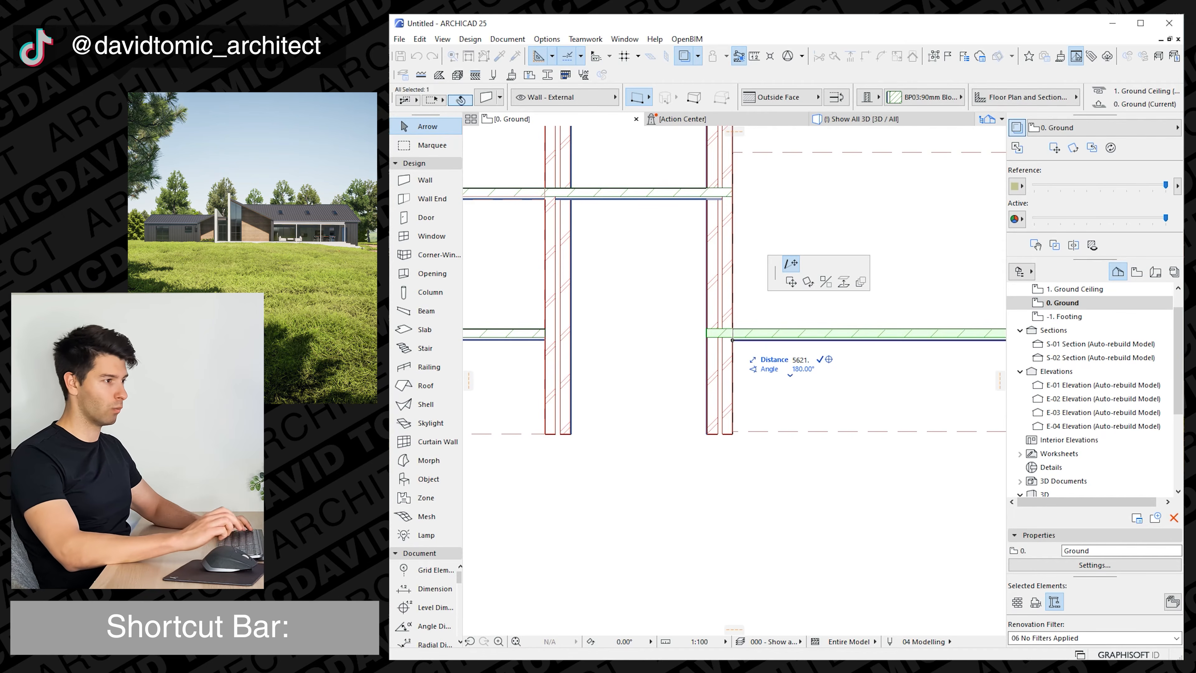
{"action": "key", "text": "Return"}
{"action": "key", "text": "Escape"}
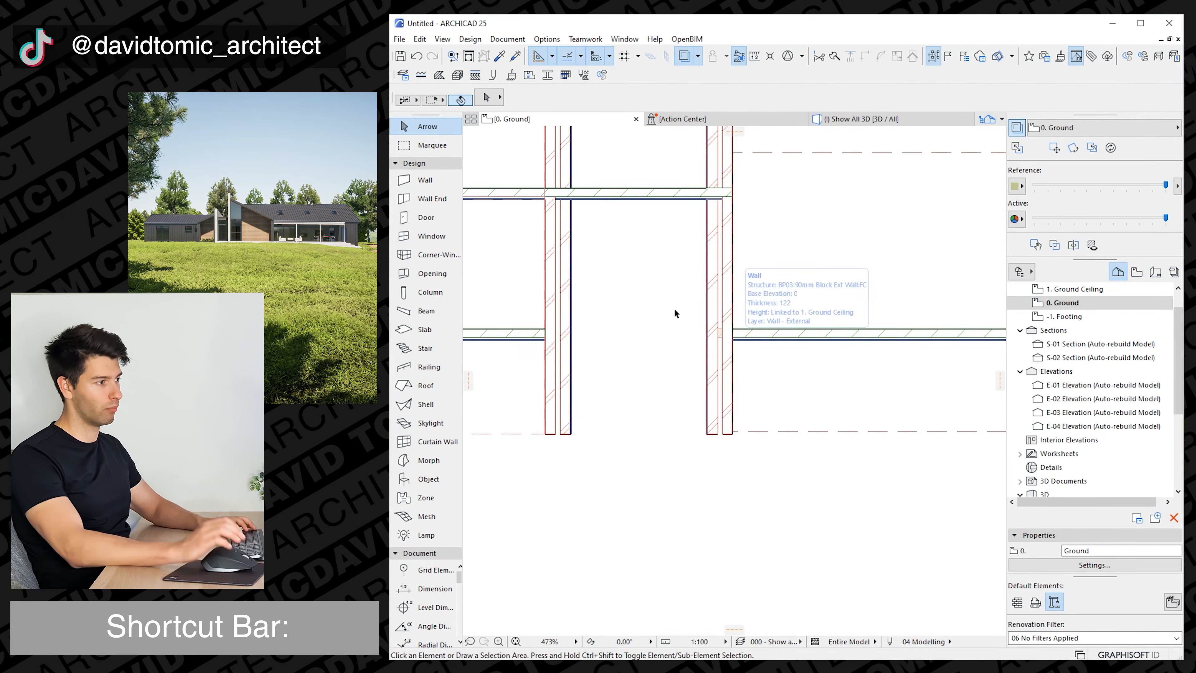
In 3D, suspend grouping and raise the inner leaves of both projections' outer side walls above the roofs.
{"action": "left_click", "coordinate": [868, 119]}
{"action": "left_click_drag", "start_coordinate": [747, 362], "coordinate": [734, 245]}
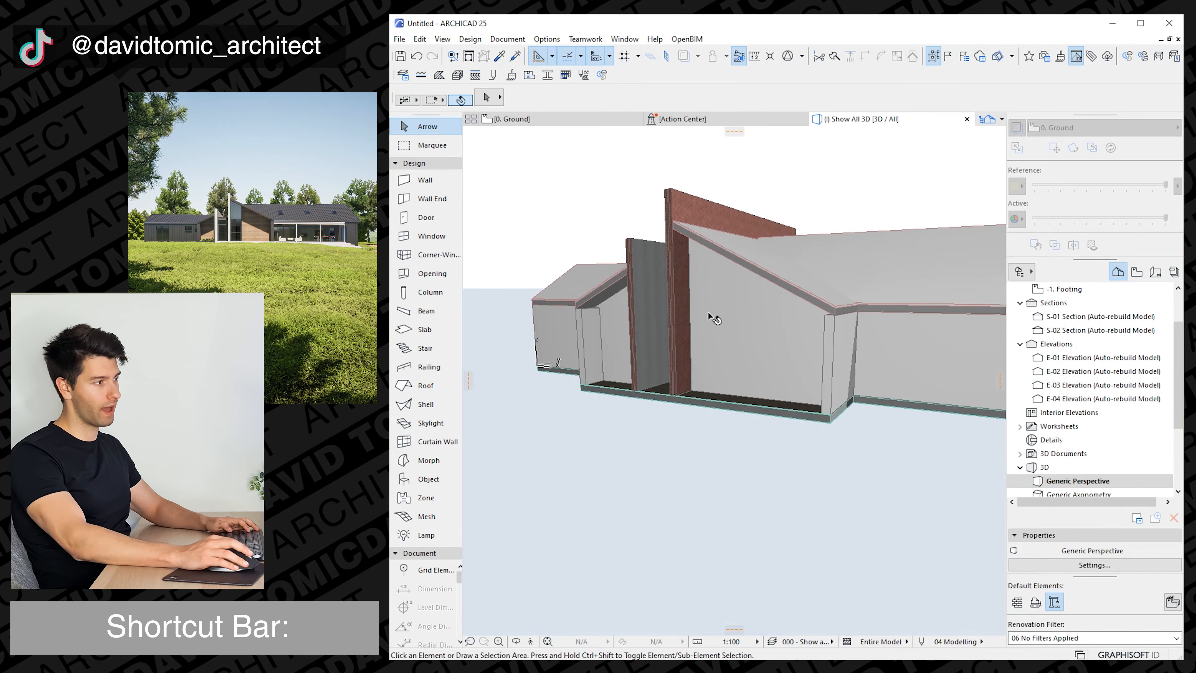
{"action": "left_click_drag", "start_coordinate": [712, 319], "coordinate": [719, 339]}
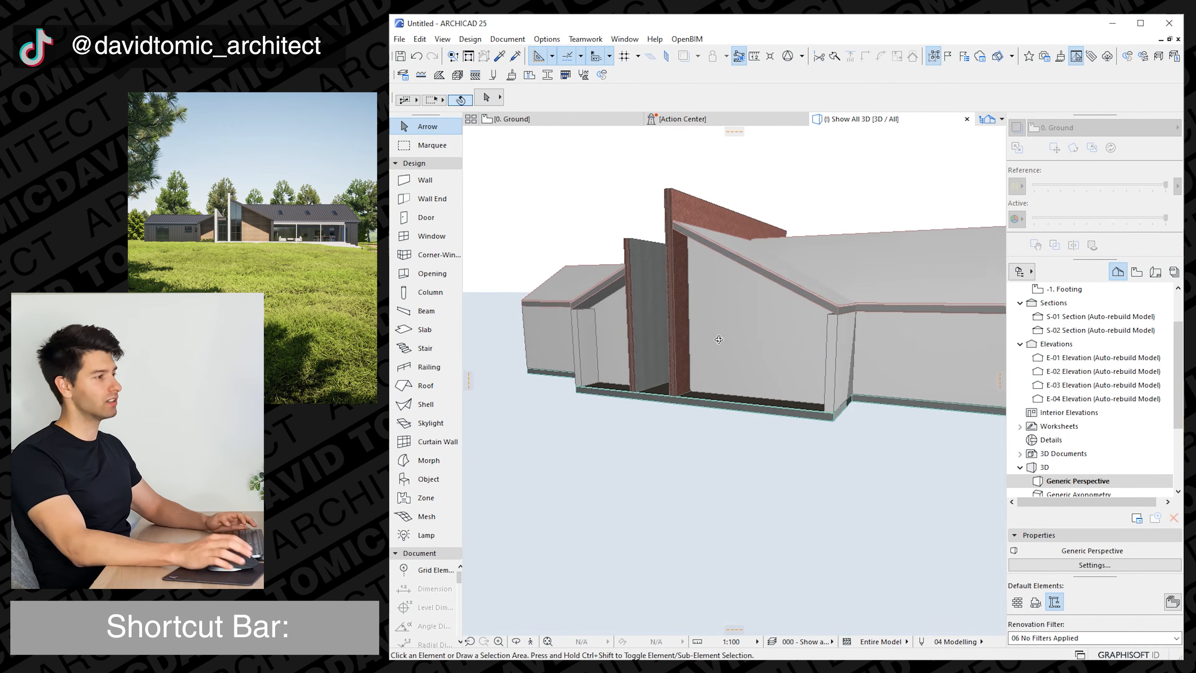
{"action": "middle_click_drag", "start_coordinate": [718, 339], "coordinate": [722, 348], "text": "shift"}
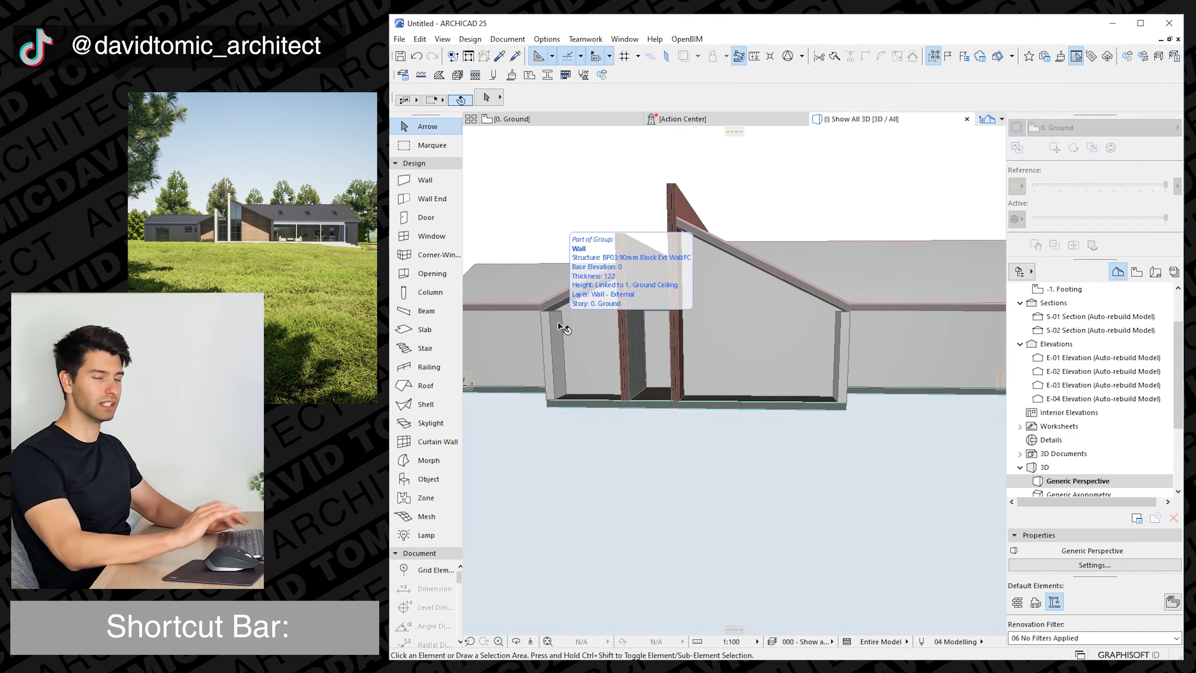
{"action": "scroll", "coordinate": [552, 312], "scroll_direction": "up", "scroll_amount": 2}
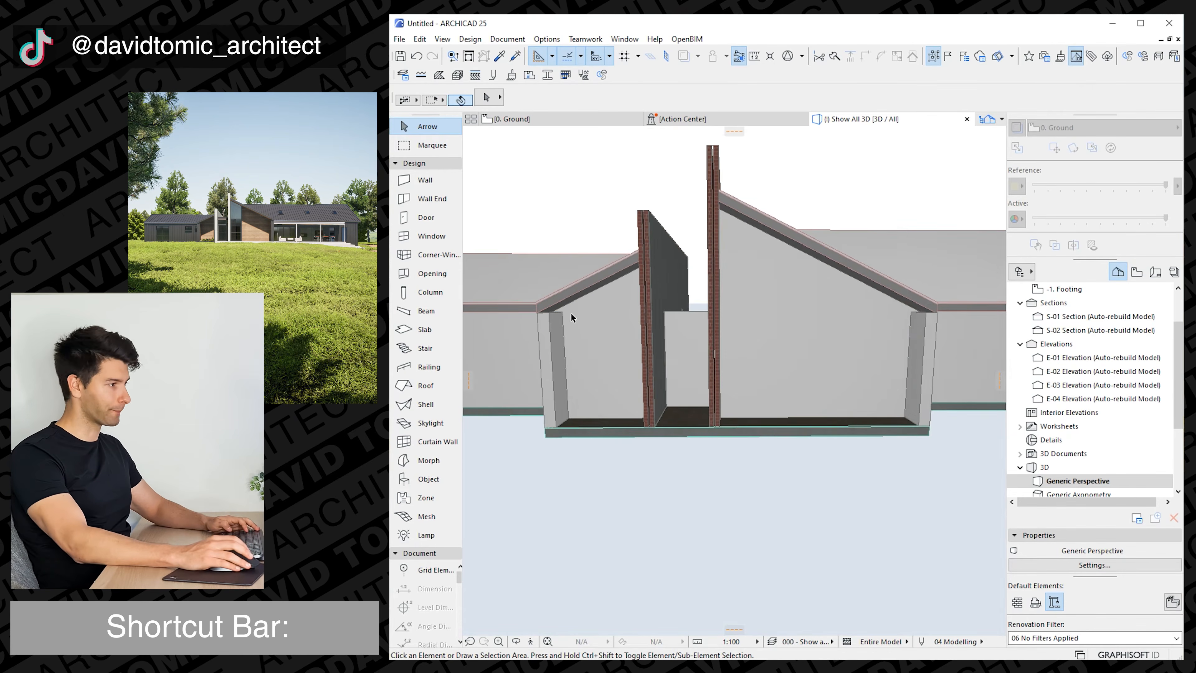
{"action": "left_click", "coordinate": [562, 322]}
{"action": "left_click", "coordinate": [926, 312]}
{"action": "left_click", "coordinate": [928, 281]}
{"action": "key", "text": "alt+g"}
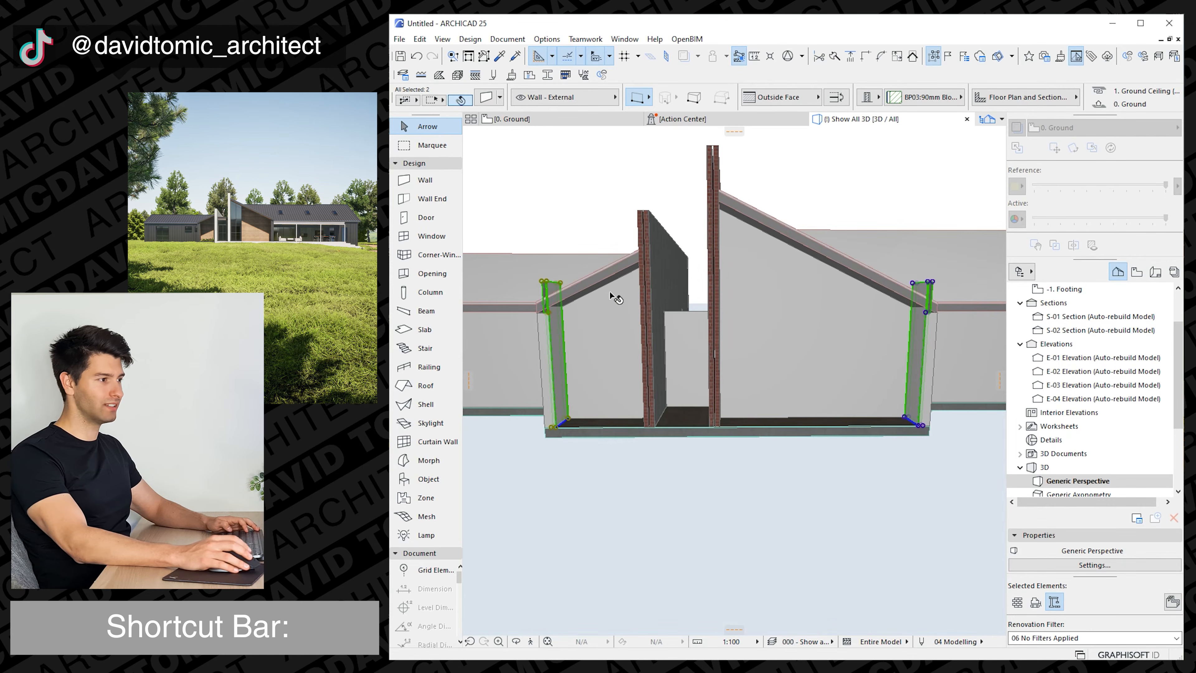
Raise the outer leaves of both projections' side walls to the same height as the inner leaves.
{"action": "left_click", "coordinate": [551, 319]}
{"action": "left_click", "coordinate": [921, 326], "text": "shift"}
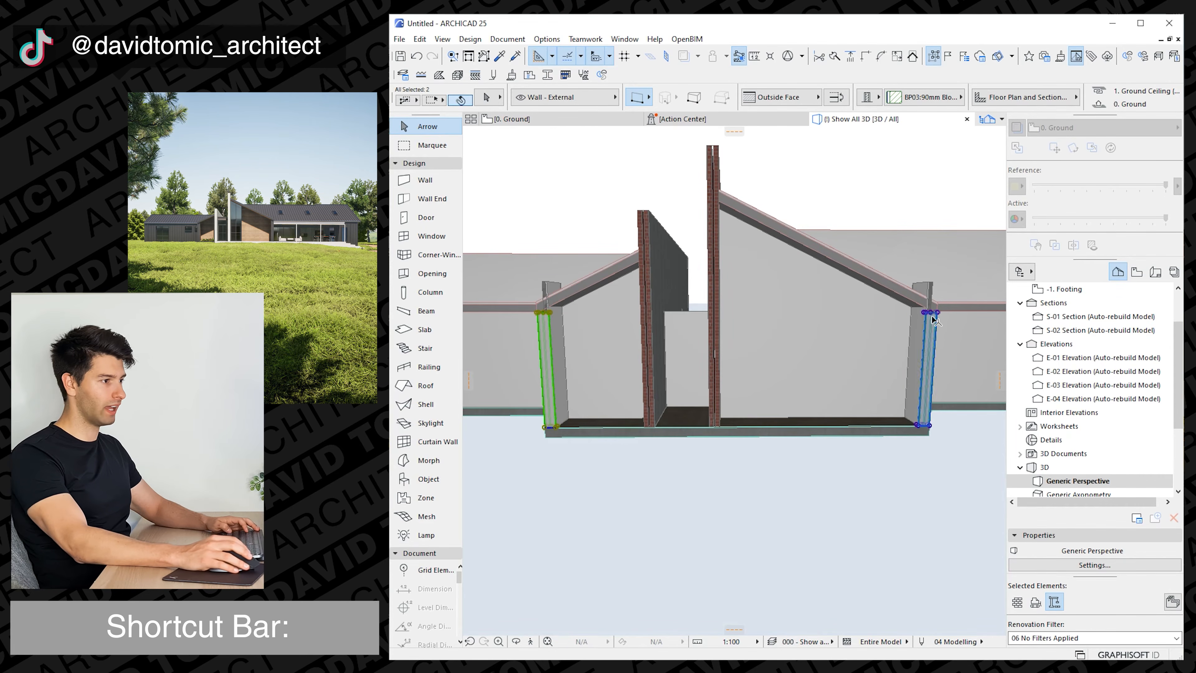
{"action": "left_click", "coordinate": [931, 314]}
{"action": "left_click", "coordinate": [918, 285]}
Trim all four side wall leaves to the two projection roofs with a Solid Element Operation, Subtraction with upwards extrusion.
{"action": "left_click", "coordinate": [916, 285], "text": "shift"}
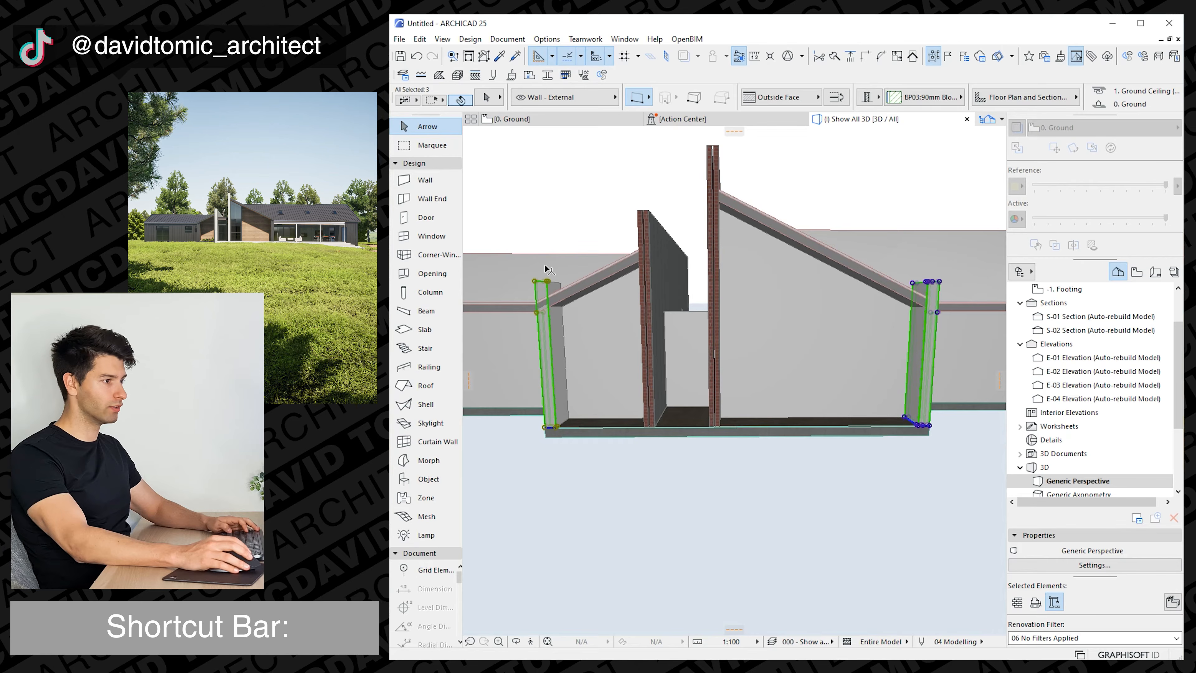
{"action": "left_click", "coordinate": [556, 286], "text": "shift"}
{"action": "right_click", "coordinate": [556, 285]}
{"action": "mouse_move", "coordinate": [643, 424]}
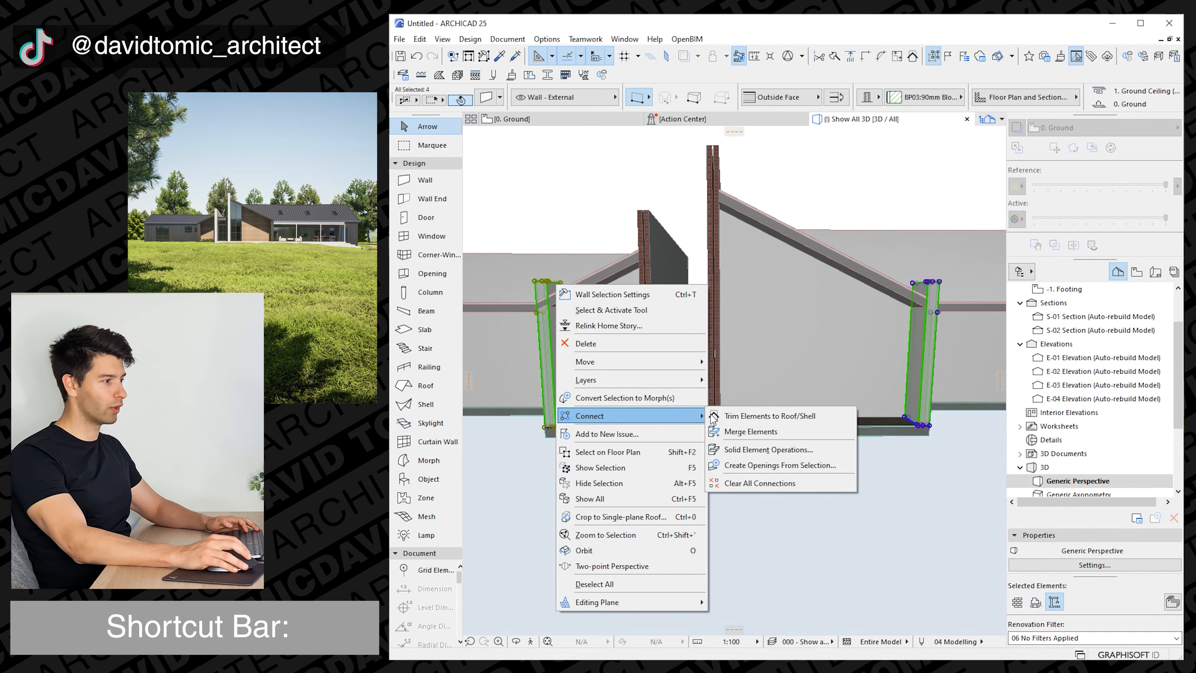
{"action": "left_click", "coordinate": [763, 448]}
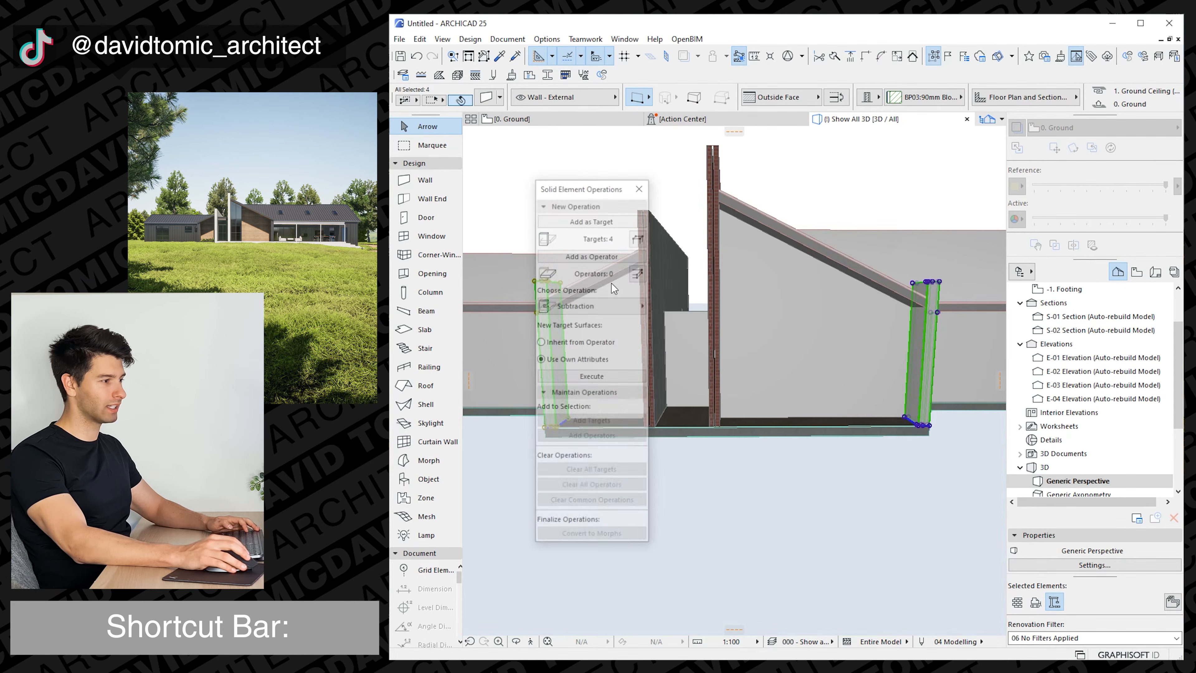
{"action": "left_click", "coordinate": [676, 184]}
{"action": "left_click_drag", "start_coordinate": [603, 182], "coordinate": [674, 162]}
{"action": "left_click", "coordinate": [749, 214]}
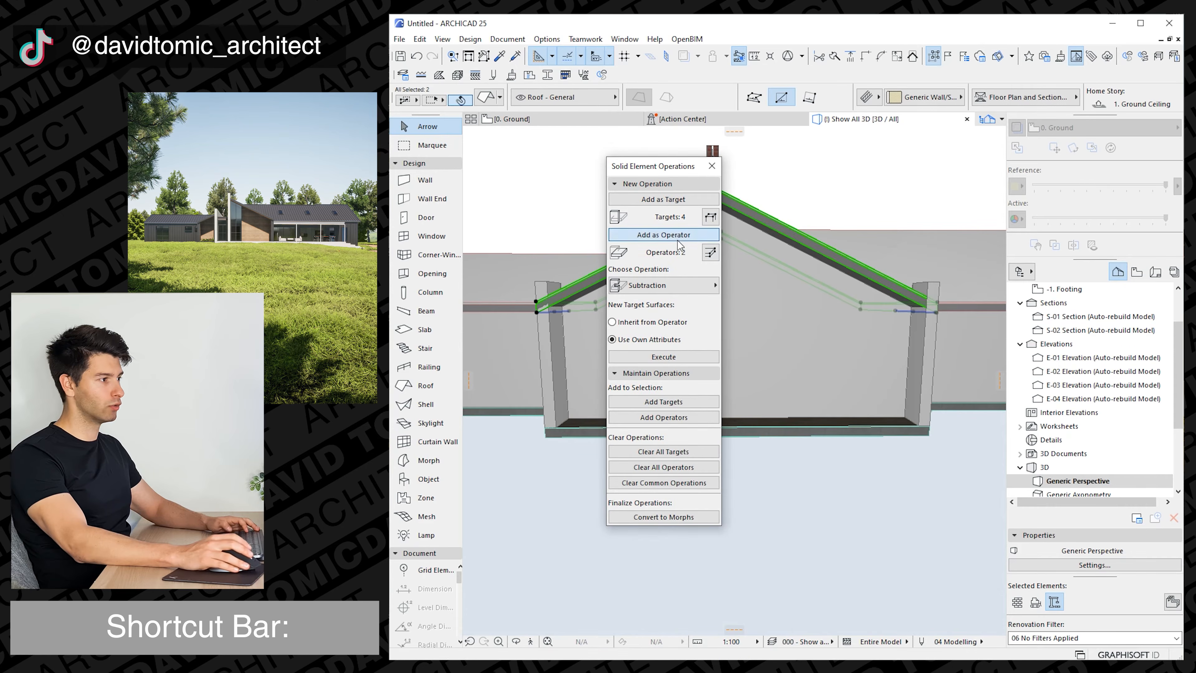
{"action": "left_click", "coordinate": [678, 285]}
{"action": "left_click", "coordinate": [797, 301]}
{"action": "left_click", "coordinate": [687, 357]}
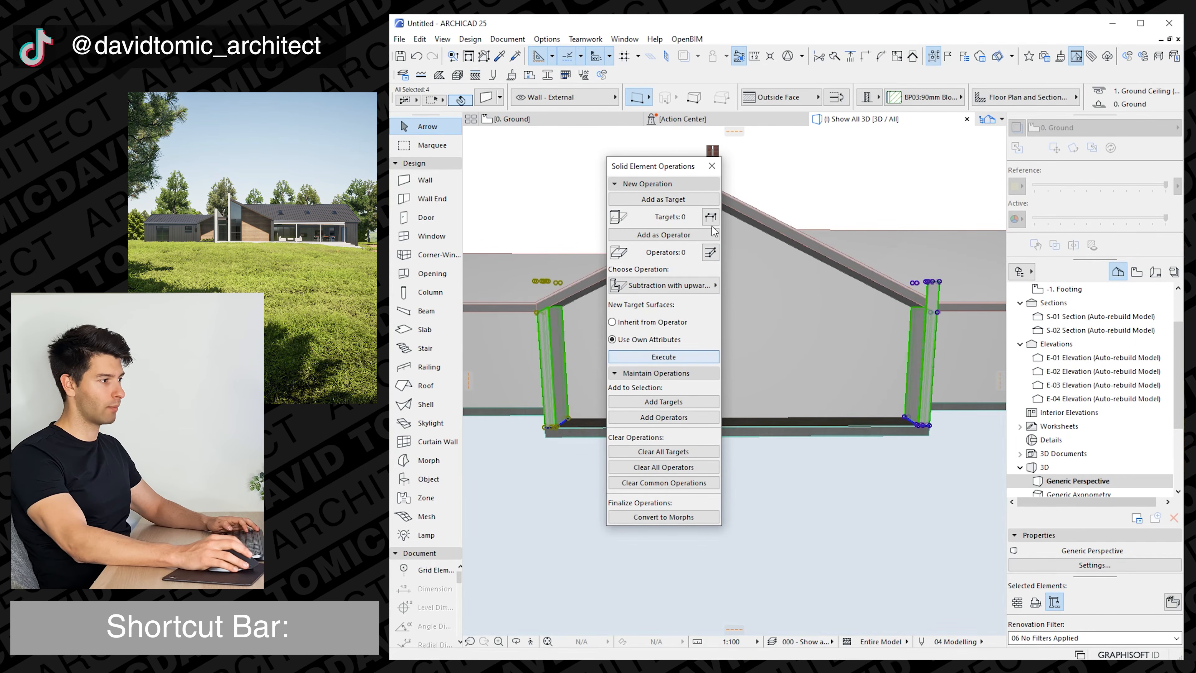
{"action": "left_click", "coordinate": [713, 167]}
Extend the front edge of the right projection's roof to the front end of the side wall.
{"action": "middle_click_drag", "start_coordinate": [796, 302], "coordinate": [631, 360], "text": "shift"}
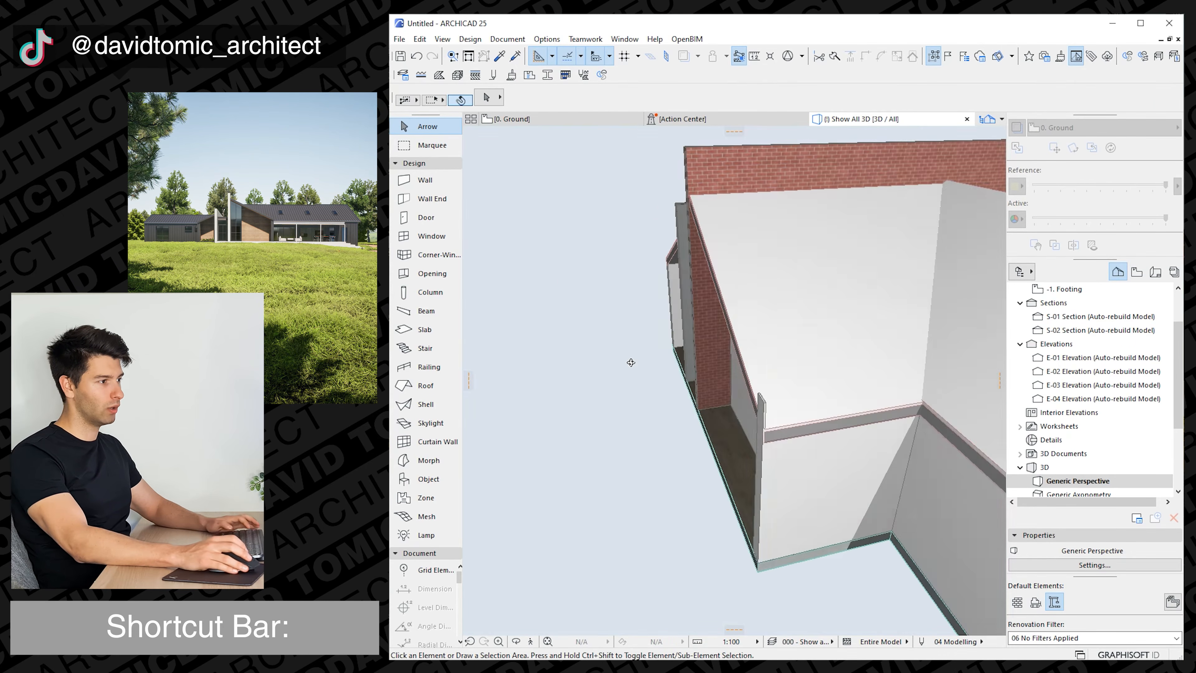
{"action": "left_click", "coordinate": [738, 365]}
{"action": "left_click", "coordinate": [736, 364]}
{"action": "left_click", "coordinate": [754, 407]}
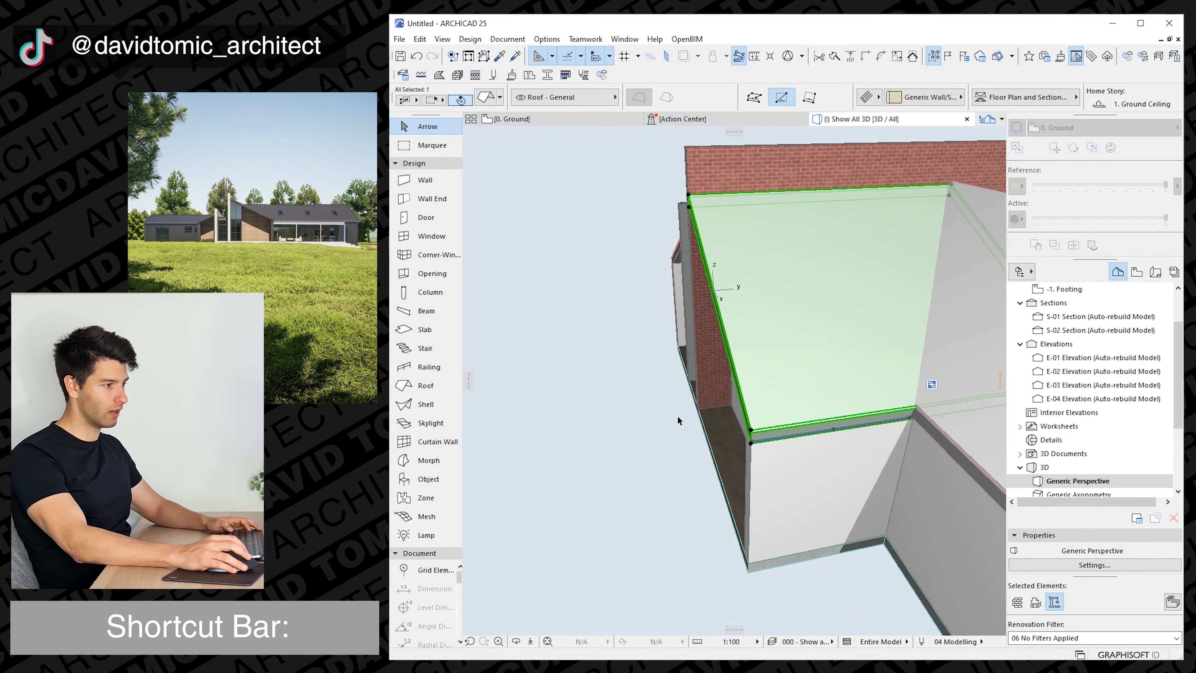
{"action": "left_click", "coordinate": [677, 417]}
{"action": "middle_click_drag", "start_coordinate": [677, 418], "coordinate": [705, 410], "text": "shift"}
Set the top offset of the link wall between the two brick walls to 1000 above the Ground Ceiling story.
{"action": "left_click", "coordinate": [676, 396]}
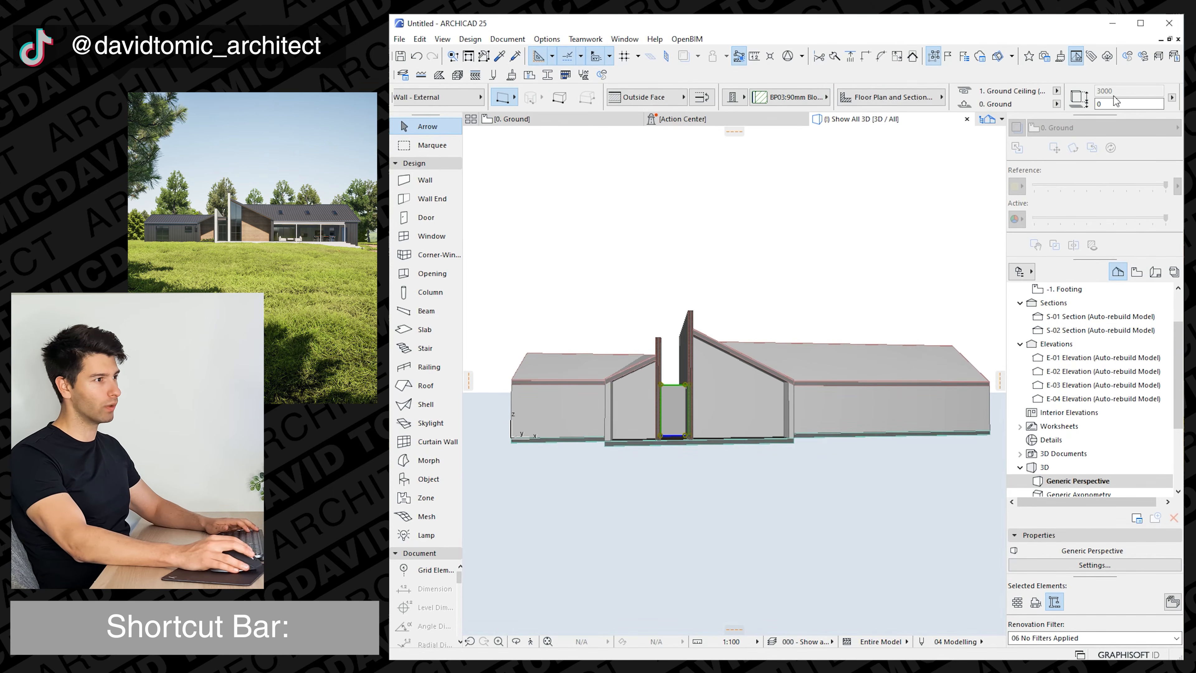
{"action": "key", "text": "ctrl+t"}
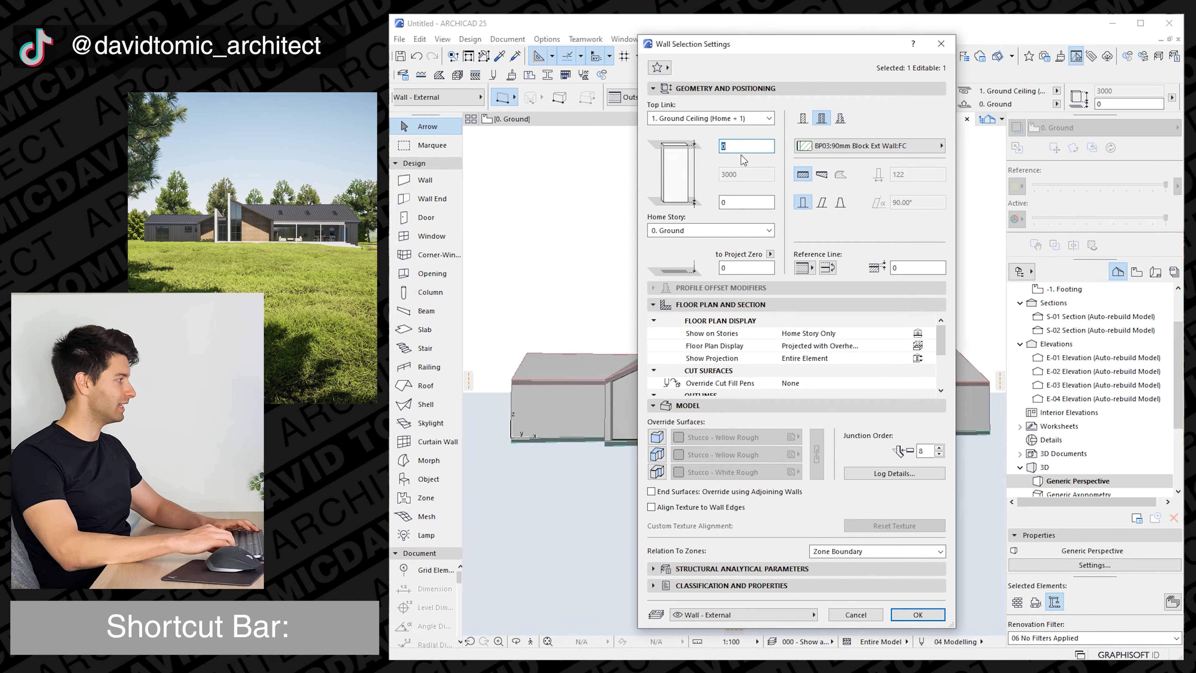
{"action": "type", "text": "1000"}
{"action": "key", "text": "Return"}
{"action": "key", "text": "Escape"}
{"action": "middle_click_drag", "start_coordinate": [769, 434], "coordinate": [725, 430], "text": "shift"}
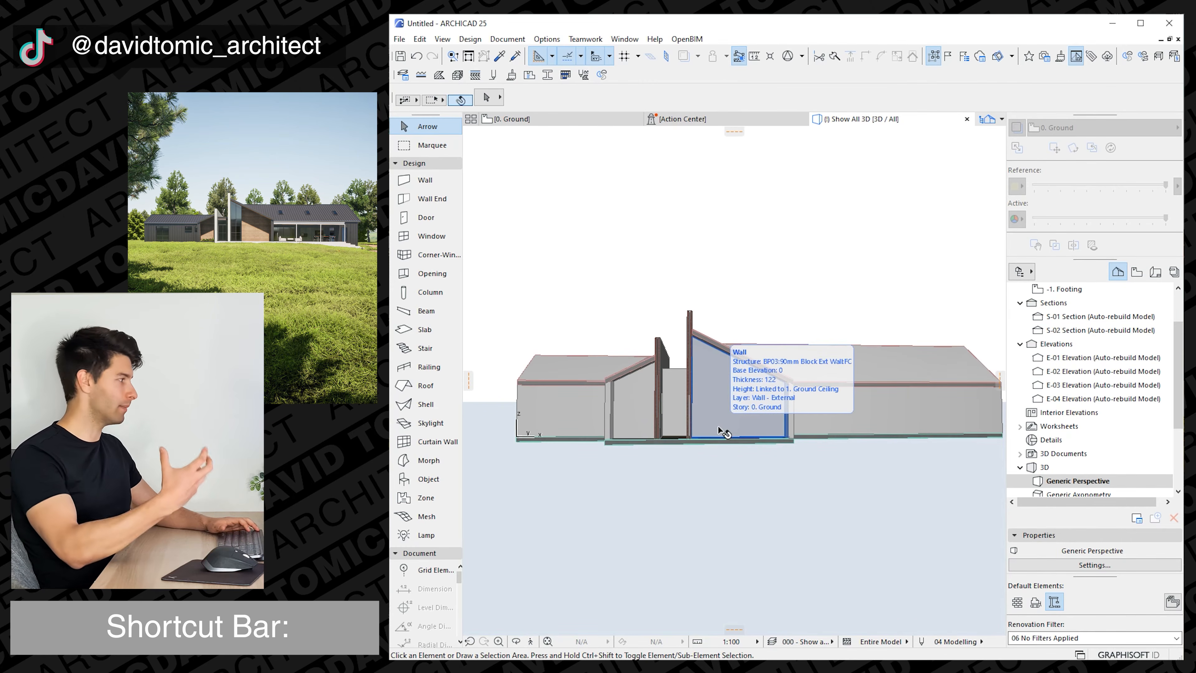
In the Ground floor plan, draw a rectangular single-plane roof between the two brick walls, about 1440 by 9500, using the projection roof's settings.
{"action": "left_click", "coordinate": [555, 120]}
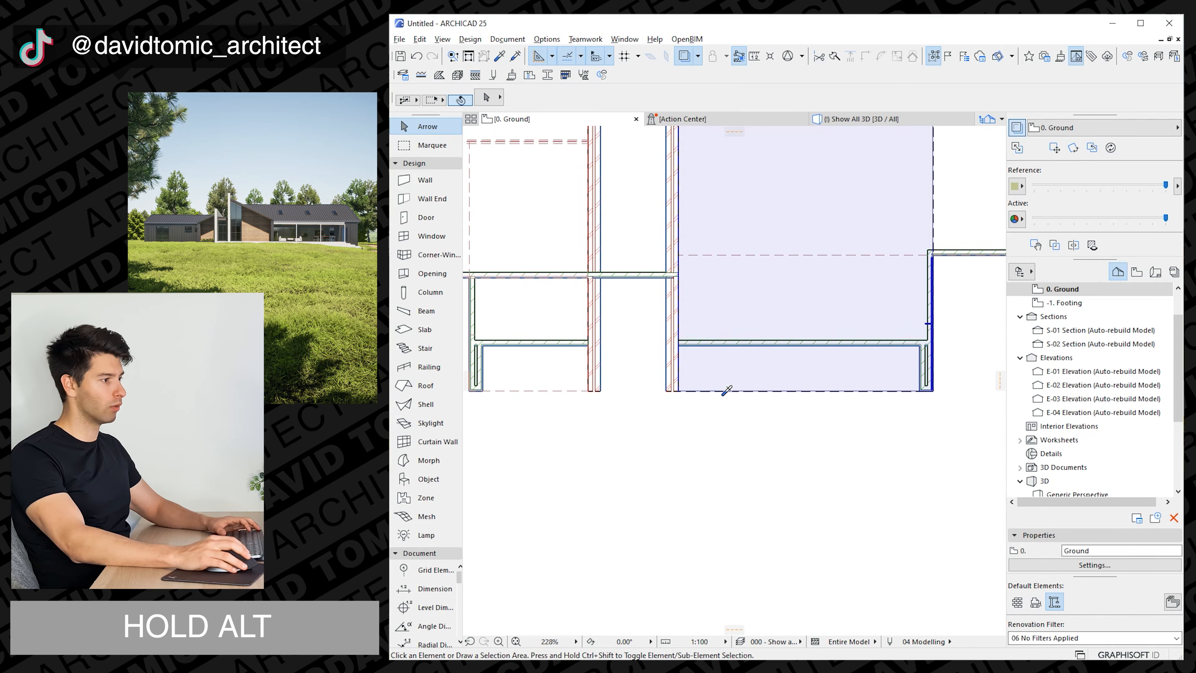
{"action": "left_click", "coordinate": [726, 392], "text": "alt"}
{"action": "left_click", "coordinate": [601, 278]}
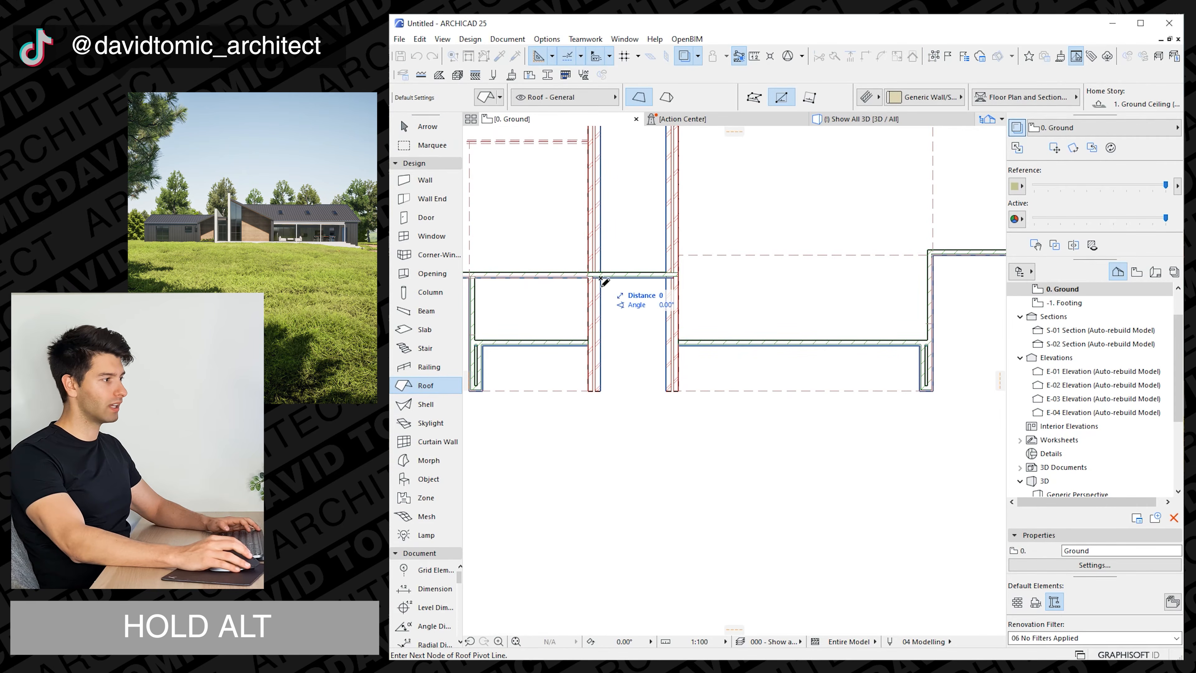
{"action": "left_click", "coordinate": [668, 277]}
{"action": "scroll", "coordinate": [650, 249], "scroll_direction": "down", "scroll_amount": 2}
{"action": "middle_click_drag", "start_coordinate": [650, 248], "coordinate": [646, 444]}
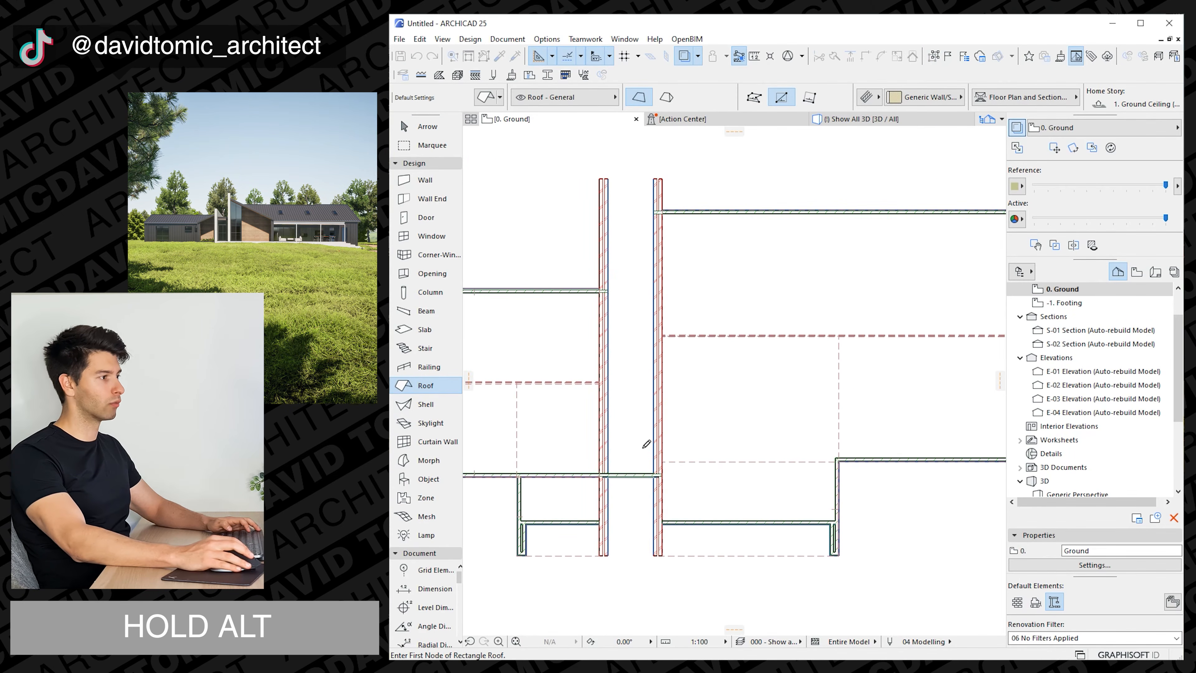
{"action": "left_click", "coordinate": [658, 479]}
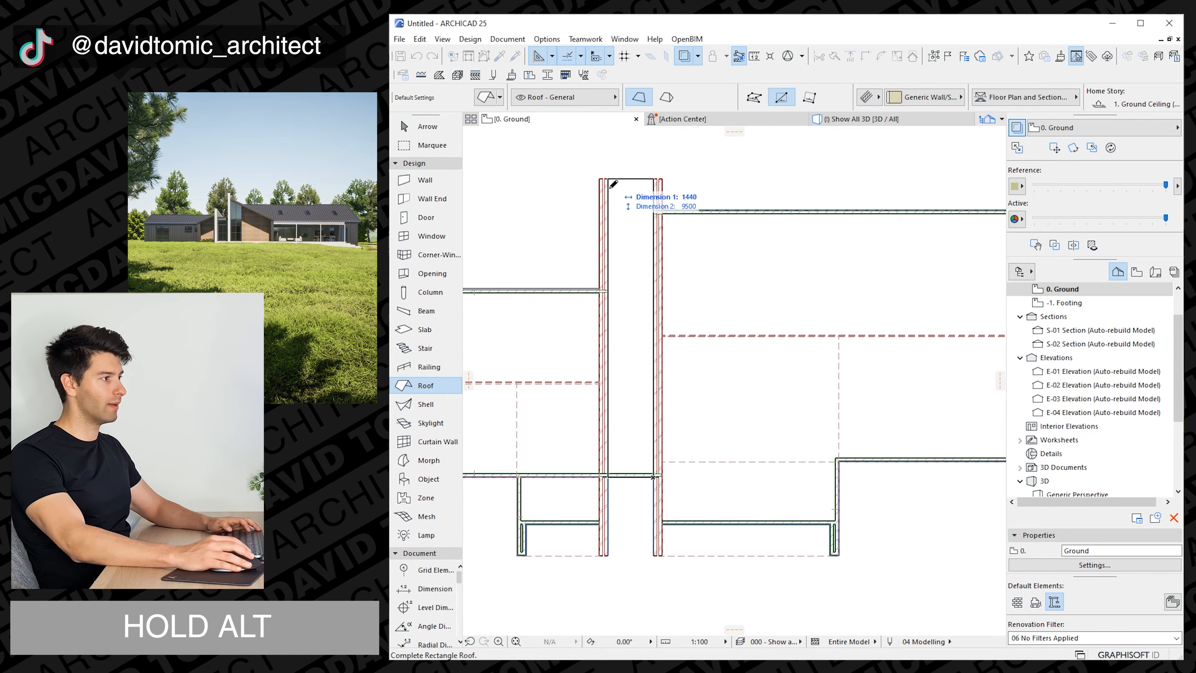
{"action": "left_click", "coordinate": [606, 178]}
{"action": "key", "text": "F3"}
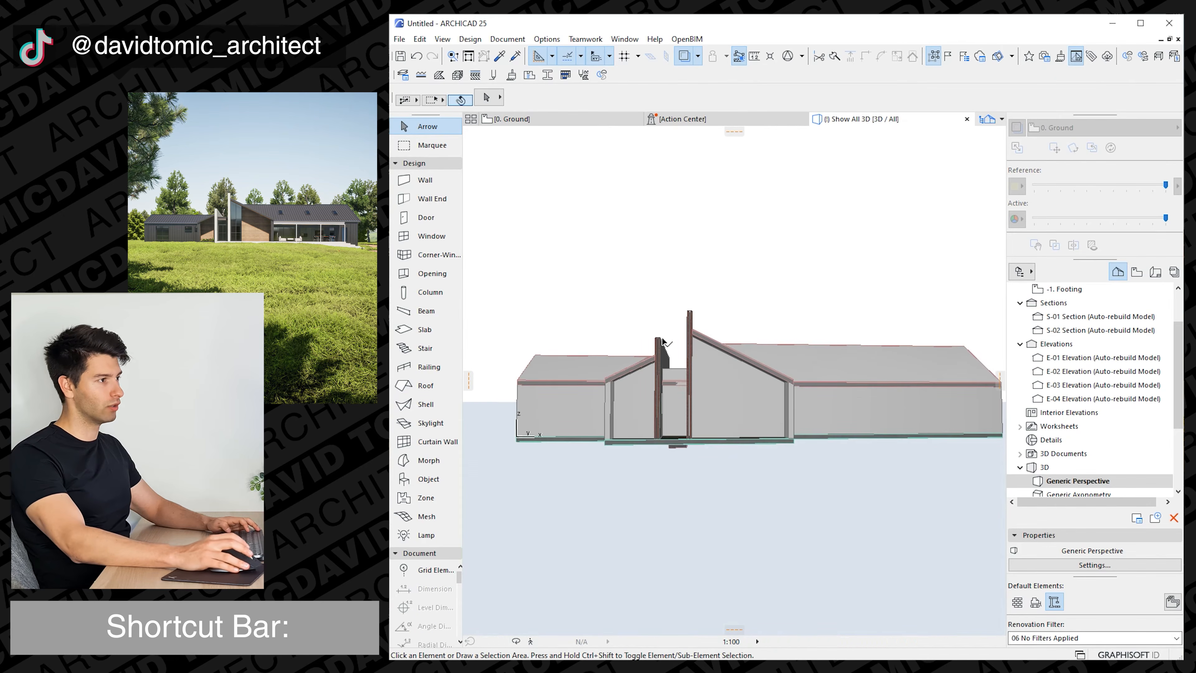
Raise the roof between the brick walls to the top edge of the link wall.
{"action": "left_click", "coordinate": [685, 386]}
{"action": "scroll", "coordinate": [678, 377], "scroll_direction": "up", "scroll_amount": 5}
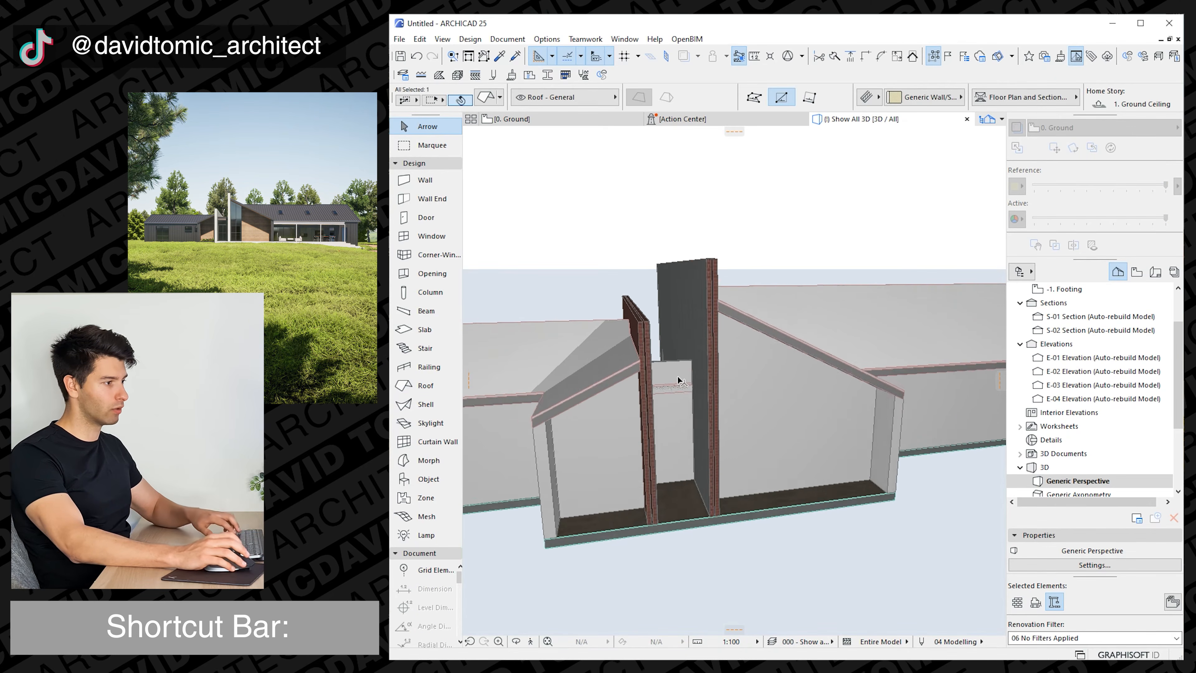
{"action": "mouse_move", "coordinate": [697, 396]}
{"action": "middle_mouse_down", "text": "shift"}
{"action": "mouse_move", "coordinate": [680, 471]}
{"action": "mouse_move", "coordinate": [688, 410]}
{"action": "middle_mouse_up", "text": "shift"}
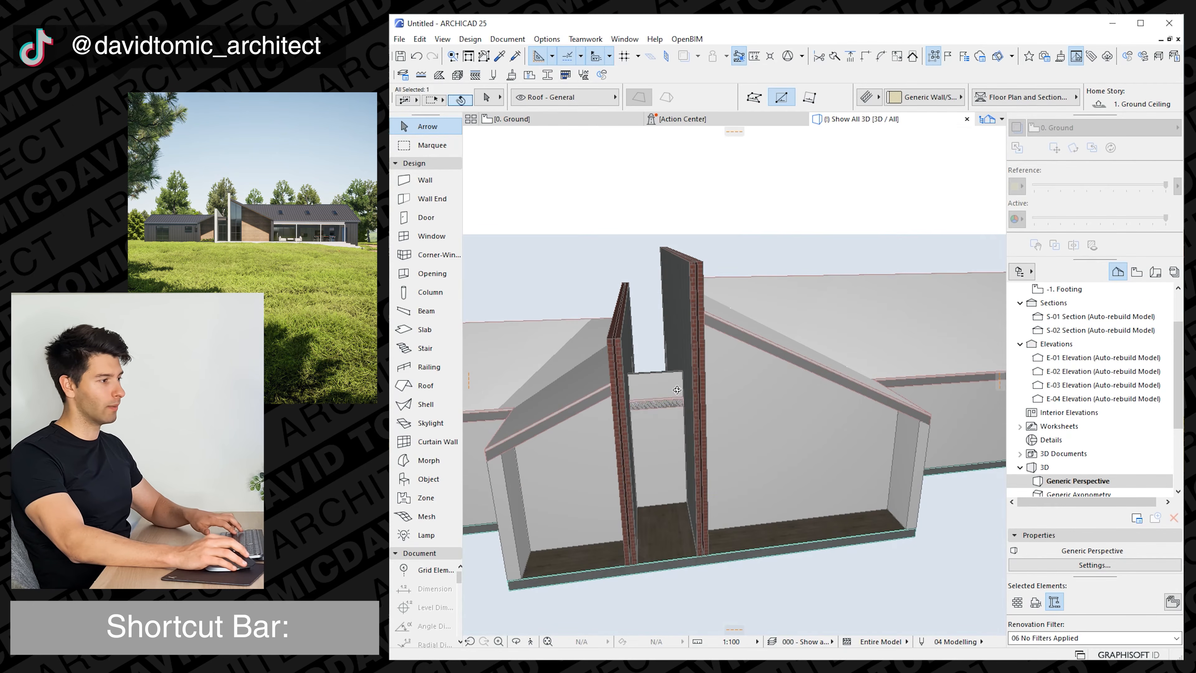
{"action": "key", "text": "ctrl+d"}
{"action": "left_click", "coordinate": [686, 408]}
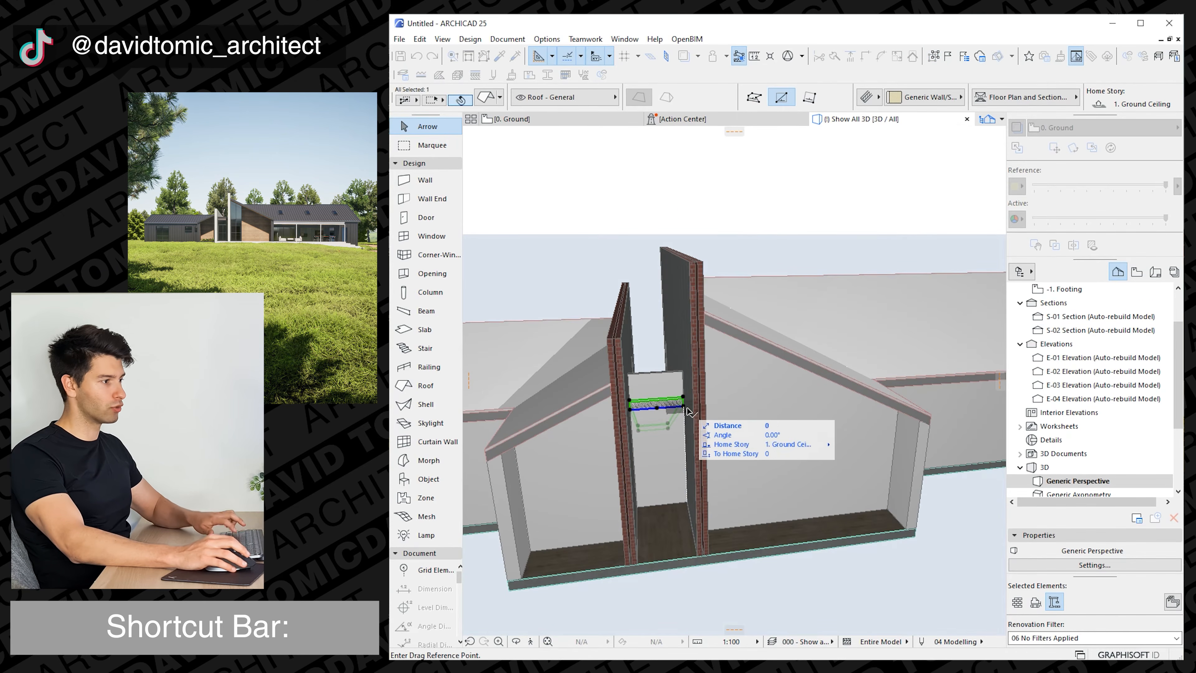
{"action": "left_click", "coordinate": [685, 372]}
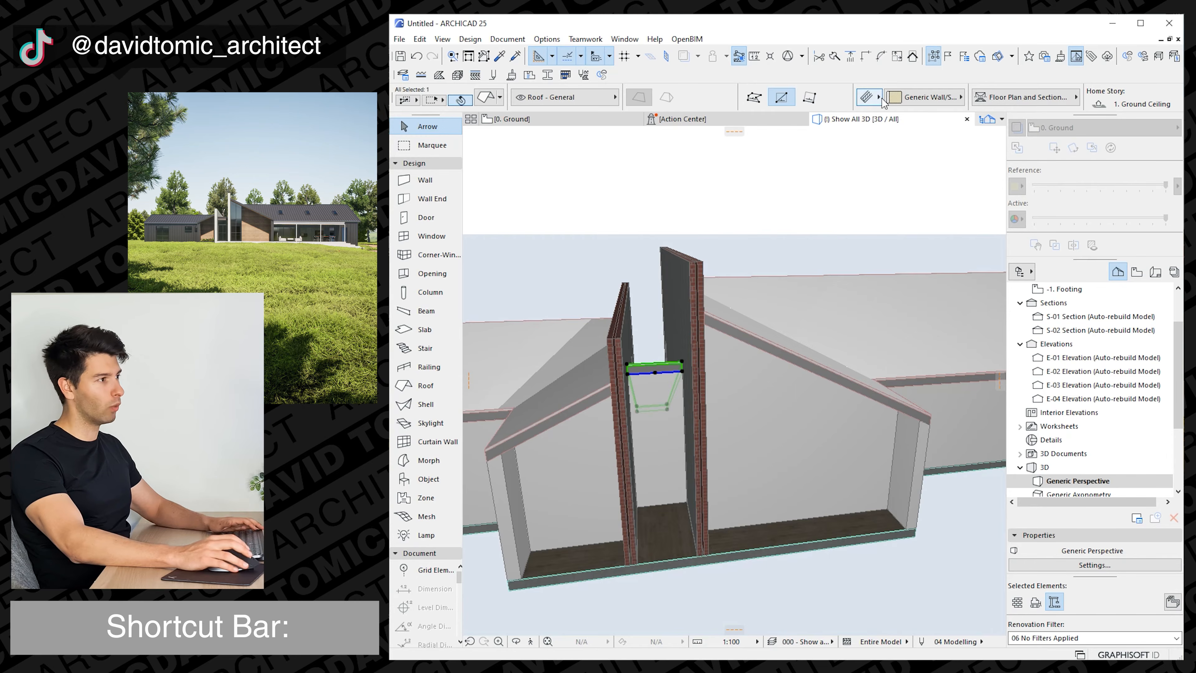
Change the pitch angle of the roof between the two brick walls.
{"action": "scroll", "coordinate": [937, 89], "scroll_direction": "down", "scroll_amount": 4}
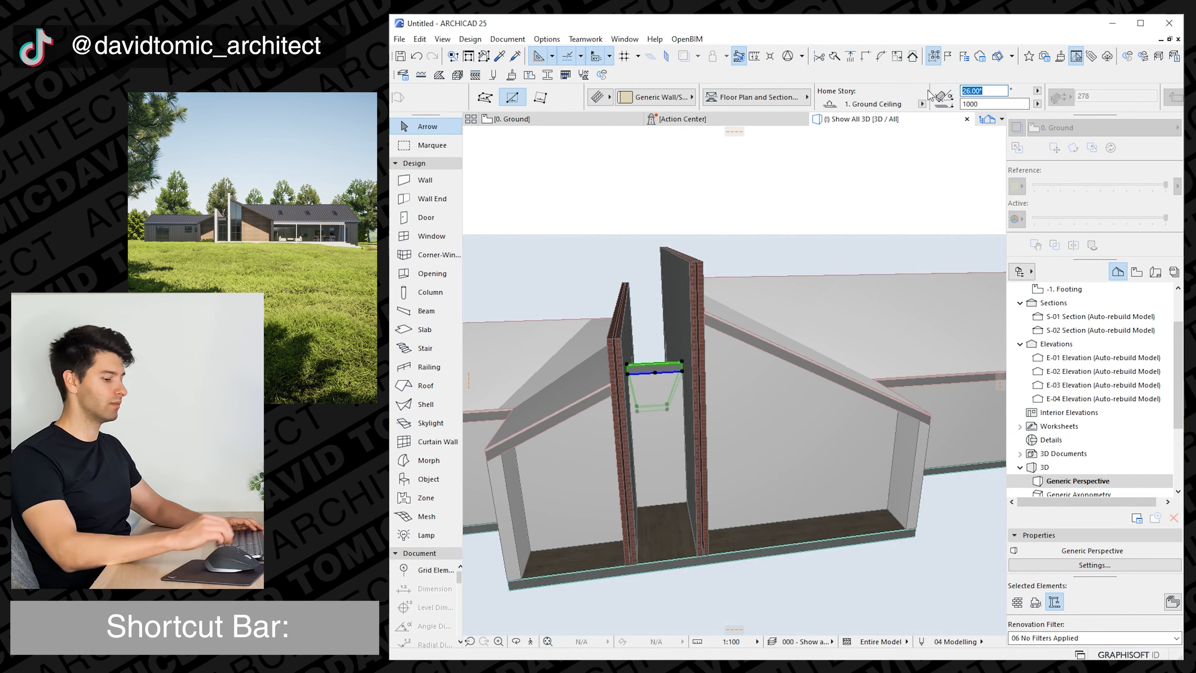
{"action": "key", "text": "Return"}
{"action": "key", "text": "Escape"}
Raise the top of the wing's gable end wall well above the roof ridge.
{"action": "scroll", "coordinate": [726, 398], "scroll_direction": "down", "scroll_amount": 5}
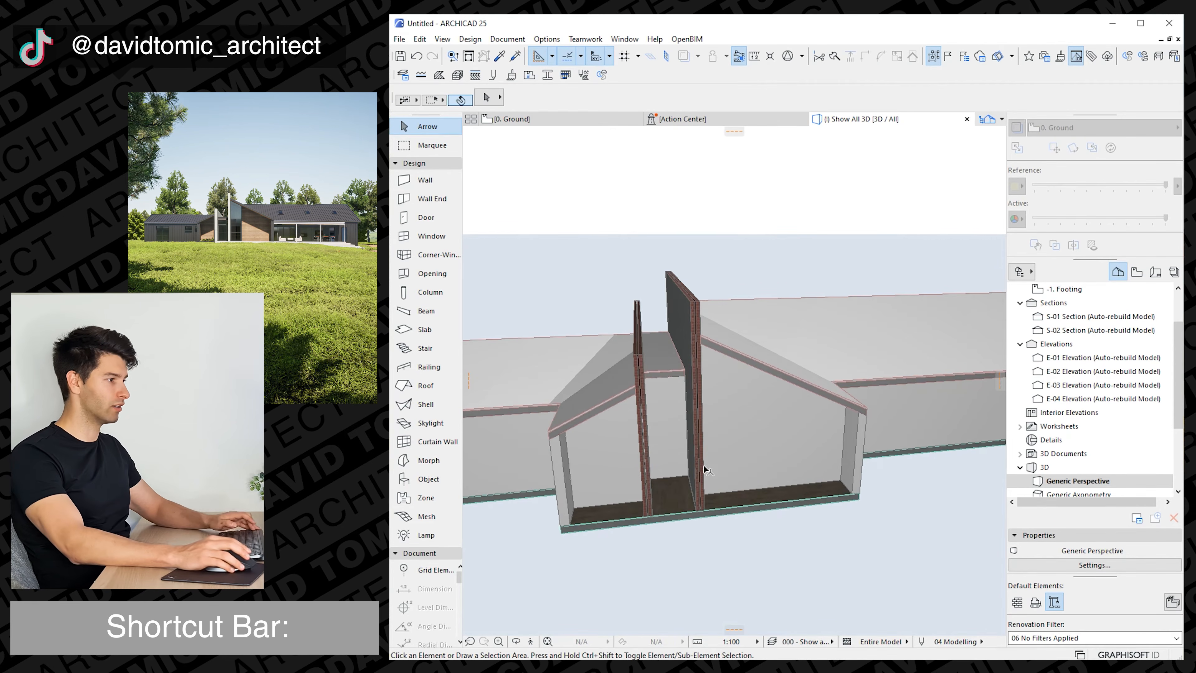
{"action": "middle_click_drag", "start_coordinate": [686, 455], "coordinate": [587, 428], "text": "shift"}
{"action": "left_click", "coordinate": [734, 416]}
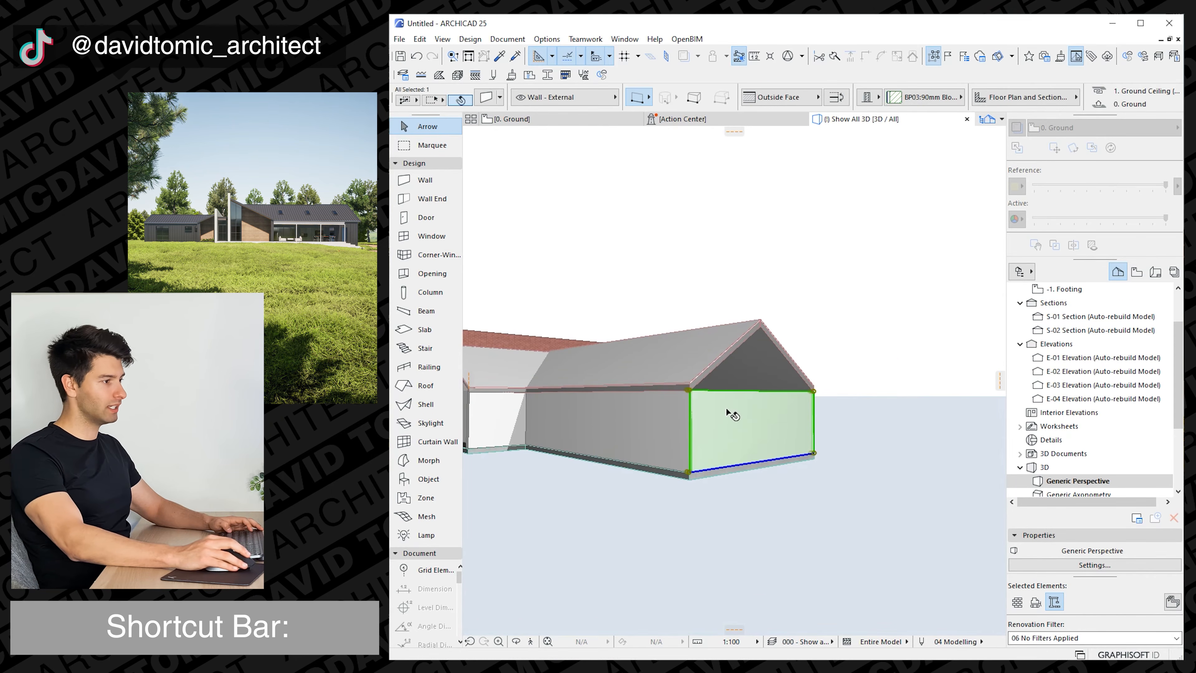
{"action": "left_click", "coordinate": [690, 392]}
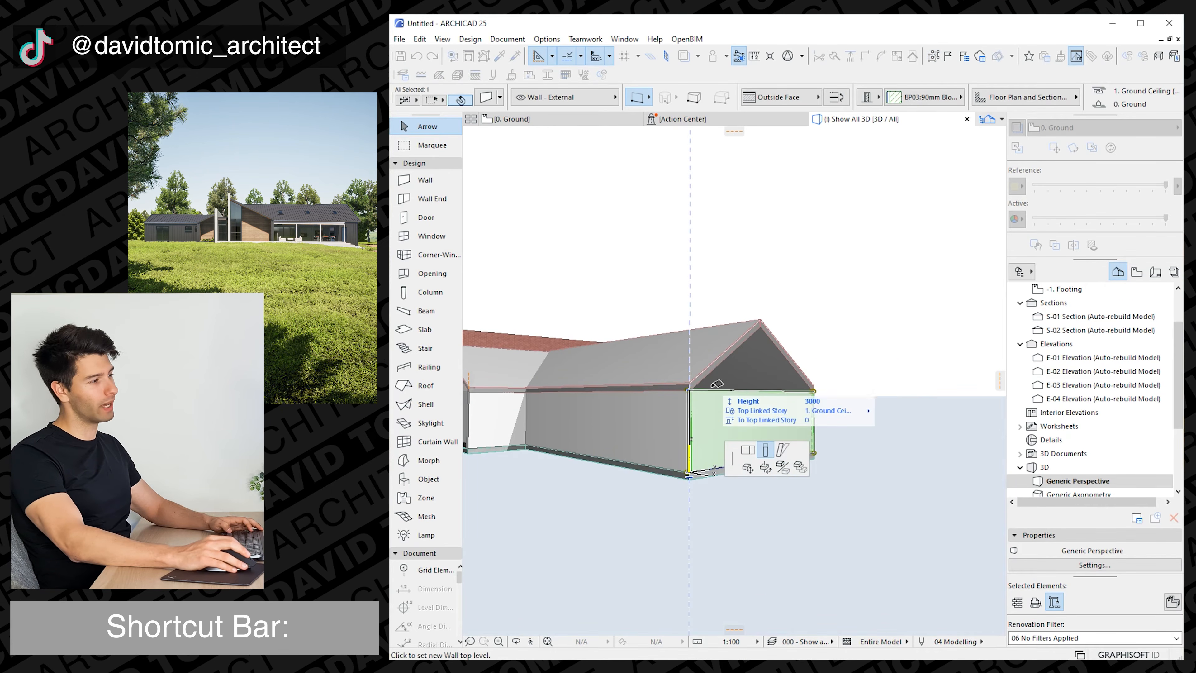
{"action": "left_click", "coordinate": [781, 251]}
Trim the gable end wall to the wing's two roof planes with a Solid Element Operation, Subtraction with upward extrusion.
{"action": "right_click", "coordinate": [740, 298]}
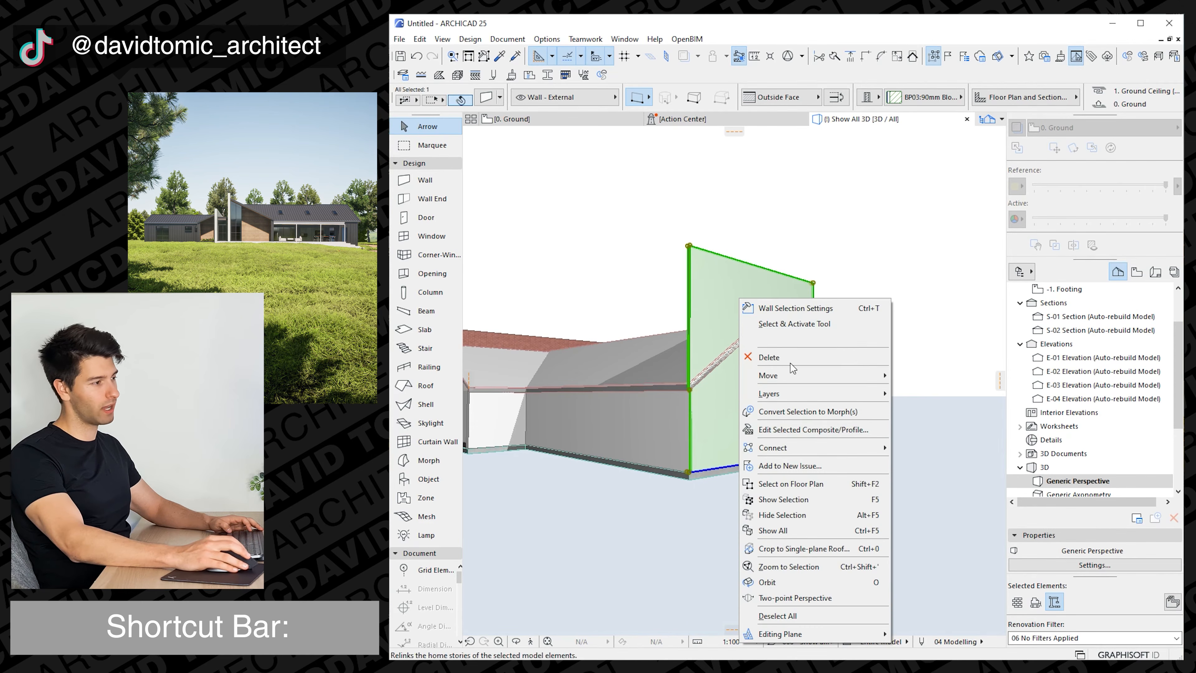
{"action": "mouse_move", "coordinate": [814, 448]}
{"action": "left_click", "coordinate": [932, 481]}
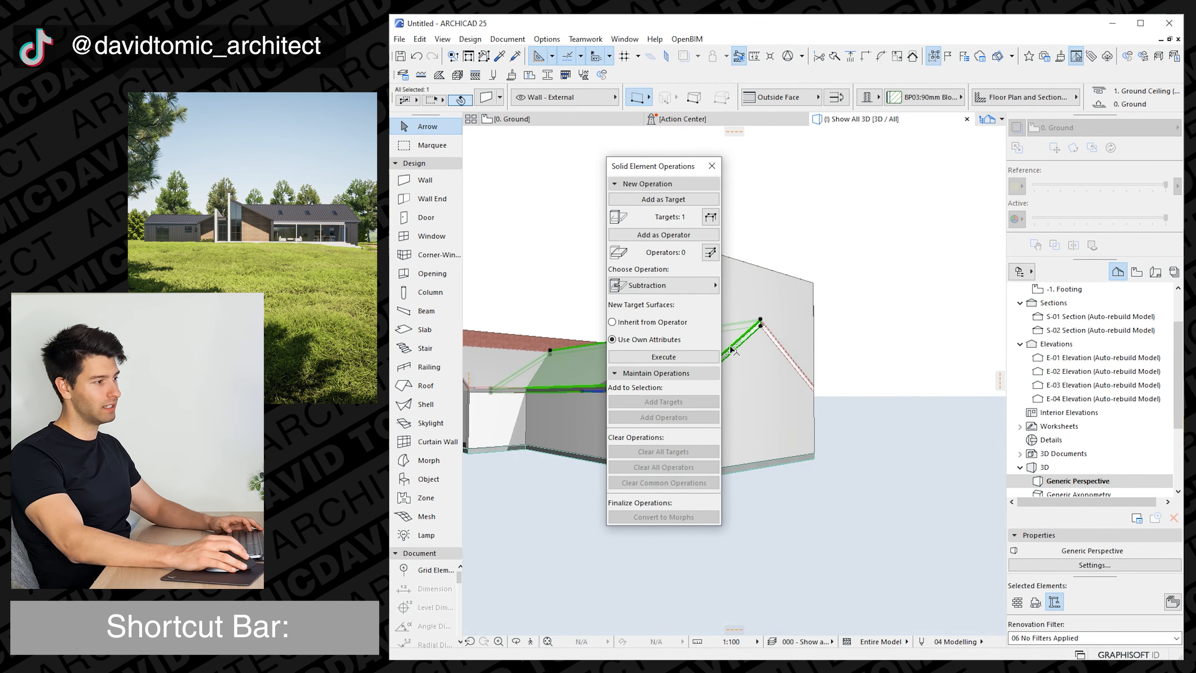
{"action": "left_click", "coordinate": [663, 199]}
{"action": "left_click", "coordinate": [688, 234]}
{"action": "left_click", "coordinate": [692, 289]}
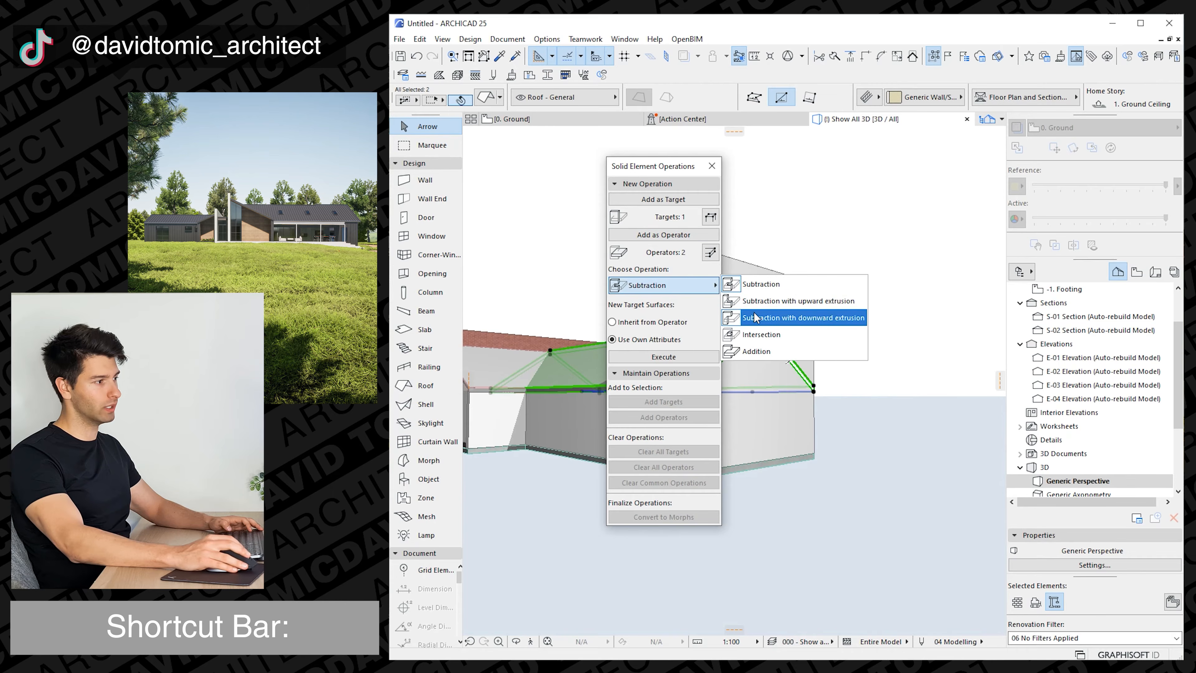
{"action": "left_click", "coordinate": [757, 302]}
{"action": "left_click", "coordinate": [683, 357]}
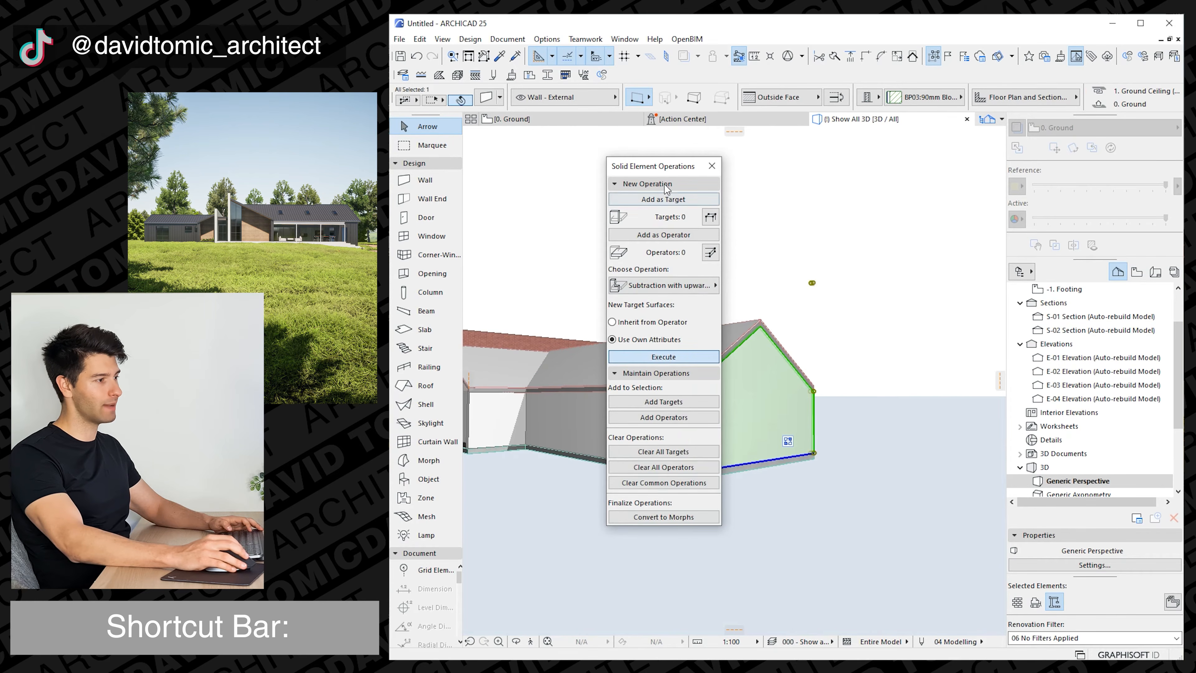
{"action": "left_click", "coordinate": [711, 165]}
Examine the overall massing of the wings, projections, link and brick walls from several angles in 3D.
{"action": "left_click_drag", "start_coordinate": [684, 407], "coordinate": [807, 396]}
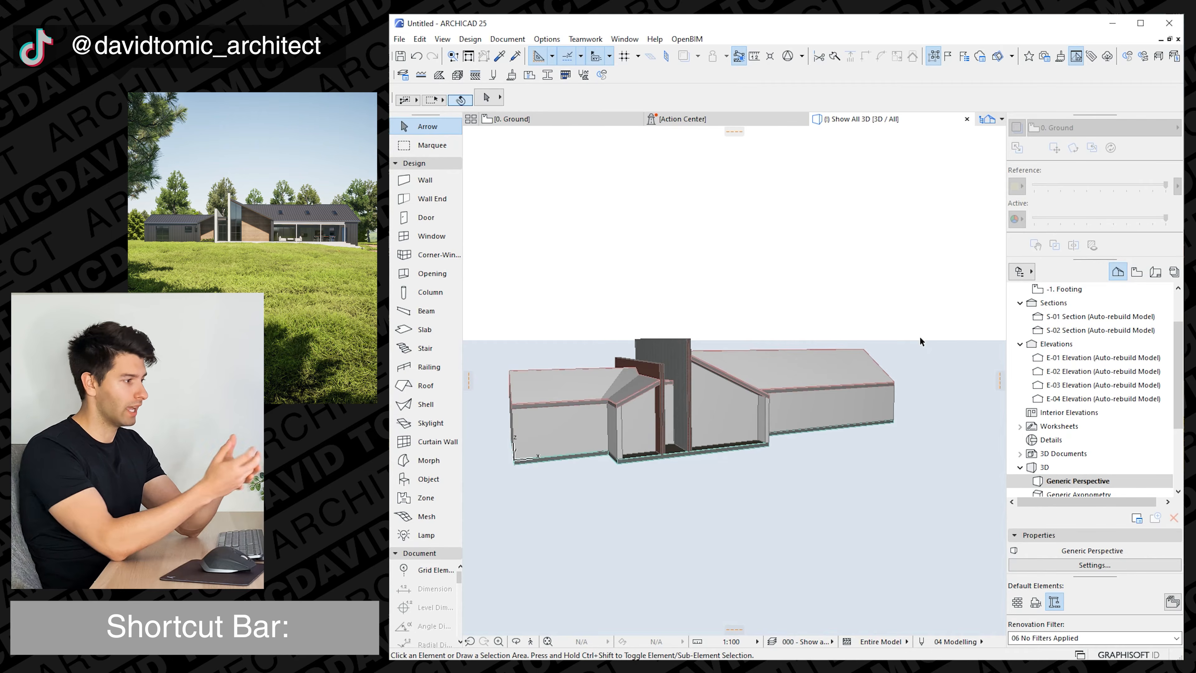
{"action": "left_click_drag", "start_coordinate": [844, 390], "coordinate": [800, 437]}
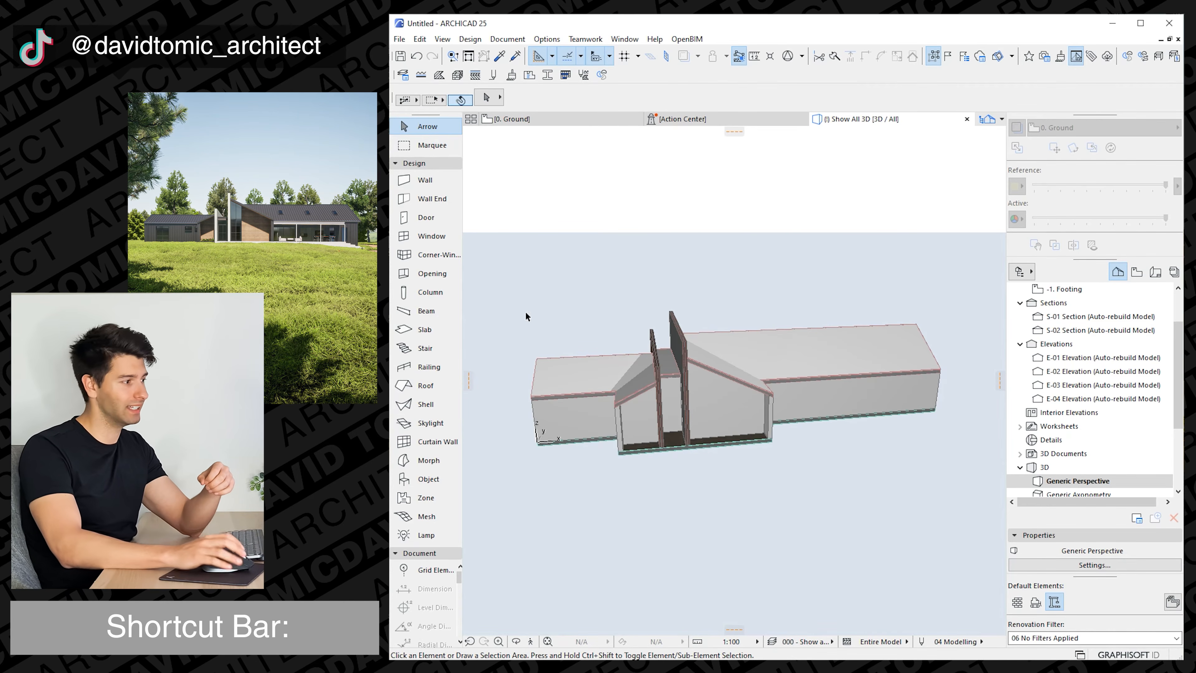
{"action": "left_click", "coordinate": [686, 359]}
{"action": "key", "text": "Escape"}
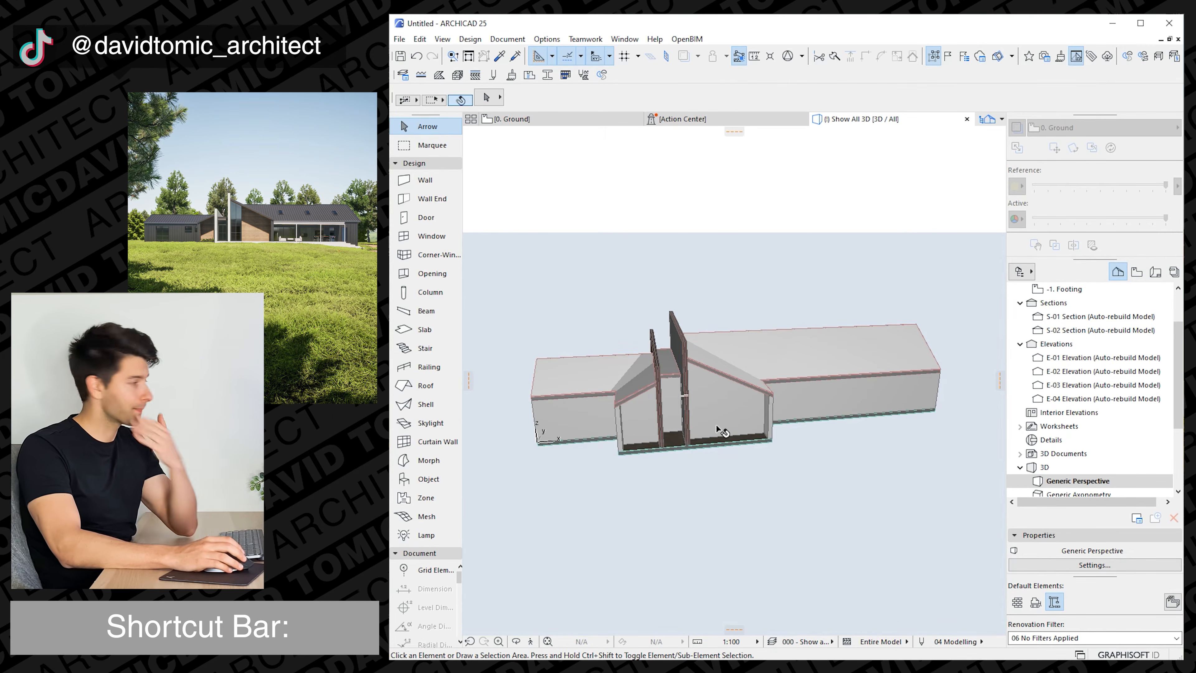
{"action": "left_click_drag", "start_coordinate": [721, 431], "coordinate": [793, 471]}
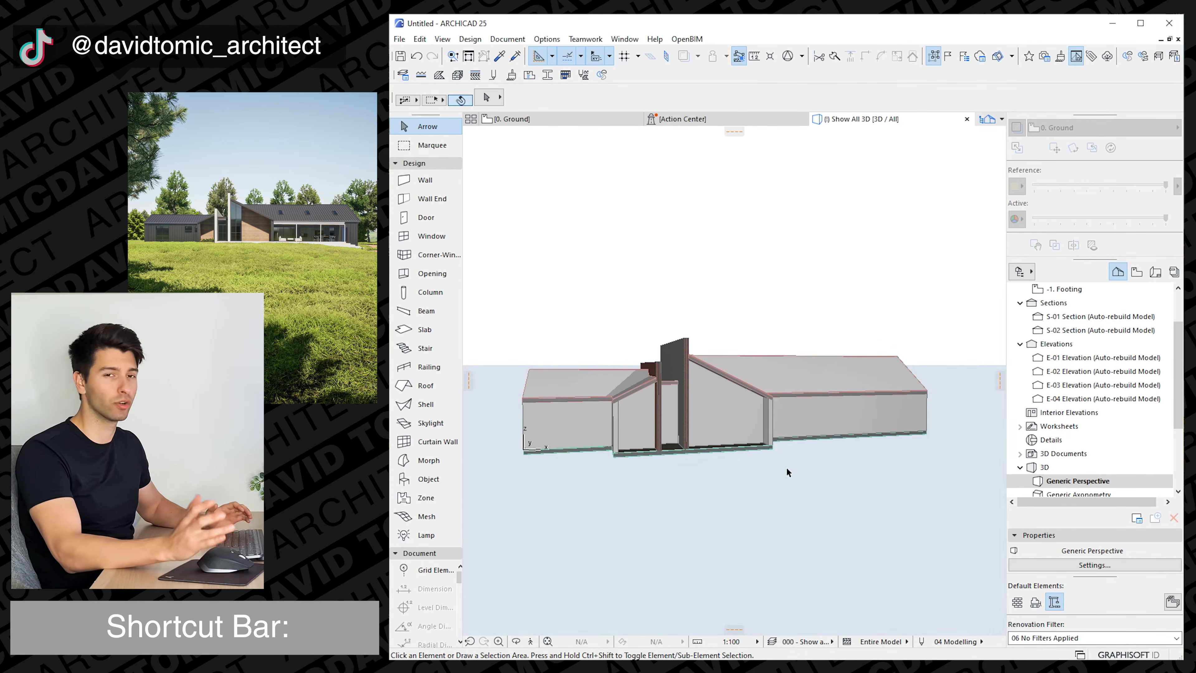
{"action": "middle_click_drag", "start_coordinate": [787, 468], "coordinate": [783, 466], "text": "shift"}
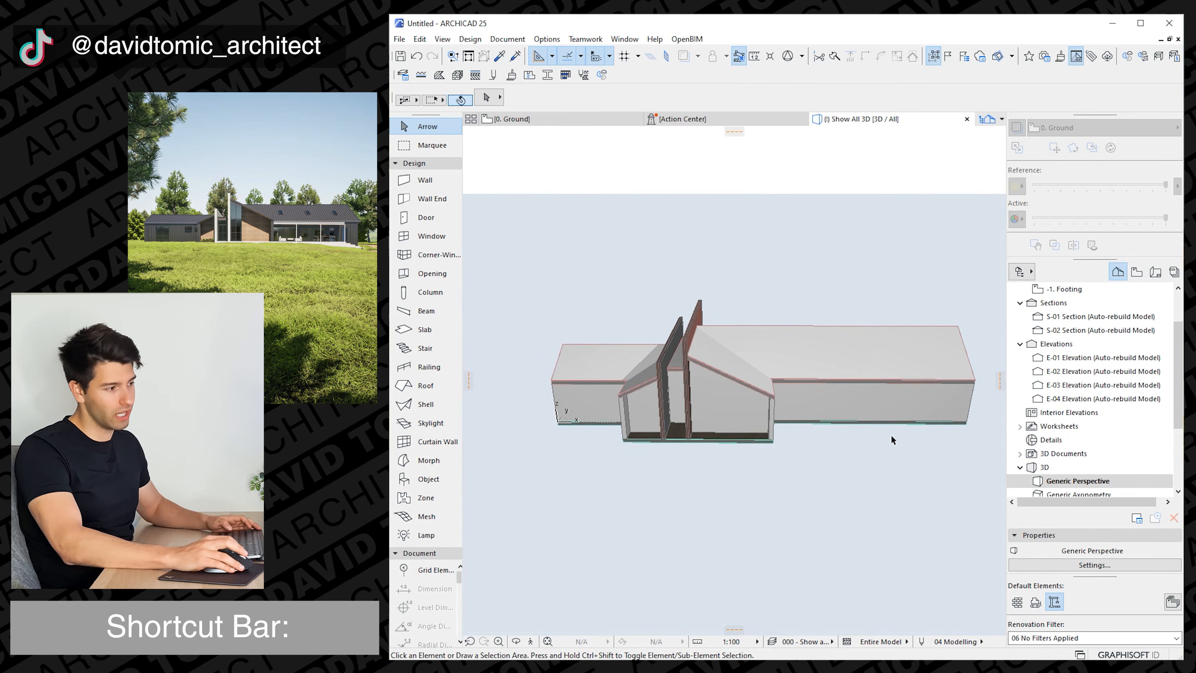
{"action": "left_click_drag", "start_coordinate": [892, 439], "coordinate": [743, 389]}
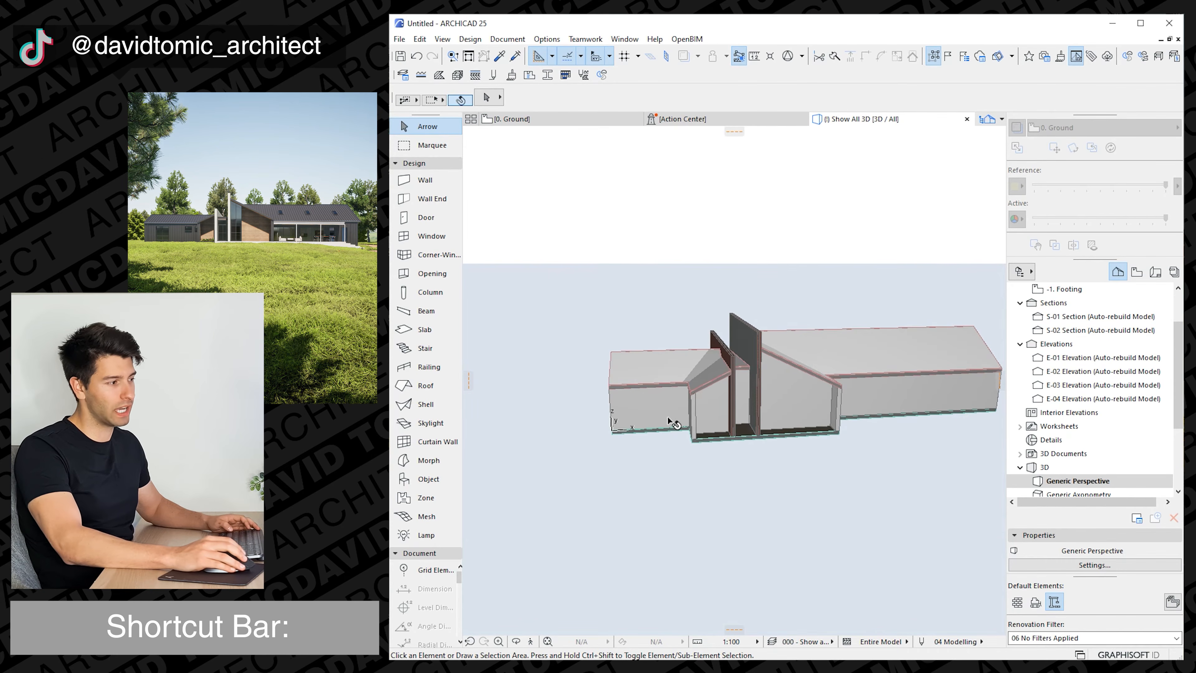
{"action": "left_click_drag", "start_coordinate": [671, 422], "coordinate": [744, 404]}
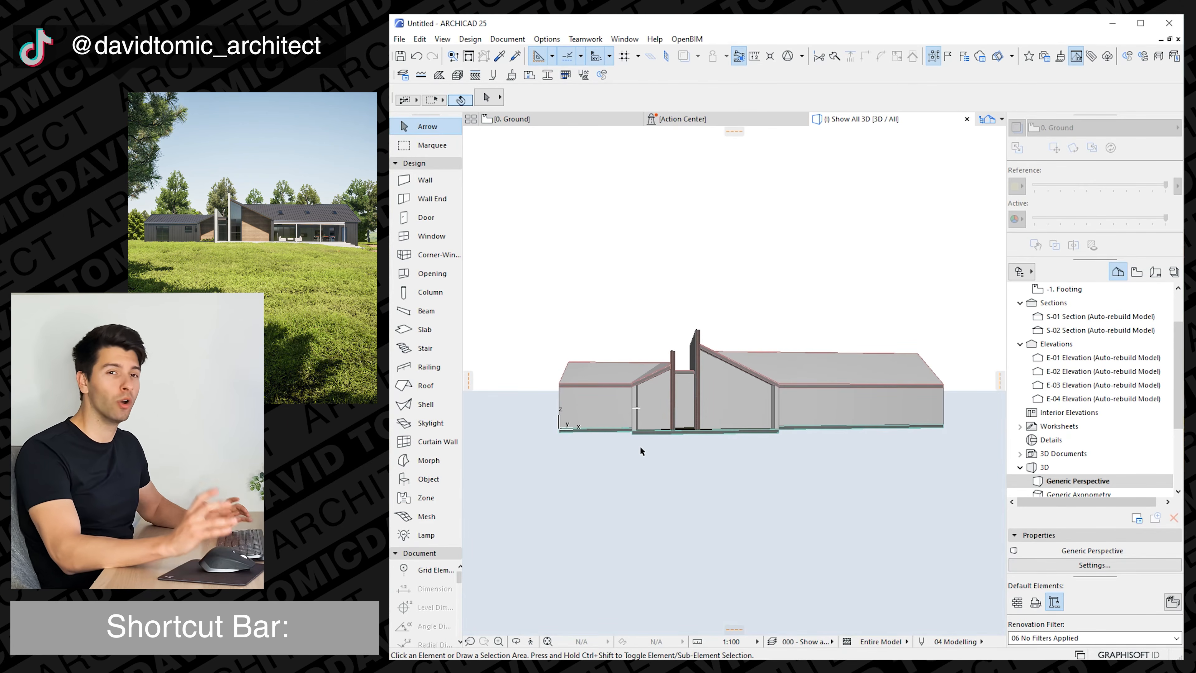
{"action": "mouse_move", "coordinate": [668, 474]}
{"action": "left_mouse_down"}
{"action": "mouse_move", "coordinate": [679, 487]}
{"action": "mouse_move", "coordinate": [648, 484]}
{"action": "left_mouse_up"}
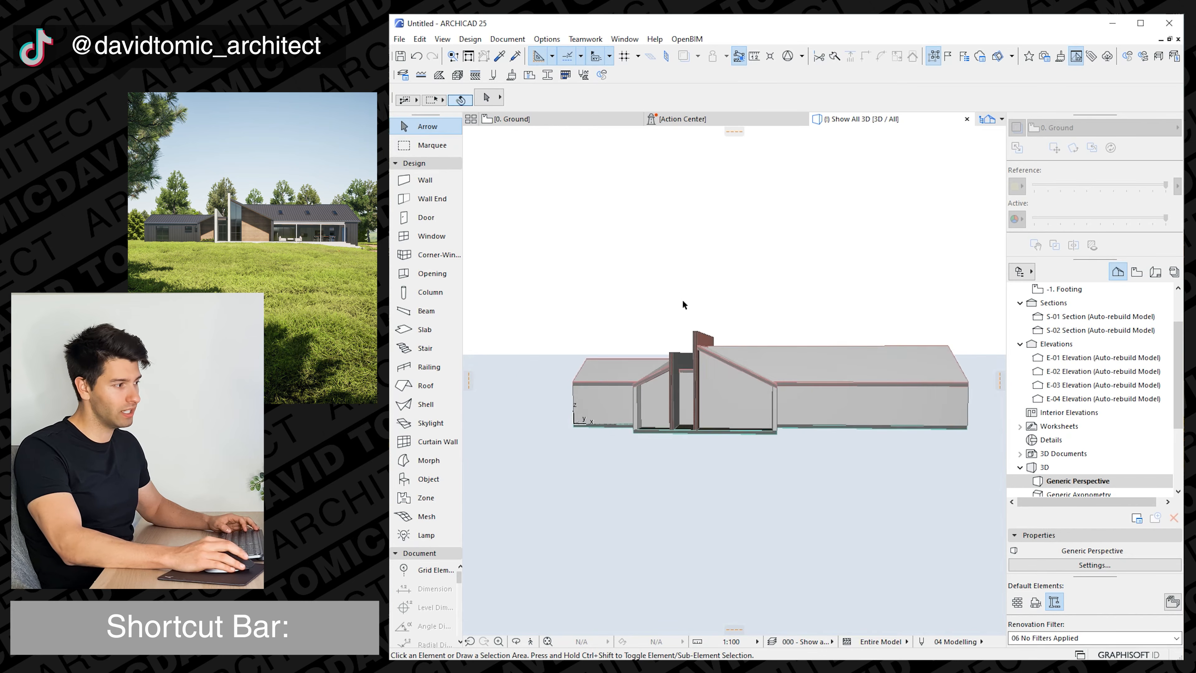
{"action": "mouse_move", "coordinate": [675, 464]}
{"action": "middle_mouse_down", "text": "shift"}
{"action": "mouse_move", "coordinate": [694, 454]}
{"action": "mouse_move", "coordinate": [685, 451]}
{"action": "mouse_move", "coordinate": [691, 473]}
{"action": "middle_mouse_up", "text": "shift"}
{"action": "scroll", "coordinate": [685, 451], "scroll_direction": "down", "scroll_amount": 1}
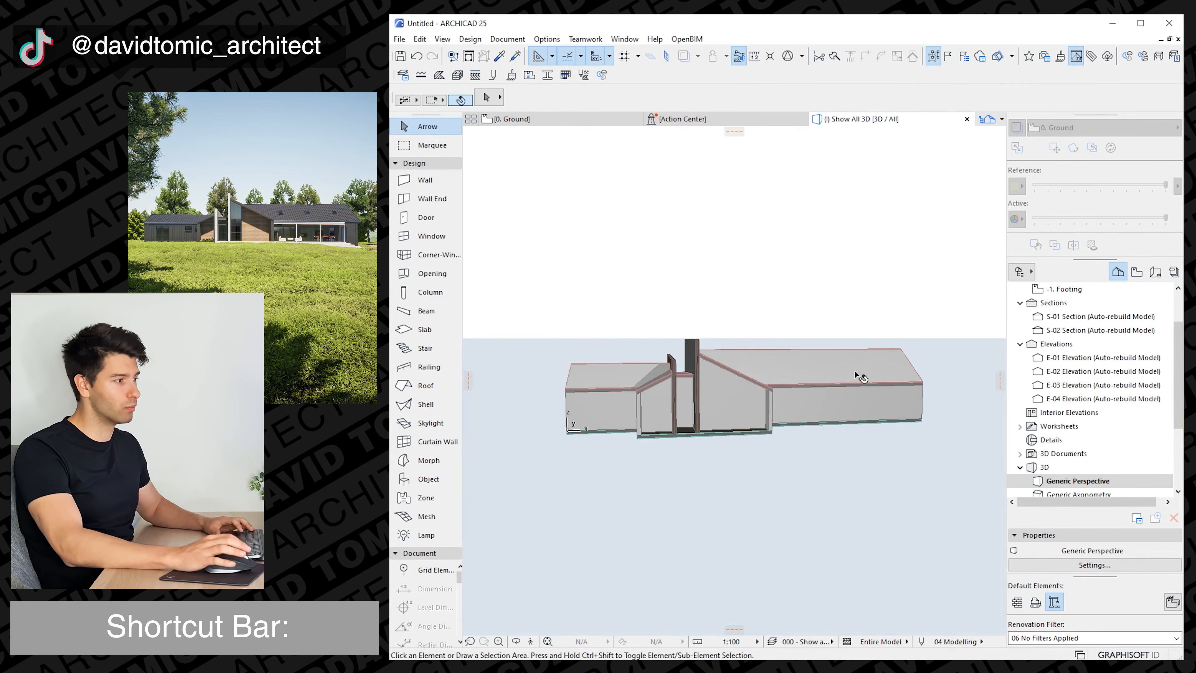
{"action": "middle_click_drag", "start_coordinate": [565, 419], "coordinate": [787, 462], "text": "shift"}
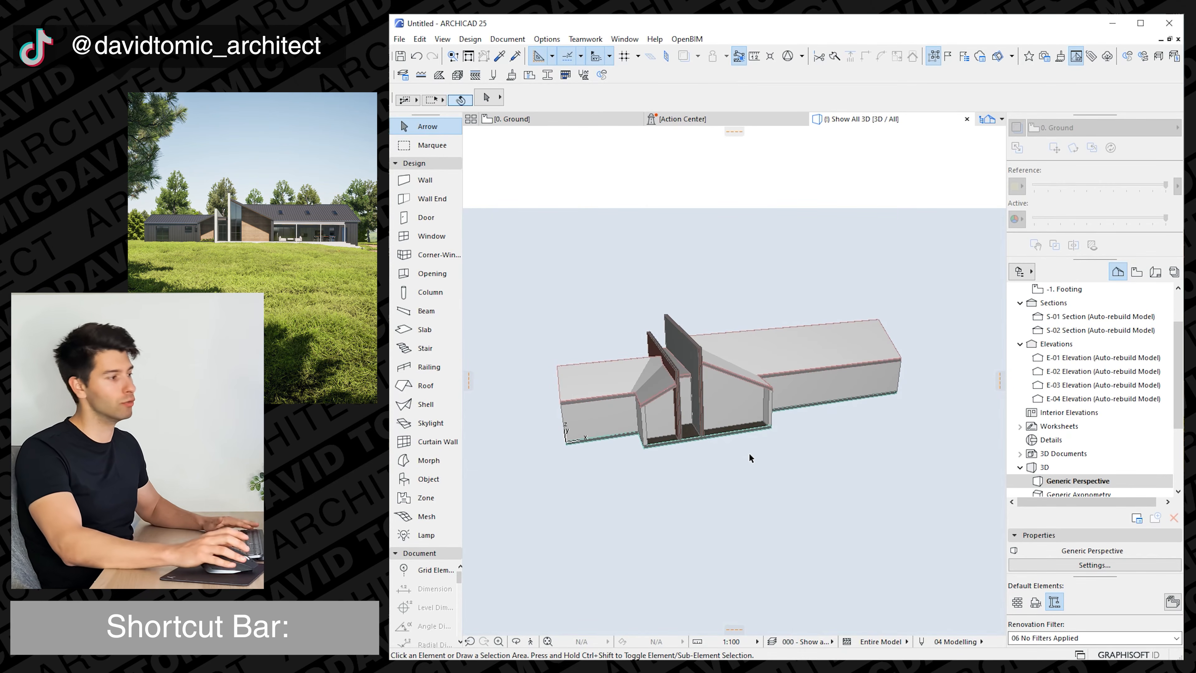
{"action": "middle_click_drag", "start_coordinate": [769, 482], "coordinate": [722, 451], "text": "shift"}
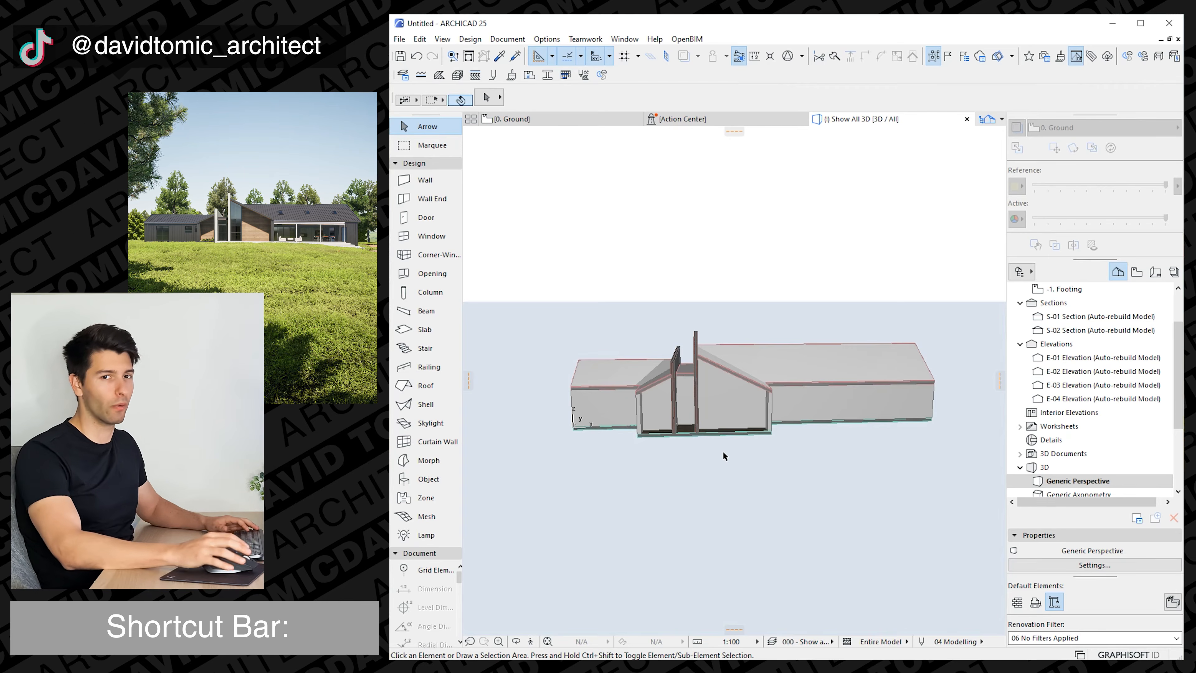
{"action": "middle_click_drag", "start_coordinate": [722, 450], "coordinate": [732, 469], "text": "shift"}
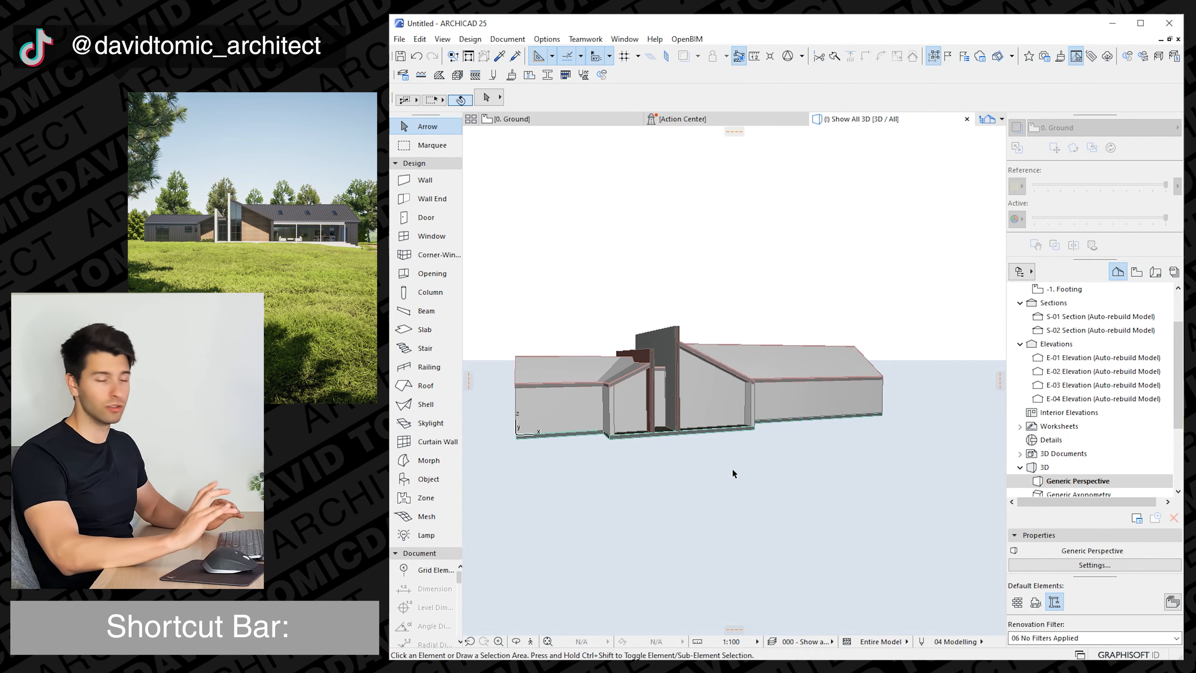
In the Ground floor plan, place 900 x 1500 windows with a 900 sill: two in each wing's front wall, one in the right projection's front wall.
{"action": "mouse_move", "coordinate": [569, 128]}
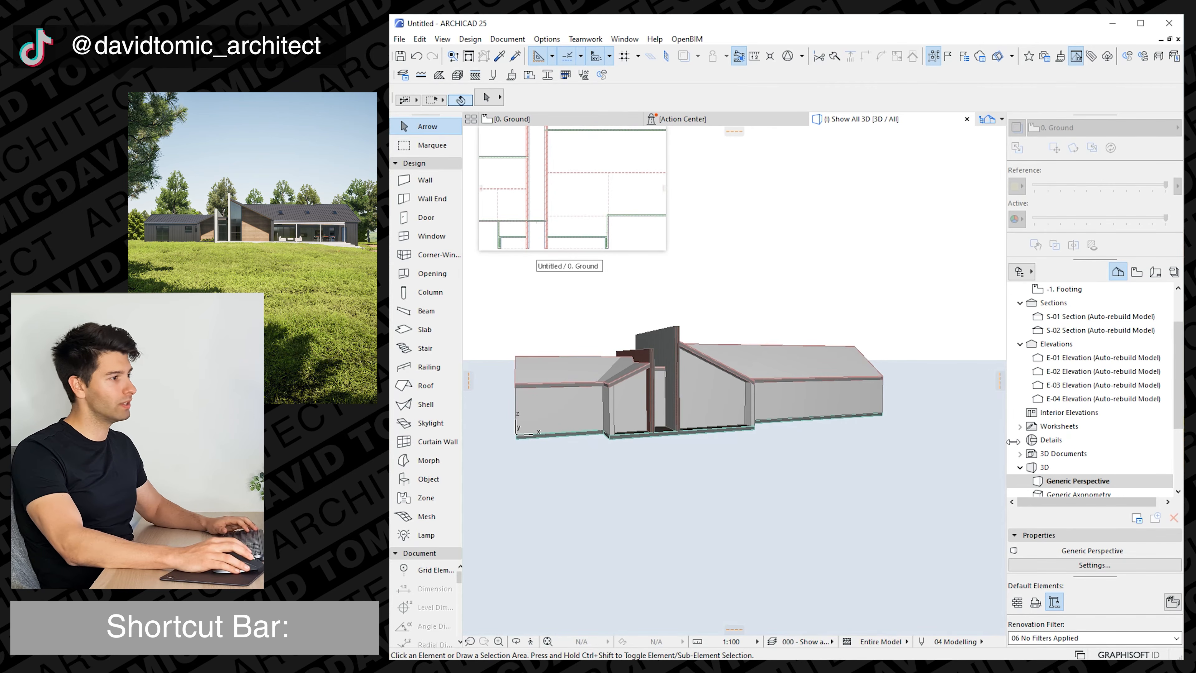
{"action": "scroll", "coordinate": [1053, 375], "scroll_direction": "up", "scroll_amount": 2}
{"action": "left_click", "coordinate": [566, 123]}
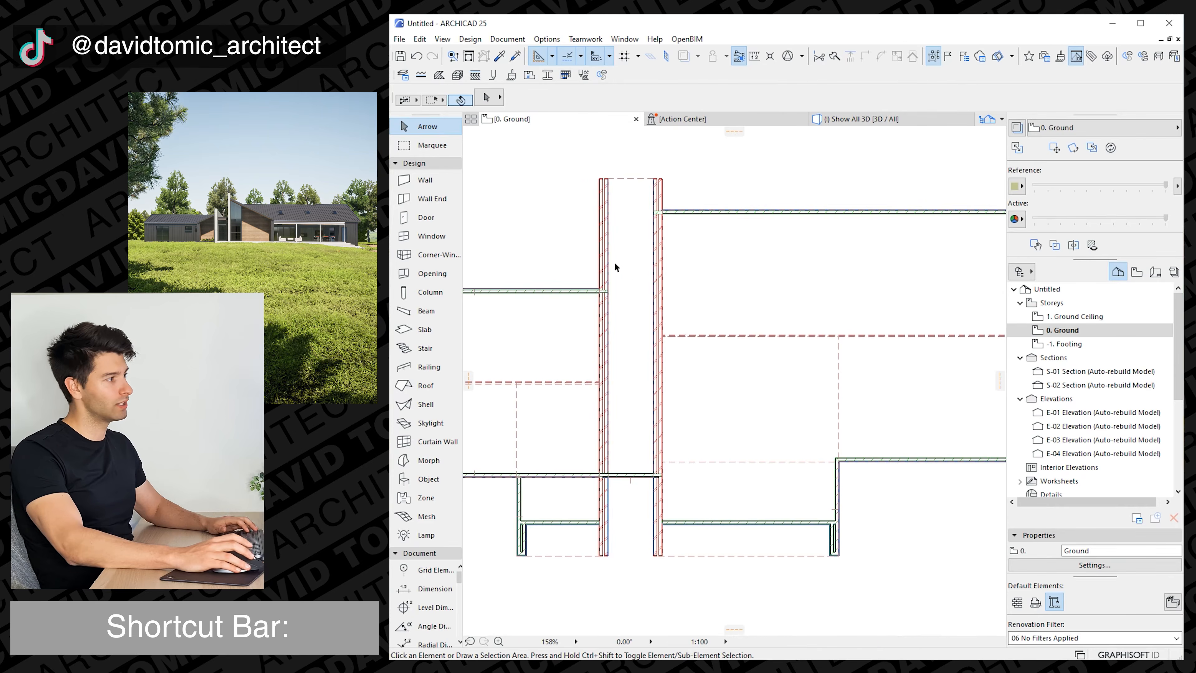
{"action": "left_click", "coordinate": [432, 236]}
{"action": "scroll", "coordinate": [594, 396], "scroll_direction": "up", "scroll_amount": 5}
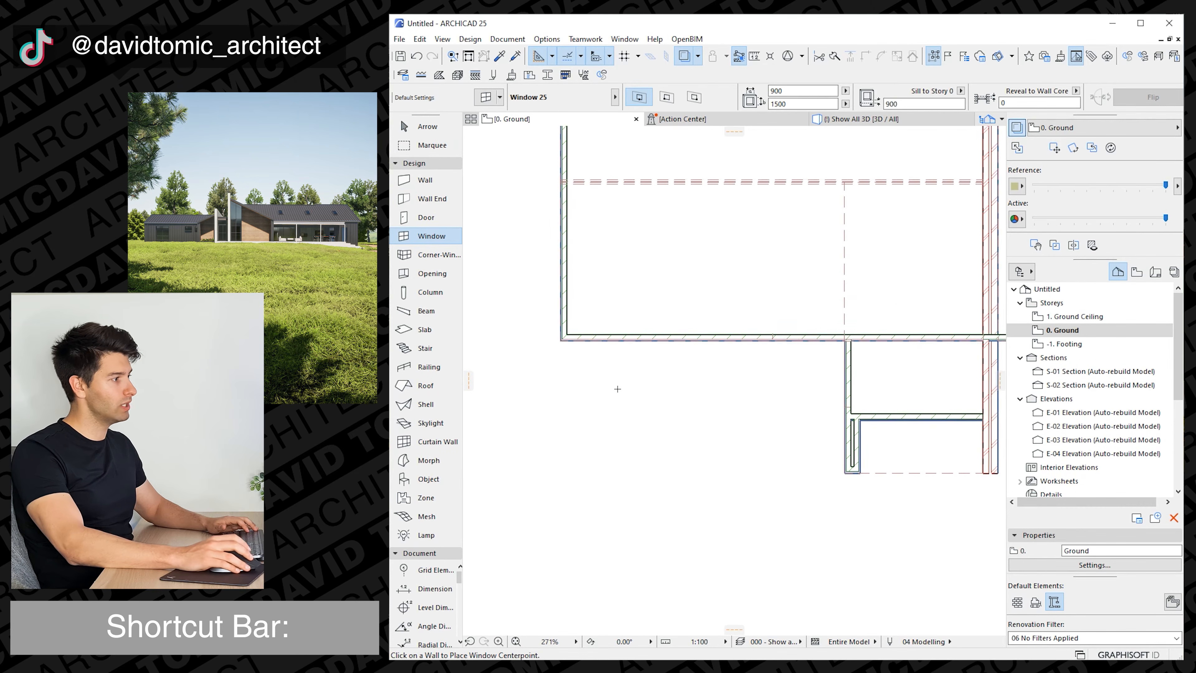
{"action": "left_click", "coordinate": [675, 339]}
{"action": "scroll", "coordinate": [705, 382], "scroll_direction": "right", "scroll_amount": 3}
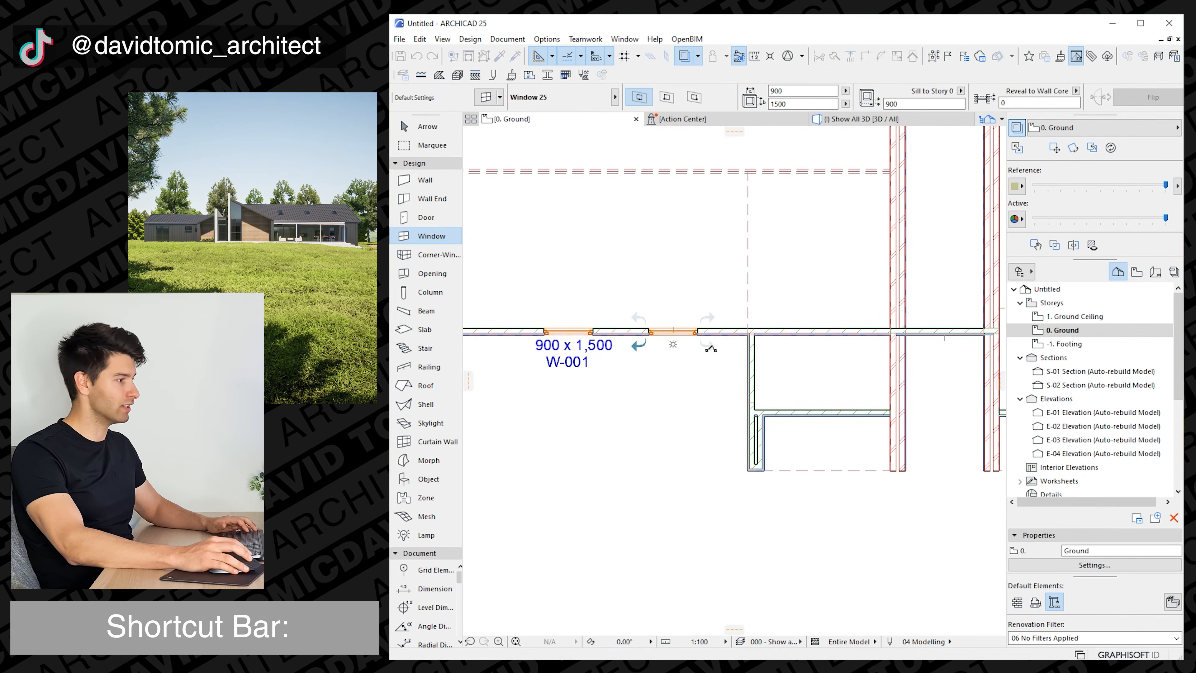
{"action": "left_click", "coordinate": [673, 343]}
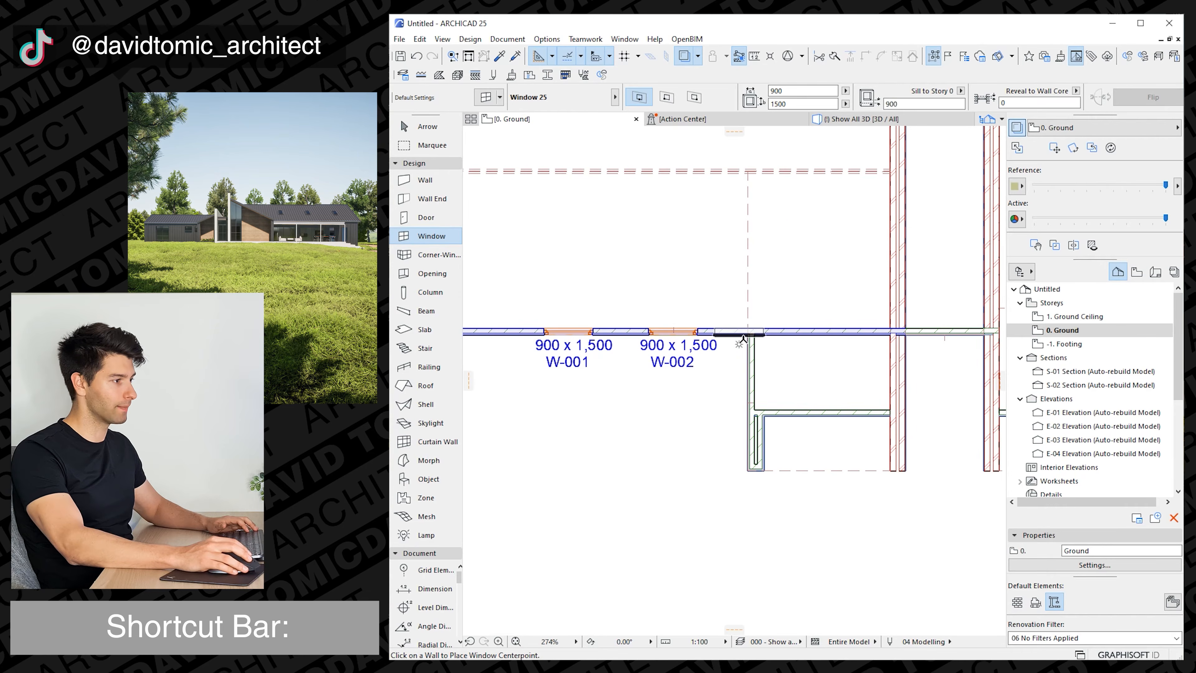
{"action": "scroll", "coordinate": [571, 346], "scroll_direction": "down", "scroll_amount": 7}
Set the default door's leaf style to H-V Grid.
{"action": "left_click", "coordinate": [443, 218]}
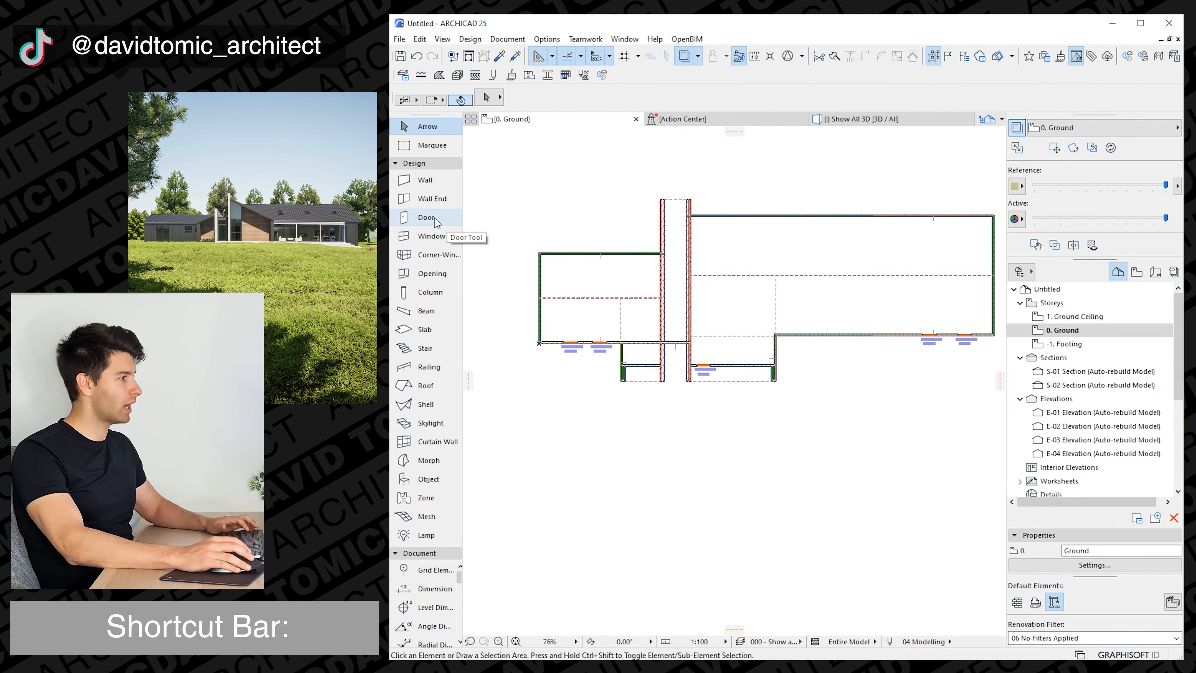
{"action": "key", "text": "ctrl+t"}
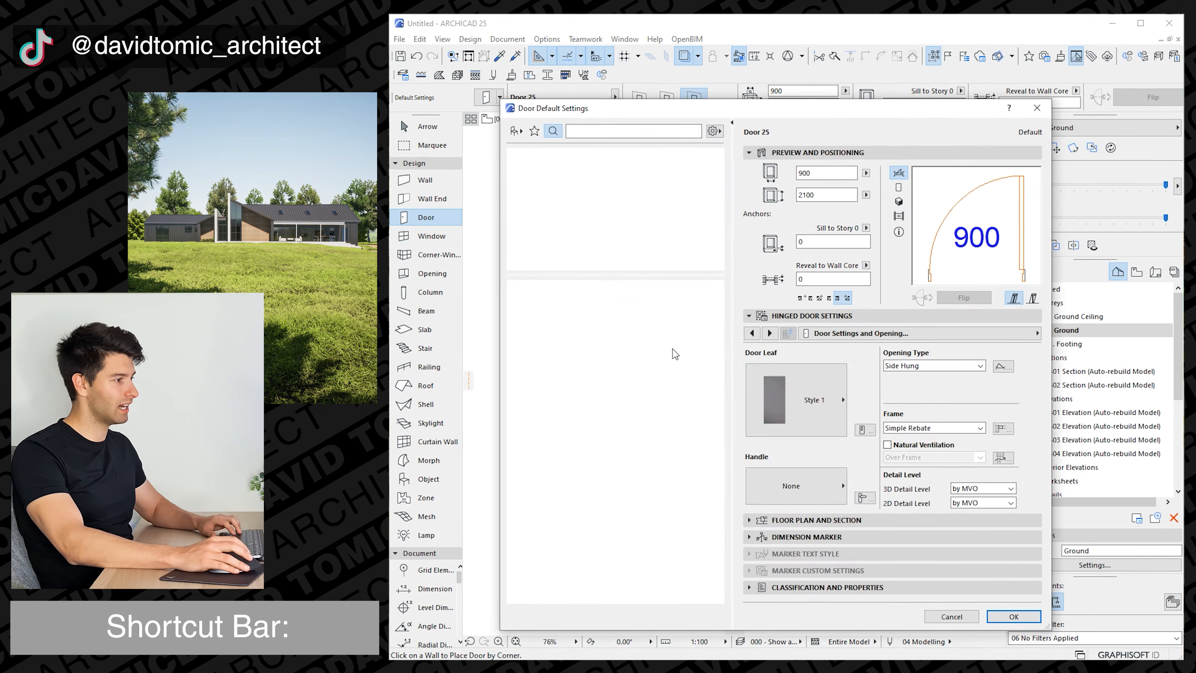
{"action": "left_click", "coordinate": [800, 399]}
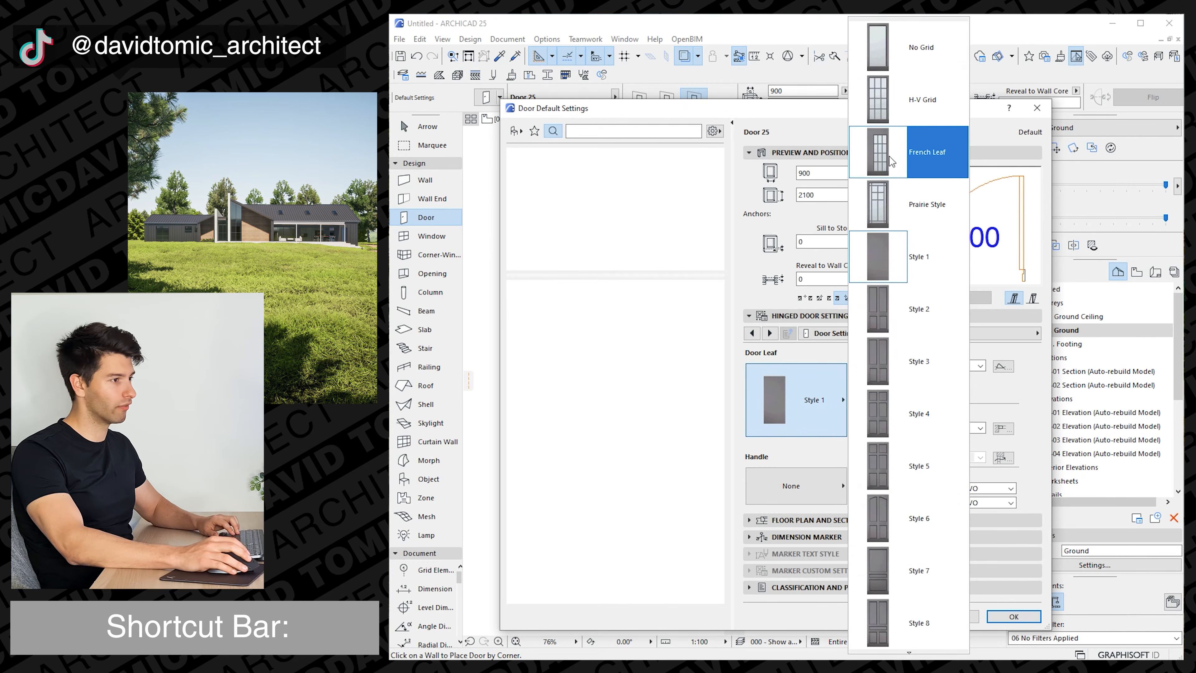
{"action": "left_click", "coordinate": [904, 84]}
{"action": "left_click", "coordinate": [997, 609]}
Place the 900 x 2100 door in the link's front wall between the two brick walls, opening inwards.
{"action": "scroll", "coordinate": [629, 323], "scroll_direction": "up", "scroll_amount": 5}
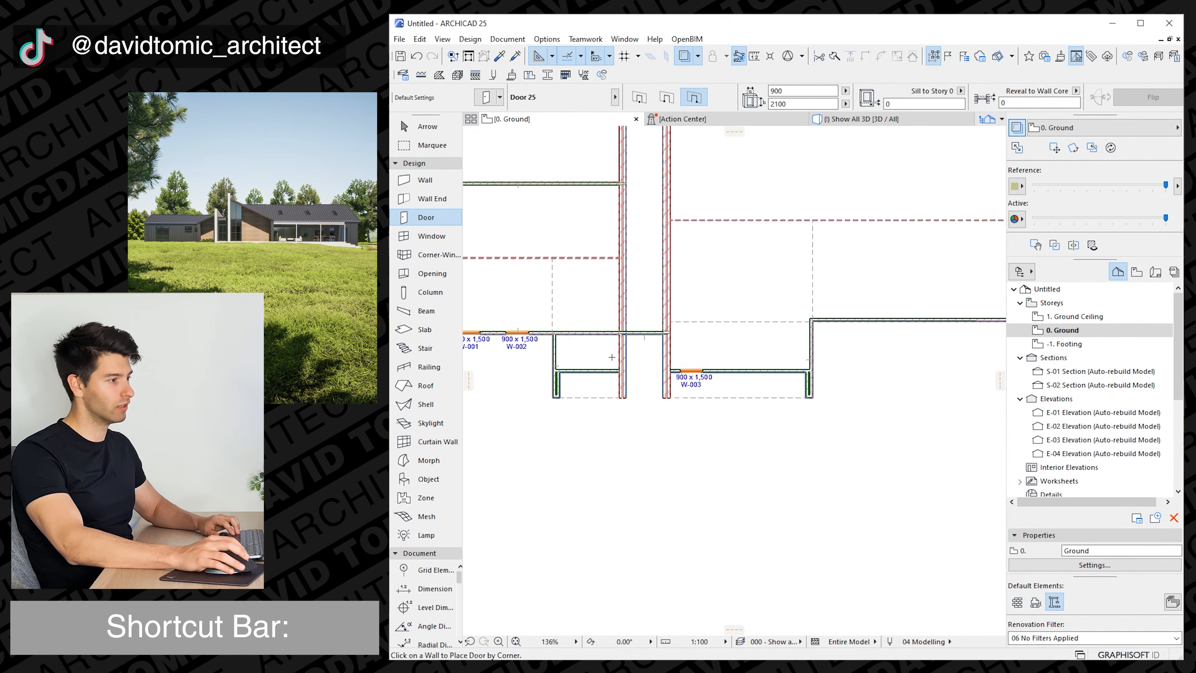
{"action": "left_click", "coordinate": [617, 320]}
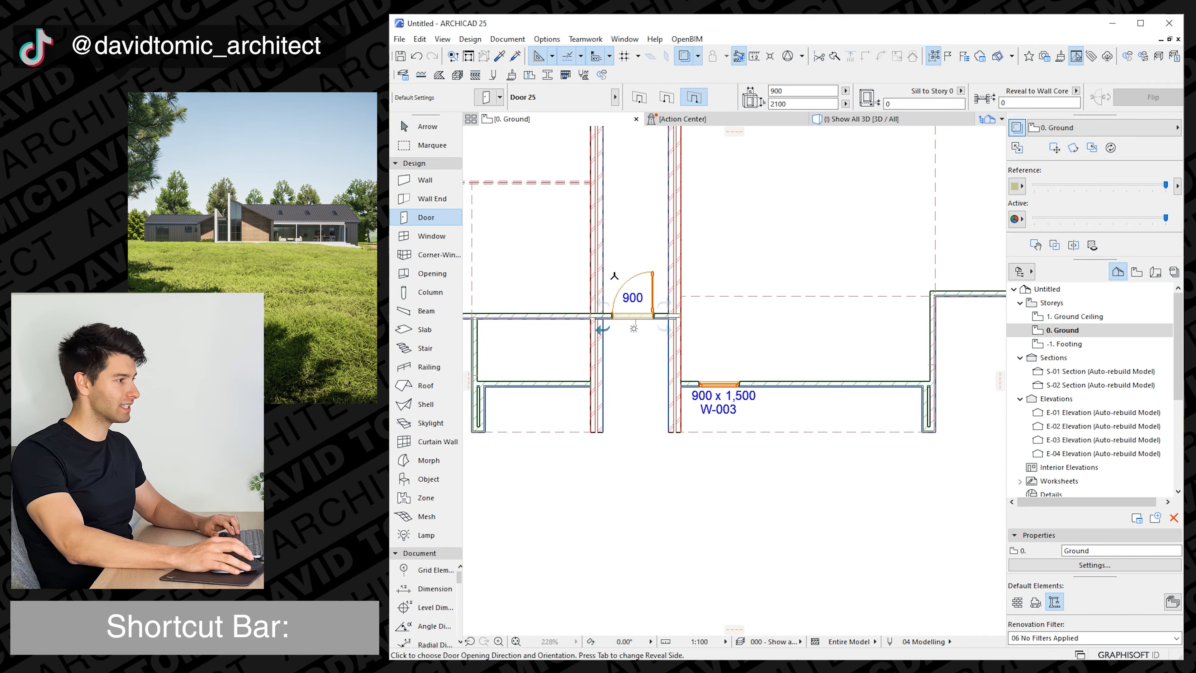
{"action": "left_click", "coordinate": [614, 257]}
{"action": "scroll", "coordinate": [625, 409], "scroll_direction": "down", "scroll_amount": 3}
{"action": "middle_click_drag", "start_coordinate": [601, 411], "coordinate": [511, 407]}
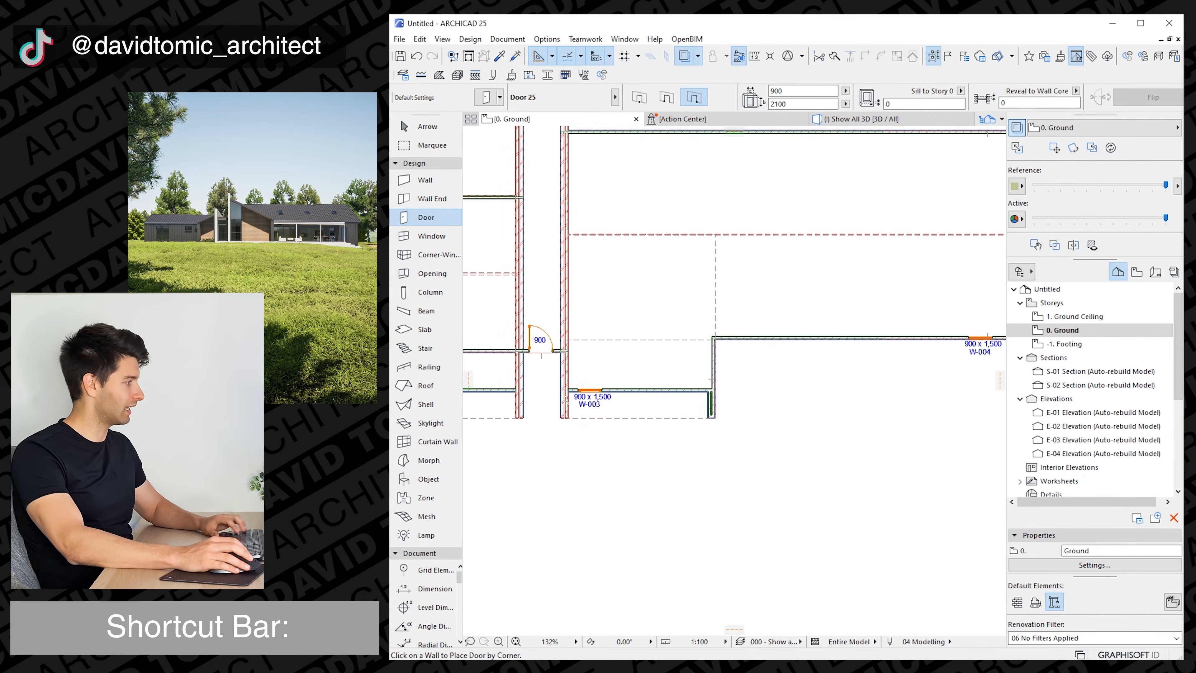
{"action": "key", "text": "Escape"}
Search the window library for "sliding" and make the four-sash SD: 2424 OXXO sliding window the default window.
{"action": "middle_click_drag", "start_coordinate": [678, 387], "coordinate": [584, 380]}
{"action": "key", "text": "alt"}
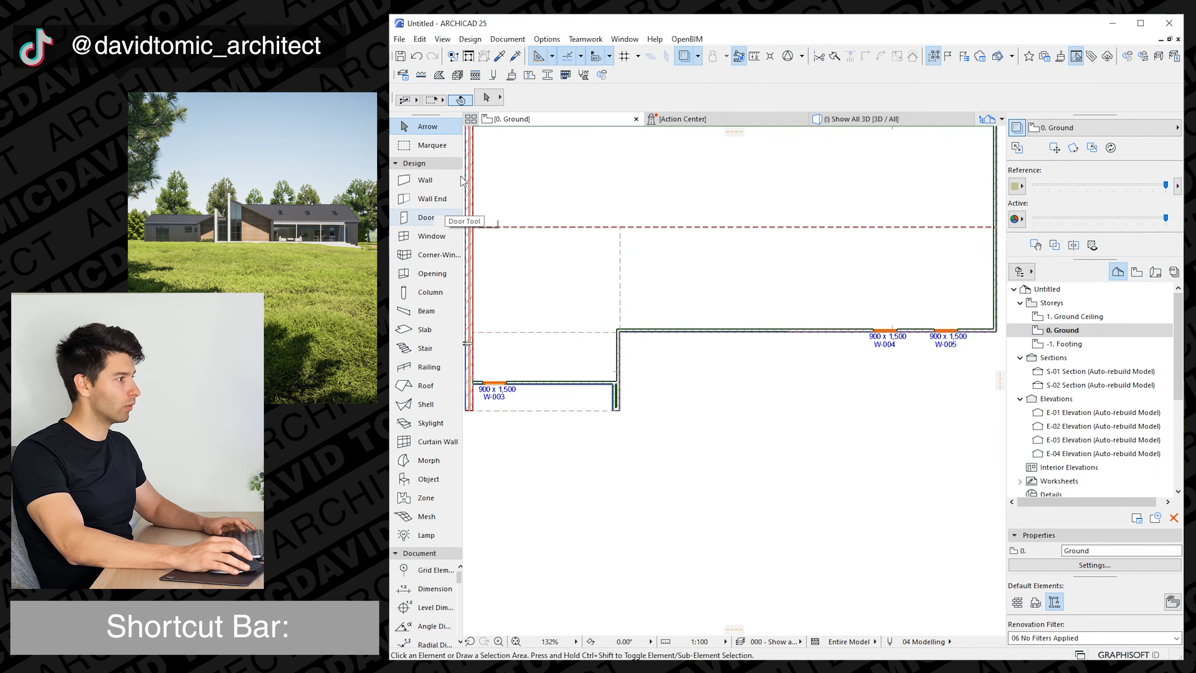
{"action": "left_click", "coordinate": [430, 236]}
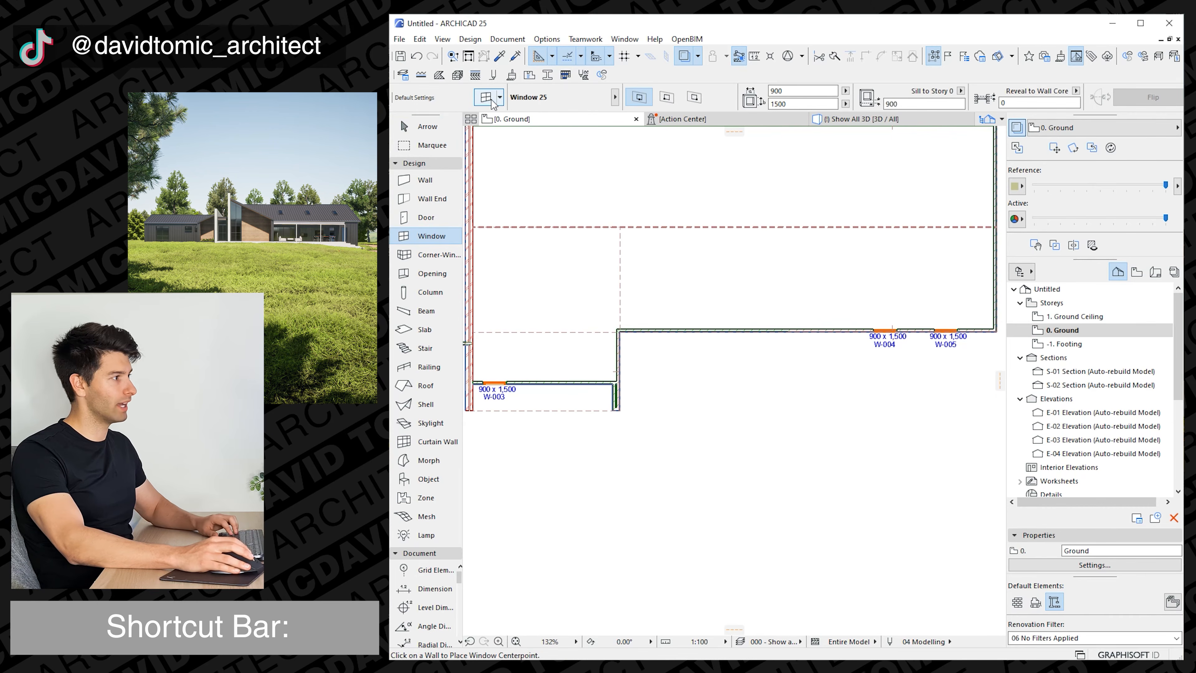
{"action": "key", "text": "ctrl+t"}
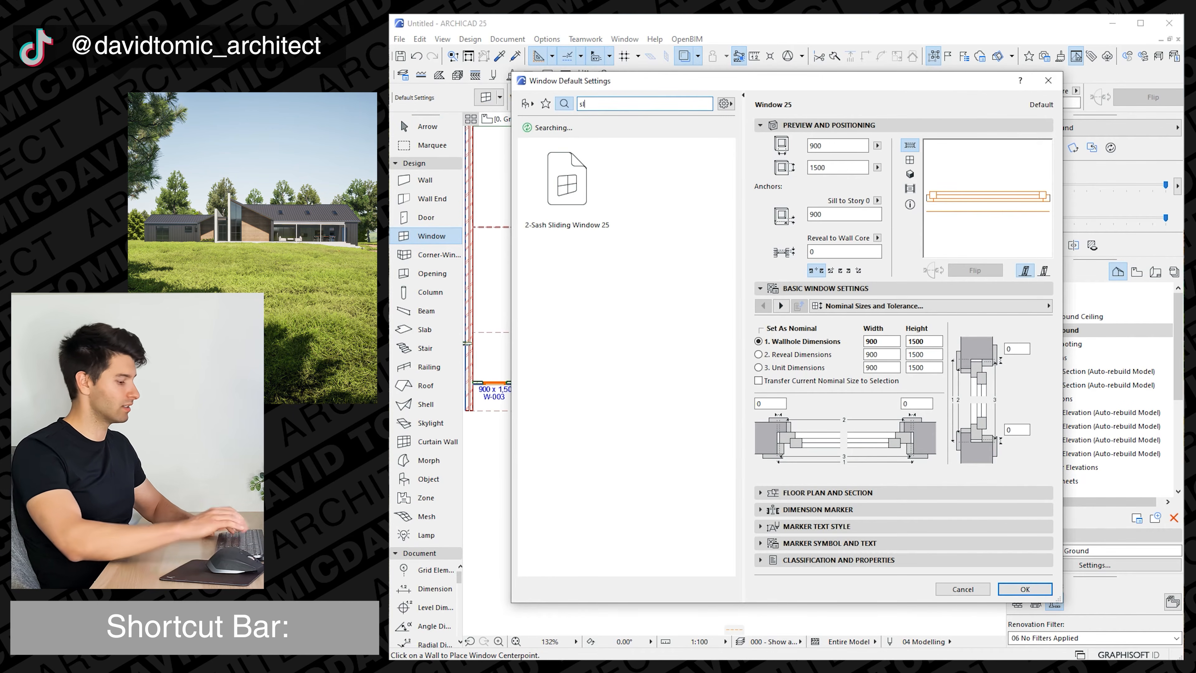
{"action": "type", "text": "slidiung"}
{"action": "key", "text": "BackSpace"}
{"action": "key", "text": "BackSpace"}
{"action": "key", "text": "BackSpace"}
{"action": "type", "text": "ng"}
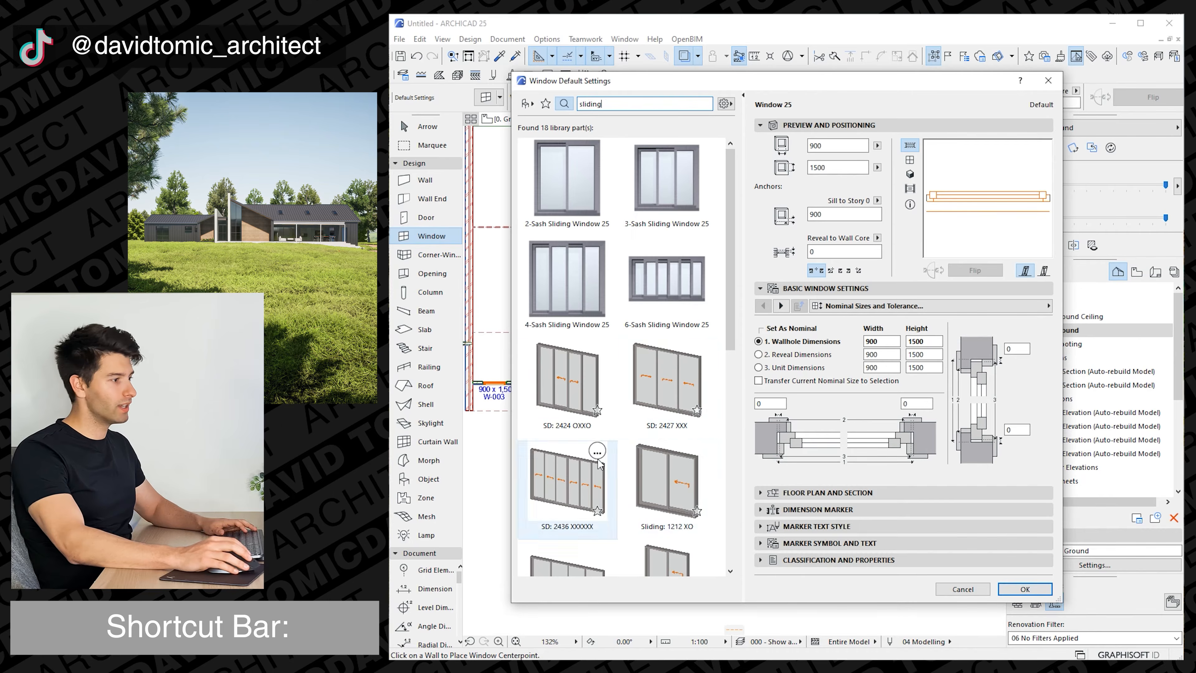
{"action": "left_click", "coordinate": [567, 379]}
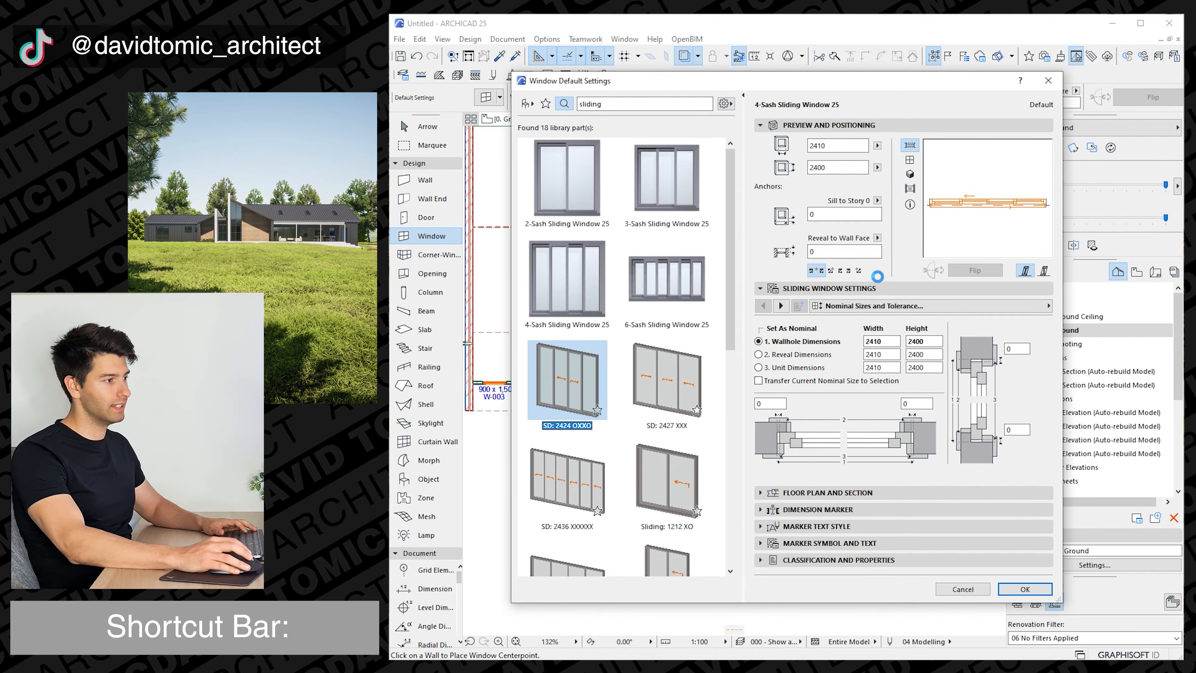
{"action": "left_click", "coordinate": [1025, 589]}
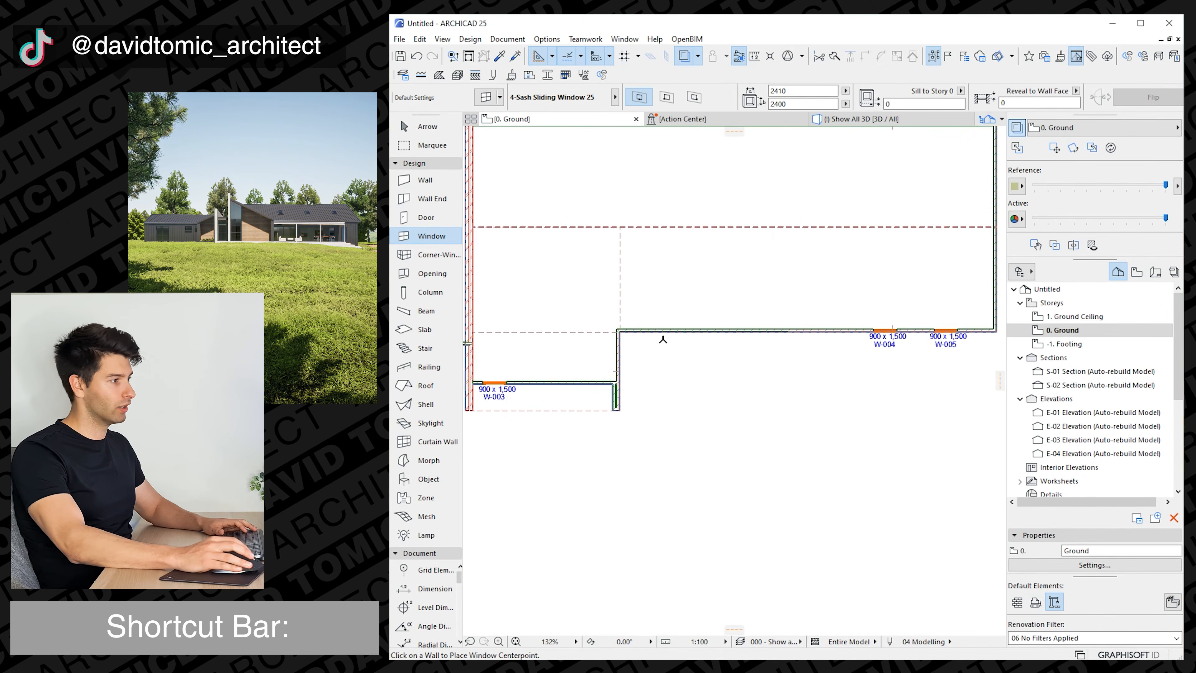
Place two 2410 x 2400 sliding windows in the right wing's front wall, between the projection and the existing windows.
{"action": "left_click", "coordinate": [669, 330]}
{"action": "left_click", "coordinate": [800, 340]}
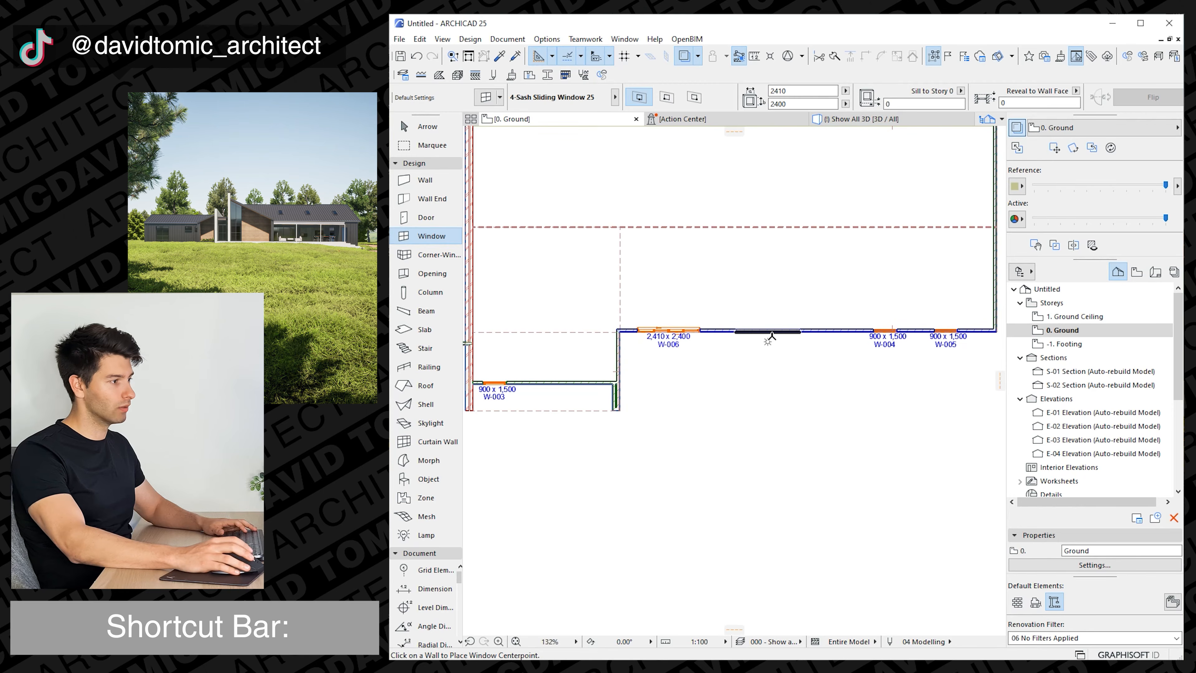
{"action": "left_click", "coordinate": [775, 338]}
{"action": "left_click", "coordinate": [755, 395]}
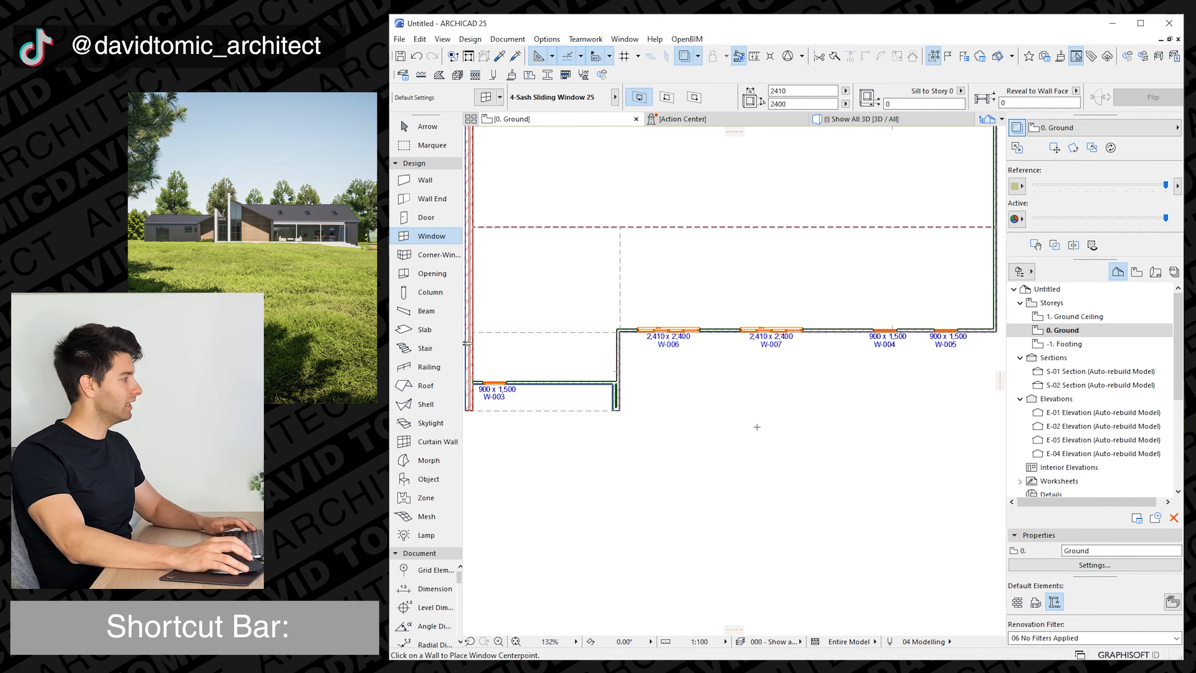
{"action": "key", "text": "Escape"}
In 3D, stretch the left wing's outer front window down to floor level and set its height to 2700.
{"action": "scroll", "coordinate": [634, 401], "scroll_direction": "down", "scroll_amount": 1}
{"action": "middle_click_drag", "start_coordinate": [616, 402], "coordinate": [718, 400]}
{"action": "scroll", "coordinate": [702, 399], "scroll_direction": "down", "scroll_amount": 1}
{"action": "key", "text": "F3"}
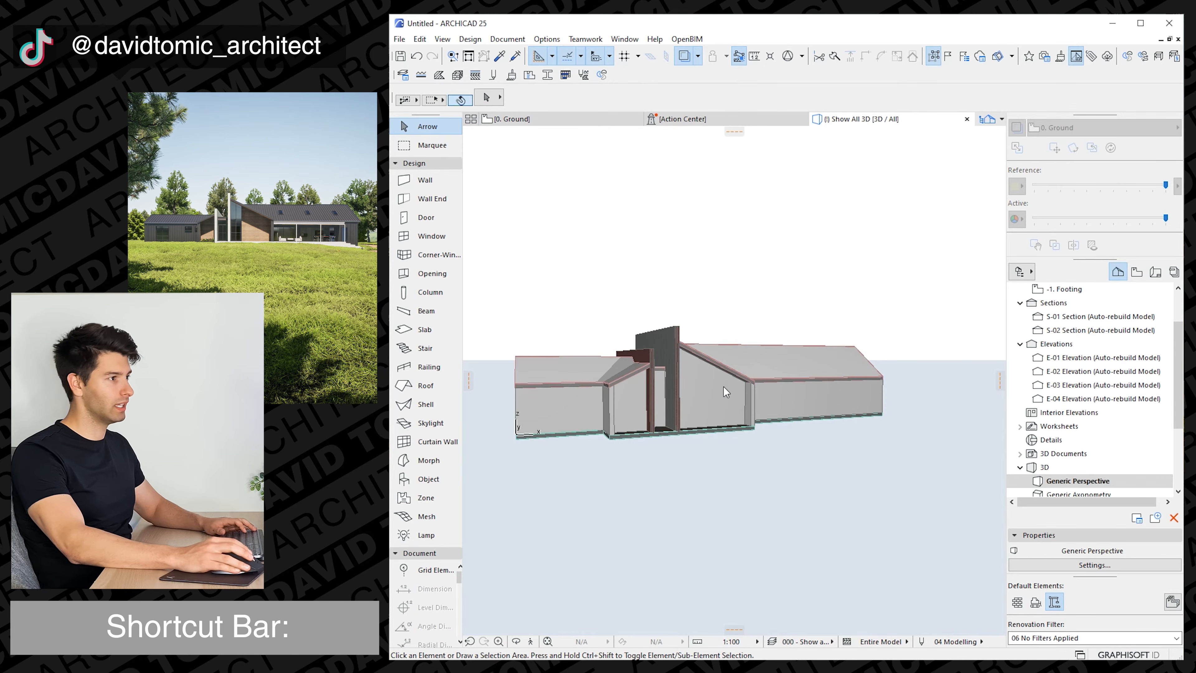
{"action": "scroll", "coordinate": [577, 419], "scroll_direction": "up", "scroll_amount": 2}
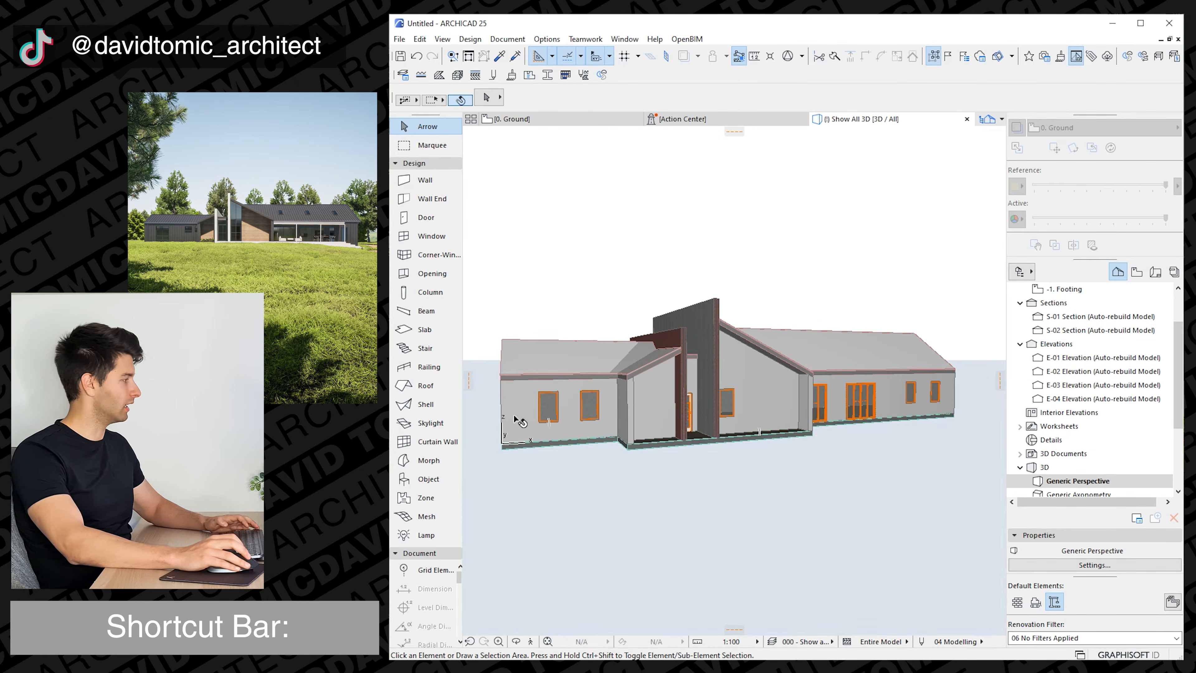
{"action": "scroll", "coordinate": [515, 418], "scroll_direction": "up", "scroll_amount": 3}
{"action": "left_click", "coordinate": [690, 423]}
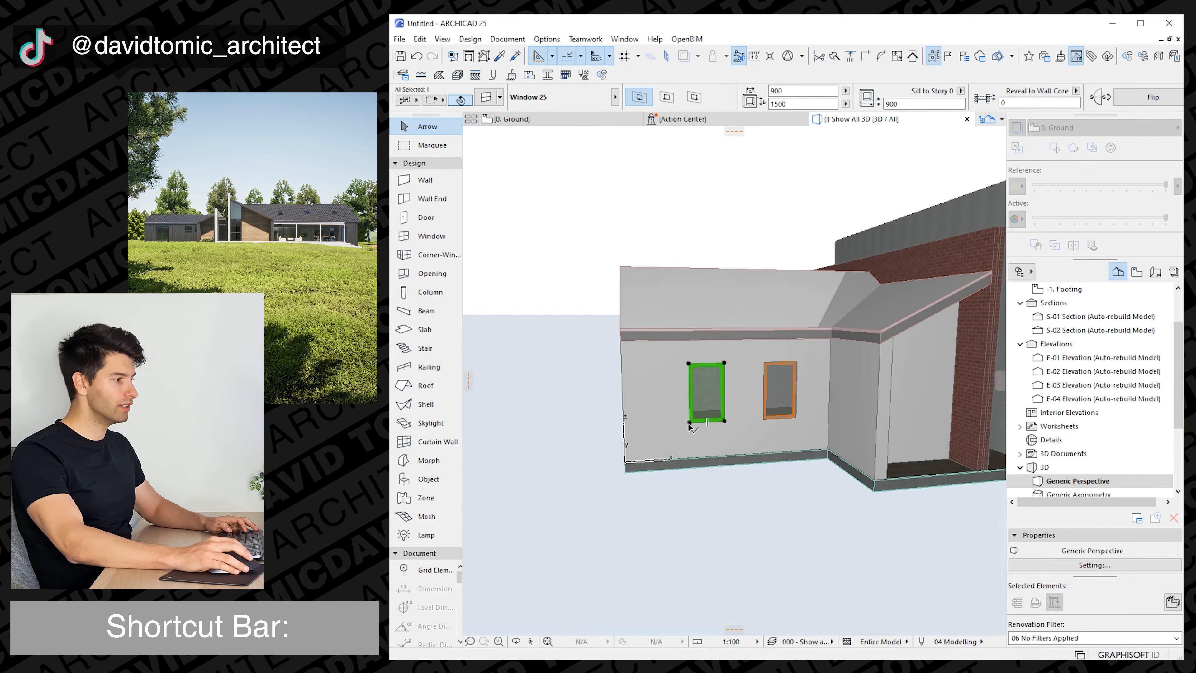
{"action": "left_click", "coordinate": [689, 423]}
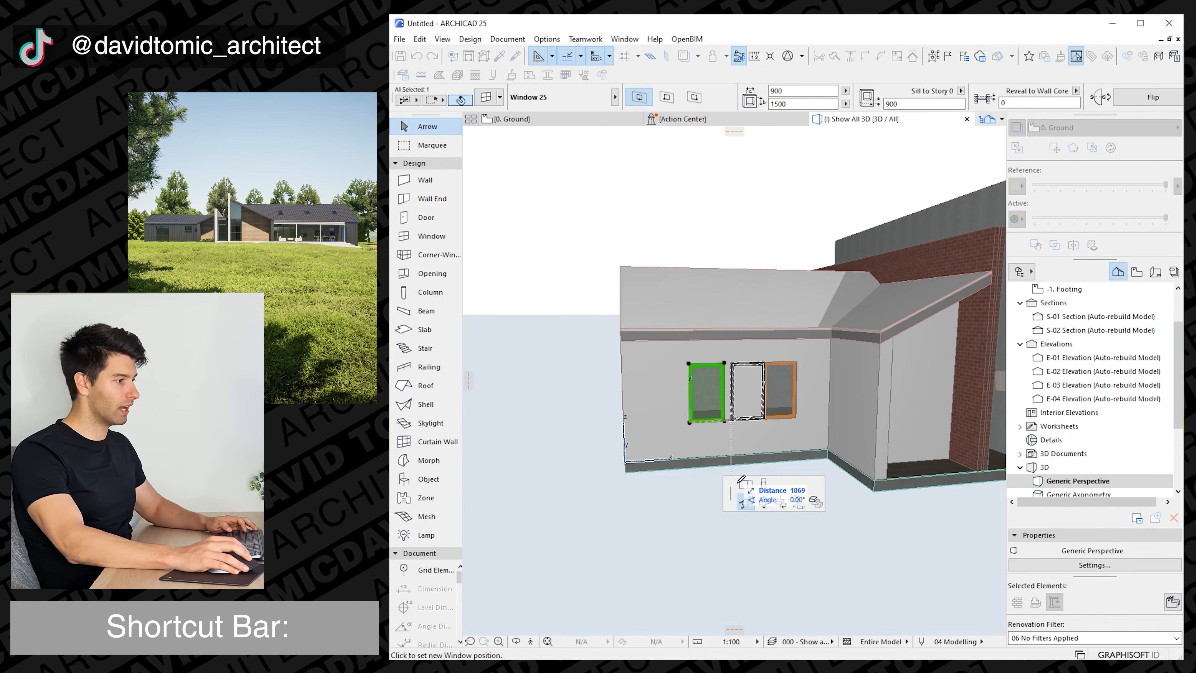
{"action": "left_click", "coordinate": [764, 483]}
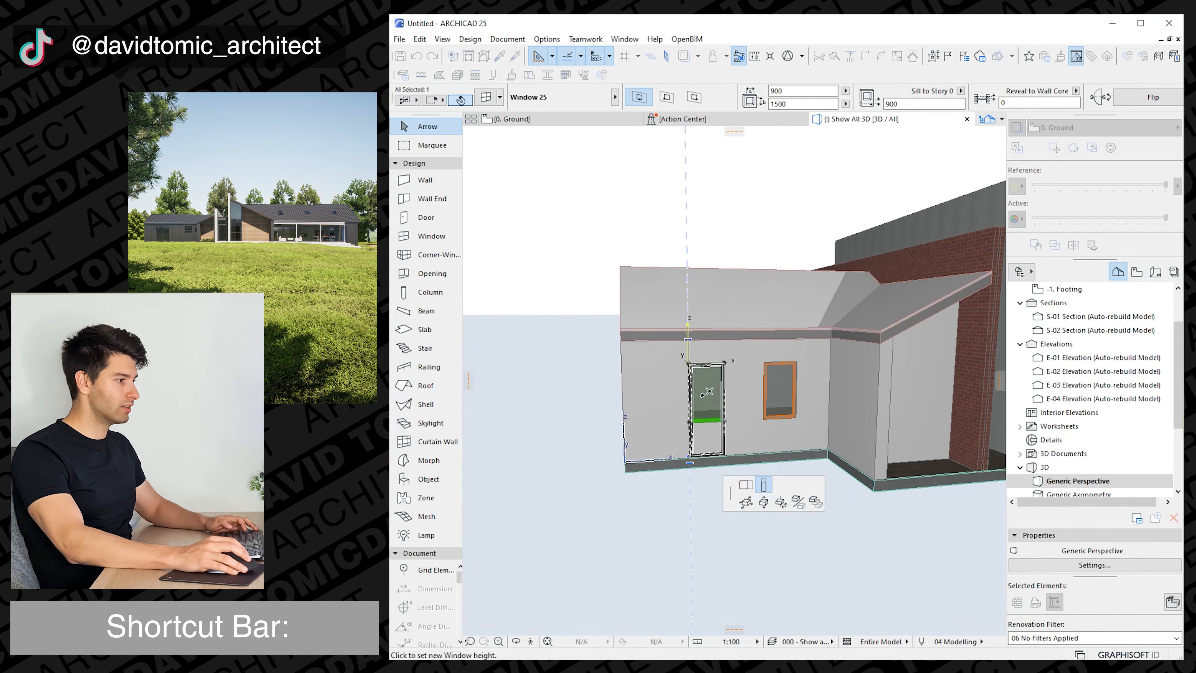
{"action": "type", "text": "2"}
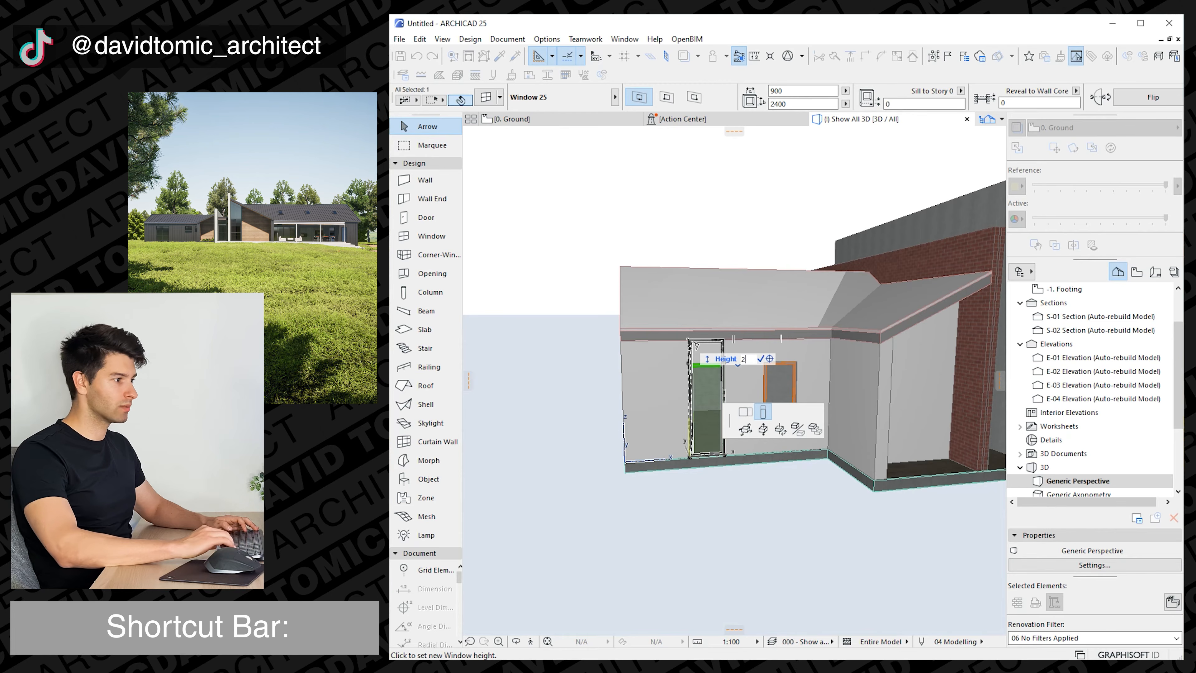
{"action": "type", "text": "700"}
{"action": "key", "text": "Return"}
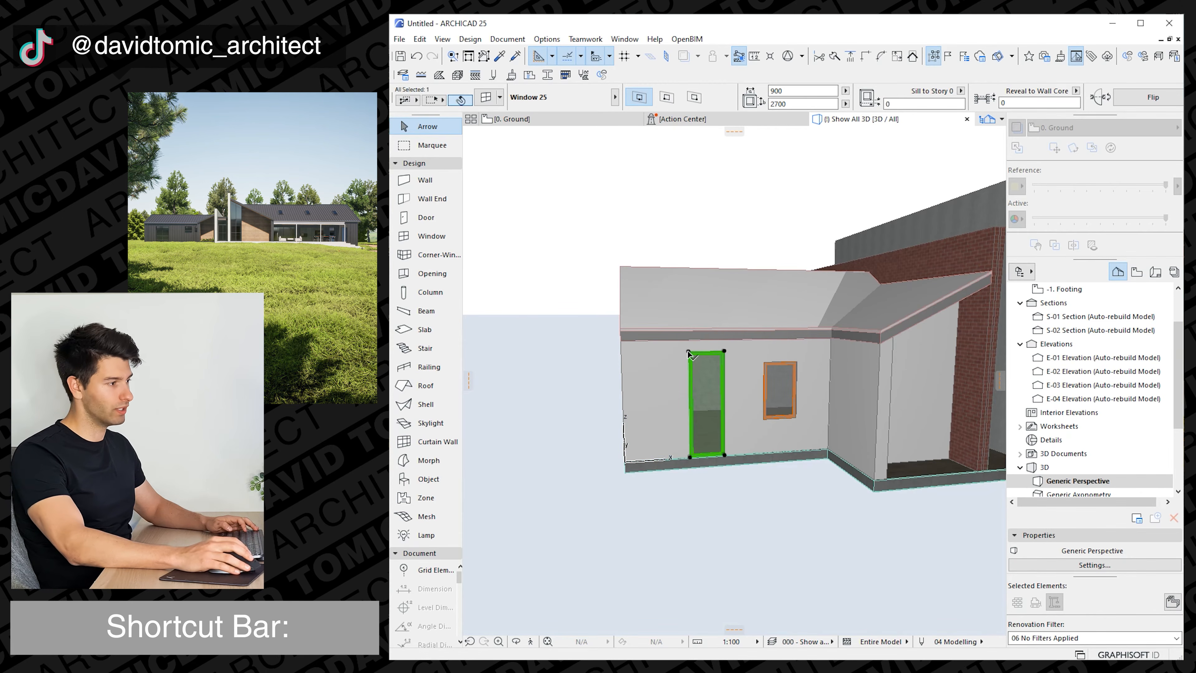
Widen the left wing's floor-height window to 1700 towards the outer corner.
{"action": "left_click", "coordinate": [691, 355]}
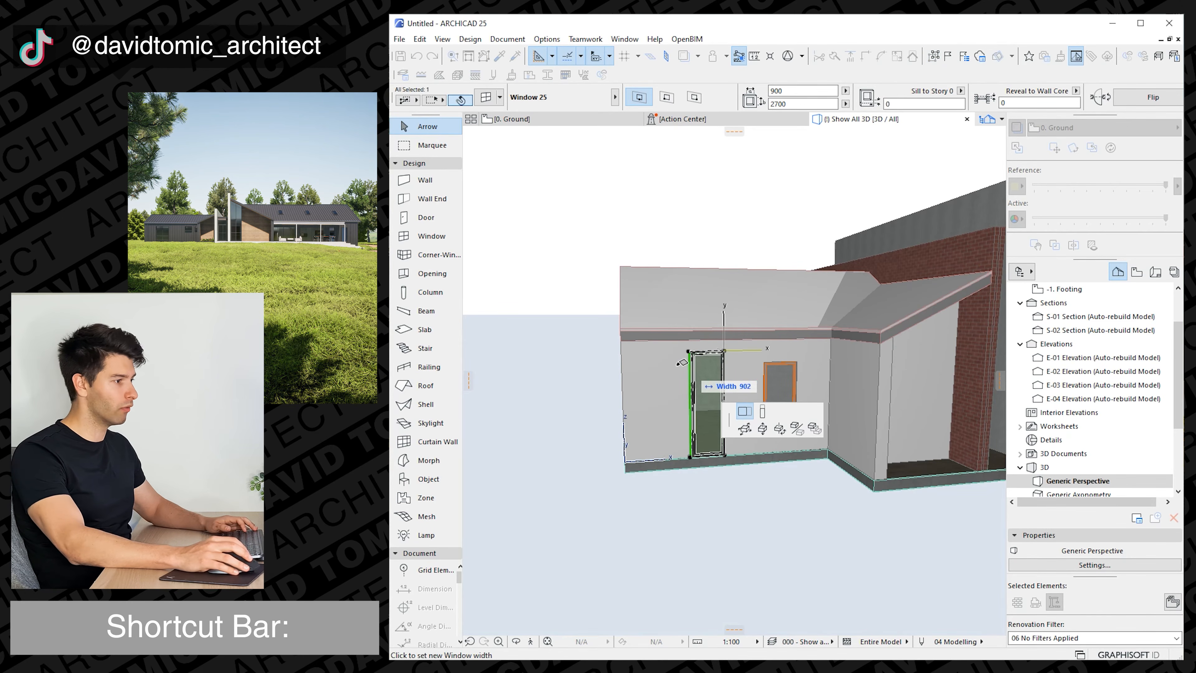
{"action": "type", "text": "1700"}
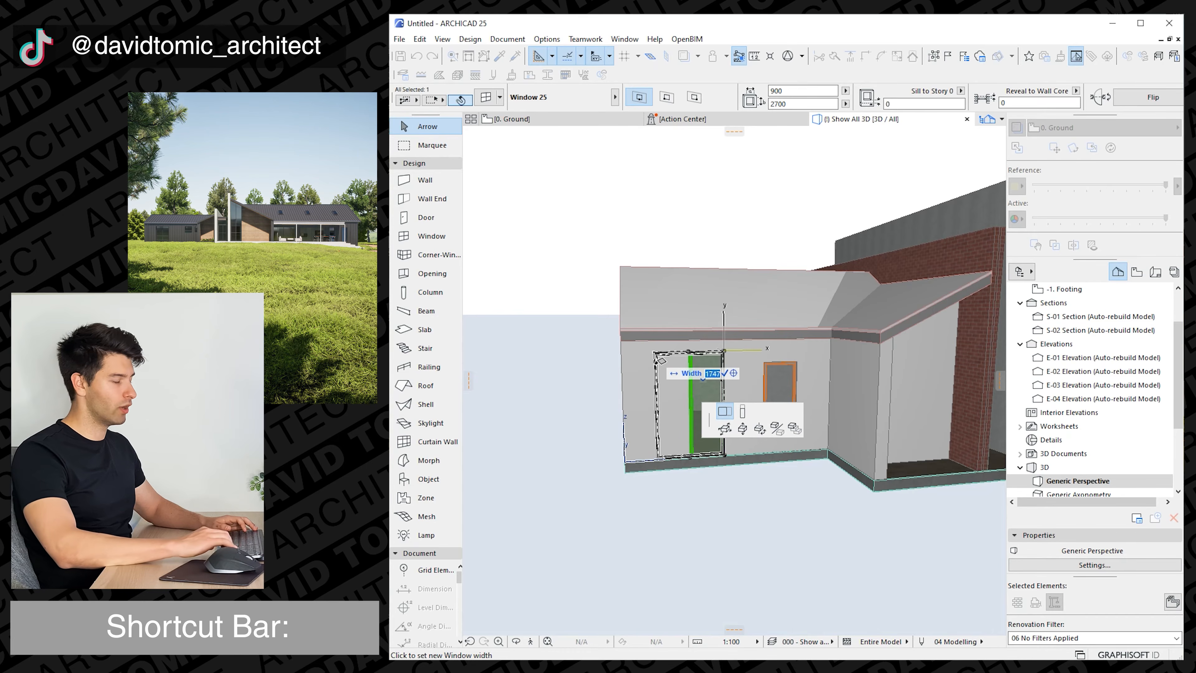
{"action": "key", "text": "Return"}
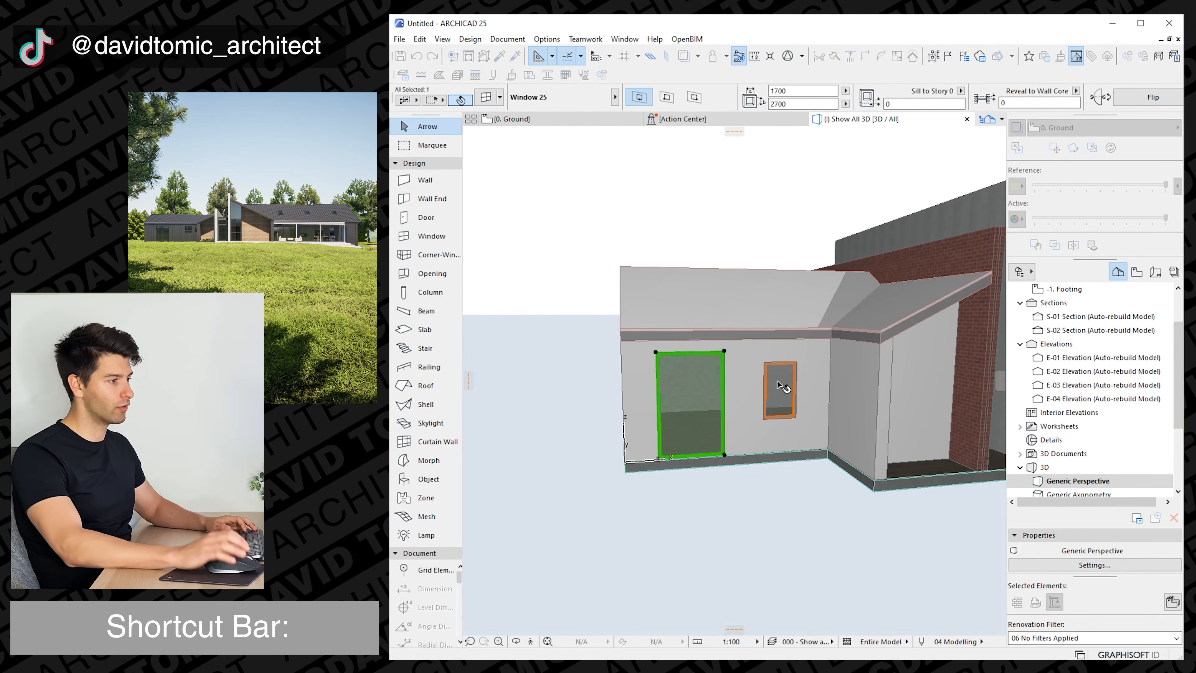
Move the left wing's second front window up to a sill height of 1200, with its head level with the larger window.
{"action": "left_click", "coordinate": [779, 376]}
{"action": "left_click", "coordinate": [765, 363]}
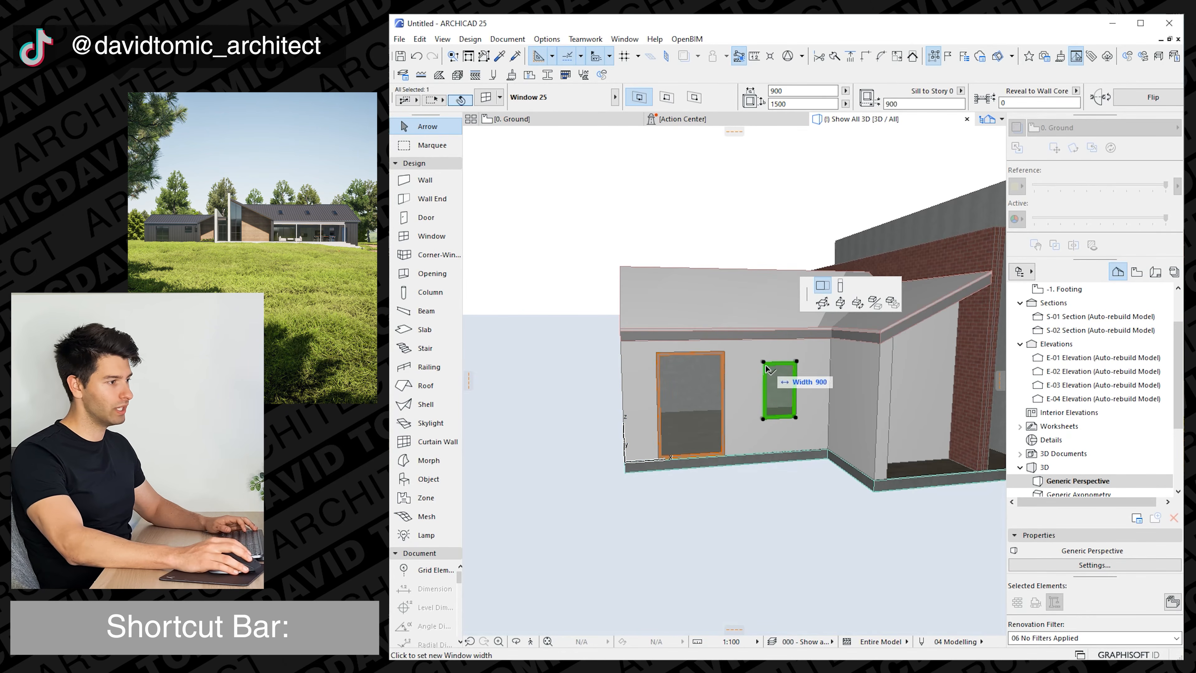
{"action": "left_click", "coordinate": [840, 302]}
{"action": "left_click", "coordinate": [727, 361]}
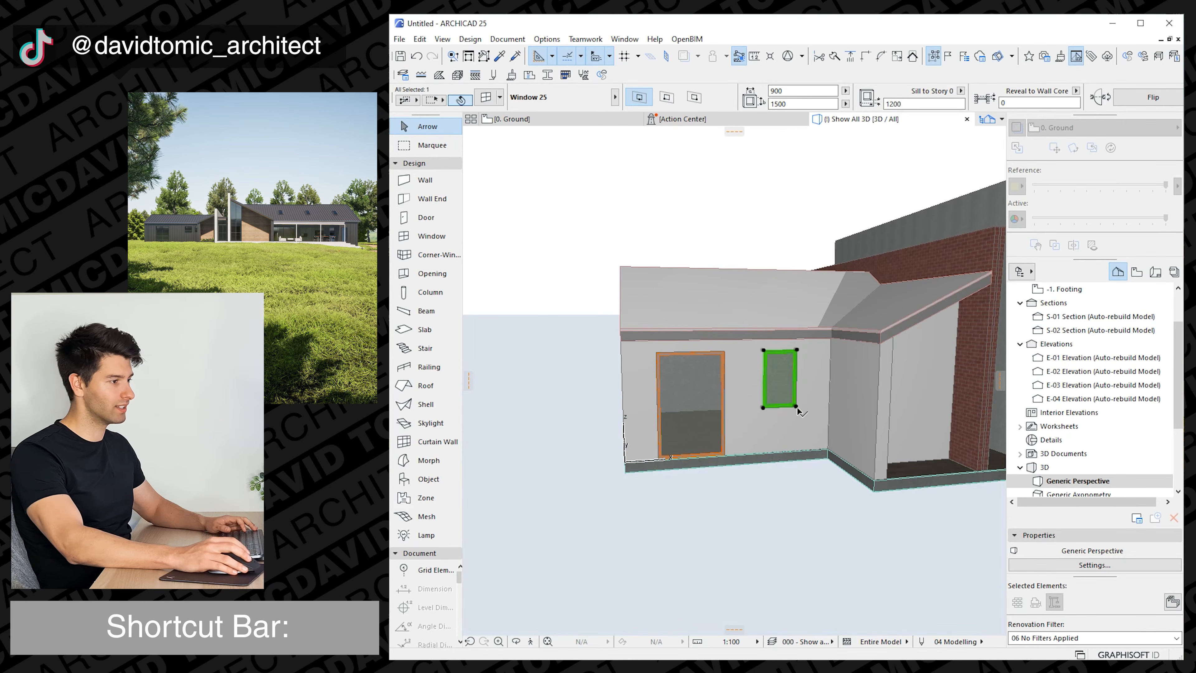
Raise the bottom edge of the left wing's second front window to make its height 600.
{"action": "left_click", "coordinate": [796, 407]}
{"action": "left_click", "coordinate": [872, 330]}
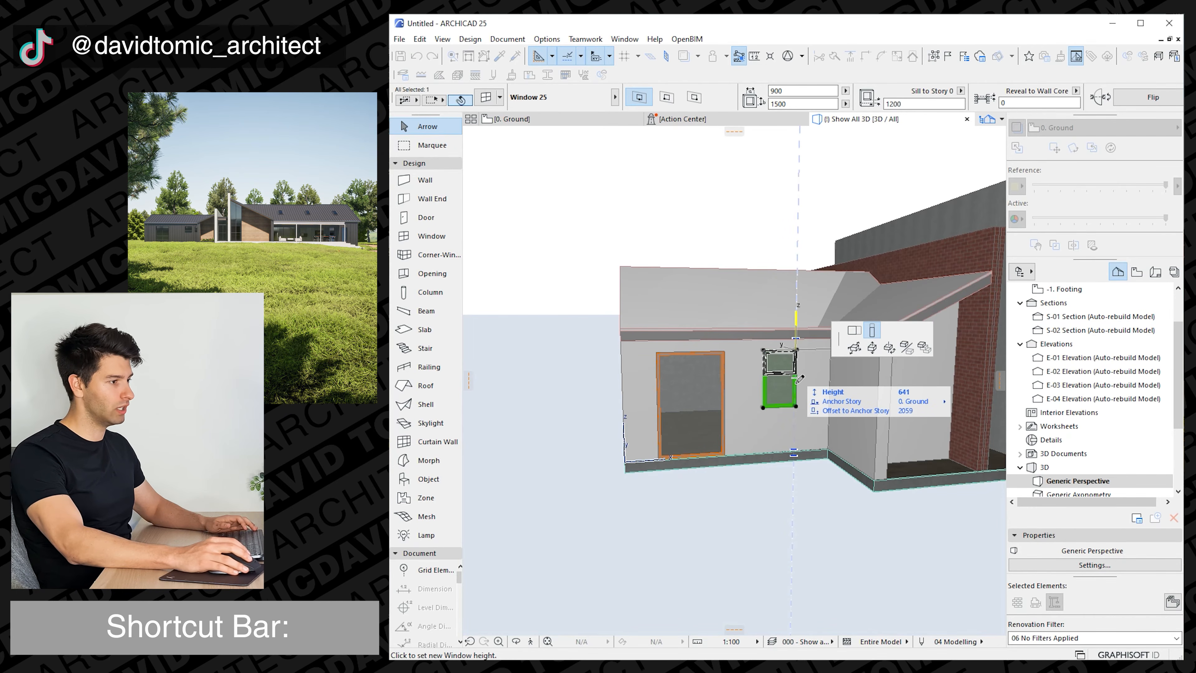
{"action": "type", "text": "600"}
{"action": "key", "text": "BackSpace"}
{"action": "key", "text": "Return"}
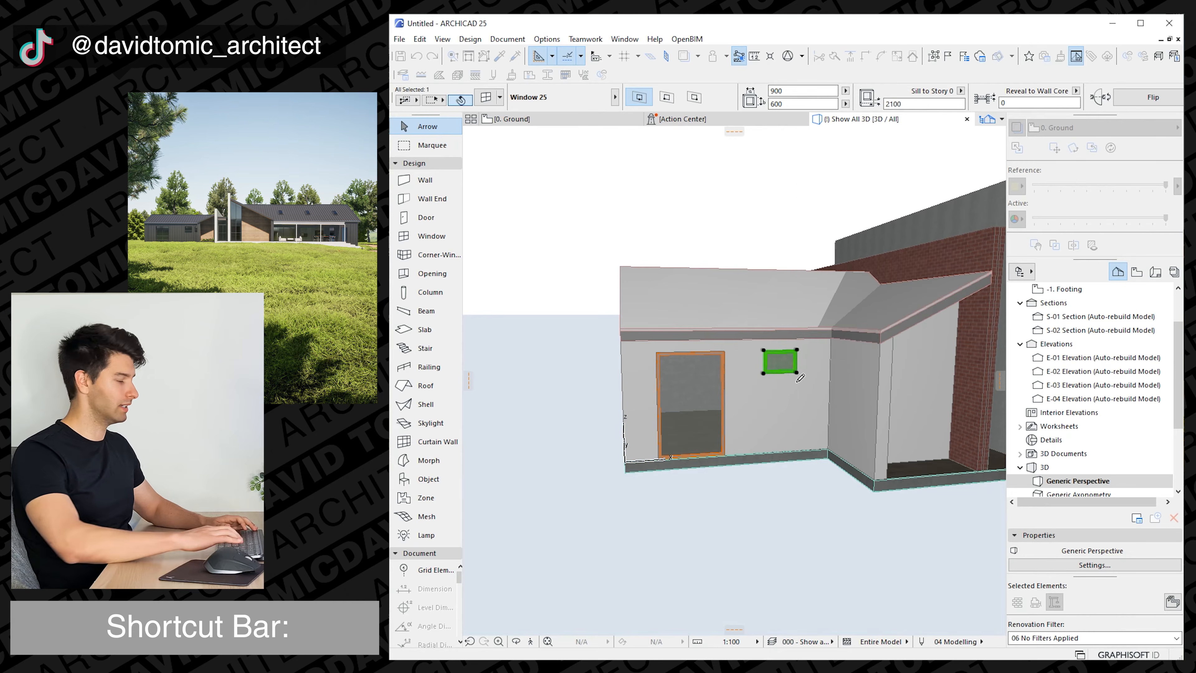
Change the window in the right projection's front wall to the Double Sash Trapezoid Window 25 type.
{"action": "middle_click_drag", "start_coordinate": [797, 376], "coordinate": [788, 373], "text": "shift"}
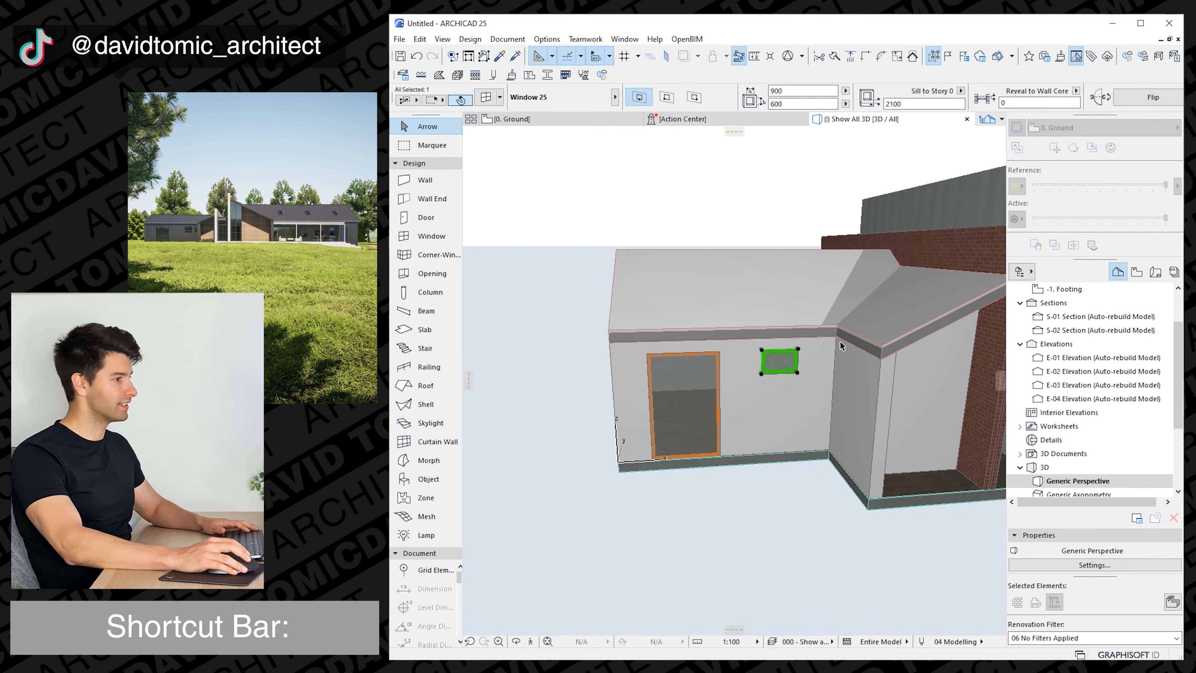
{"action": "middle_click_drag", "start_coordinate": [805, 397], "coordinate": [645, 401], "text": "shift"}
{"action": "key", "text": "Escape"}
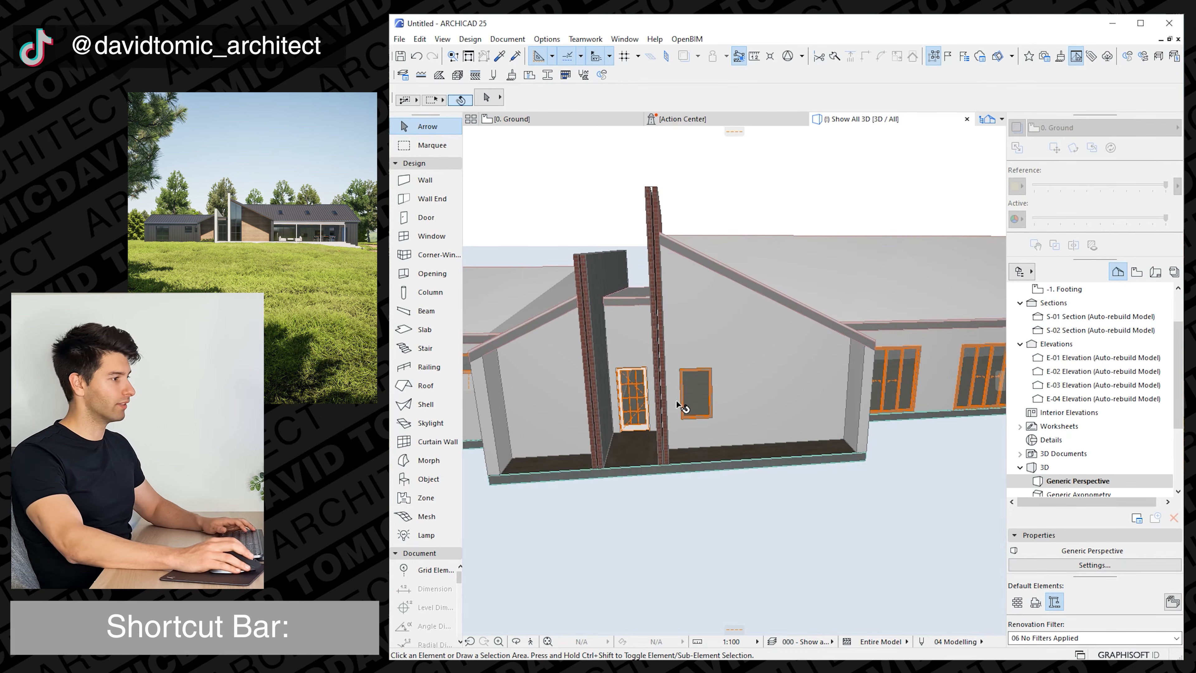
{"action": "left_click", "coordinate": [696, 406]}
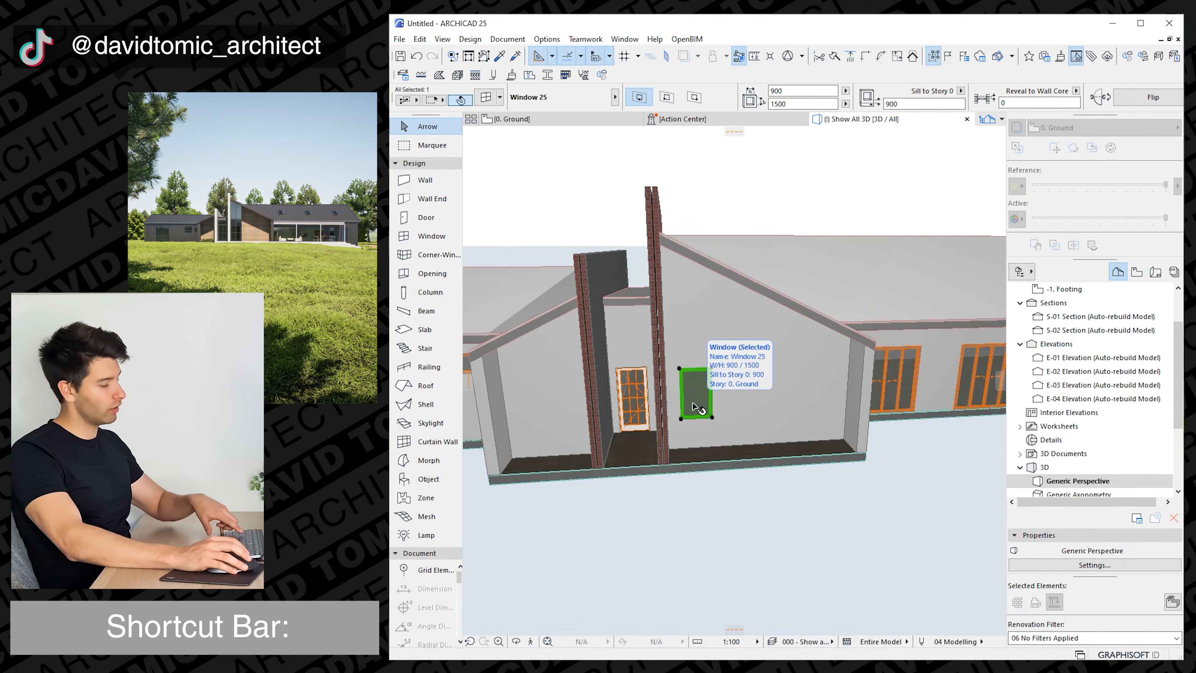
{"action": "key", "text": "ctrl+t"}
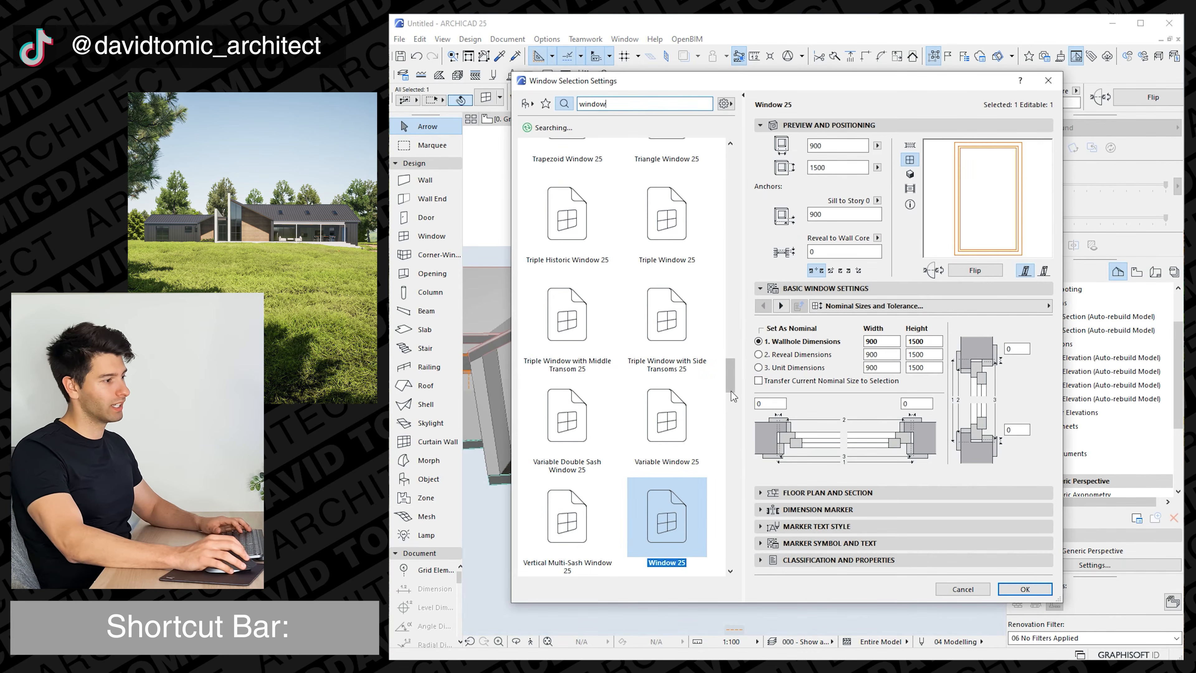
{"action": "left_click_drag", "start_coordinate": [730, 372], "coordinate": [731, 142]}
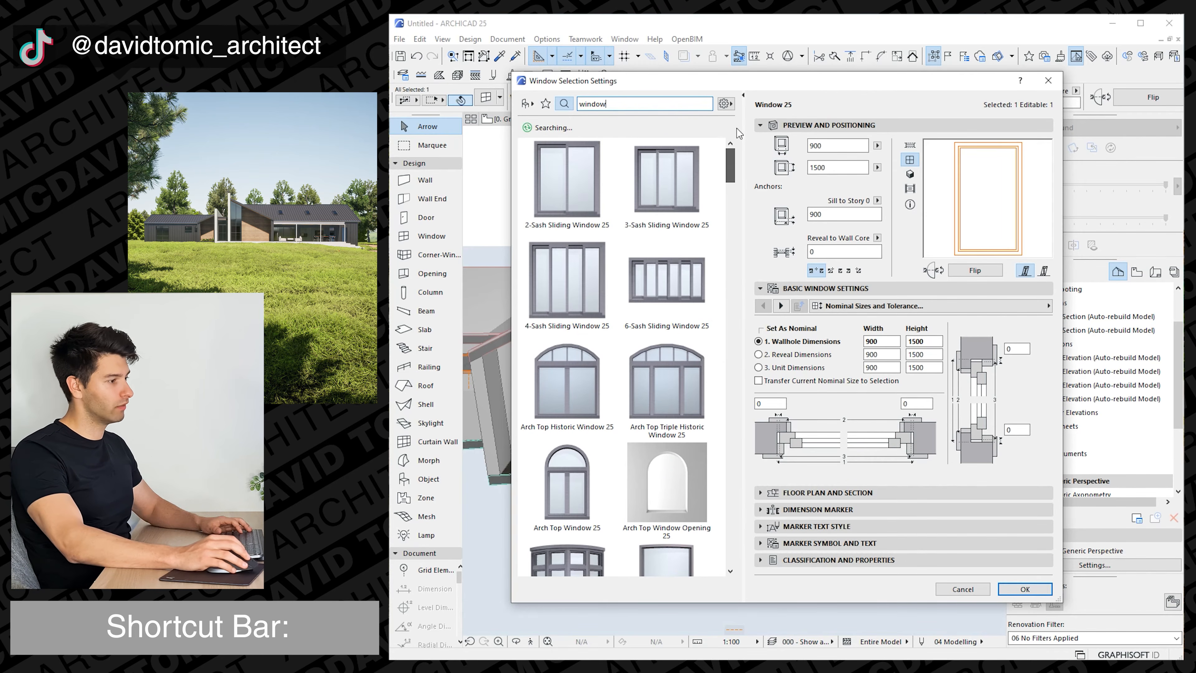
{"action": "scroll", "coordinate": [643, 325], "scroll_direction": "down", "scroll_amount": 4}
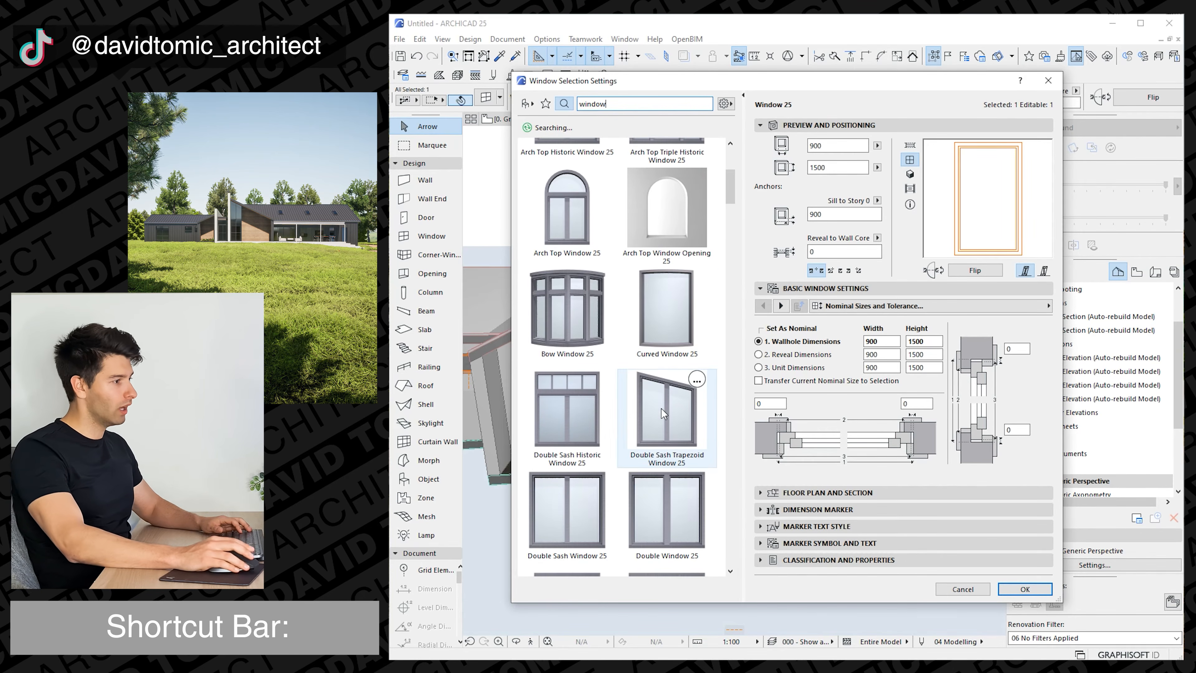
{"action": "left_click", "coordinate": [670, 414]}
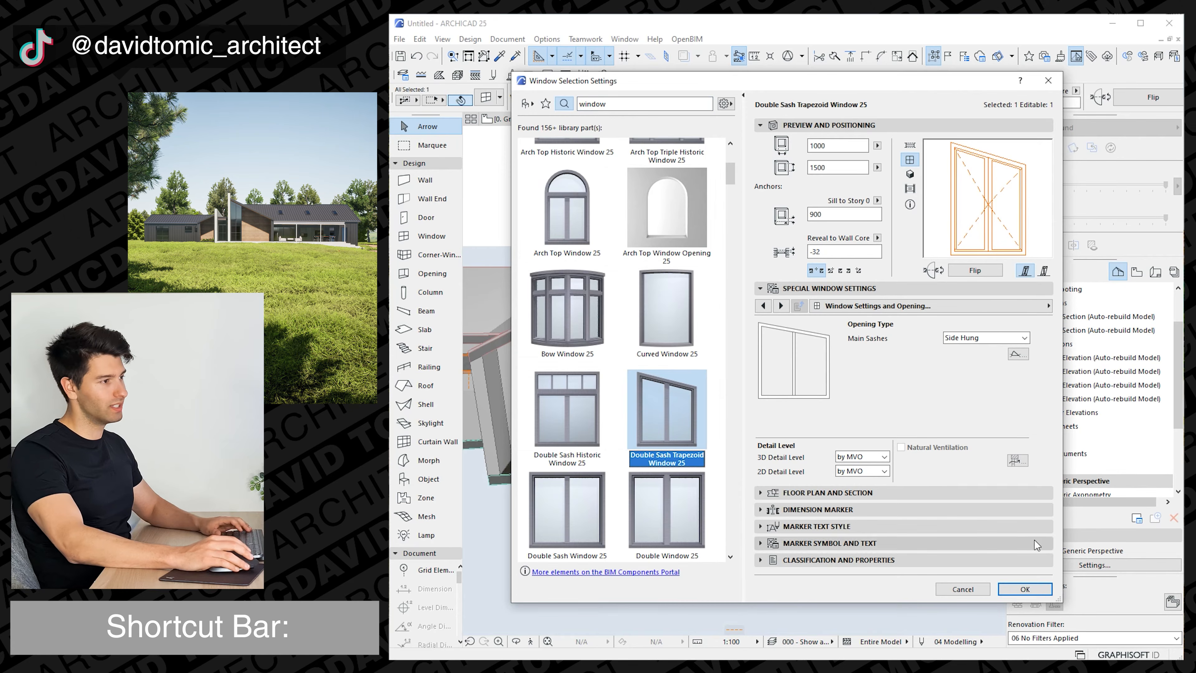
{"action": "key", "text": "Return"}
Stretch the right projection's trapezoid window to 1500 wide and about 5718 high, from floor level to the roof beside the brick wall.
{"action": "key", "text": "ctrl+m"}
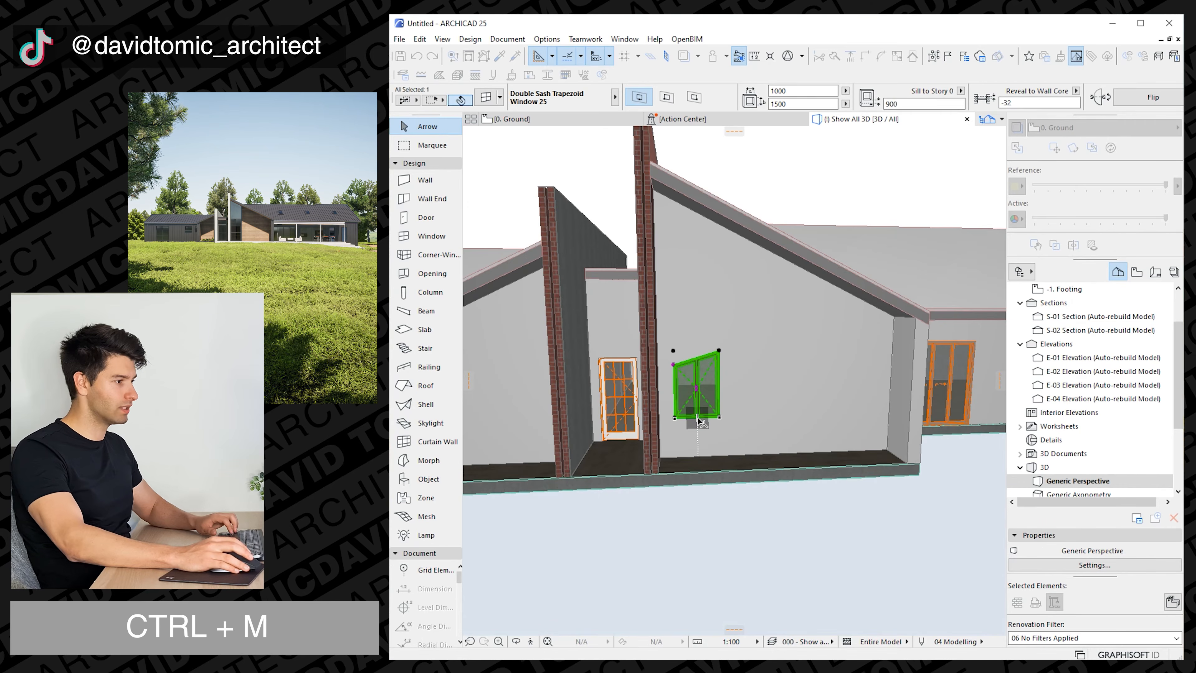
{"action": "left_click", "coordinate": [698, 417]}
{"action": "left_click", "coordinate": [675, 417]}
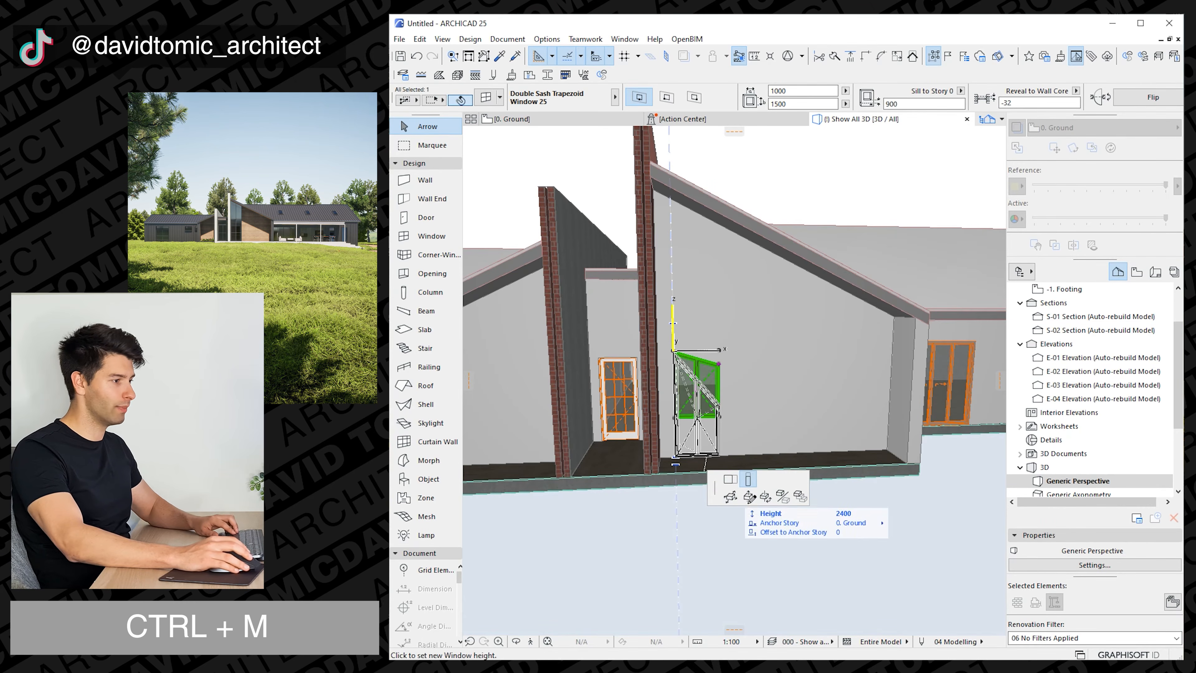
{"action": "left_click", "coordinate": [748, 497]}
{"action": "left_click", "coordinate": [668, 464]}
{"action": "left_click", "coordinate": [673, 462]}
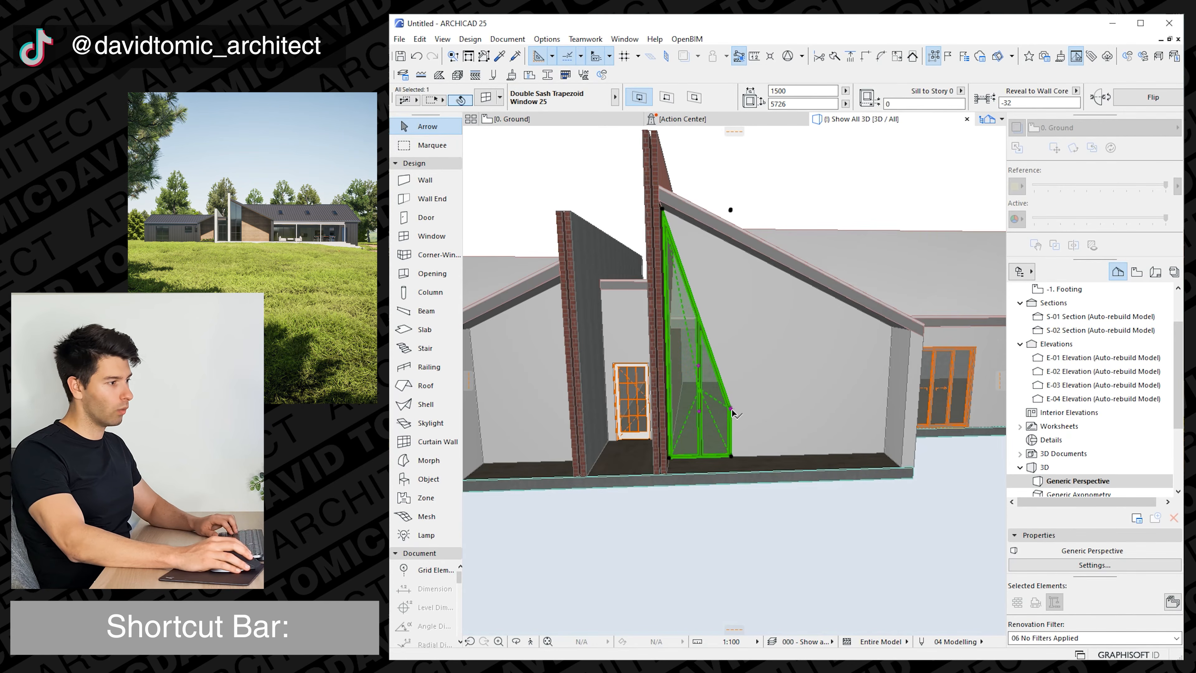
{"action": "left_click", "coordinate": [731, 409]}
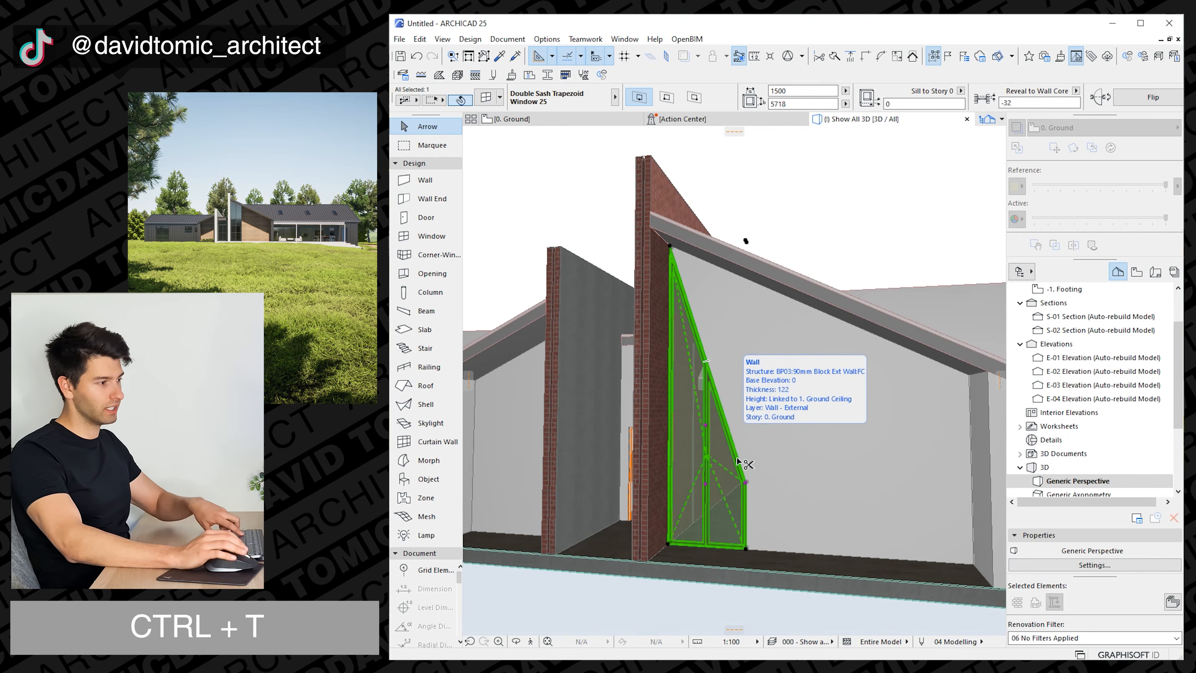
Set the shoulder height of the right projection's trapezoid window to 4655 in its shape settings.
{"action": "key", "text": "ctrl+t"}
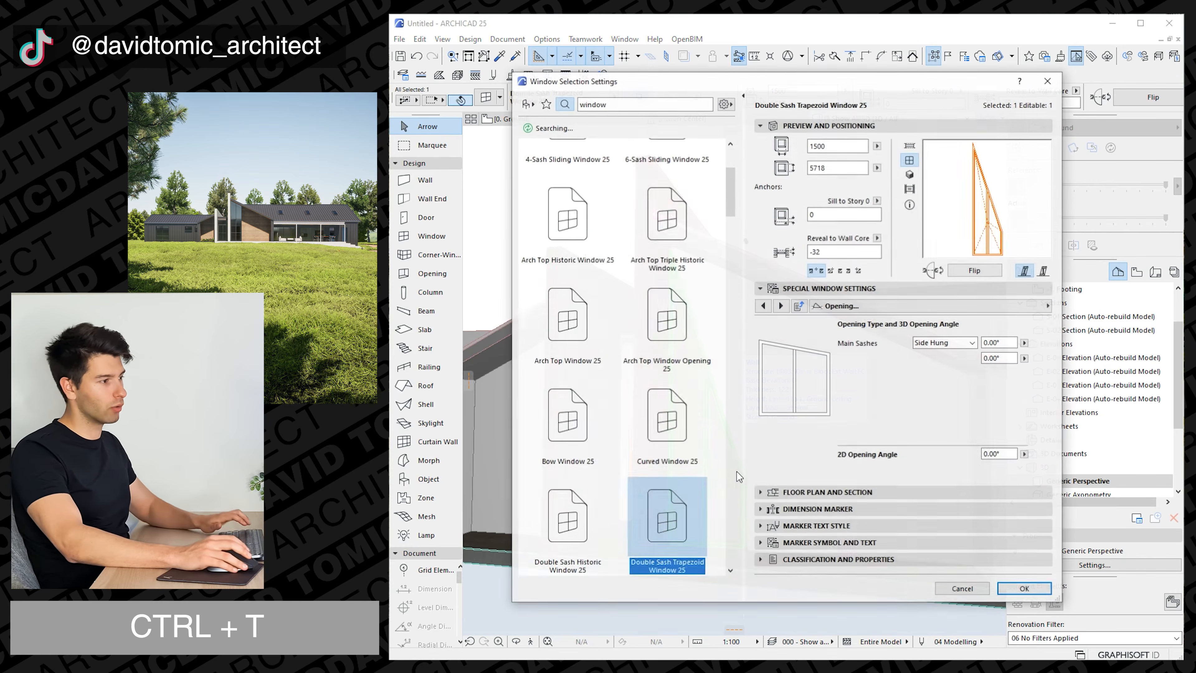
{"action": "left_click", "coordinate": [1041, 306]}
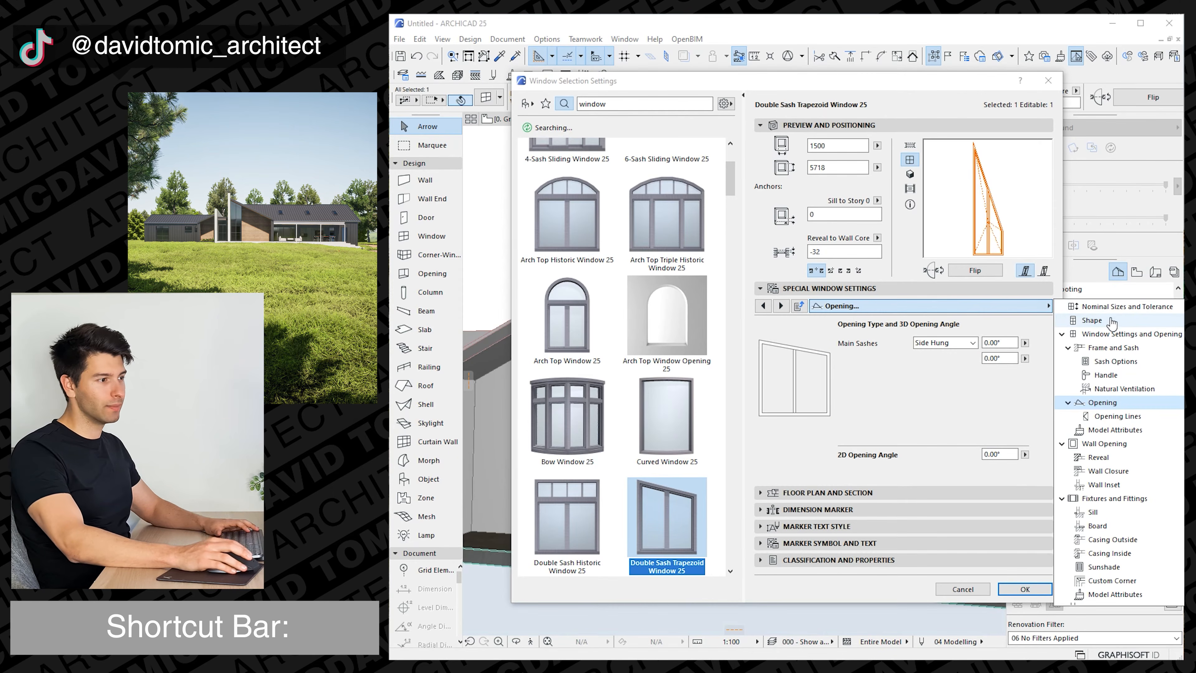
{"action": "left_click", "coordinate": [1092, 320]}
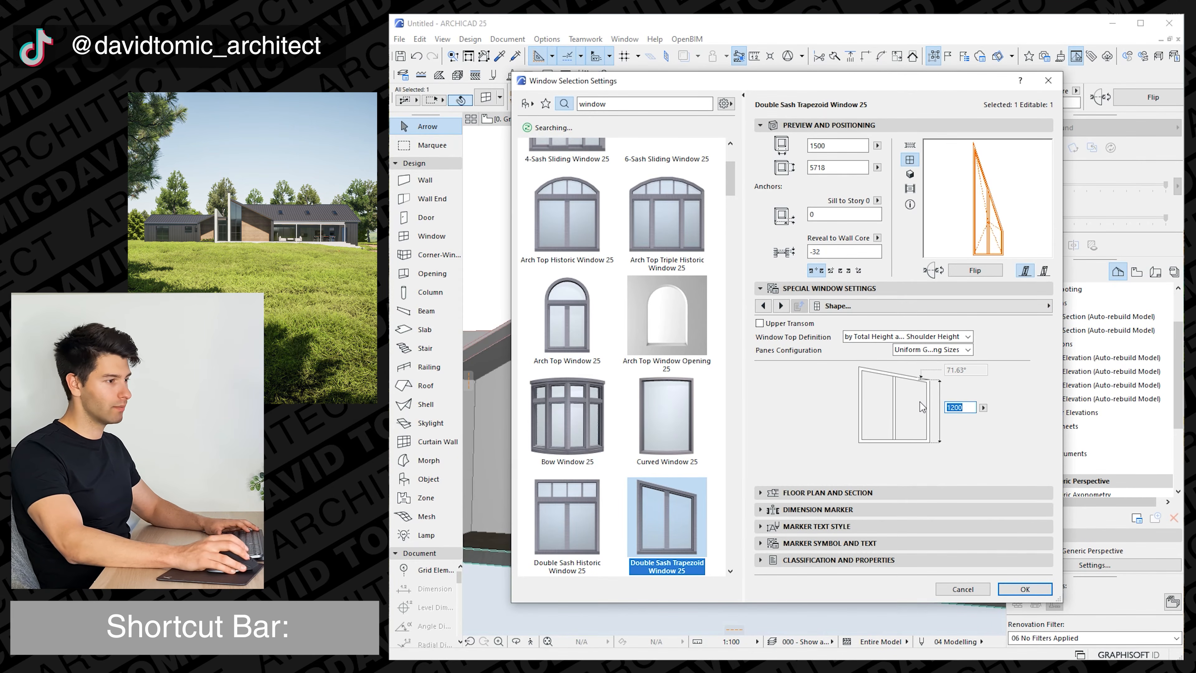
{"action": "type", "text": "4655"}
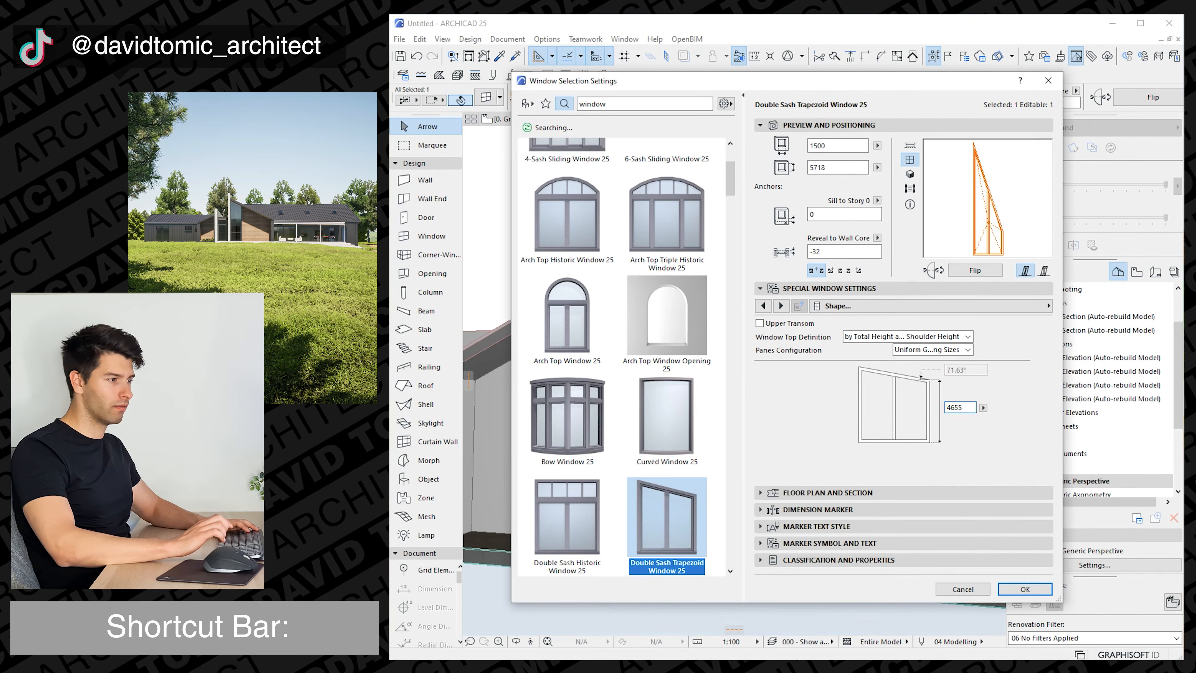
{"action": "key", "text": "Return"}
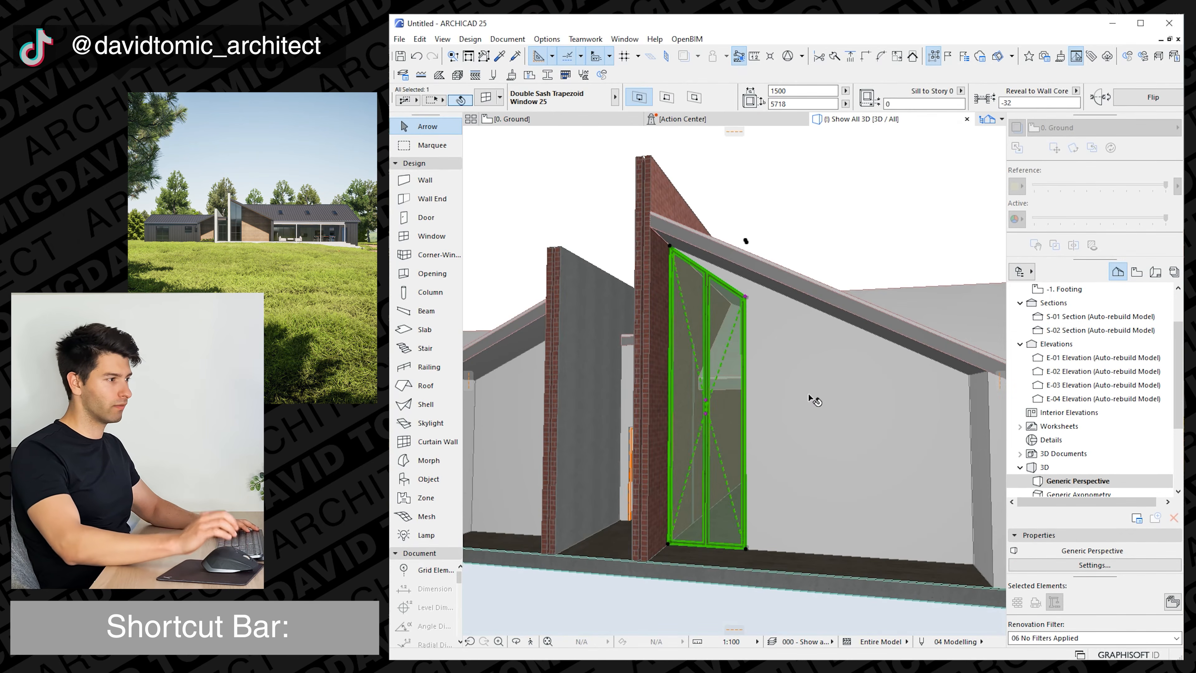
Measure at the trapezoid window's shorter side and set its shoulder height to 4995 to follow the roof slope.
{"action": "key", "text": "m"}
{"action": "left_click", "coordinate": [747, 549]}
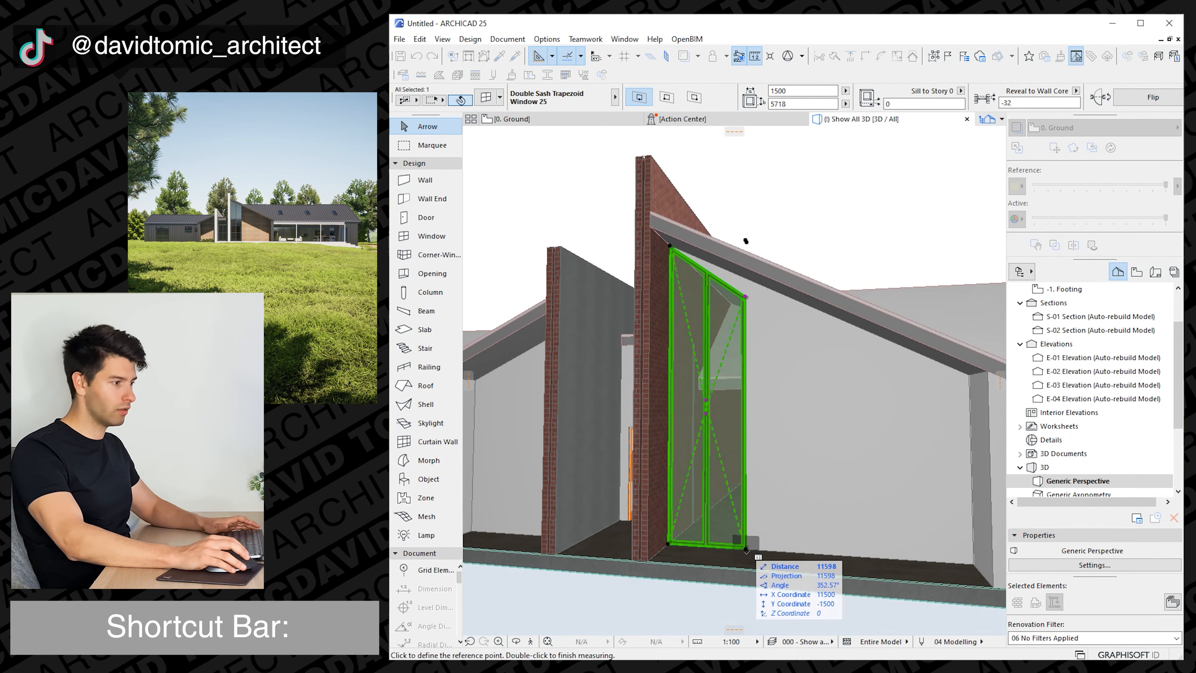
{"action": "key", "text": "Escape"}
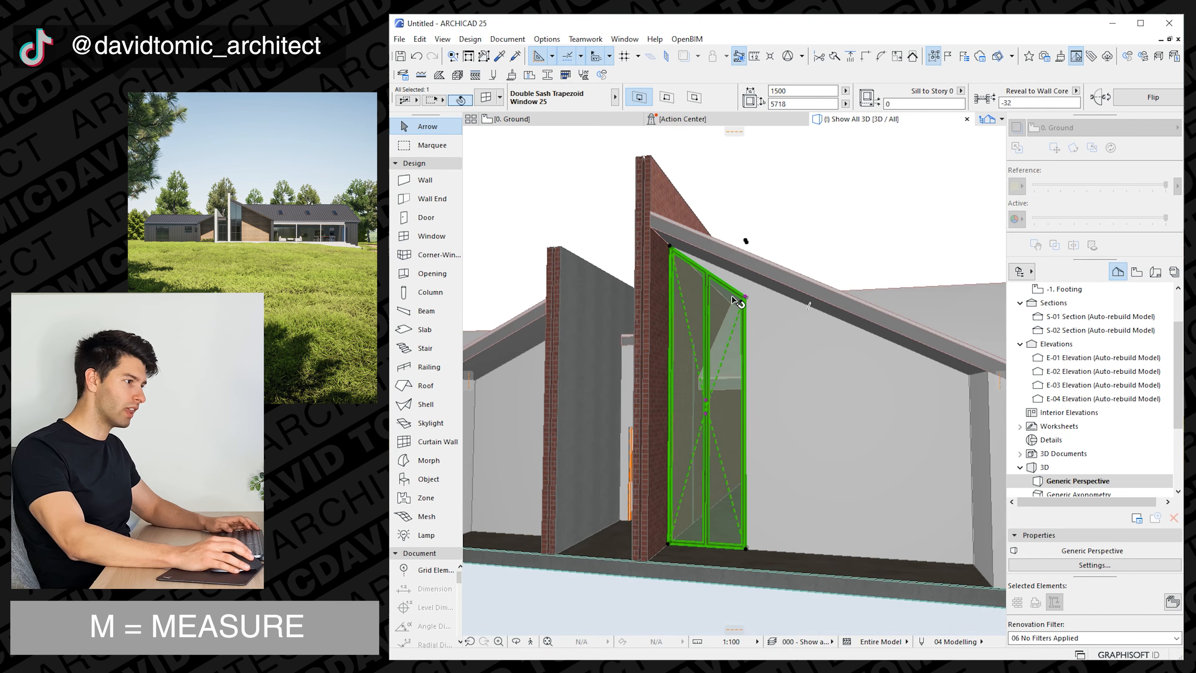
{"action": "double_click", "coordinate": [719, 385]}
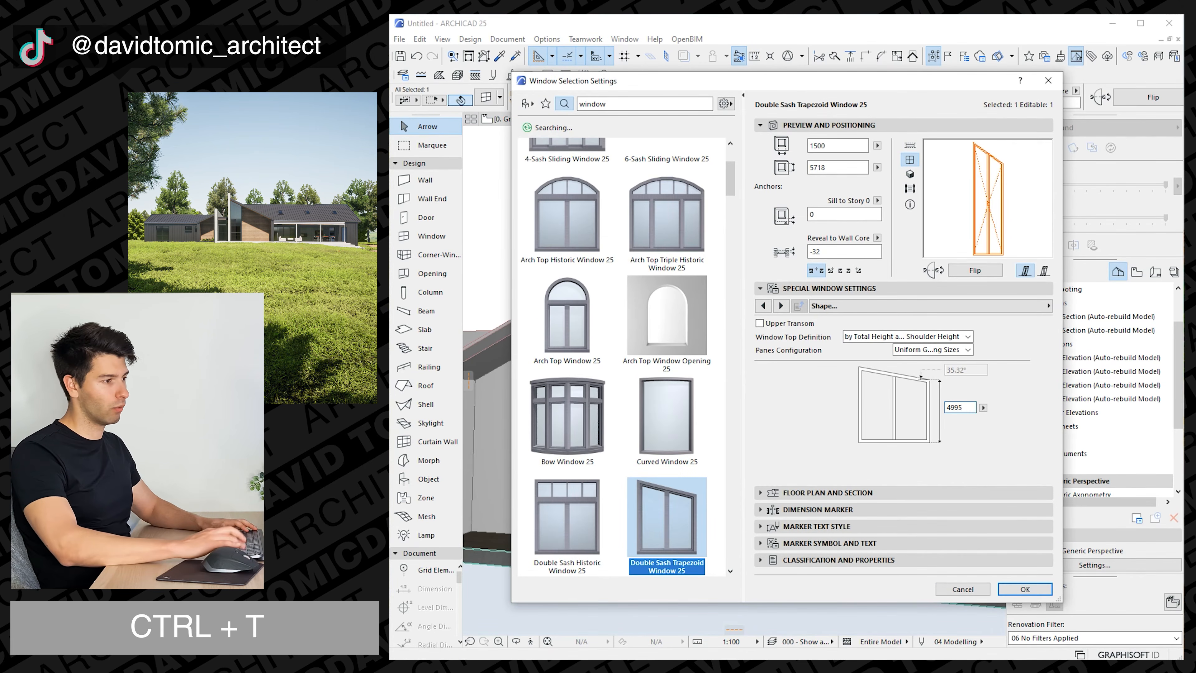
{"action": "key", "text": "Return"}
{"action": "middle_click_drag", "start_coordinate": [734, 359], "coordinate": [777, 356], "text": "shift"}
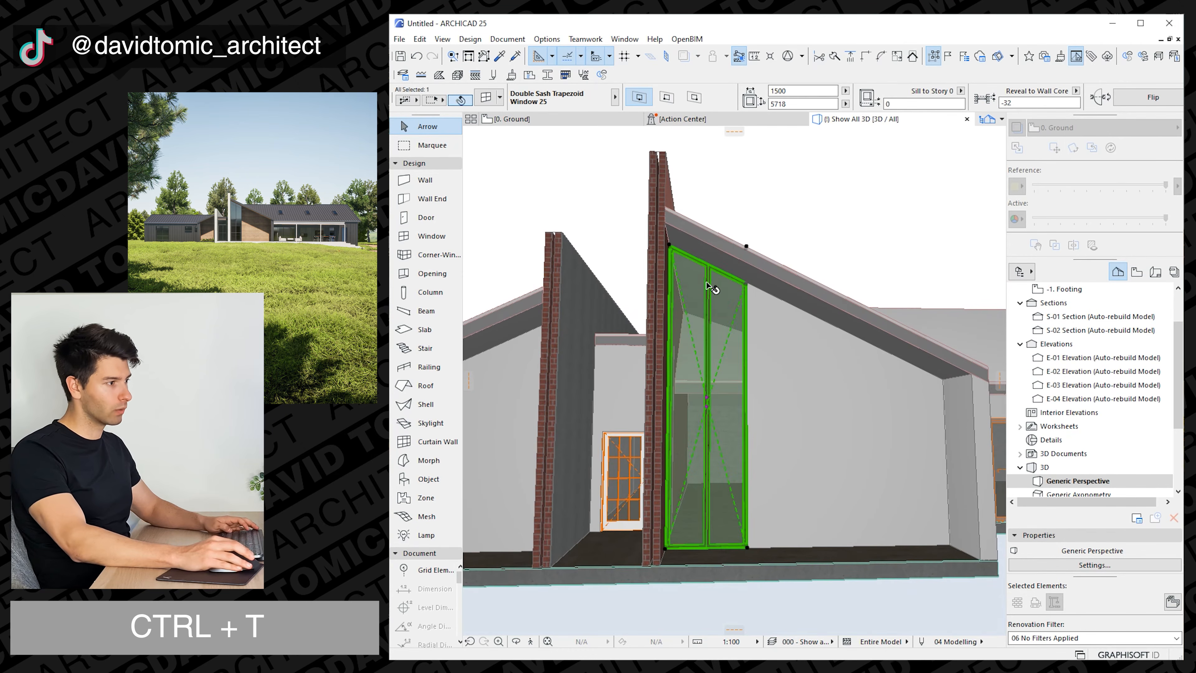
Move the flat roof of the link between the brick walls straight down by 500.
{"action": "middle_click_drag", "start_coordinate": [704, 289], "coordinate": [731, 495], "text": "shift"}
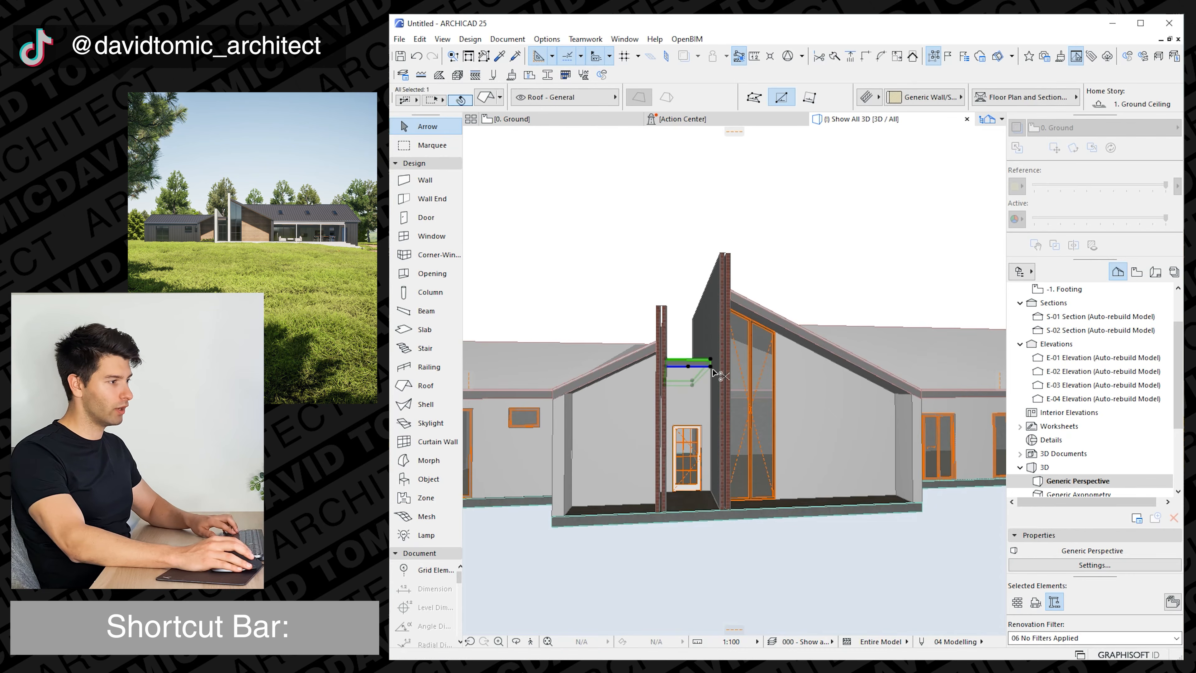
{"action": "key", "text": "ctrl+d"}
{"action": "left_click", "coordinate": [711, 367]}
{"action": "type", "text": "r"}
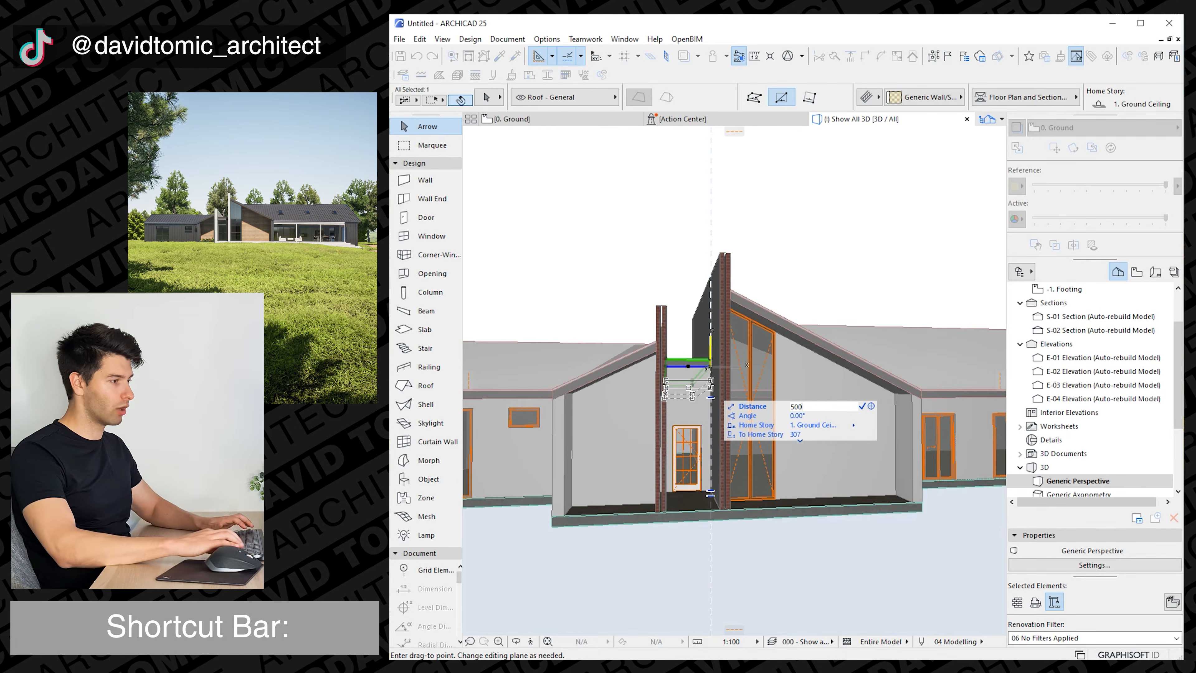
{"action": "type", "text": "500"}
{"action": "key", "text": "Return"}
Lower the top of the link's front wall to a height of 3500 to meet the lowered roof.
{"action": "left_click", "coordinate": [711, 368]}
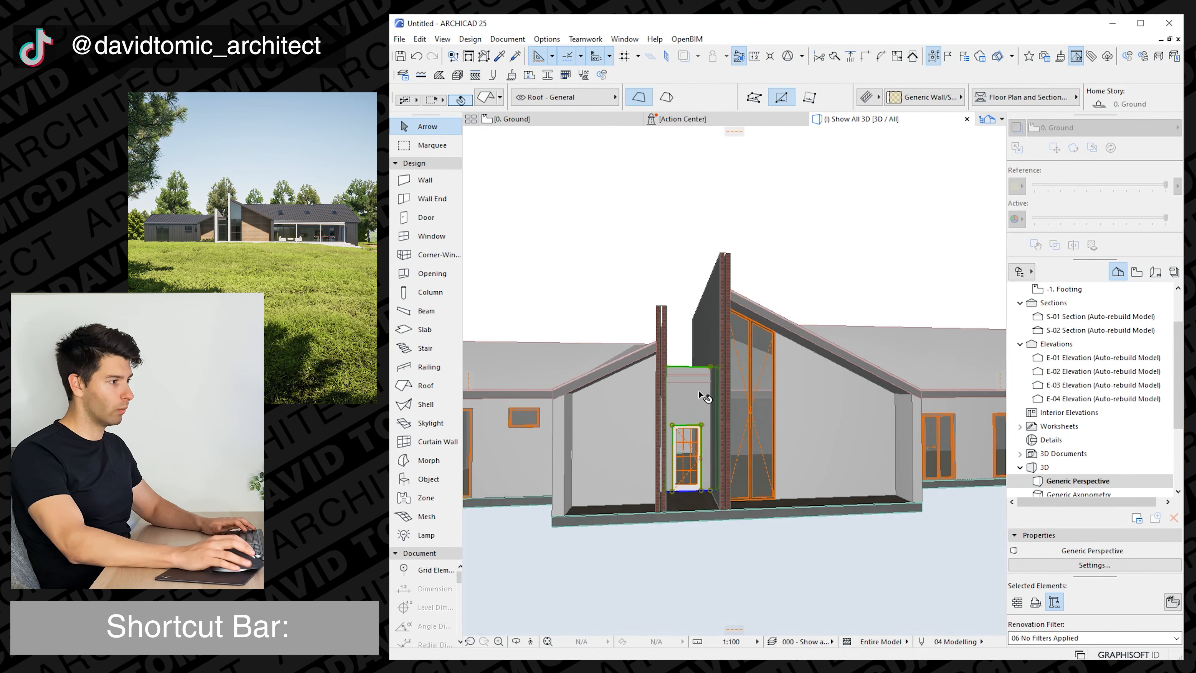
{"action": "left_click", "coordinate": [711, 369]}
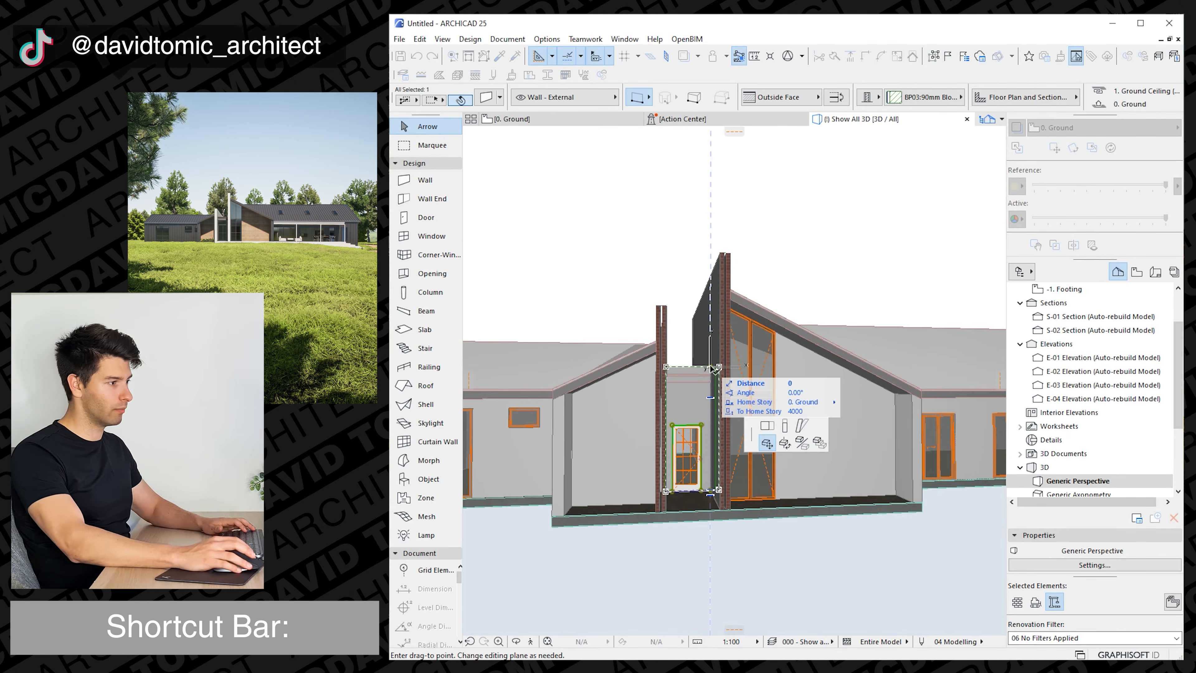
{"action": "left_click", "coordinate": [712, 382]}
Widen the link's door to both side walls, 1410 wide, and set its height to 2700.
{"action": "left_click", "coordinate": [694, 427]}
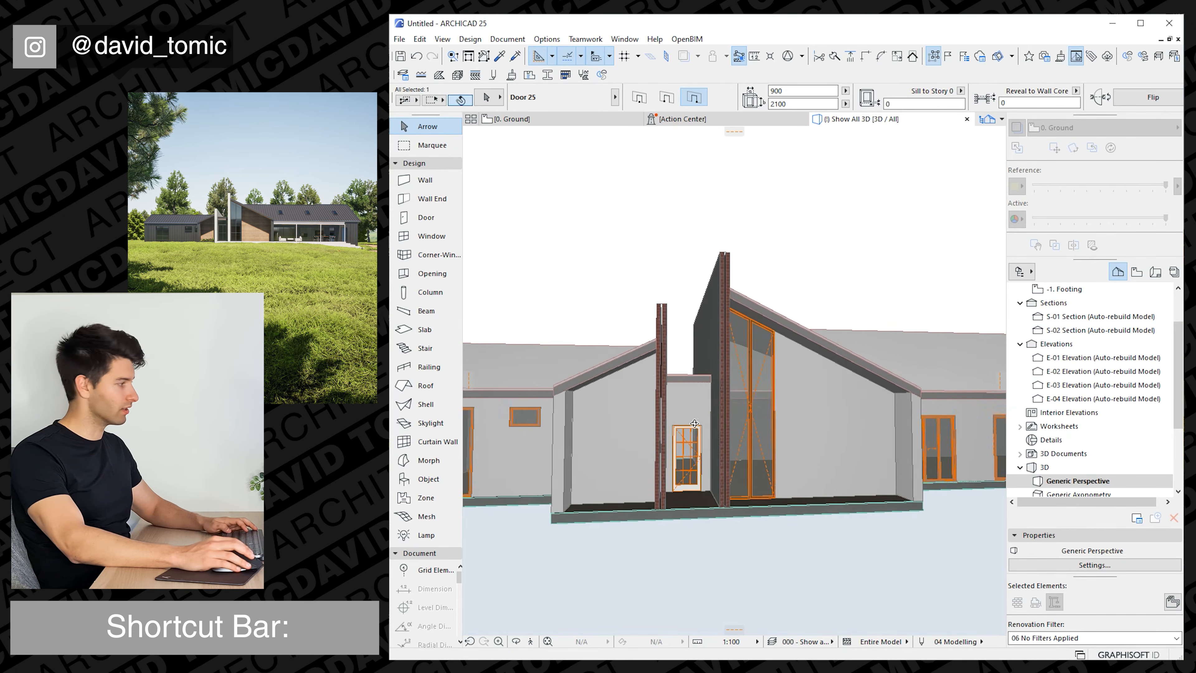
{"action": "scroll", "coordinate": [706, 472], "scroll_direction": "up", "scroll_amount": 3}
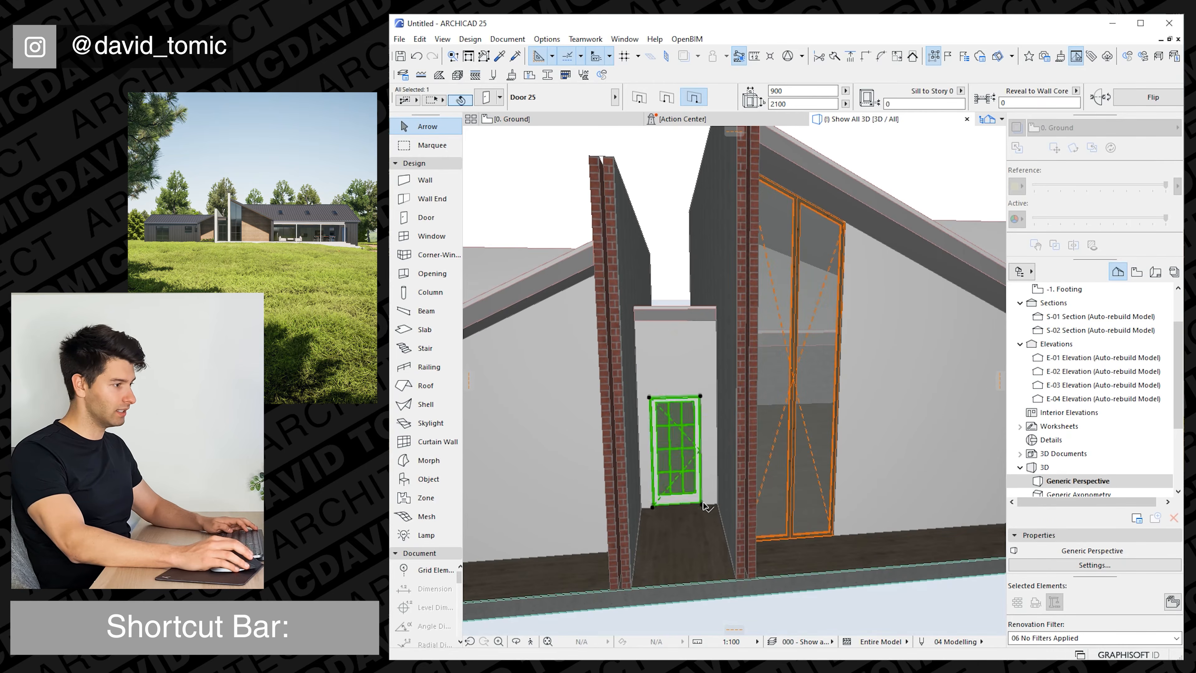
{"action": "left_click", "coordinate": [702, 504]}
{"action": "left_click", "coordinate": [762, 431]}
{"action": "left_click", "coordinate": [717, 505]}
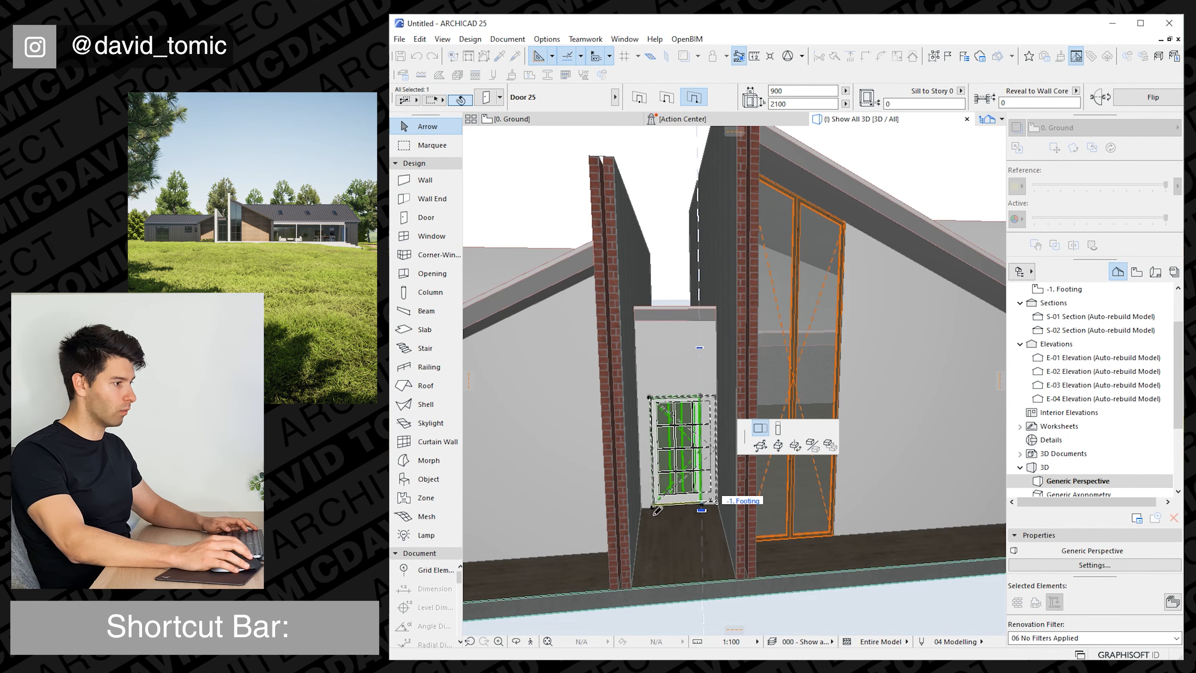
{"action": "left_click", "coordinate": [652, 507]}
{"action": "left_click", "coordinate": [642, 508]}
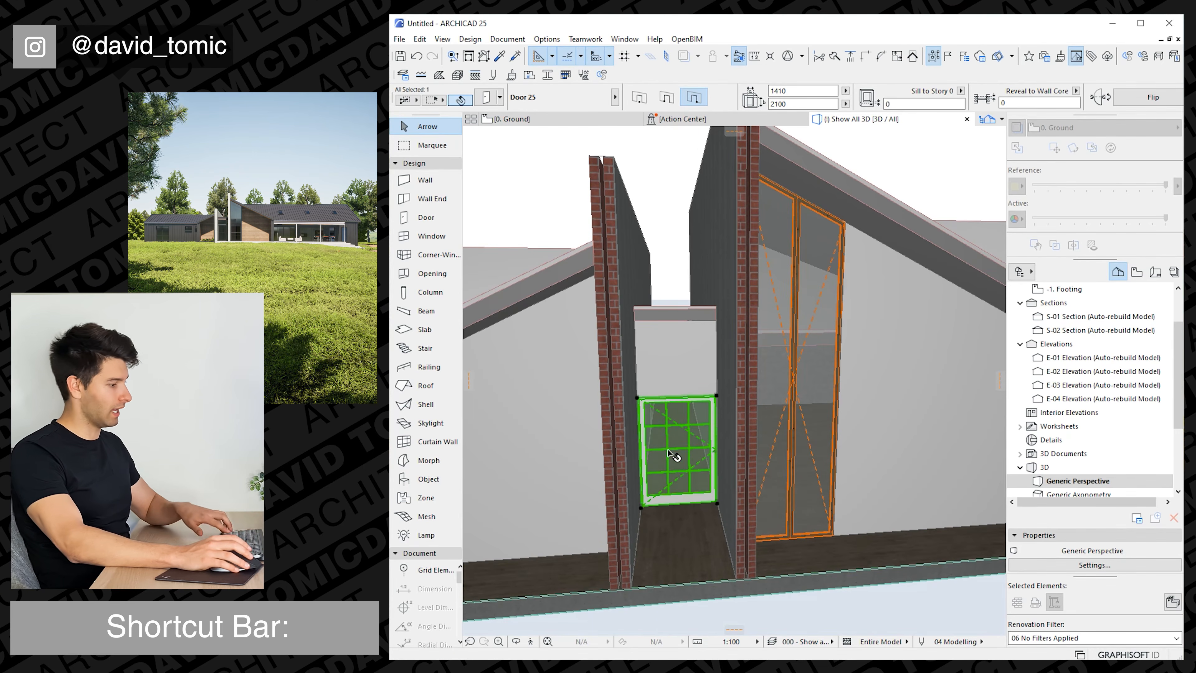
{"action": "type", "text": "2700"}
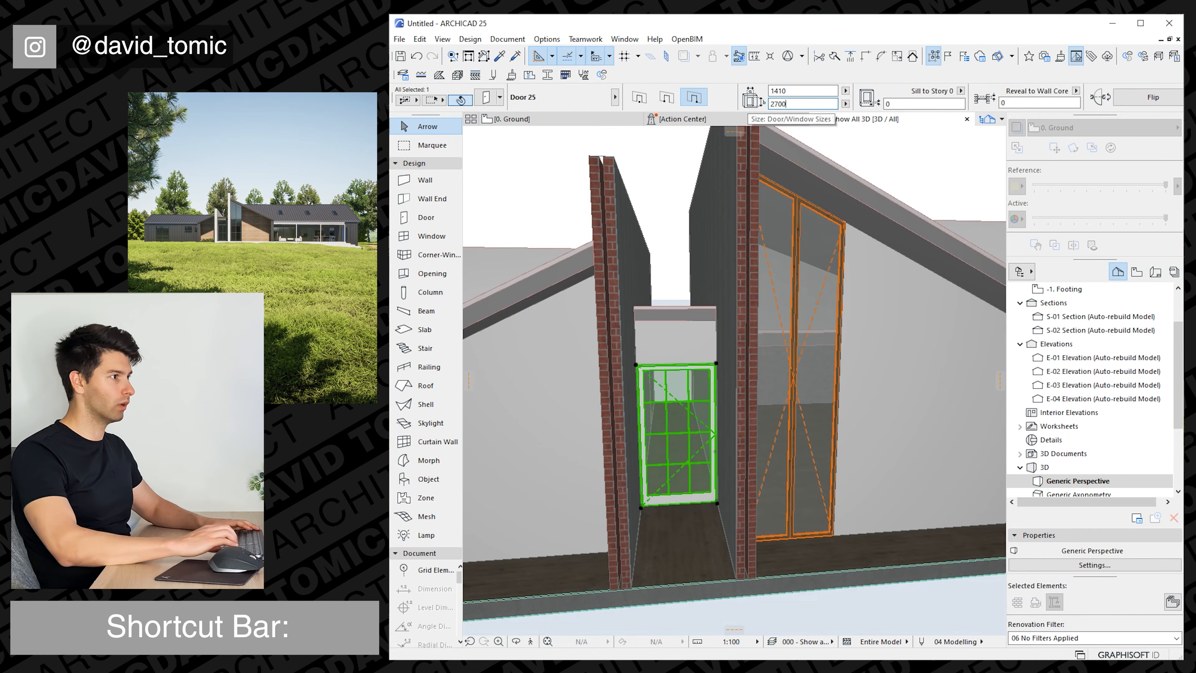
Override the link door's symbol line types and pens, and set its symbol line pen to black pen 1.
{"action": "key", "text": "ctrl+t"}
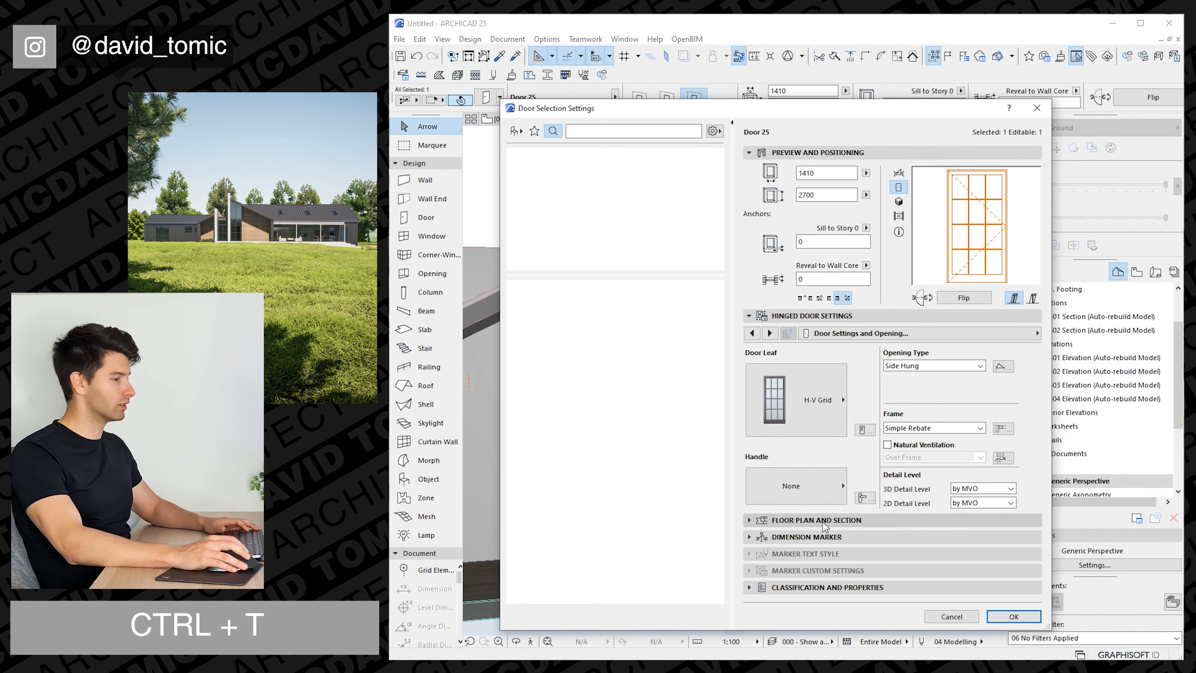
{"action": "left_click", "coordinate": [760, 520]}
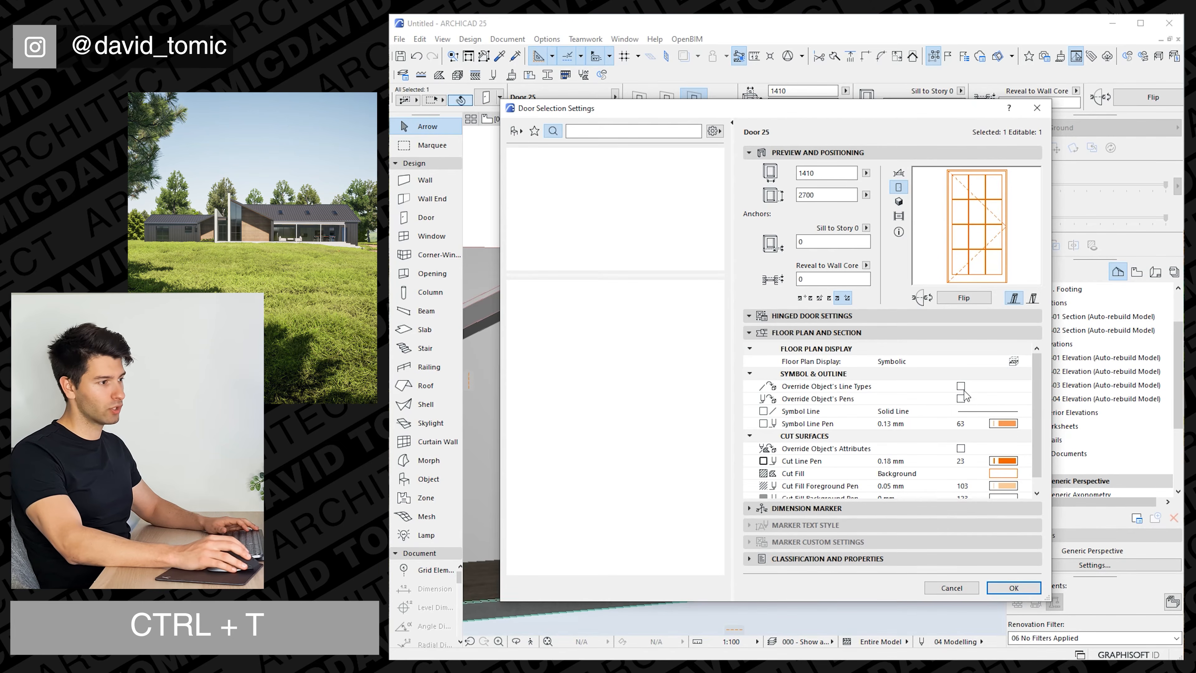
{"action": "left_click", "coordinate": [960, 386]}
{"action": "left_click", "coordinate": [961, 399]}
{"action": "left_click", "coordinate": [1004, 423]}
{"action": "left_click", "coordinate": [1034, 426]}
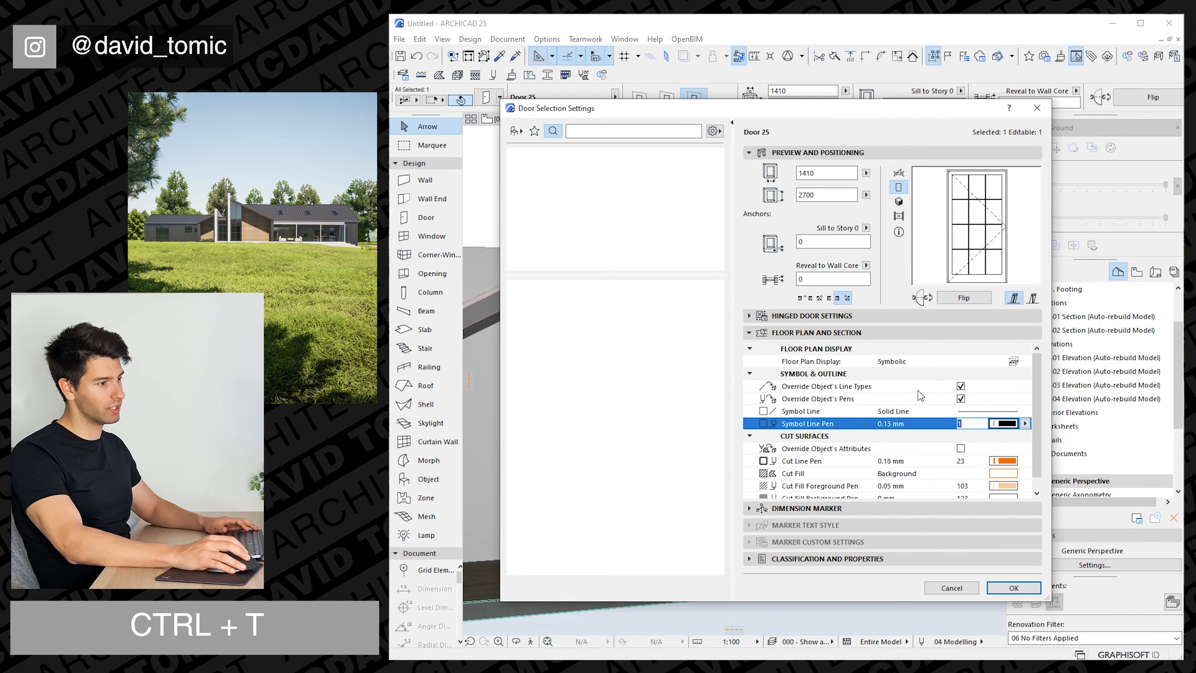
Set the link door's H-V Grid leaf to 2 panes vertically and 2 panes horizontally.
{"action": "left_click", "coordinate": [750, 315]}
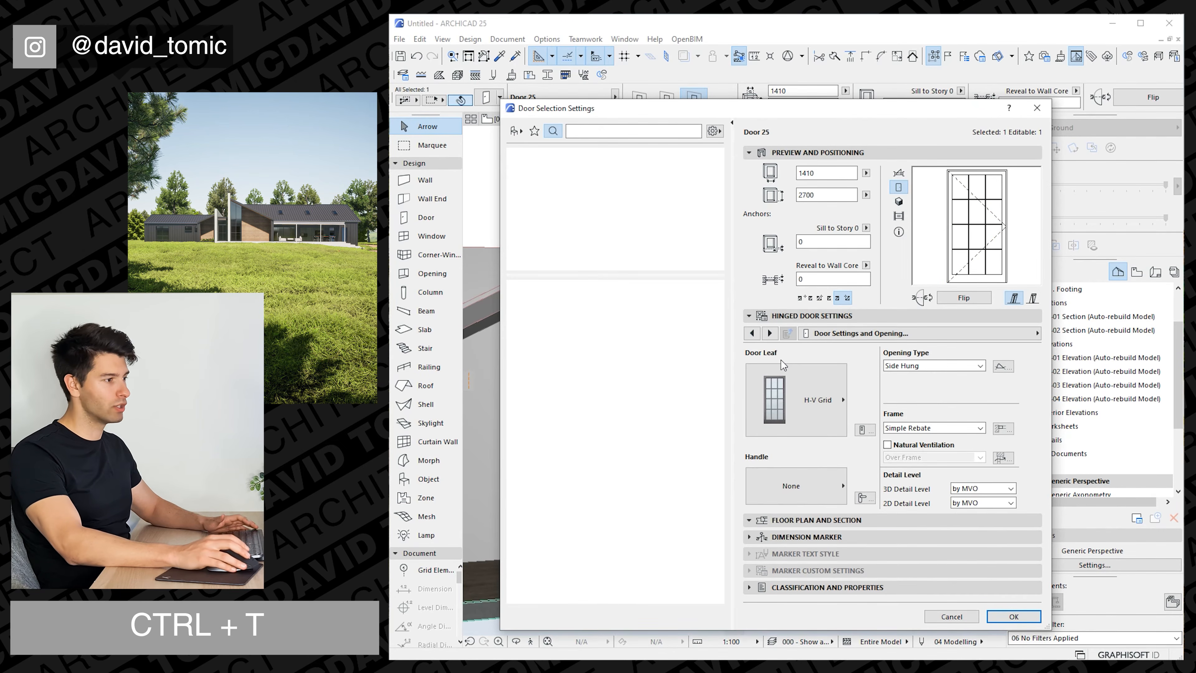
{"action": "left_click", "coordinate": [864, 430]}
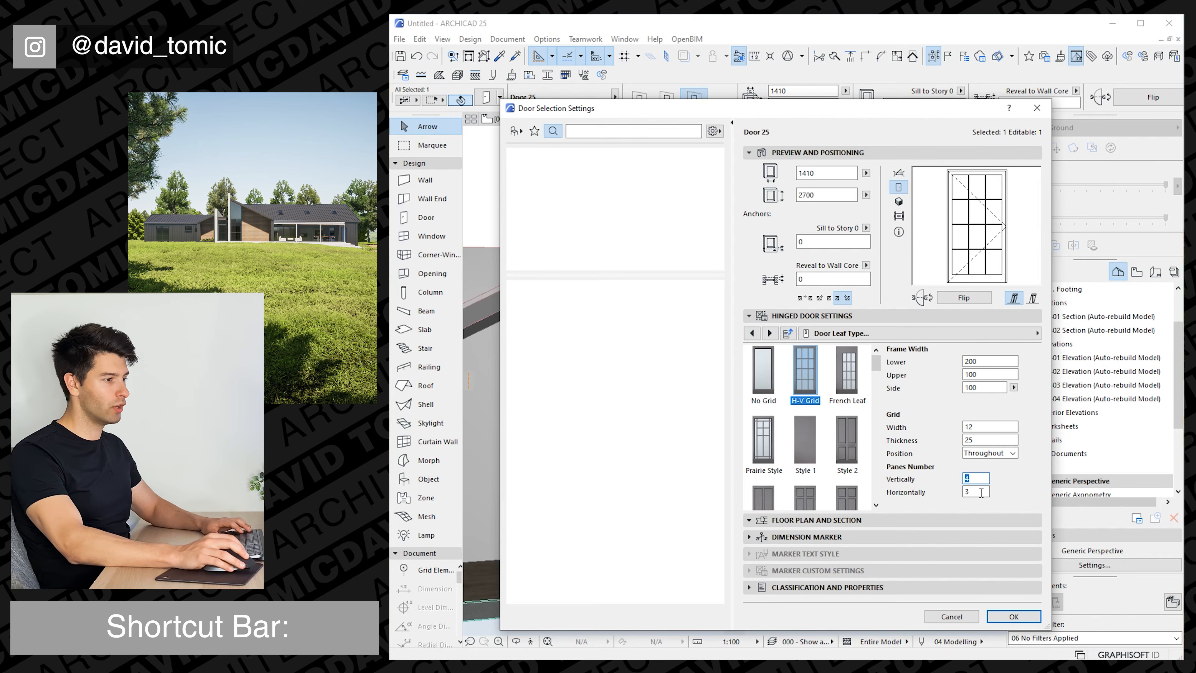
{"action": "key", "text": "Tab"}
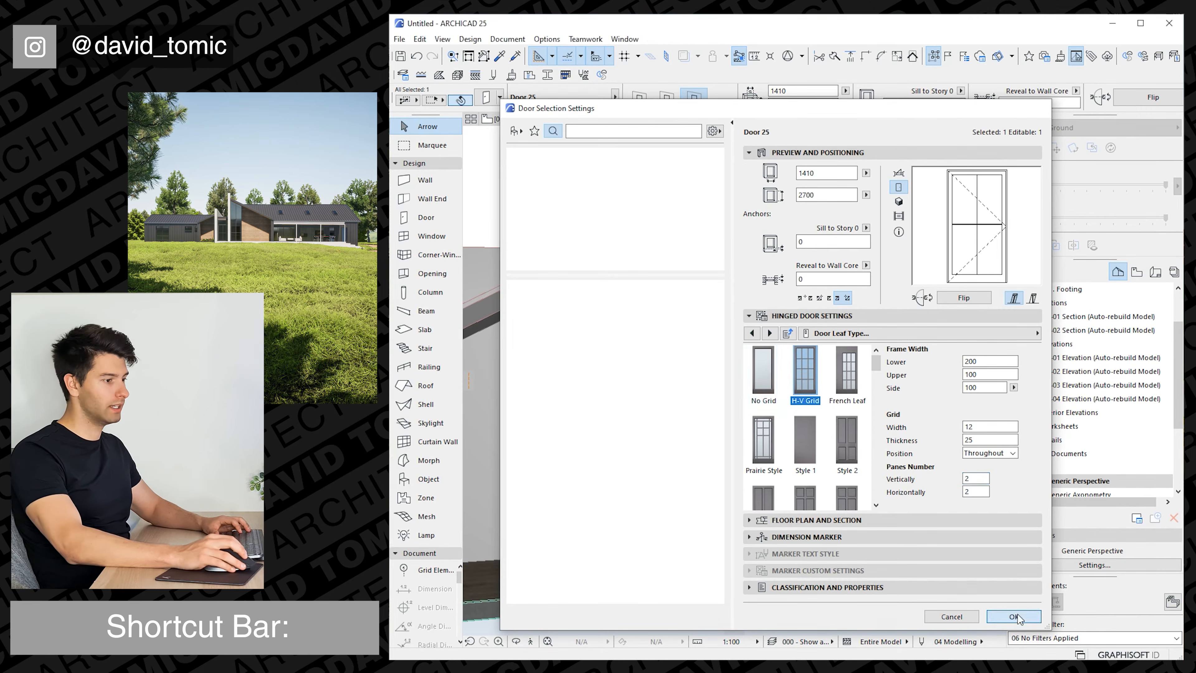
{"action": "key", "text": "Return"}
On the ground floor plan, extend the right wing's first sliding window to the projection corner and set its width to 3600.
{"action": "middle_click_drag", "start_coordinate": [675, 433], "coordinate": [499, 428], "text": "shift"}
{"action": "left_click", "coordinate": [553, 120]}
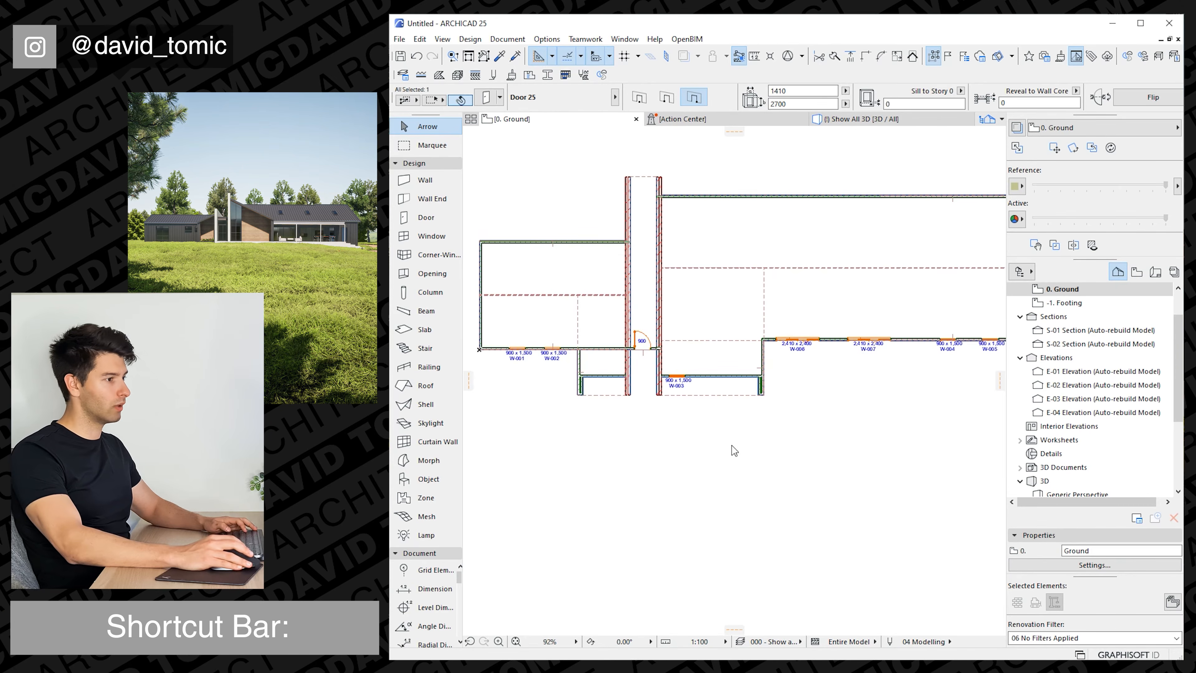
{"action": "scroll", "coordinate": [815, 352], "scroll_direction": "up", "scroll_amount": 3}
{"action": "scroll", "coordinate": [808, 348], "scroll_direction": "up", "scroll_amount": 2}
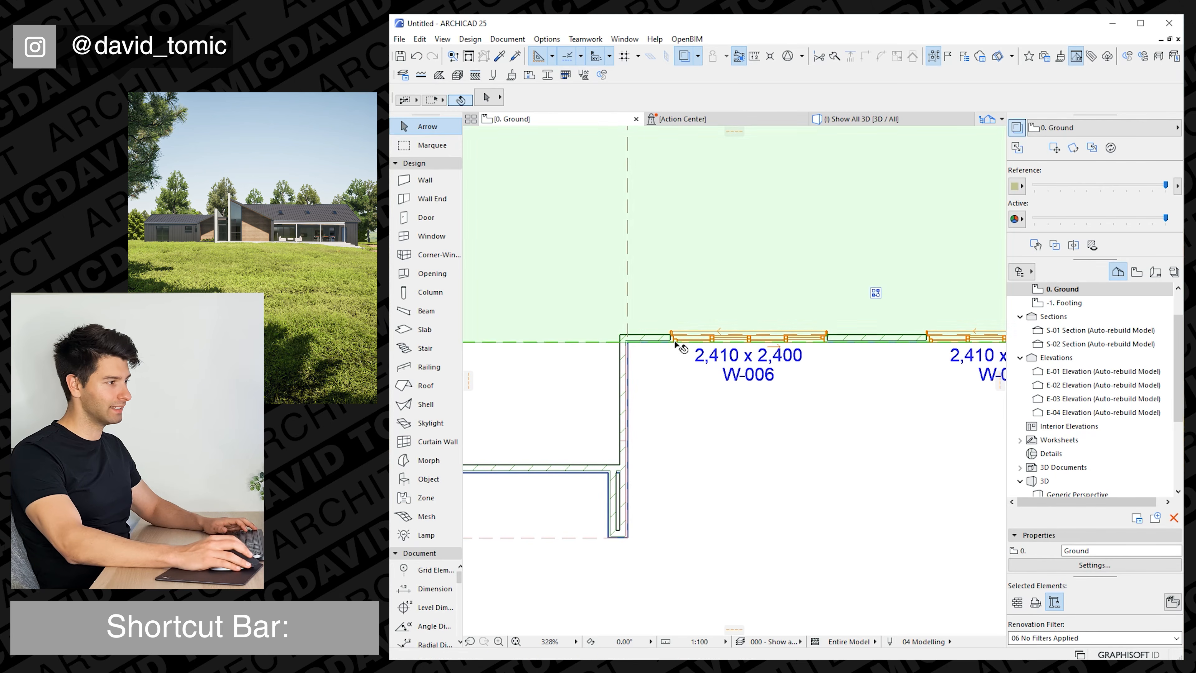
{"action": "left_click", "coordinate": [749, 336]}
{"action": "left_click", "coordinate": [672, 337]}
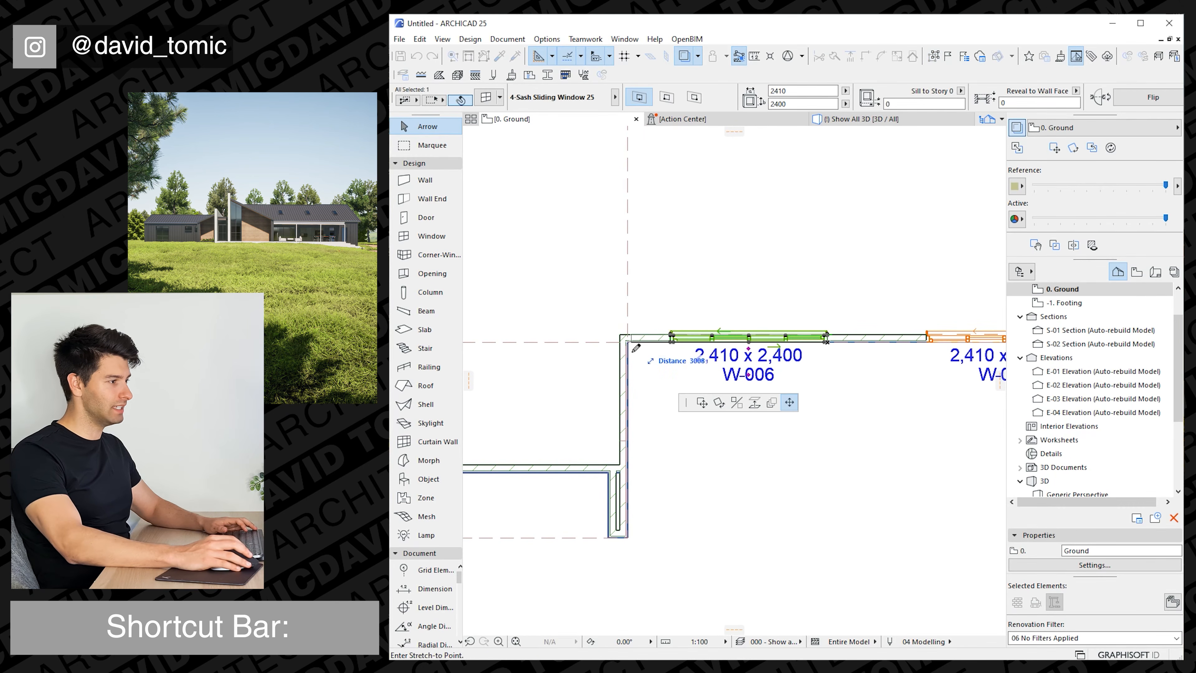
{"action": "left_click", "coordinate": [629, 336]}
{"action": "left_click", "coordinate": [825, 338]}
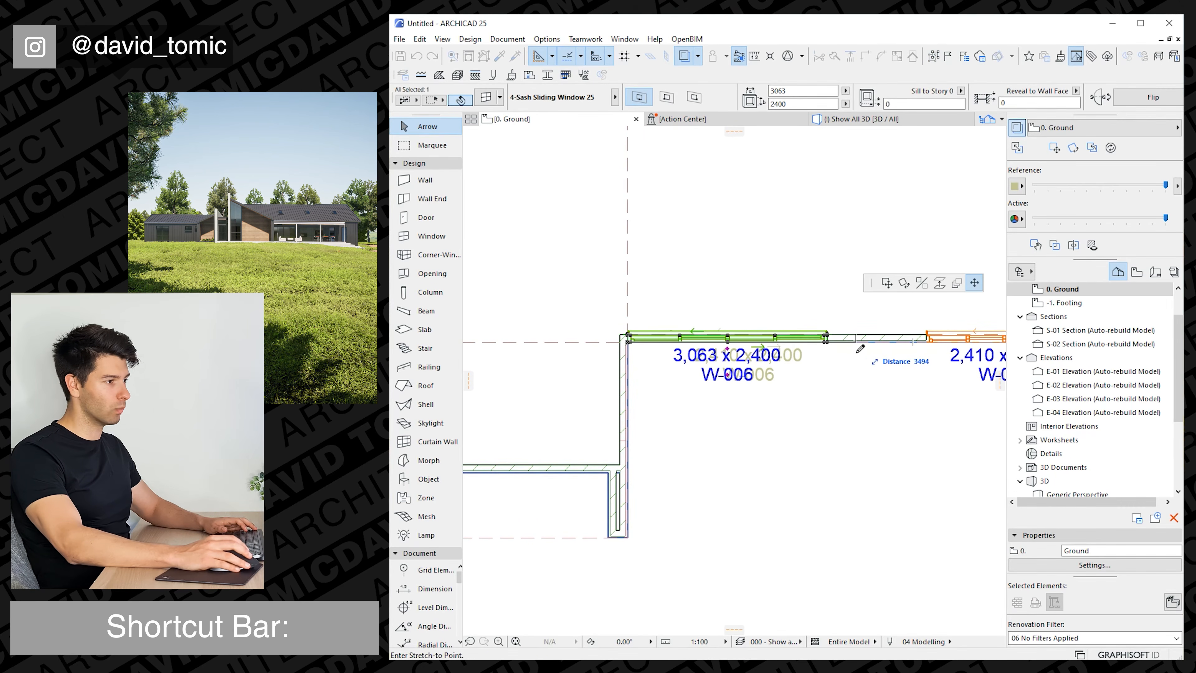
{"action": "type", "text": "3600"}
{"action": "key", "text": "Return"}
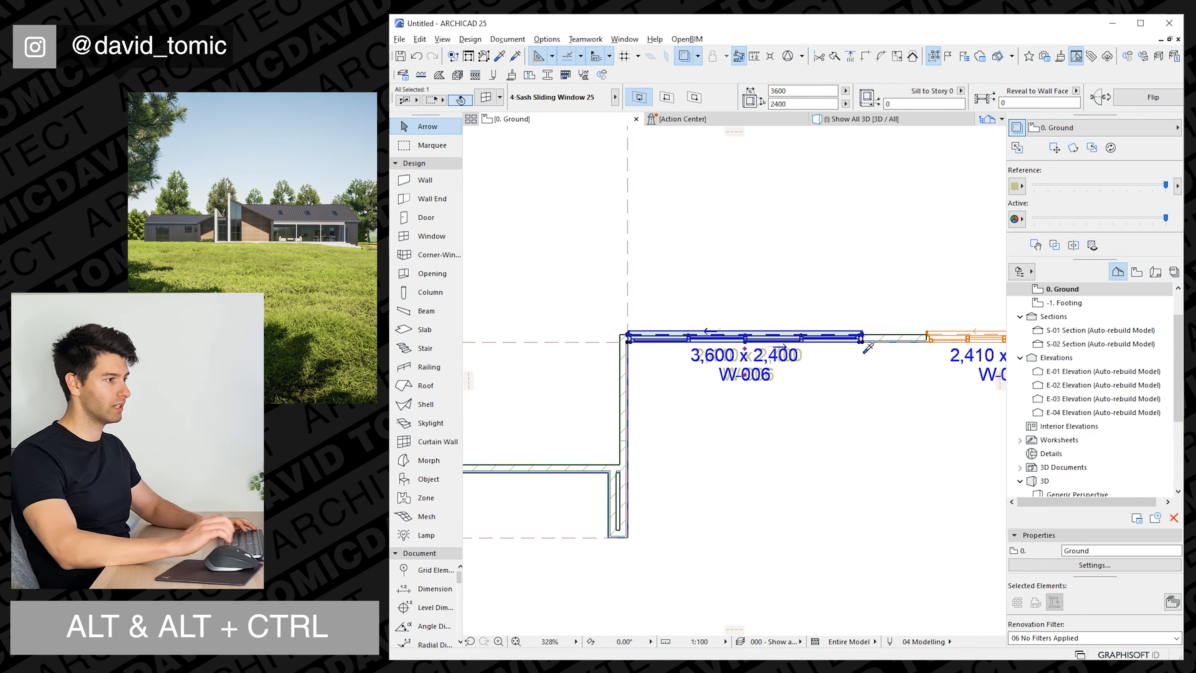
Transfer the 3600-wide sliding window's settings to the neighbouring 2410-wide sliding window, and return to the 3D view.
{"action": "left_click", "coordinate": [861, 343], "text": "alt"}
{"action": "middle_click_drag", "start_coordinate": [917, 345], "coordinate": [723, 351]}
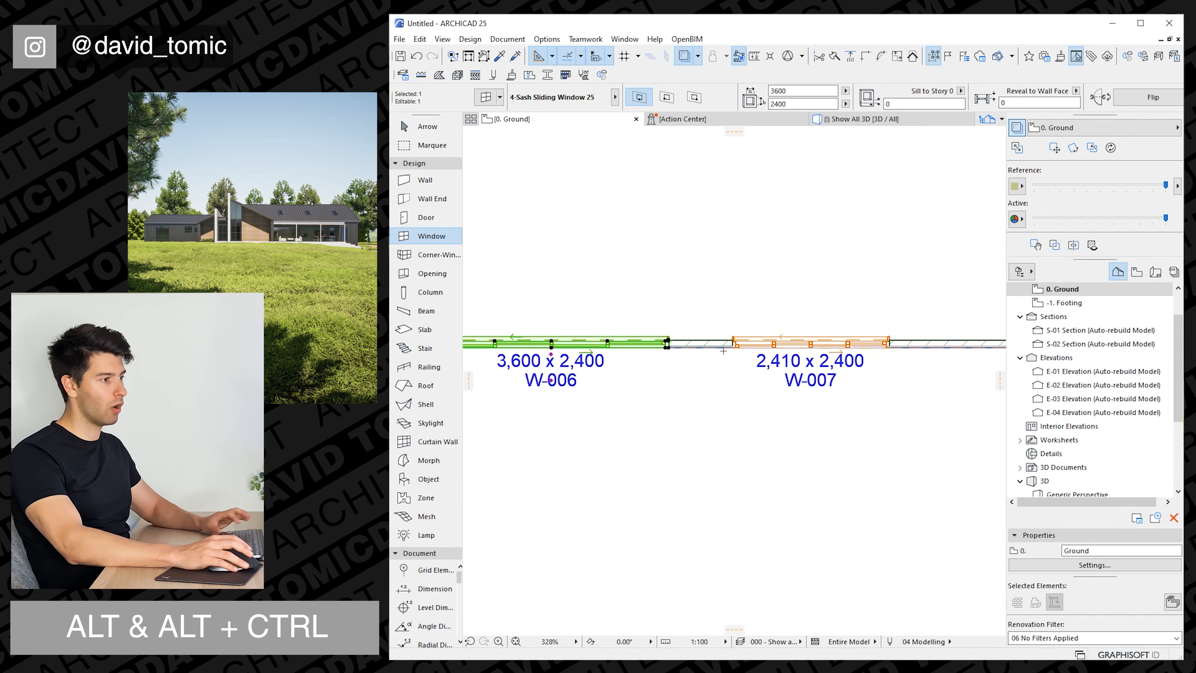
{"action": "left_click", "coordinate": [740, 357], "text": "ctrl+alt"}
{"action": "key", "text": "Escape"}
{"action": "key", "text": "Escape"}
{"action": "scroll", "coordinate": [717, 353], "scroll_direction": "down", "scroll_amount": 4}
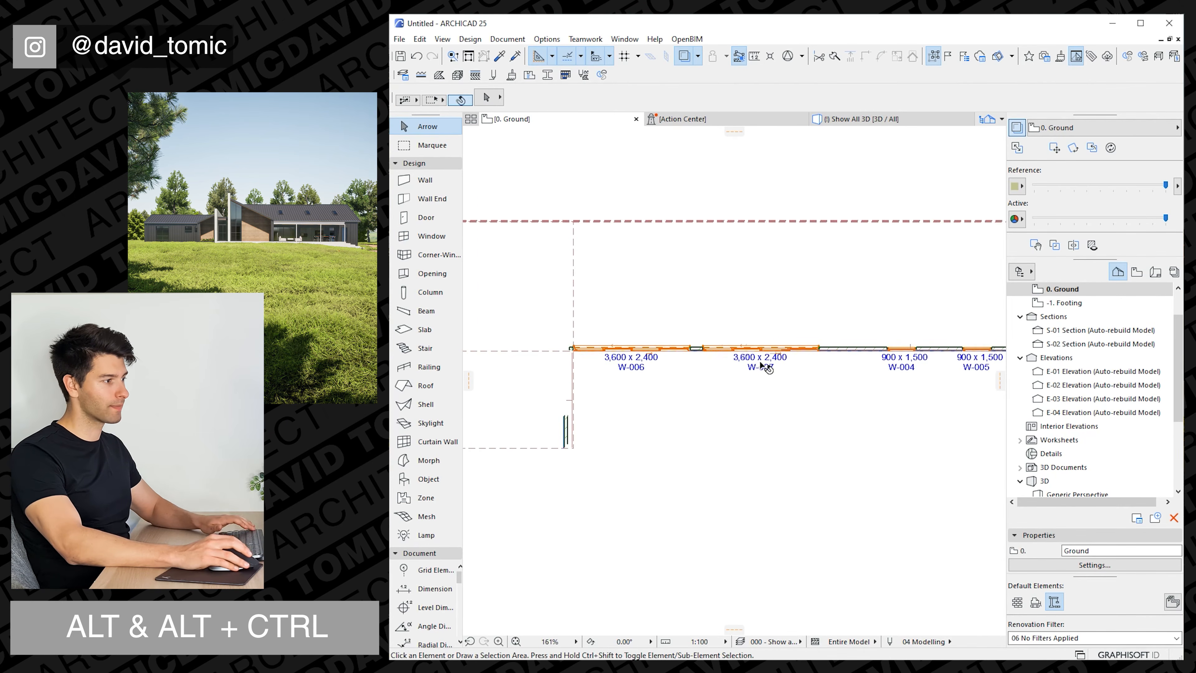
{"action": "middle_click_drag", "start_coordinate": [764, 367], "coordinate": [696, 360]}
{"action": "left_click", "coordinate": [846, 119]}
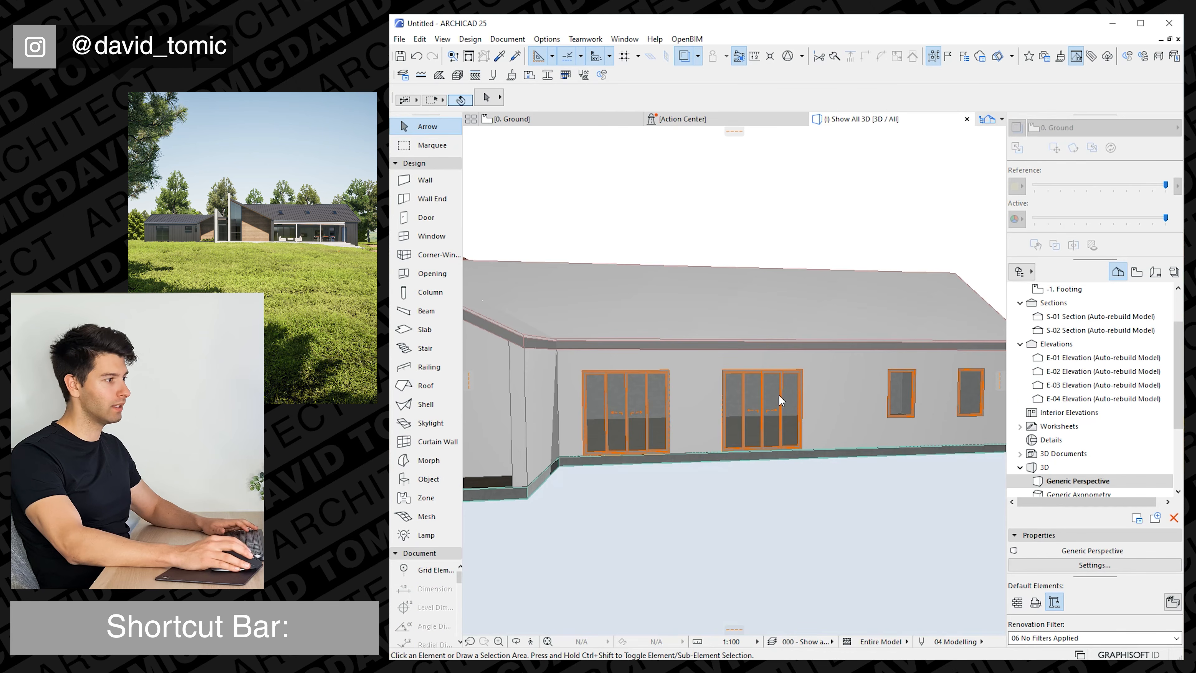
Extend the right wing's first small window down to the floor at a height of 2400, and set its width to 600.
{"action": "left_click", "coordinate": [749, 406]}
{"action": "middle_click_drag", "start_coordinate": [746, 413], "coordinate": [782, 405], "text": "shift"}
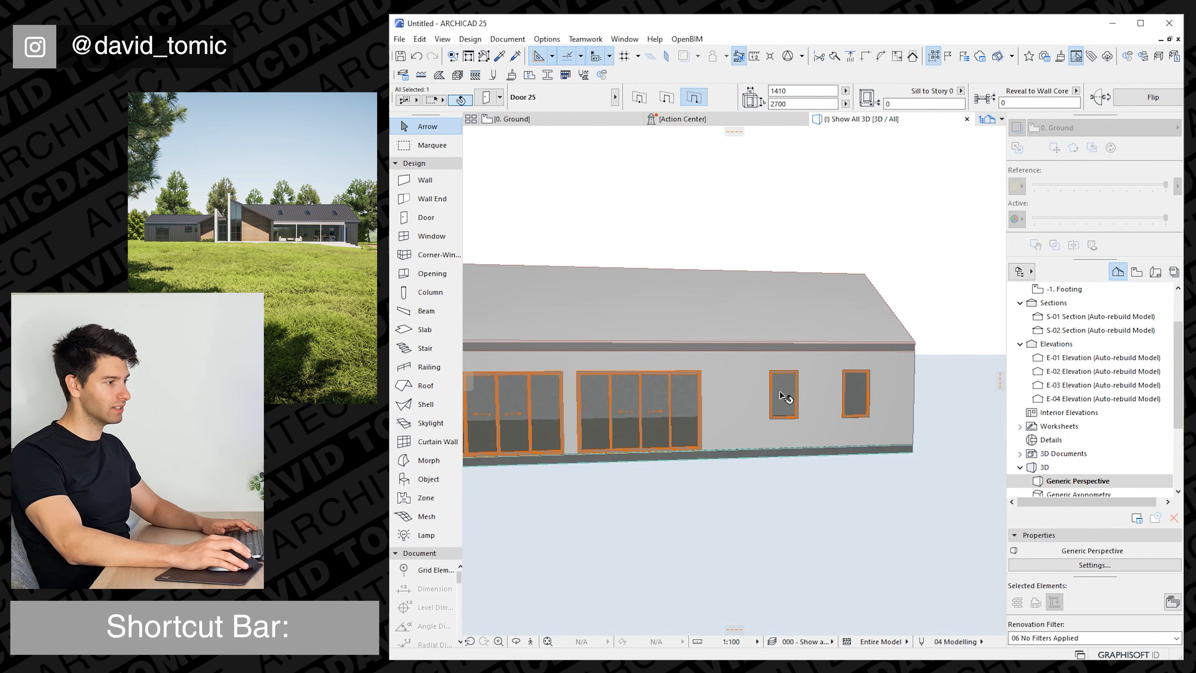
{"action": "left_click", "coordinate": [799, 417]}
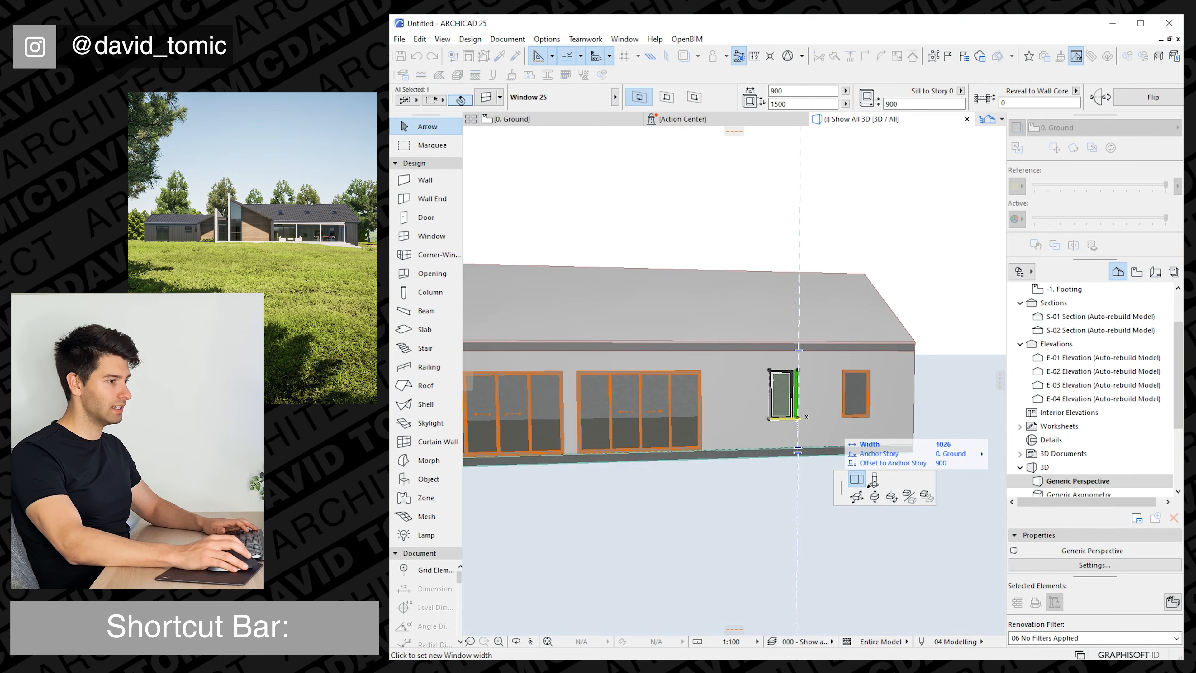
{"action": "left_click", "coordinate": [798, 448]}
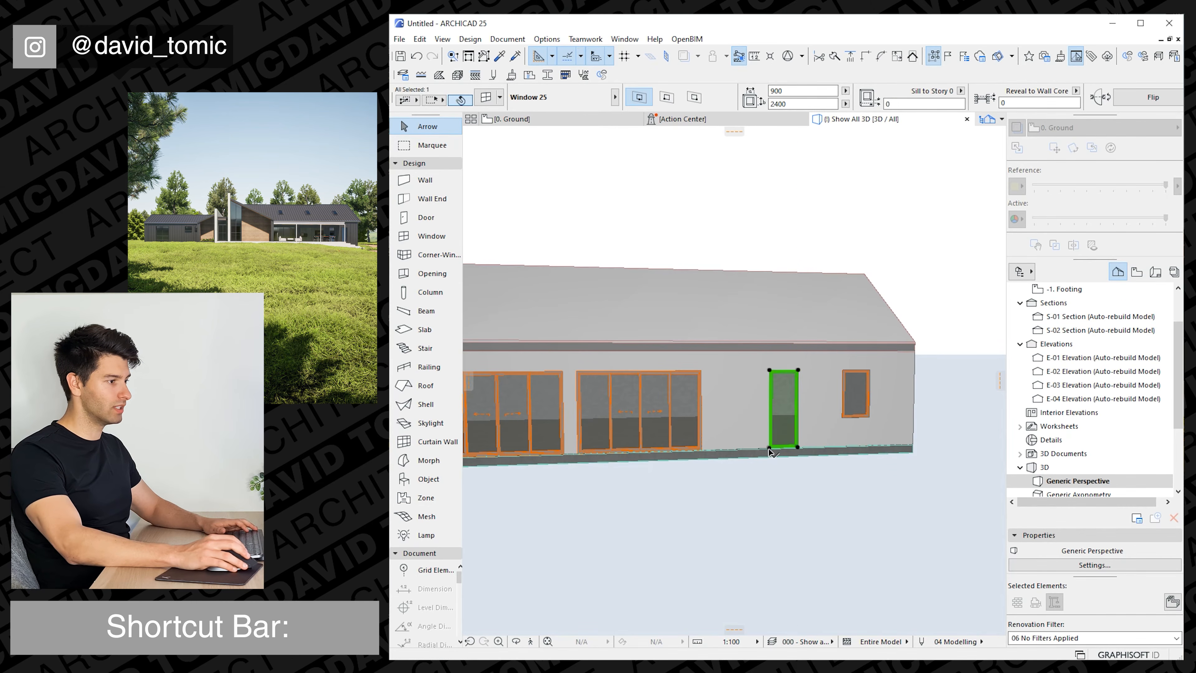
{"action": "left_click", "coordinate": [770, 449]}
{"action": "left_click", "coordinate": [825, 509]}
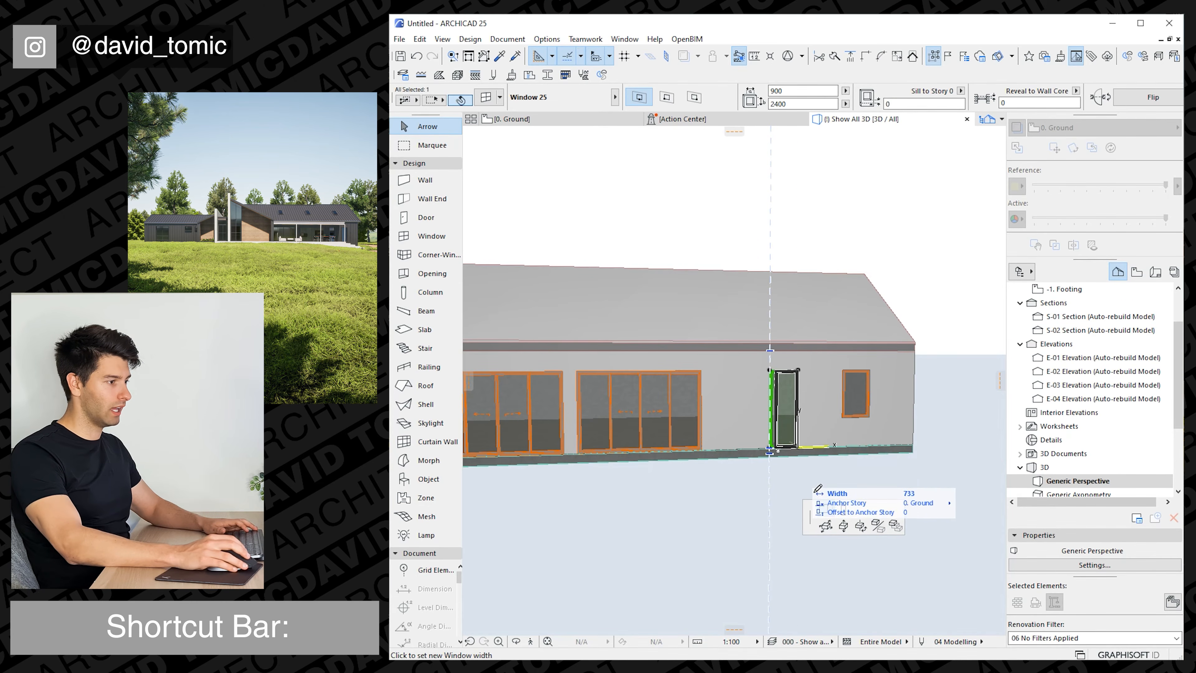
{"action": "type", "text": "600"}
{"action": "key", "text": "Return"}
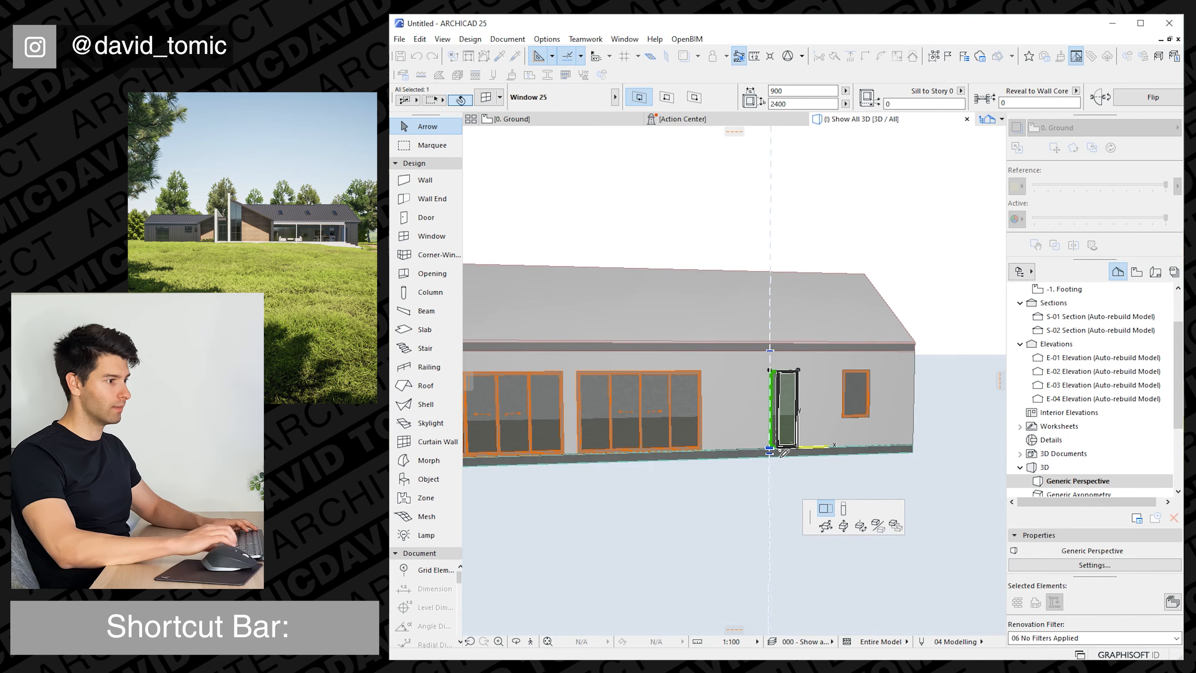
Transfer the 600-wide, full-height window's settings to the small window beside it, excluding home storey and ID.
{"action": "left_click", "coordinate": [792, 415], "text": "alt"}
{"action": "left_click", "coordinate": [859, 405], "text": "ctrl+alt"}
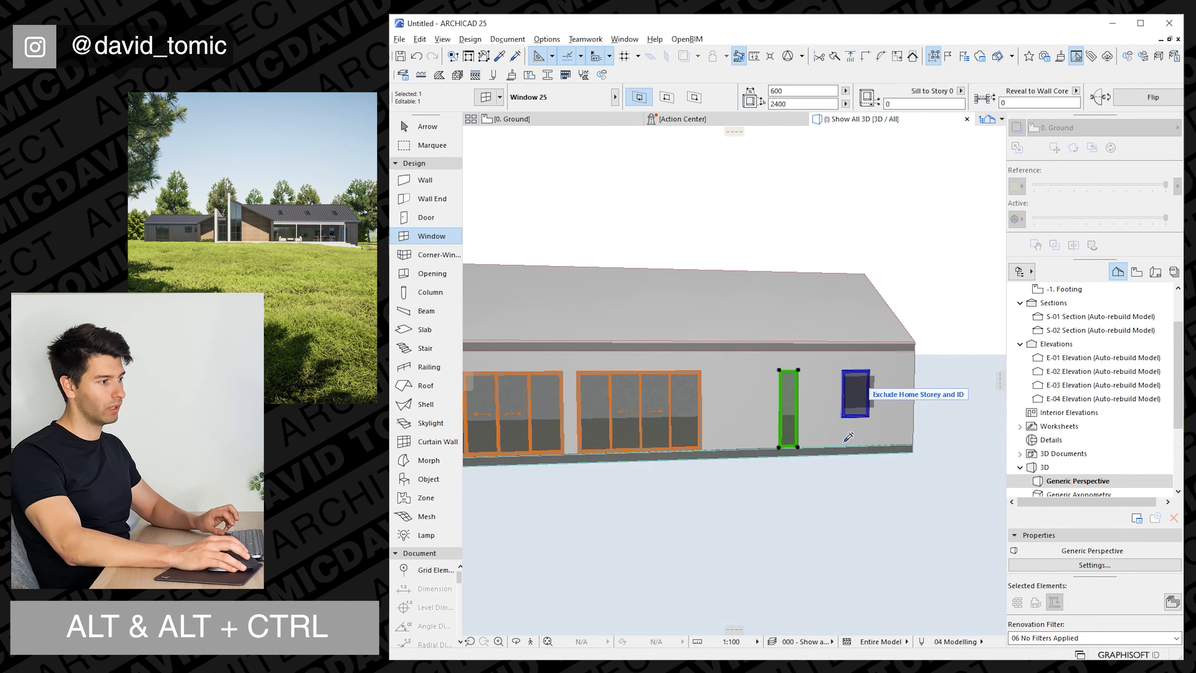
{"action": "key", "text": "Escape"}
{"action": "key", "text": "Escape"}
Give the left wing's 1700 by 2700 window an H-V Grid sash with 2 panes vertically and 2 horizontally.
{"action": "scroll", "coordinate": [796, 436], "scroll_direction": "down", "scroll_amount": 3}
{"action": "middle_click_drag", "start_coordinate": [703, 419], "coordinate": [822, 398]}
{"action": "scroll", "coordinate": [776, 418], "scroll_direction": "down", "scroll_amount": 4}
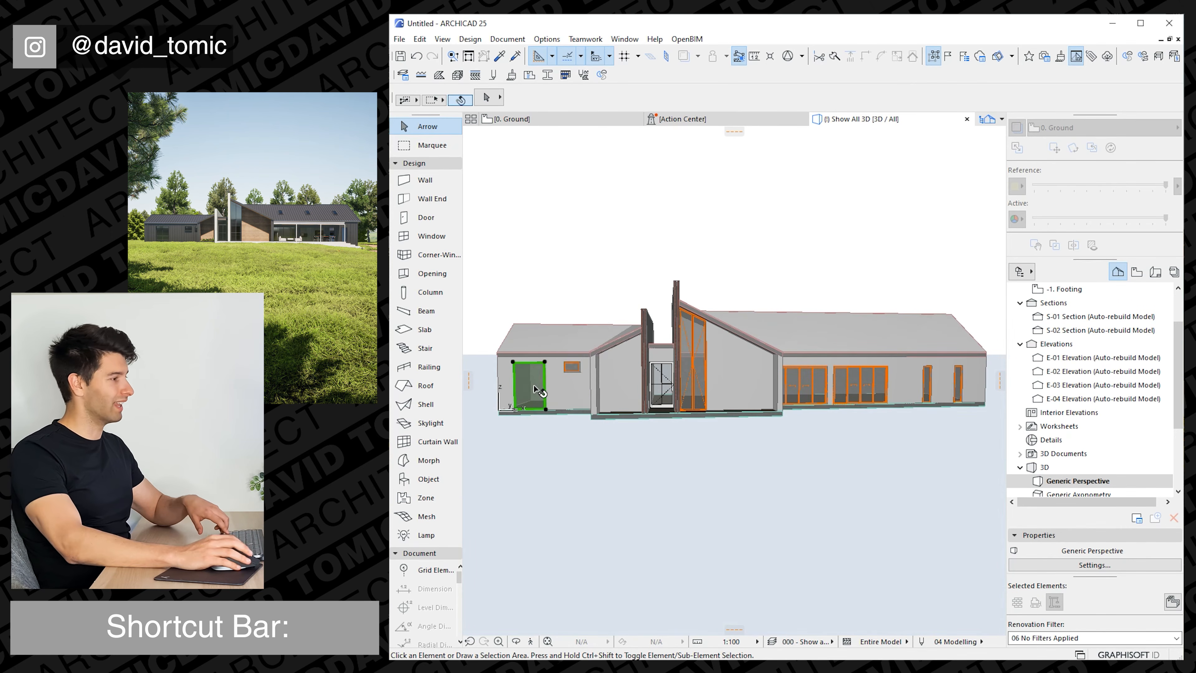
{"action": "left_click", "coordinate": [537, 390]}
{"action": "double_click", "coordinate": [537, 390]}
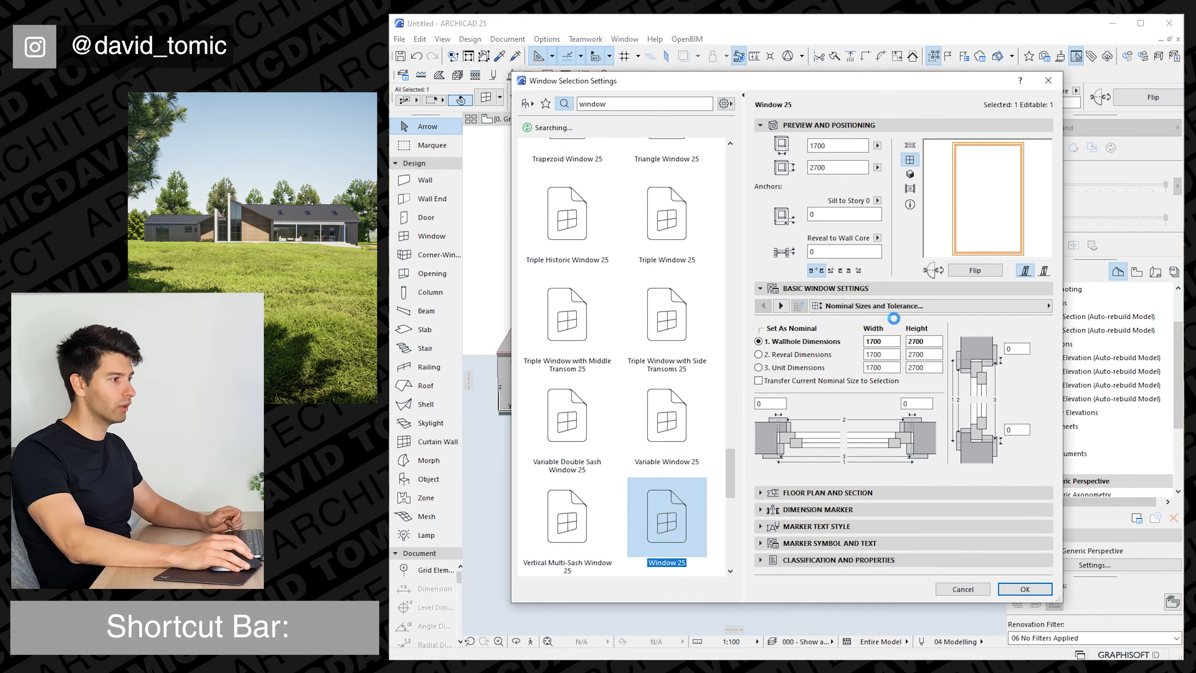
{"action": "left_click", "coordinate": [1043, 306]}
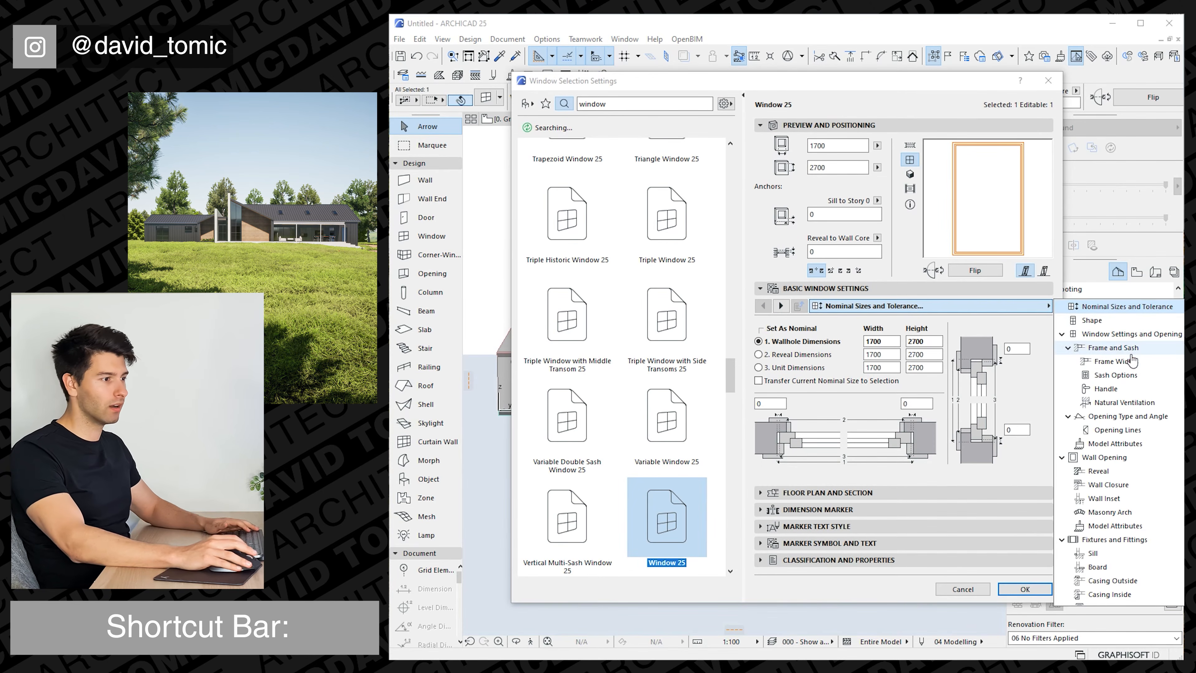
{"action": "left_click", "coordinate": [1129, 375]}
{"action": "left_click", "coordinate": [841, 377]}
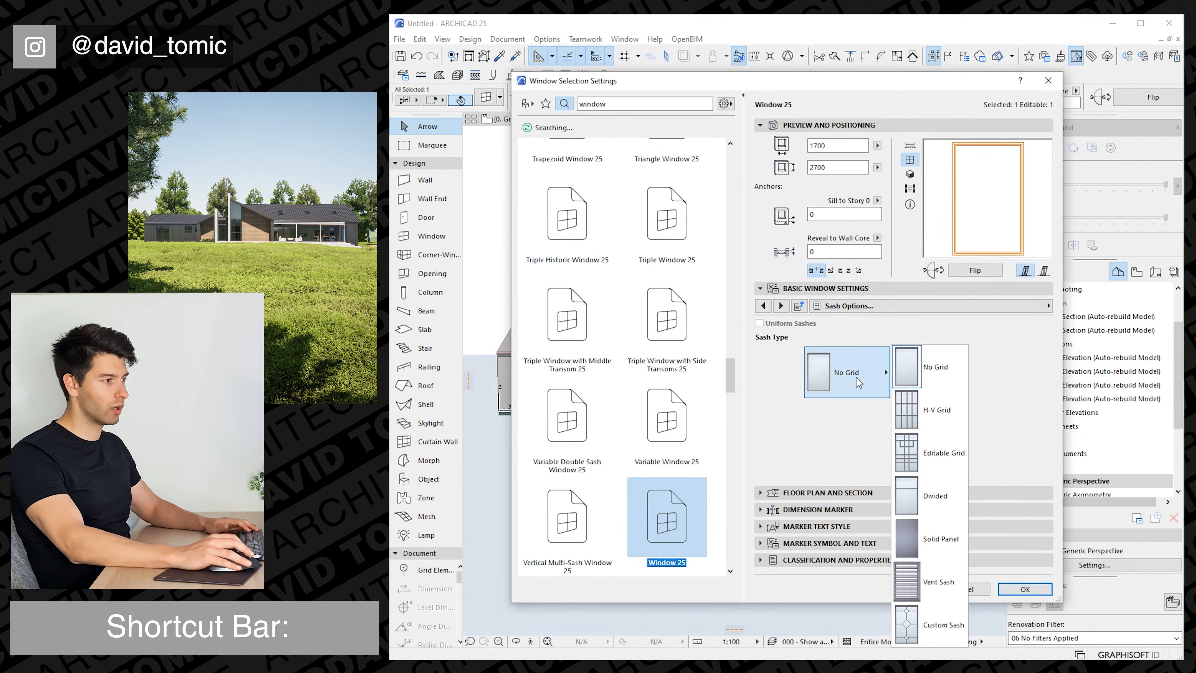
{"action": "left_click", "coordinate": [936, 413]}
{"action": "left_click", "coordinate": [984, 351]}
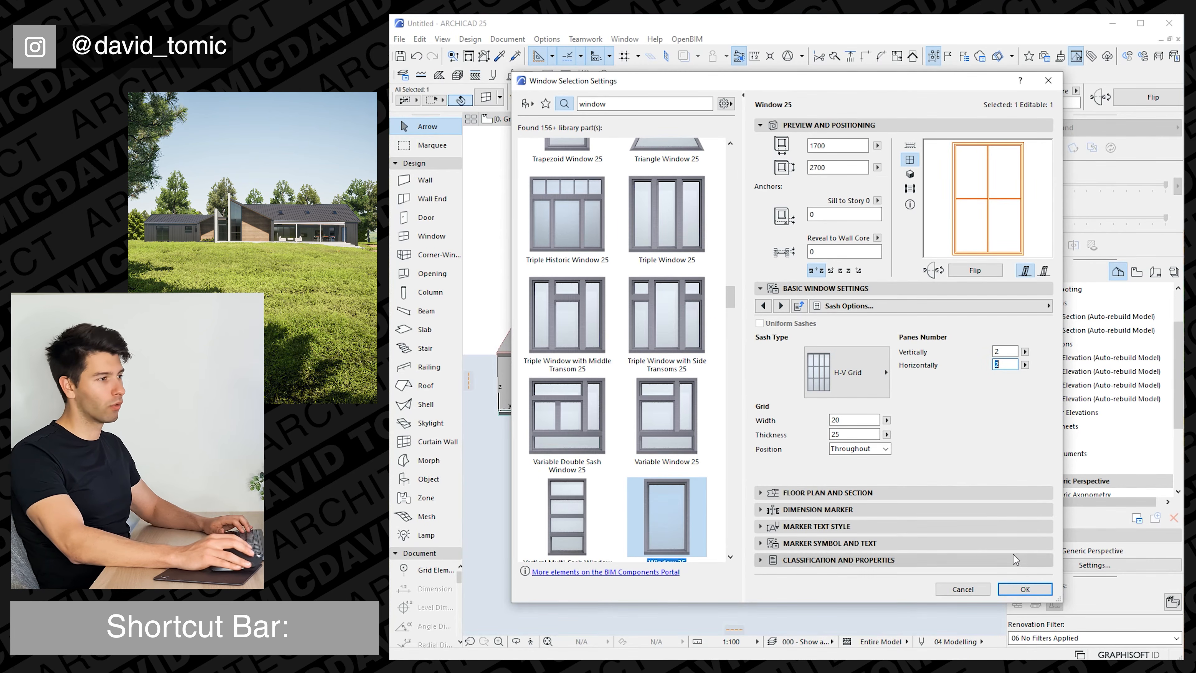
{"action": "key", "text": "Return"}
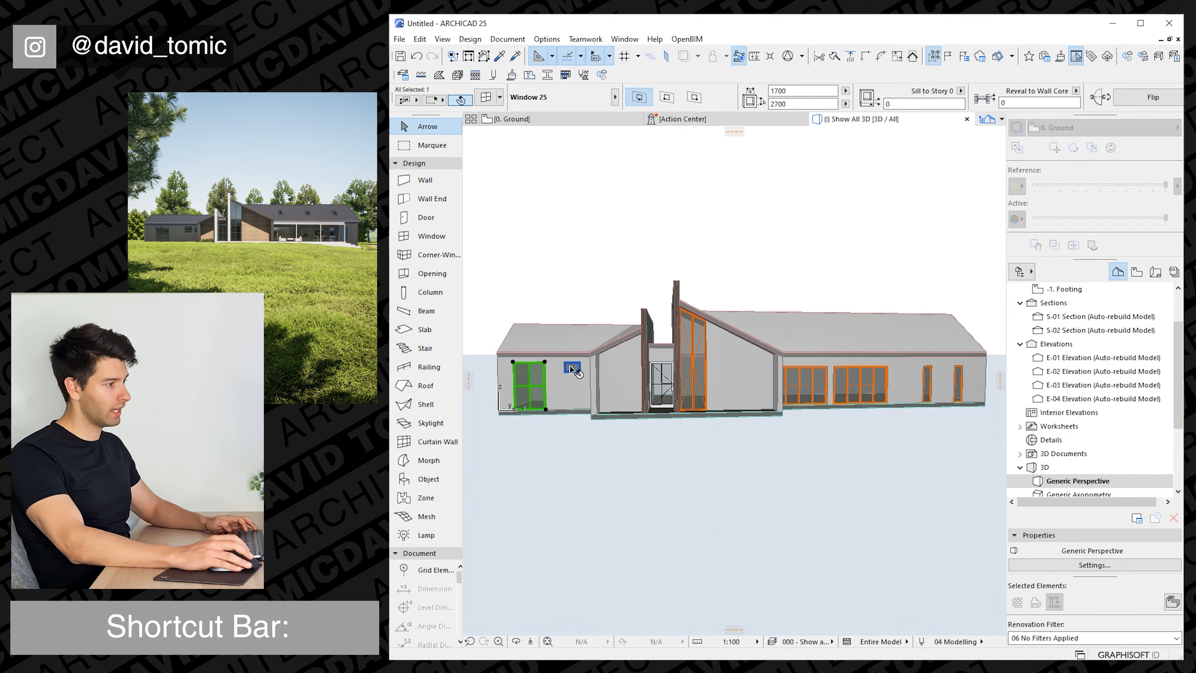
Add the small left-wing window, the trapezoid window and both narrow windows to the selection, and set their symbol line pen to black.
{"action": "left_click", "coordinate": [696, 369], "text": "shift"}
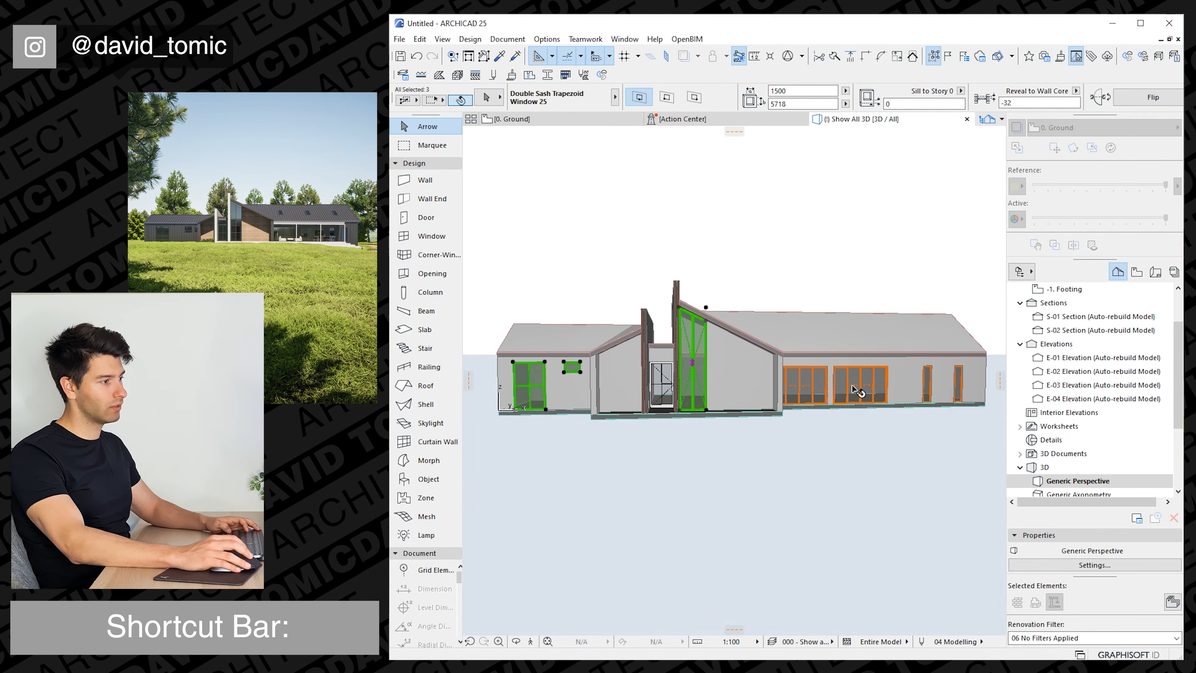
{"action": "left_click", "coordinate": [929, 386], "text": "shift"}
{"action": "left_click", "coordinate": [959, 384], "text": "shift"}
{"action": "key", "text": "ctrl+t"}
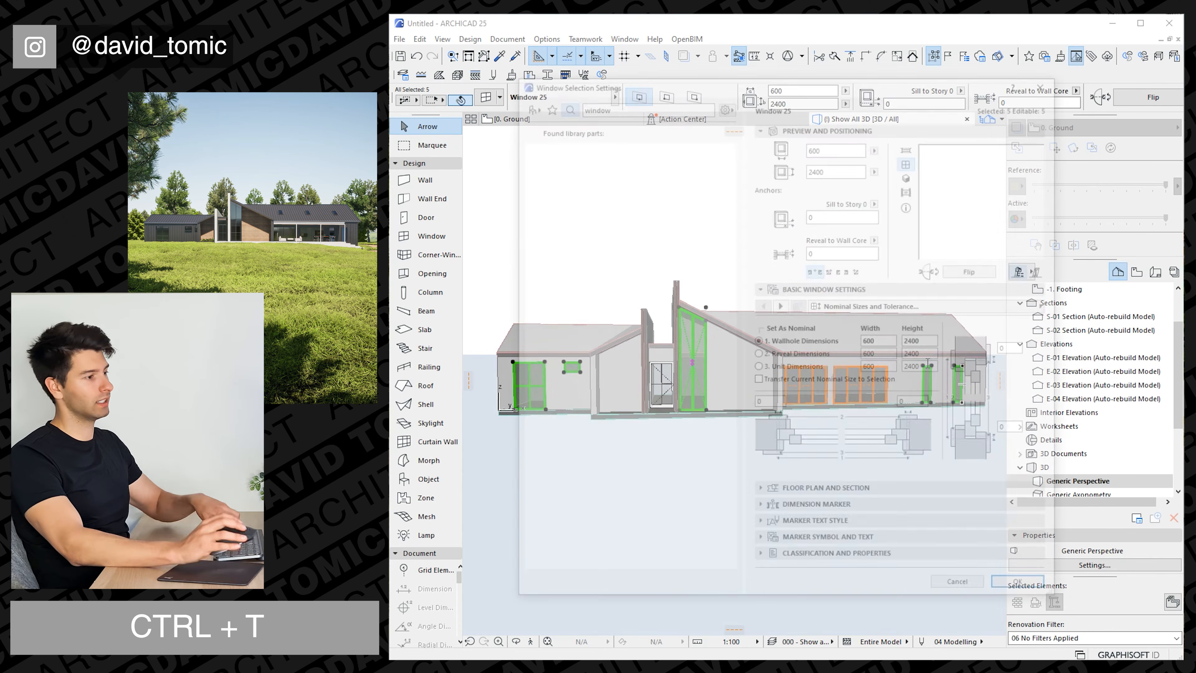
{"action": "left_click", "coordinate": [760, 492]}
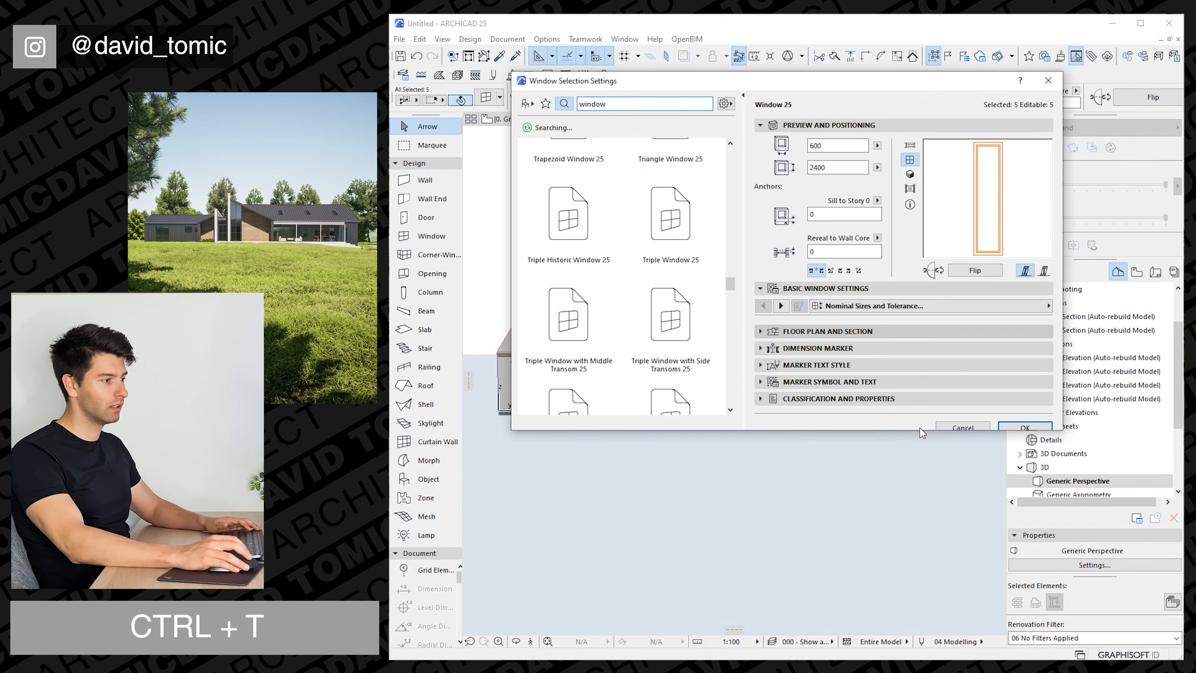
{"action": "left_click", "coordinate": [1016, 396]}
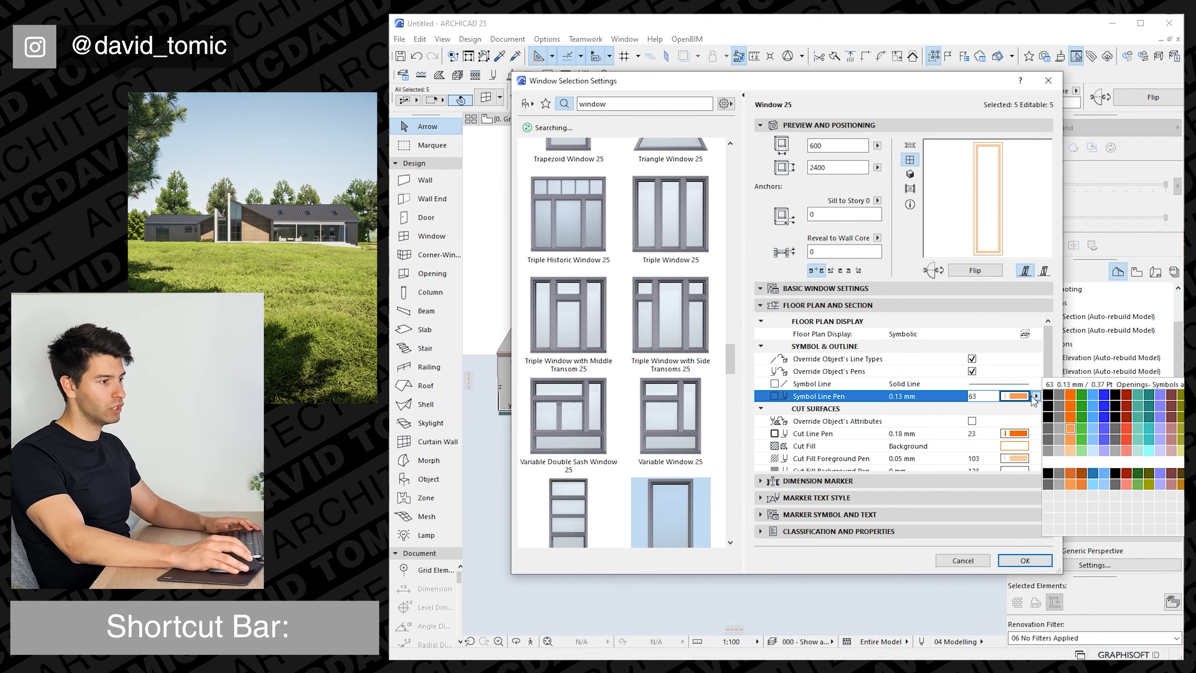
{"action": "left_click", "coordinate": [1039, 401]}
Set the uniform frame and sash surfaces of the five selected windows to Paint - Anthracite.
{"action": "left_click", "coordinate": [872, 289]}
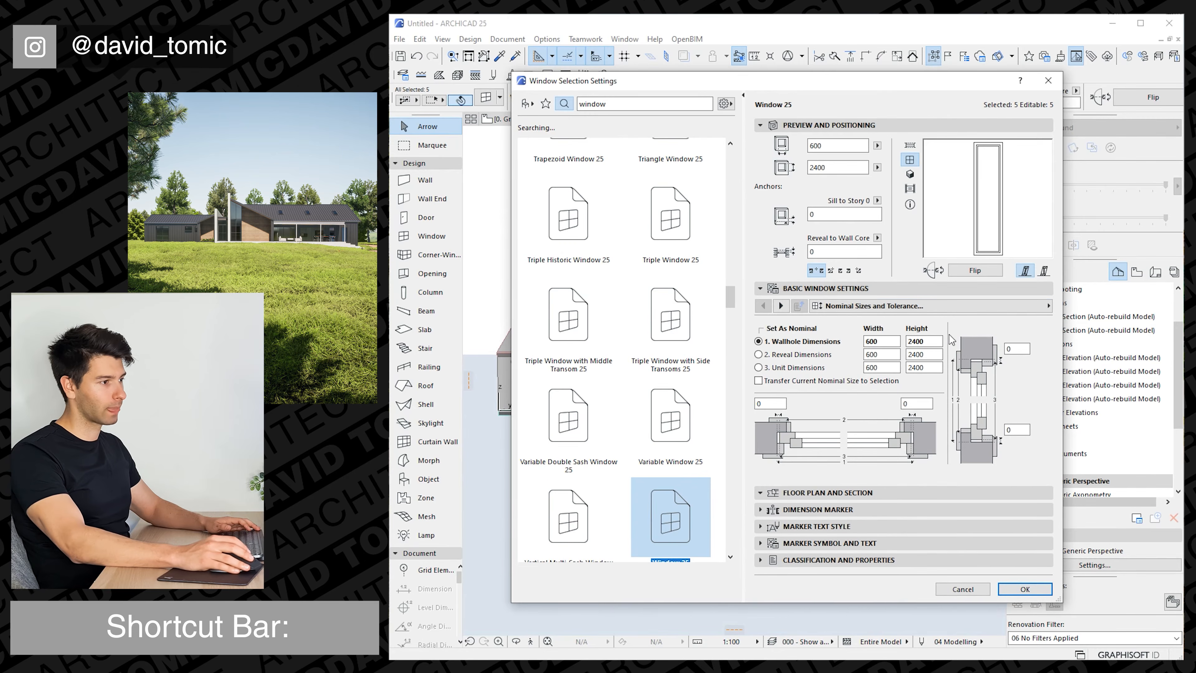
{"action": "left_click", "coordinate": [930, 306]}
{"action": "left_click", "coordinate": [1115, 443]}
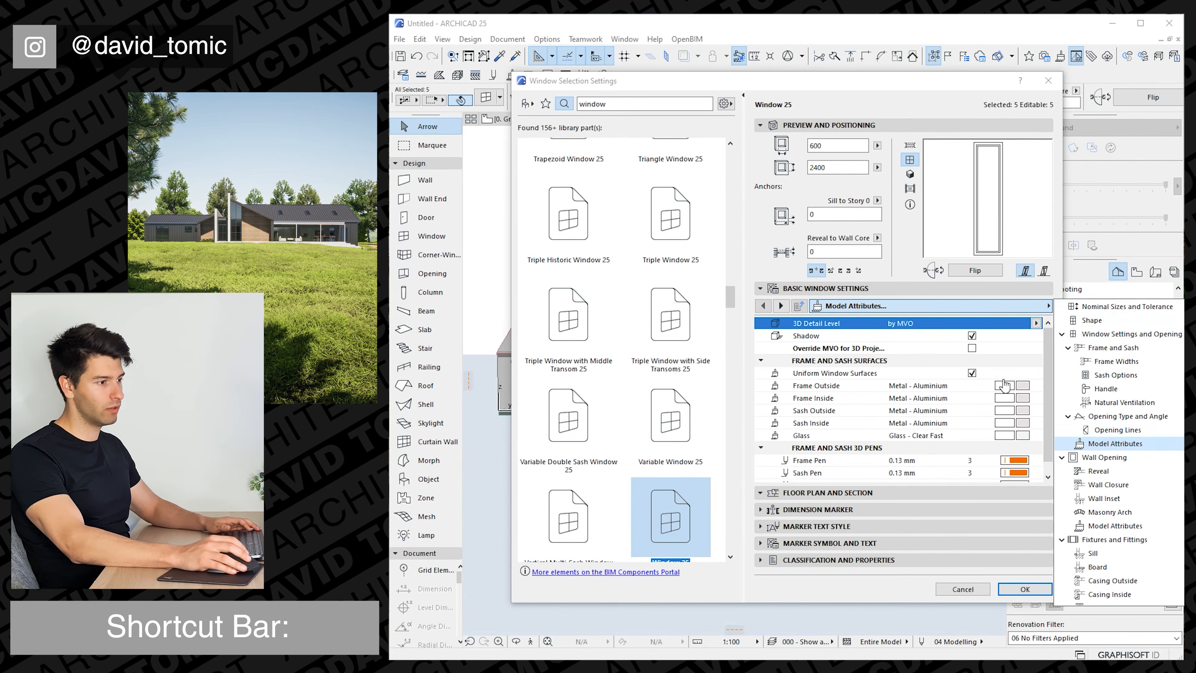
{"action": "left_click", "coordinate": [1027, 385]}
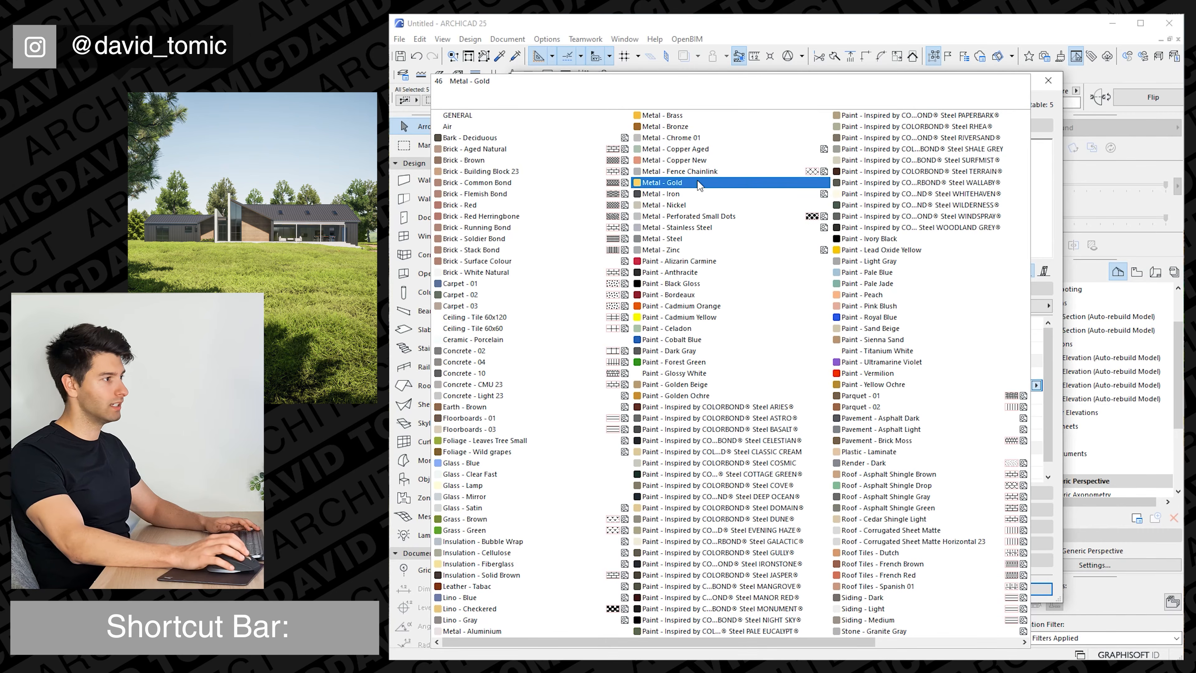
{"action": "left_click", "coordinate": [674, 272]}
{"action": "left_click", "coordinate": [1025, 589]}
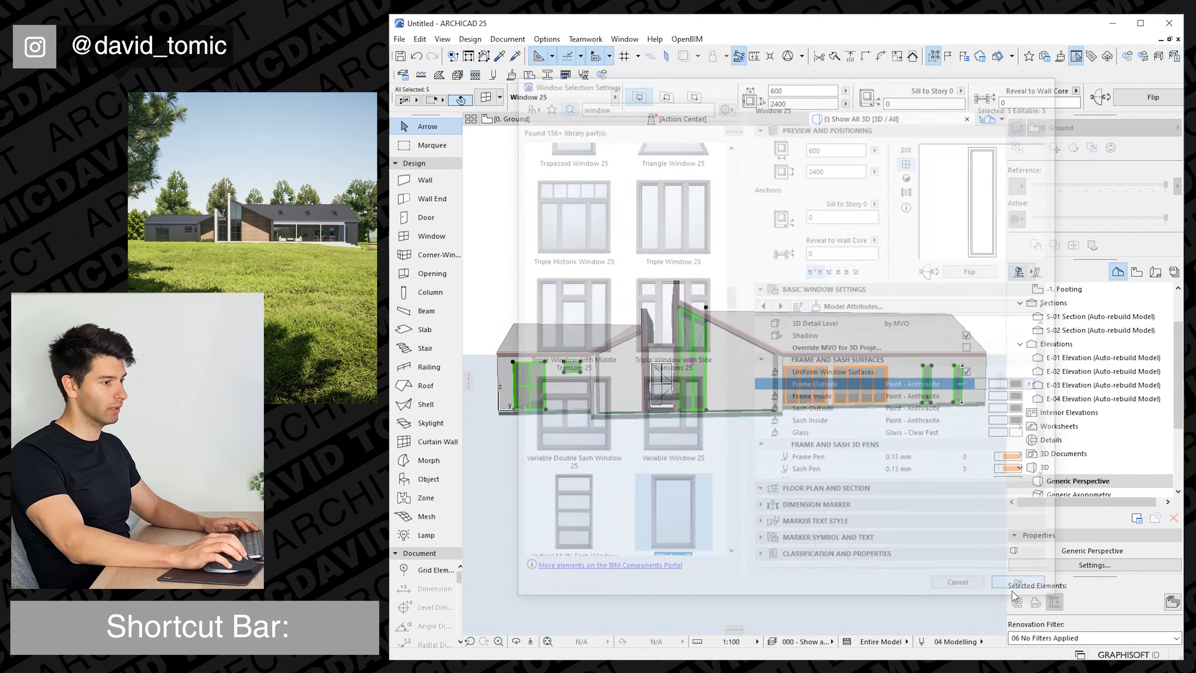
Give the right wing's two 3600-wide sliding windows the same black lines and dark frames as the other windows.
{"action": "left_click", "coordinate": [800, 385]}
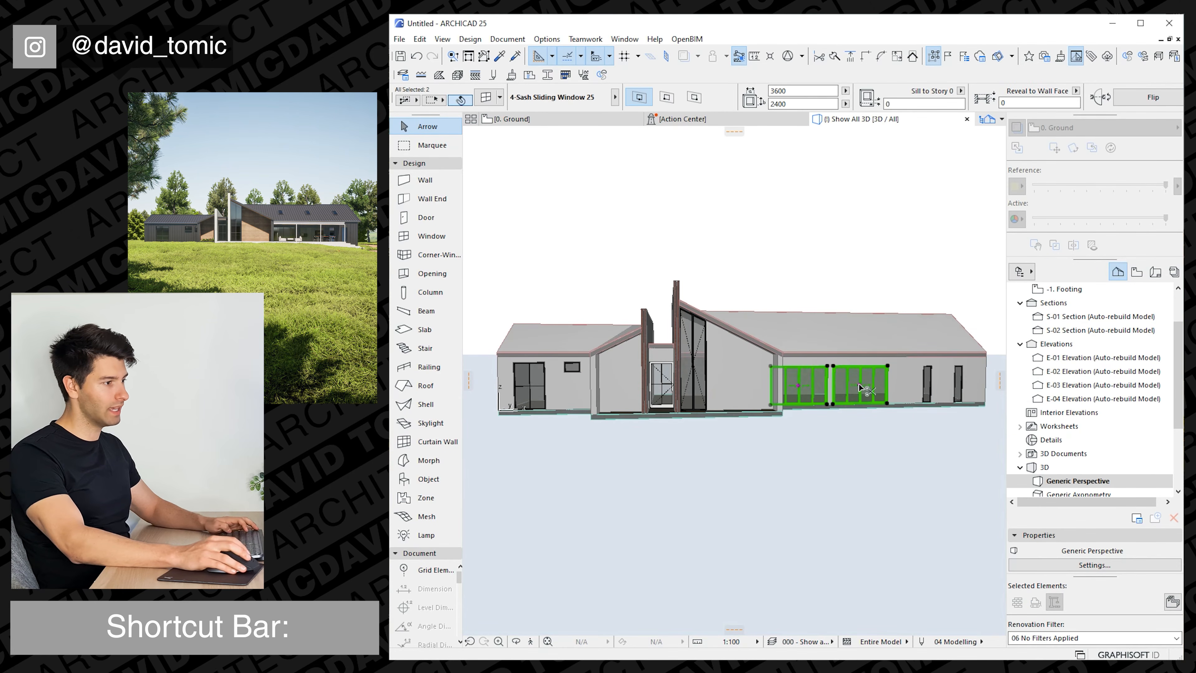
{"action": "key", "text": "ctrl+t"}
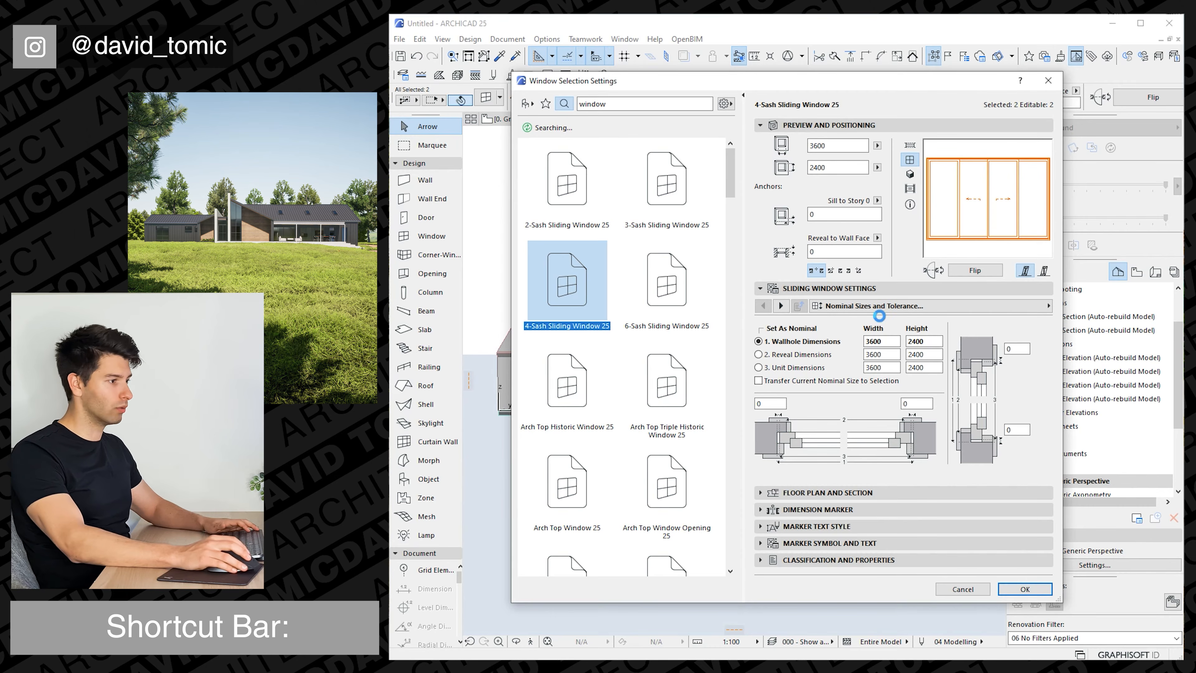
{"action": "left_click", "coordinate": [761, 493]}
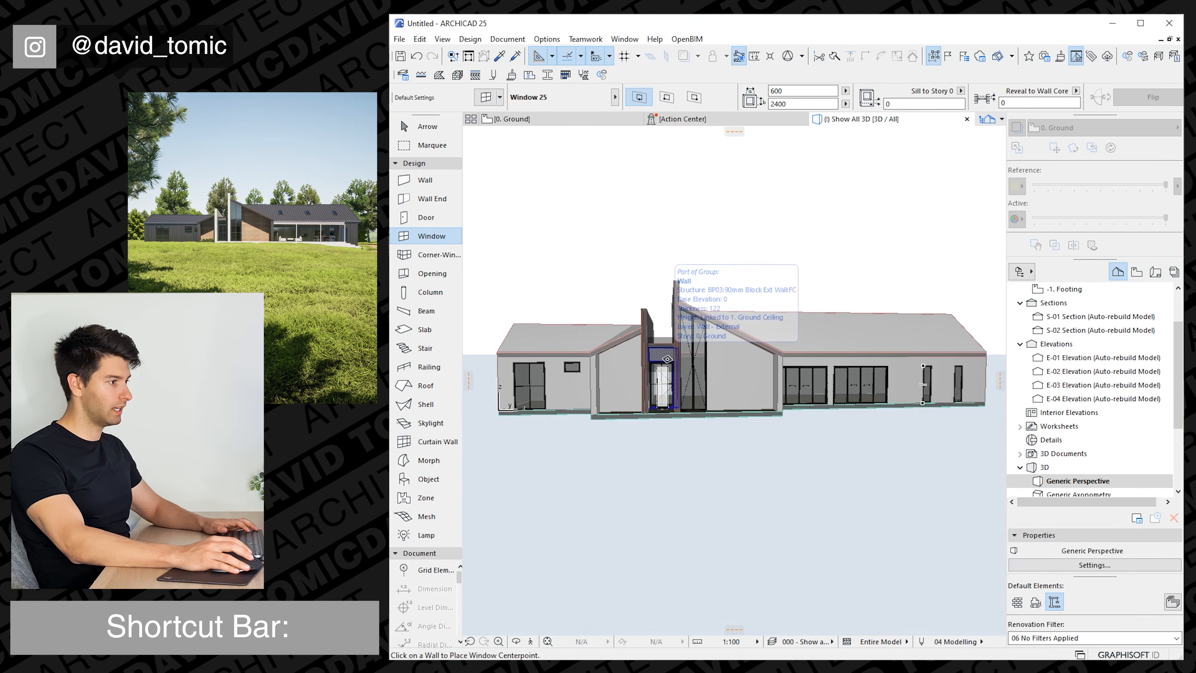
{"action": "left_click", "coordinate": [668, 359]}
{"action": "left_click", "coordinate": [609, 518]}
{"action": "key", "text": "Escape"}
Override all surfaces of the two tall brick feature walls with Concrete - Light 23.
{"action": "scroll", "coordinate": [664, 364], "scroll_direction": "up", "scroll_amount": 4}
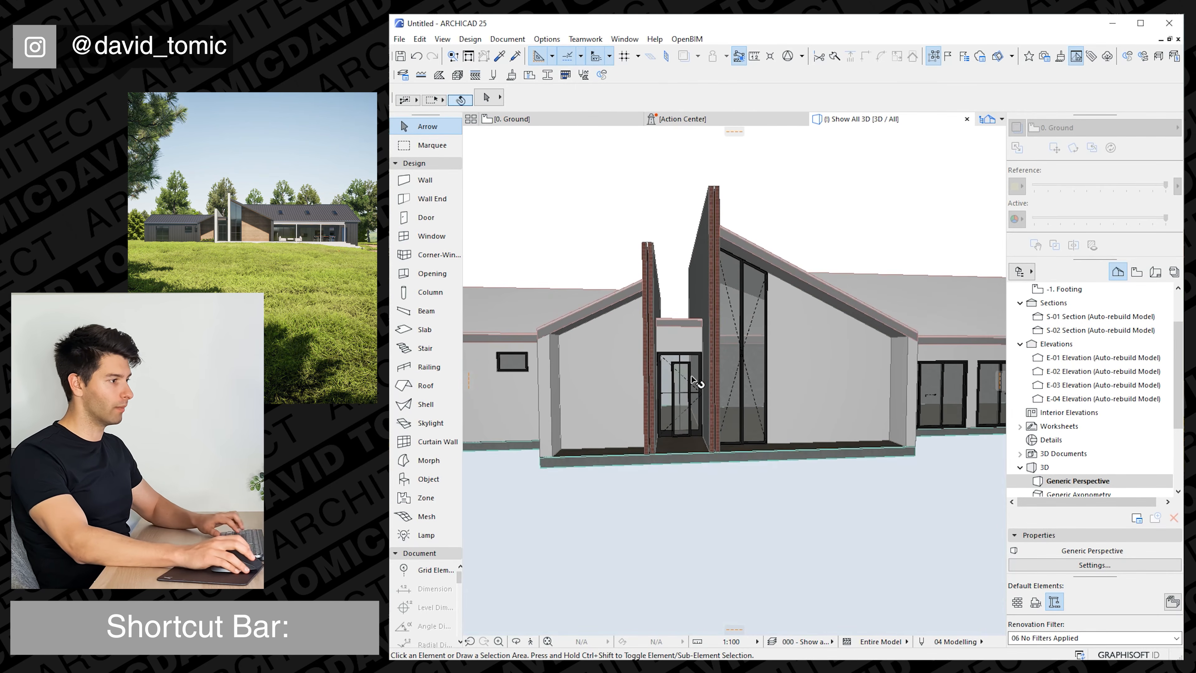
{"action": "scroll", "coordinate": [696, 385], "scroll_direction": "up", "scroll_amount": 3}
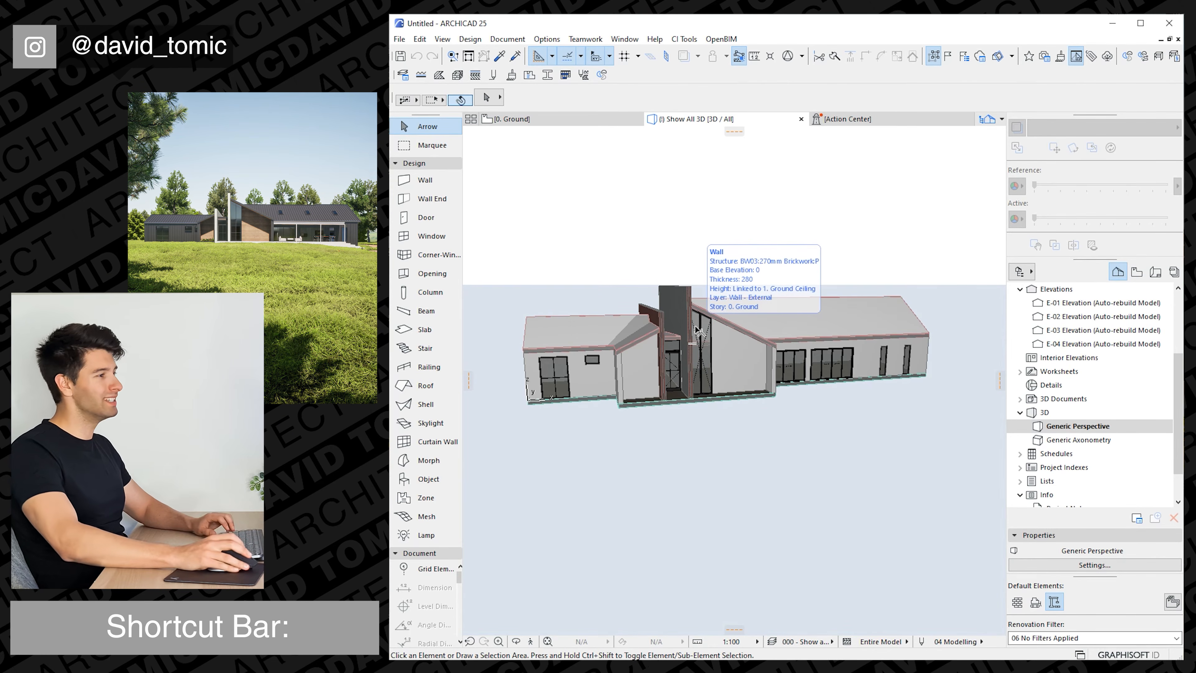
{"action": "left_click", "coordinate": [659, 316]}
{"action": "key", "text": "ctrl+t"}
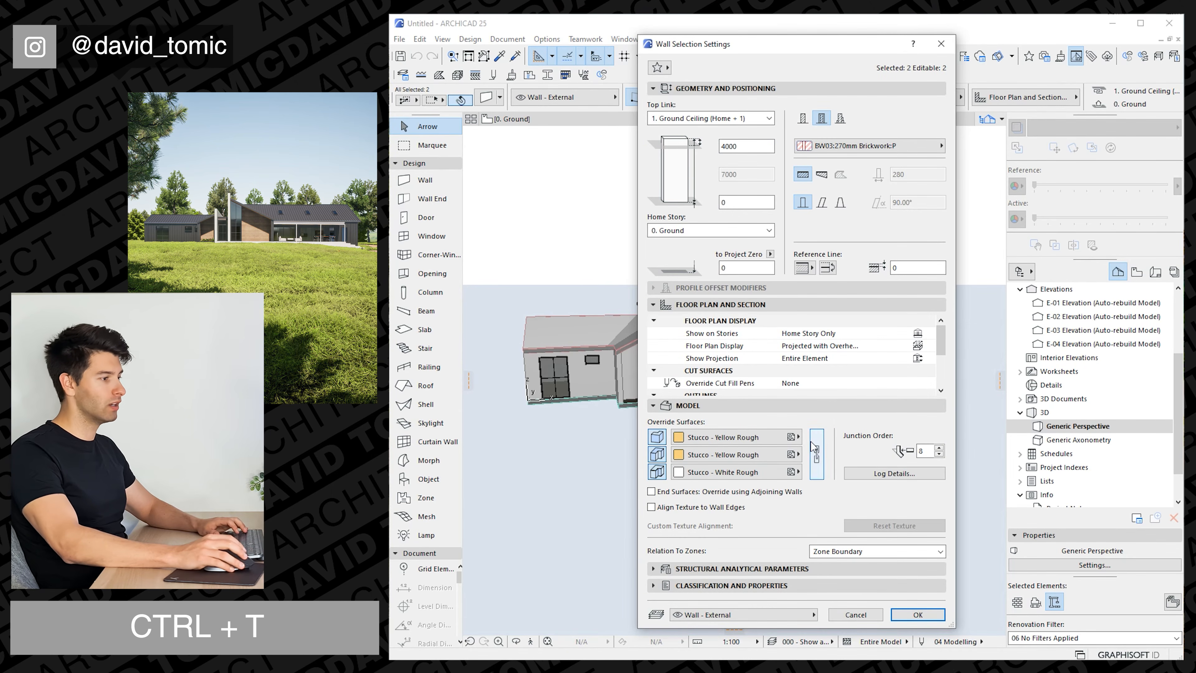
{"action": "left_click", "coordinate": [817, 455]}
{"action": "left_click", "coordinate": [770, 438]}
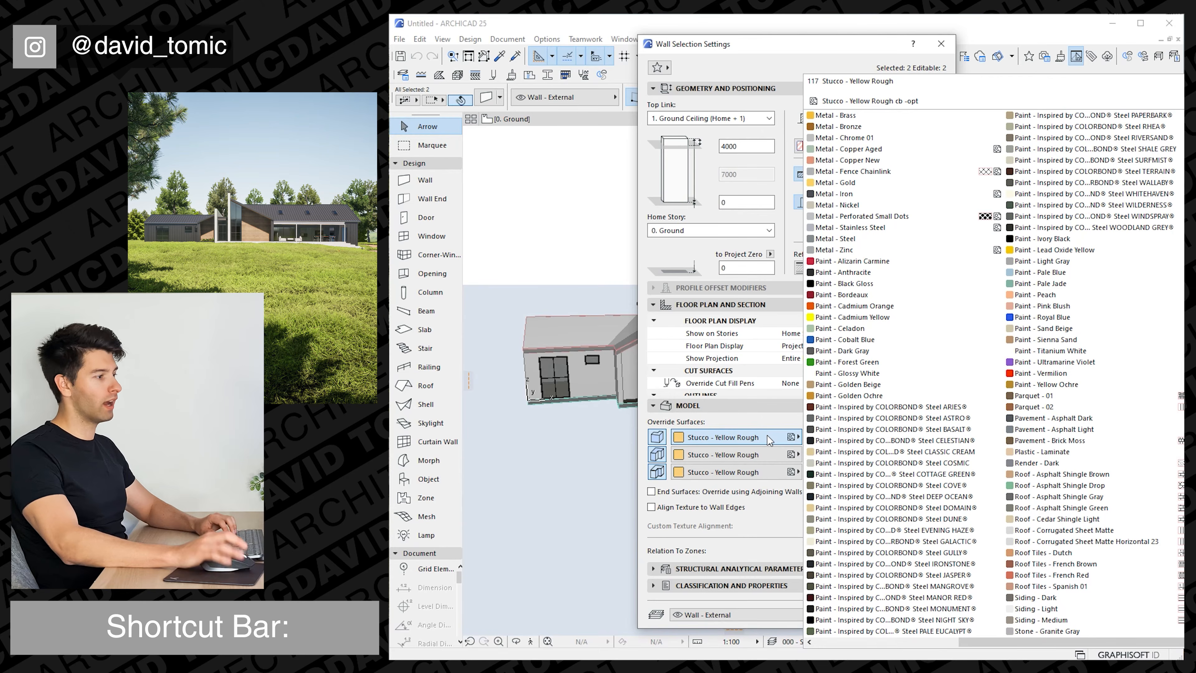
{"action": "type", "text": "co"}
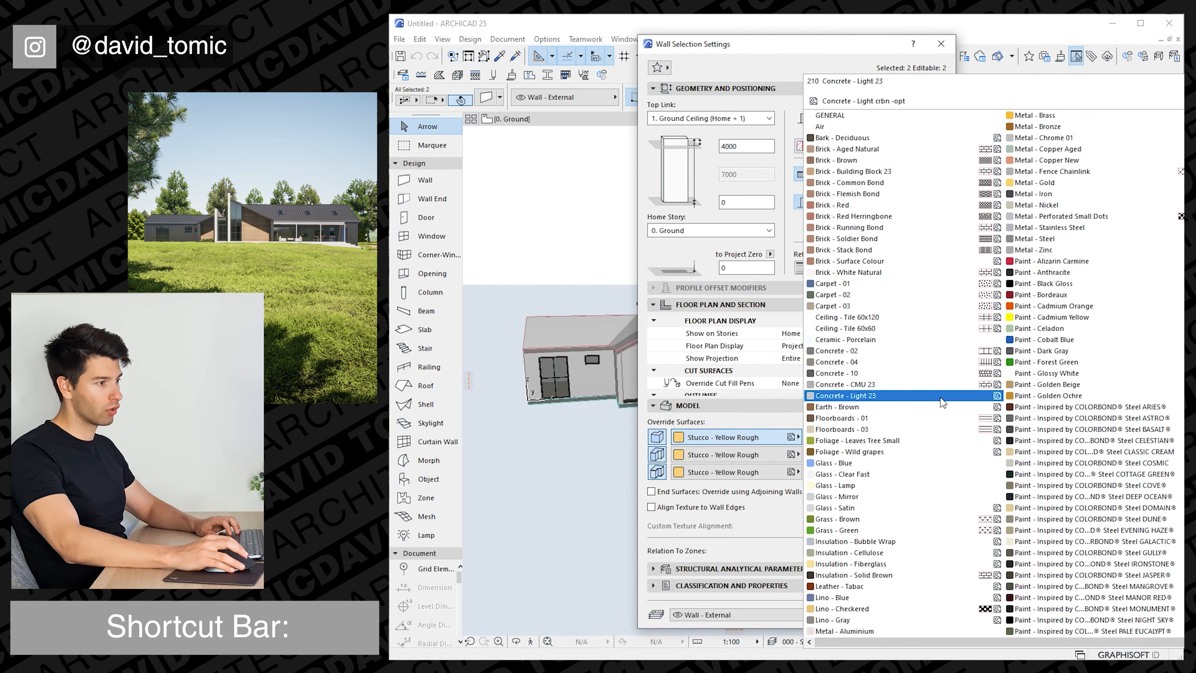
{"action": "left_click", "coordinate": [942, 401]}
{"action": "left_click", "coordinate": [918, 616]}
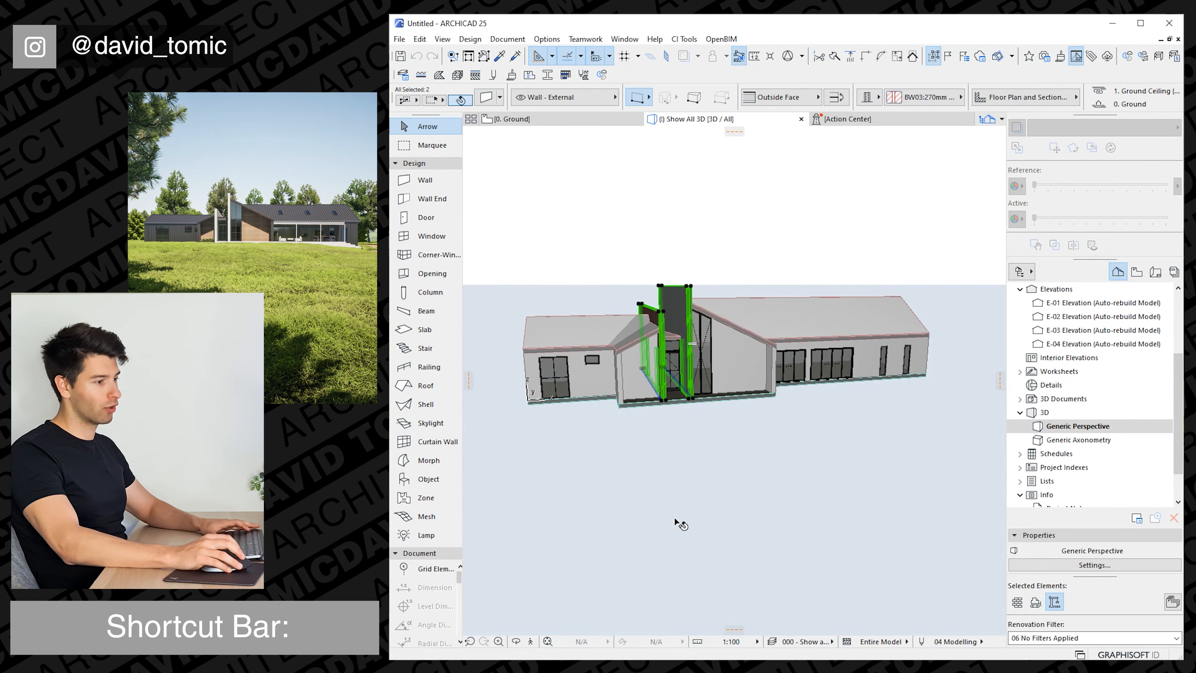
{"action": "left_click", "coordinate": [667, 447]}
Select the two front walls beneath the projection roofs together with the gable end walls of the left and right wings.
{"action": "scroll", "coordinate": [642, 403], "scroll_direction": "up", "scroll_amount": 2}
{"action": "middle_click_drag", "start_coordinate": [642, 403], "coordinate": [644, 378], "text": "shift"}
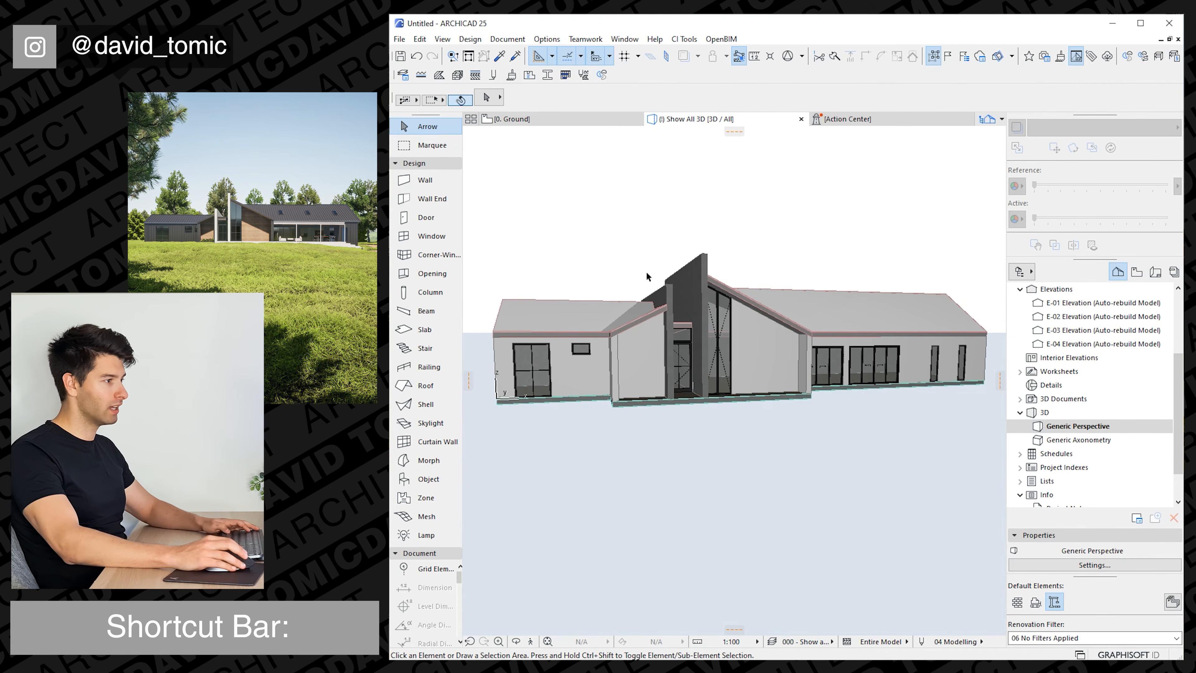
{"action": "left_click", "coordinate": [642, 355]}
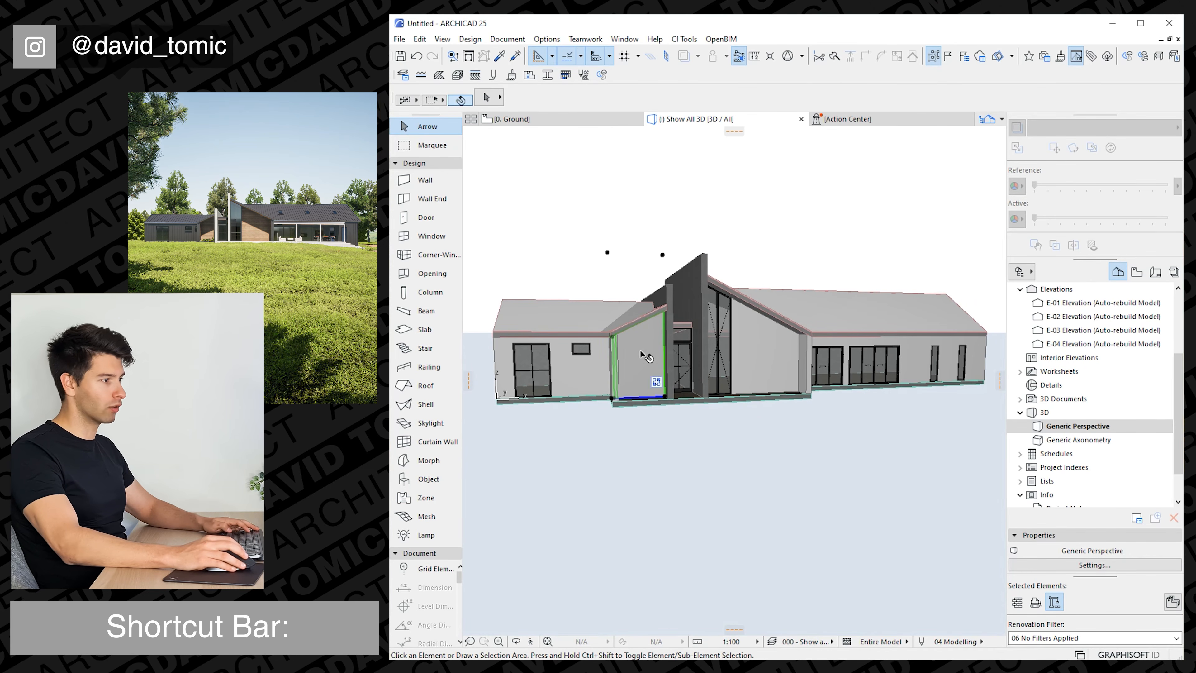
{"action": "left_click", "coordinate": [764, 348], "text": "shift"}
{"action": "middle_click_drag", "start_coordinate": [475, 371], "coordinate": [881, 412], "text": "shift"}
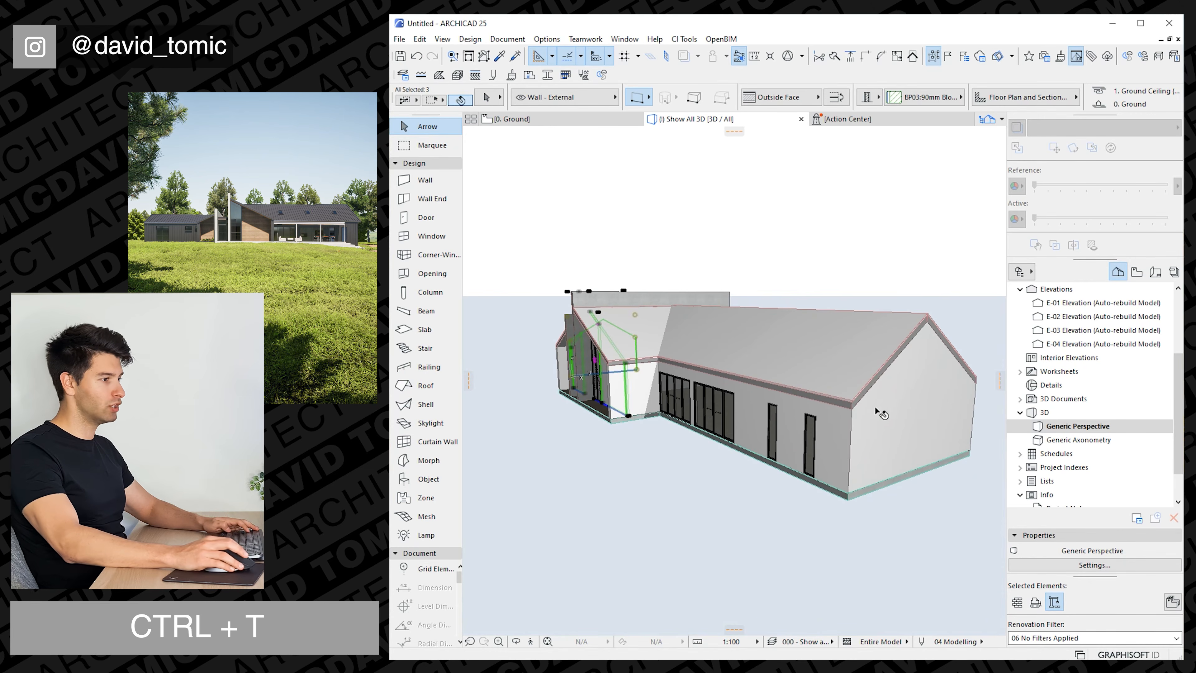
{"action": "left_click", "coordinate": [881, 411], "text": "shift"}
{"action": "middle_click_drag", "start_coordinate": [758, 403], "coordinate": [847, 390], "text": "shift"}
Override only the outside surface of the four selected walls with Wood - Walnut Horizontal, and clear the selection.
{"action": "key", "text": "ctrl+t"}
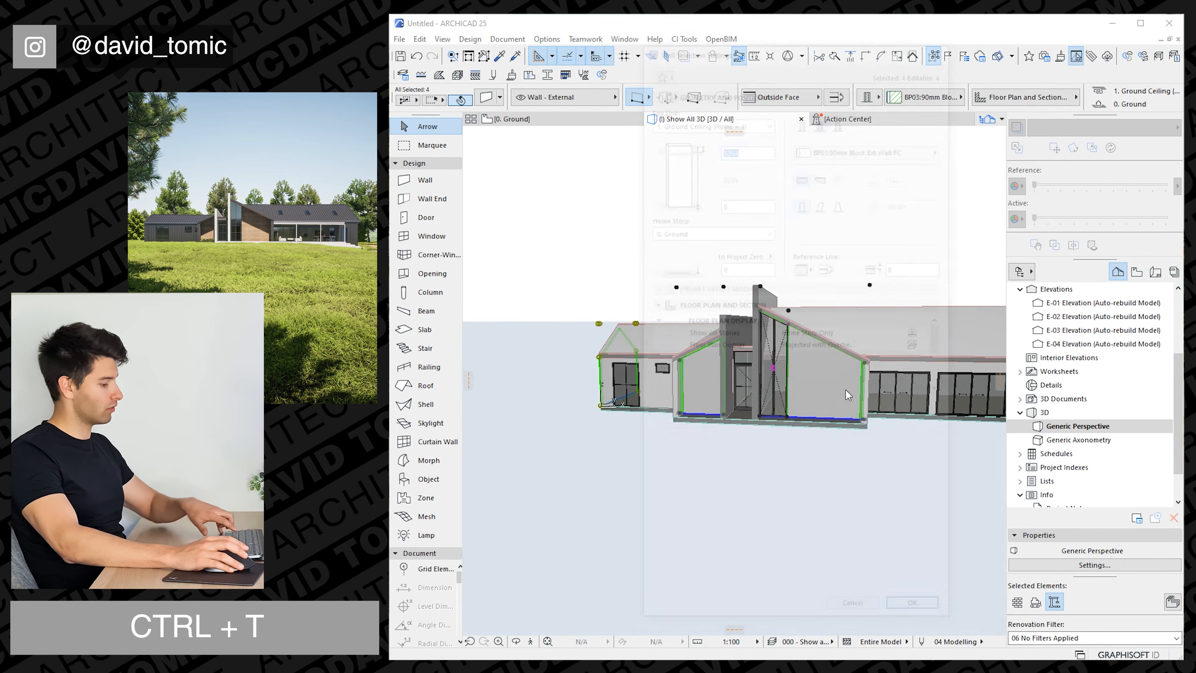
{"action": "left_click", "coordinate": [658, 437]}
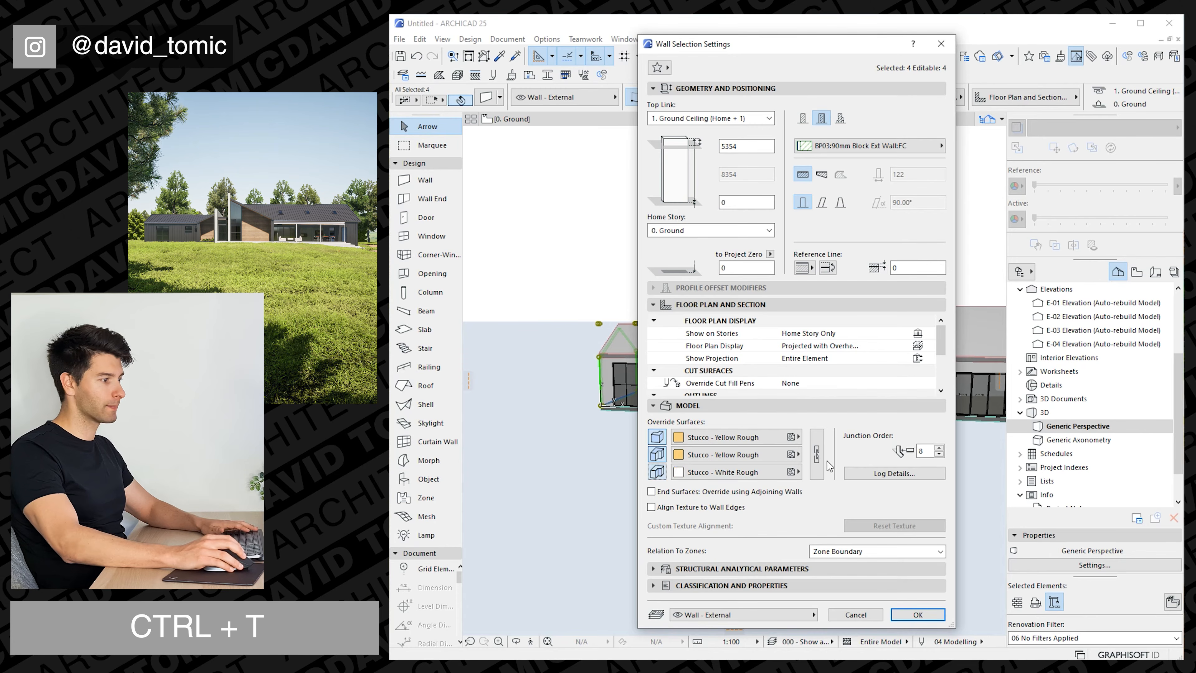
{"action": "left_click", "coordinate": [719, 438]}
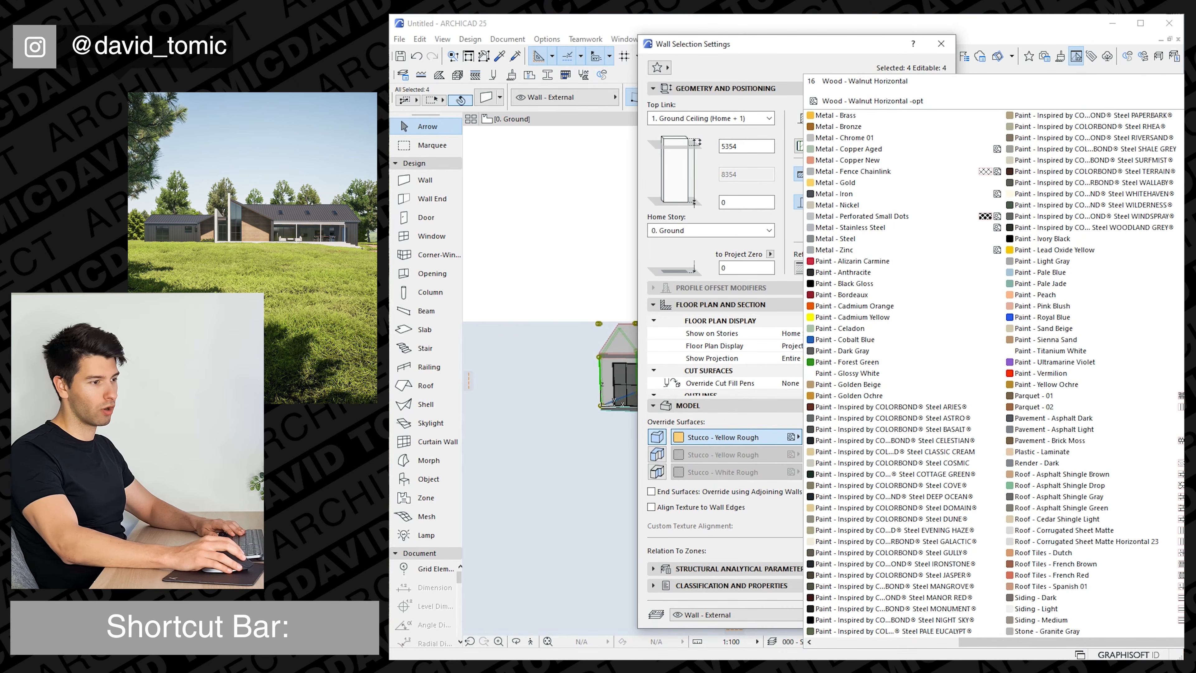
{"action": "left_click", "coordinate": [1180, 476]}
{"action": "left_click", "coordinate": [918, 612]}
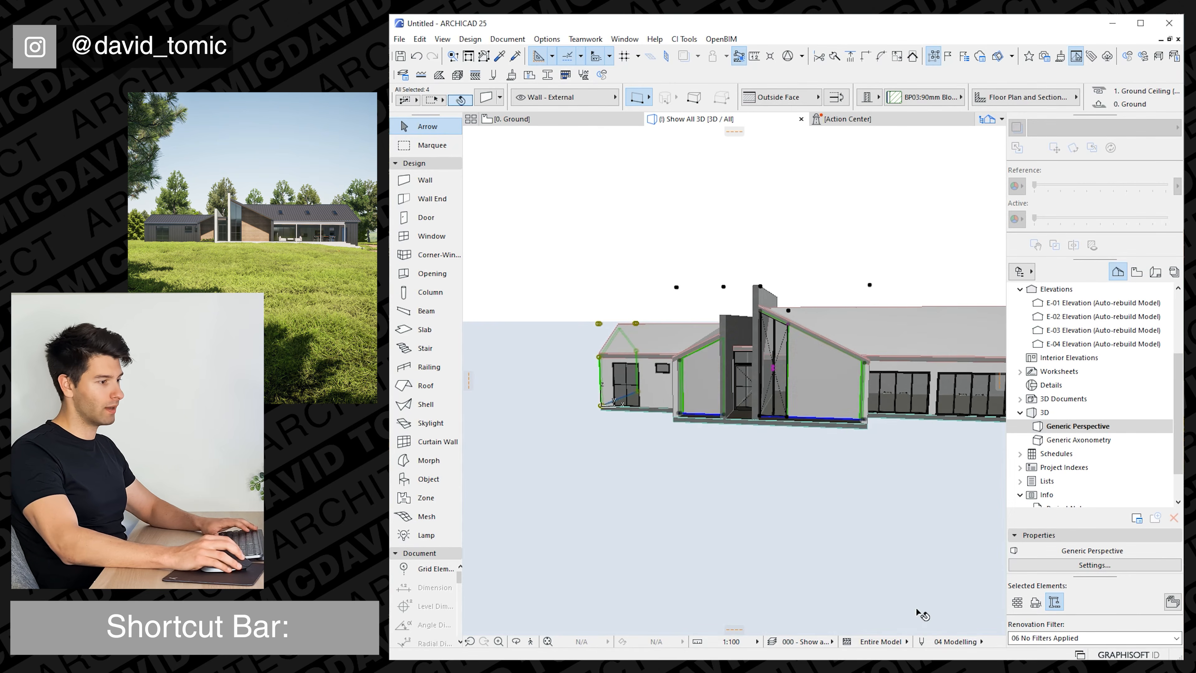
{"action": "middle_click_drag", "start_coordinate": [704, 401], "coordinate": [745, 388], "text": "shift"}
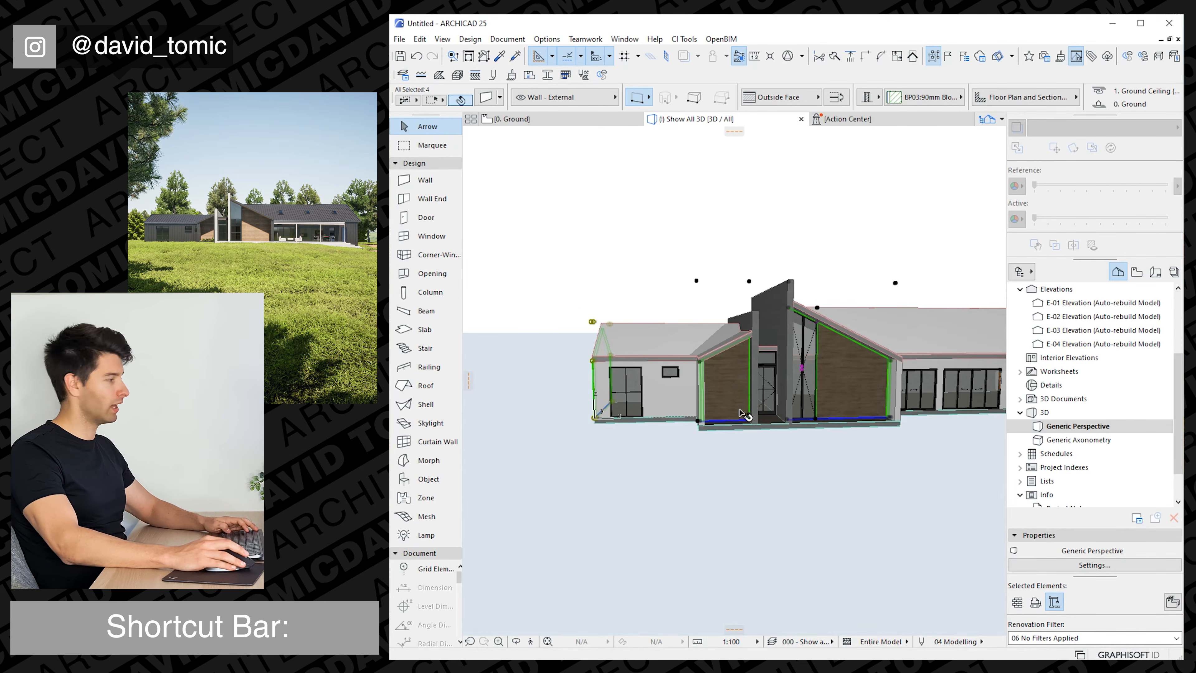
{"action": "key", "text": "Escape"}
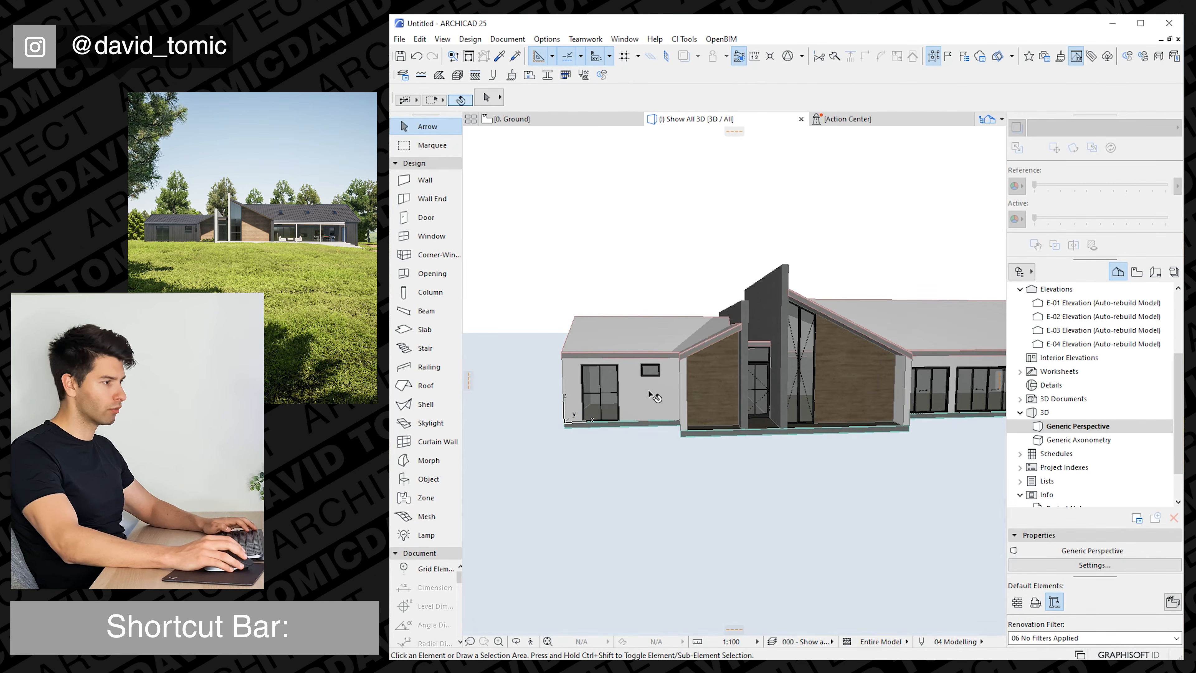
Select the six roof planes over both wings and projections, and open the CI Tools Roof Covering settings for them.
{"action": "middle_click_drag", "start_coordinate": [651, 396], "coordinate": [662, 366], "text": "shift"}
{"action": "left_click", "coordinate": [708, 382]}
{"action": "left_click", "coordinate": [704, 388]}
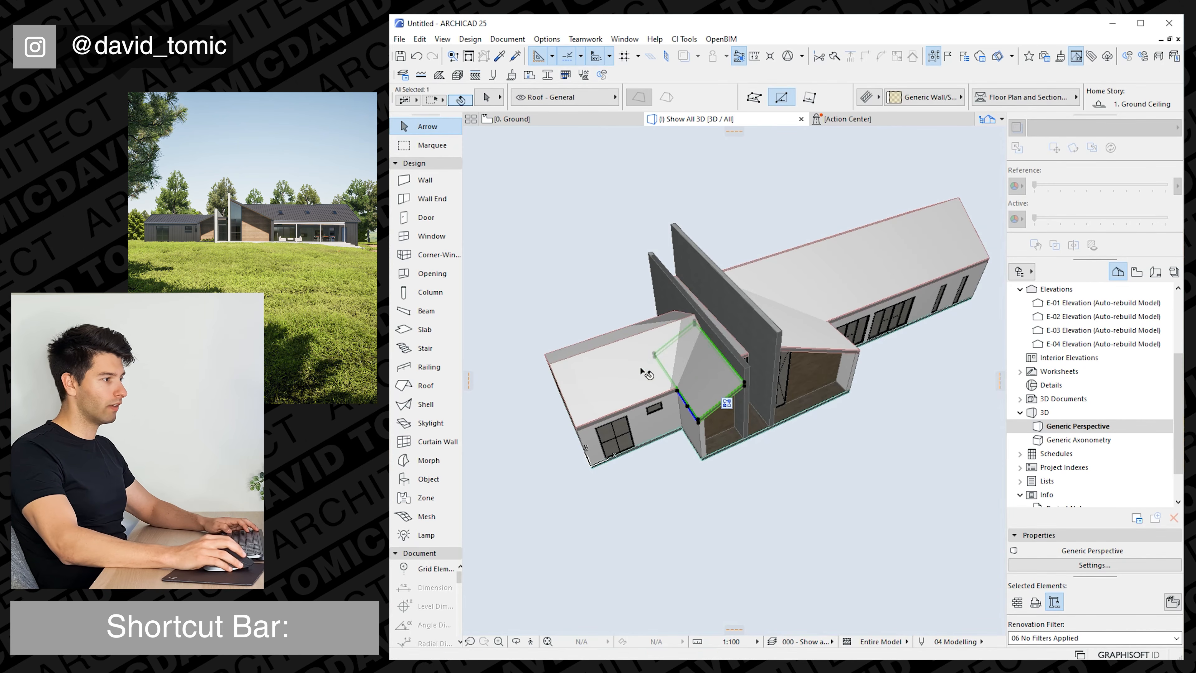
{"action": "left_click", "coordinate": [636, 368], "text": "shift"}
{"action": "left_click", "coordinate": [613, 337], "text": "shift"}
{"action": "left_click", "coordinate": [819, 301], "text": "shift"}
{"action": "middle_click_drag", "start_coordinate": [818, 300], "coordinate": [831, 312], "text": "shift"}
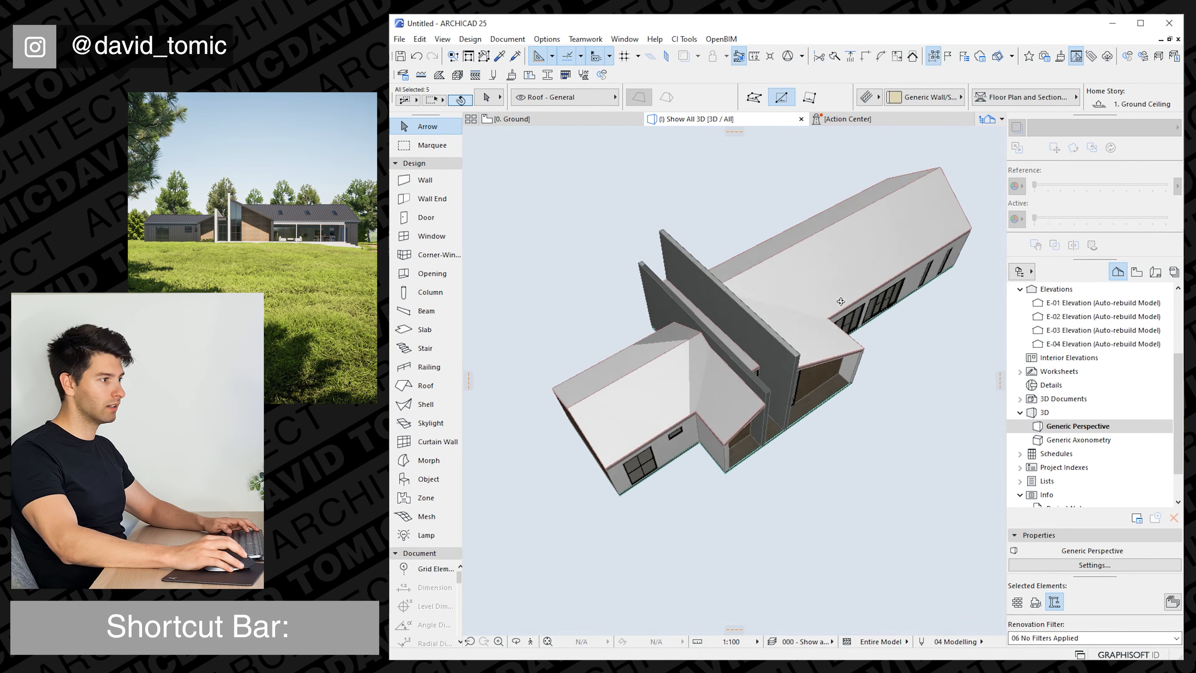
{"action": "middle_click_drag", "start_coordinate": [831, 312], "coordinate": [843, 321], "text": "shift"}
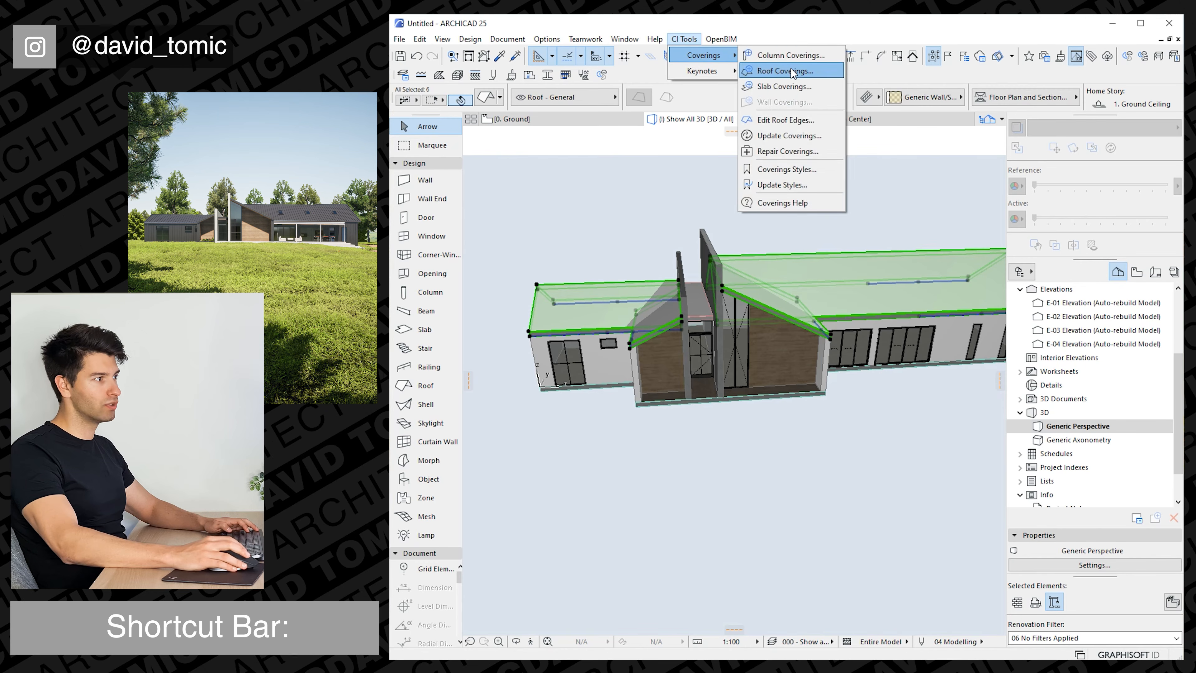
{"action": "left_click", "coordinate": [785, 71]}
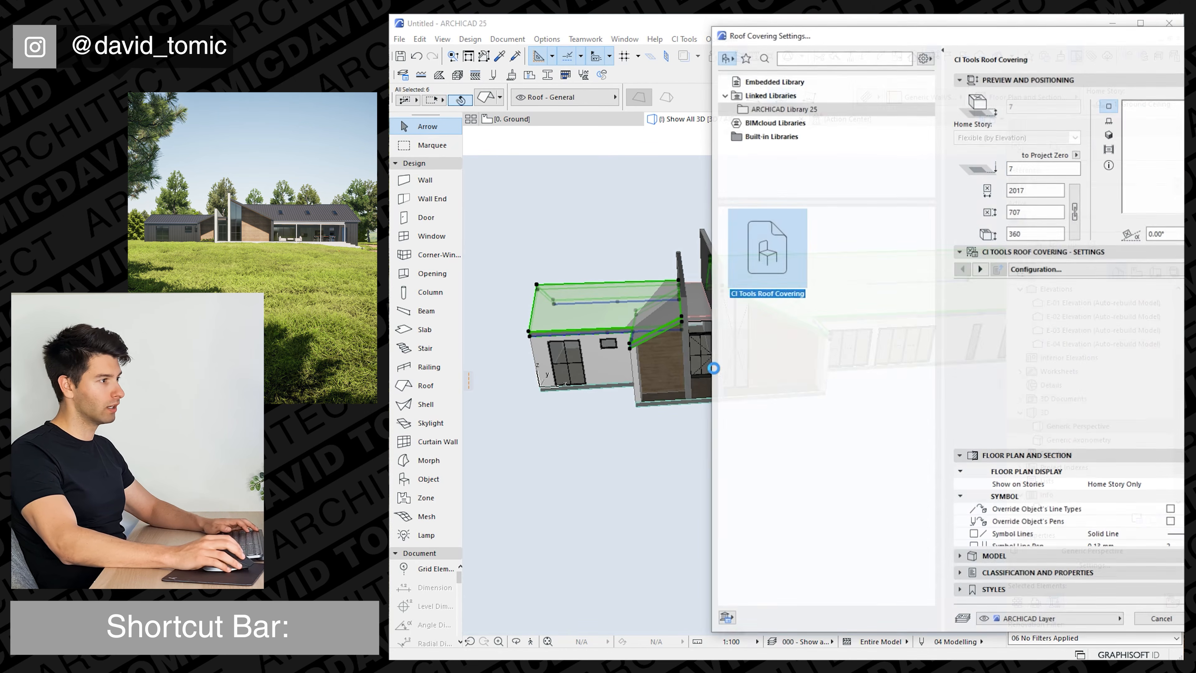
{"action": "left_click_drag", "start_coordinate": [1011, 38], "coordinate": [780, 39]}
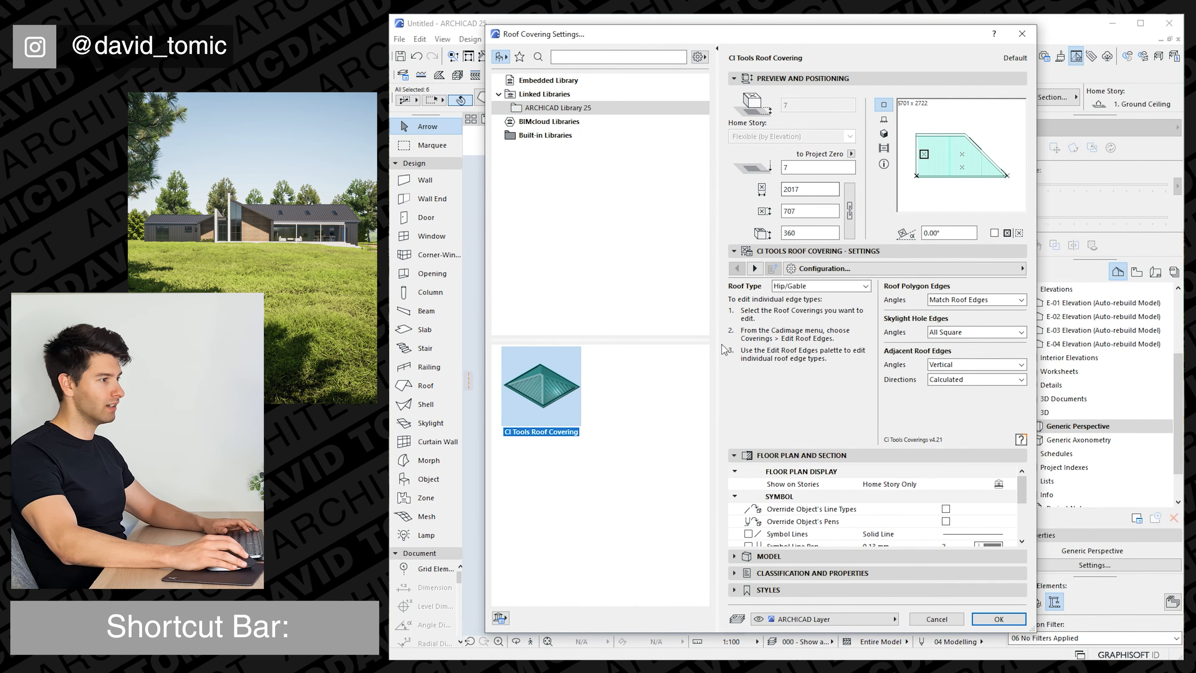
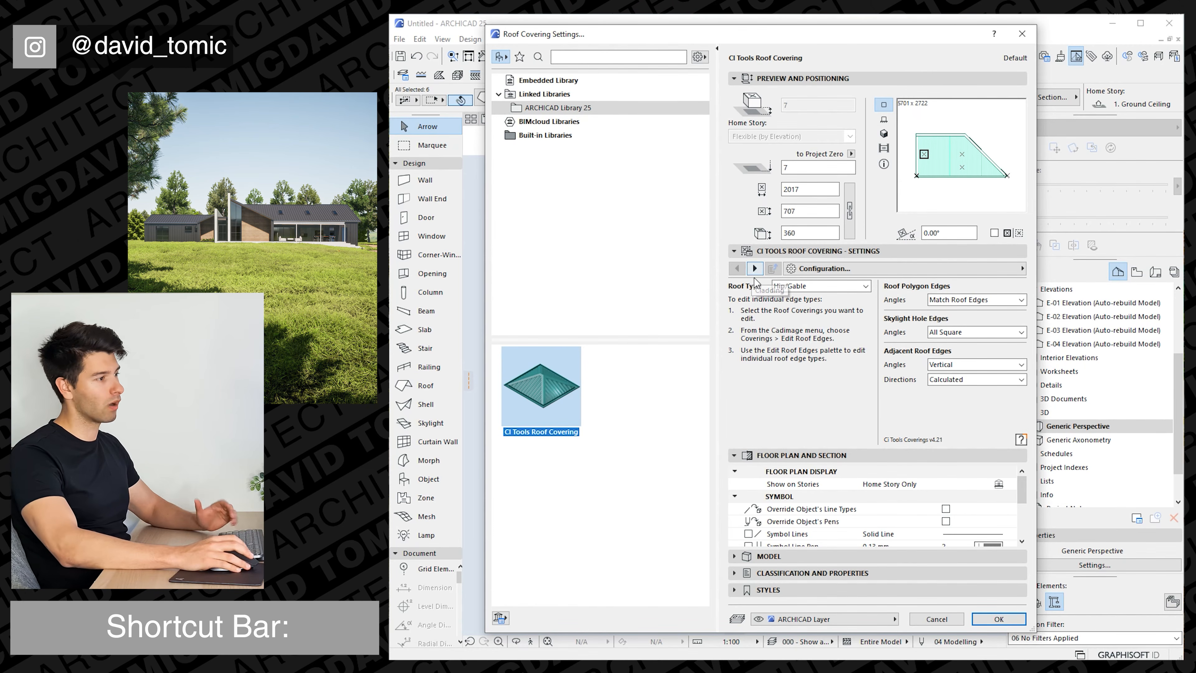
Set the roof covering's cladding type to Ribbed with dimensions A 300, B 9, C 50 and D 18.
{"action": "left_click", "coordinate": [755, 269]}
{"action": "left_click", "coordinate": [796, 307]}
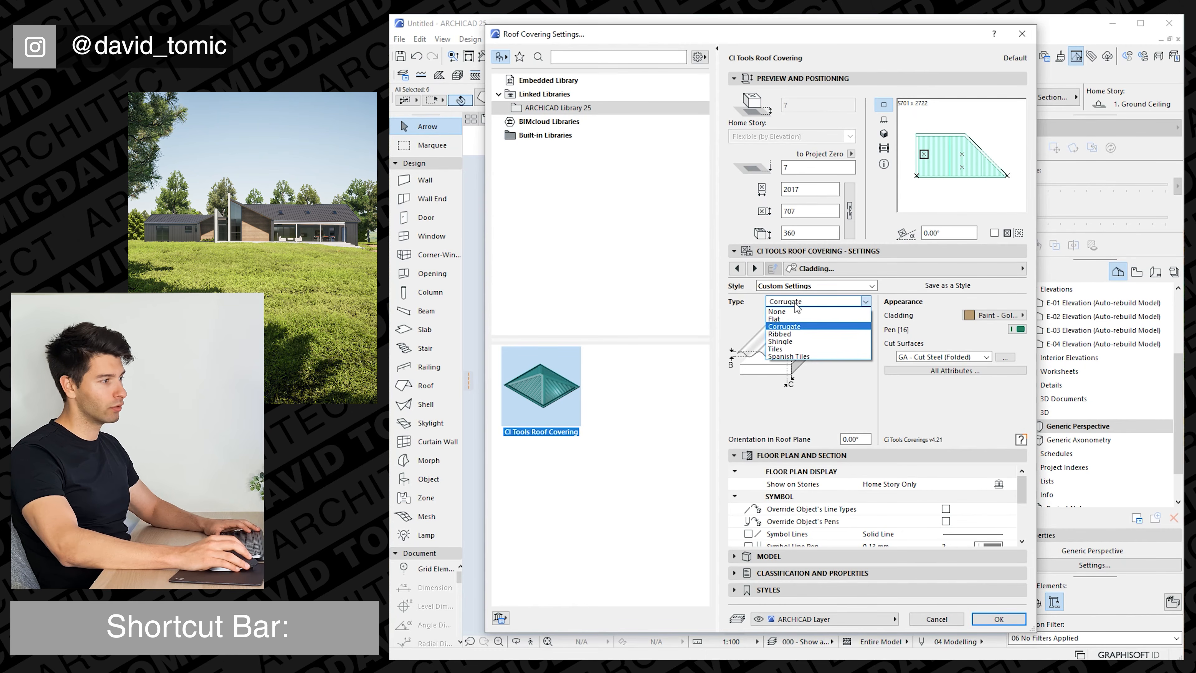
{"action": "left_click", "coordinate": [803, 338]}
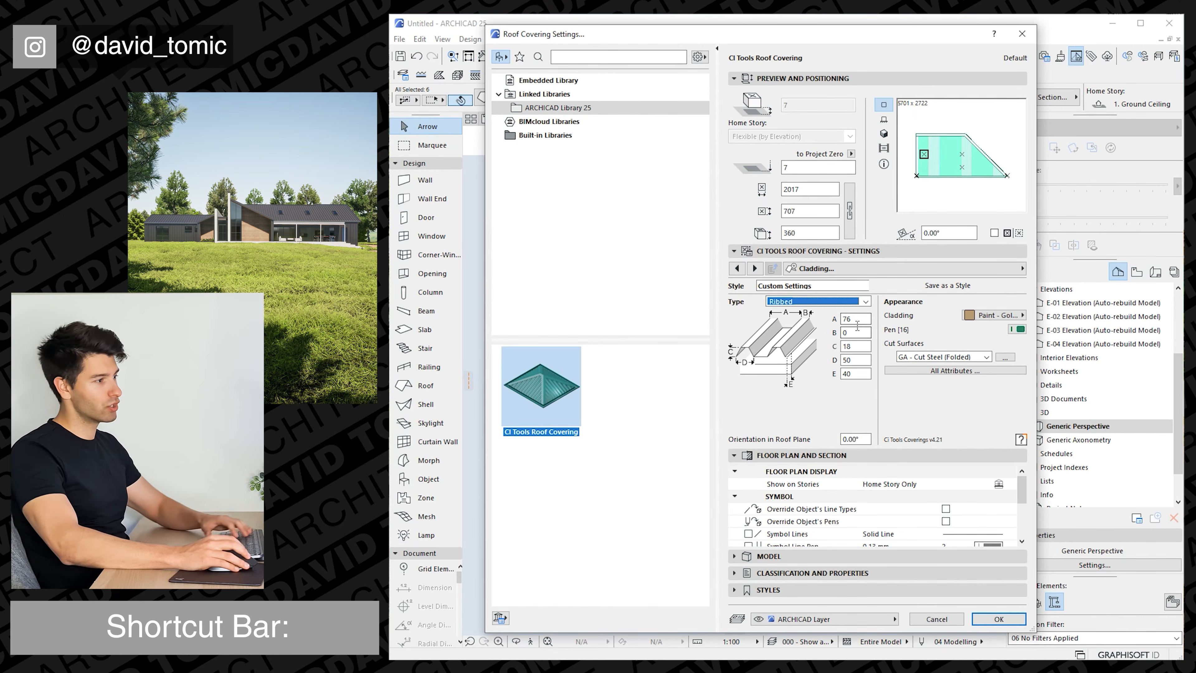
{"action": "left_click_drag", "start_coordinate": [861, 324], "coordinate": [834, 334]}
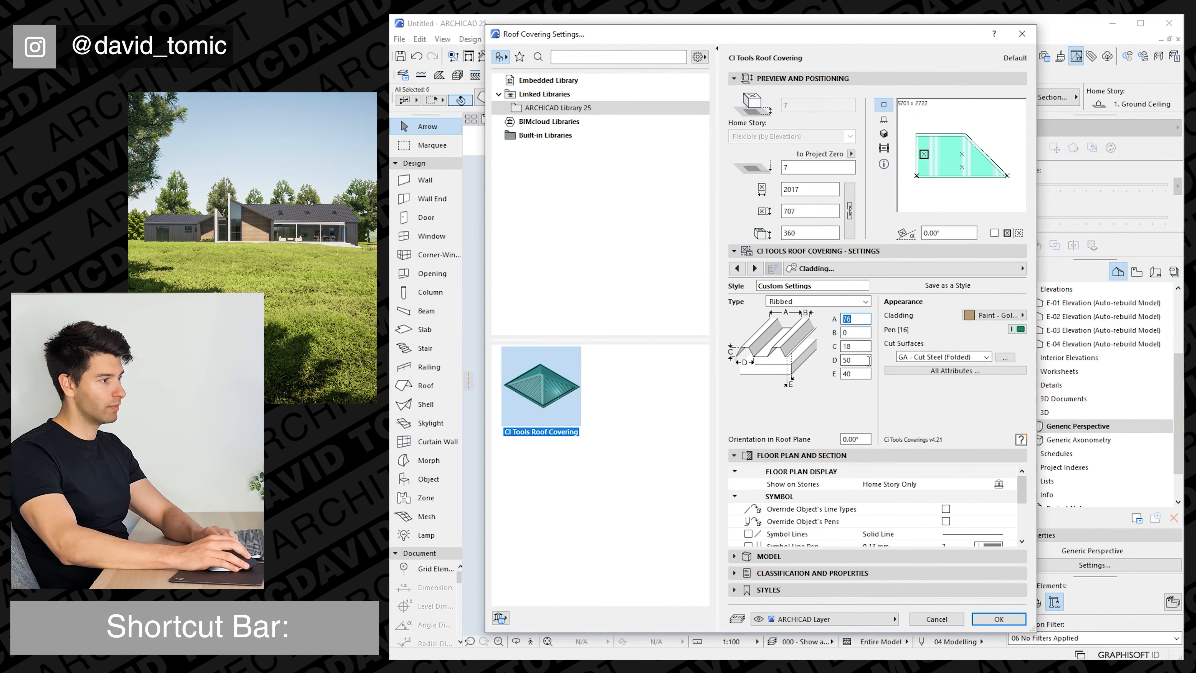
{"action": "type", "text": "300"}
{"action": "key", "text": "Tab"}
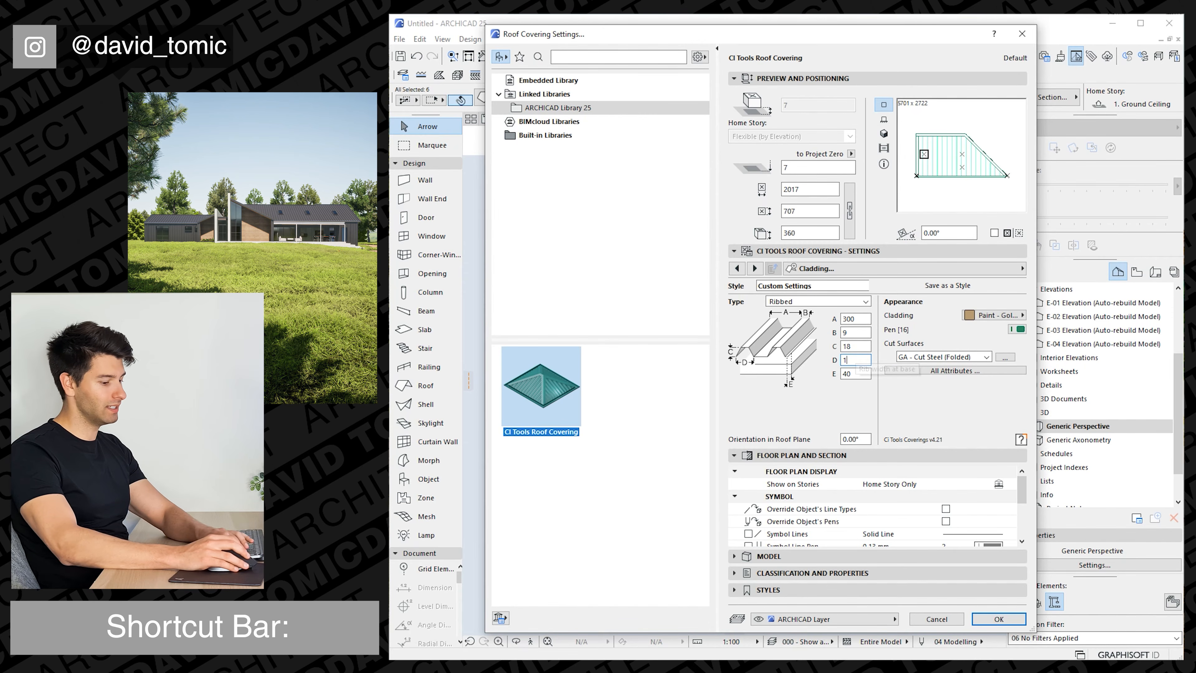
{"action": "key", "text": "Tab"}
{"action": "type", "text": "50"}
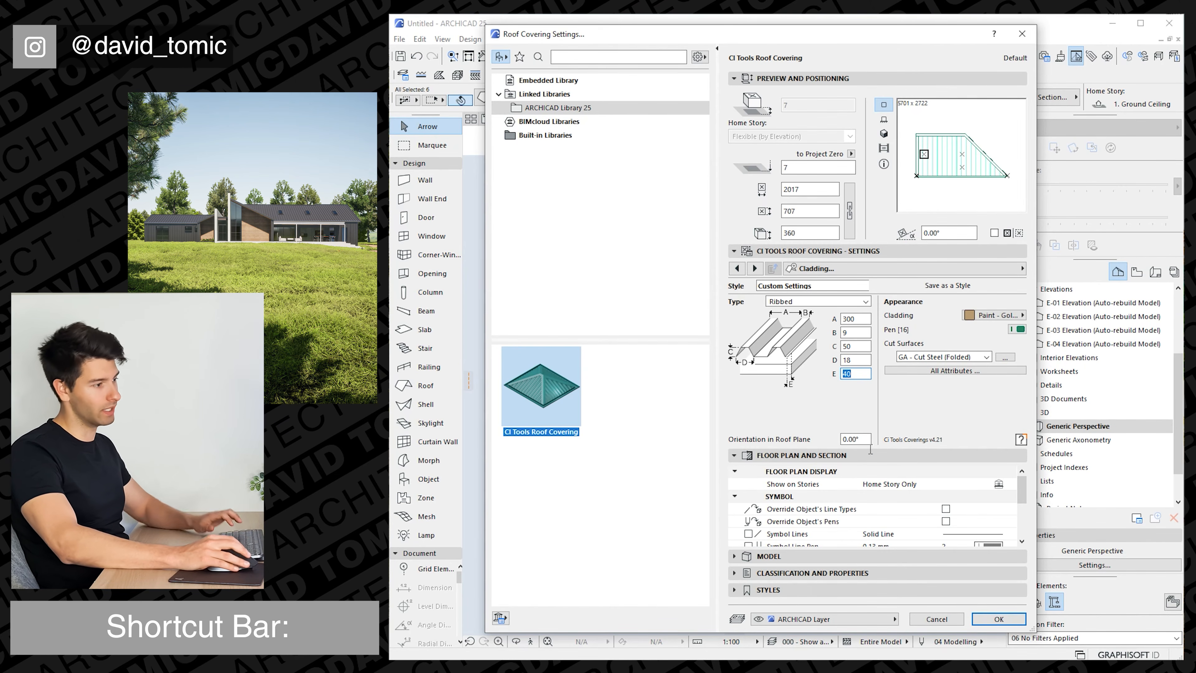
Override the roof covering's surface with Paint - Anthracite.
{"action": "left_click", "coordinate": [737, 557]}
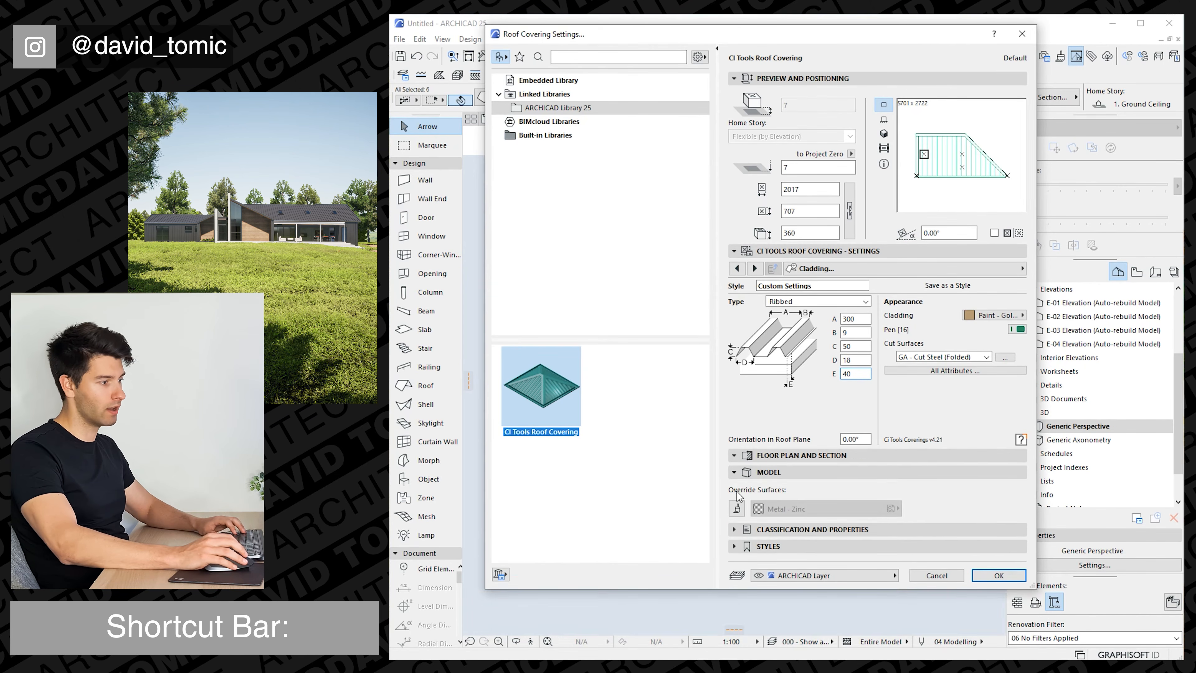
{"action": "left_click", "coordinate": [737, 508]}
{"action": "left_click", "coordinate": [791, 509]}
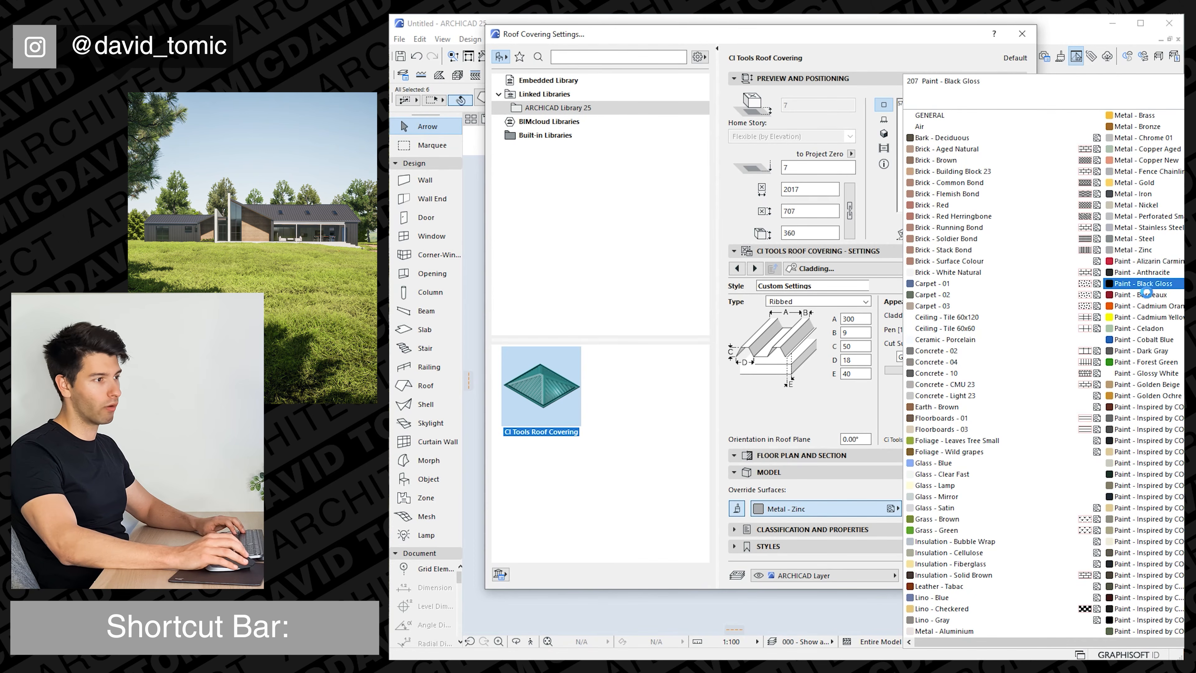
{"action": "left_click", "coordinate": [1151, 288]}
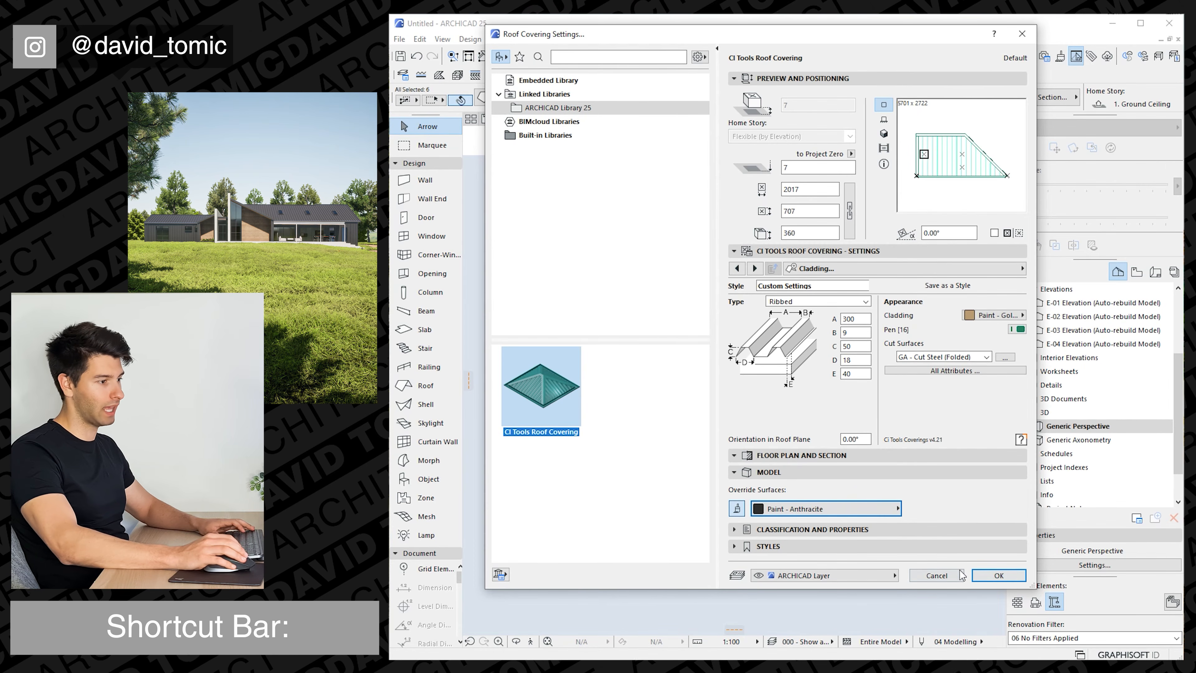
Override the roof covering's line types and pens, choose a black symbol line pen, and apply the covering to the selected roofs.
{"action": "left_click", "coordinate": [912, 457]}
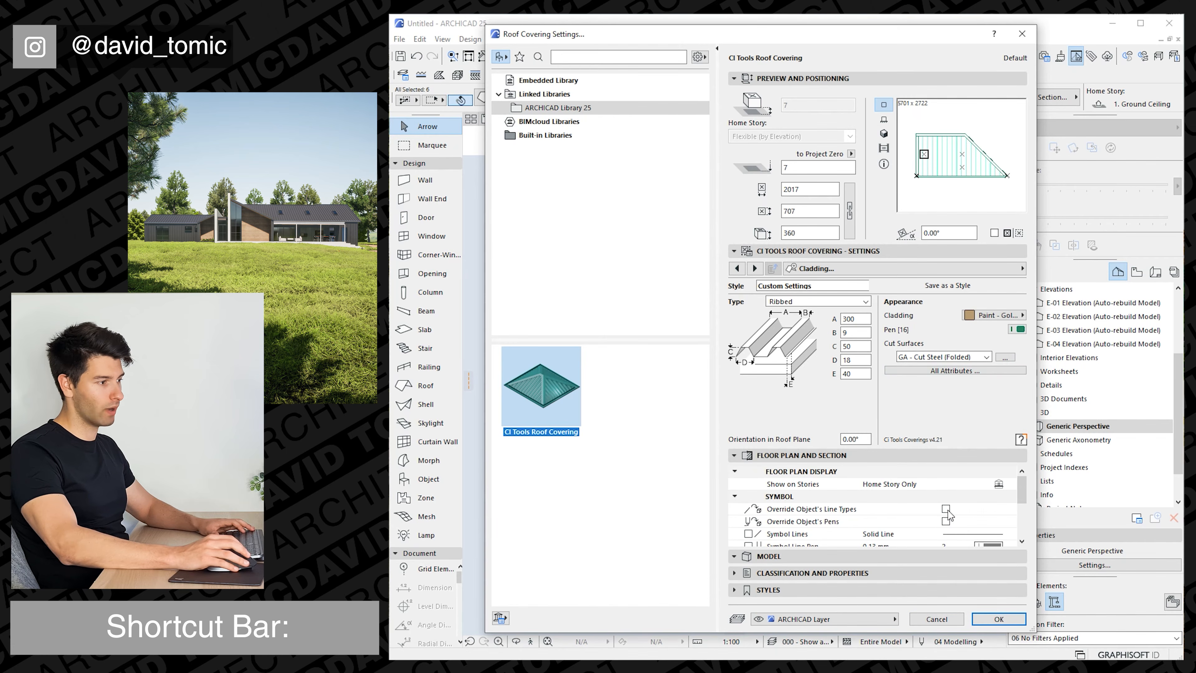
{"action": "left_click", "coordinate": [946, 509]}
{"action": "left_click", "coordinate": [947, 521]}
{"action": "scroll", "coordinate": [986, 529], "scroll_direction": "down", "scroll_amount": 2}
{"action": "left_click", "coordinate": [988, 471]}
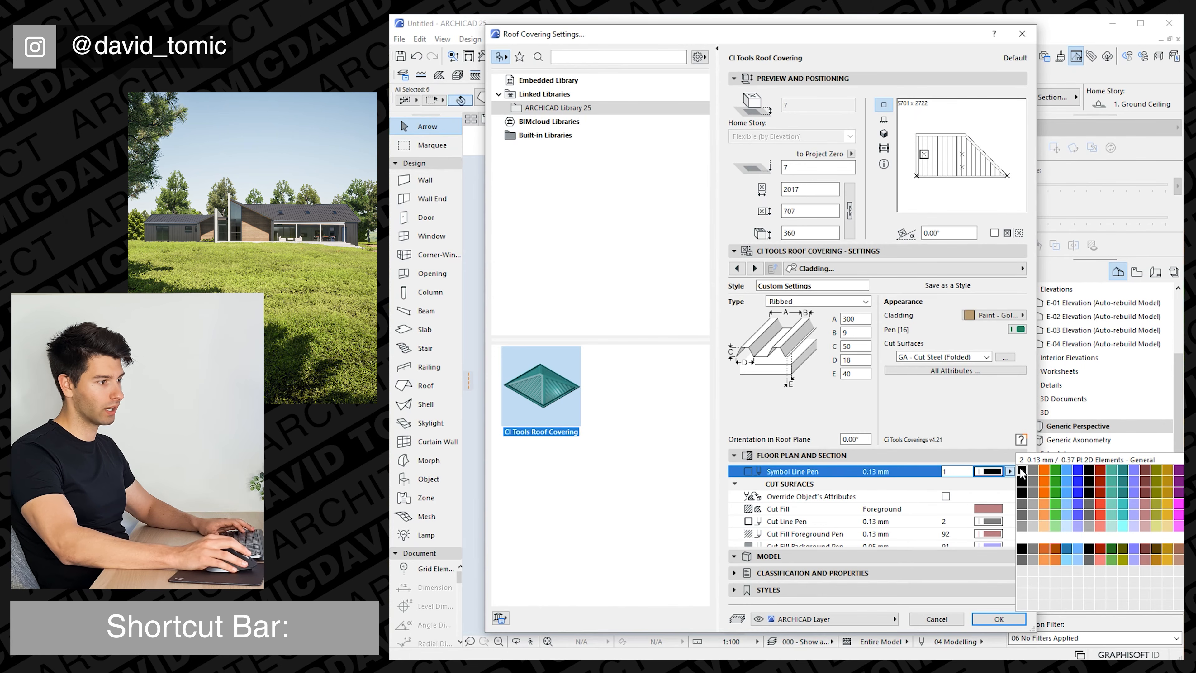
{"action": "left_click", "coordinate": [1029, 472]}
{"action": "left_click", "coordinate": [999, 619]}
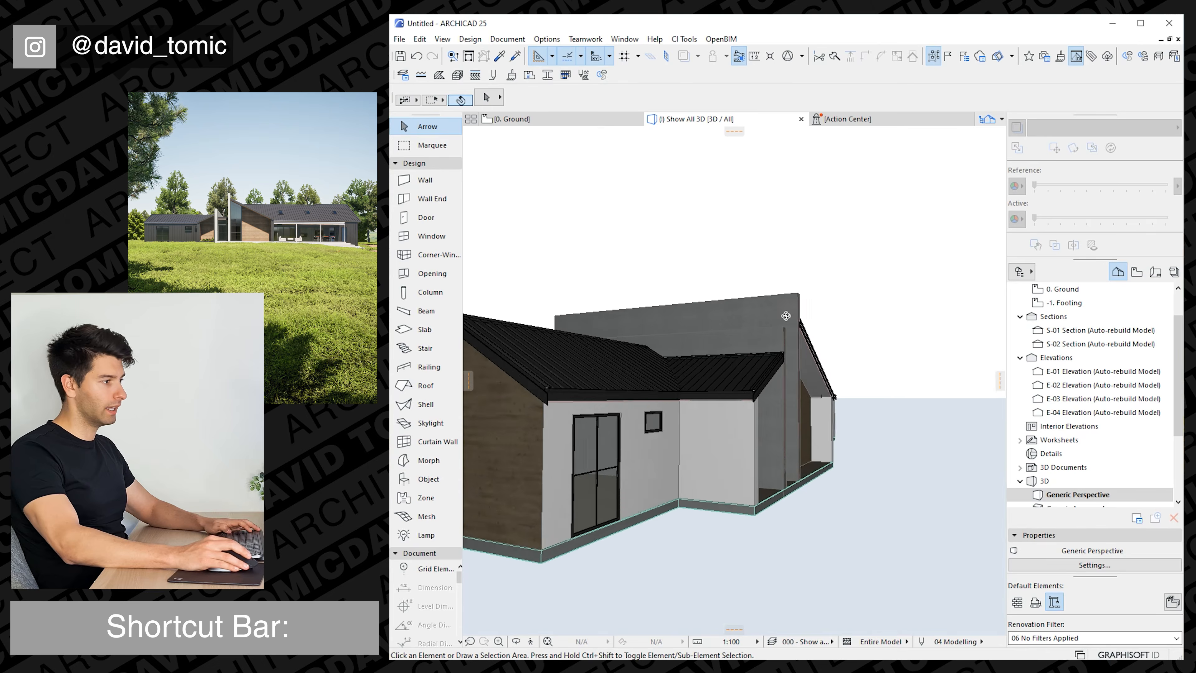
{"action": "middle_click_drag", "start_coordinate": [788, 318], "coordinate": [697, 391], "text": "shift"}
{"action": "scroll", "coordinate": [696, 391], "scroll_direction": "down", "scroll_amount": 3}
{"action": "middle_click_drag", "start_coordinate": [800, 373], "coordinate": [652, 268], "text": "shift"}
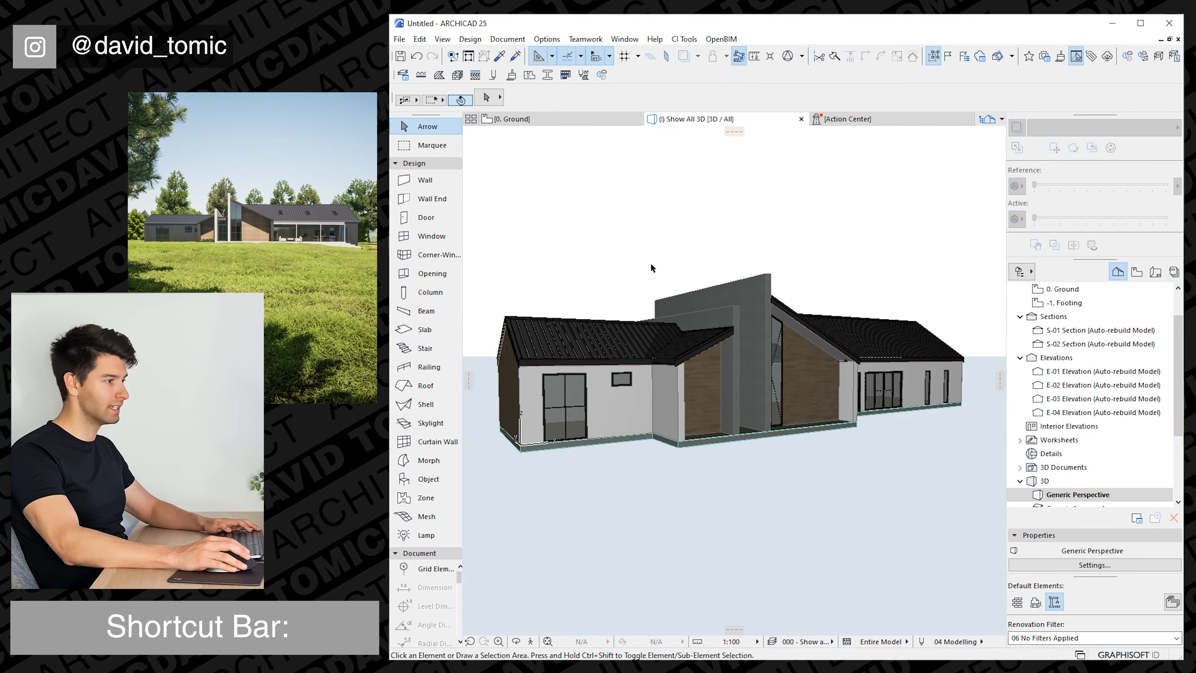
In the ground floor plan, select the right wing's outer walls together with the short walls at the end of its projection.
{"action": "key", "text": "F2"}
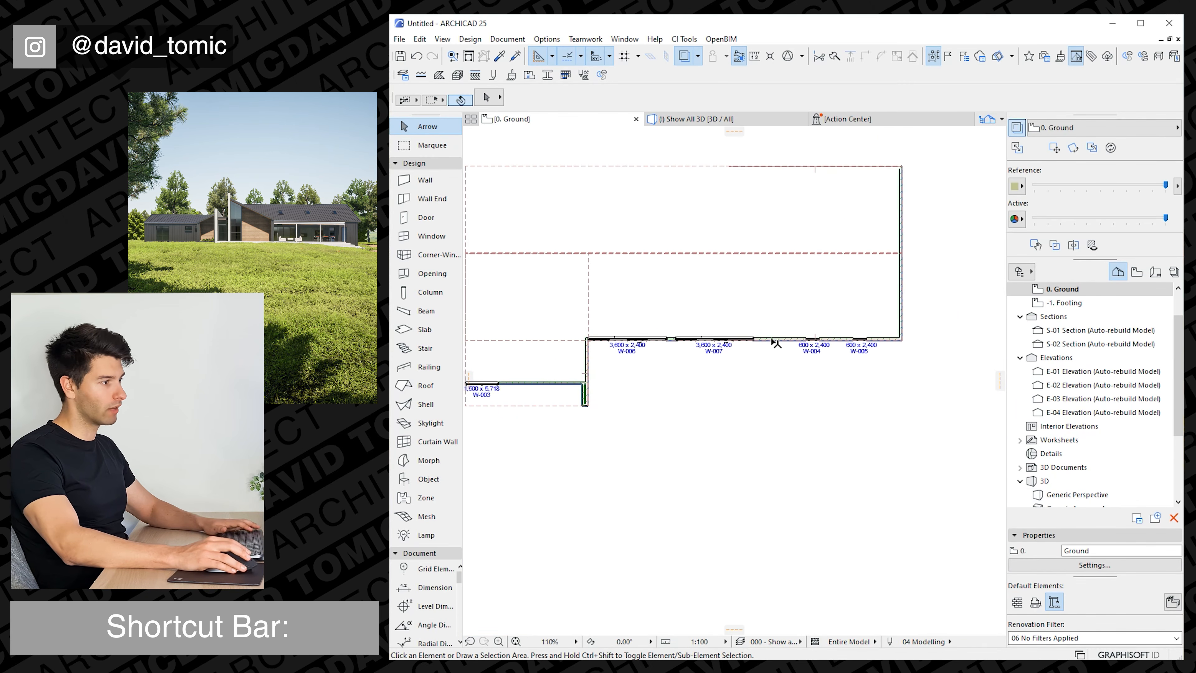
{"action": "left_click", "coordinate": [771, 339]}
{"action": "key", "text": "alt+g"}
{"action": "middle_click_drag", "start_coordinate": [710, 343], "coordinate": [858, 342]}
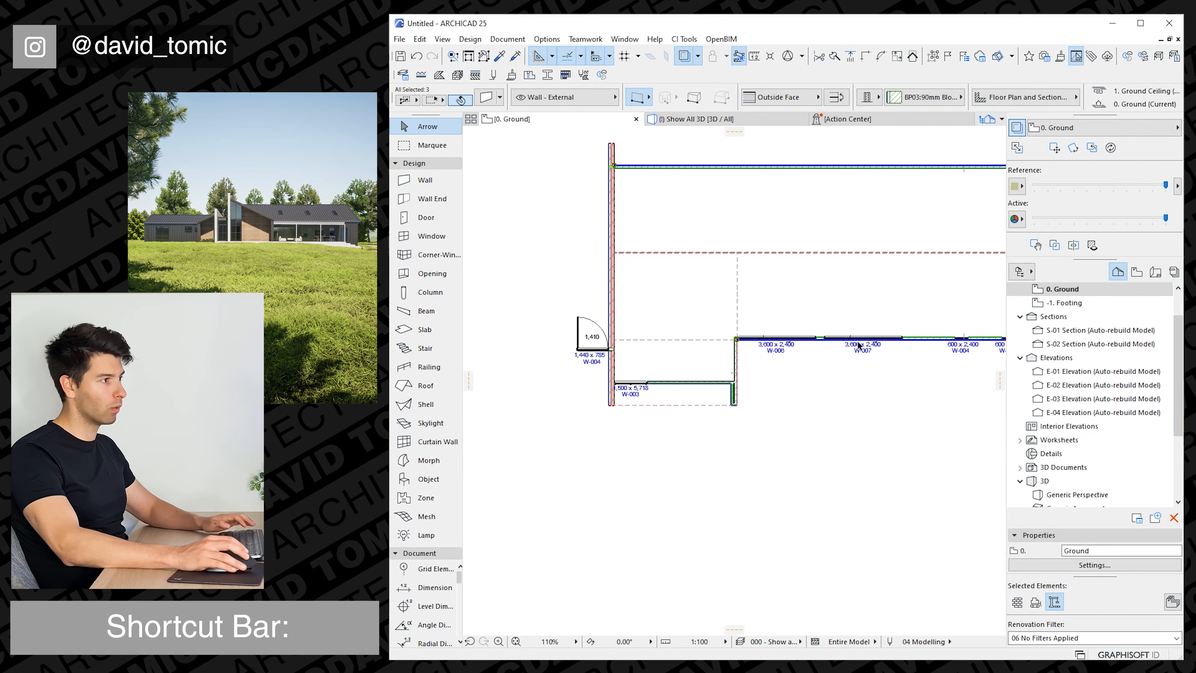
{"action": "left_click", "coordinate": [734, 364], "text": "shift"}
{"action": "scroll", "coordinate": [731, 394], "scroll_direction": "up", "scroll_amount": 3}
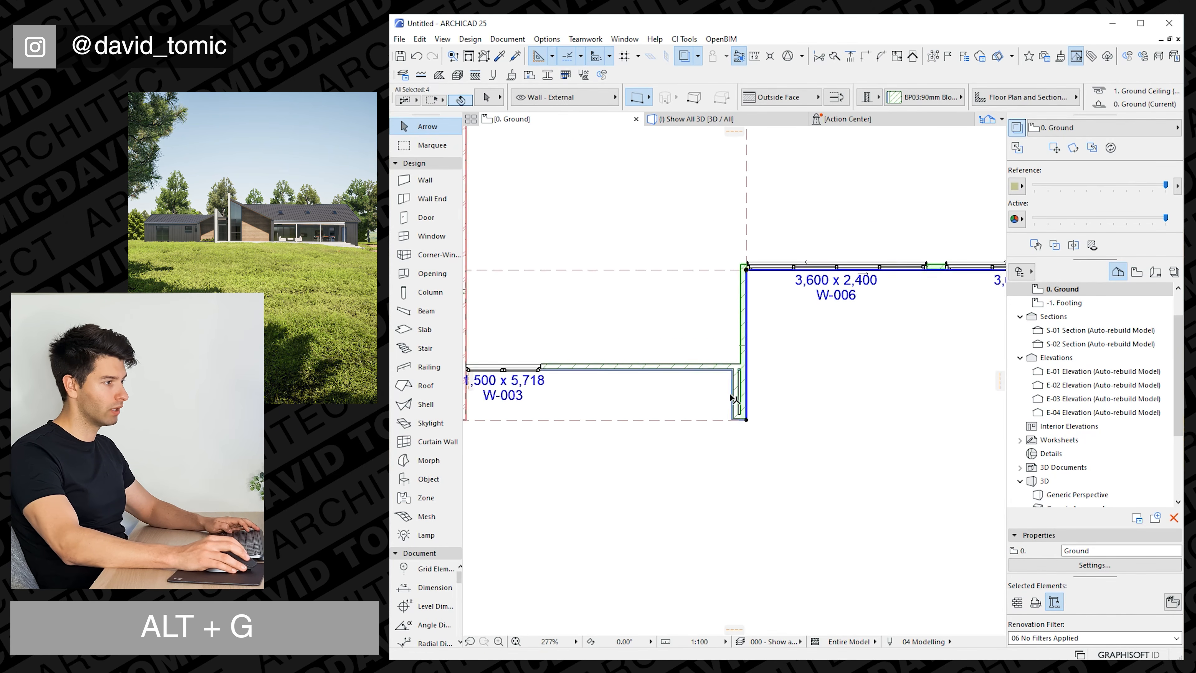
{"action": "left_click", "coordinate": [746, 432], "text": "shift"}
{"action": "left_click", "coordinate": [740, 417], "text": "shift"}
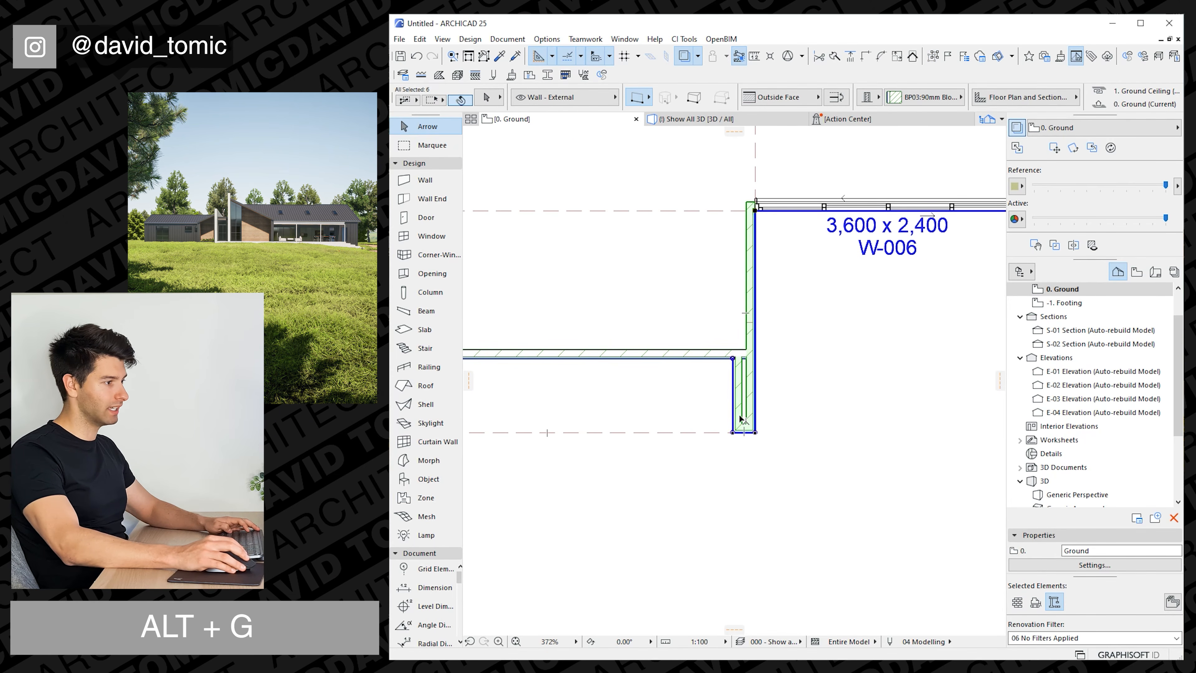
Add the front walls of both projections and the left wing's outer walls to the selection.
{"action": "left_click", "coordinate": [717, 355], "text": "shift"}
{"action": "scroll", "coordinate": [686, 377], "scroll_direction": "down", "scroll_amount": 5}
{"action": "left_click", "coordinate": [669, 385], "text": "shift"}
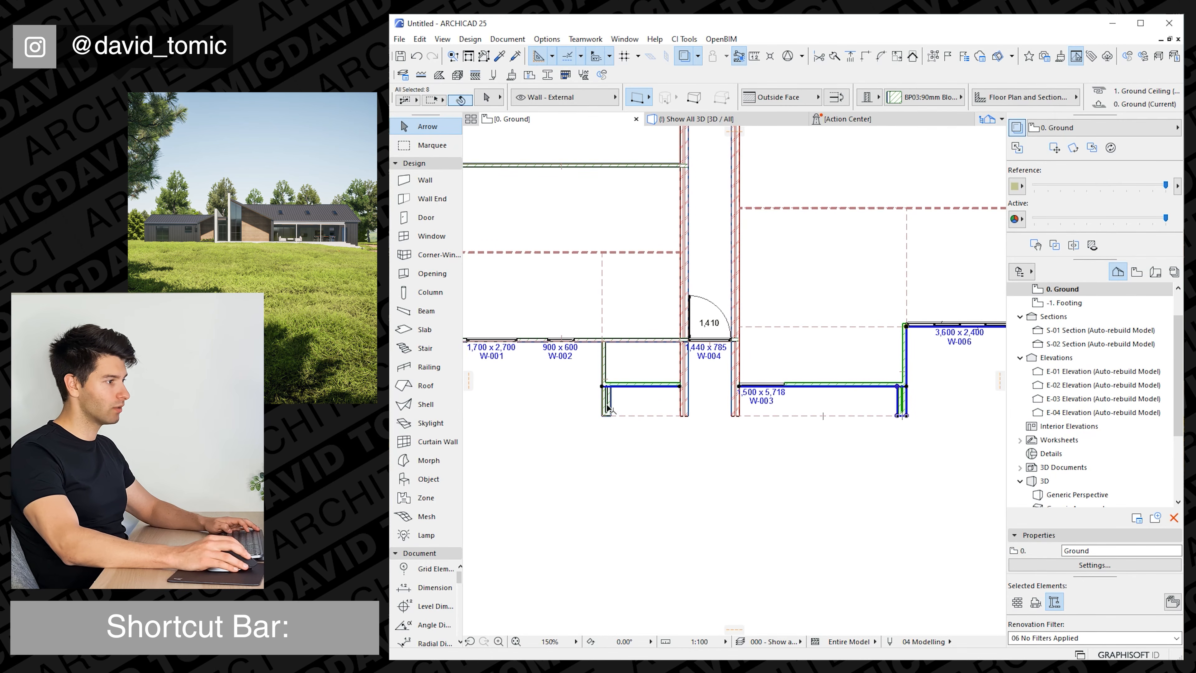
{"action": "left_click", "coordinate": [628, 340], "text": "shift"}
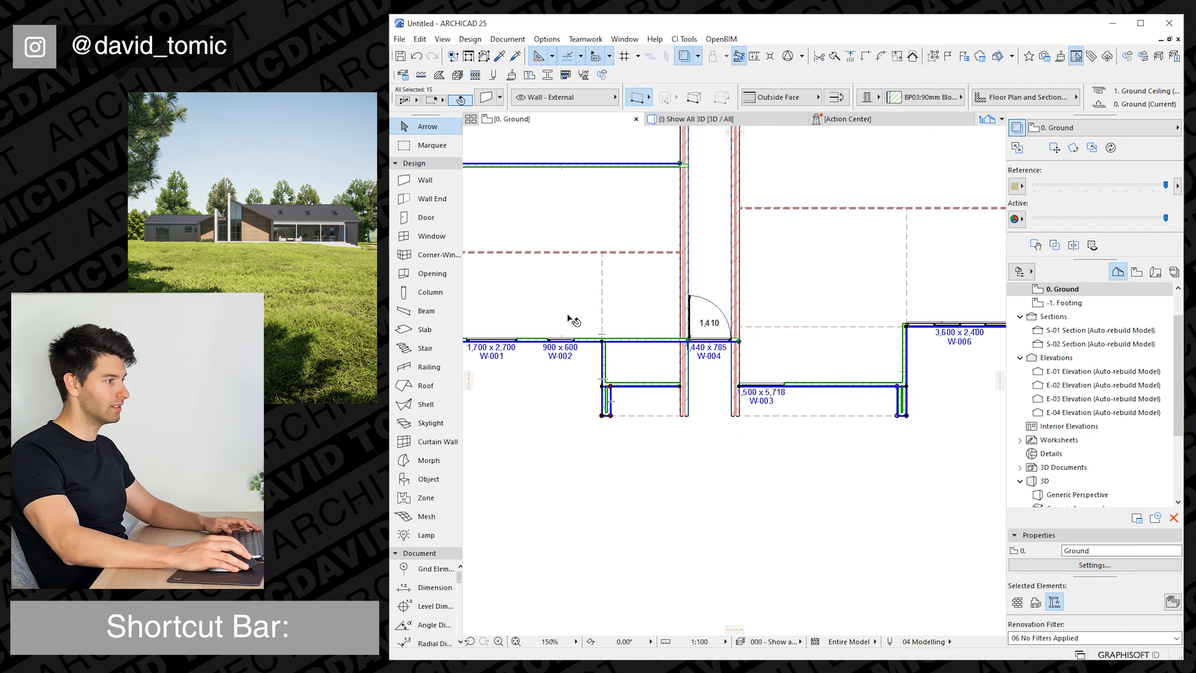
{"action": "scroll", "coordinate": [636, 344], "scroll_direction": "down", "scroll_amount": 4}
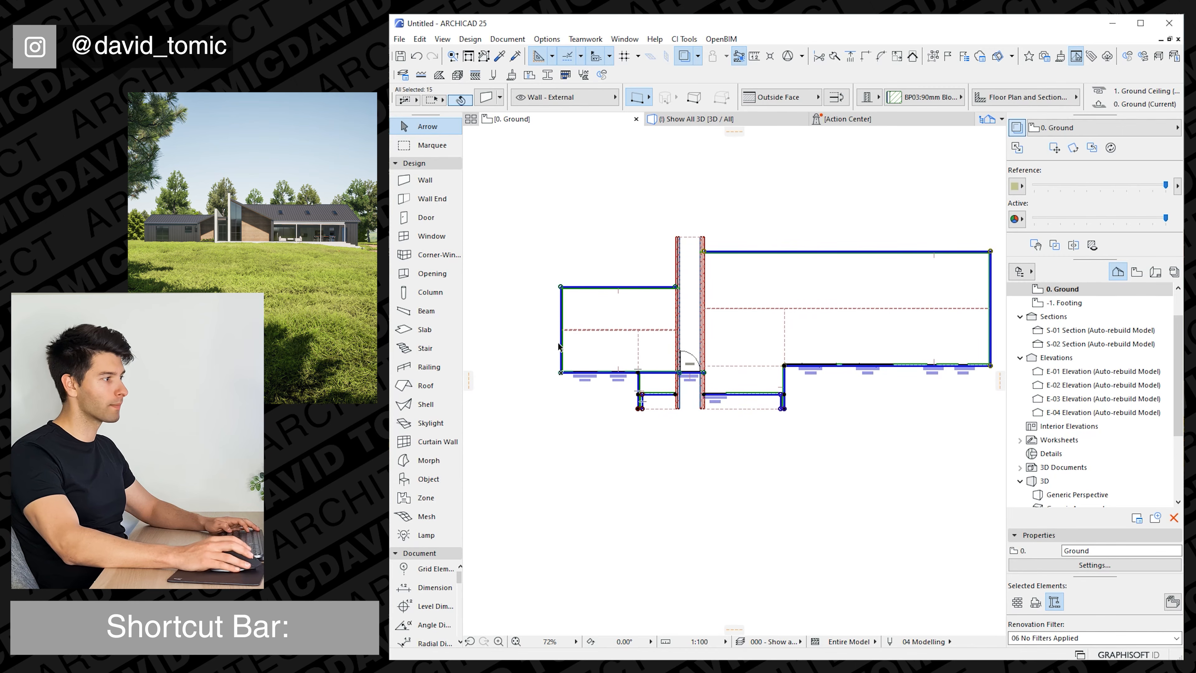
Remove the two gable end walls from the selection and open the CI Tools Wall Covering settings for the remaining walls.
{"action": "key", "text": "alt+g"}
{"action": "middle_click_drag", "start_coordinate": [923, 311], "coordinate": [895, 310]}
{"action": "left_click", "coordinate": [684, 39]}
{"action": "mouse_move", "coordinate": [704, 55]}
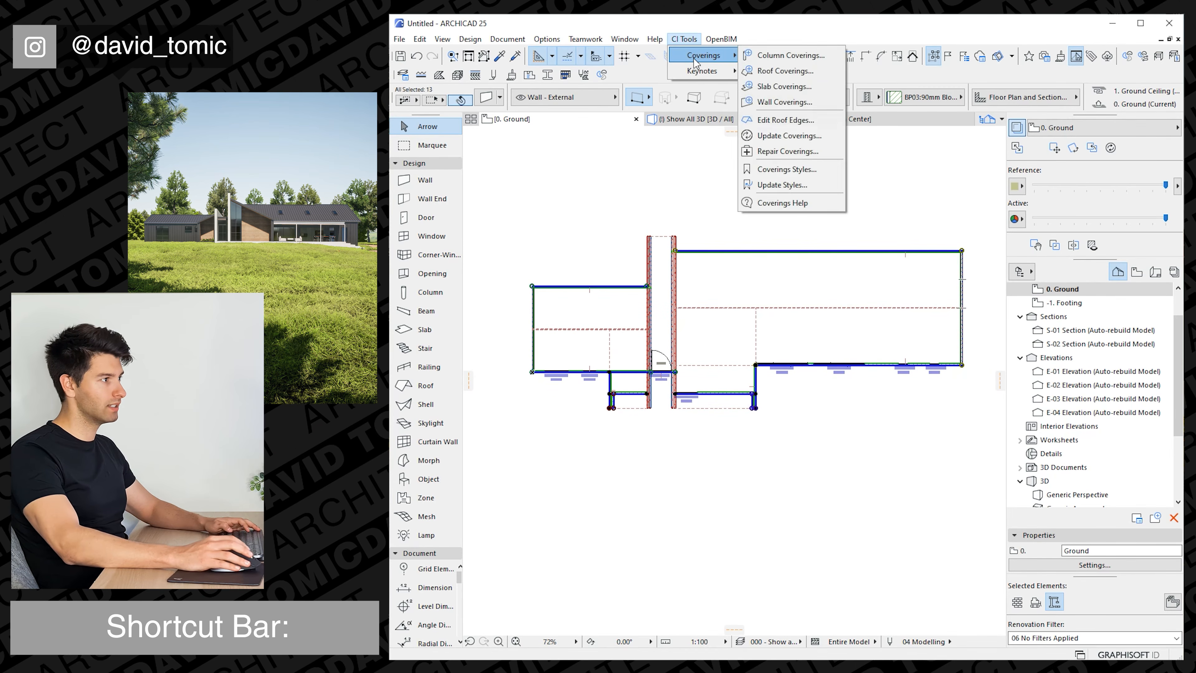
{"action": "left_click", "coordinate": [784, 102]}
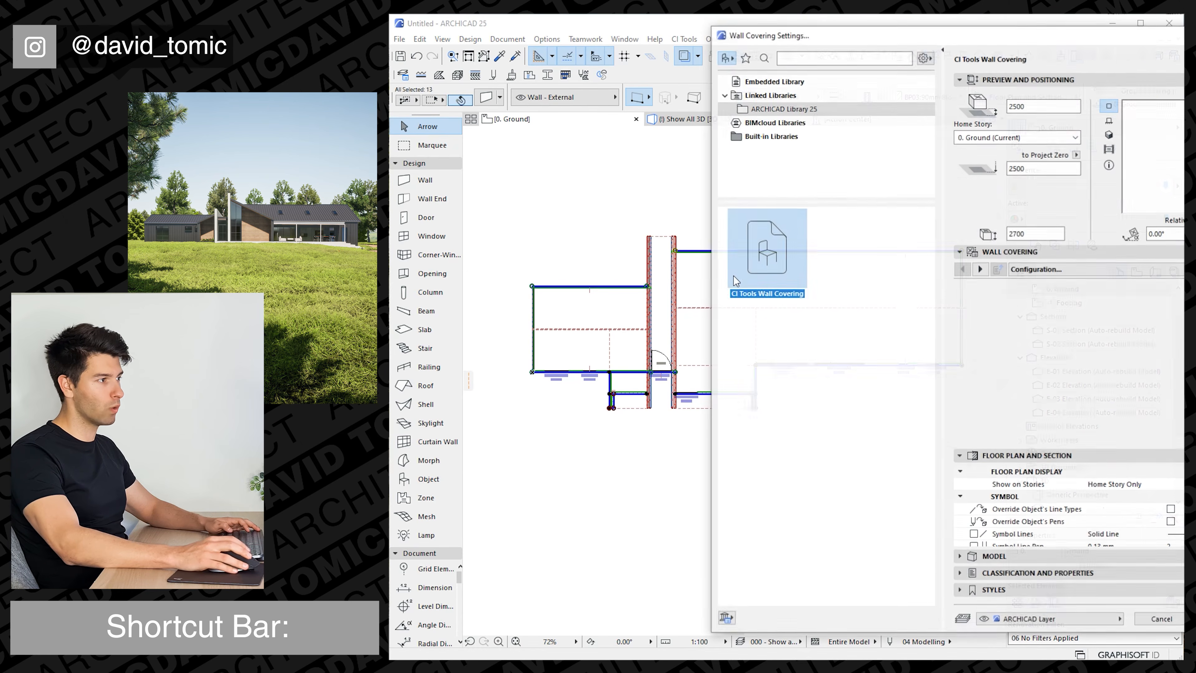
Set the wall covering's profile to Ribbed with dimensions A 50, B 18, C 9, D 300 and E 40.
{"action": "left_click", "coordinate": [981, 269]}
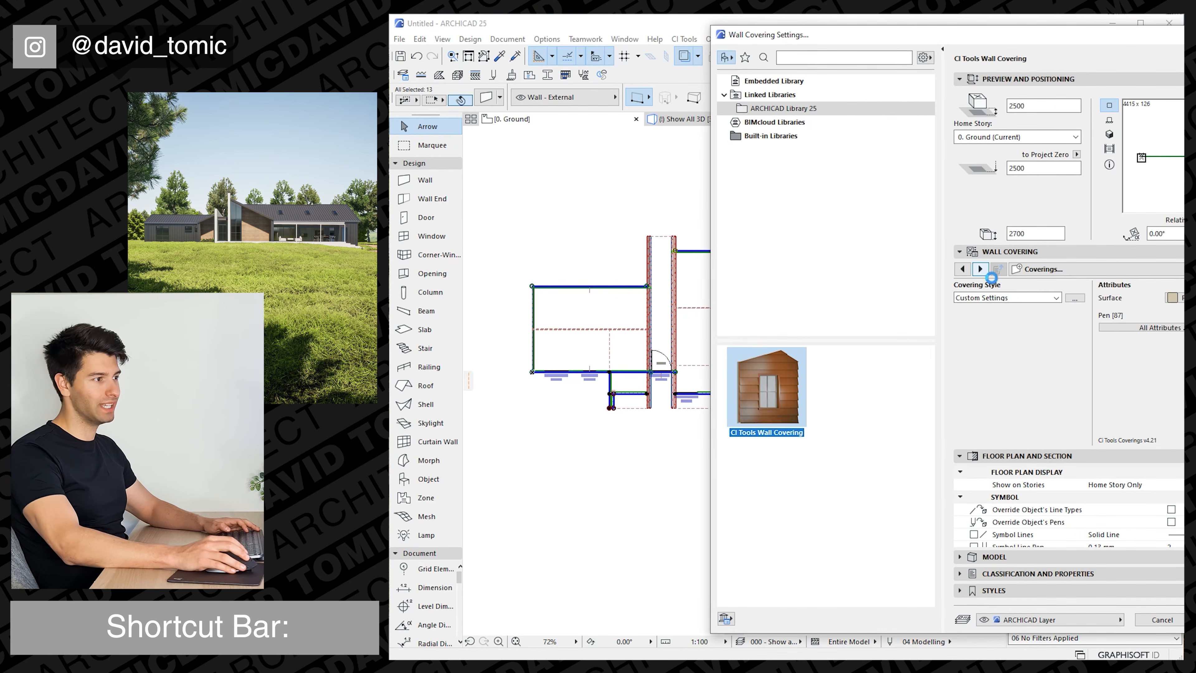
{"action": "left_click", "coordinate": [1018, 304]}
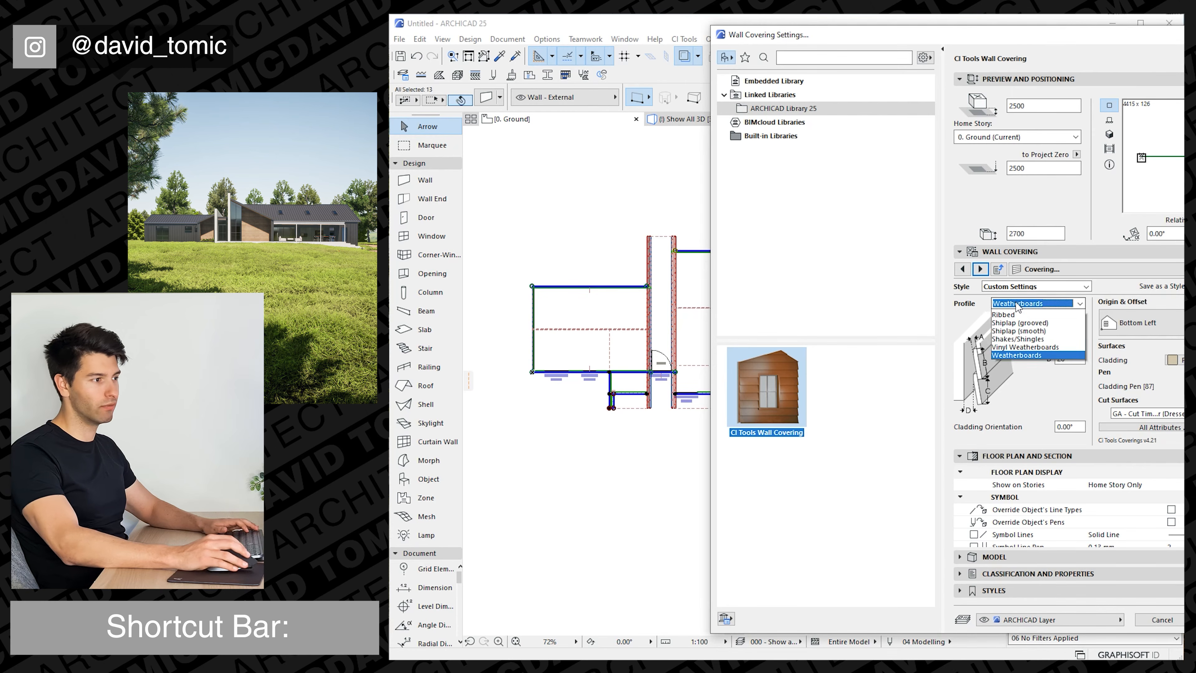
{"action": "left_click", "coordinate": [1081, 329]}
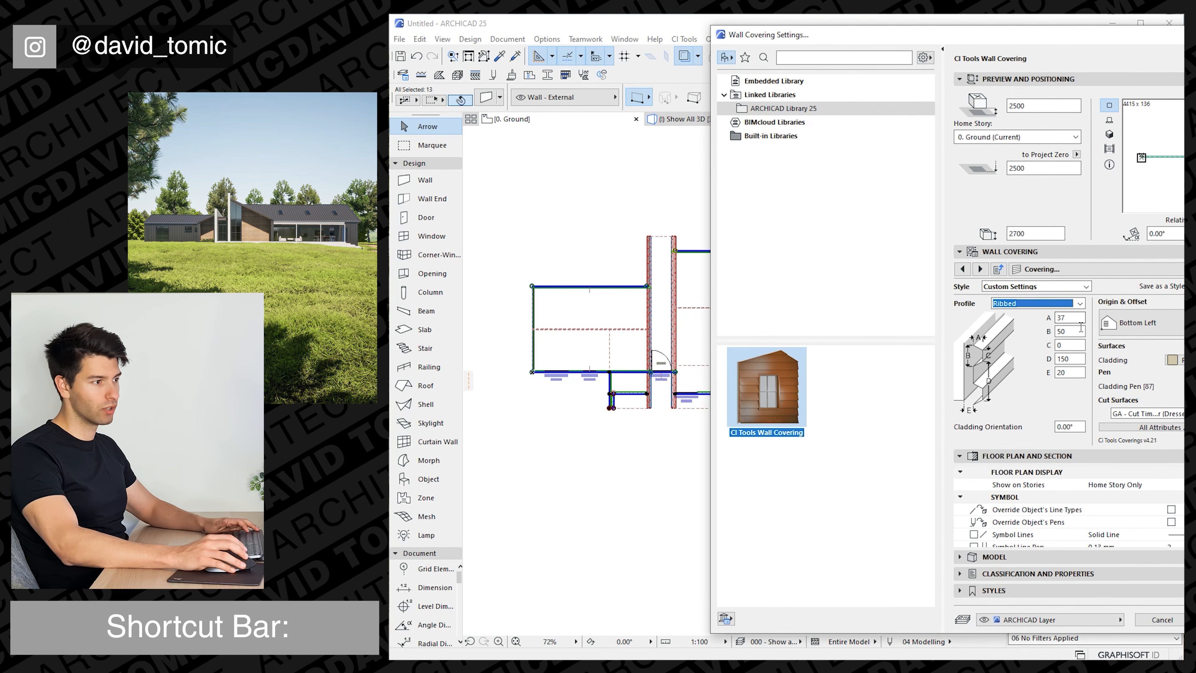
{"action": "key", "text": "Tab"}
{"action": "type", "text": "50"}
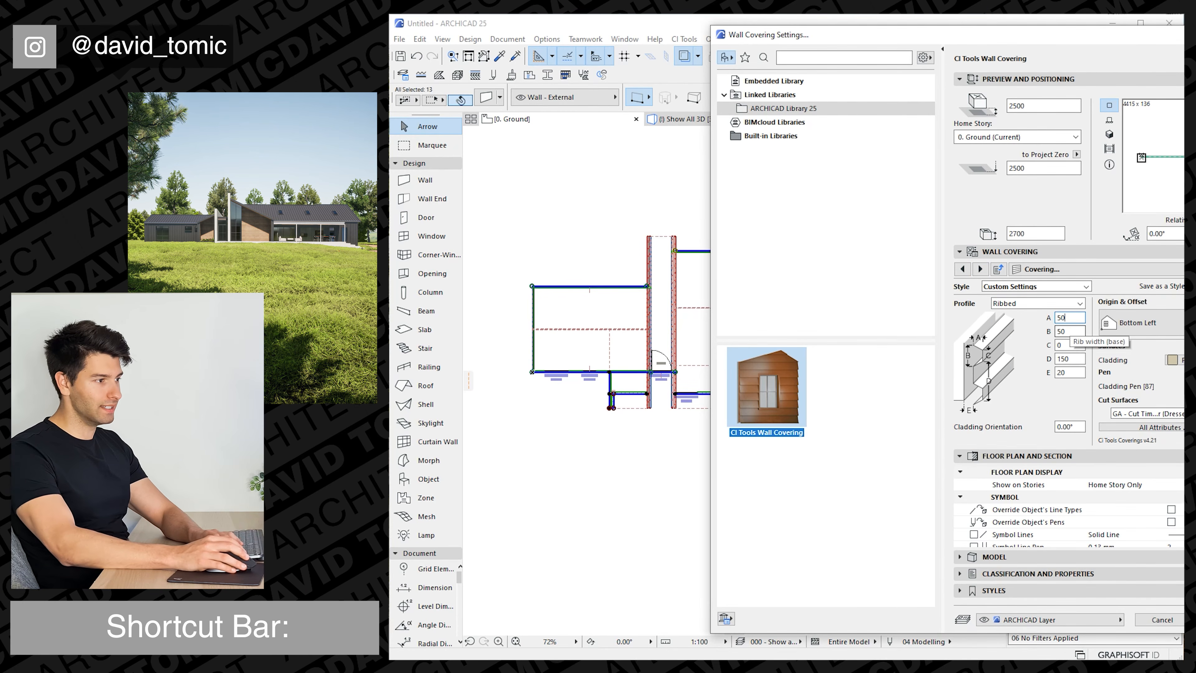
{"action": "key", "text": "Tab"}
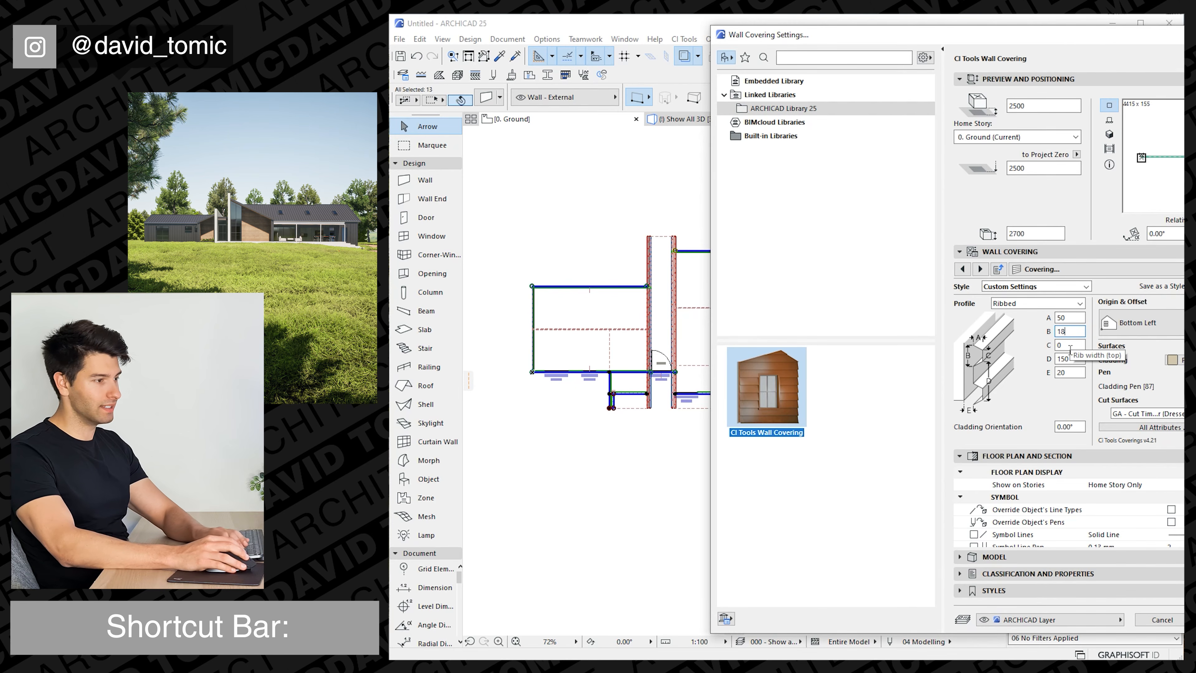
{"action": "key", "text": "Tab"}
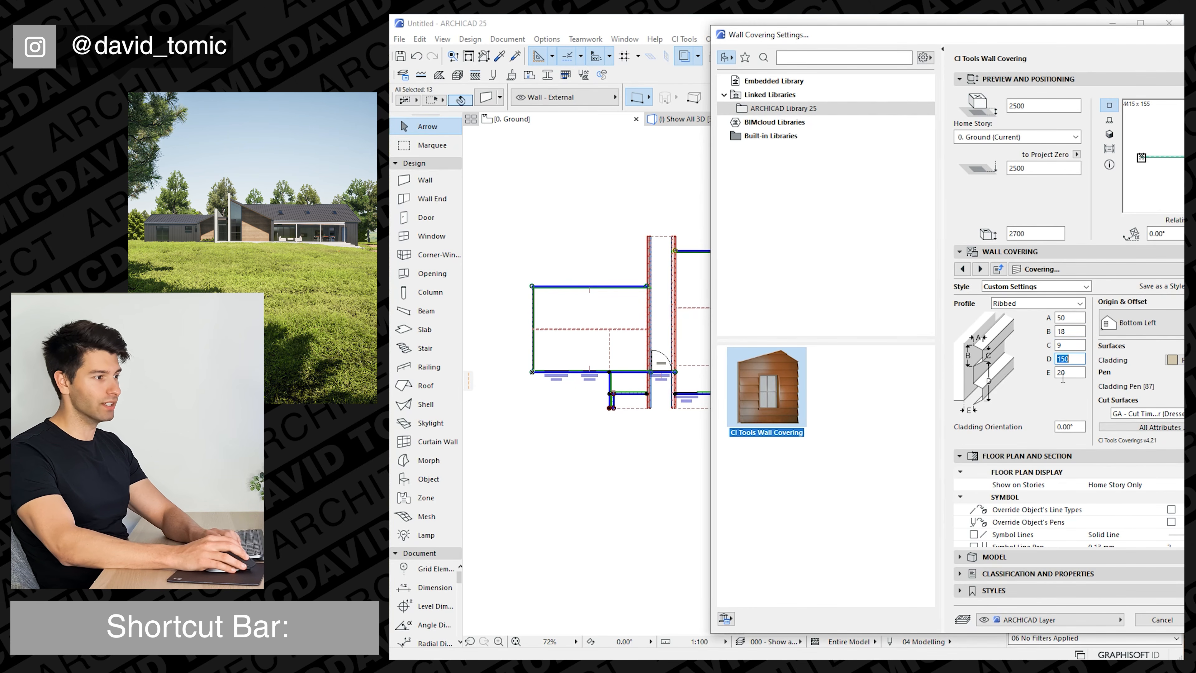
{"action": "type", "text": "300"}
{"action": "key", "text": "Tab"}
{"action": "type", "text": "4"}
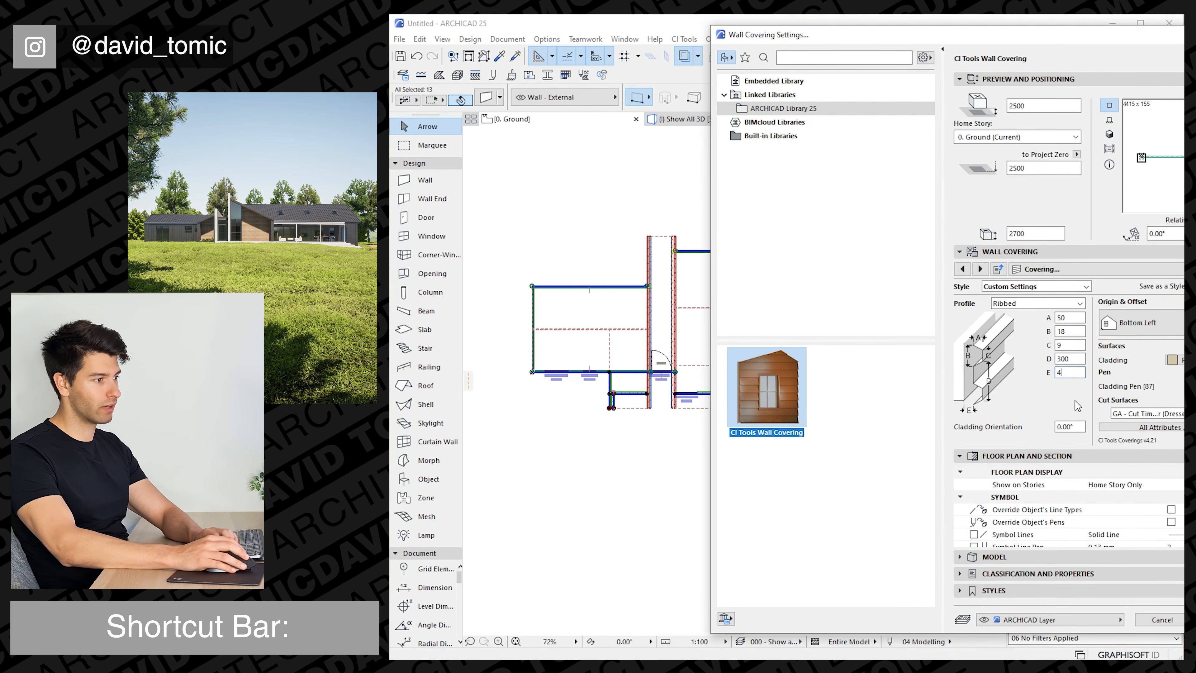
{"action": "type", "text": "0"}
Override the wall covering's line types and pens, and set its symbol line pen to 1.
{"action": "left_click", "coordinate": [1172, 509]}
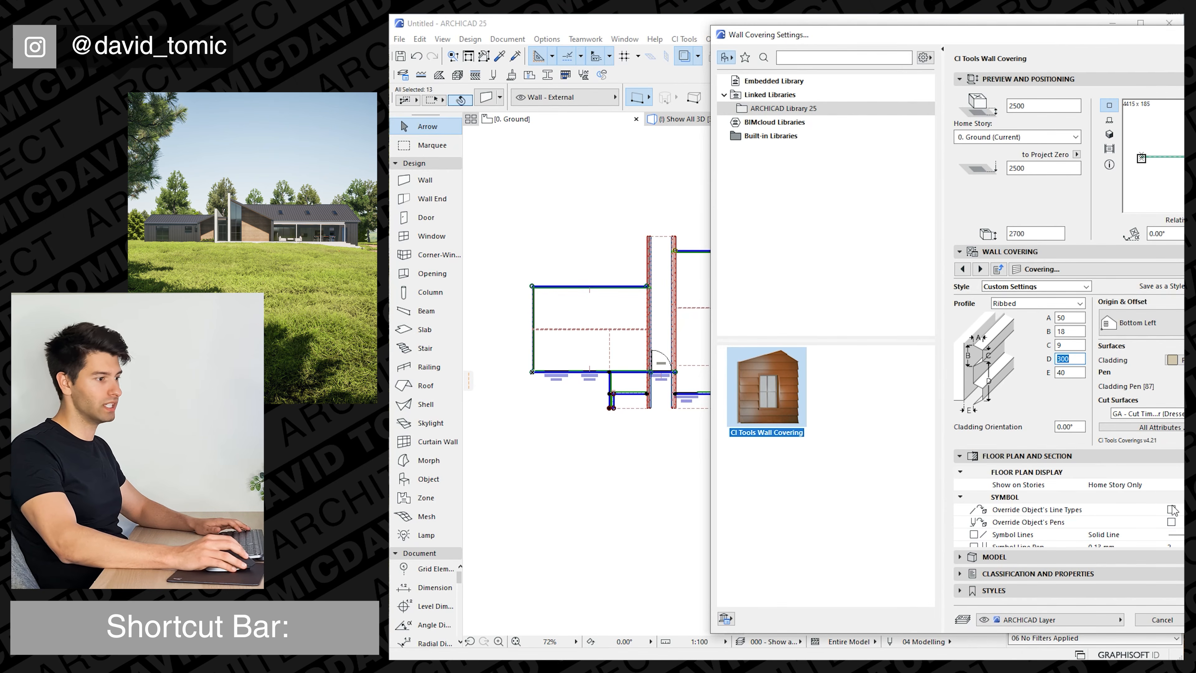
{"action": "left_click", "coordinate": [1171, 521]}
{"action": "scroll", "coordinate": [1173, 522], "scroll_direction": "down", "scroll_amount": 1}
{"action": "left_click", "coordinate": [1173, 509]}
{"action": "type", "text": "1"}
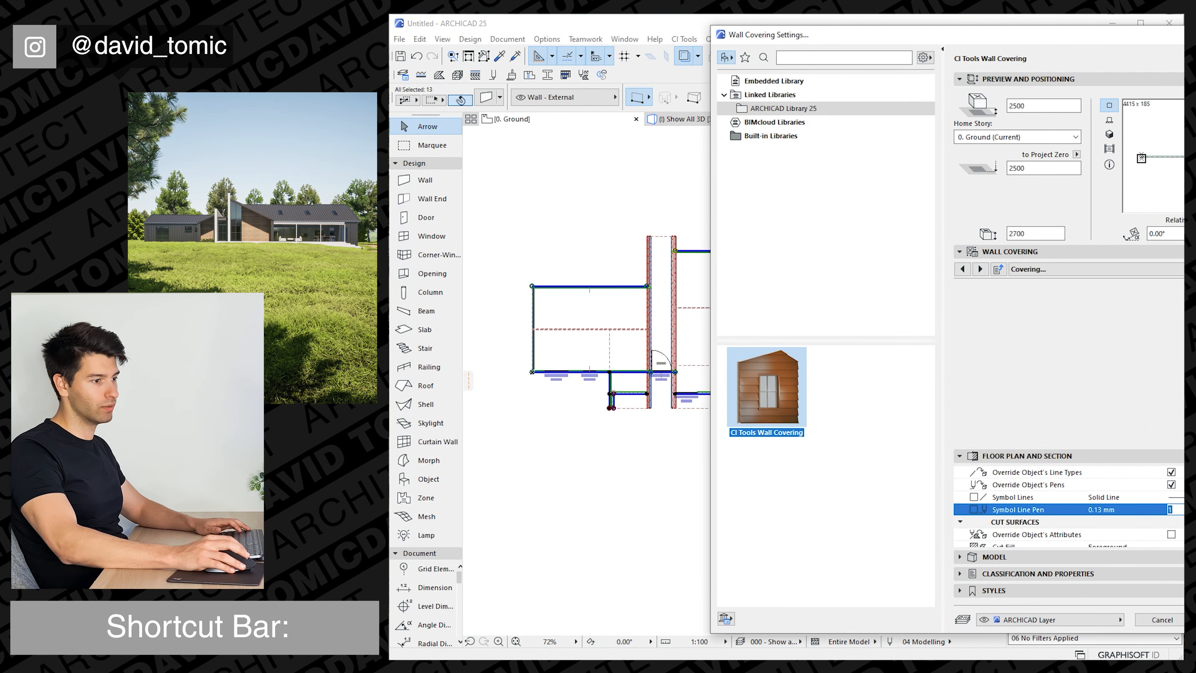
Override the wall covering's surface with a dark paint, apply the covering to the selected walls, and clear the selection.
{"action": "left_click", "coordinate": [967, 557]}
{"action": "left_click", "coordinate": [997, 512]}
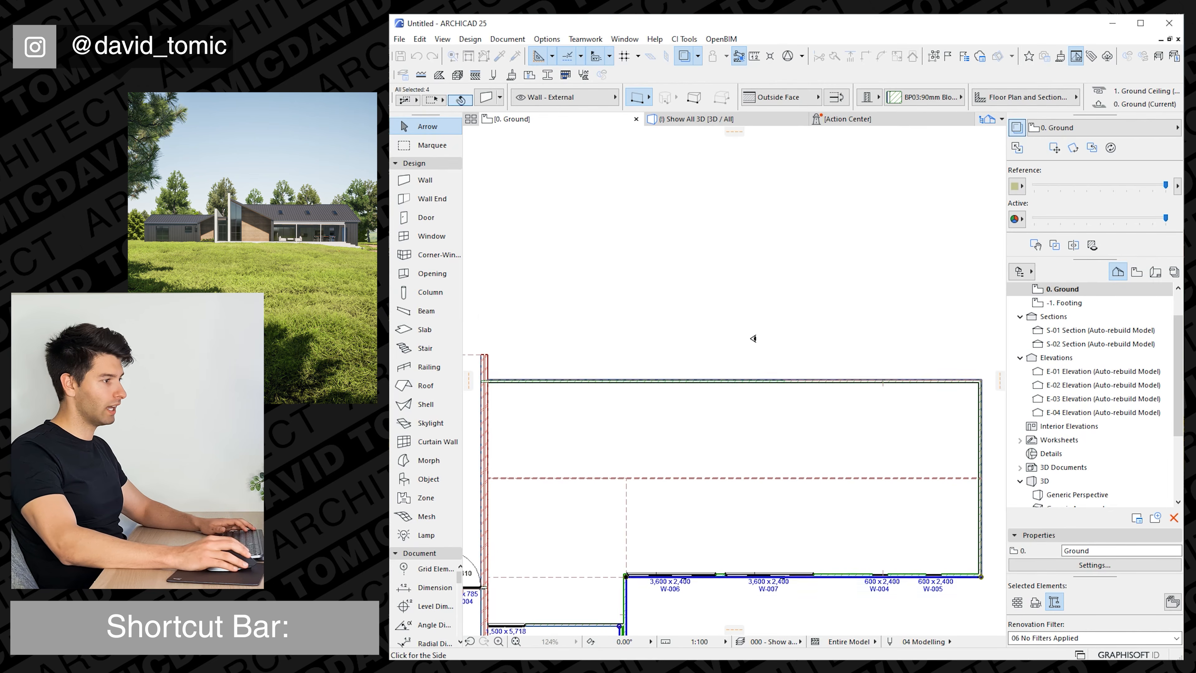
{"action": "scroll", "coordinate": [754, 338], "scroll_direction": "down", "scroll_amount": 5}
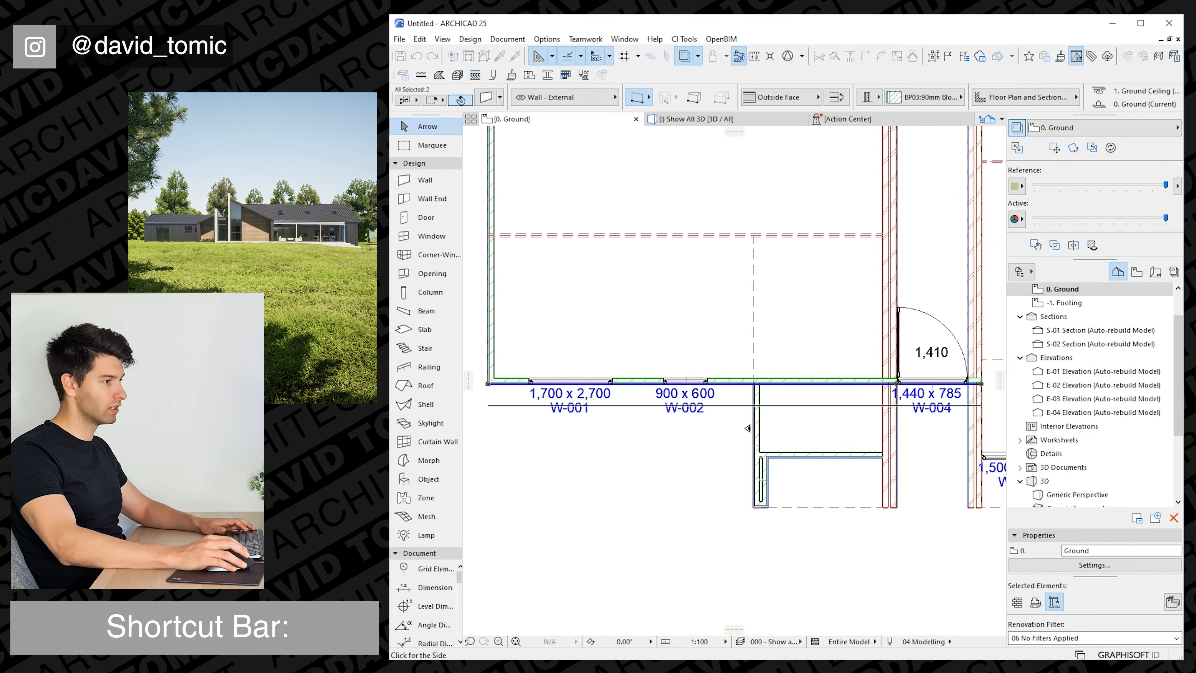
{"action": "scroll", "coordinate": [748, 427], "scroll_direction": "down", "scroll_amount": 3}
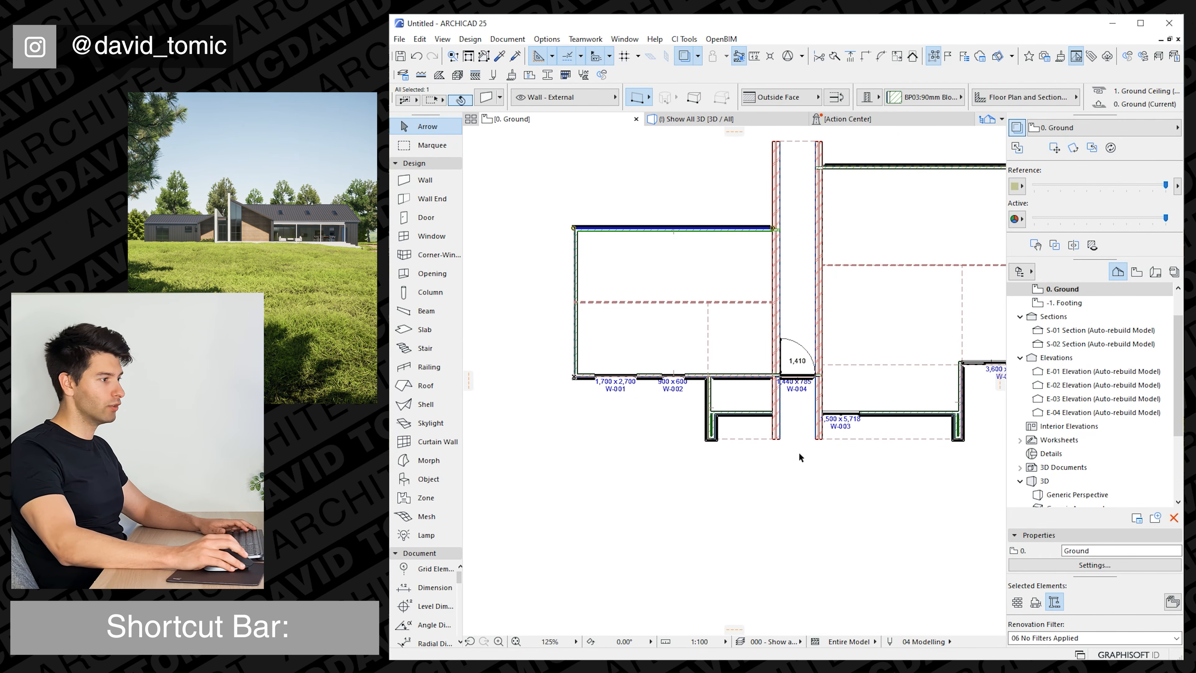
{"action": "key", "text": "Escape"}
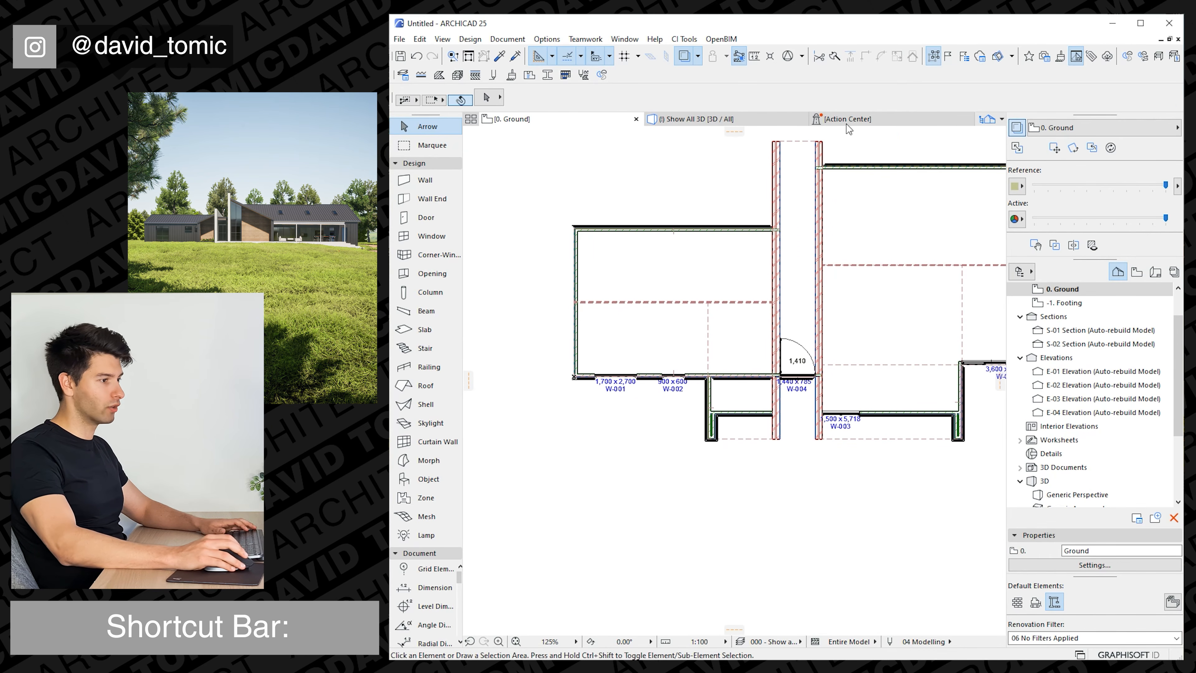
In the 3D view, delete the wall coverings over the walnut front walls beneath the two projection roofs.
{"action": "left_click", "coordinate": [730, 123]}
{"action": "middle_click_drag", "start_coordinate": [734, 452], "coordinate": [810, 416], "text": "shift"}
{"action": "left_click", "coordinate": [754, 414]}
{"action": "left_click", "coordinate": [853, 407], "text": "shift"}
{"action": "key", "text": "Delete"}
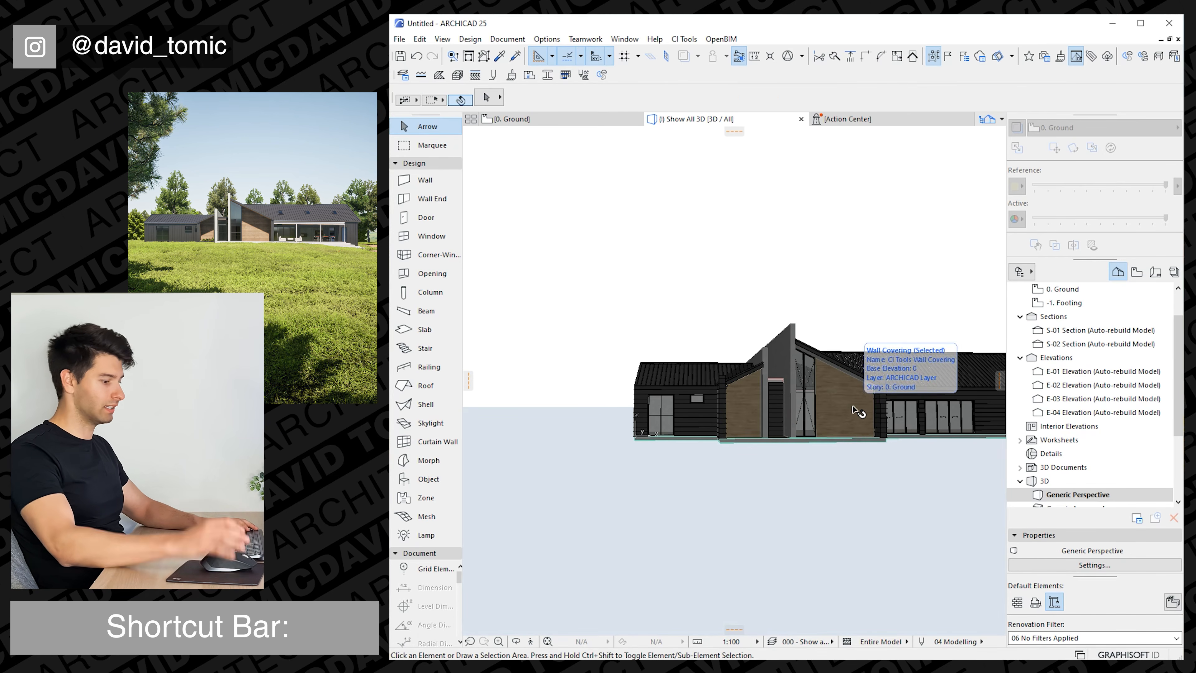
Delete the wall covering from the link's front wall, above and around the entrance door between the two blade walls.
{"action": "scroll", "coordinate": [854, 417], "scroll_direction": "down", "scroll_amount": 1}
{"action": "middle_click_drag", "start_coordinate": [854, 419], "coordinate": [762, 416]}
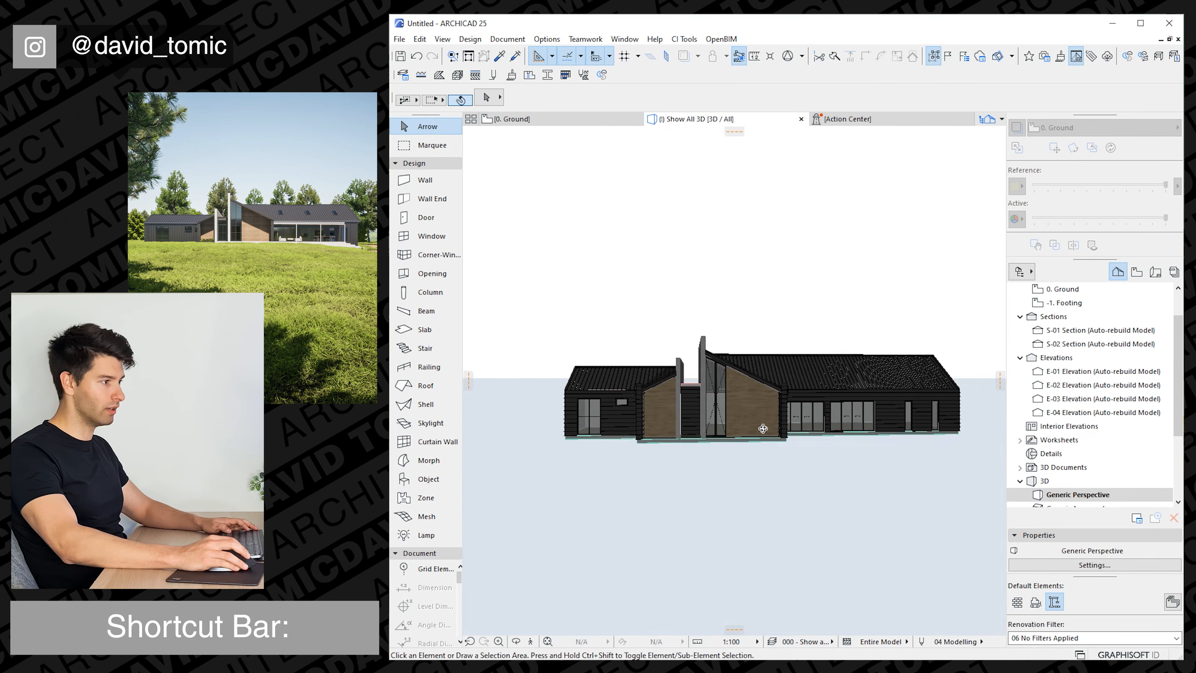
{"action": "left_click", "coordinate": [696, 408]}
{"action": "key", "text": "Delete"}
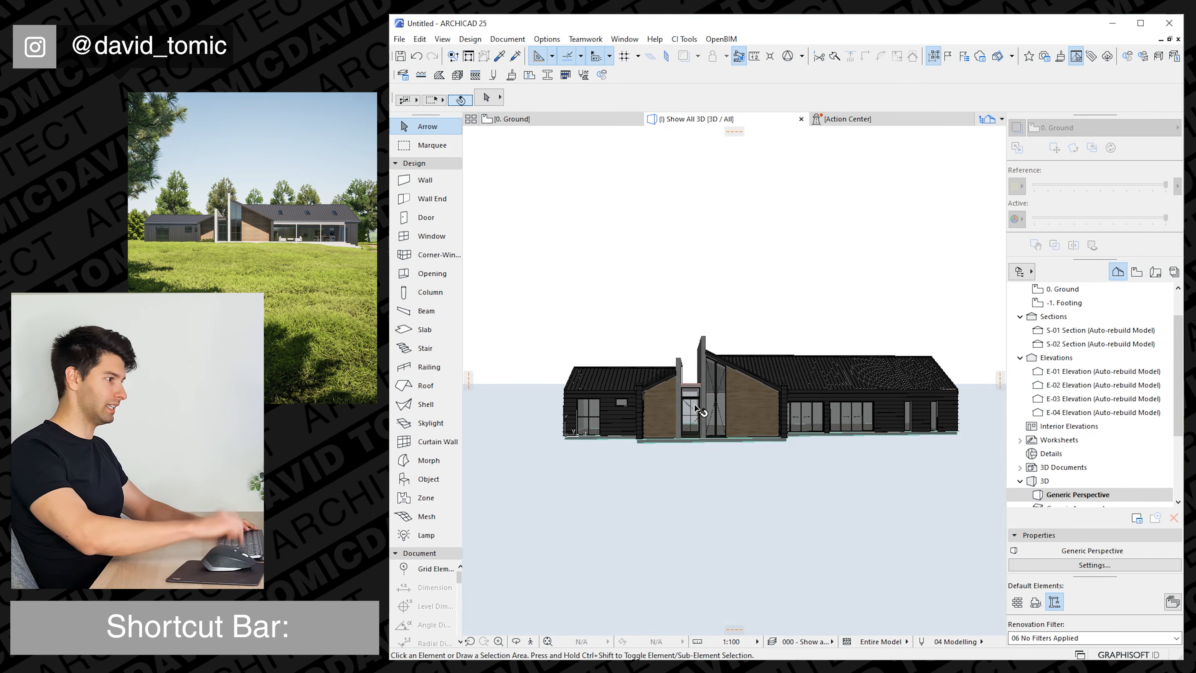
Apply a CI Tools roof covering with the current Ribbed settings to the link roof between the two blade walls.
{"action": "middle_click_drag", "start_coordinate": [817, 421], "coordinate": [796, 436], "text": "shift"}
{"action": "left_click", "coordinate": [704, 381]}
{"action": "left_click", "coordinate": [682, 39]}
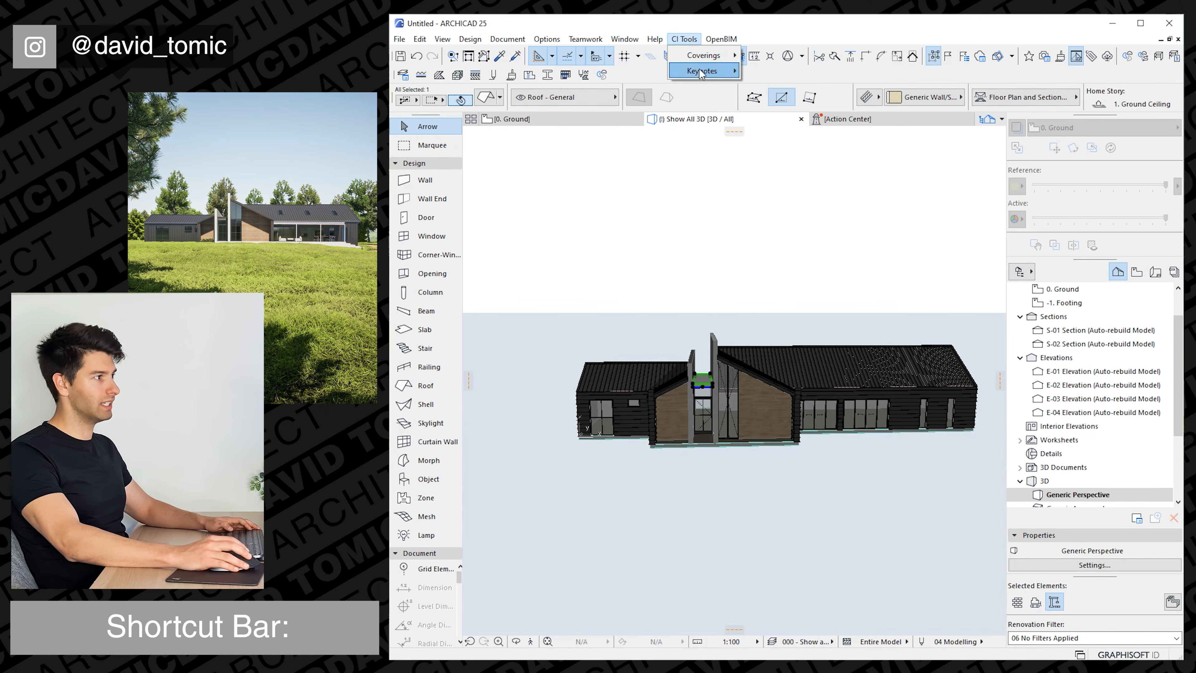
{"action": "mouse_move", "coordinate": [695, 55]}
{"action": "left_click", "coordinate": [793, 71]}
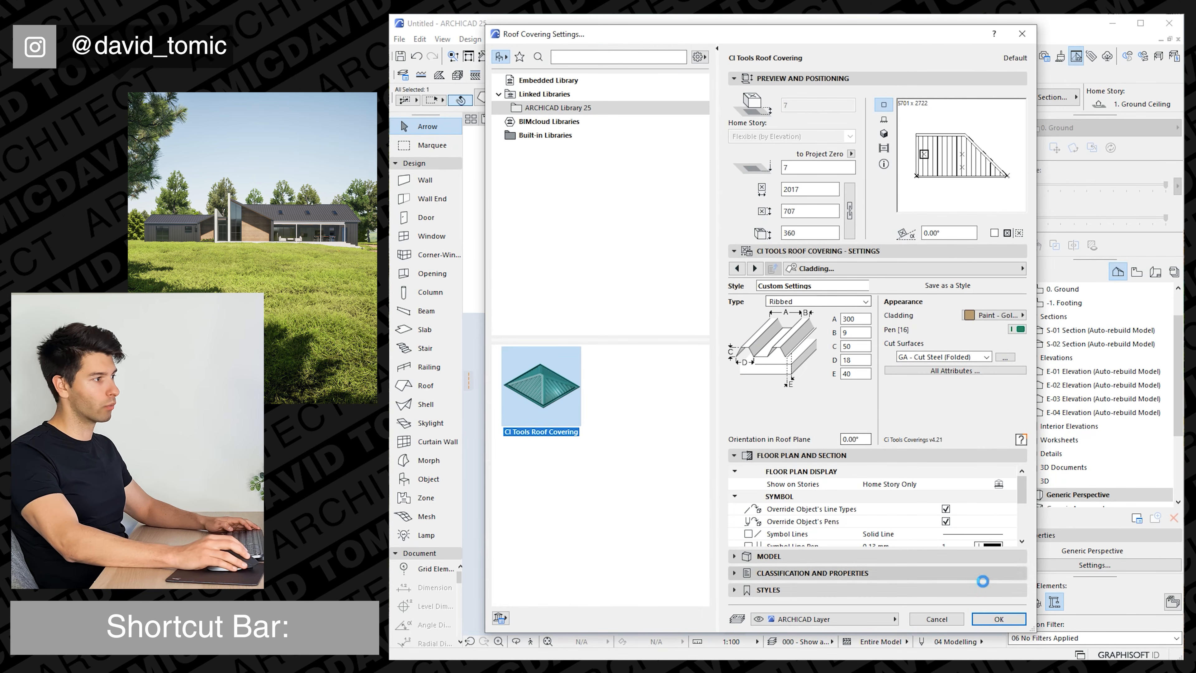
{"action": "left_click", "coordinate": [998, 619]}
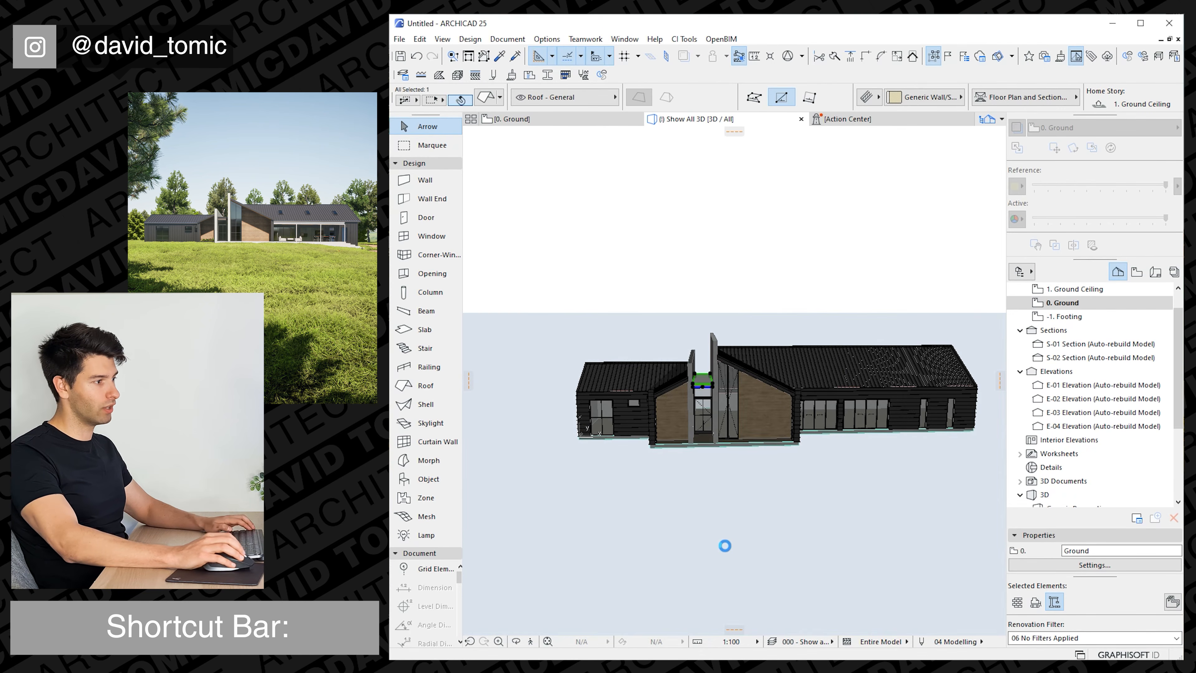
Edit the roof edges of the link's new roof covering, assigning Barge/Fascia to its short front edge.
{"action": "left_click", "coordinate": [702, 387]}
{"action": "scroll", "coordinate": [675, 385], "scroll_direction": "up", "scroll_amount": 5}
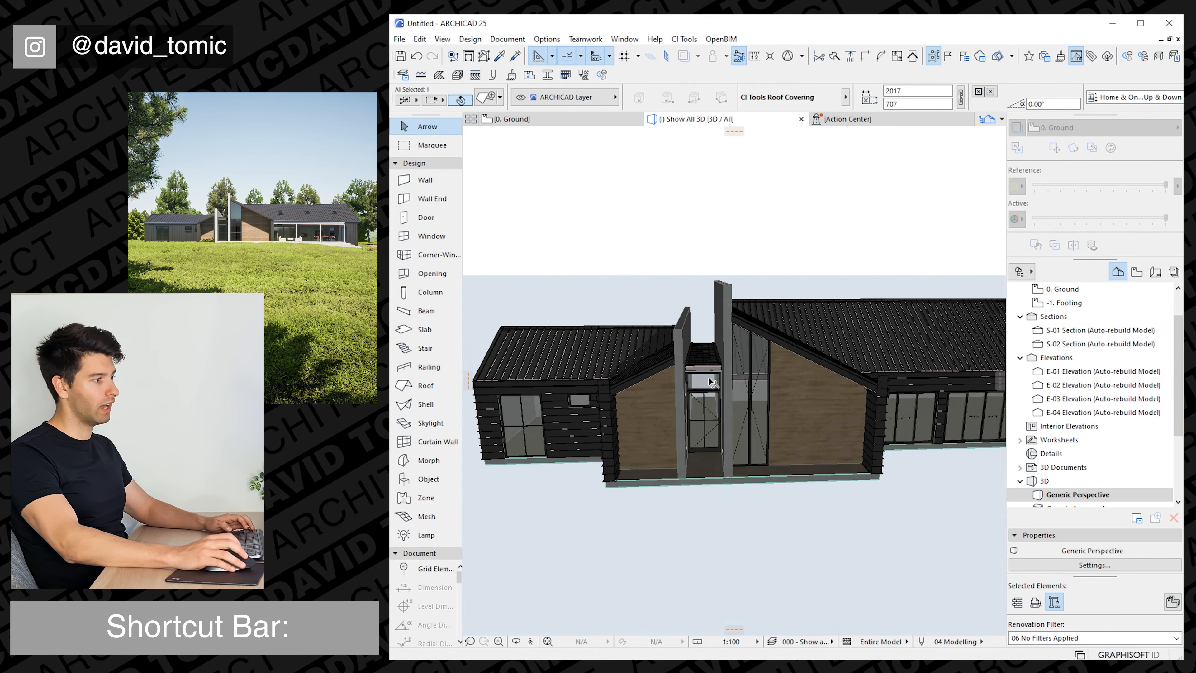
{"action": "scroll", "coordinate": [721, 395], "scroll_direction": "up", "scroll_amount": 3}
{"action": "middle_click_drag", "start_coordinate": [718, 392], "coordinate": [712, 371], "text": "shift"}
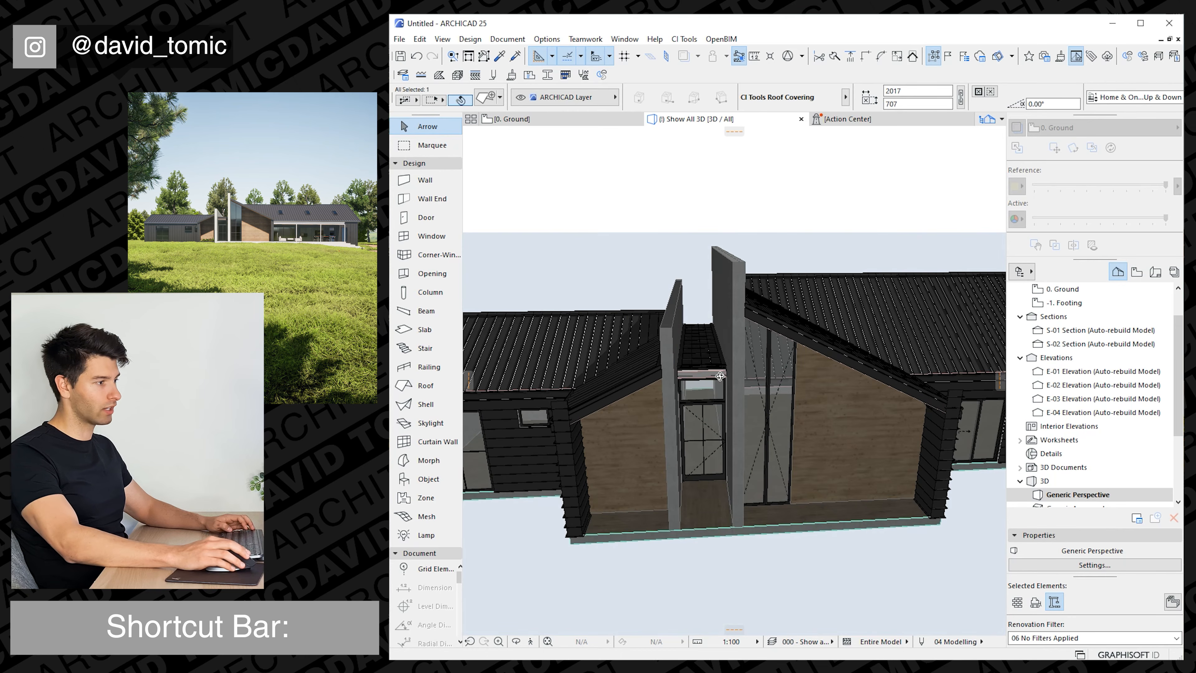
{"action": "left_click", "coordinate": [684, 39]}
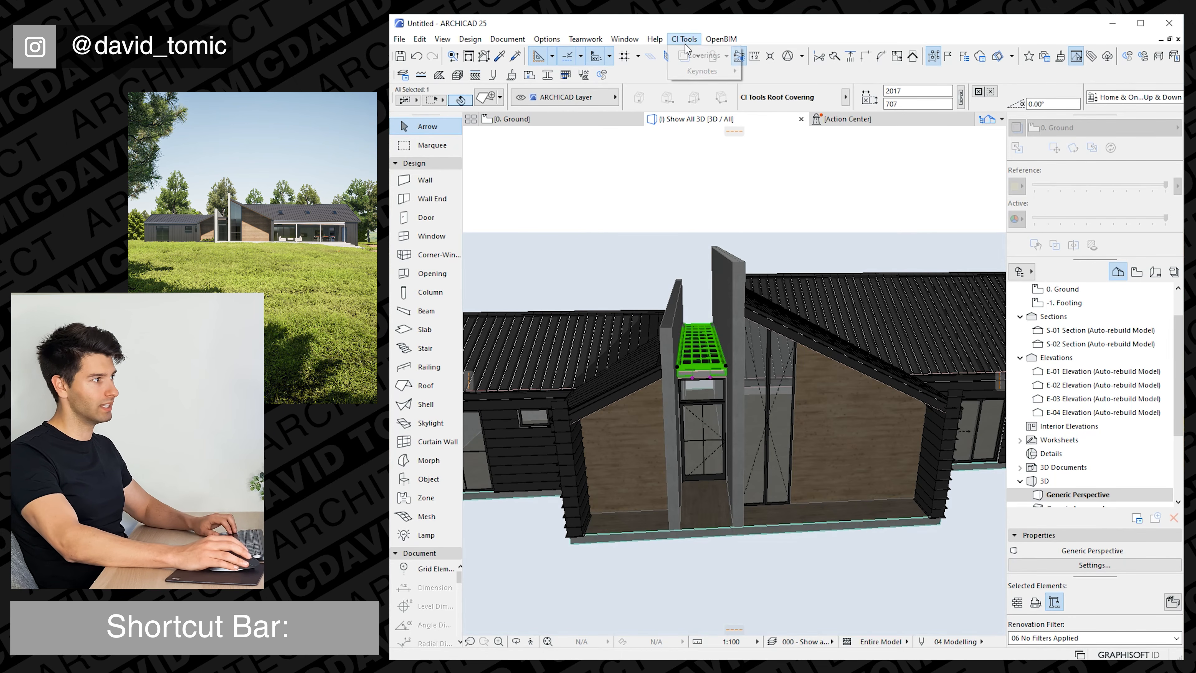
{"action": "mouse_move", "coordinate": [704, 55]}
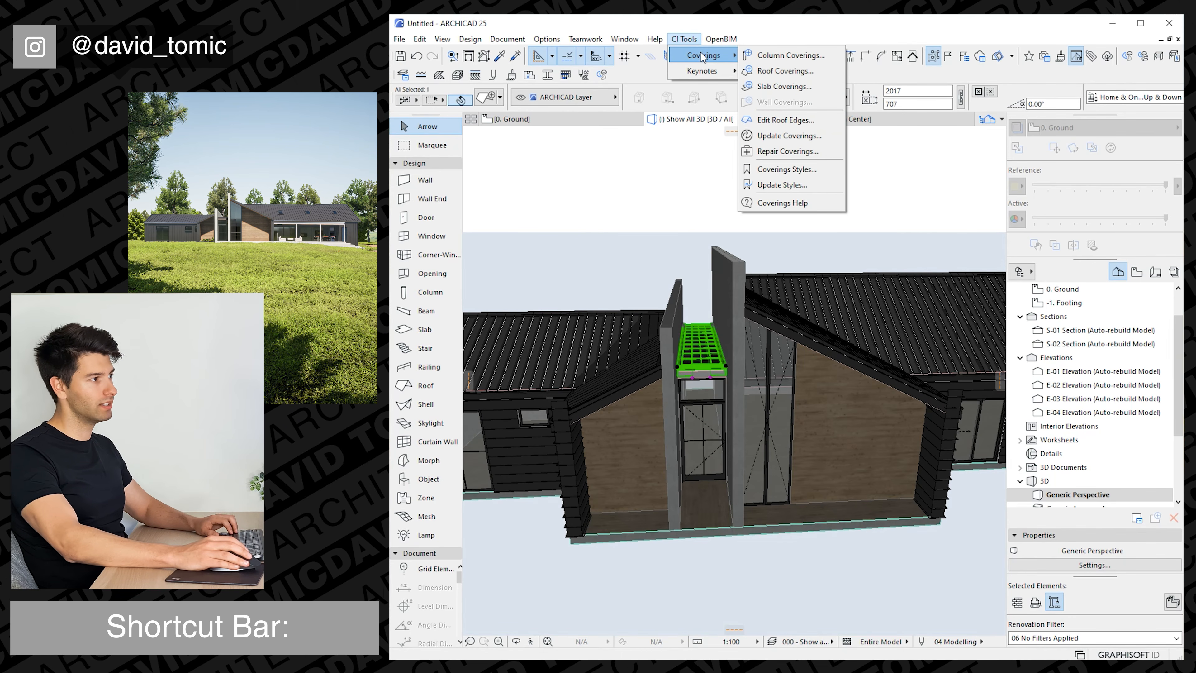
{"action": "left_click", "coordinate": [786, 120]}
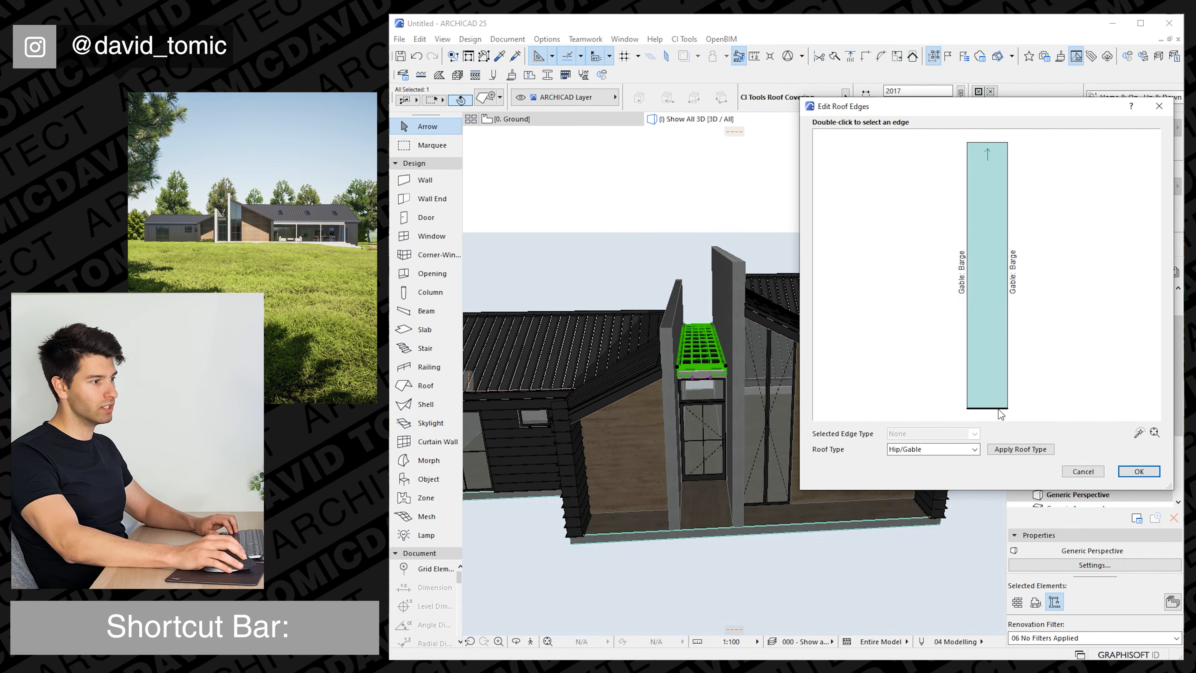
{"action": "double_click", "coordinate": [994, 409]}
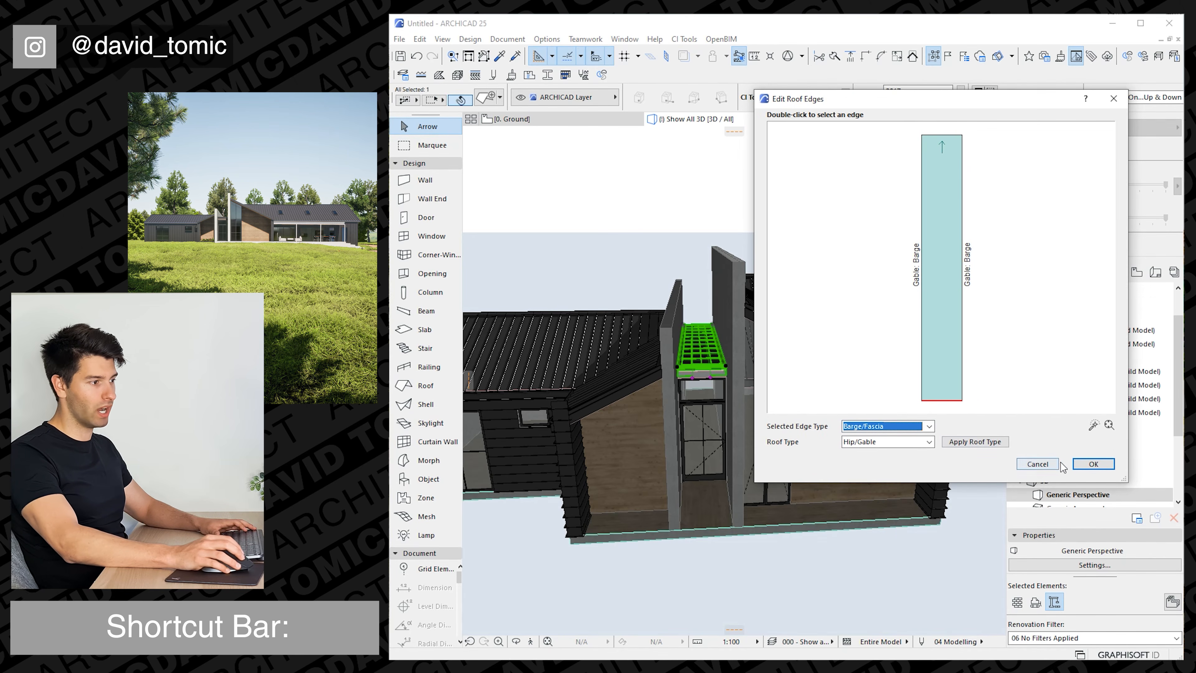
{"action": "left_click", "coordinate": [1094, 464]}
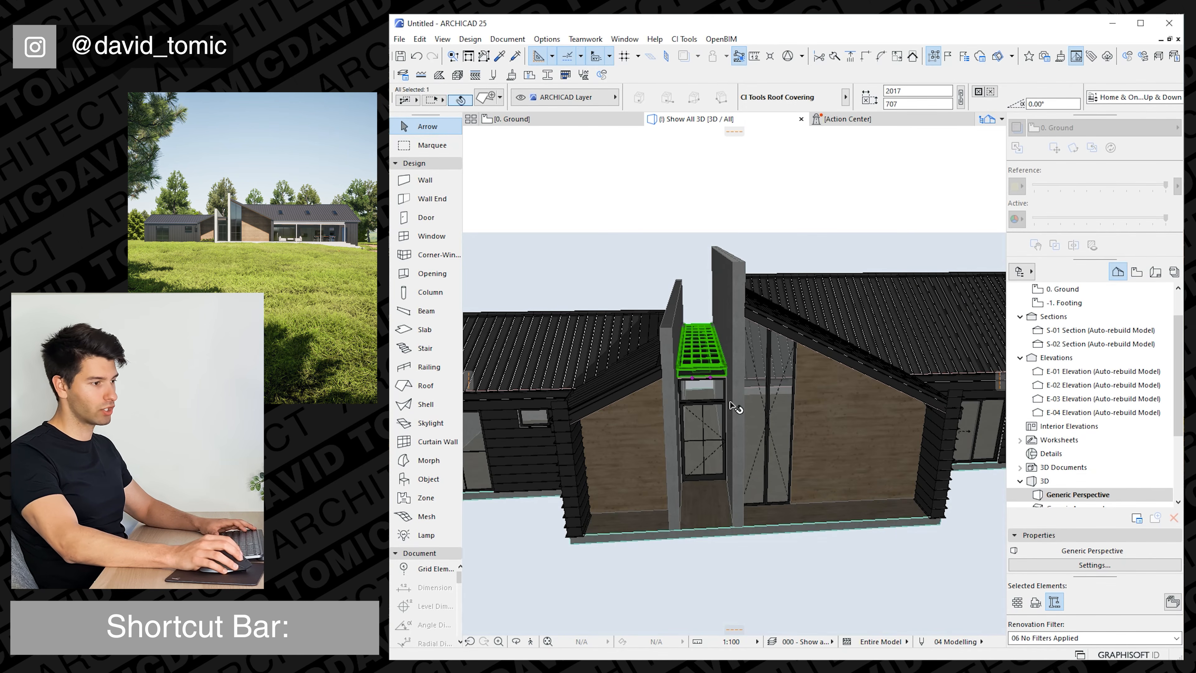
Open the framing settings of the link roof covering, accept the settings, and clear the selection.
{"action": "double_click", "coordinate": [708, 356]}
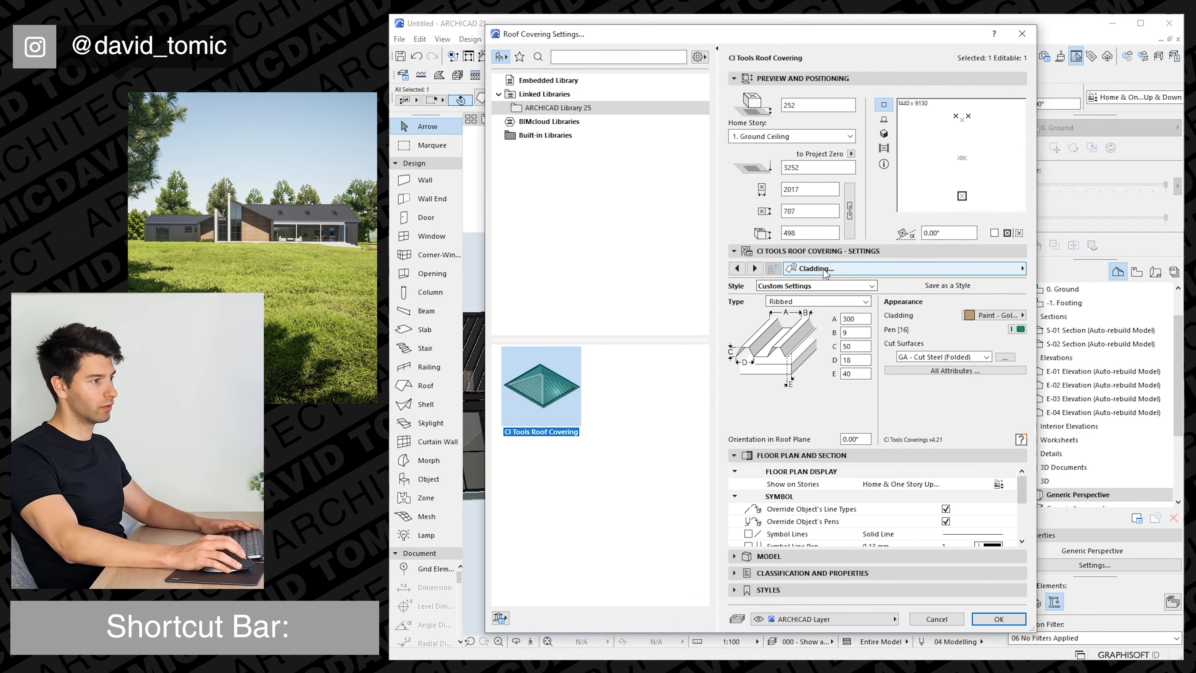
{"action": "left_click", "coordinate": [847, 269]}
{"action": "left_click", "coordinate": [1066, 310]}
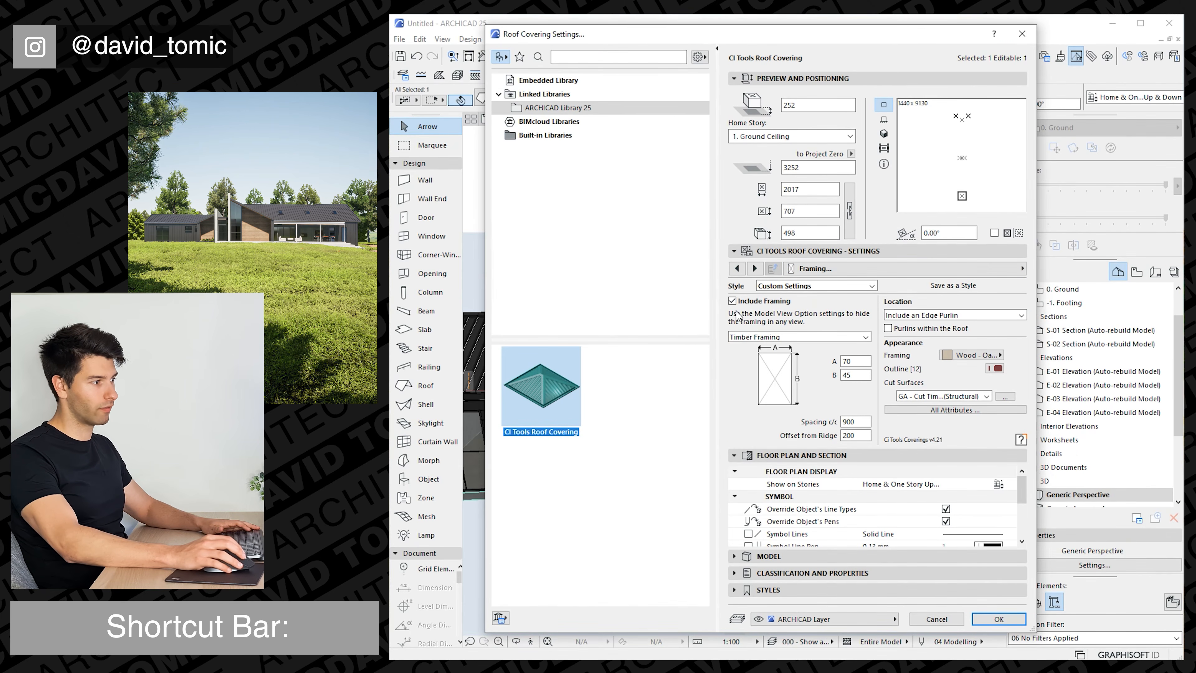
{"action": "key", "text": "Return"}
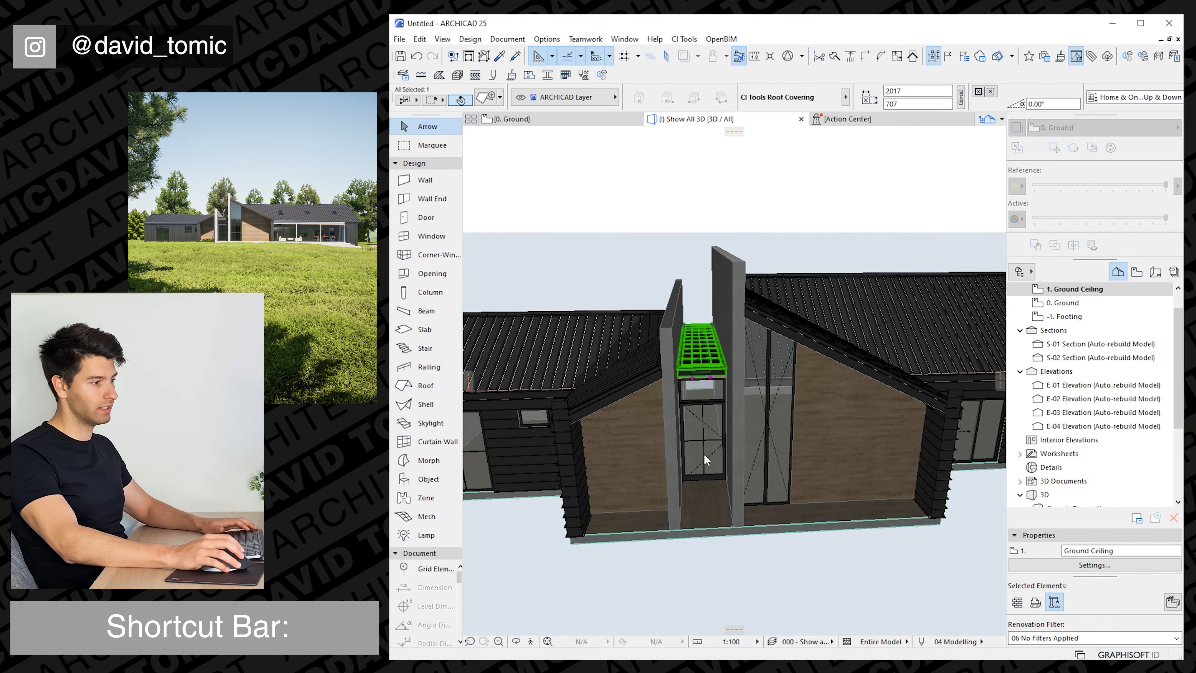
{"action": "key", "text": "Escape"}
Draw two beams in plan, from the projection's front corner along the long wing and back about 3060 mm to its wall.
{"action": "scroll", "coordinate": [721, 453], "scroll_direction": "down", "scroll_amount": 8}
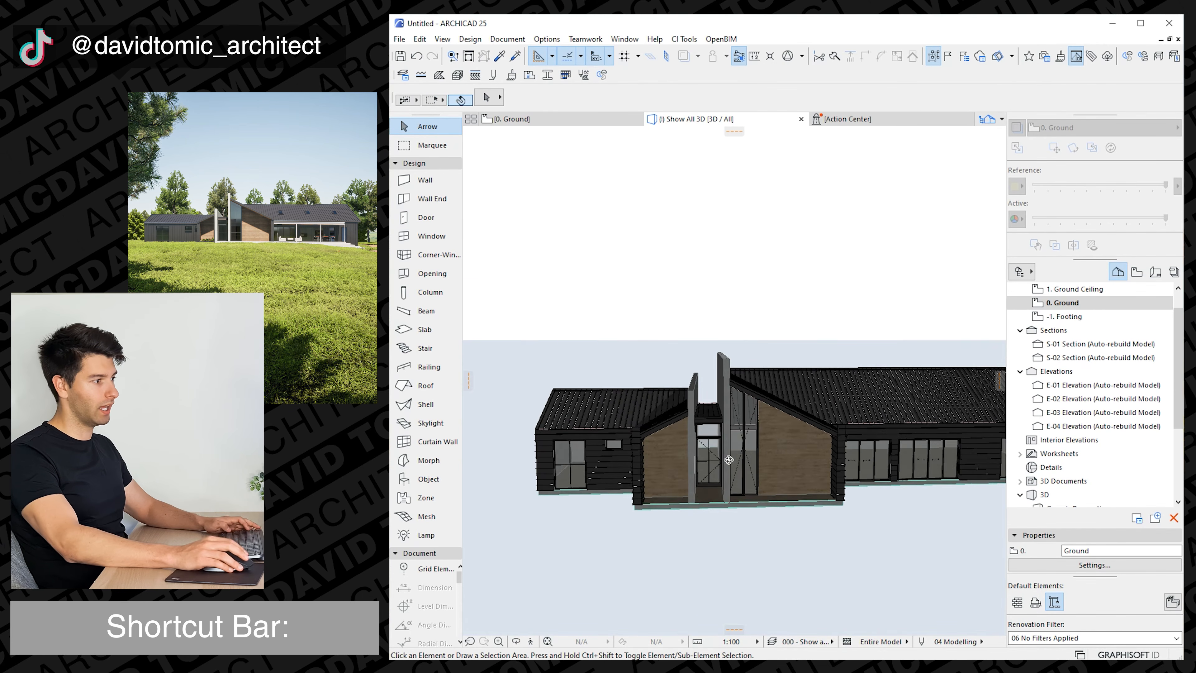
{"action": "scroll", "coordinate": [809, 492], "scroll_direction": "down", "scroll_amount": 2}
{"action": "middle_click_drag", "start_coordinate": [809, 492], "coordinate": [710, 474]}
{"action": "middle_click_drag", "start_coordinate": [709, 473], "coordinate": [730, 482], "text": "shift"}
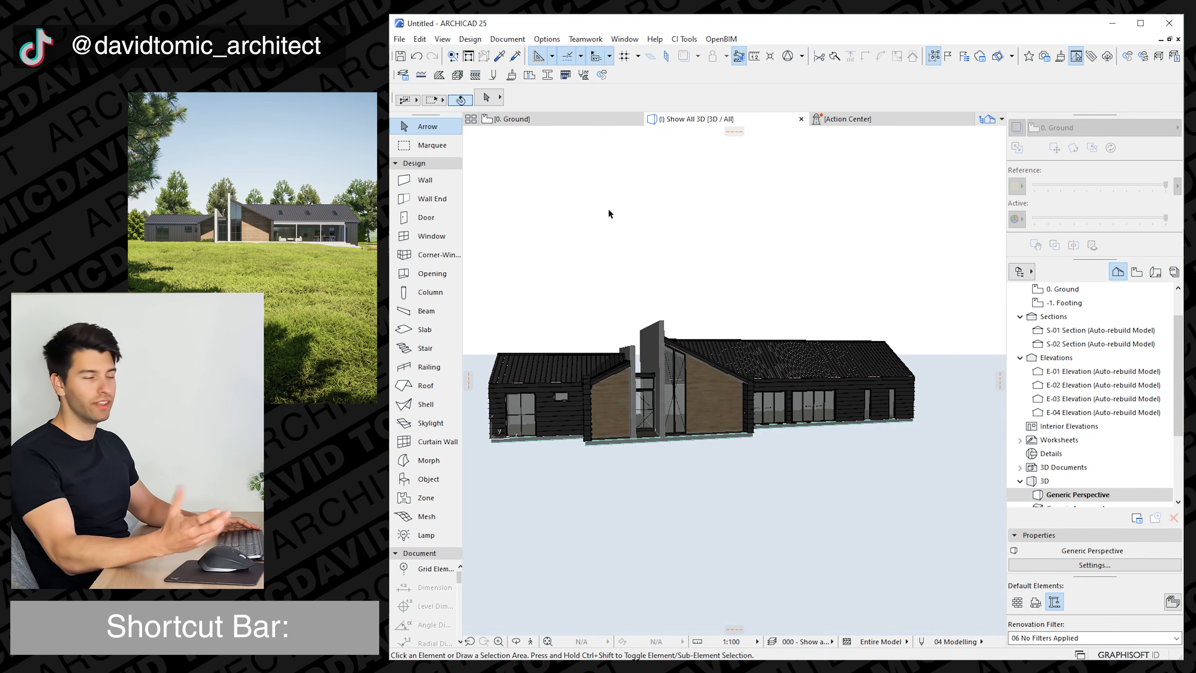
{"action": "left_click", "coordinate": [549, 118]}
{"action": "middle_click_drag", "start_coordinate": [697, 414], "coordinate": [558, 278]}
{"action": "left_click", "coordinate": [426, 311]}
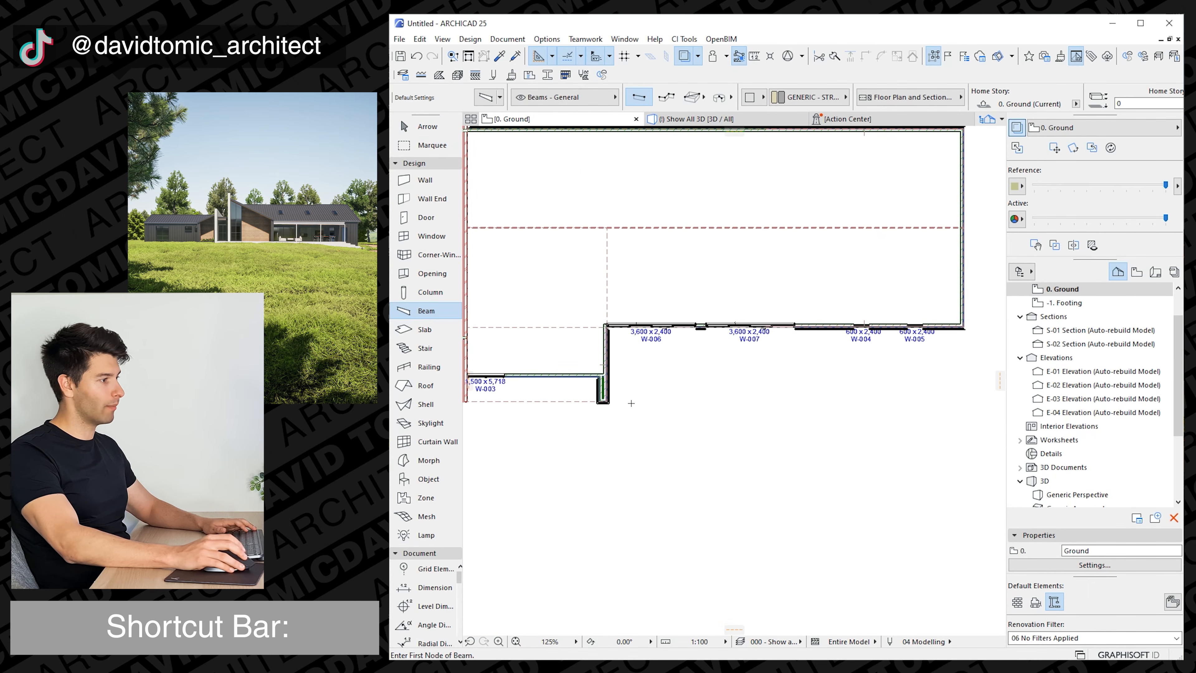
{"action": "left_click", "coordinate": [608, 404]}
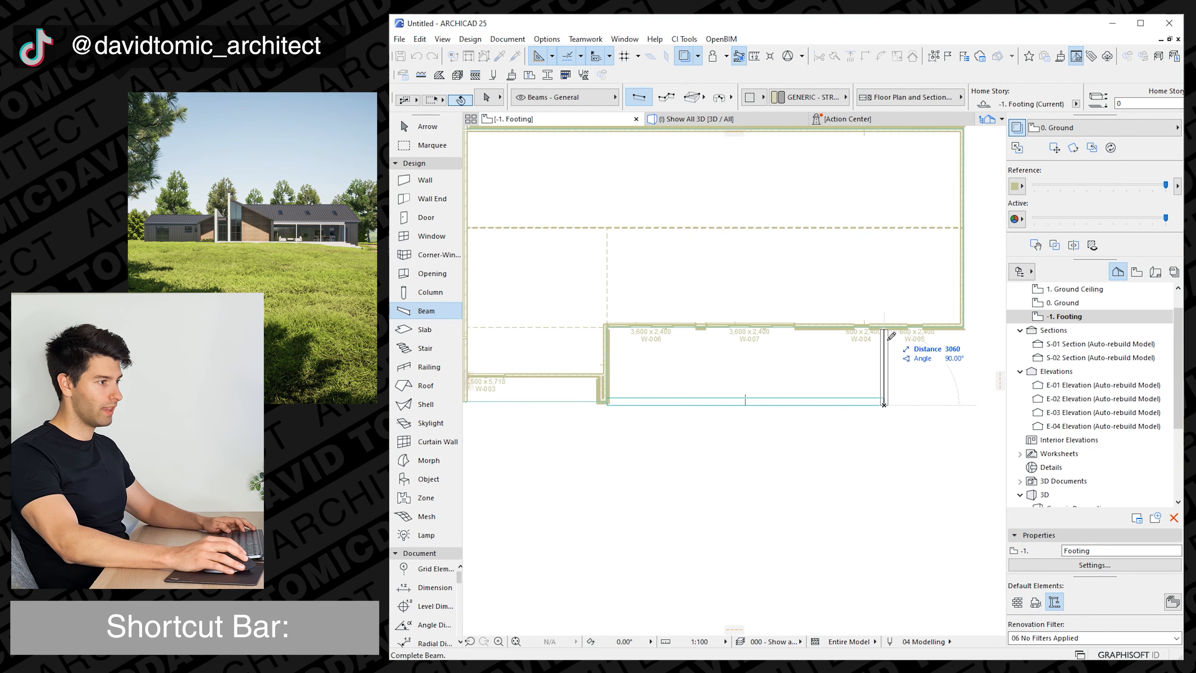
{"action": "left_click", "coordinate": [885, 330]}
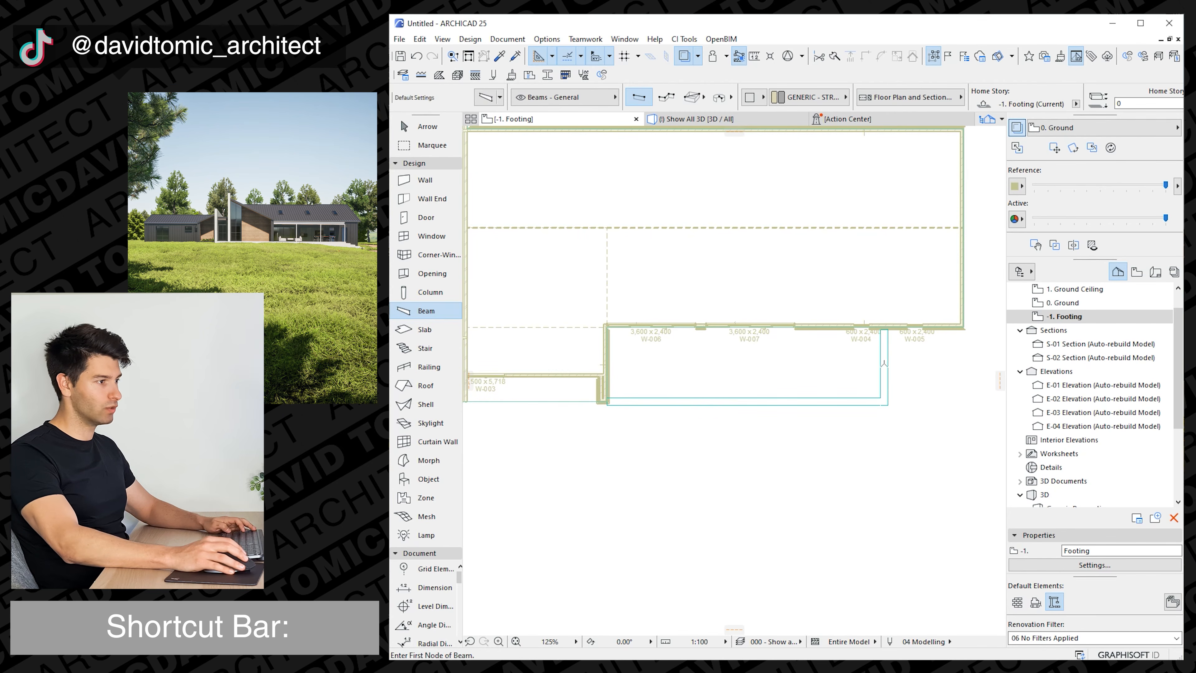
Place three columns on the Footing story along the outer beam, one of them at the corner where the beams meet.
{"action": "left_click", "coordinate": [427, 126]}
{"action": "left_click", "coordinate": [430, 292]}
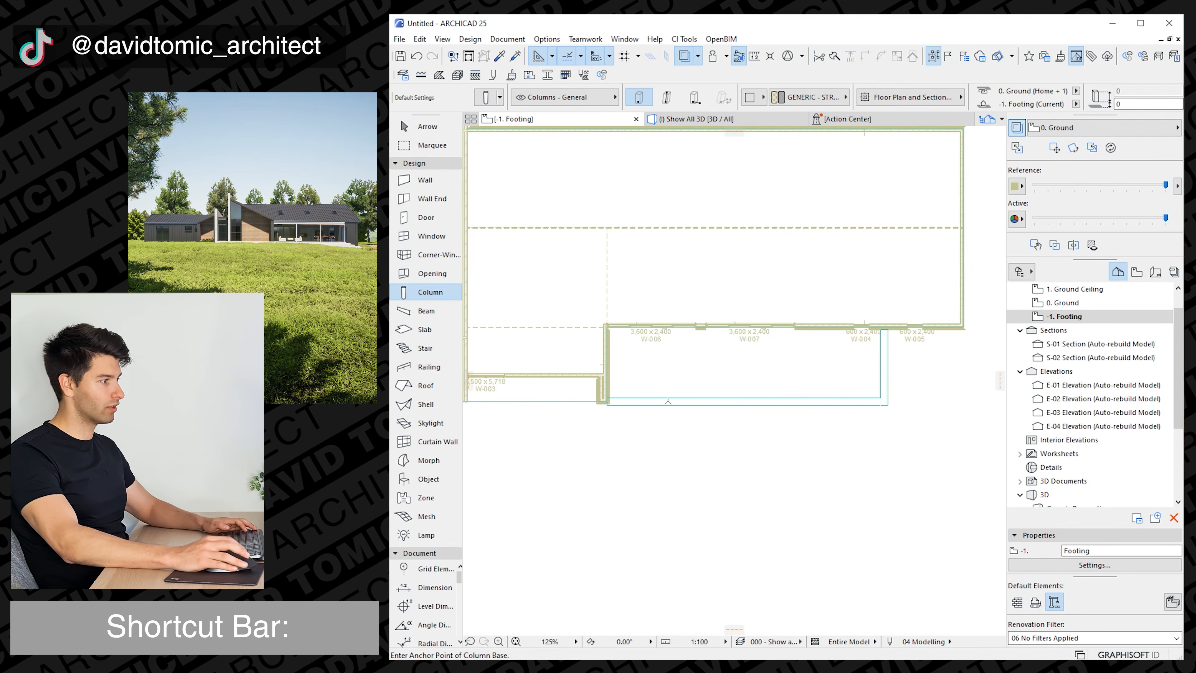
{"action": "scroll", "coordinate": [876, 405], "scroll_direction": "up", "scroll_amount": 4}
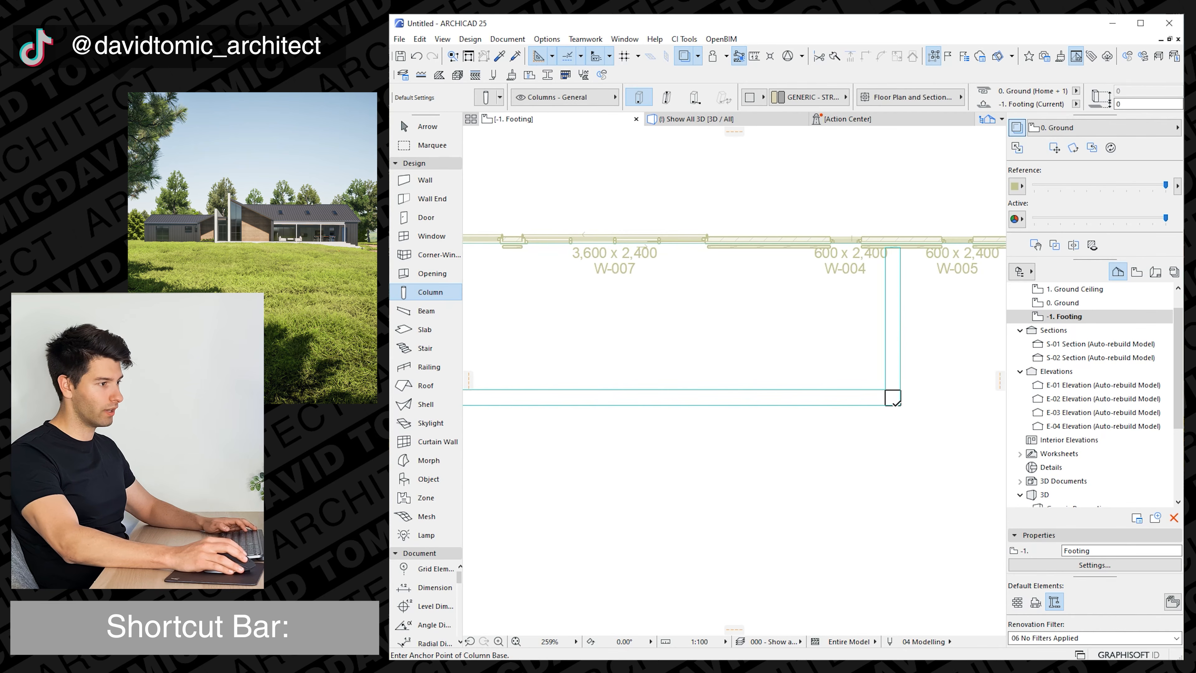
In the 3D view, select both new beams and set their cross-section to 120 by 35 mm.
{"action": "key", "text": "F3"}
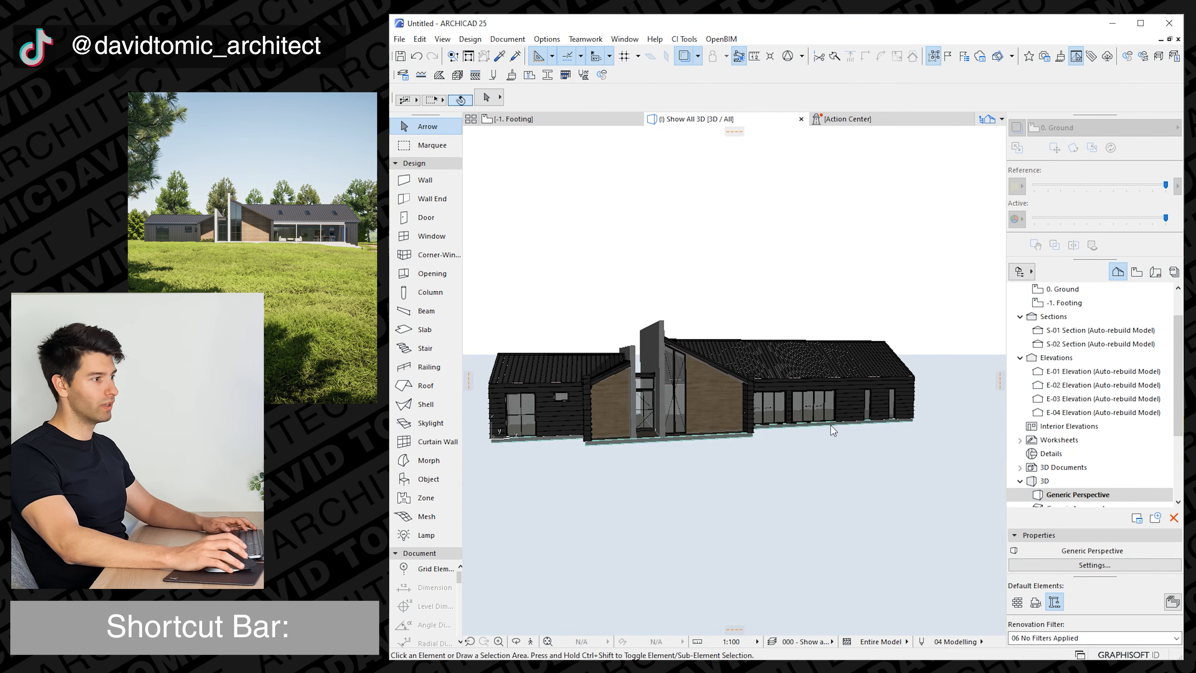
{"action": "scroll", "coordinate": [834, 431], "scroll_direction": "up", "scroll_amount": 4}
{"action": "middle_click_drag", "start_coordinate": [835, 439], "coordinate": [846, 477], "text": "shift"}
{"action": "left_click", "coordinate": [844, 479]}
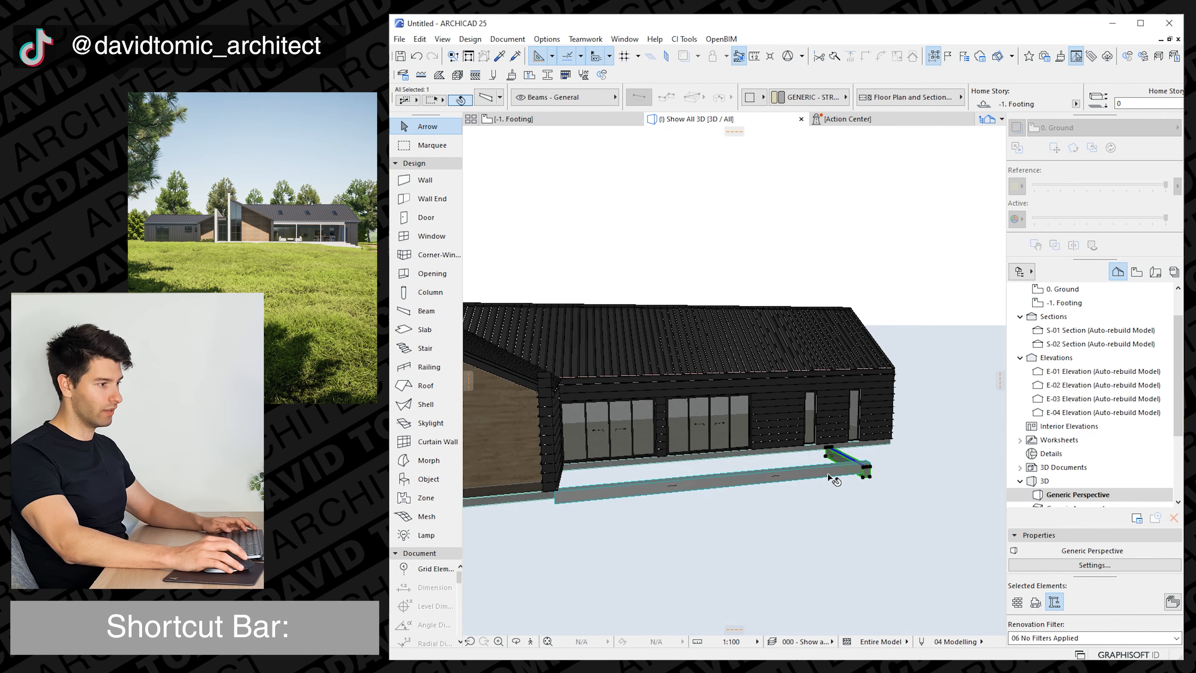
{"action": "left_click", "coordinate": [664, 493]}
{"action": "left_click", "coordinate": [846, 463], "text": "shift"}
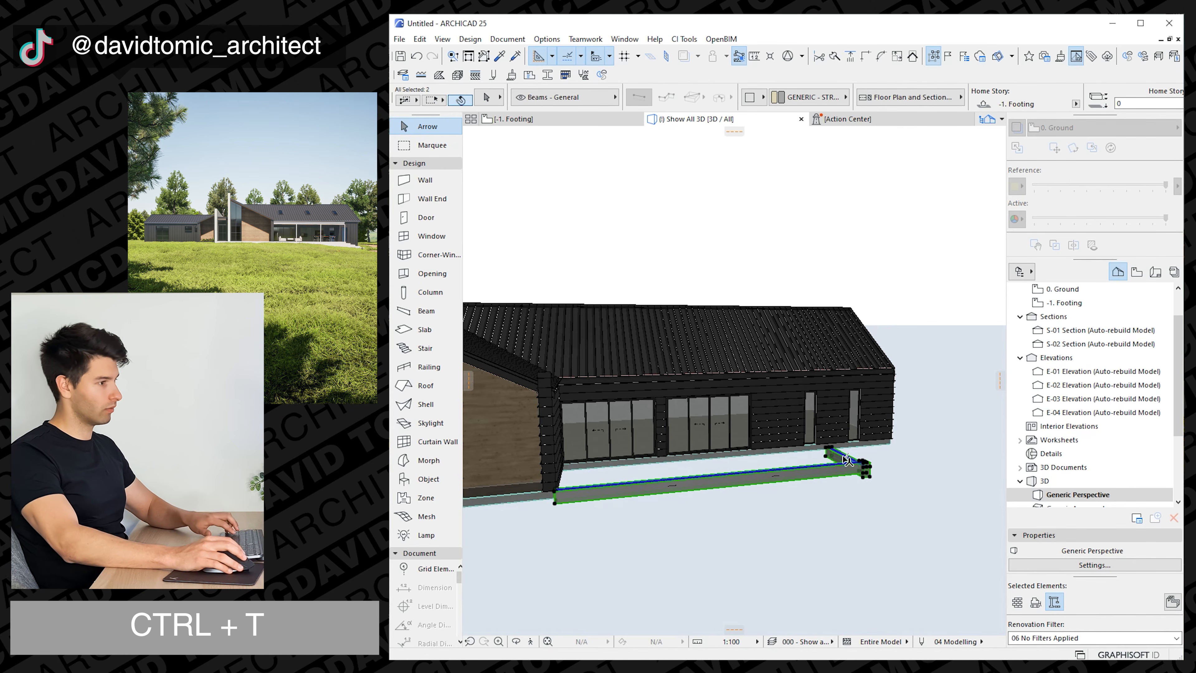
{"action": "key", "text": "ctrl+t"}
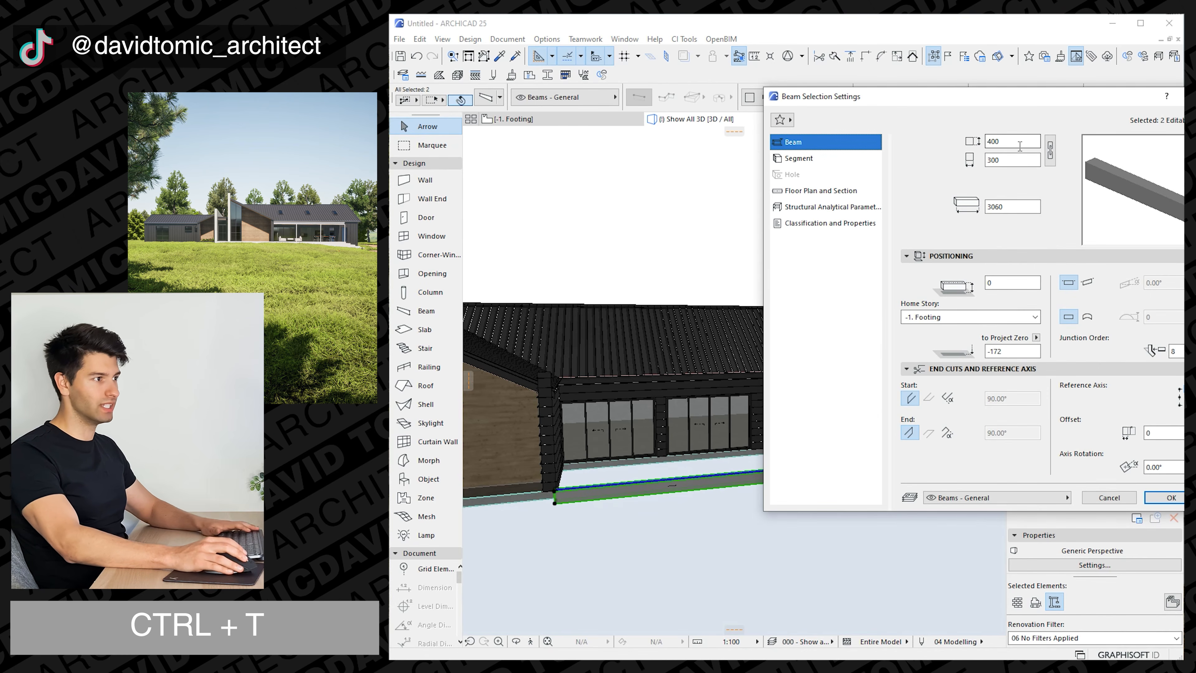
{"action": "left_click_drag", "start_coordinate": [1021, 146], "coordinate": [963, 150]}
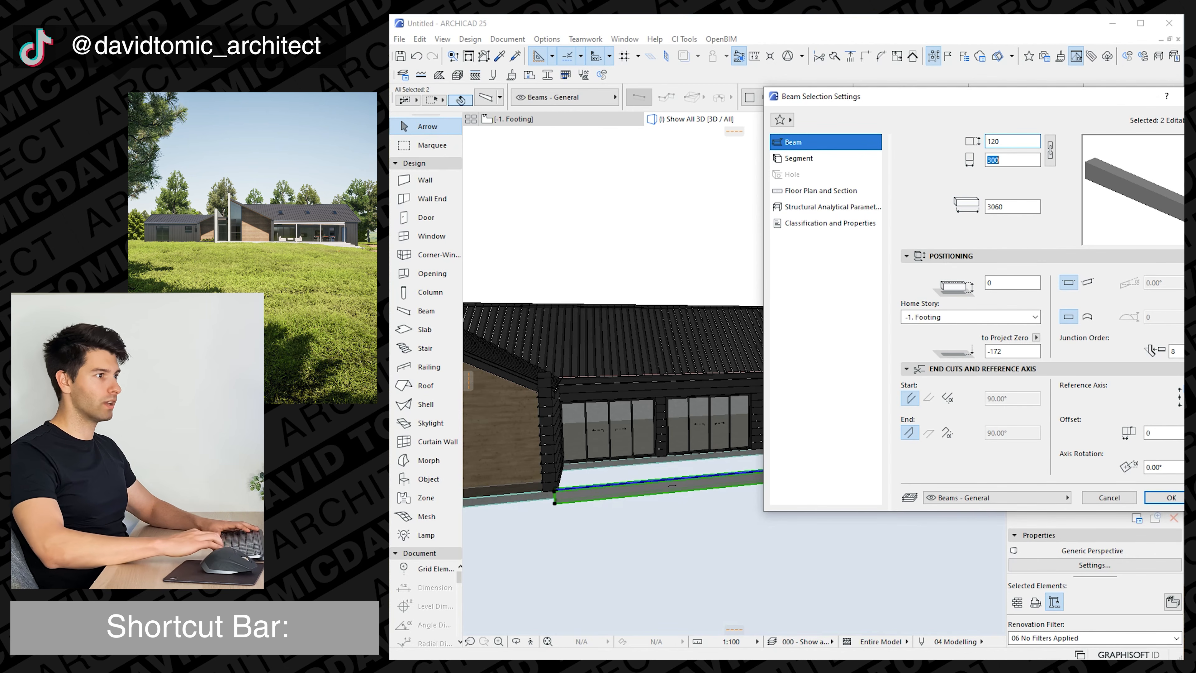
{"action": "type", "text": "35"}
{"action": "left_click", "coordinate": [998, 142]}
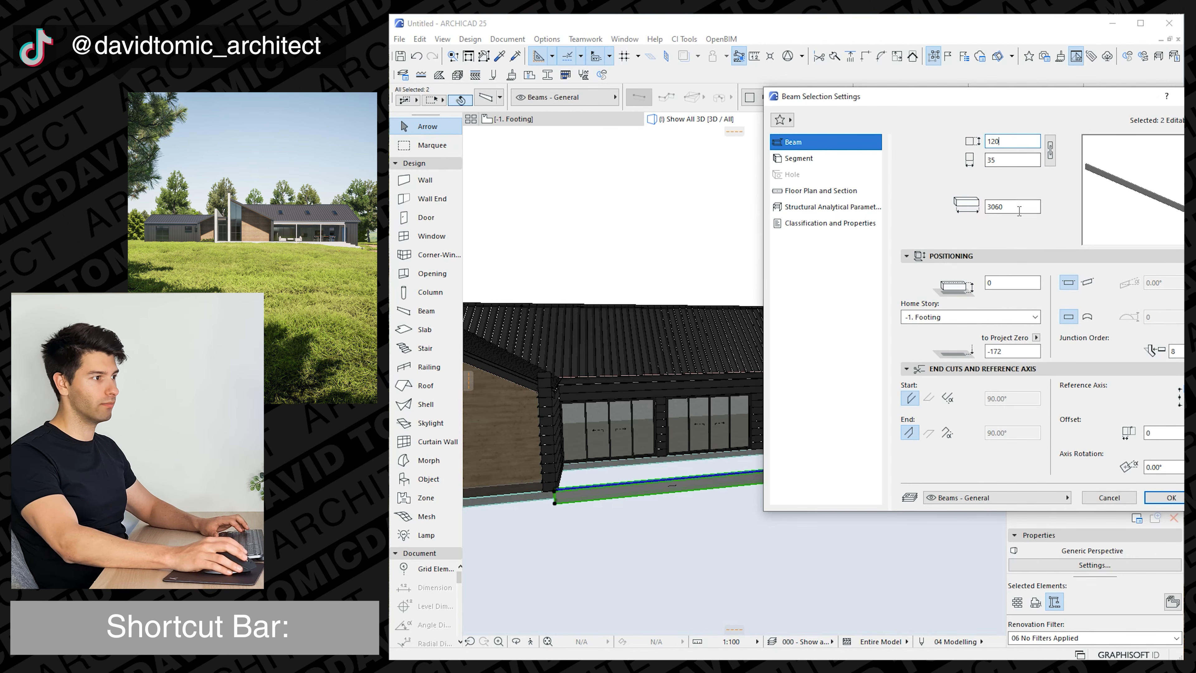
Set the beams' home story to 1. Ground Ceiling and their elevation to Project Zero to 2700.
{"action": "left_click", "coordinate": [1000, 317]}
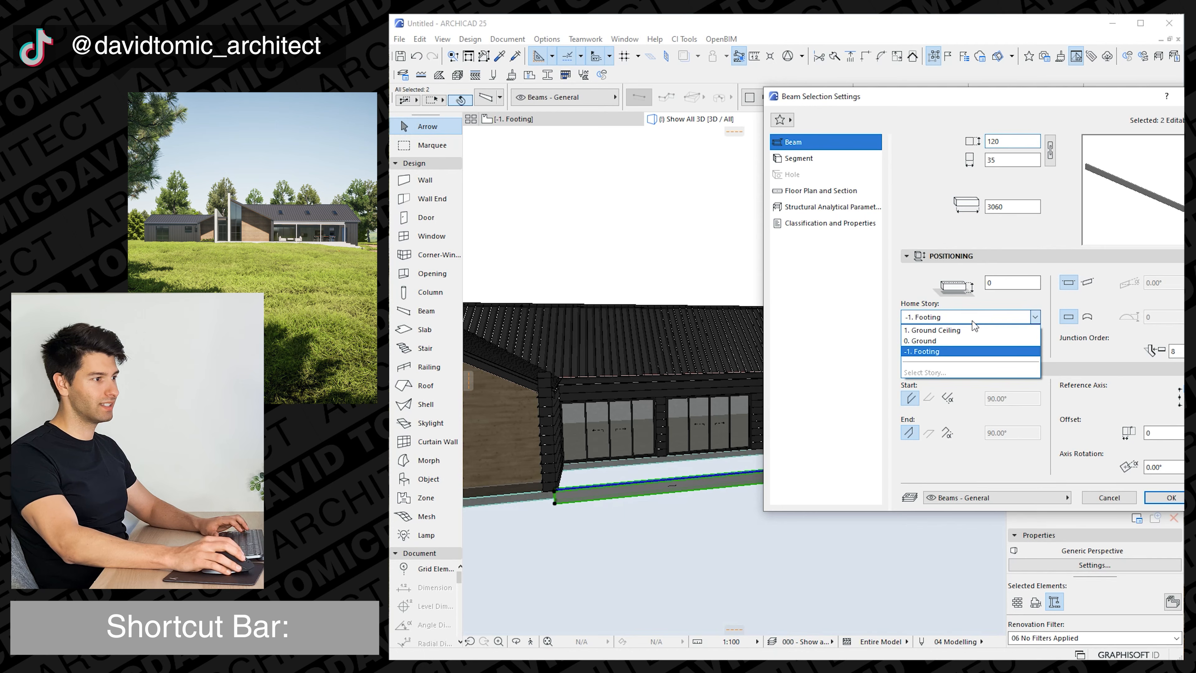
{"action": "left_click", "coordinate": [963, 340]}
{"action": "double_click", "coordinate": [990, 353]}
{"action": "type", "text": "2700"}
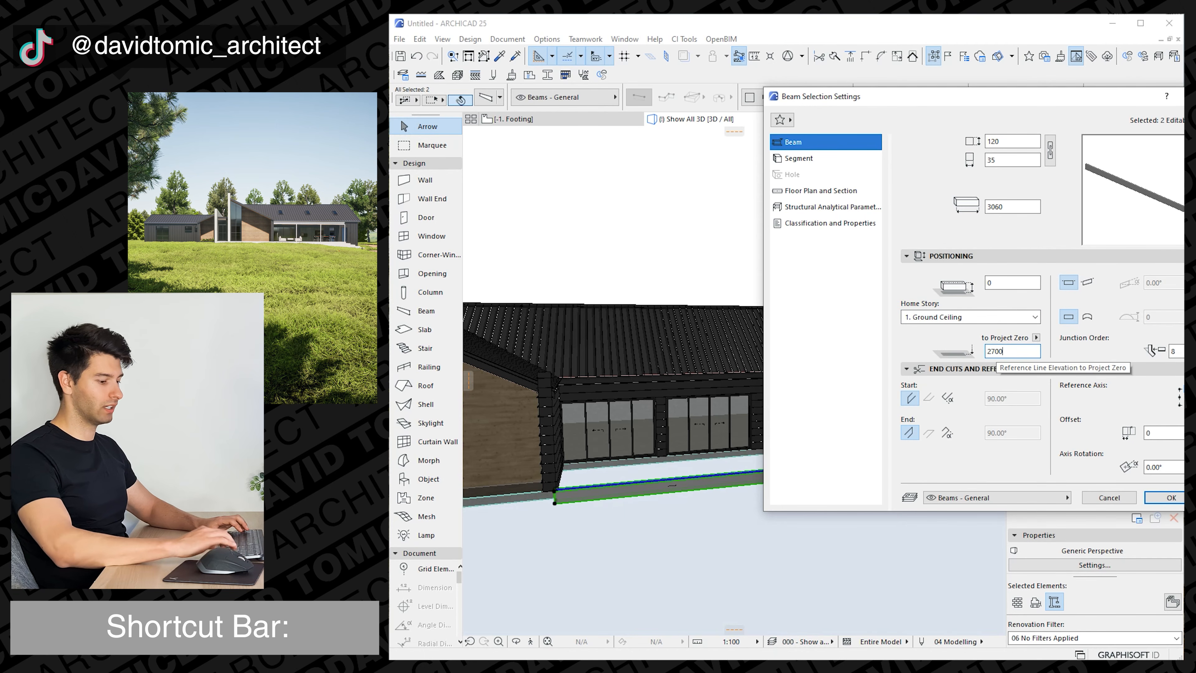
{"action": "left_click", "coordinate": [1171, 497]}
Select the three columns along the outer beam and set their cross-section to 90 by 90 mm.
{"action": "left_click", "coordinate": [676, 483]}
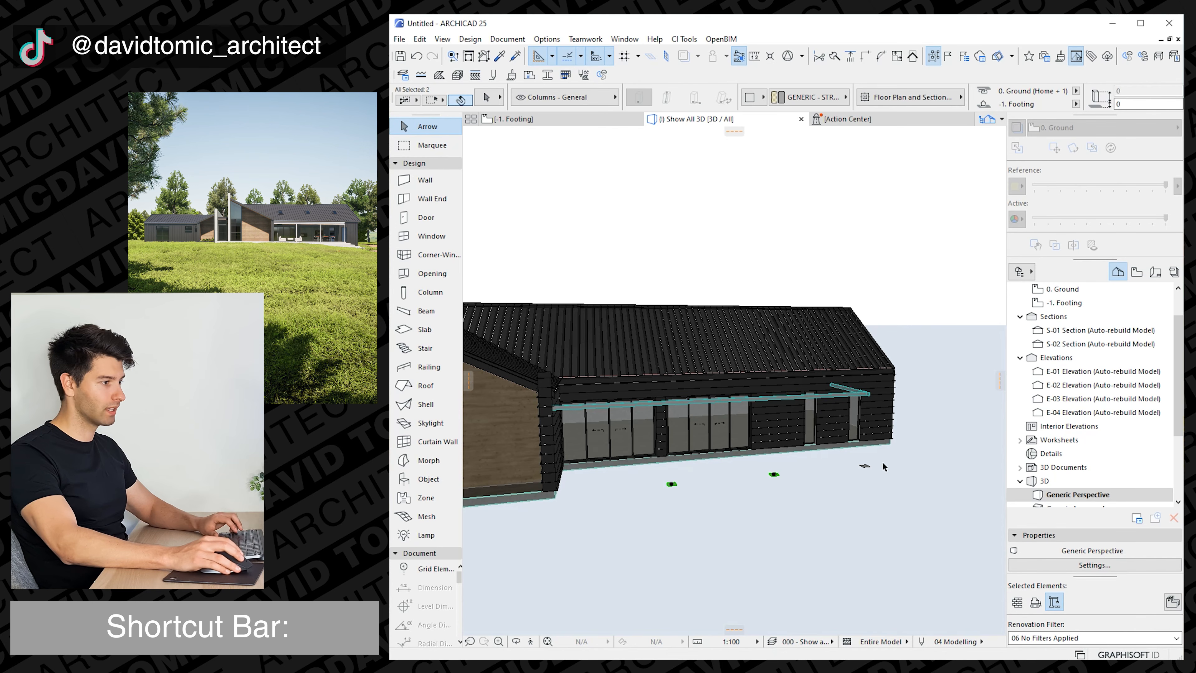
{"action": "key", "text": "ctrl+t"}
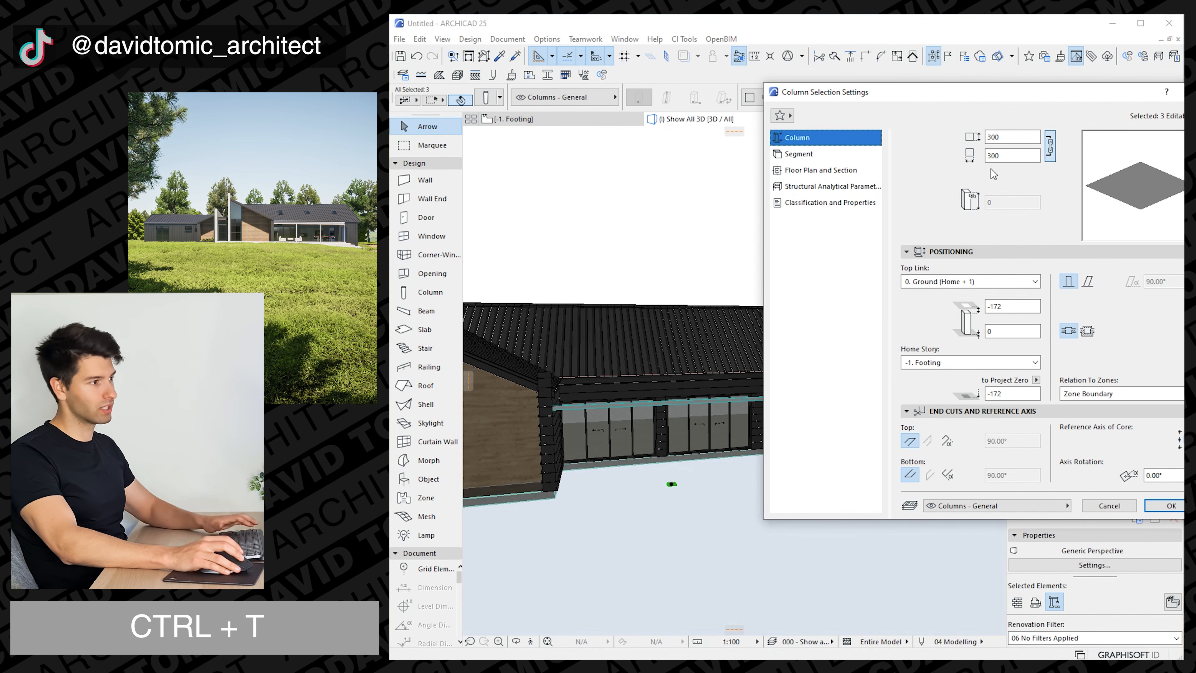
{"action": "left_click_drag", "start_coordinate": [1006, 138], "coordinate": [919, 141]}
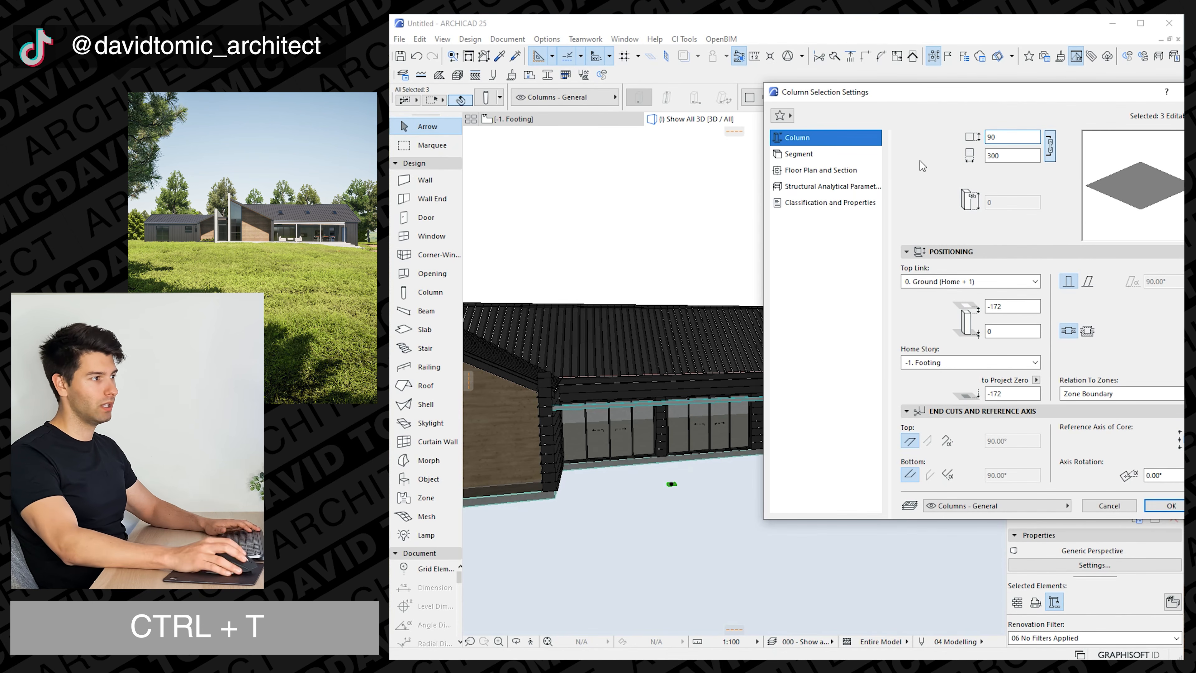
Keep the three columns' top link at 0. Ground (Home + 1) and raise their top offset to make them 2872 mm high.
{"action": "left_click", "coordinate": [973, 283]}
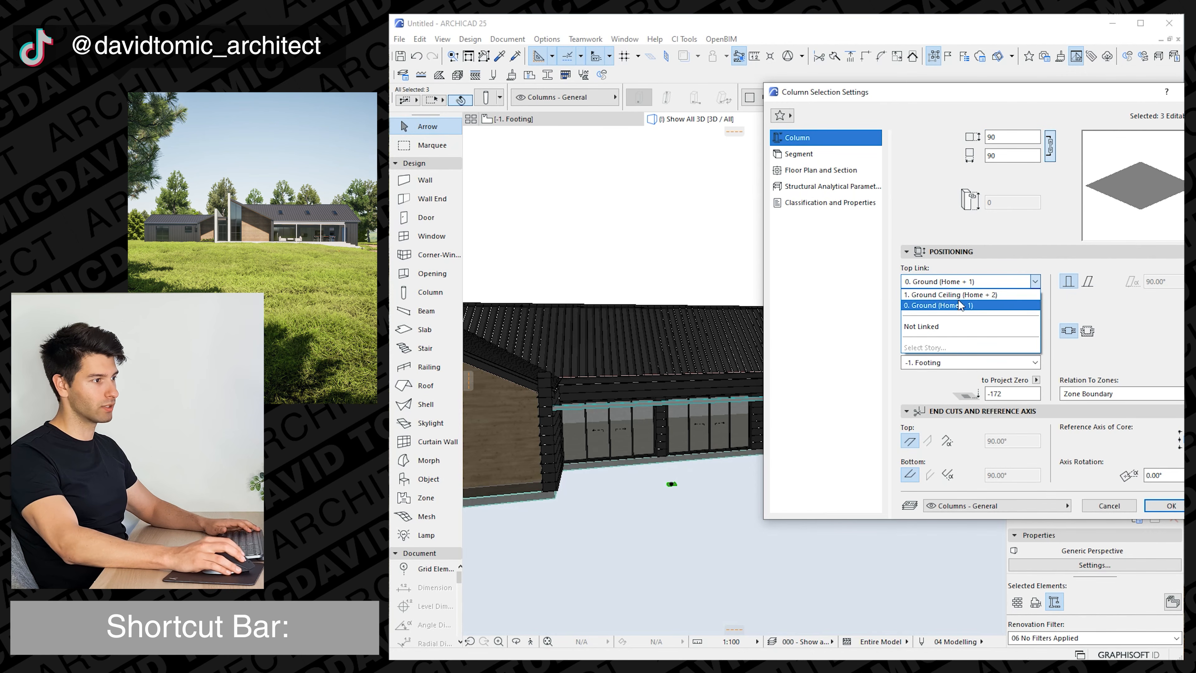
{"action": "left_click", "coordinate": [956, 307]}
{"action": "double_click", "coordinate": [996, 308]}
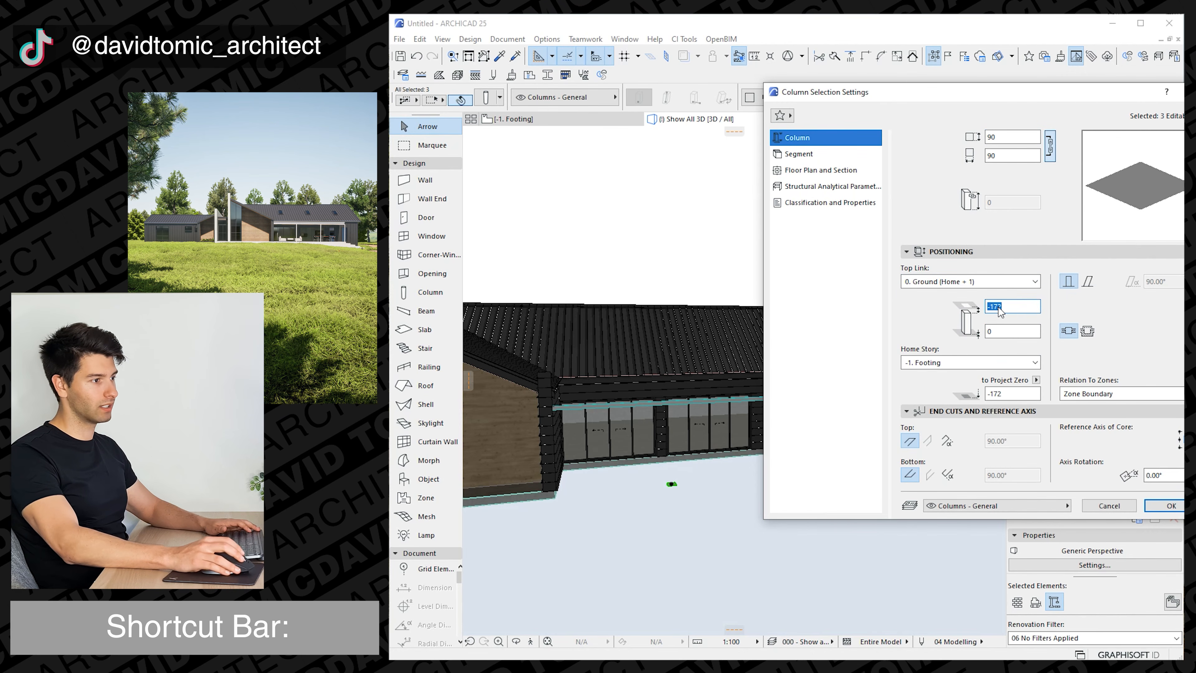
{"action": "key", "text": "Return"}
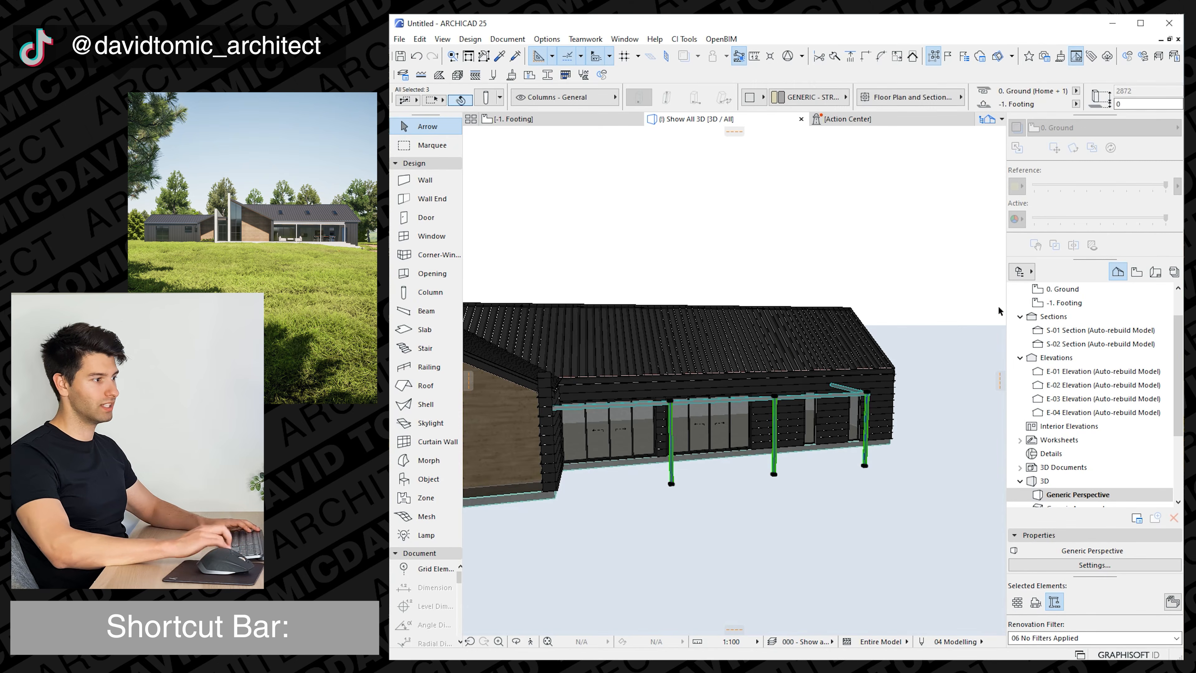
{"action": "key", "text": "Escape"}
Select both pergola beams in the 3D view and set their cross-section height to 300 mm.
{"action": "middle_click_drag", "start_coordinate": [754, 435], "coordinate": [744, 411], "text": "shift"}
{"action": "scroll", "coordinate": [697, 414], "scroll_direction": "down", "scroll_amount": 4}
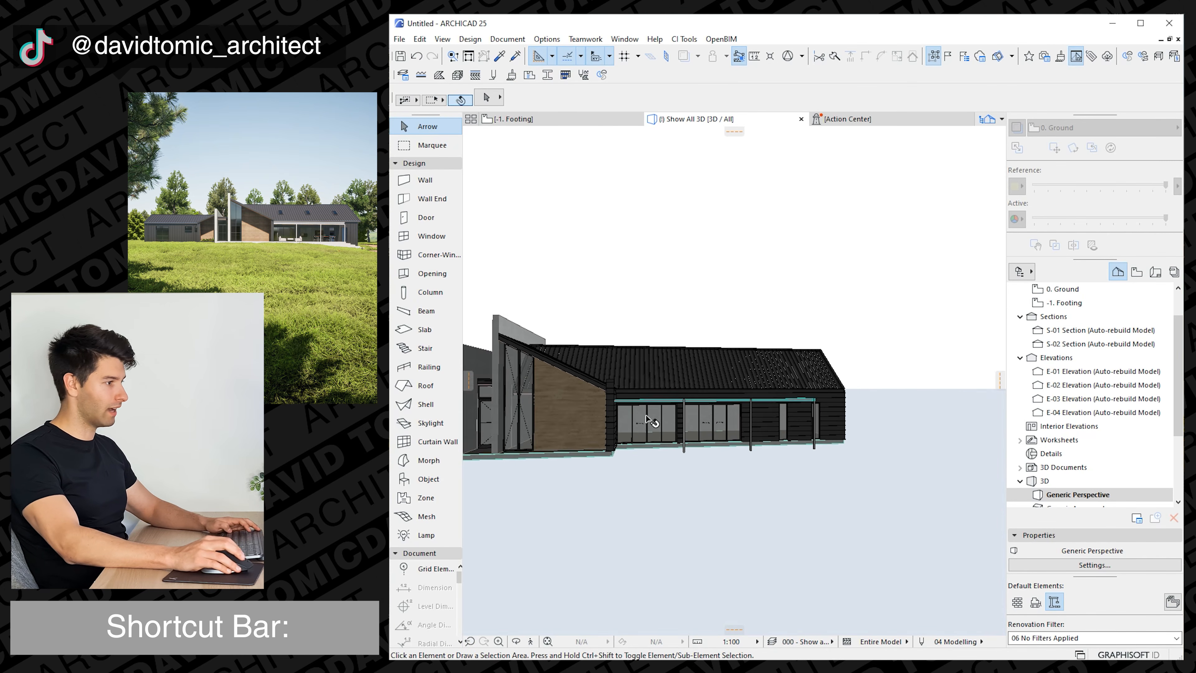
{"action": "middle_click_drag", "start_coordinate": [641, 420], "coordinate": [779, 398]}
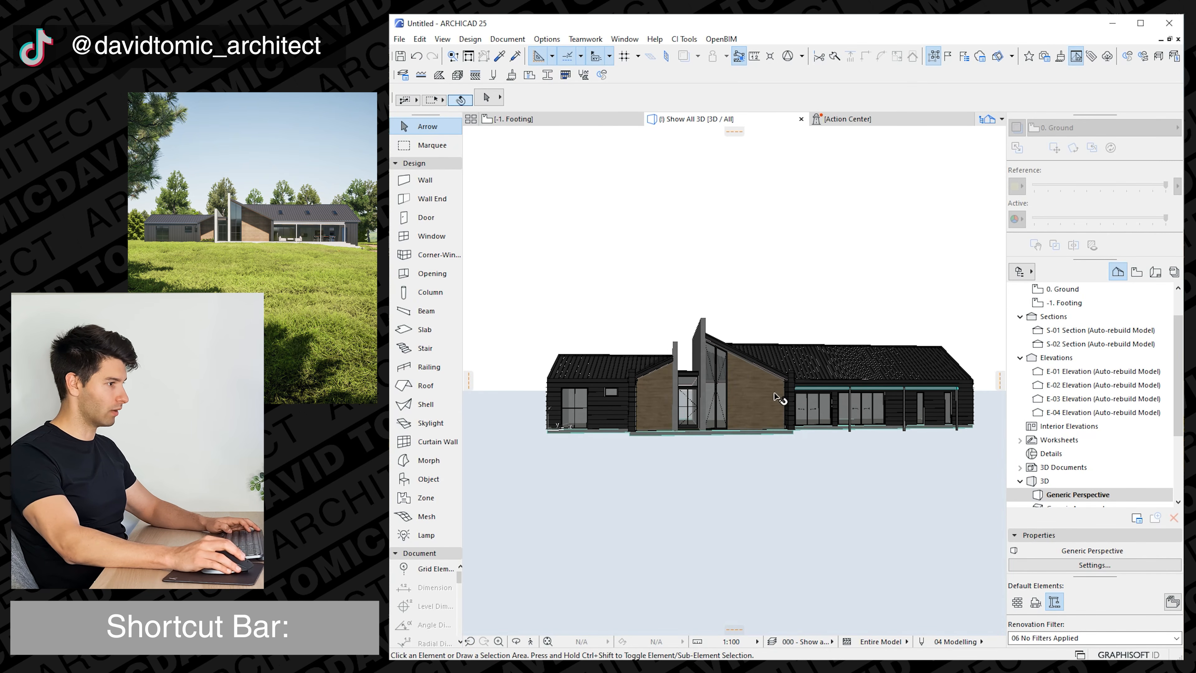
{"action": "middle_click_drag", "start_coordinate": [863, 412], "coordinate": [959, 381], "text": "shift"}
{"action": "left_click", "coordinate": [960, 381]}
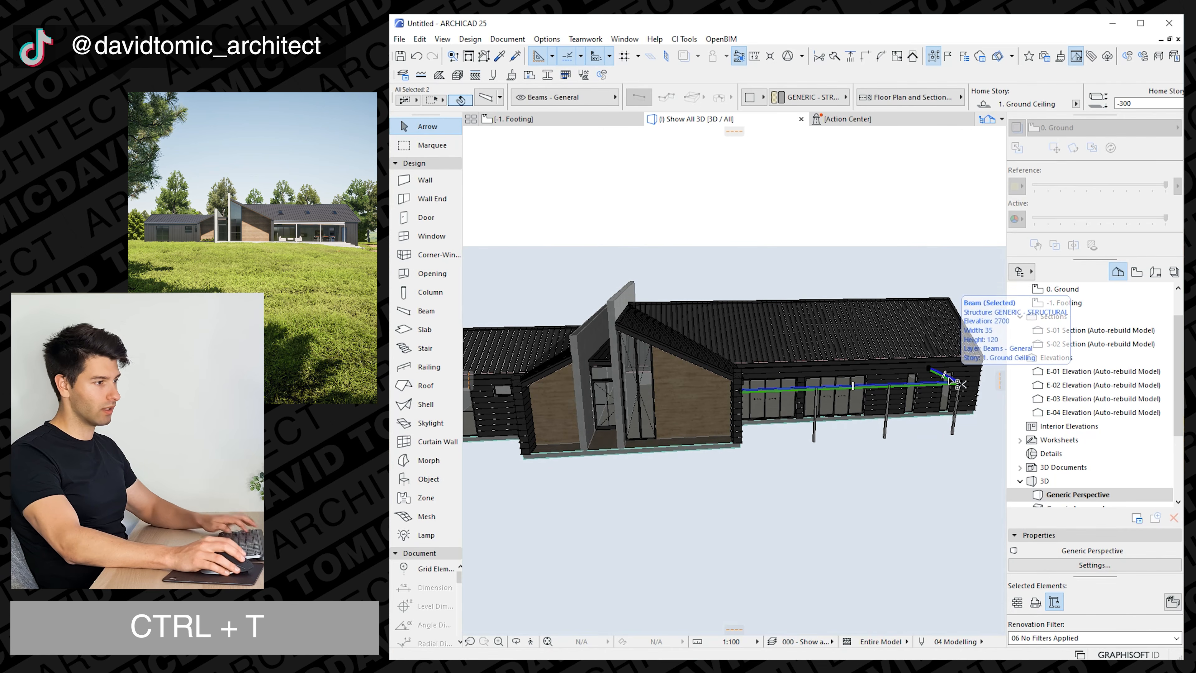
{"action": "key", "text": "ctrl+t"}
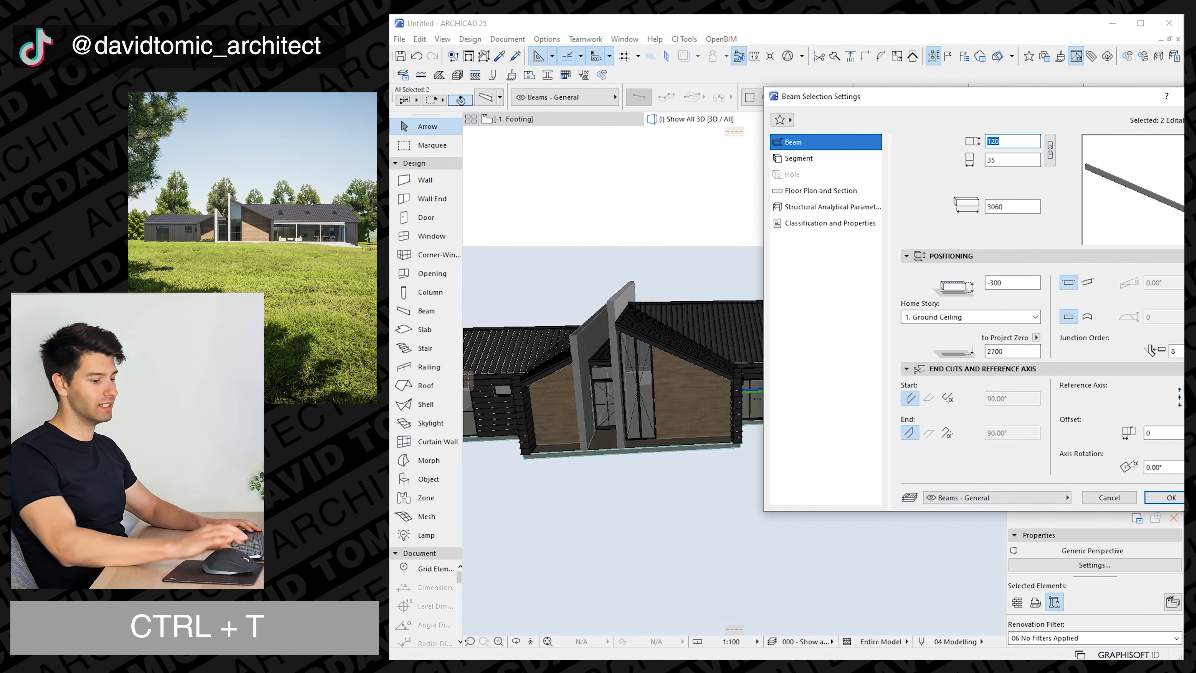
{"action": "type", "text": "300"}
{"action": "key", "text": "Return"}
Move the two selected beams together, using their shared corner at the end column as the reference point.
{"action": "scroll", "coordinate": [965, 380], "scroll_direction": "up", "scroll_amount": 4}
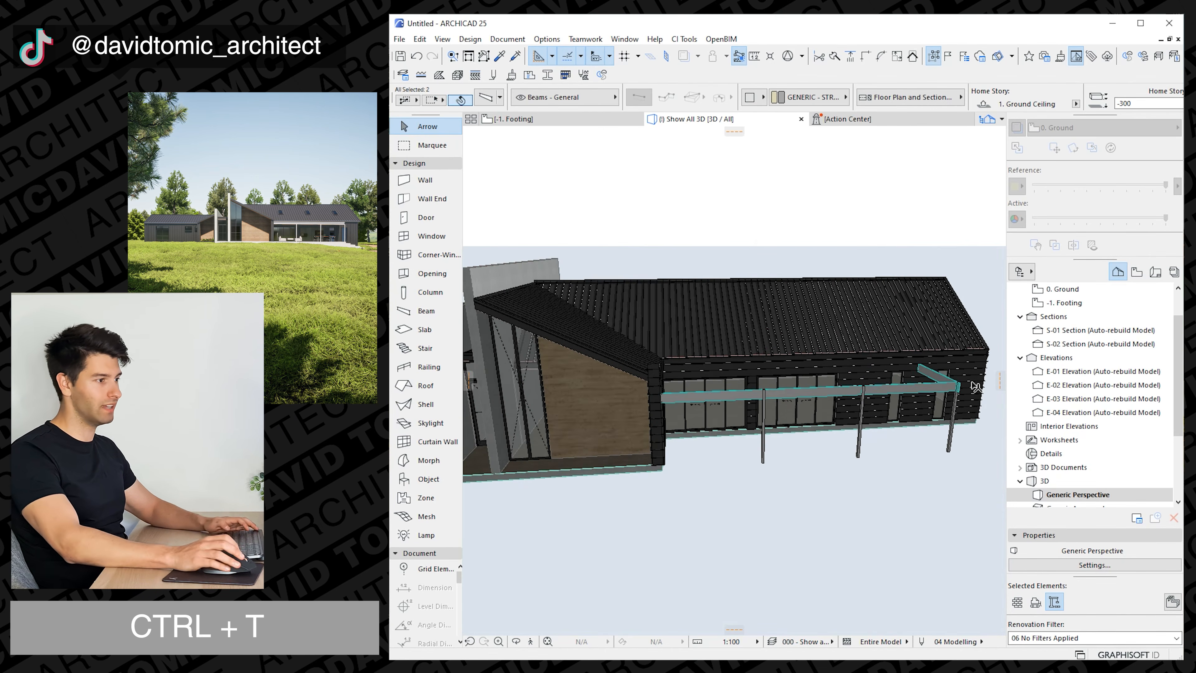
{"action": "key", "text": "ctrl+d"}
{"action": "left_click", "coordinate": [954, 391]}
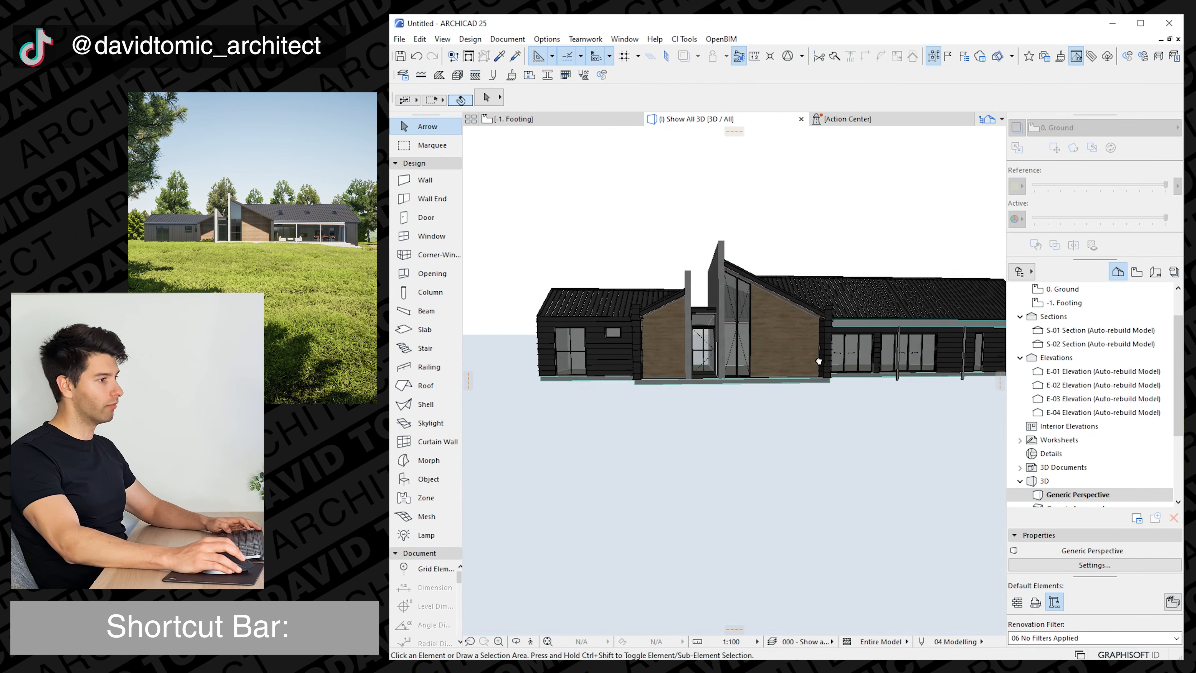
{"action": "scroll", "coordinate": [818, 361], "scroll_direction": "down", "scroll_amount": 5}
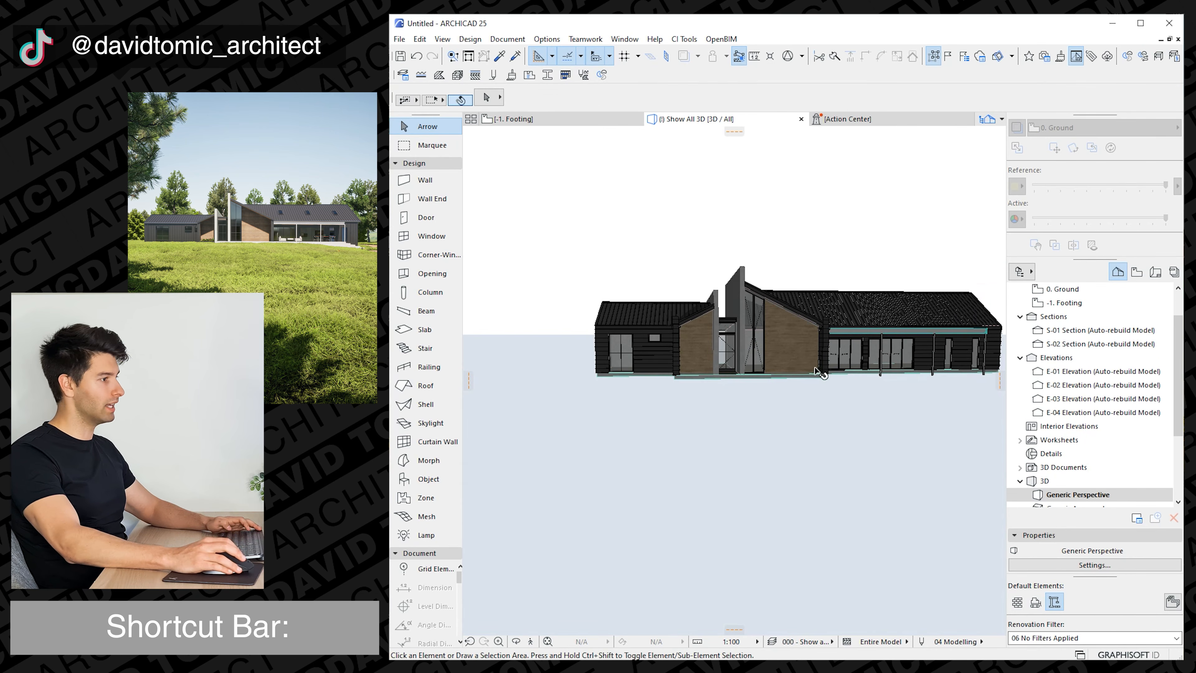